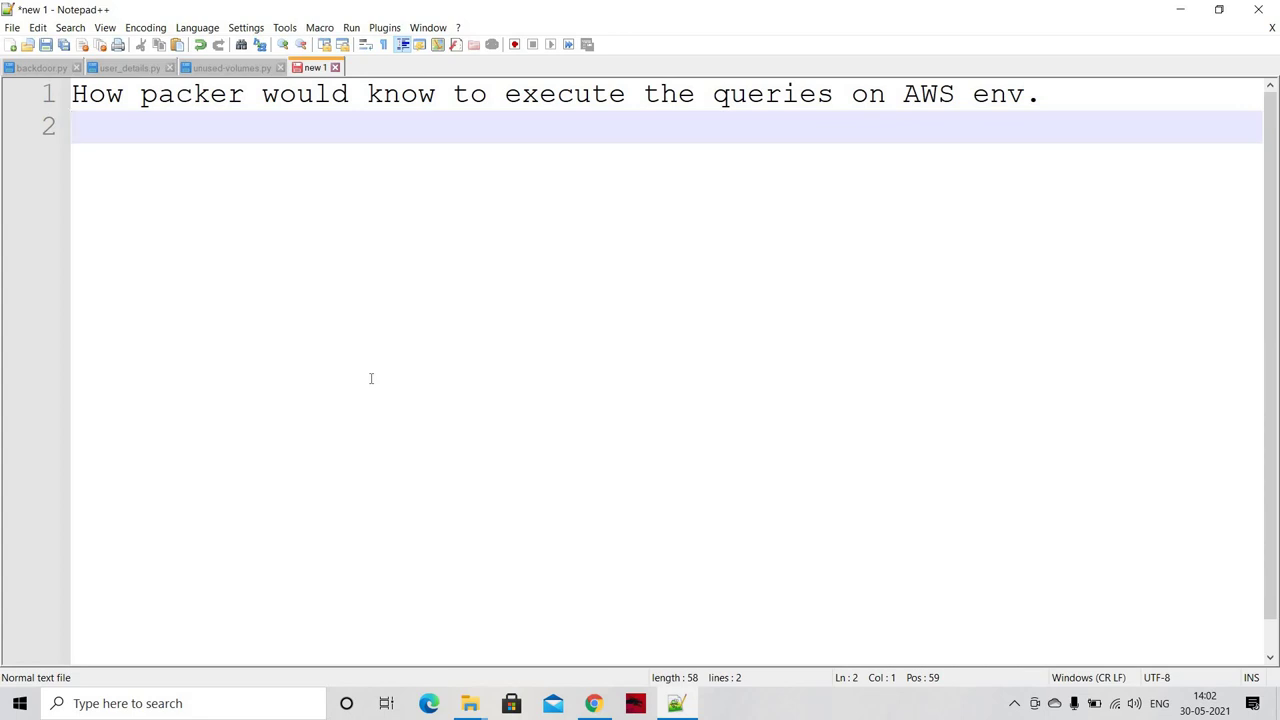
Step: Add a blank line below the Packer question, then switch to Chrome and open the AWS Management Console through a search for "aws console"
key(Return)
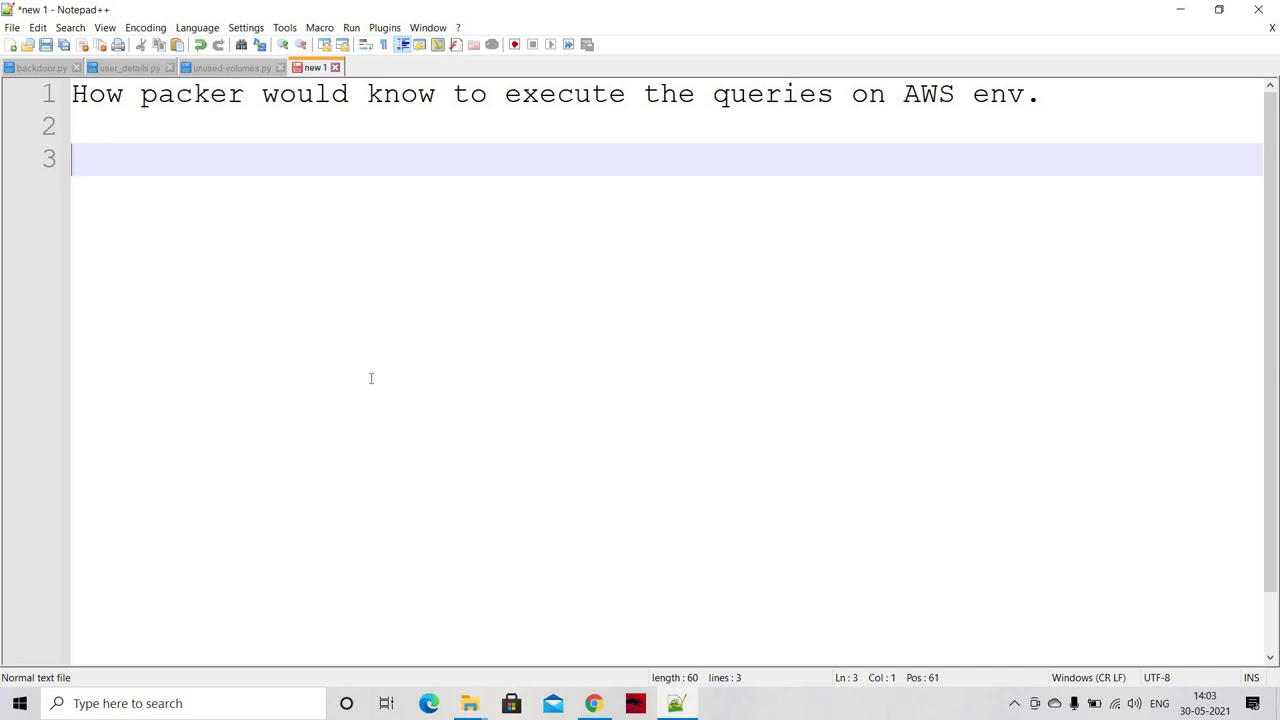
click(594, 704)
click(320, 14)
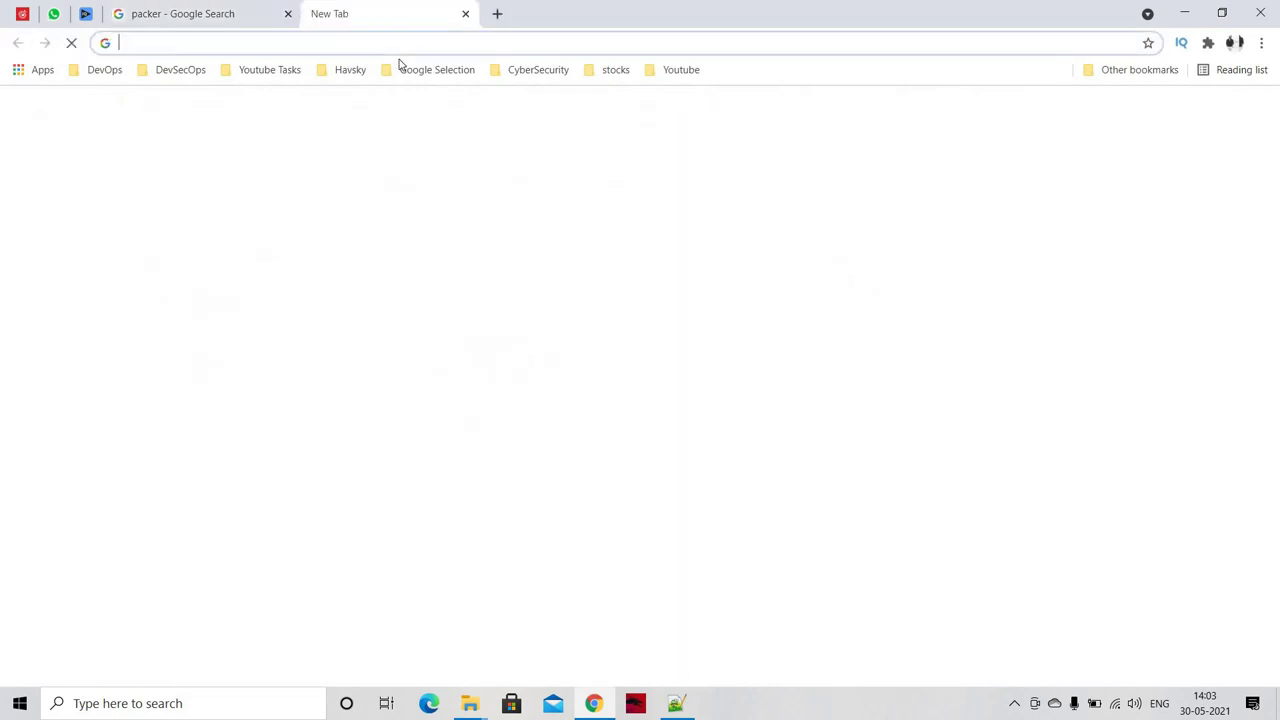
text(comsole)
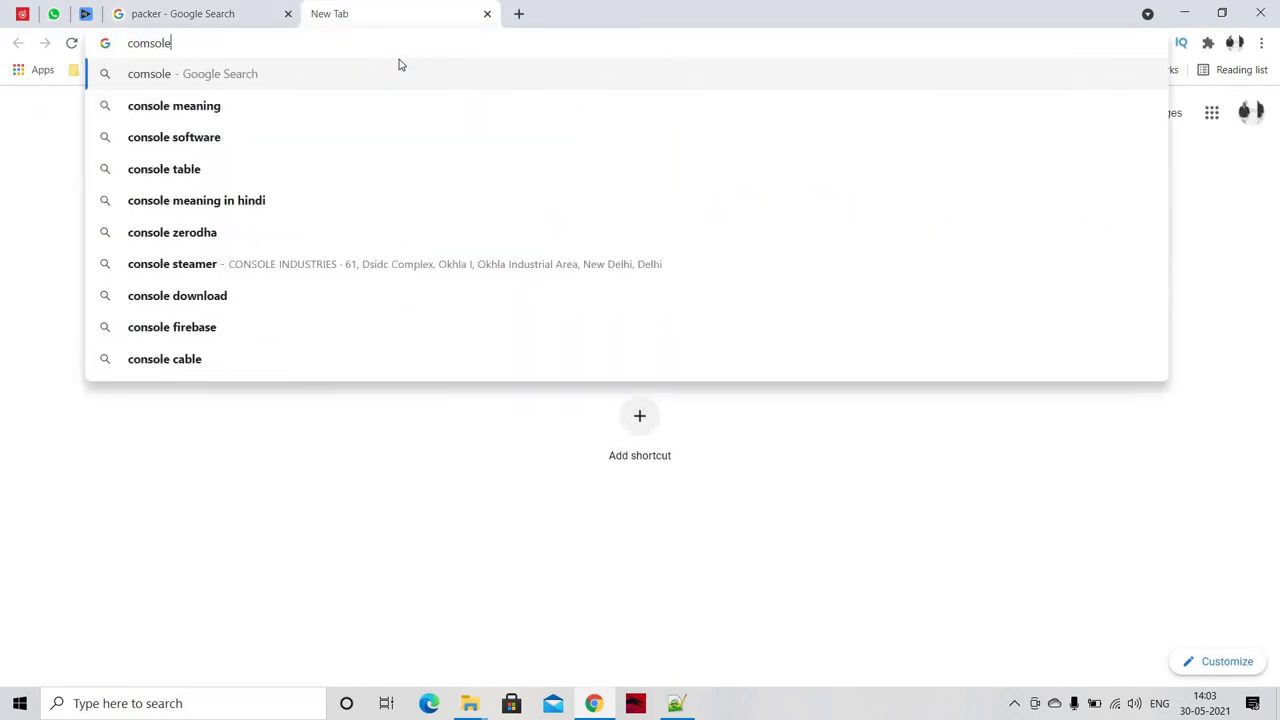
key(BackSpace)
key(BackSpace)
key(BackSpace)
key(BackSpace)
key(BackSpace)
key(BackSpace)
key(BackSpace)
text(aws c)
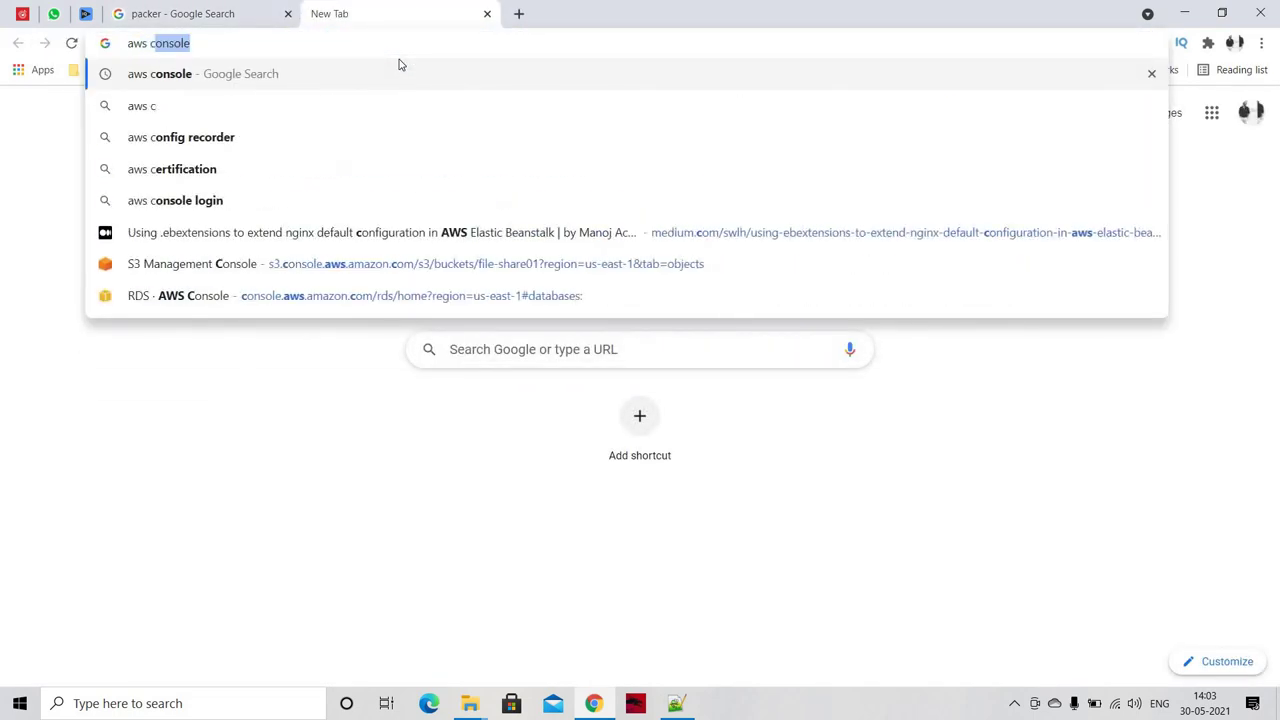
text(onsole)
key(Return)
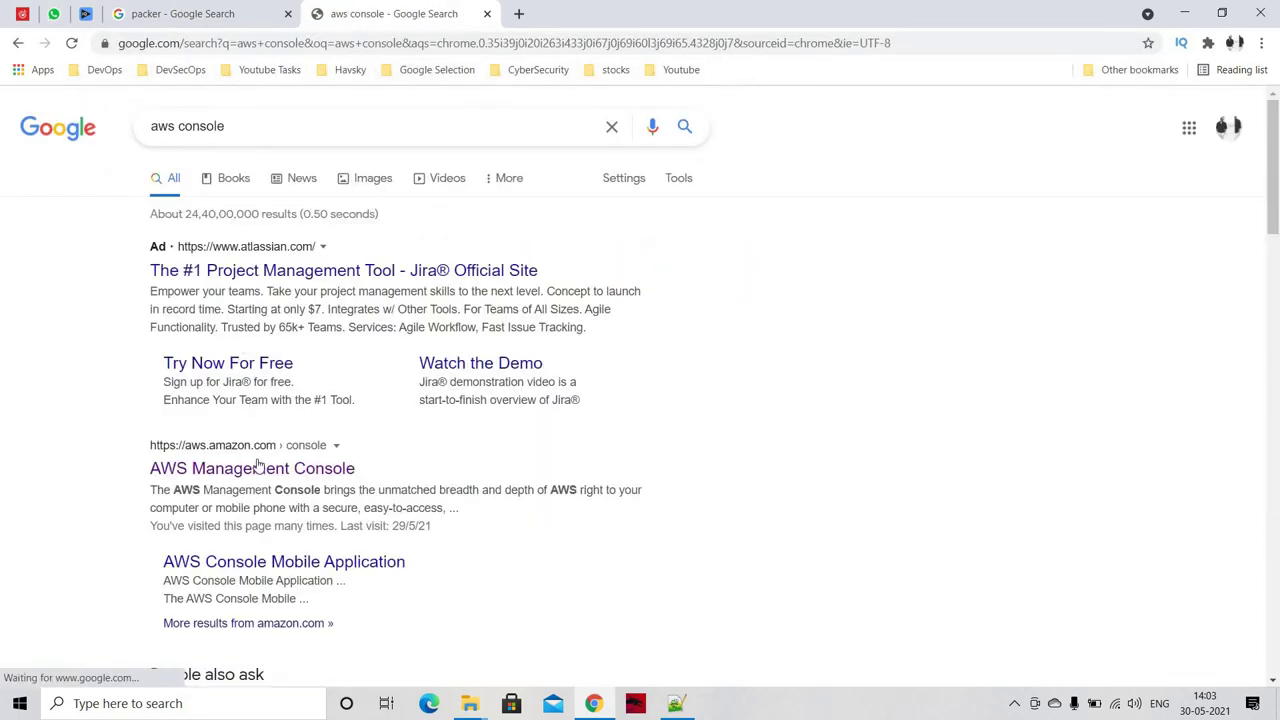
click(258, 467)
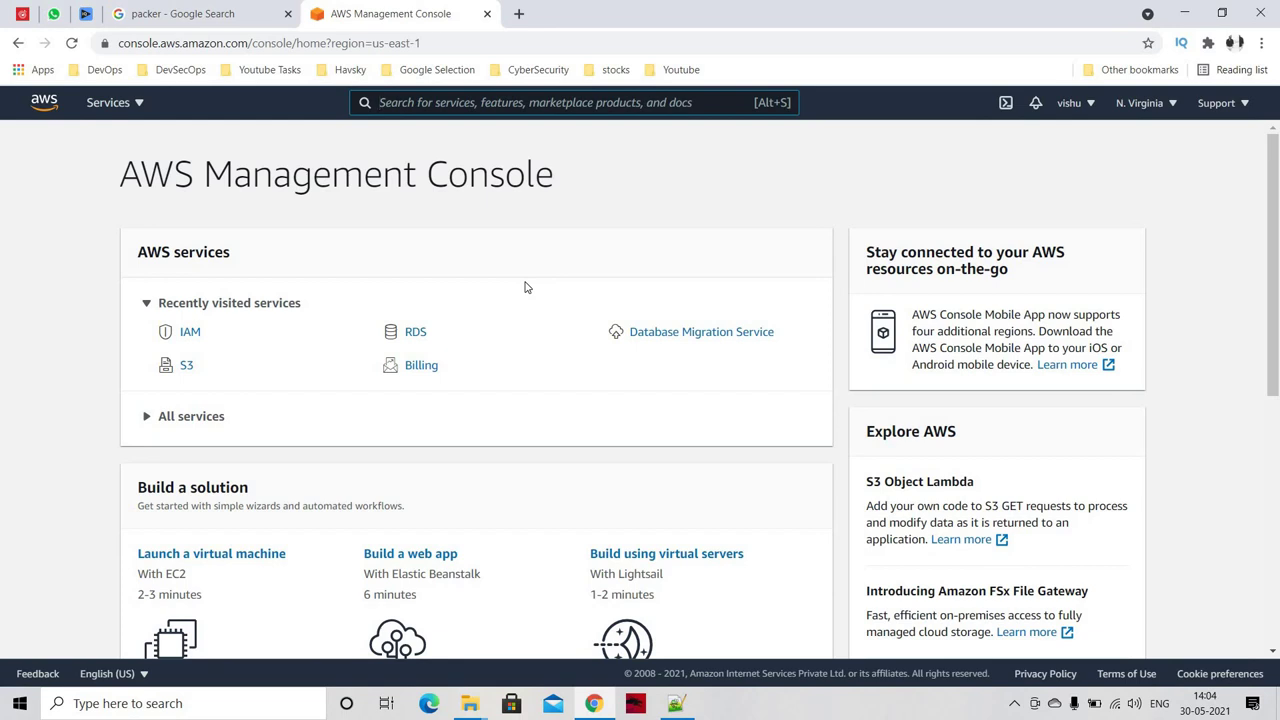
key(alt+s)
Step: Switch back to Notepad++ and write "Packer should be installed" on line 3
click(674, 703)
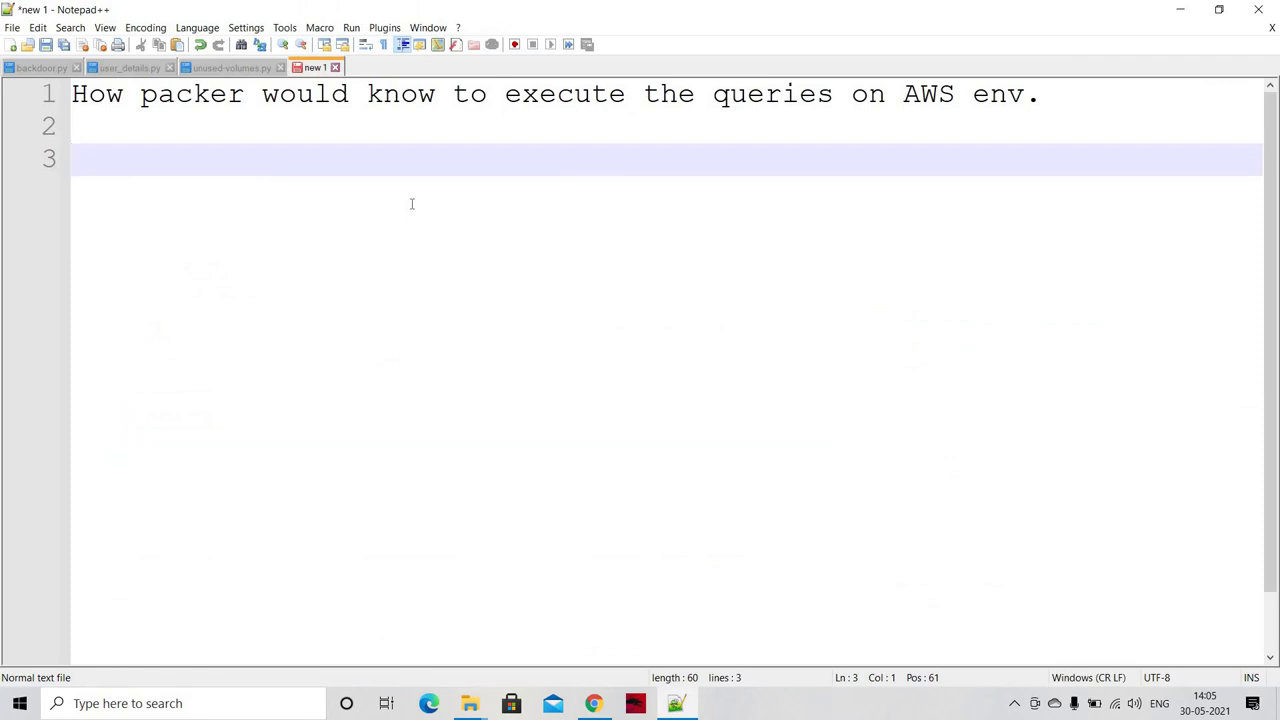
text(Packer sho)
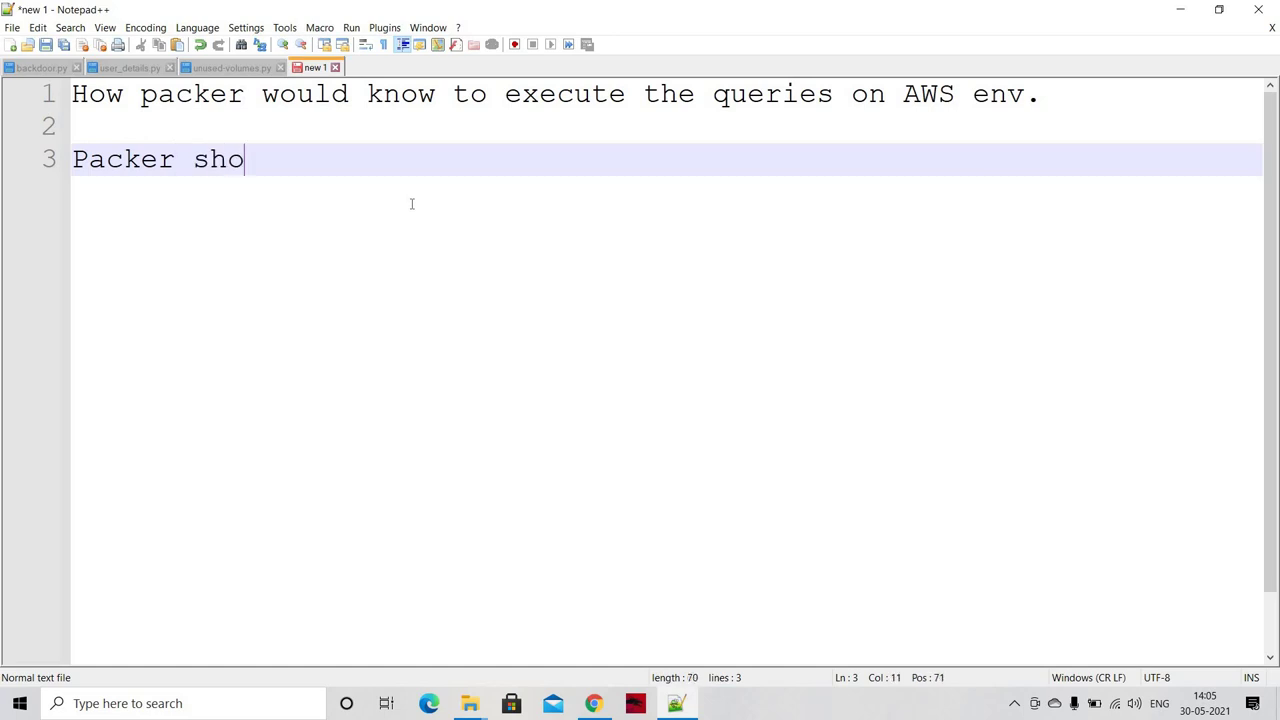
text(uld be insta;l)
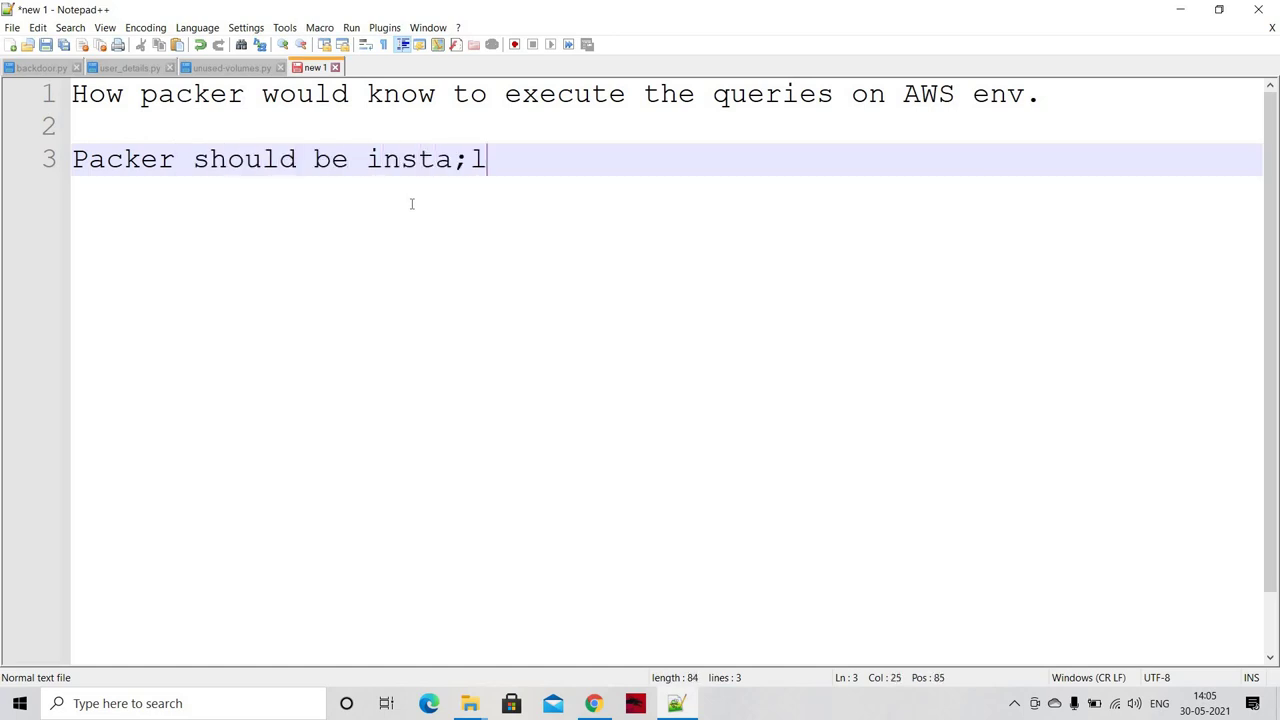
key(BackSpace)
key(BackSpace)
key(BackSpace)
text(alled)
Step: Add "and AWS CLI" on line 5, leaving an empty line above it
key(Return)
key(Return)
text(and AWS)
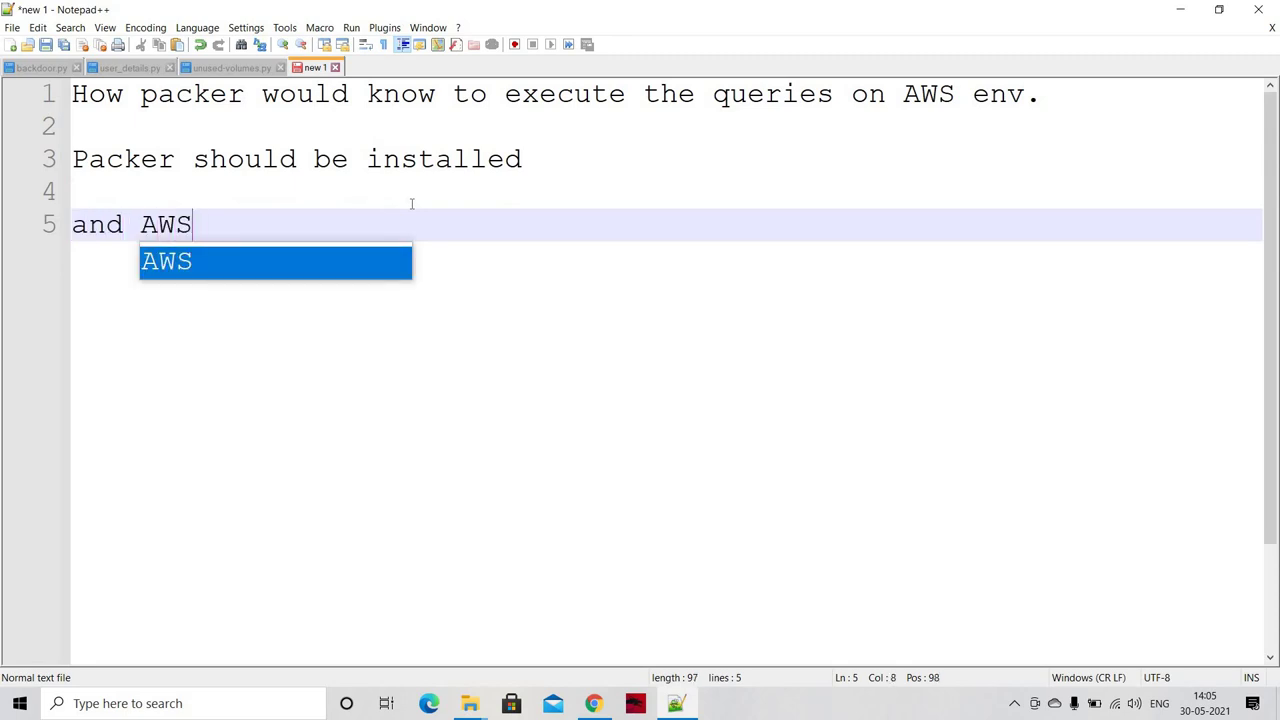
text( CLI()
key(BackSpace)
key(BackSpace)
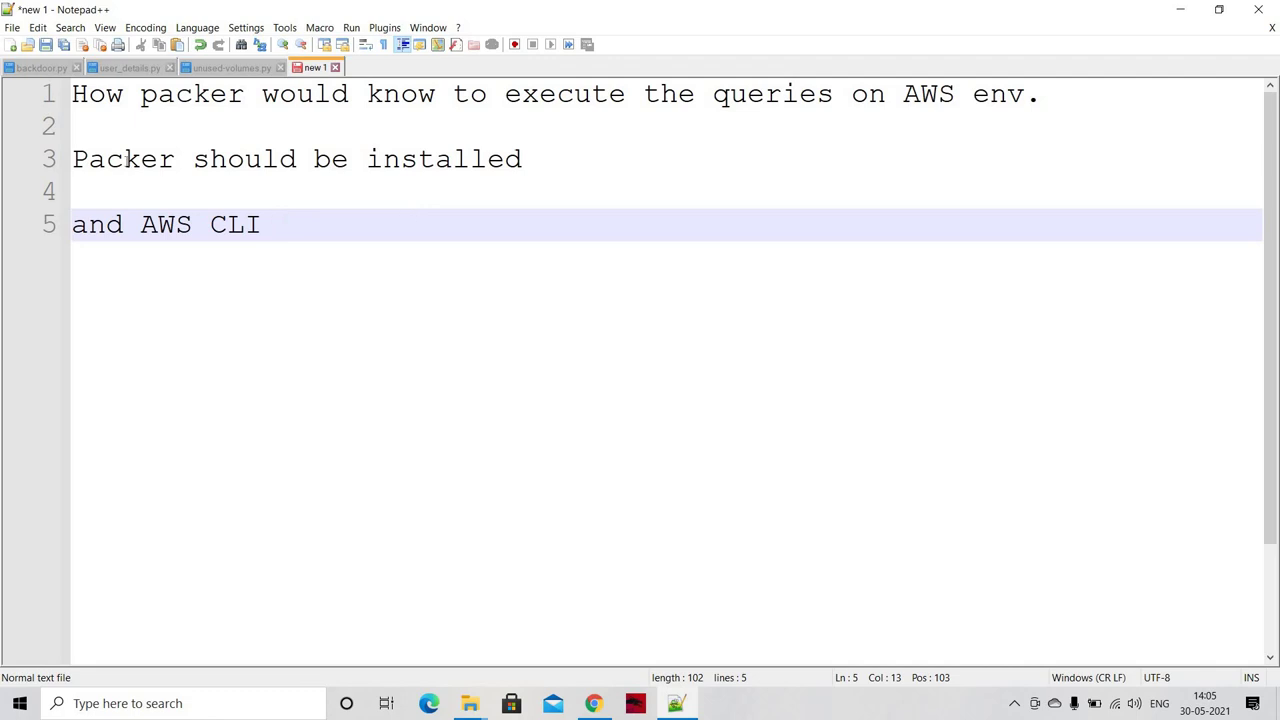
double_click(93, 156)
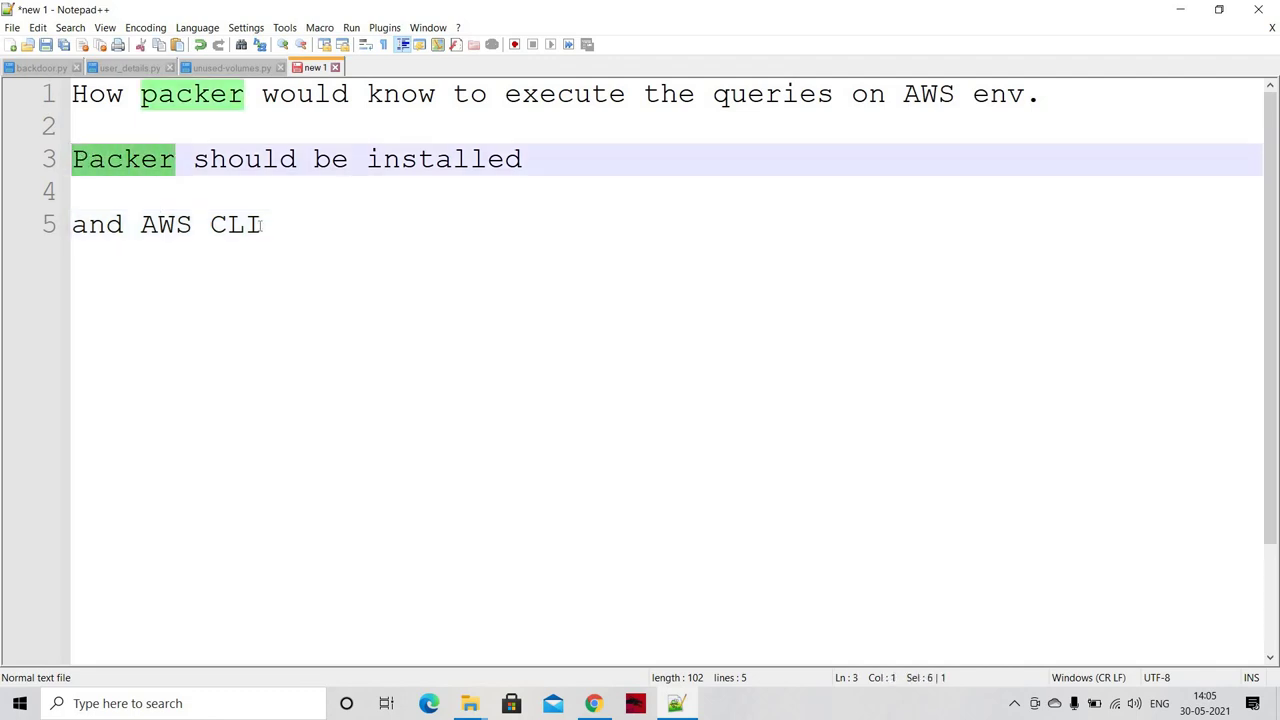
drag(262, 224, 140, 224)
Step: Insert a dashed separator line below the AWS CLI note, with an empty line before and after it
click(177, 280)
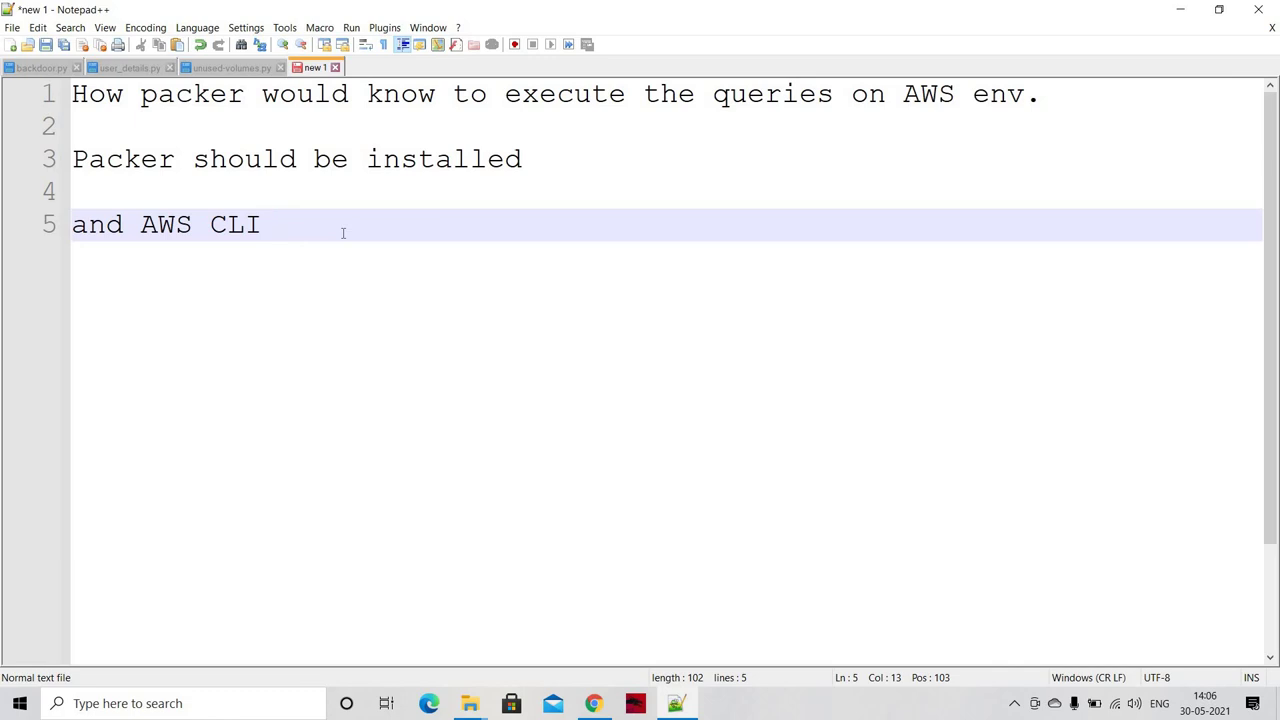
key(Return)
key(Return)
text(---------------------)
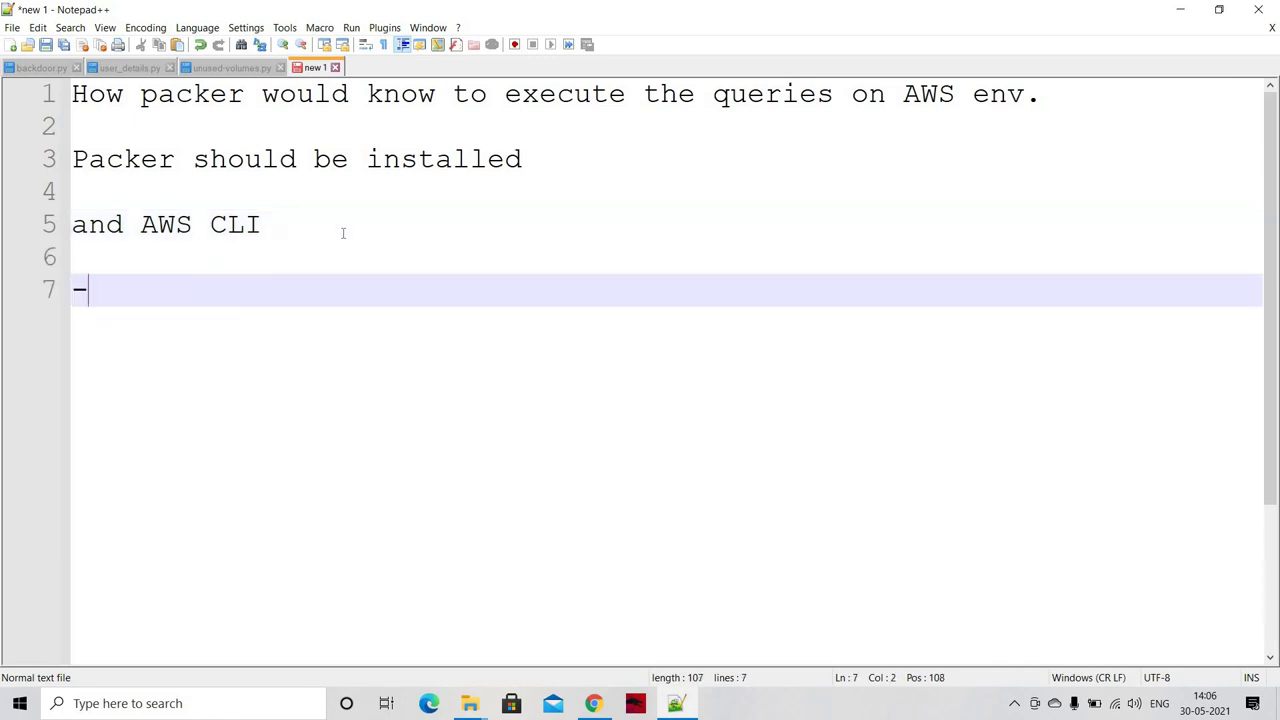
key(Return)
key(Return)
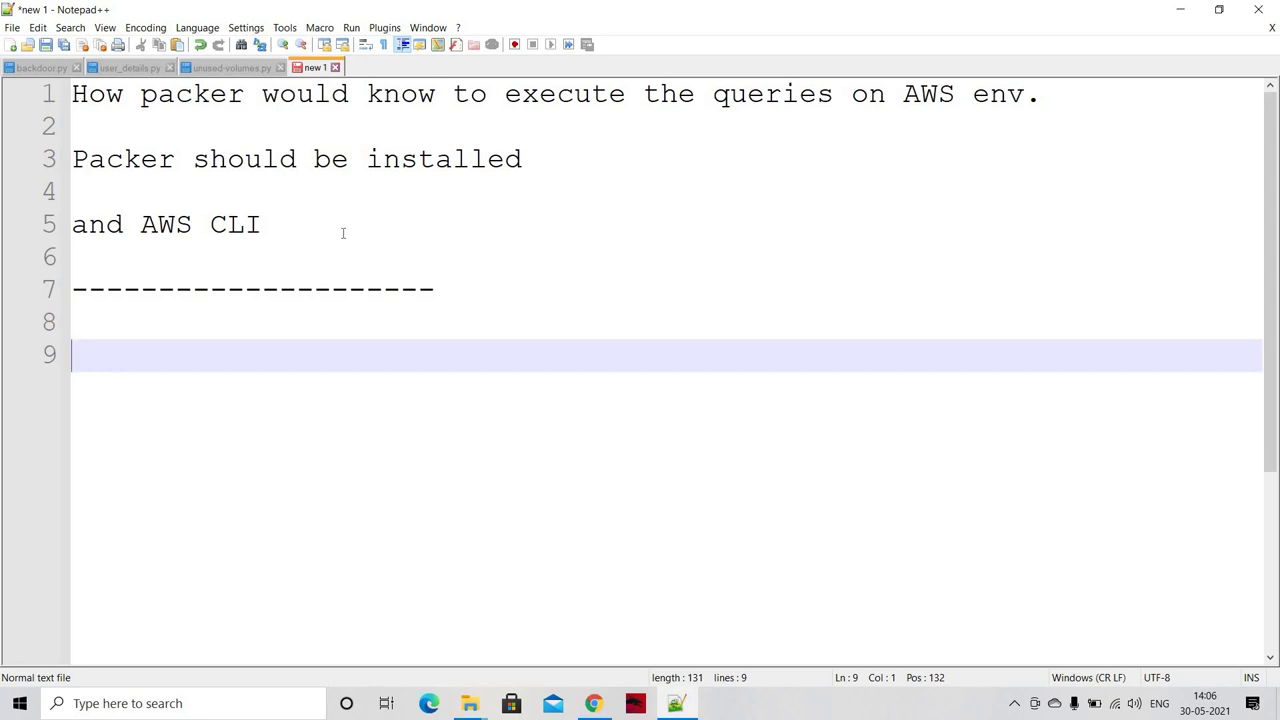
Step: List "Builders", "Provisioners" and "Post-processors" below the separator, each followed by an empty line
text(Builders)
key(Return)
key(Return)
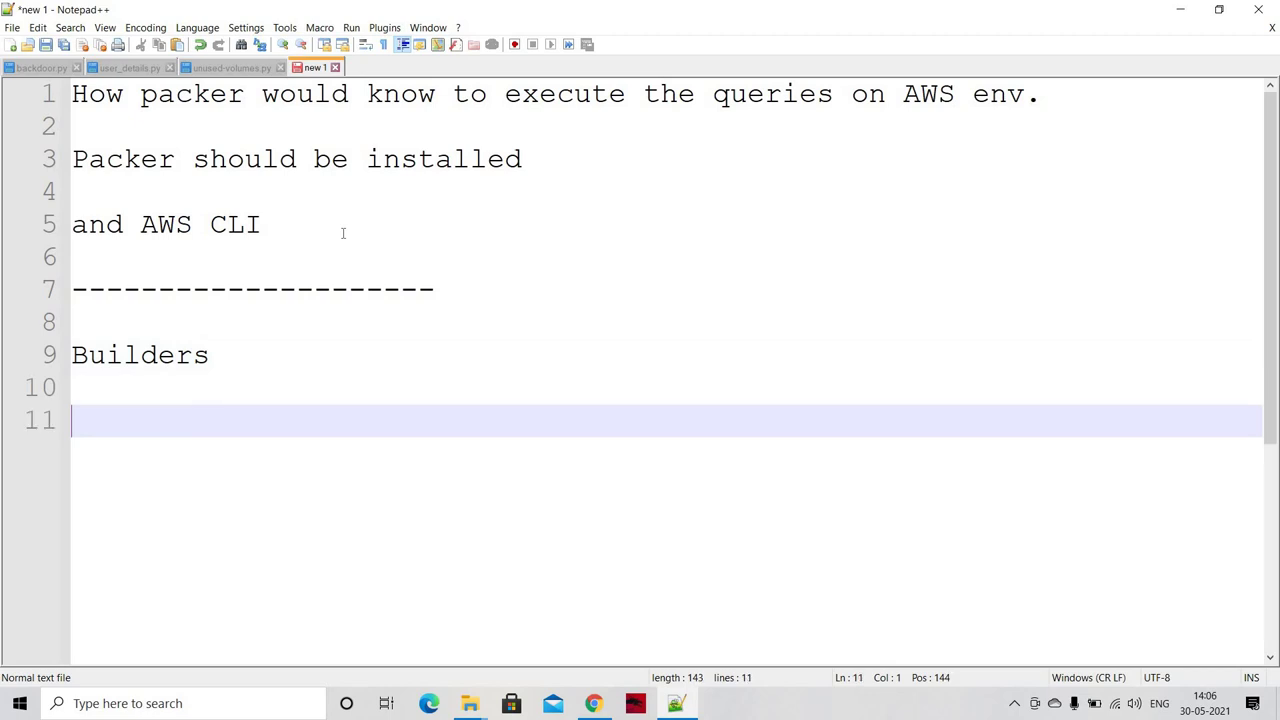
text(Provisioners)
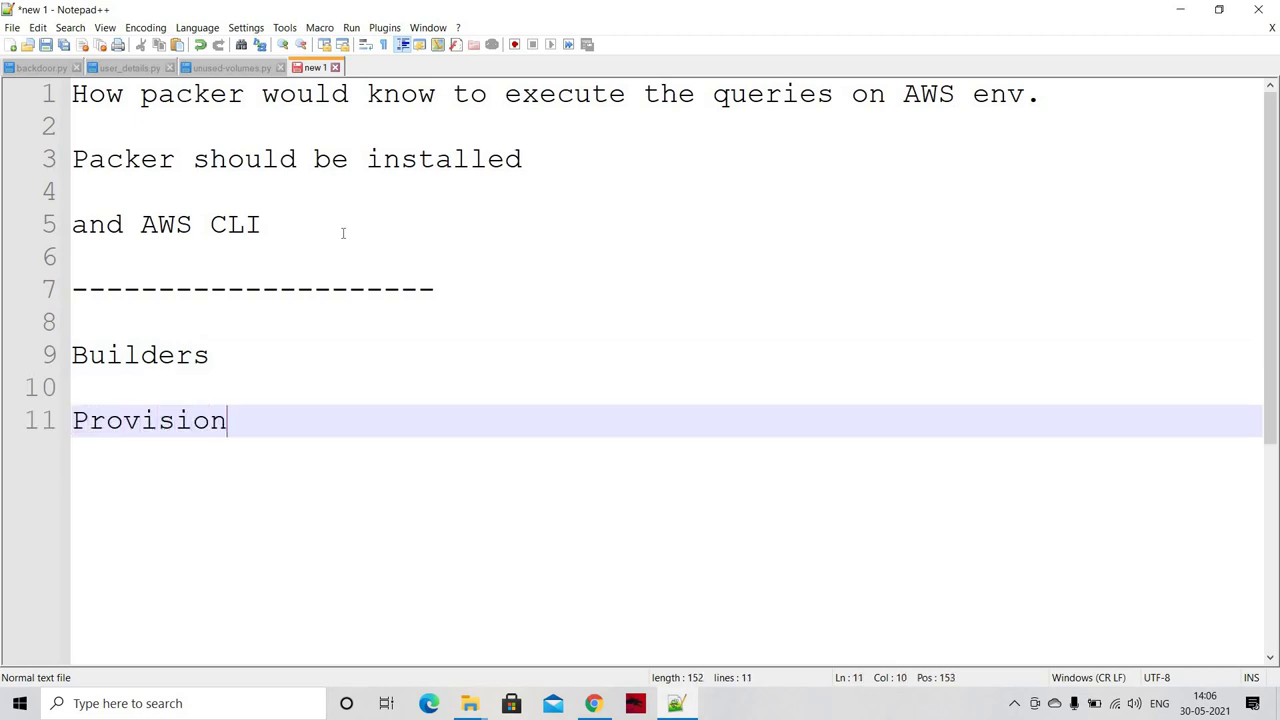
key(Return)
key(Return)
text(Post)
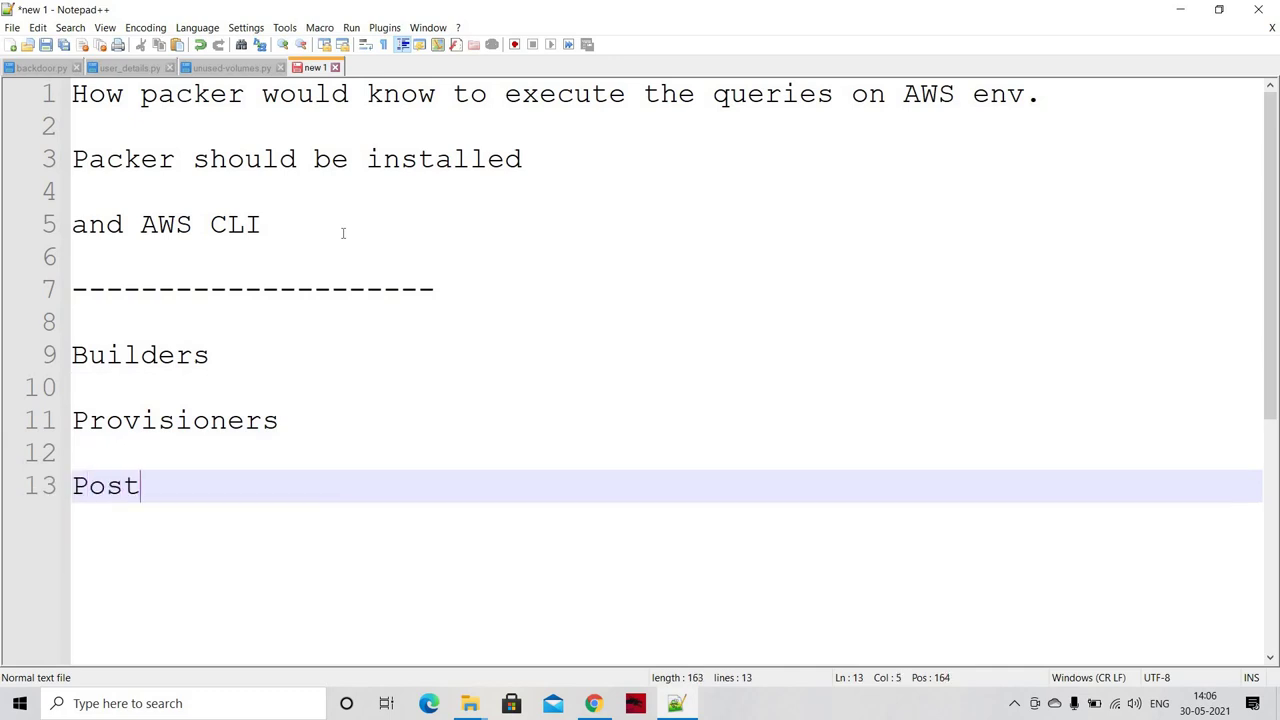
text(-proc)
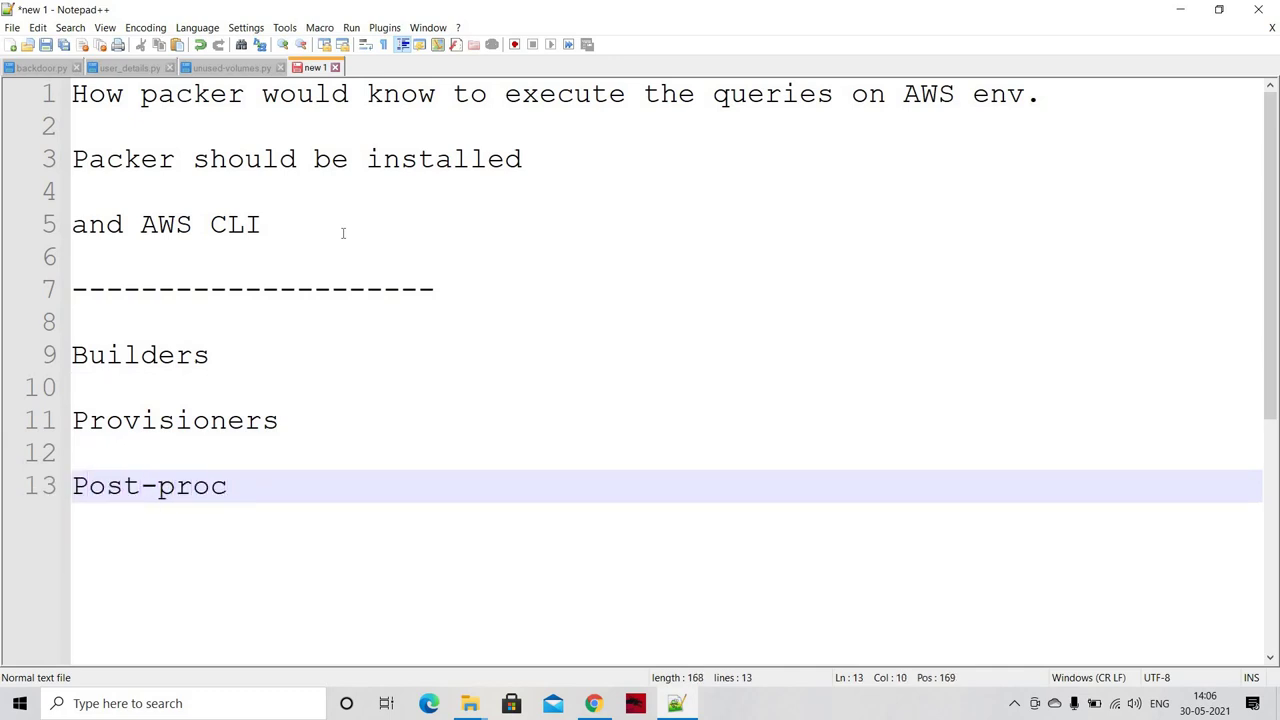
key(BackSpace)
text(cessors)
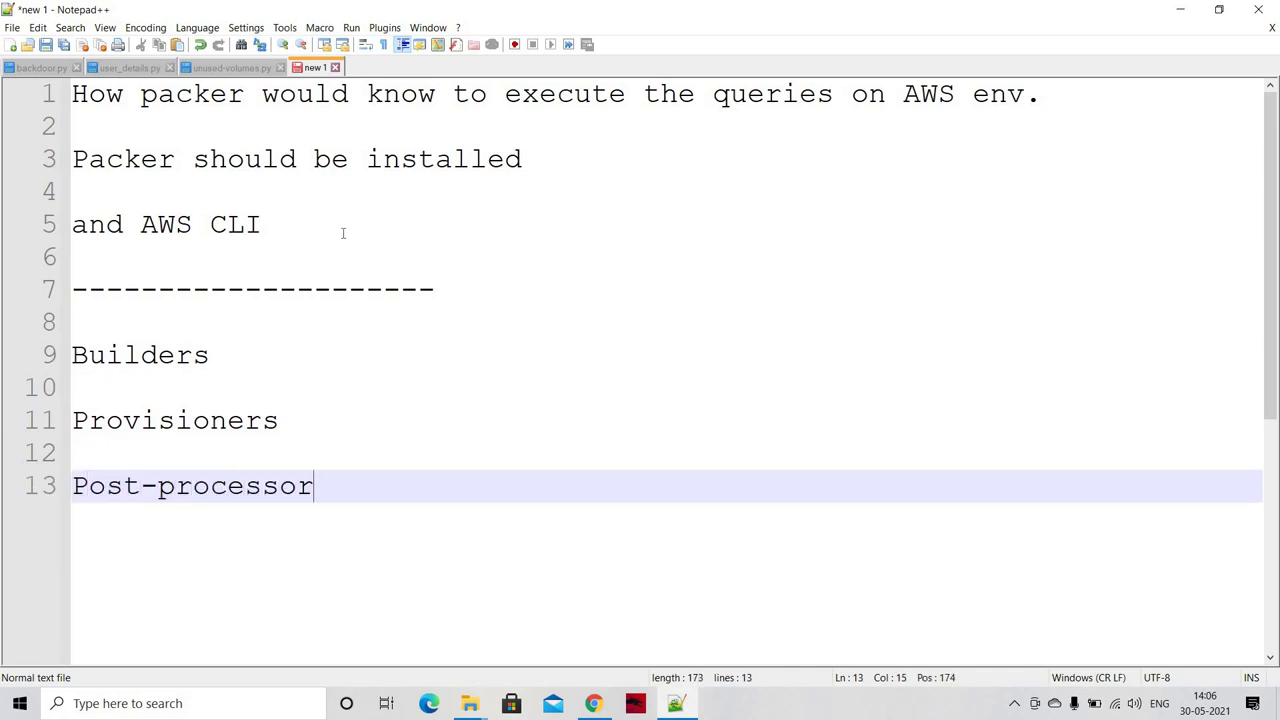
key(Return)
key(Return)
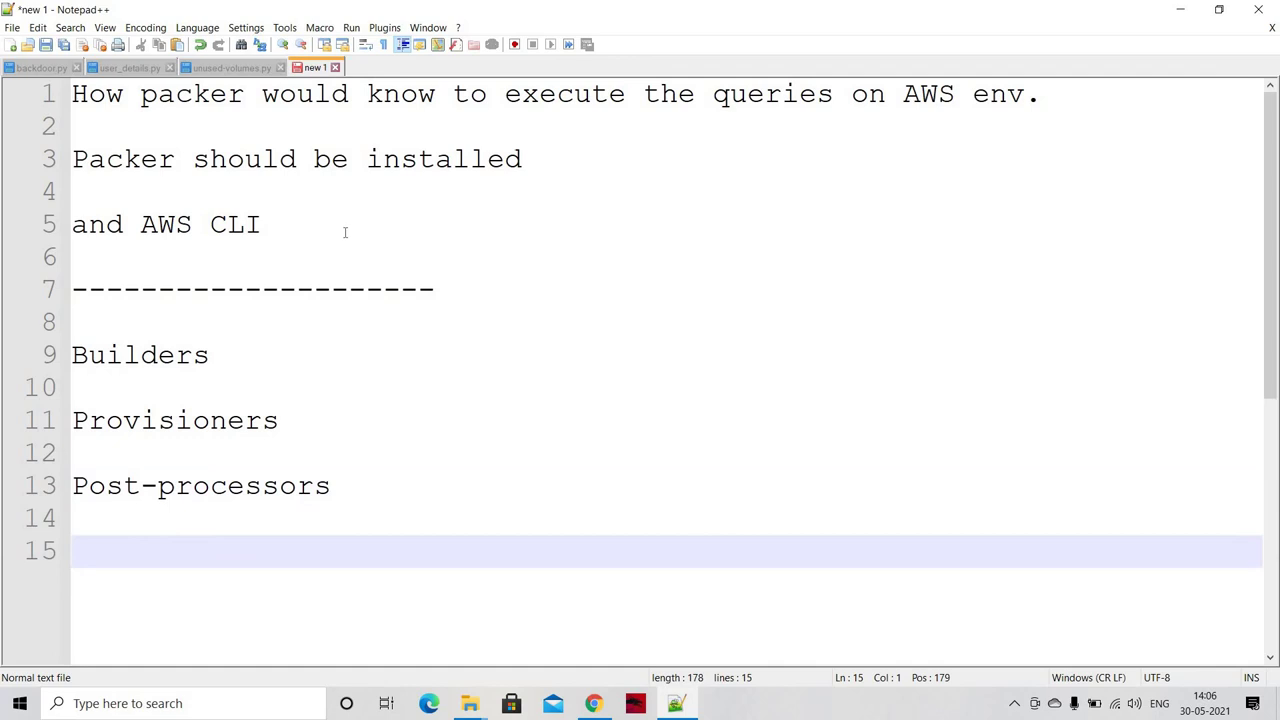
Step: Append "> Mandatory" to the Builders entry
click(237, 362)
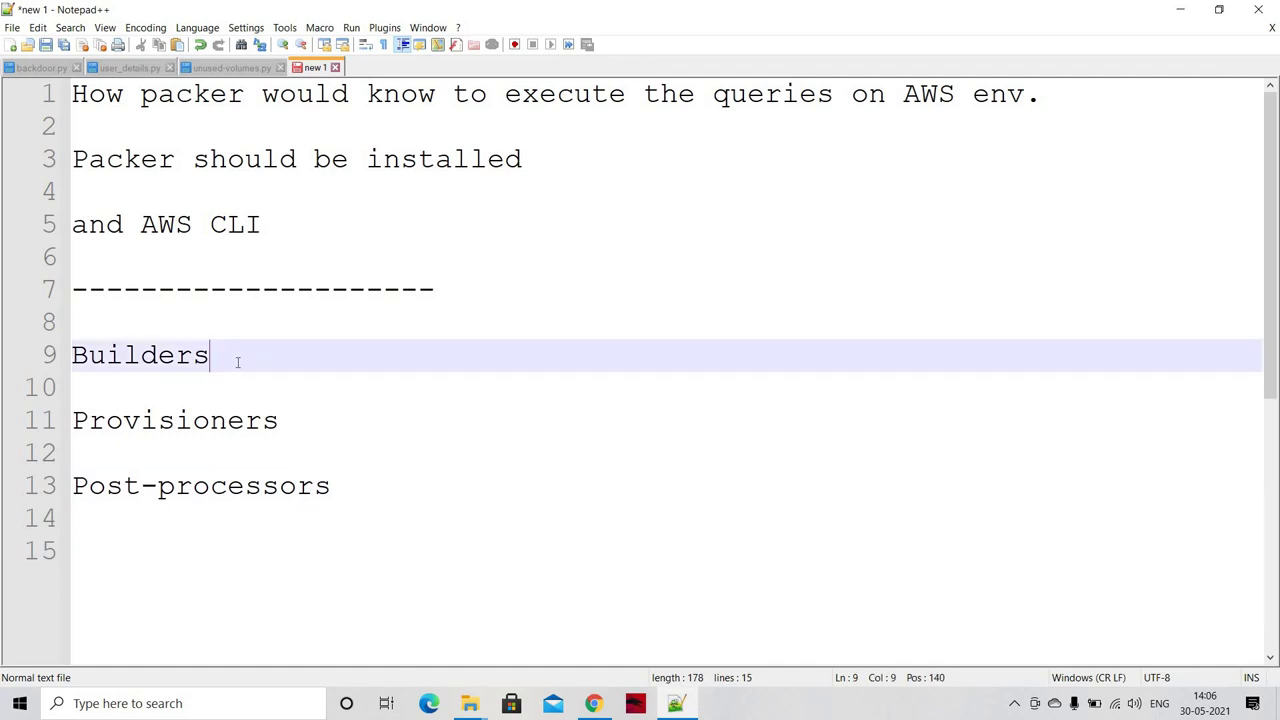
text(> Mandatory)
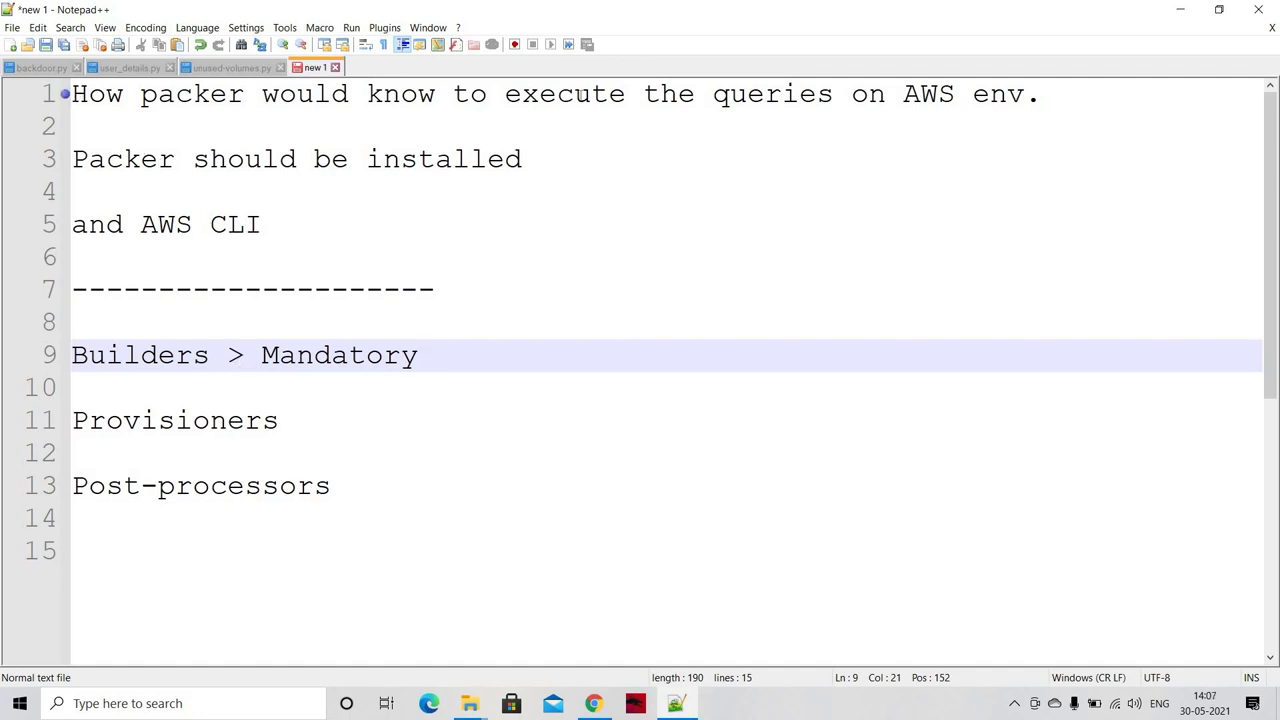
click(679, 92)
key(End)
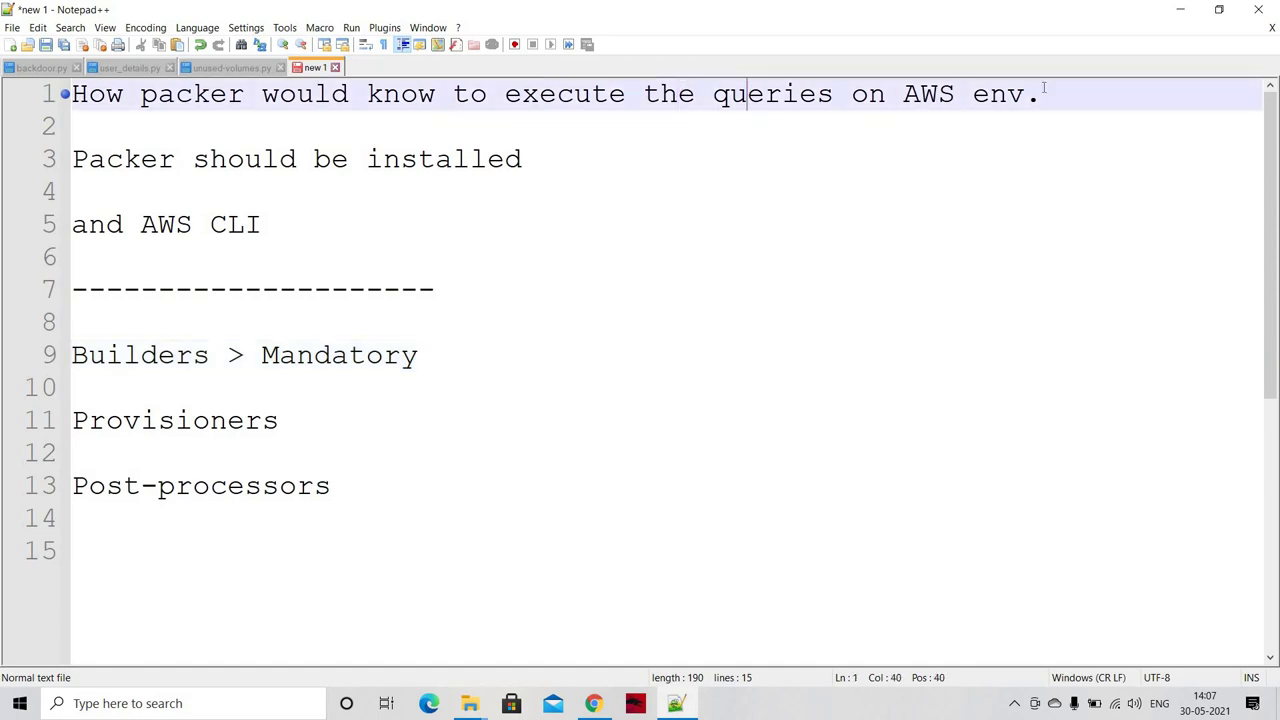
key(shift+Left)
key(shift+Left)
key(shift+Left)
key(shift+Left)
key(shift+Left)
key(shift+Left)
key(shift+Left)
key(shift+Left)
click(934, 212)
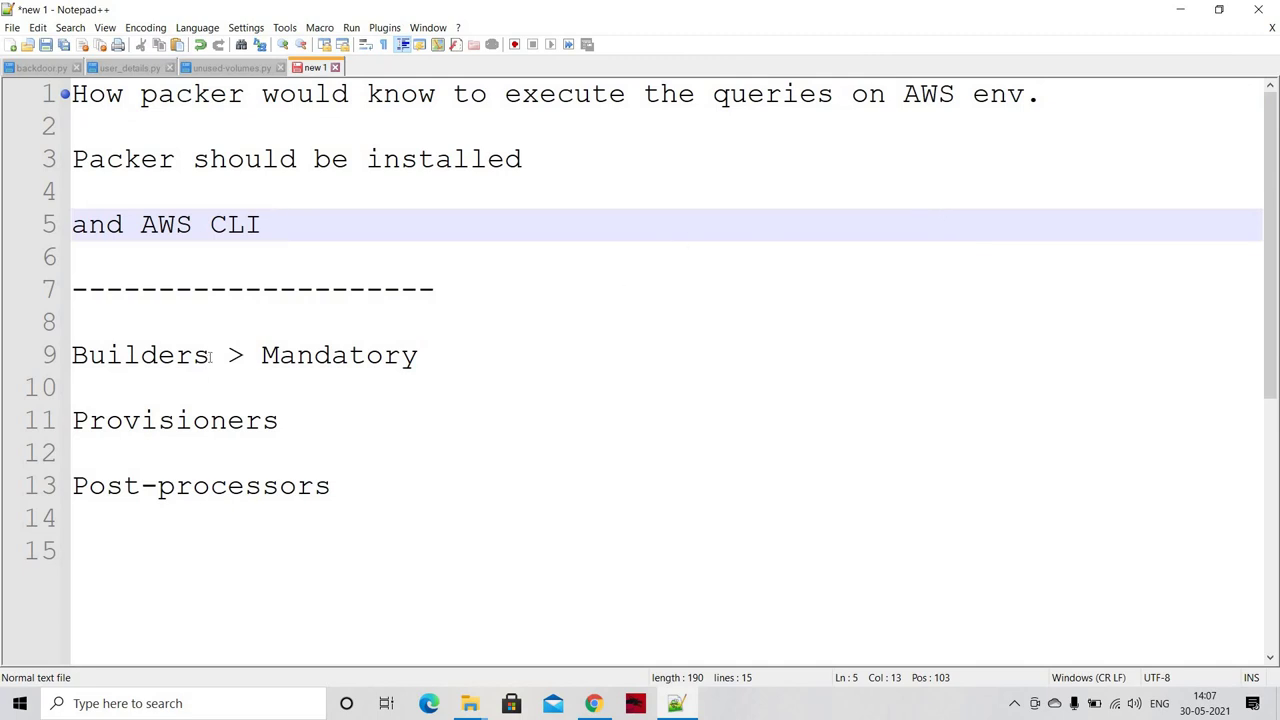
drag(209, 356, 72, 356)
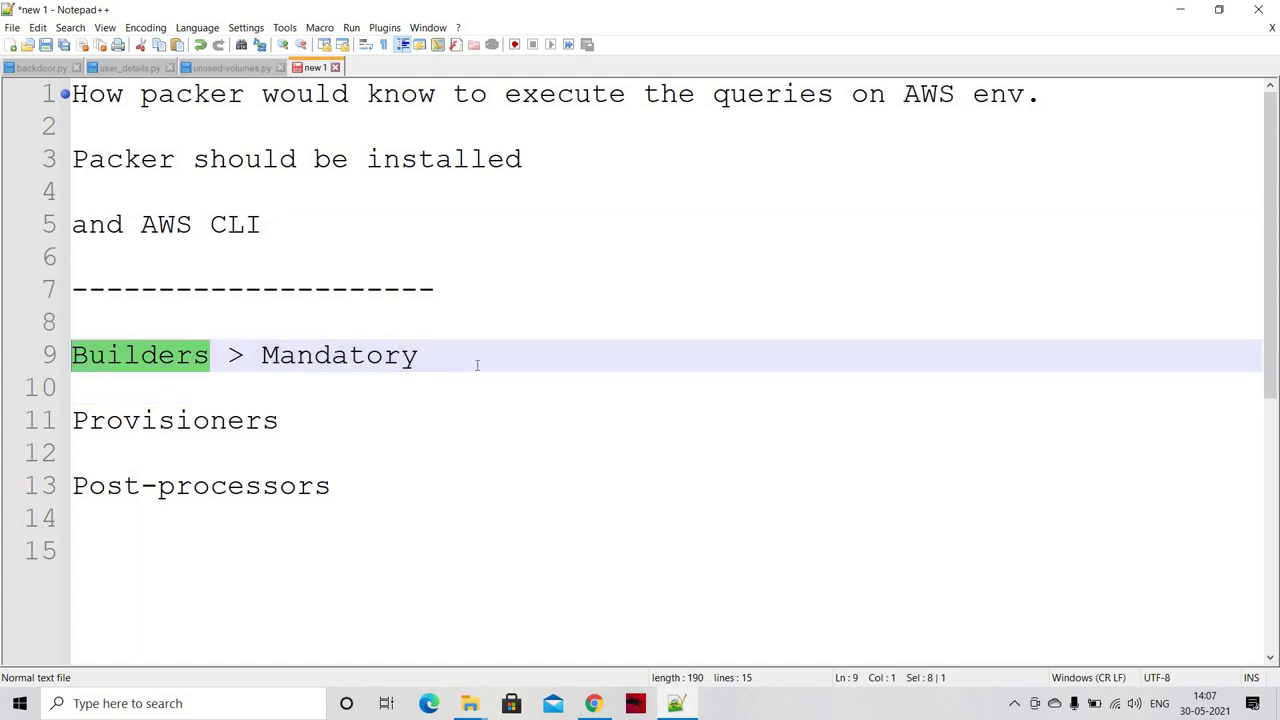
click(477, 360)
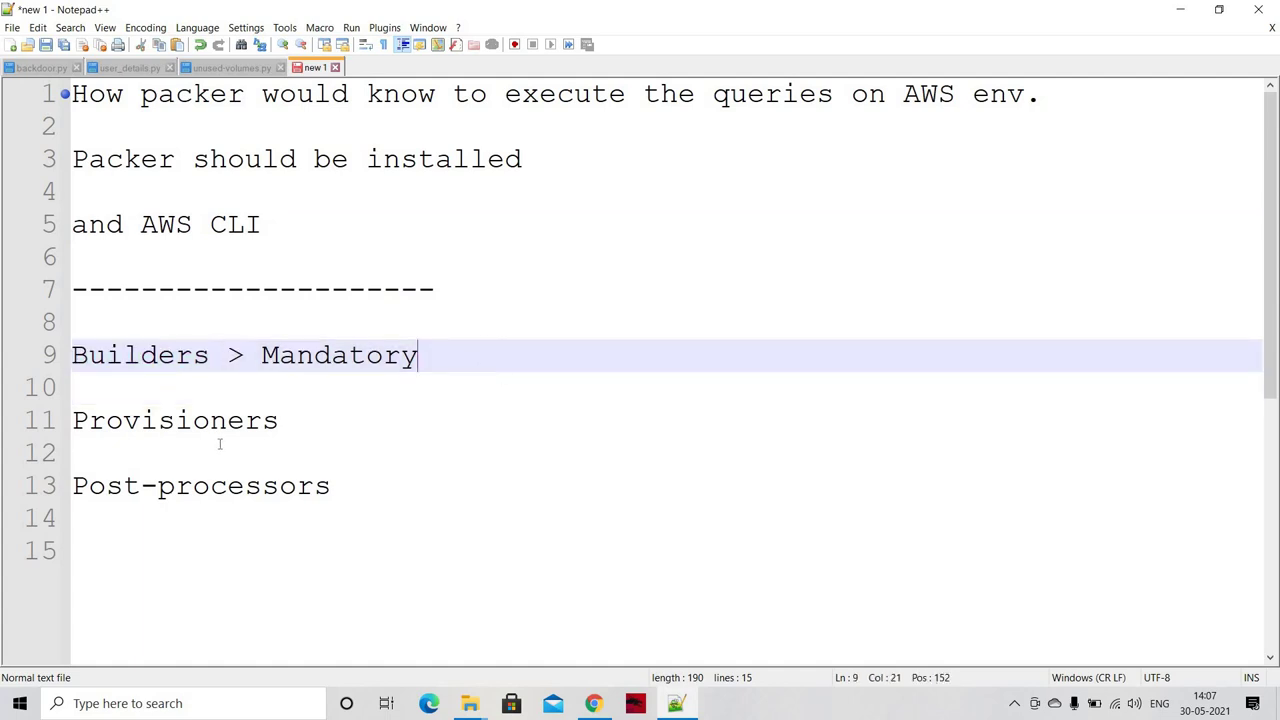
click(291, 424)
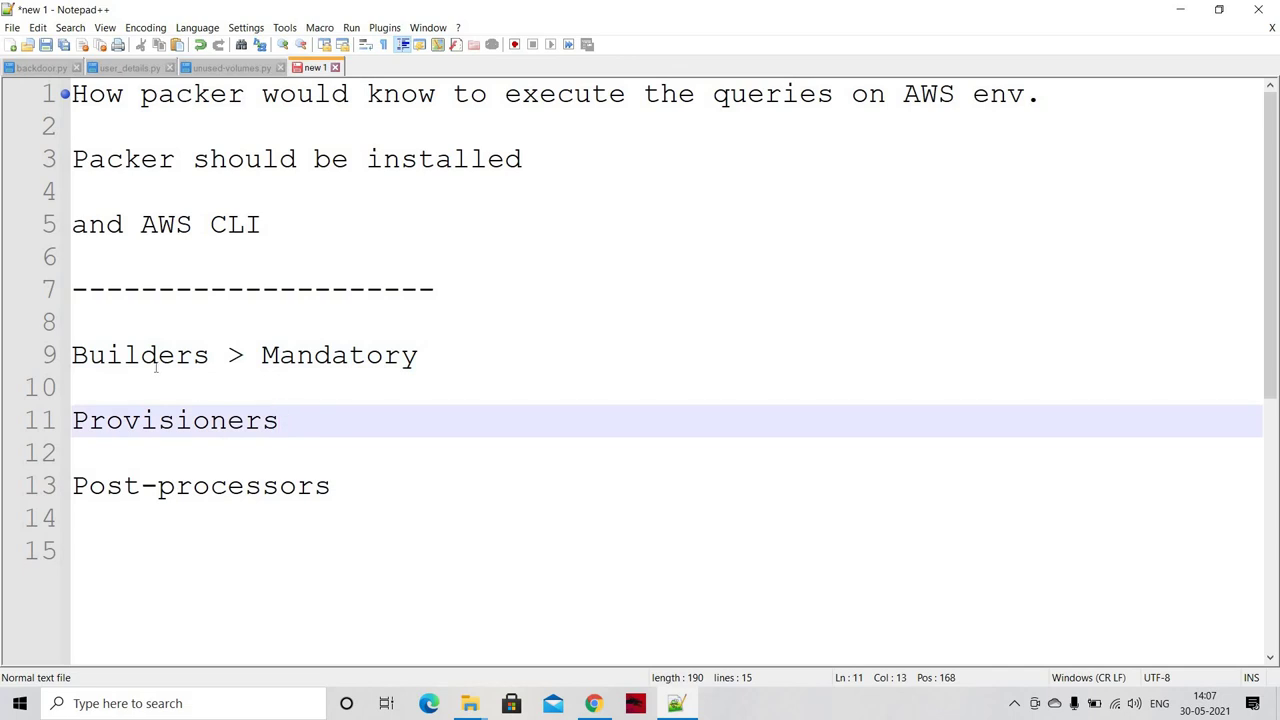
drag(209, 357, 157, 357)
drag(70, 362, 62, 366)
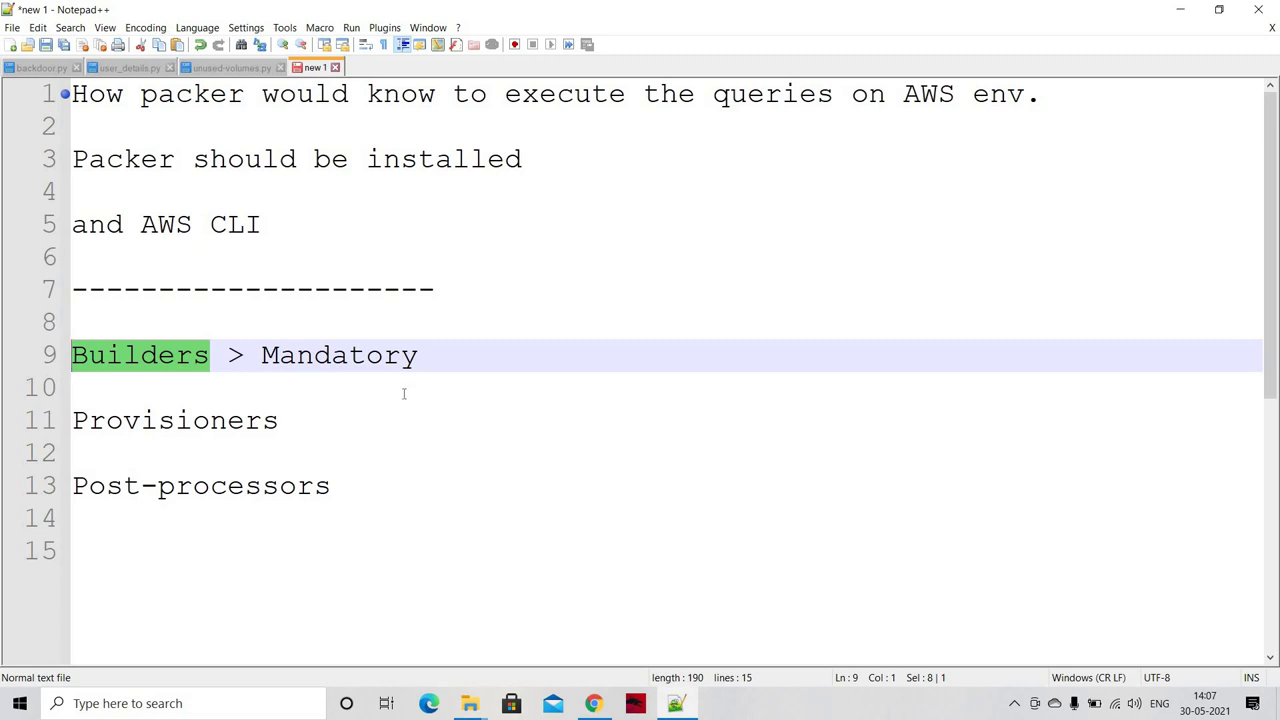
Step: Append "> To install nginx" to the Provisioners entry
click(321, 430)
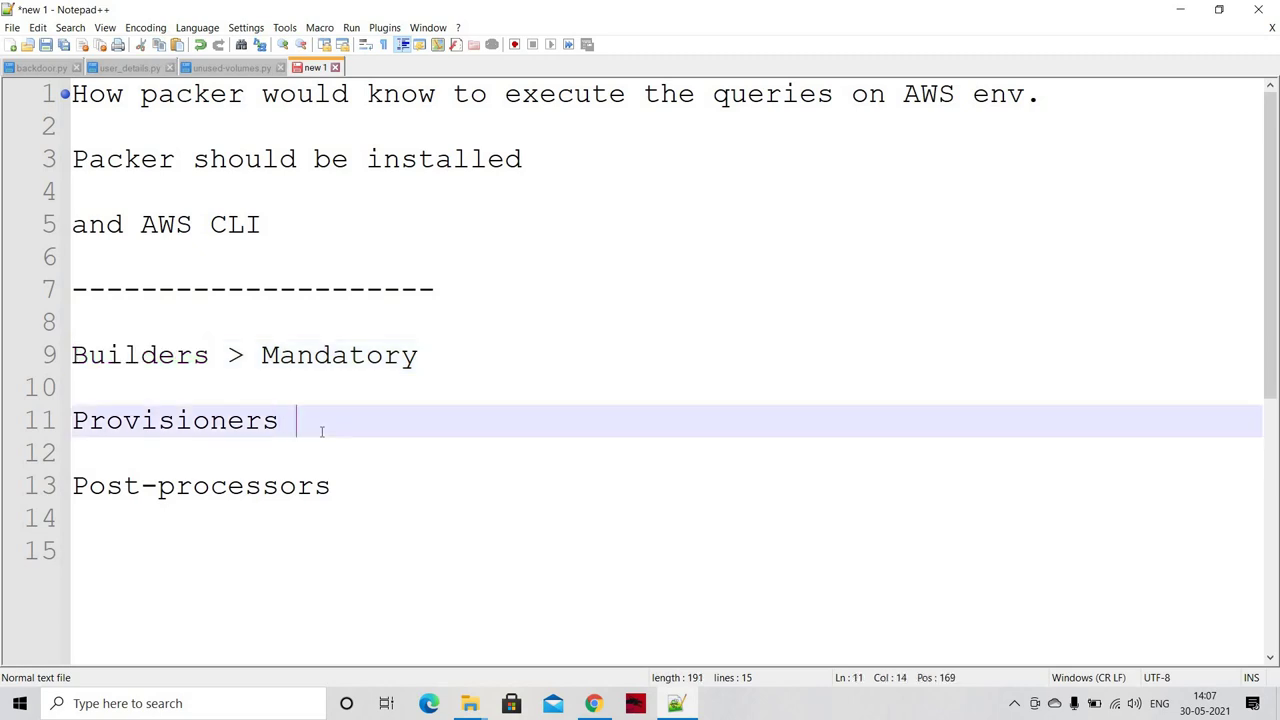
text(>)
text(To instal)
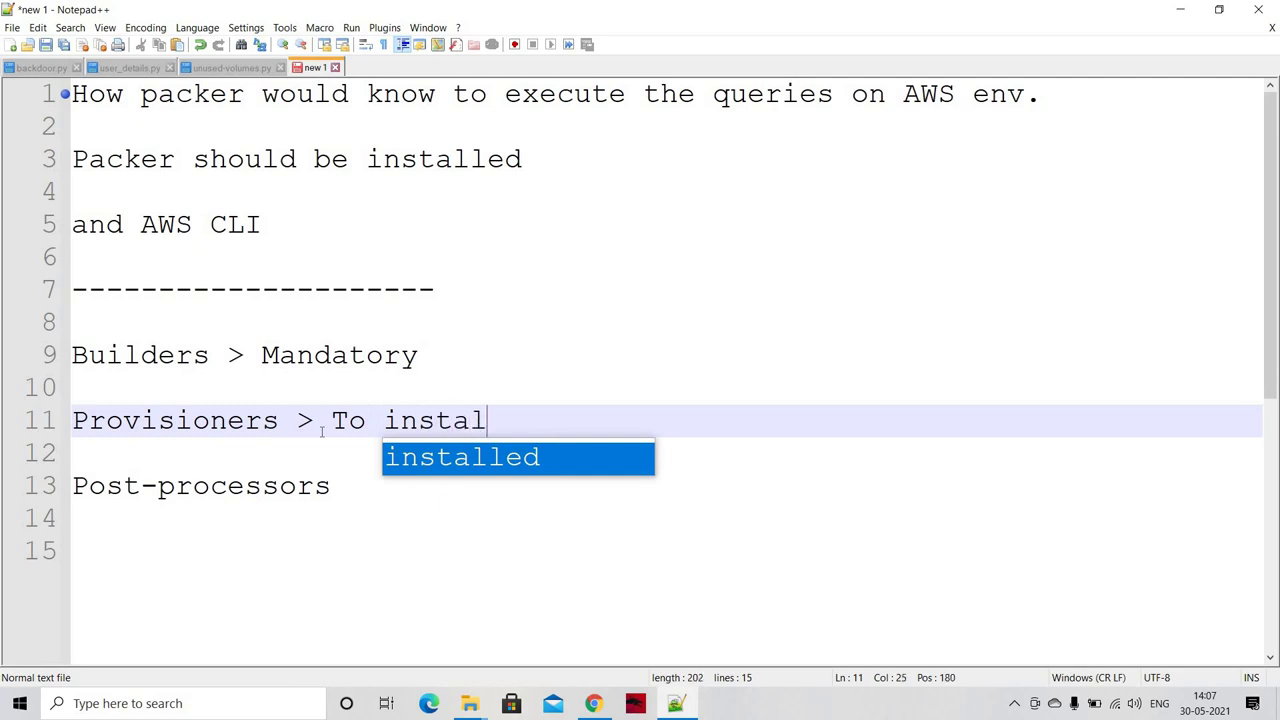
text(l nginx )
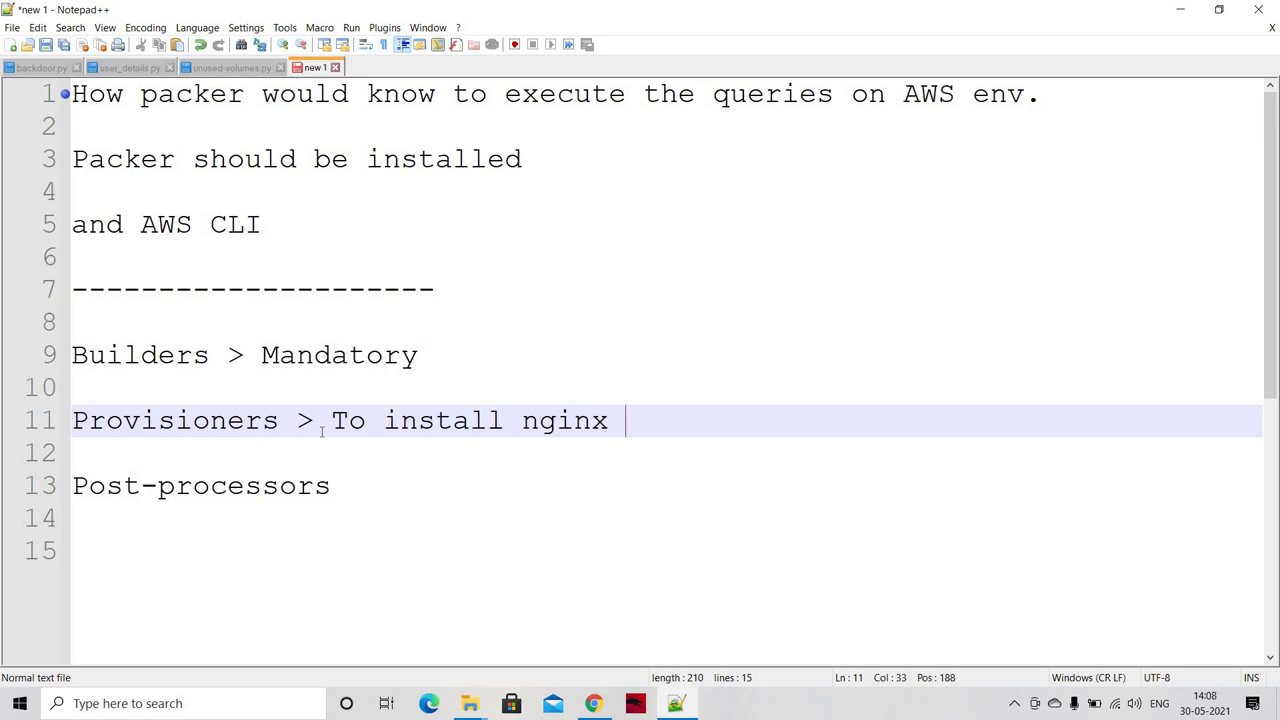
Step: Append "[ All about the customization]" to the Provisioners entry
text({)
key(BackSpace)
key(BackSpace)
text([ All about th)
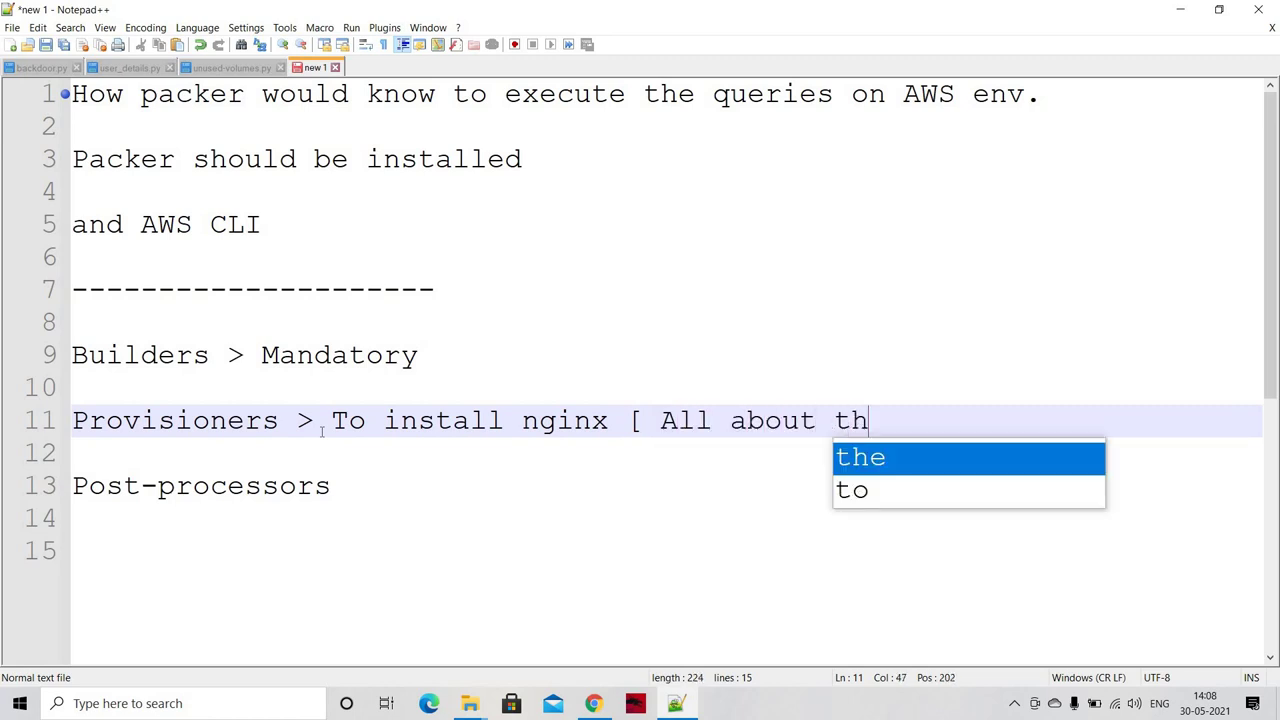
text(e cusao)
key(BackSpace)
key(BackSpace)
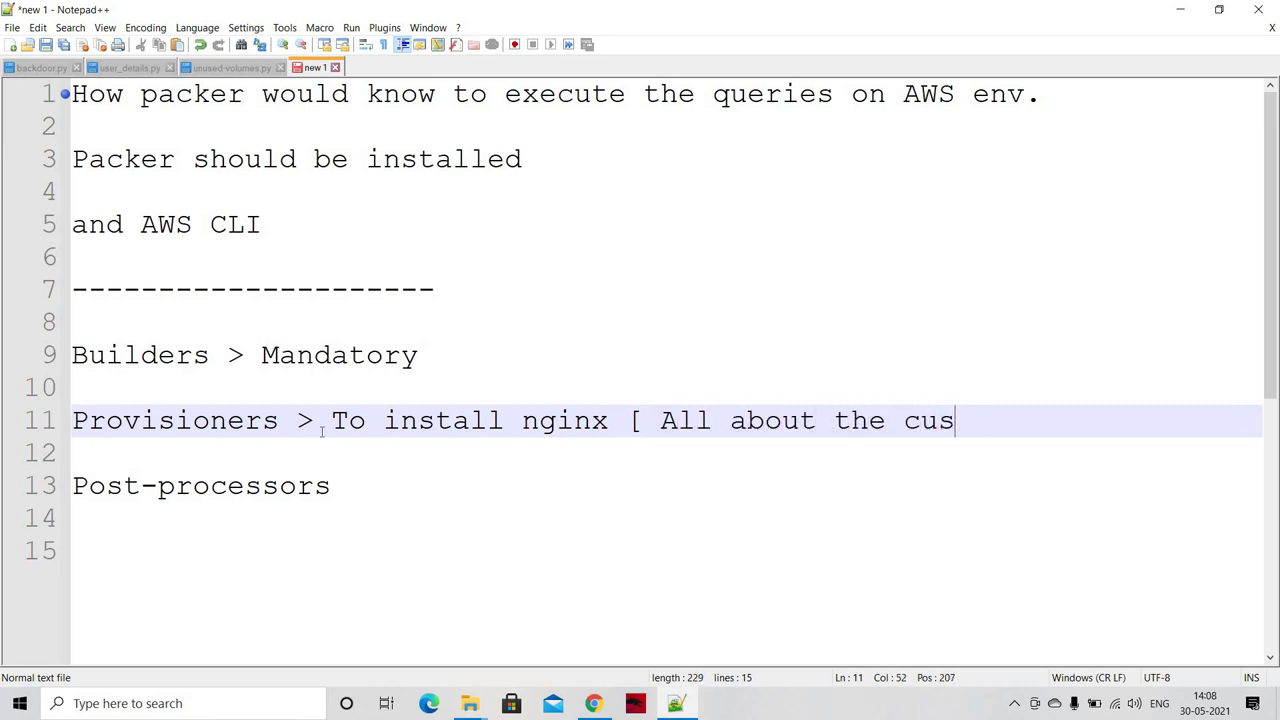
text(tomizatio)
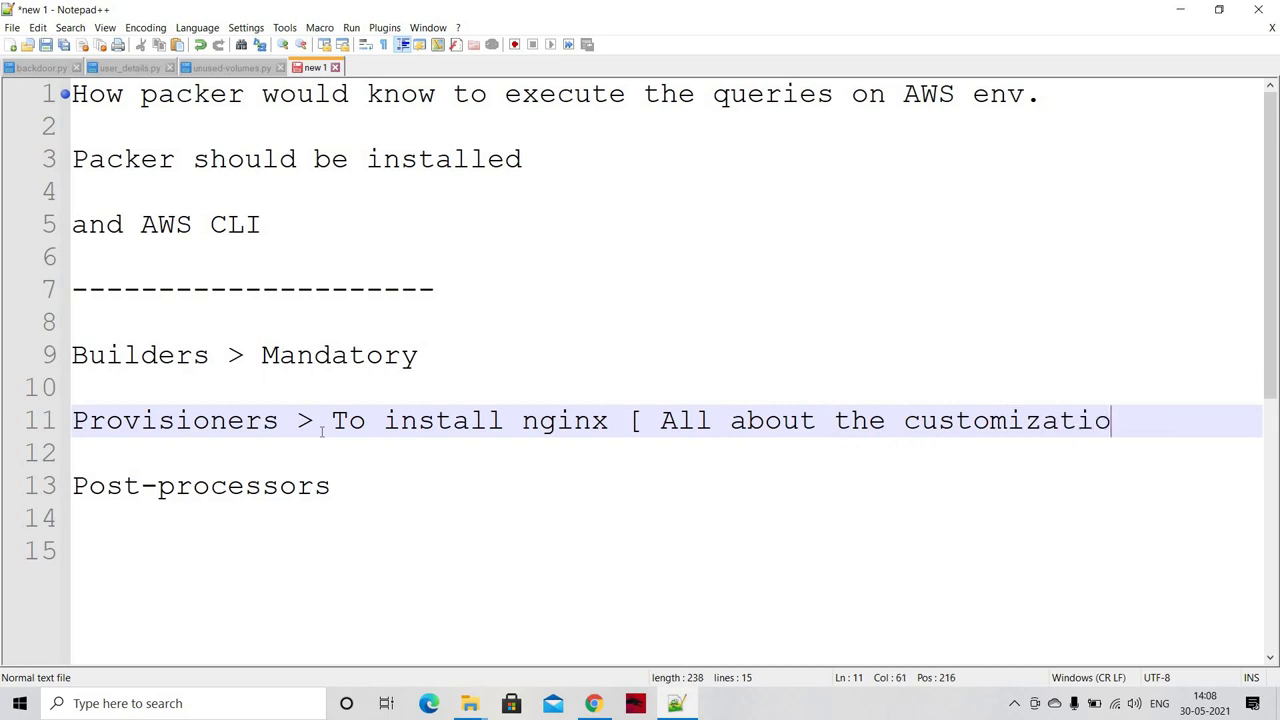
text(n])
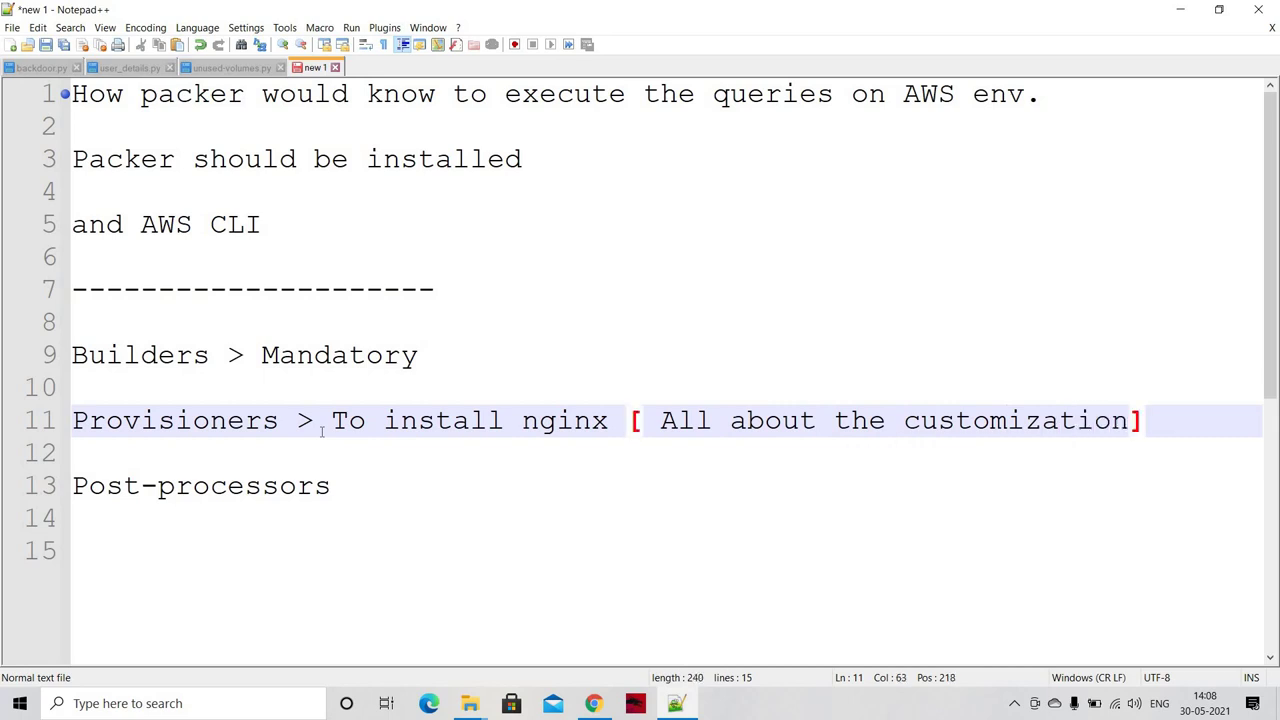
Step: Append "> Conversion" to the Post-processors entry
key(Left)
key(Left)
key(Left)
key(Left)
key(Left)
key(Left)
key(Left)
key(Left)
key(Left)
key(Left)
key(Left)
key(Left)
key(Left)
key(Left)
key(Left)
key(Left)
key(Left)
key(Left)
key(Left)
key(Left)
key(Left)
key(Right)
key(Right)
key(Down)
key(Down)
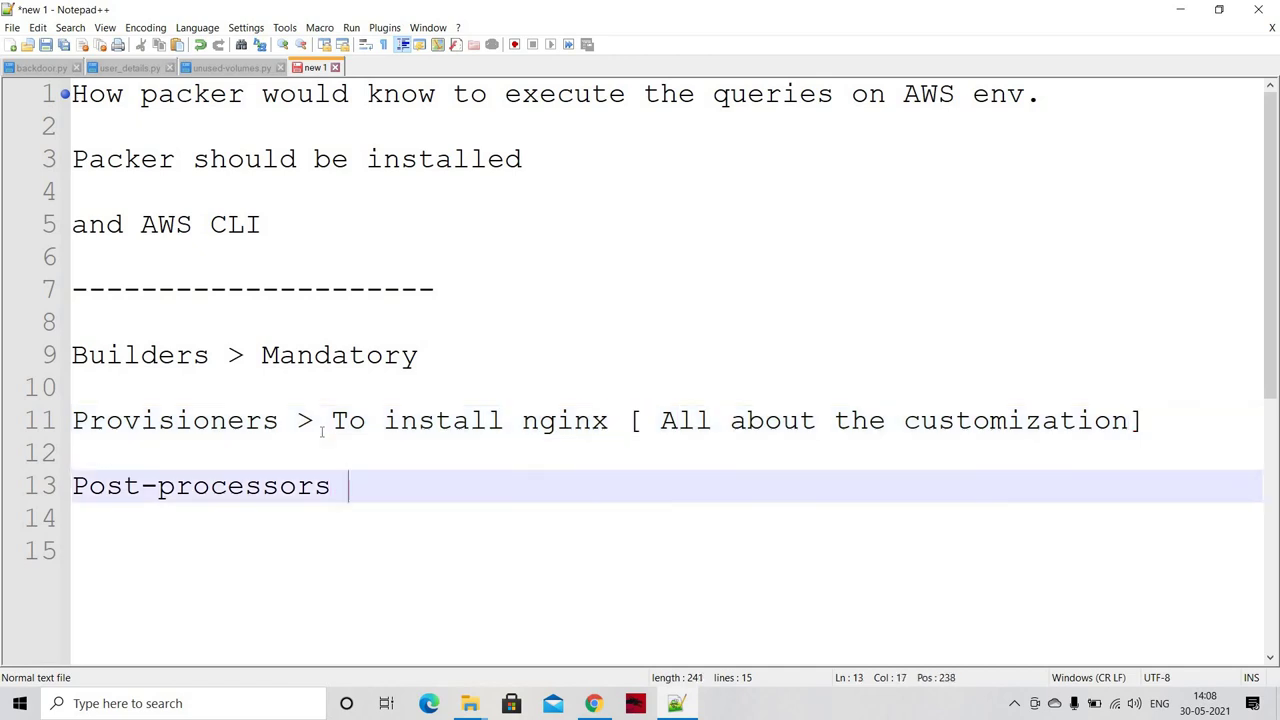
text(>)
text(Coversion)
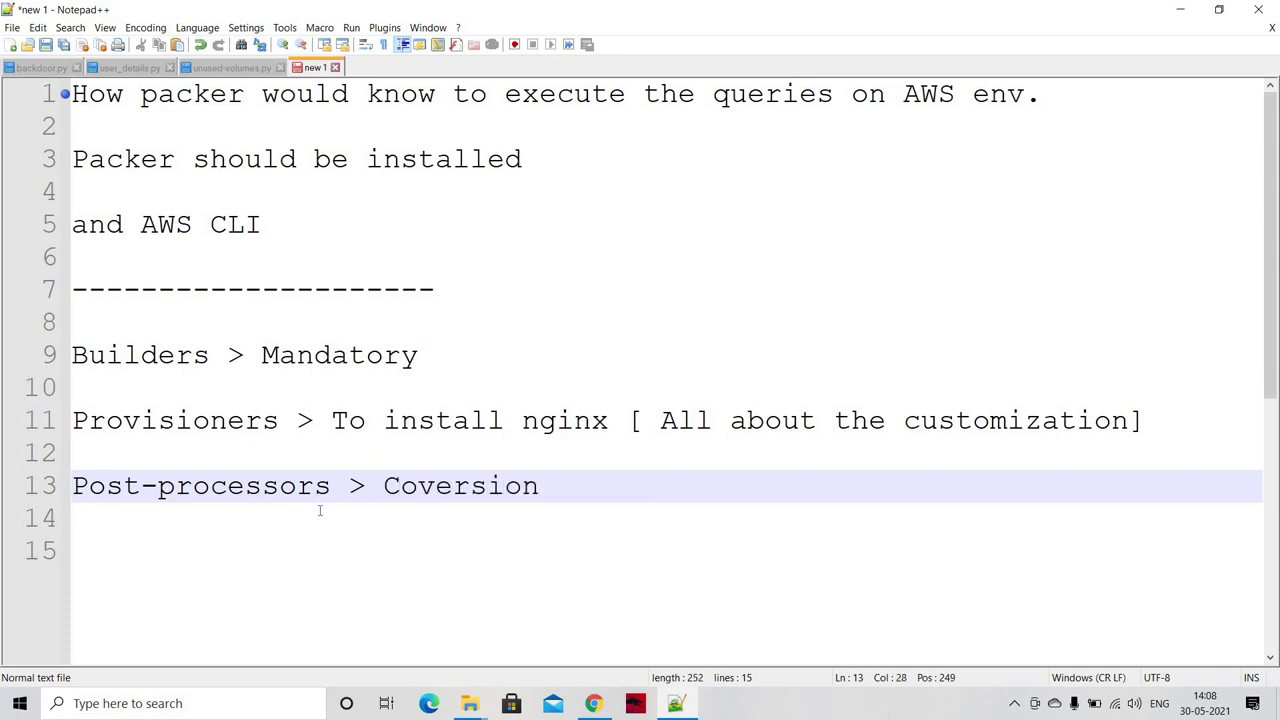
key(Left)
key(Left)
key(Left)
key(Left)
key(Left)
key(Left)
key(Left)
key(Left)
key(Left)
text(n)
key(Right)
key(Right)
key(Right)
key(Right)
key(Right)
key(Right)
key(Right)
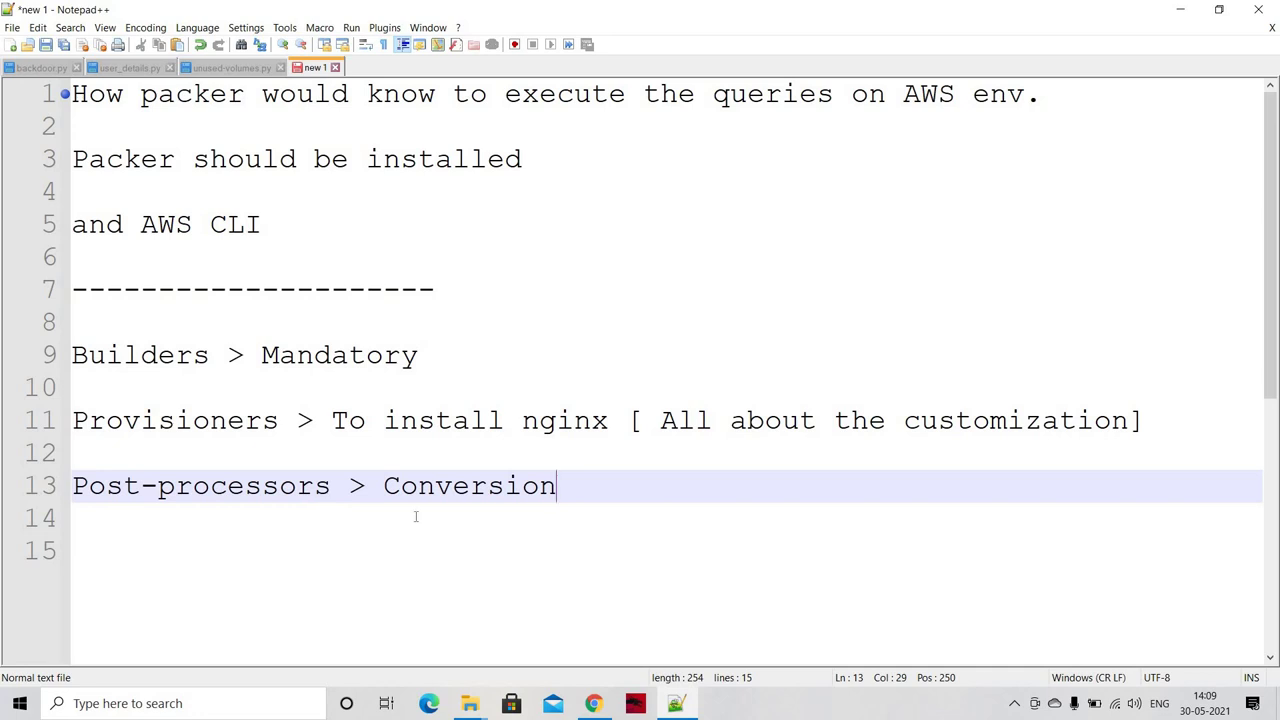
key(shift+Left)
key(shift+Left)
key(shift+Left)
key(shift+Left)
key(shift+Left)
key(shift+Left)
key(shift+Left)
key(shift+Left)
key(shift+Left)
key(shift+Left)
key(shift+Left)
key(shift+Left)
key(shift+Left)
key(shift+Left)
key(shift+Left)
key(shift+Left)
key(shift+Left)
key(shift+Left)
key(shift+Left)
key(shift+Left)
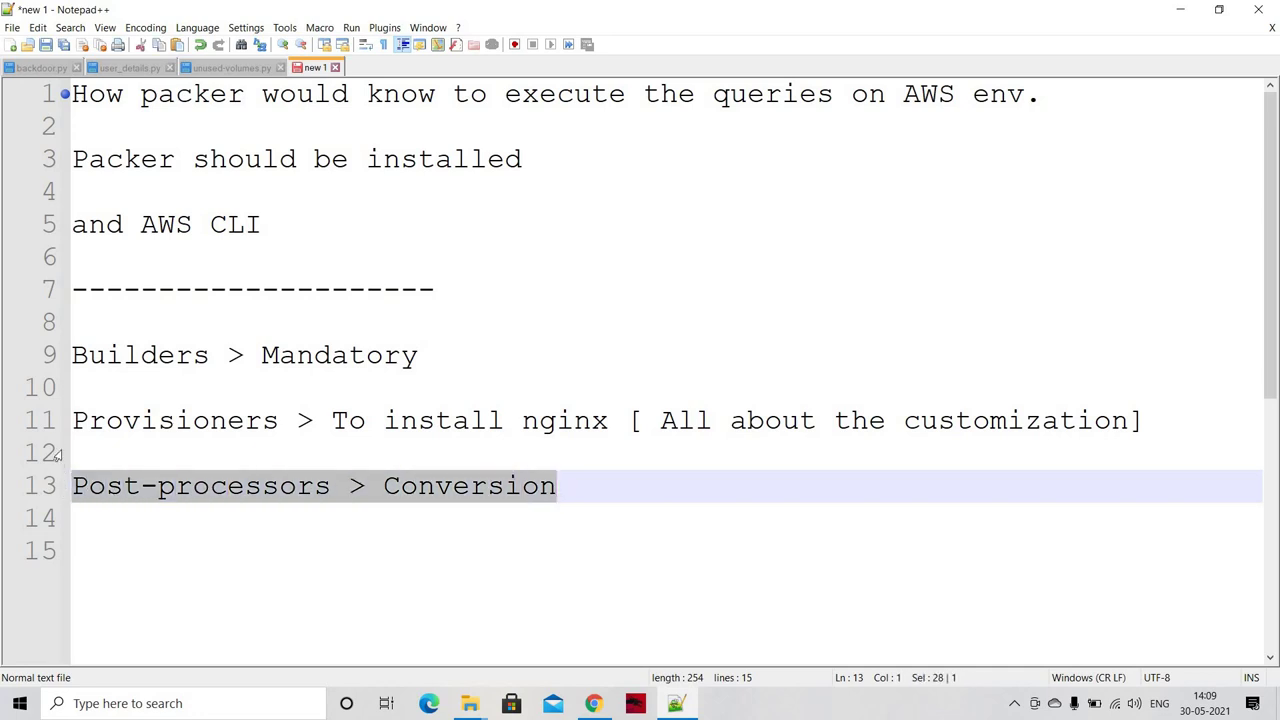
Step: Insert an additional empty line above the Post-processors entry and prefix that entry with "#"
click(92, 453)
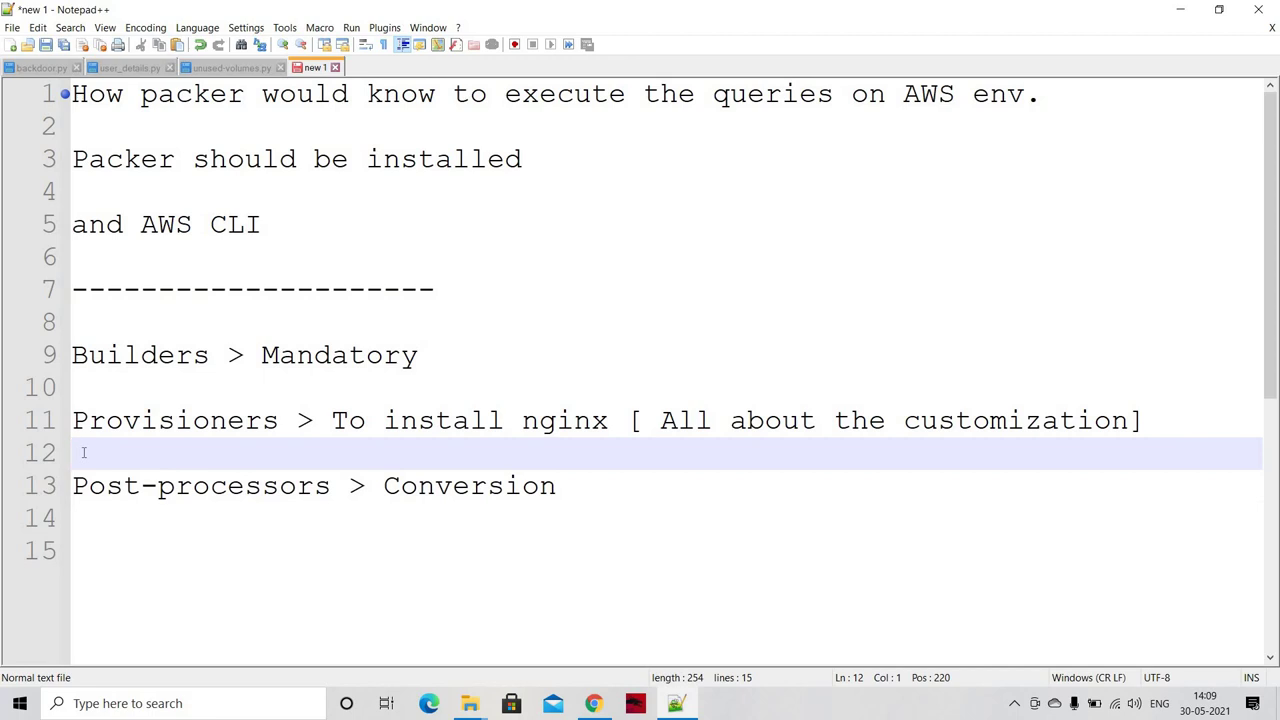
key(Return)
key(Down)
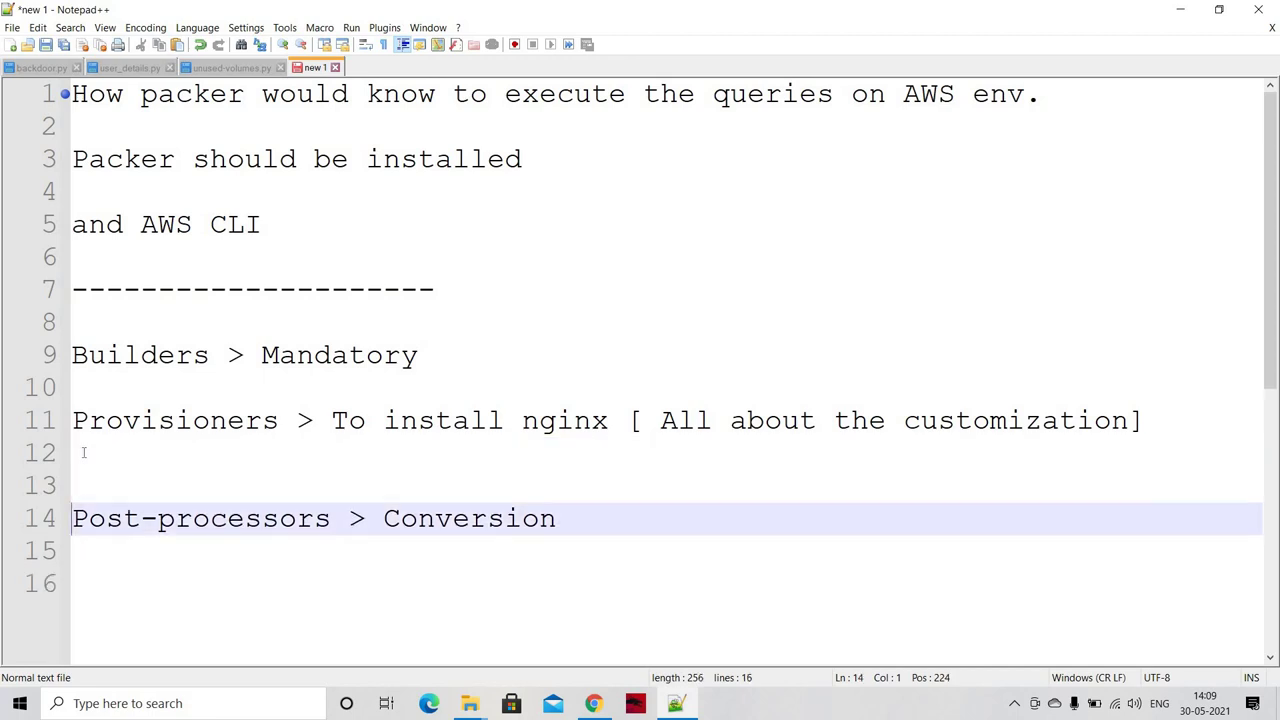
text(#)
key(Up)
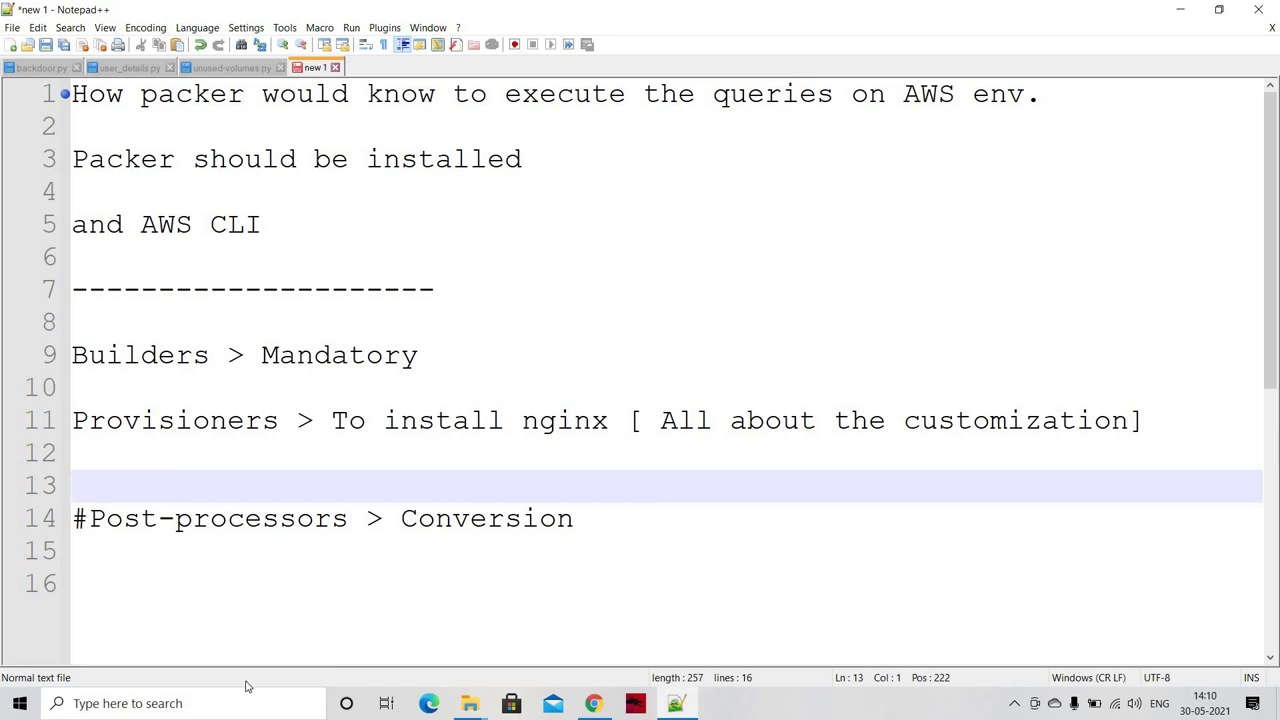
Step: Search Windows for PowerShell and launch Windows PowerShell as administrator
click(218, 704)
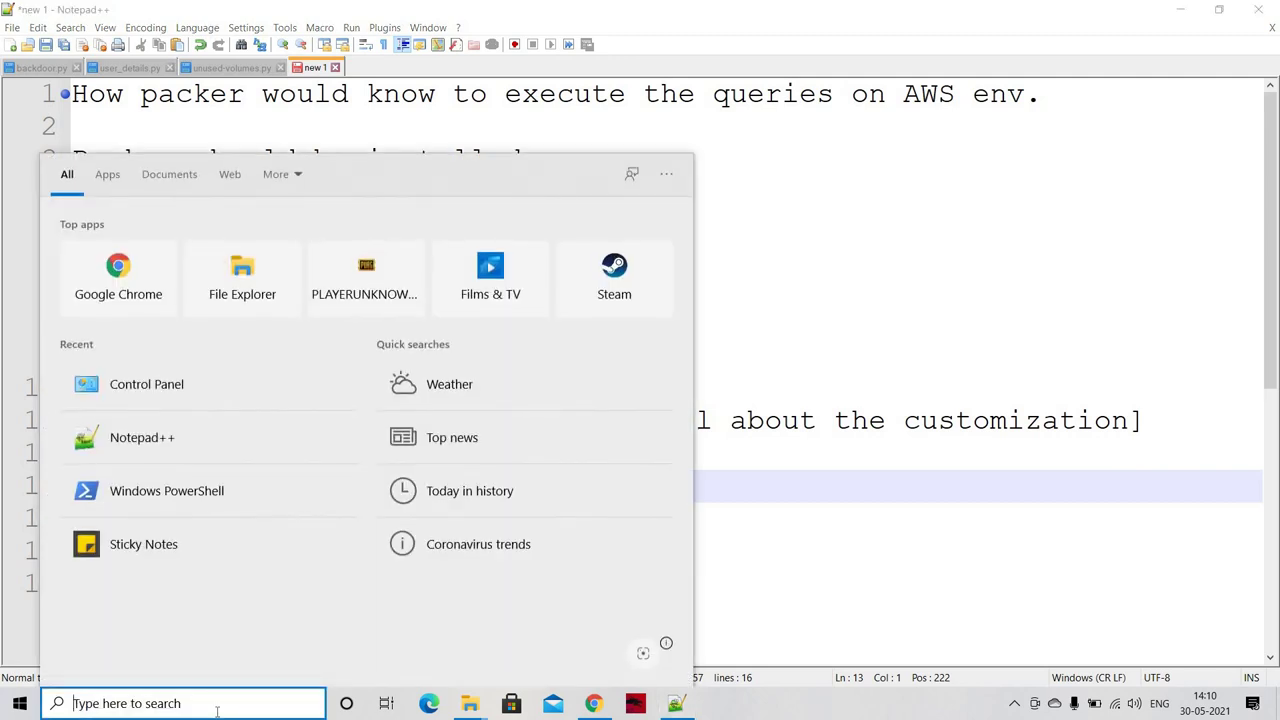
text(powershe)
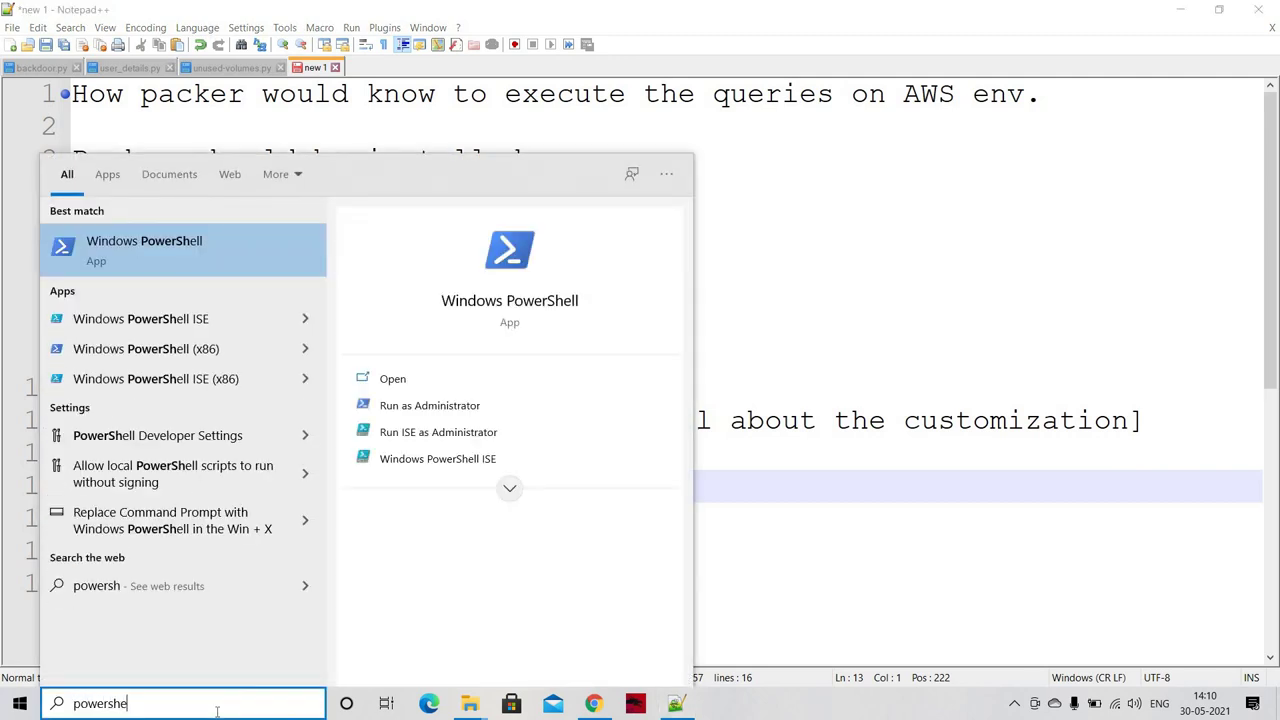
key(Tab)
key(Down)
key(Return)
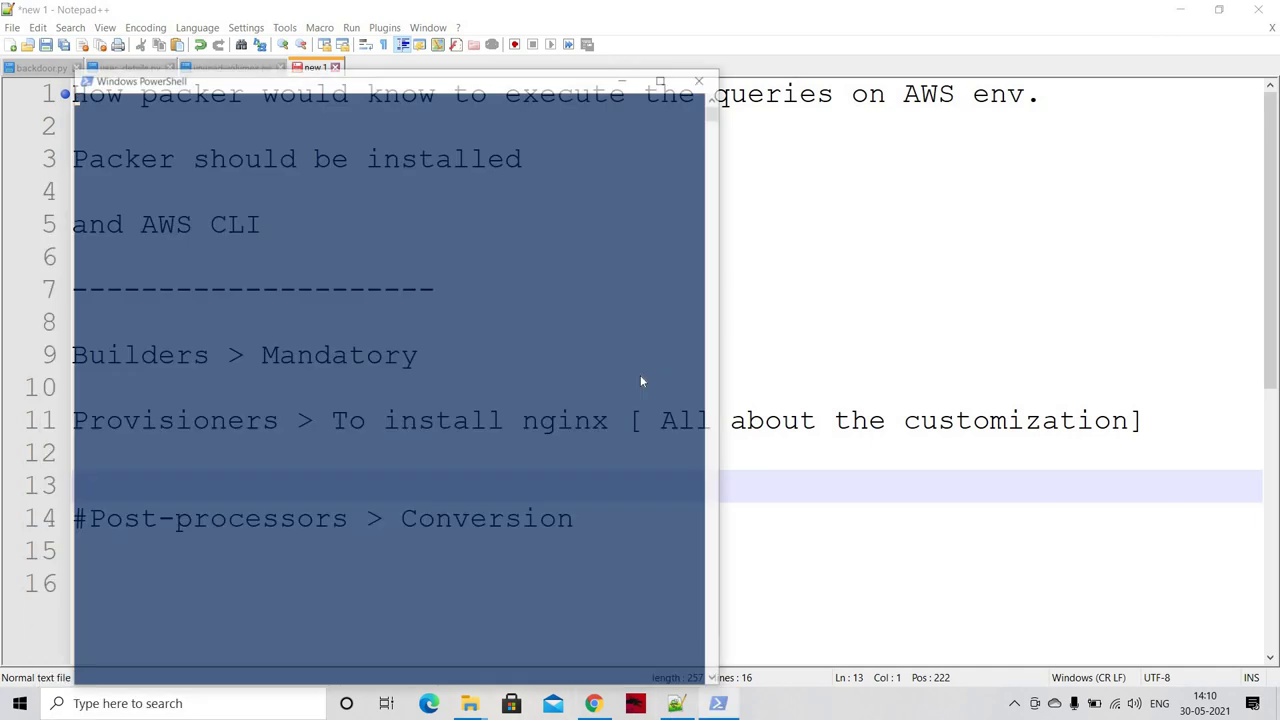
Step: Check the installed Packer version with "packer --version", then clear and minimize the console
text(packer)
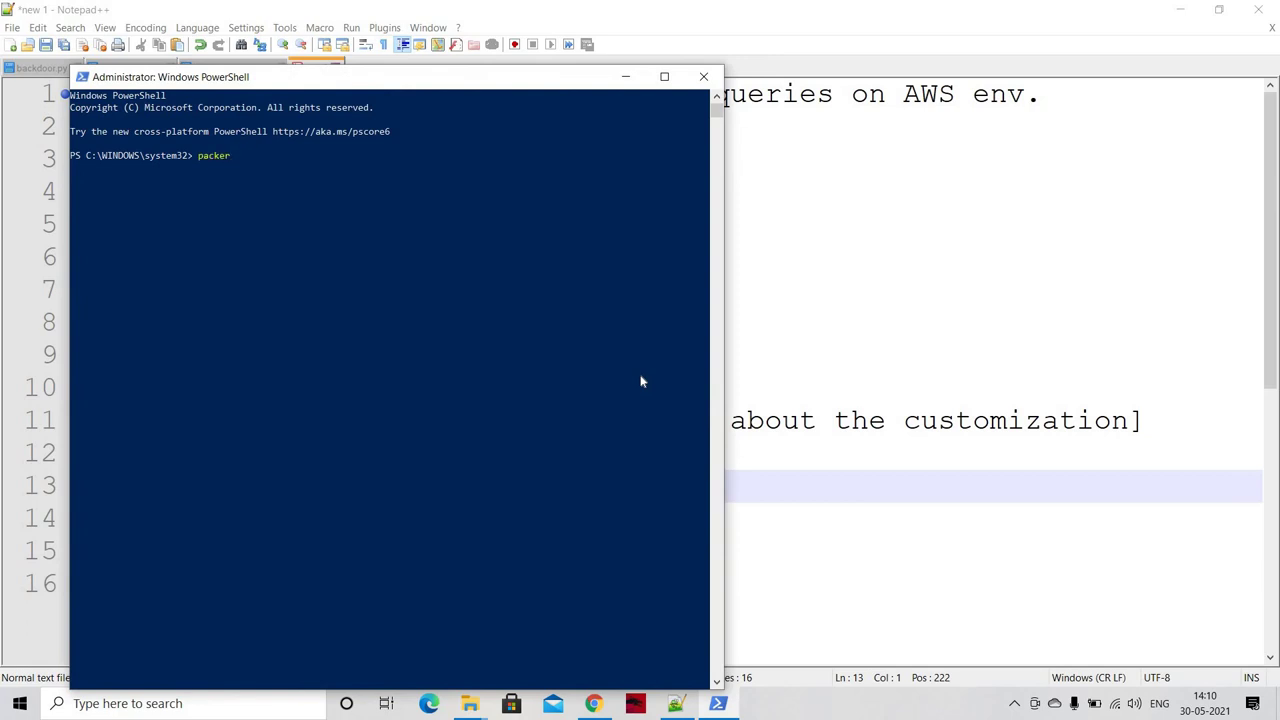
text( --version)
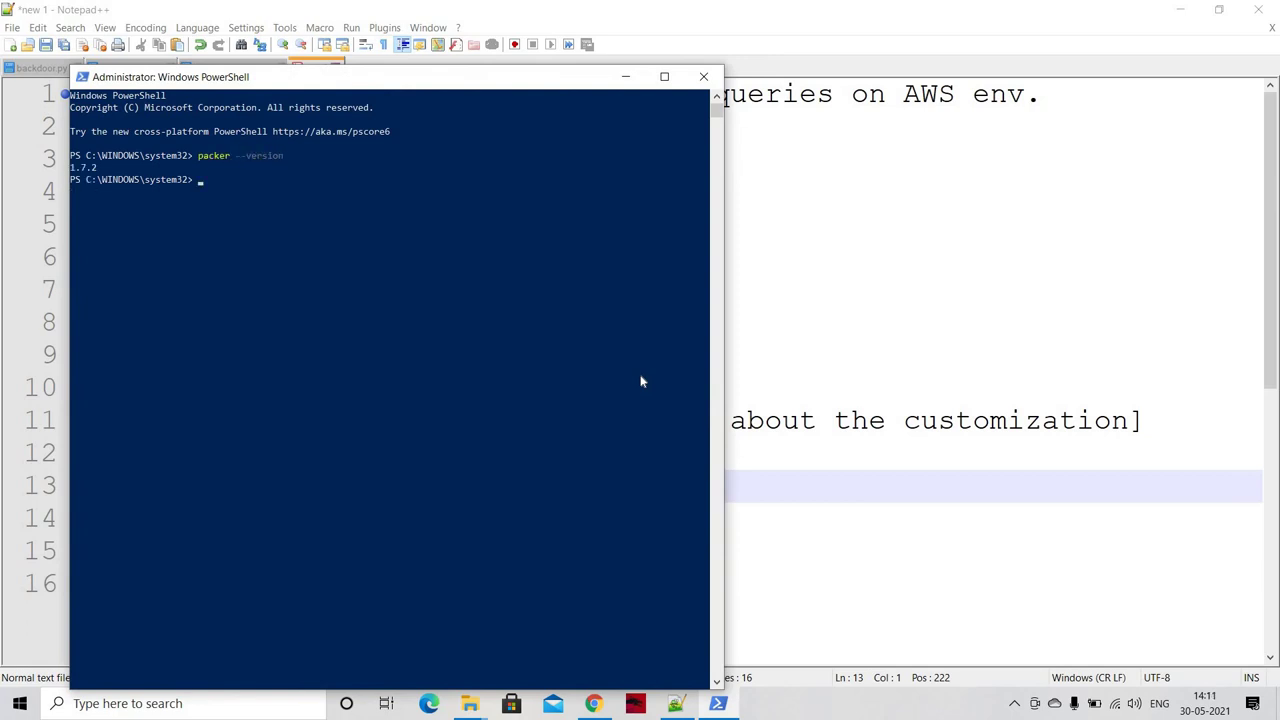
key(Return)
key(ctrl+l)
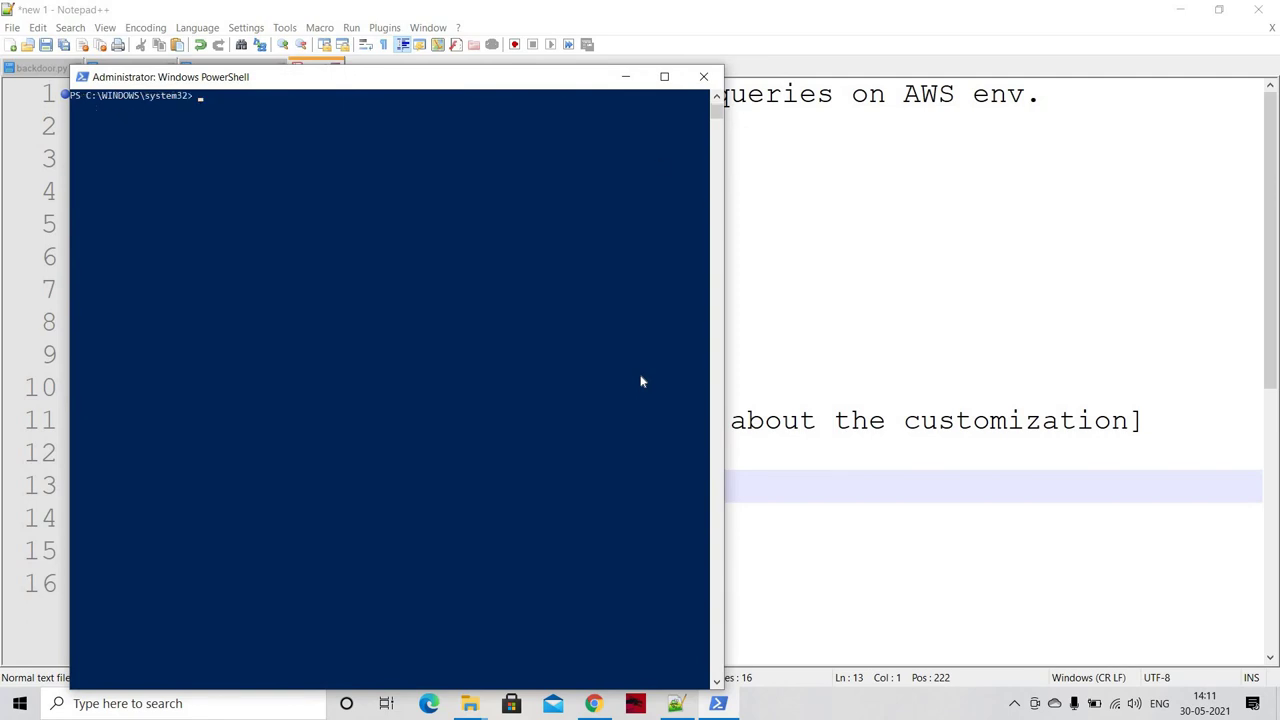
click(625, 76)
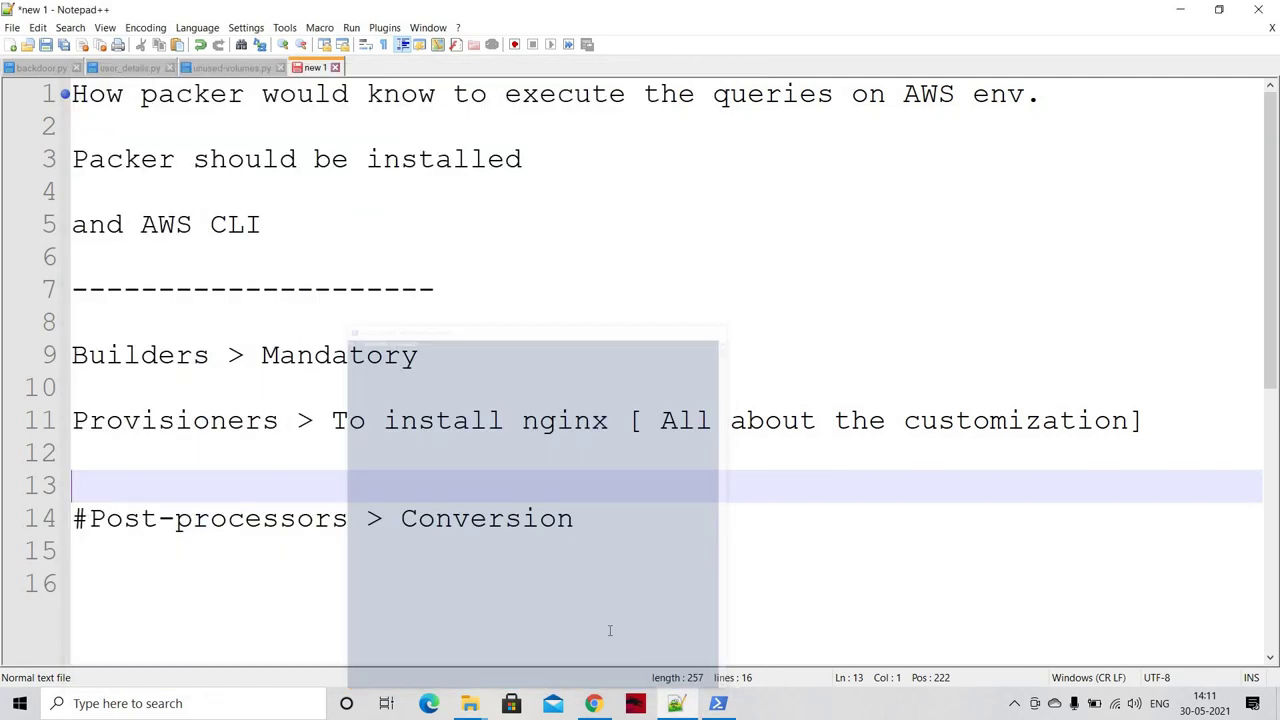
Step: Switch to Chrome and open the Users list of IAM in the AWS Management Console
click(594, 703)
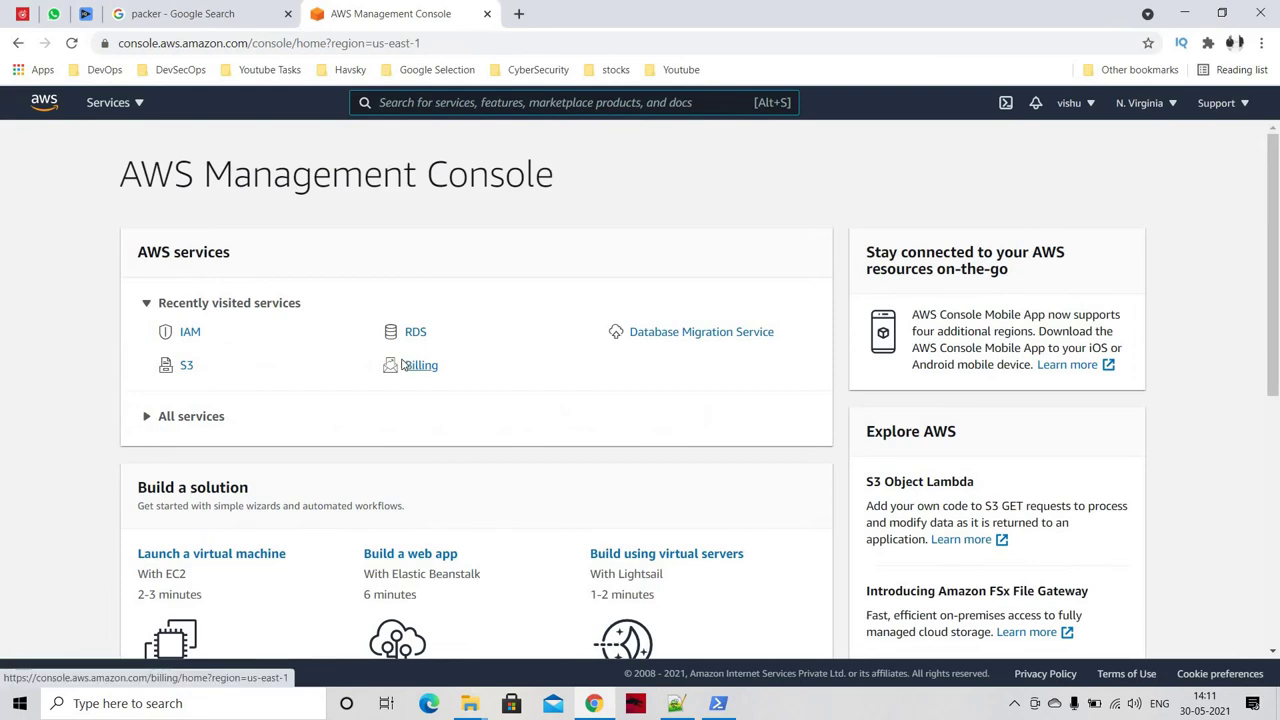
click(189, 340)
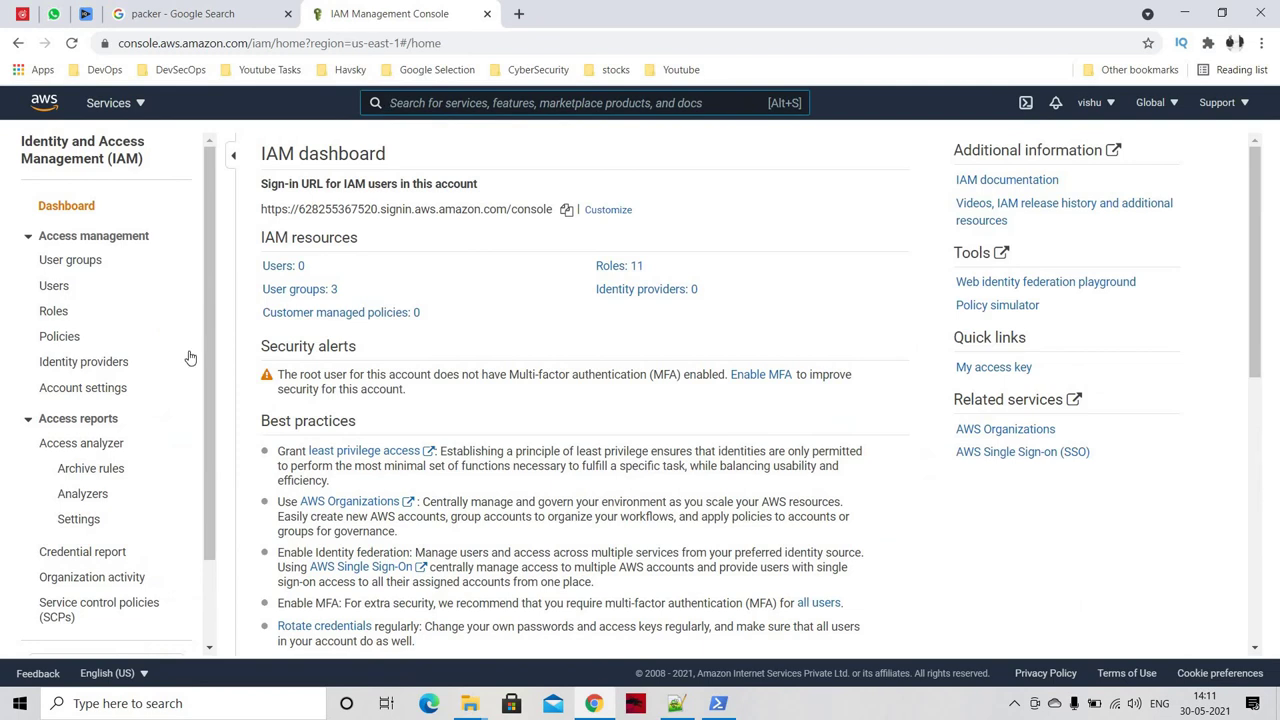
click(282, 267)
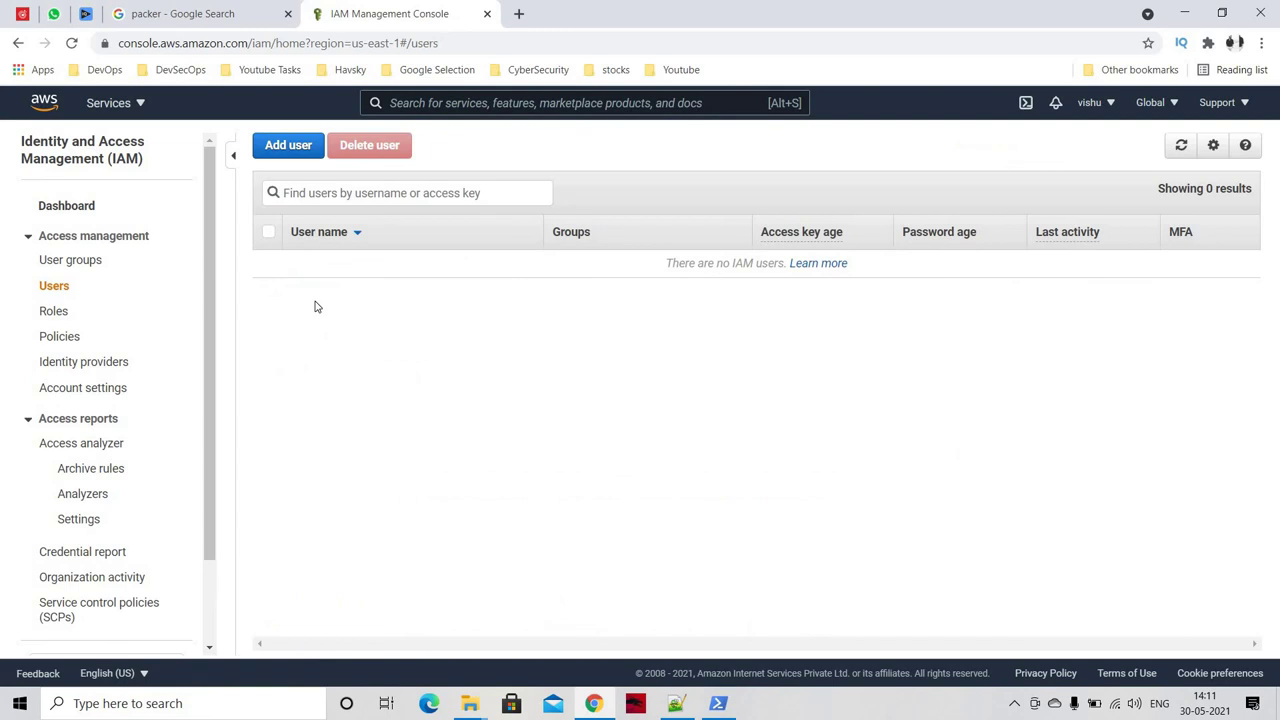
Step: Start adding an IAM user named "packer" with Programmatic access and proceed to its permissions
click(290, 147)
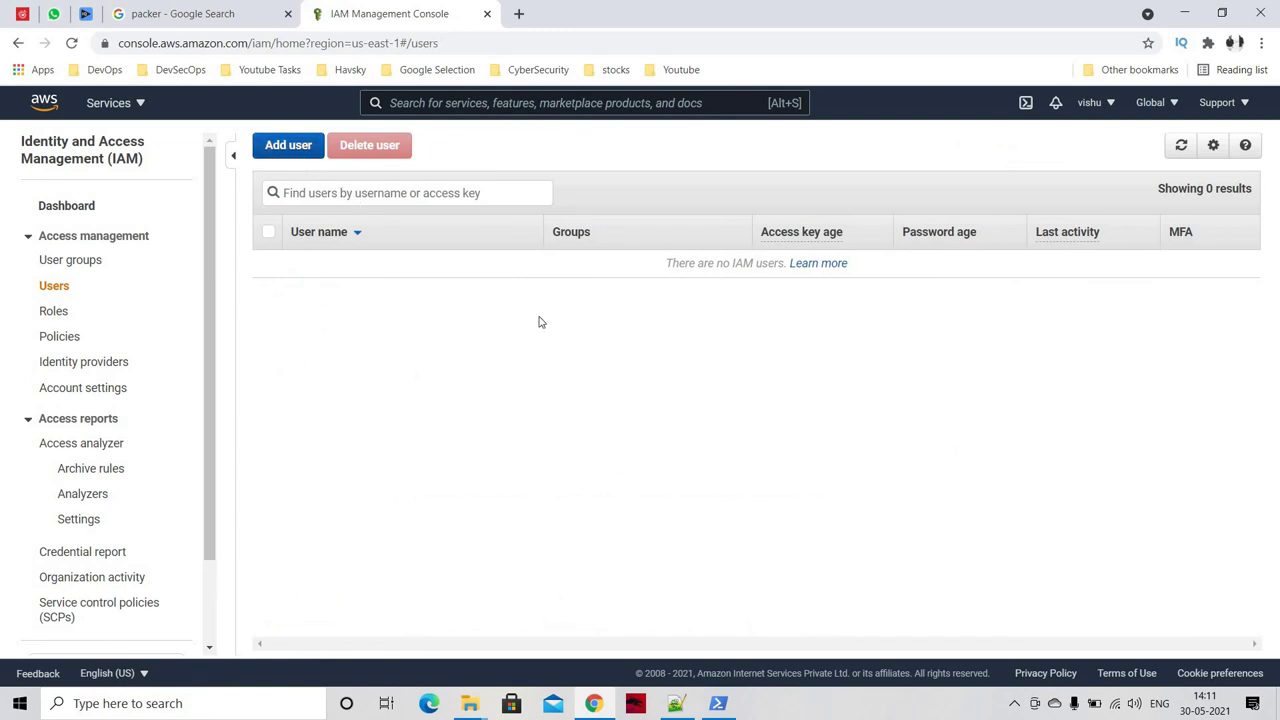
click(494, 277)
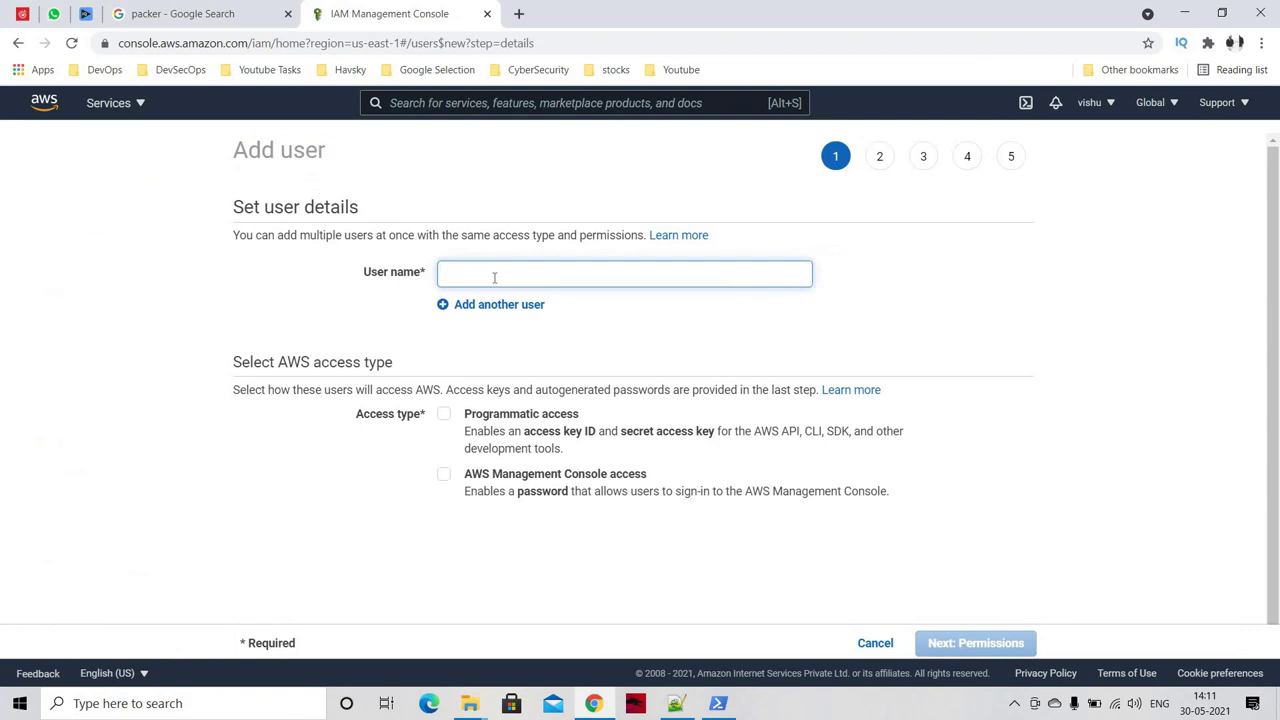
text(packer)
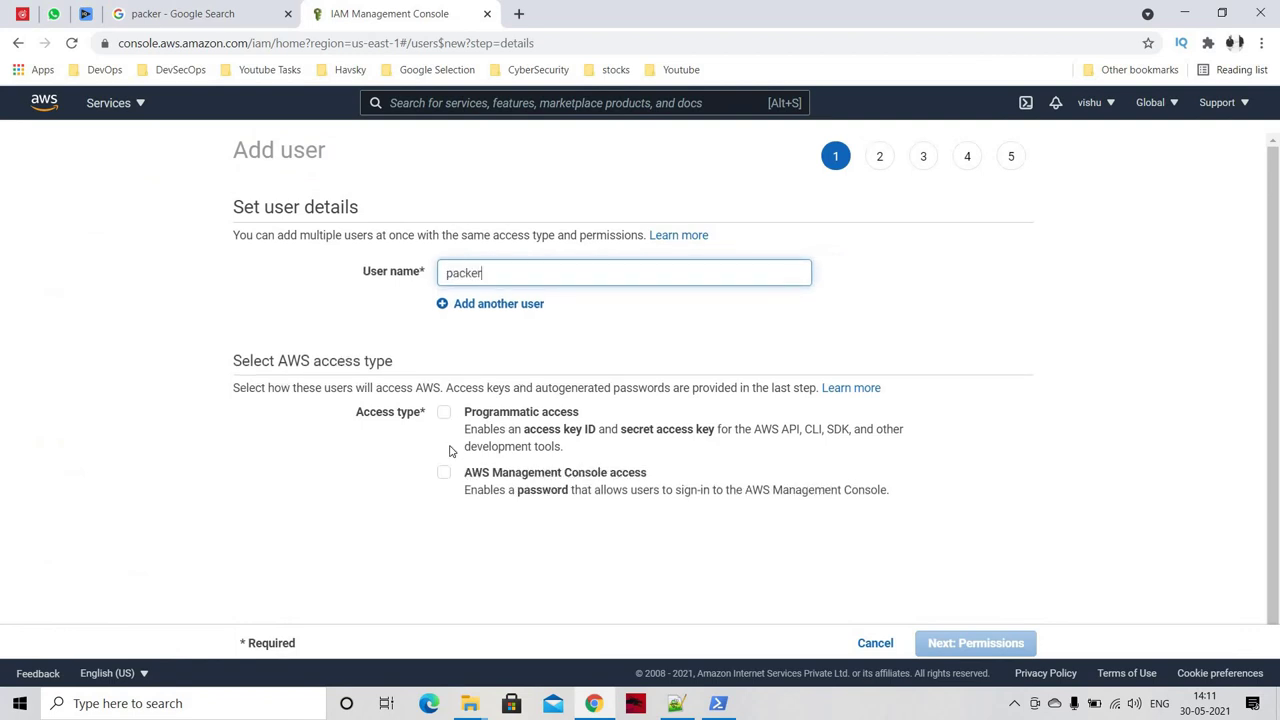
click(444, 415)
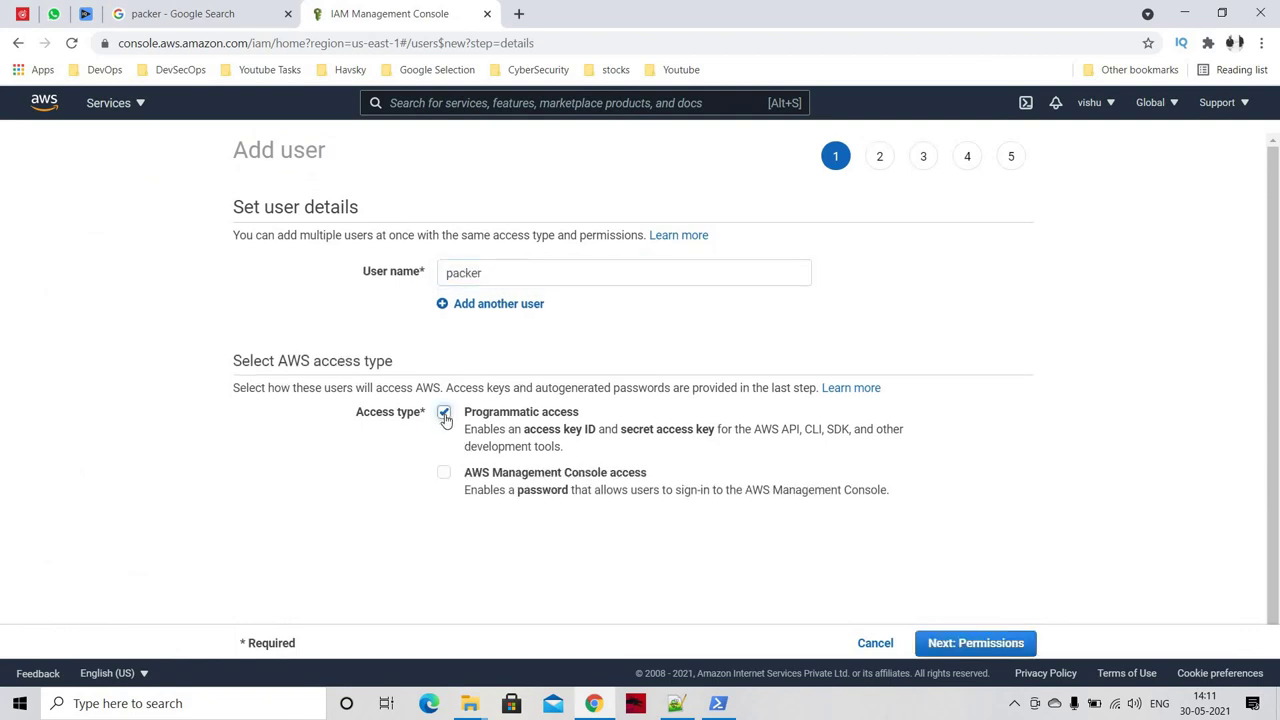
click(976, 643)
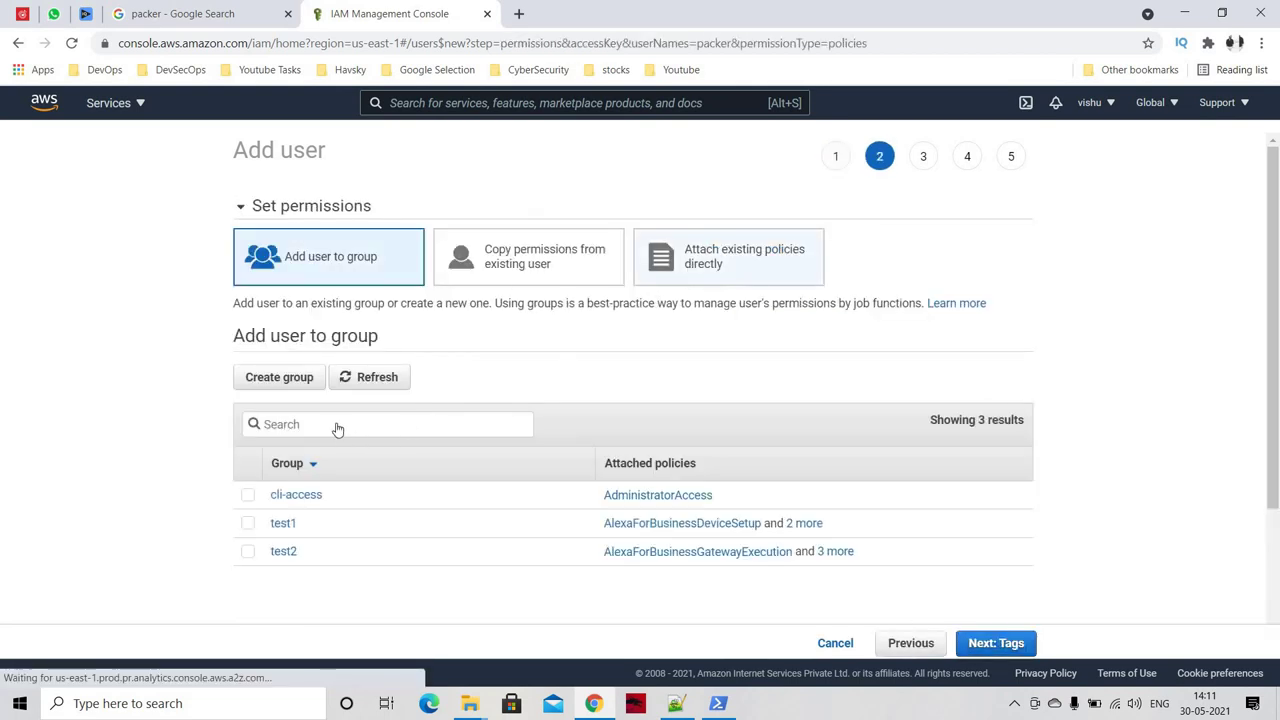
Step: Attach the existing AdministratorAccess policy directly to the user and create the user without tags
click(248, 425)
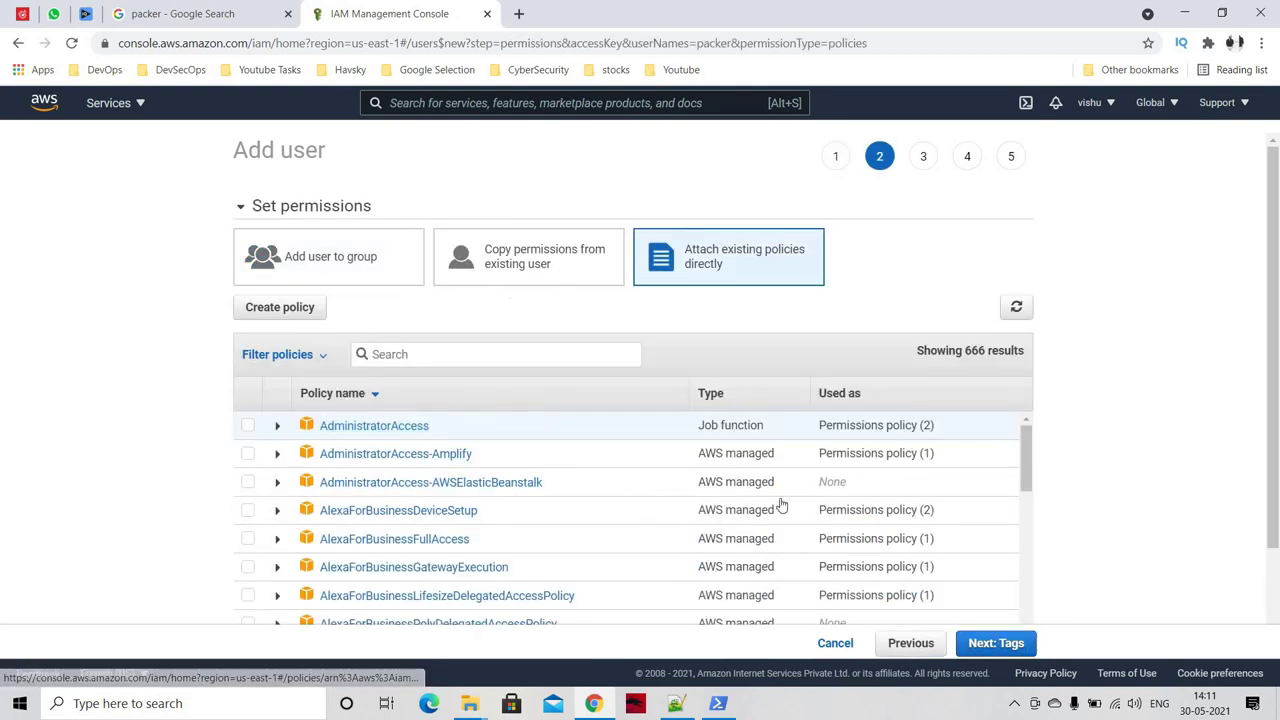
click(976, 643)
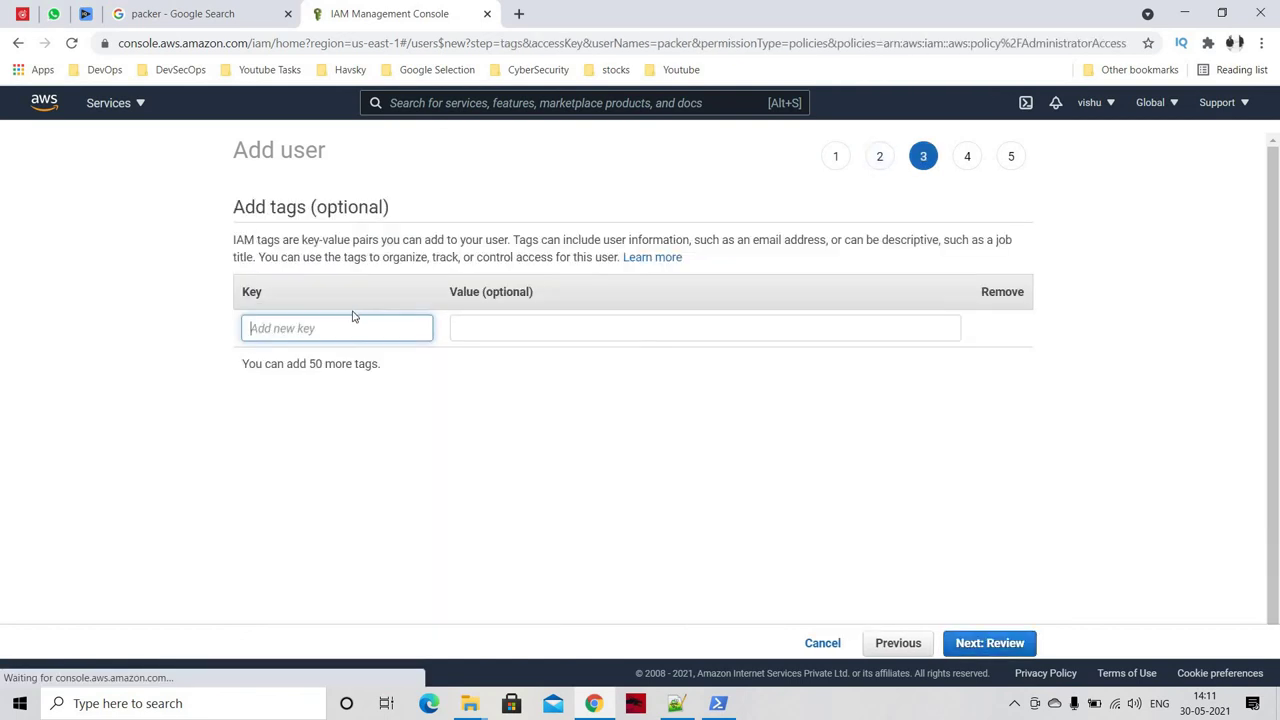
click(1007, 645)
click(953, 645)
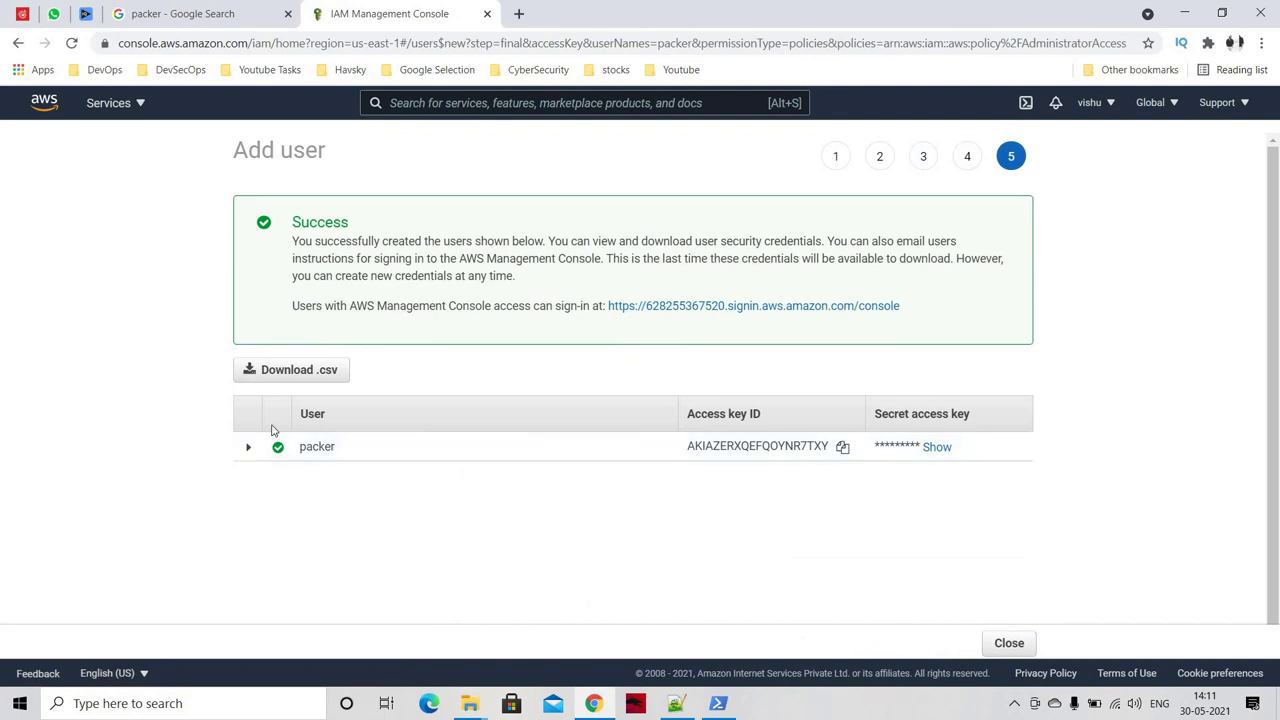
Step: Download the new user's credentials CSV and save it as new_user_credentials in Downloads
click(322, 376)
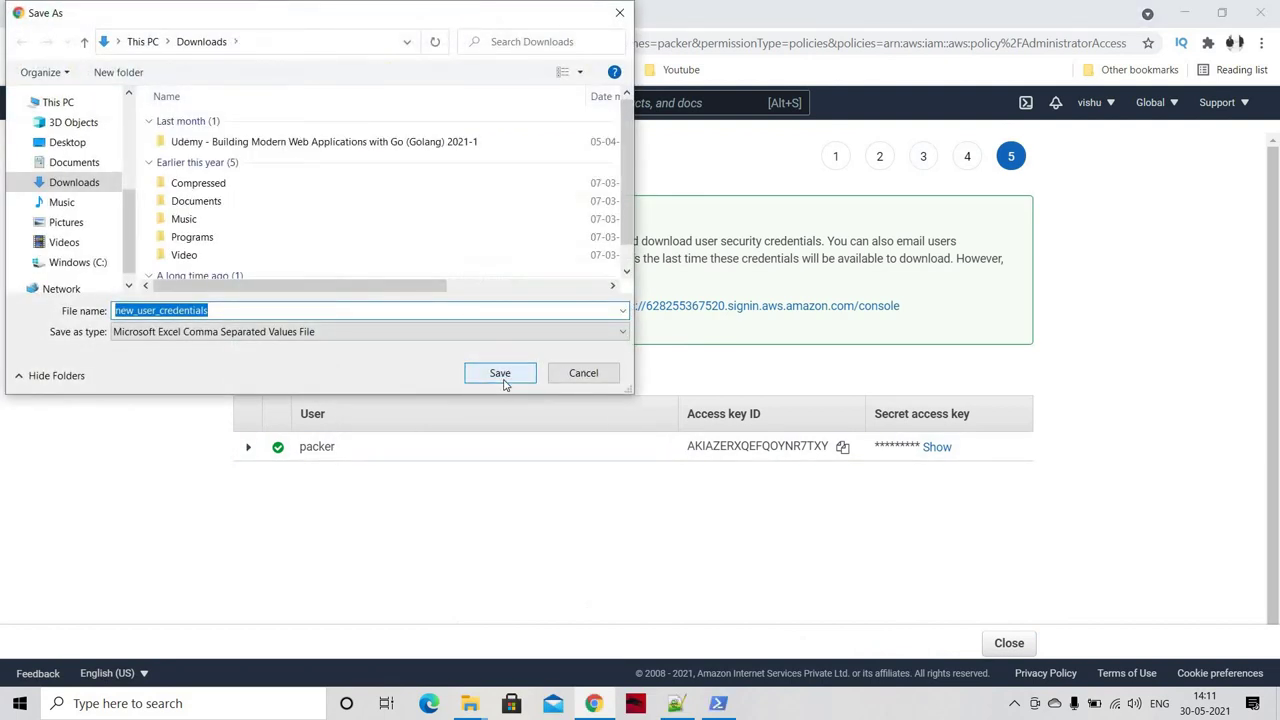
click(500, 374)
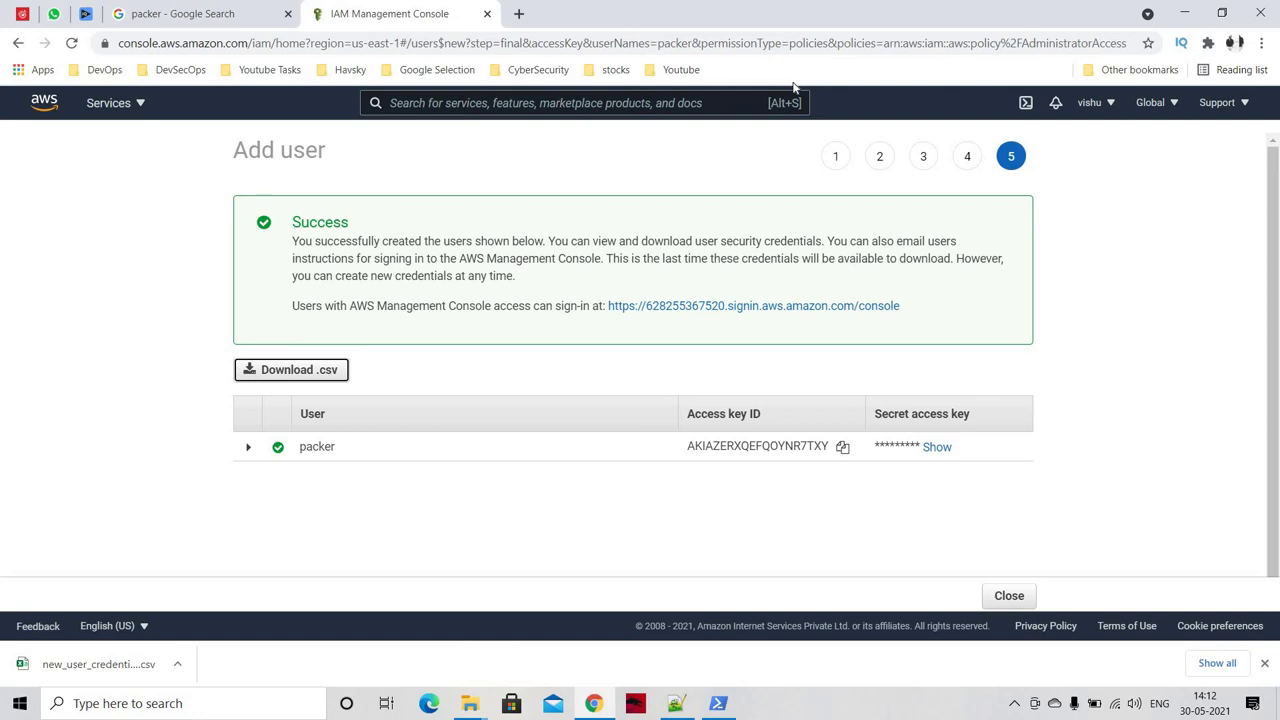
Step: Open the Packer by HashiCorp site from the Google results and bring up its documentation sections
click(200, 13)
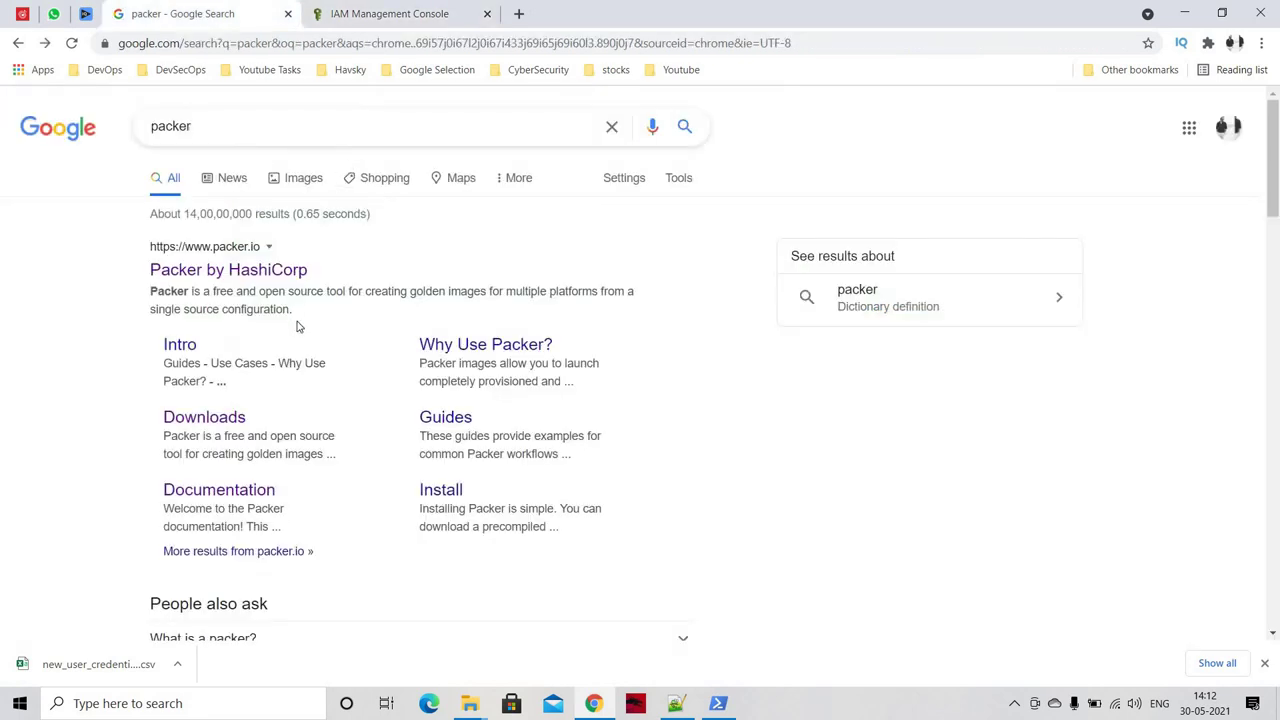
click(252, 272)
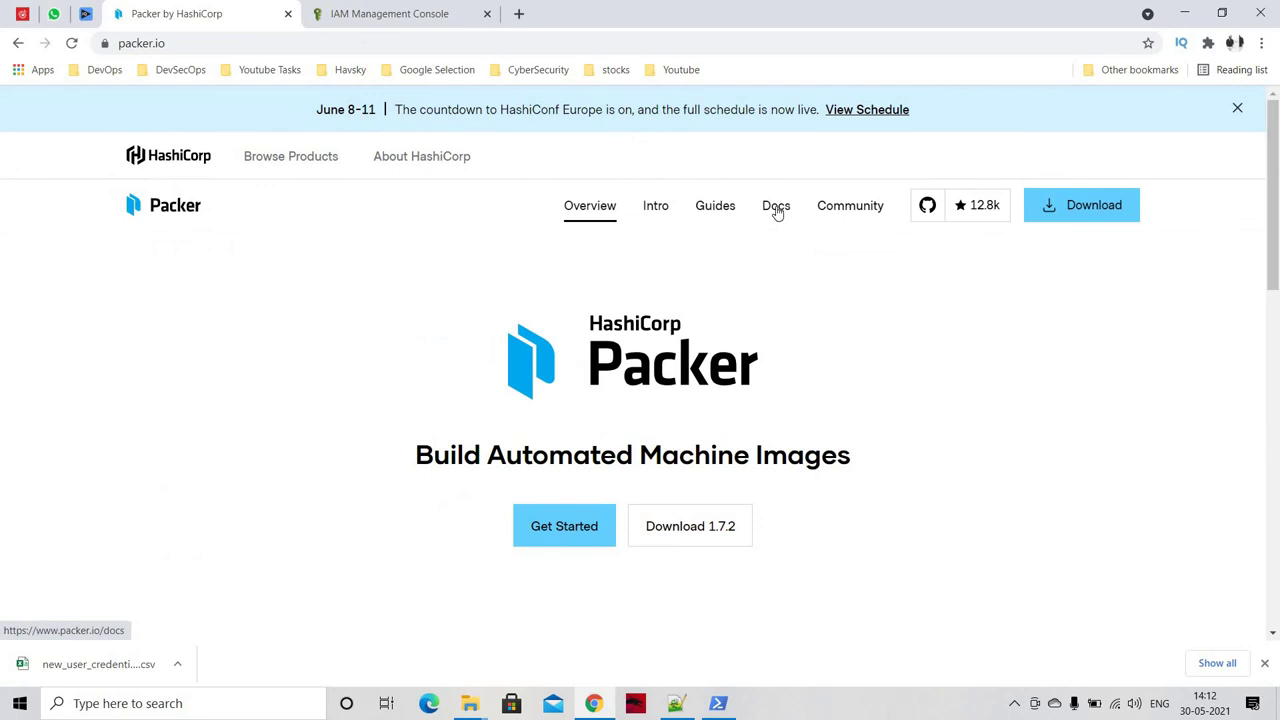
click(777, 214)
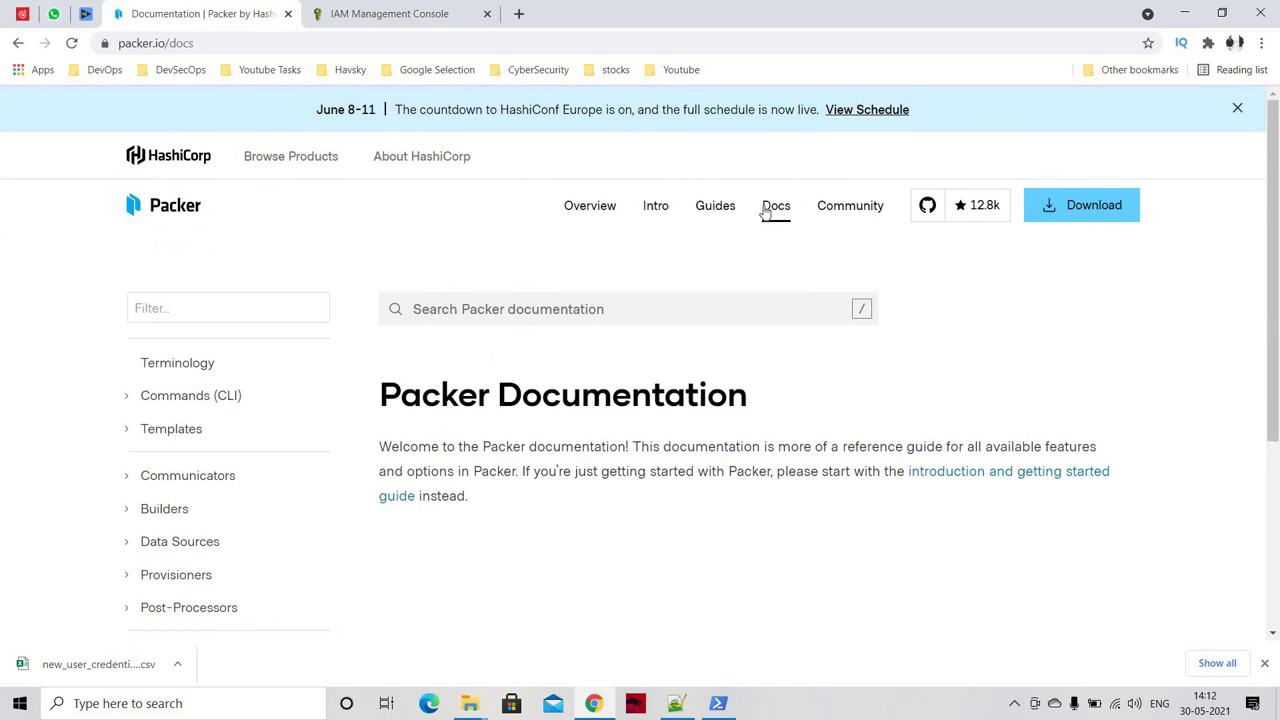
scroll(475, 421, down, 3)
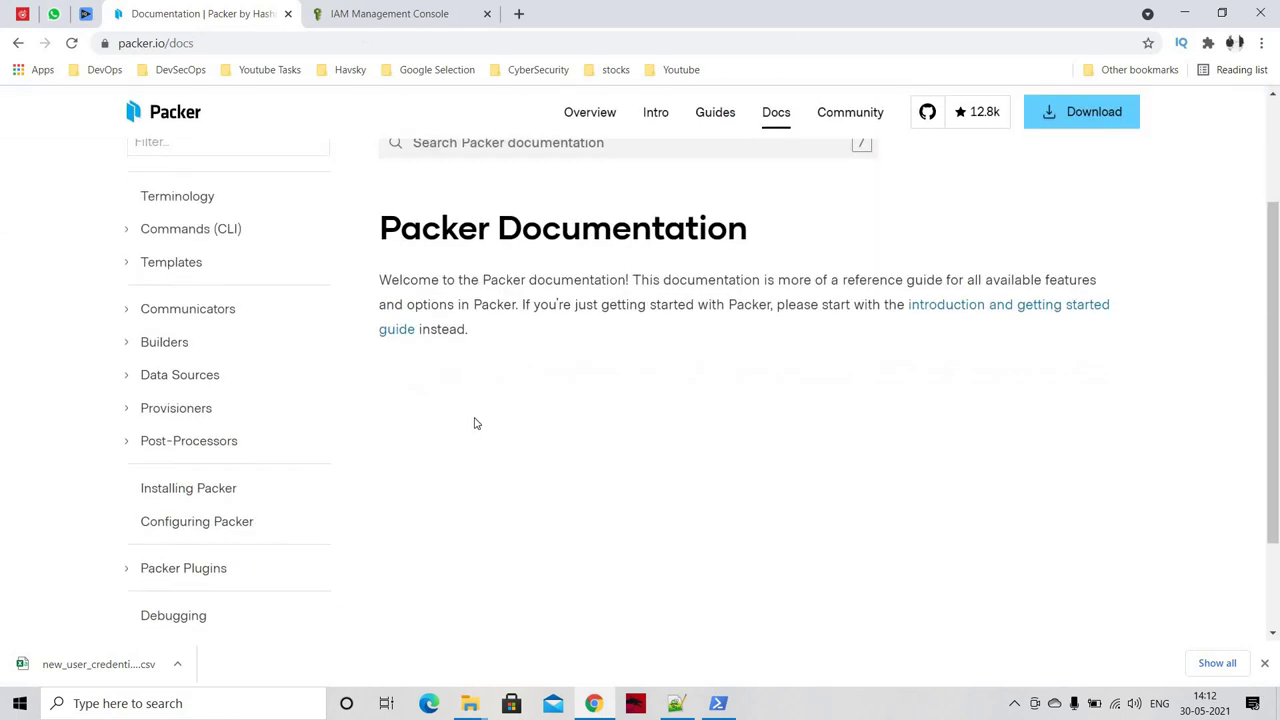
Step: Open the Amazon EC2 EBS builder page in the Packer documentation and read its introduction
scroll(305, 405, up, 1)
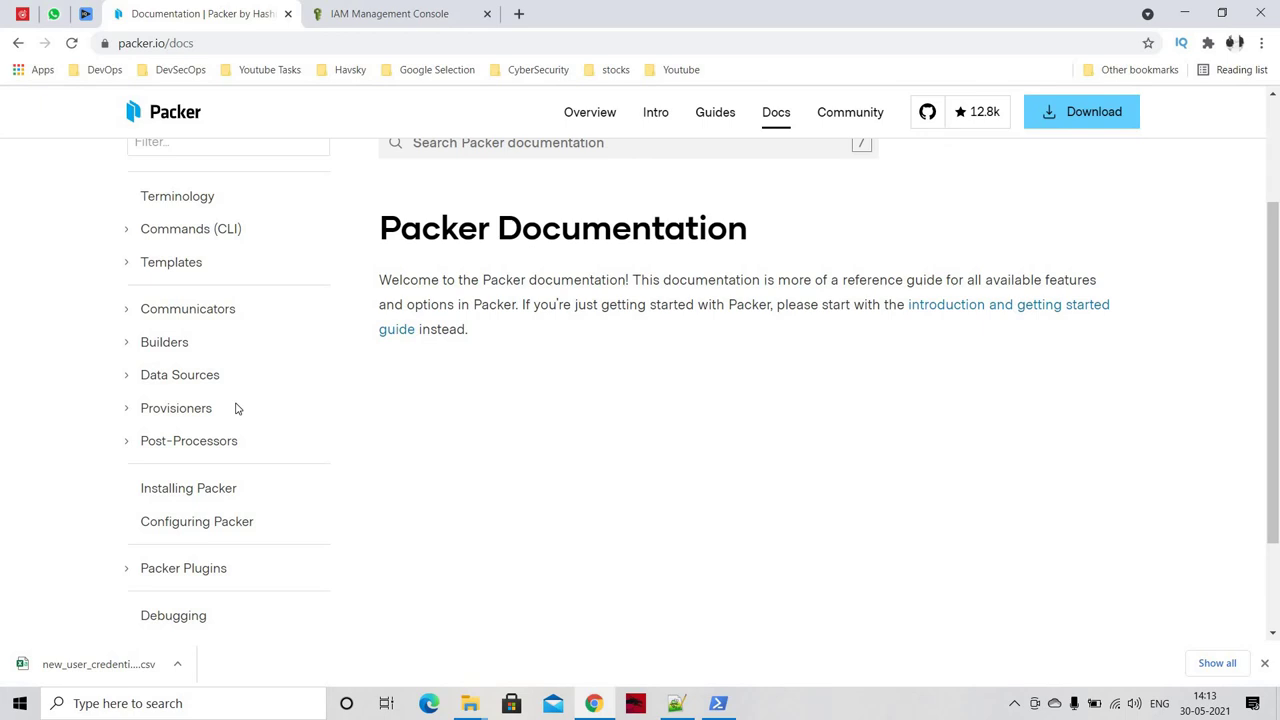
click(127, 346)
scroll(274, 374, down, 3)
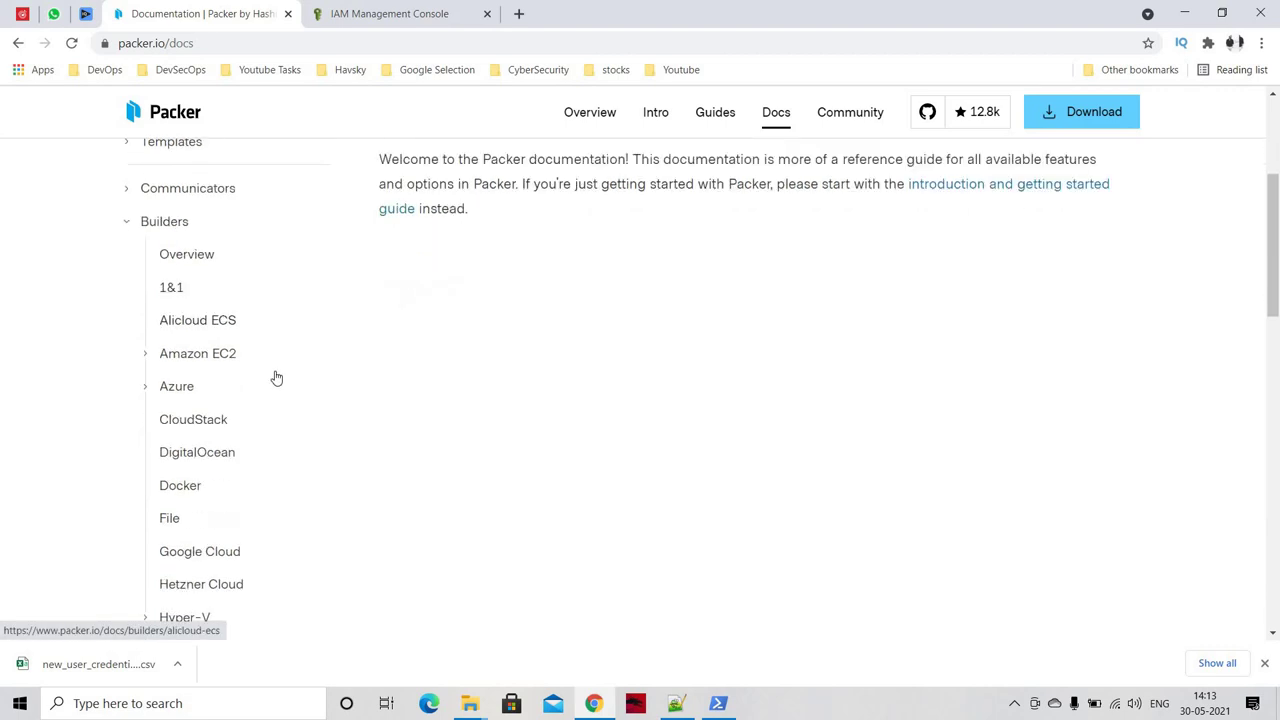
scroll(172, 315, up, 1)
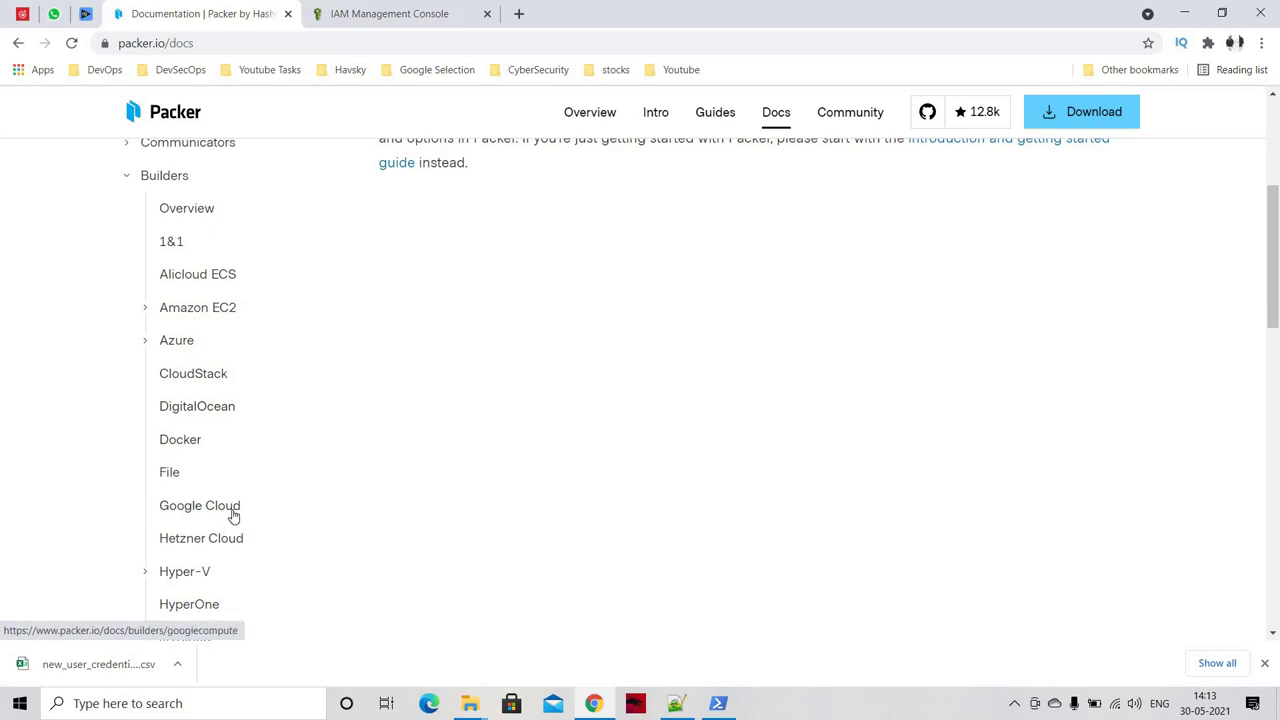
click(145, 308)
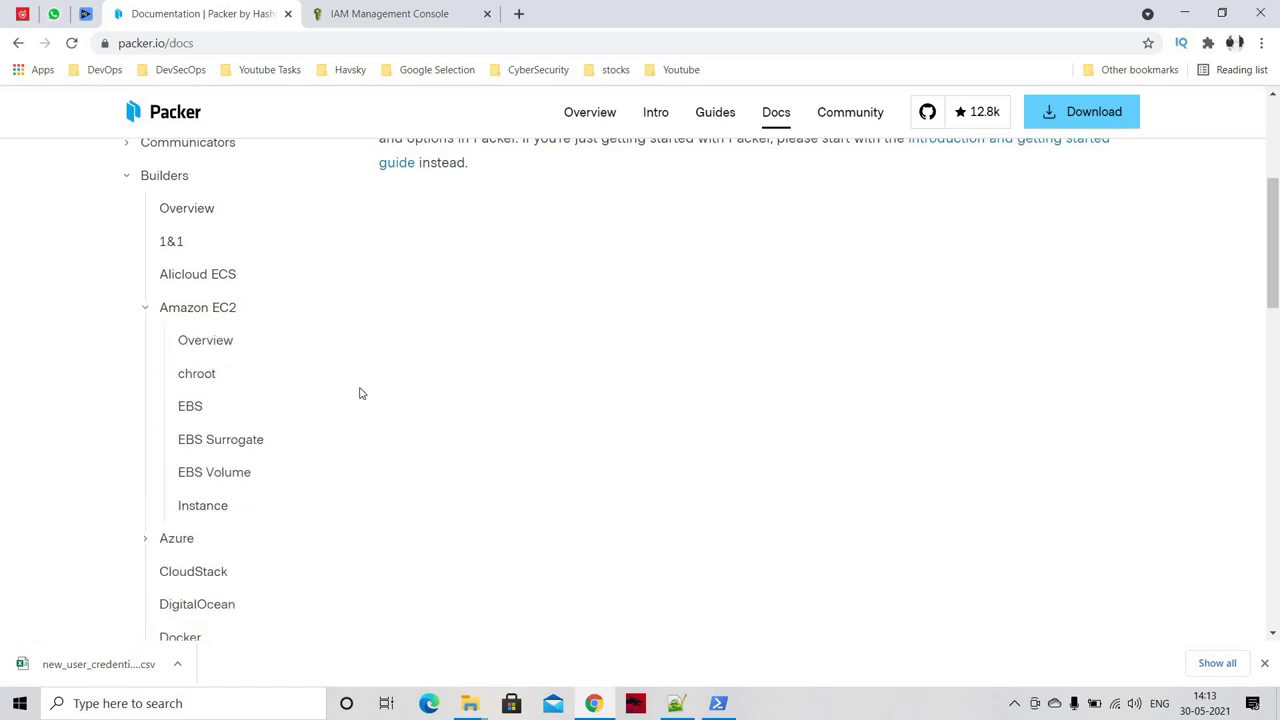
click(190, 410)
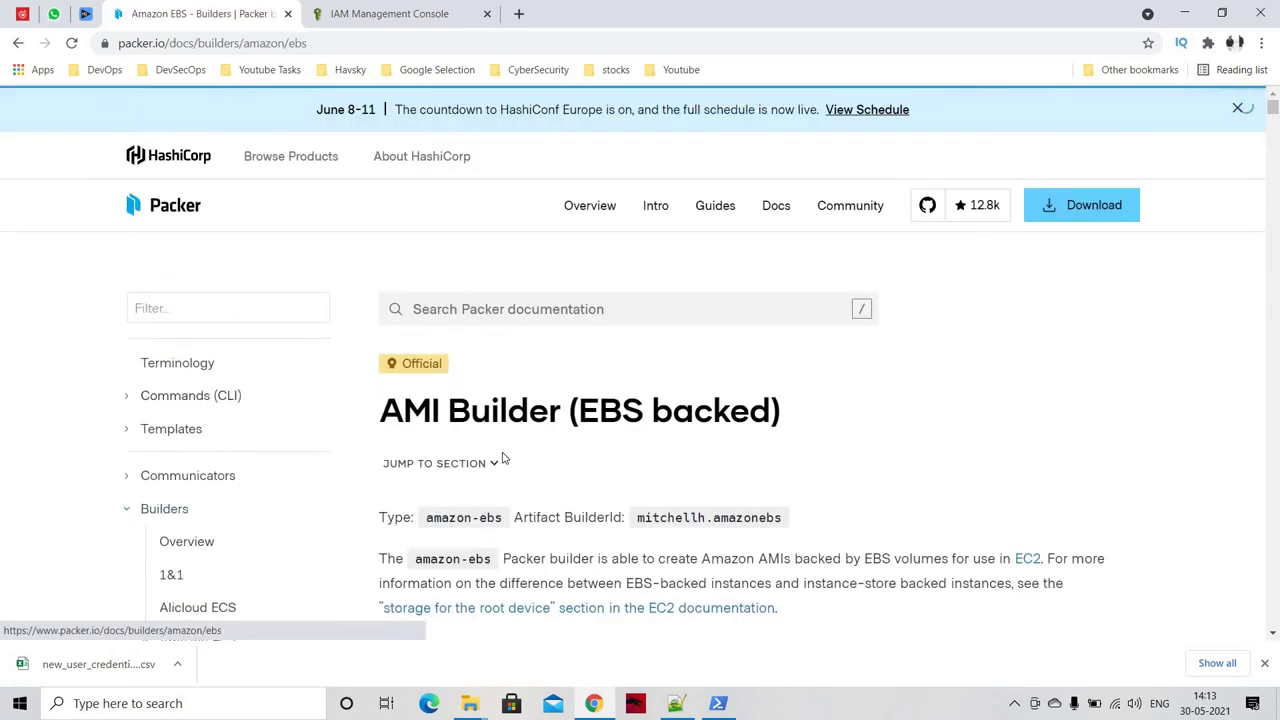
scroll(560, 420, down, 2)
scroll(555, 385, down, 1)
scroll(624, 391, up, 2)
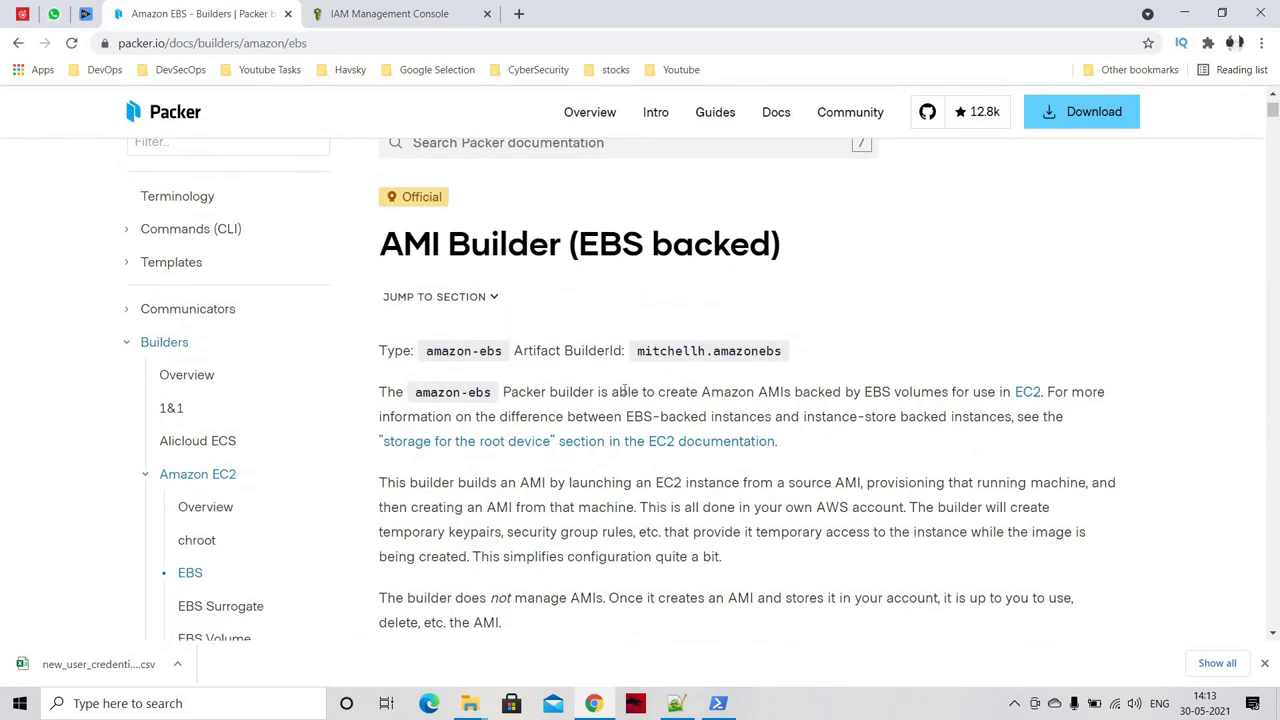
scroll(241, 473, down, 2)
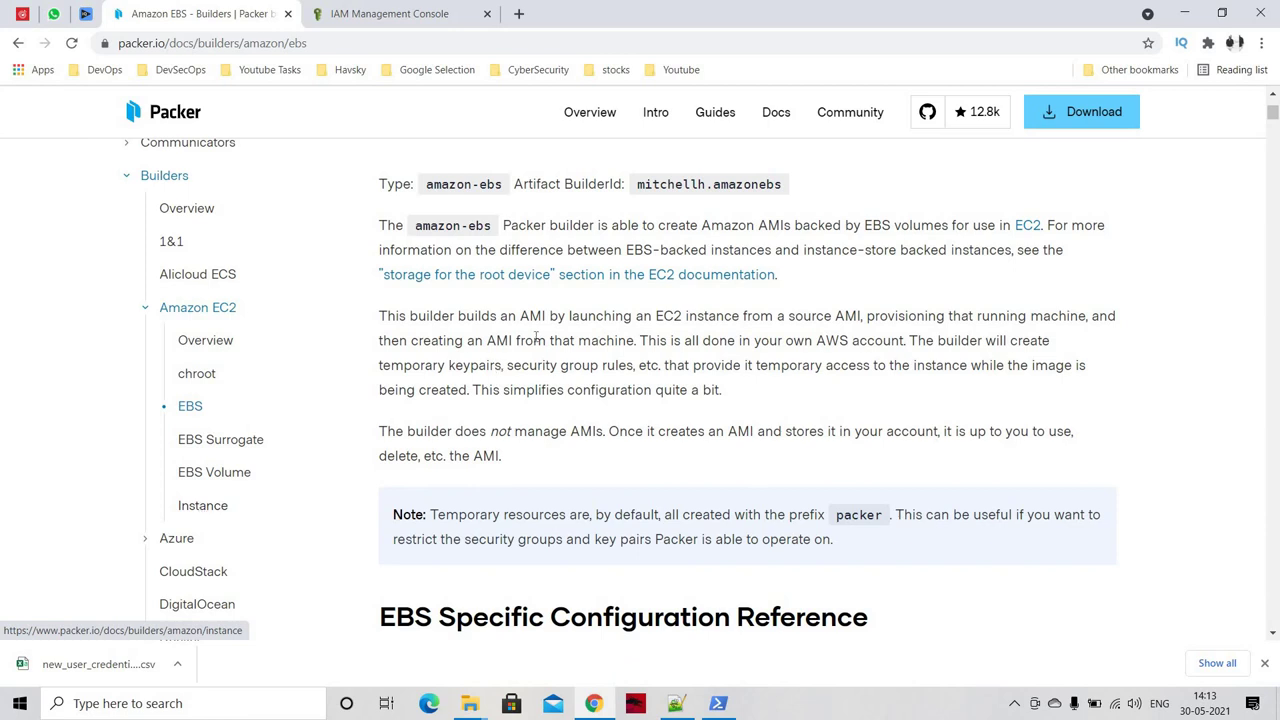
scroll(560, 330, up, 2)
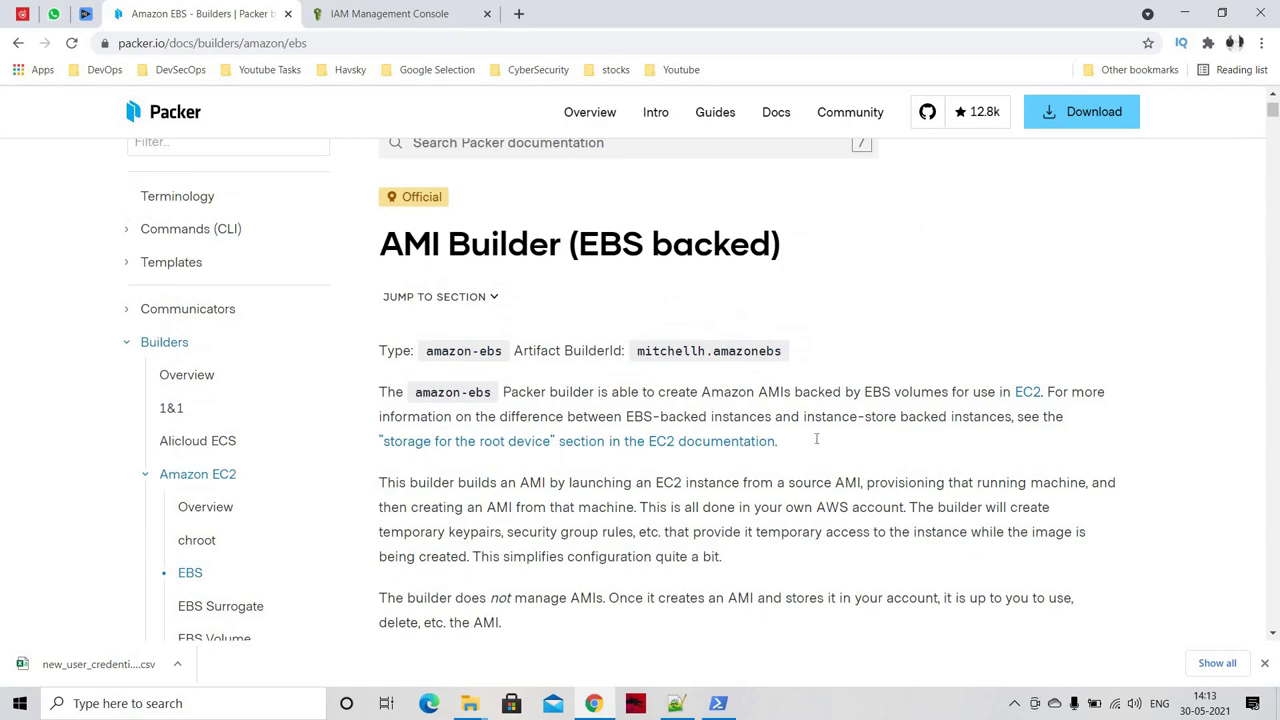
scroll(750, 437, down, 2)
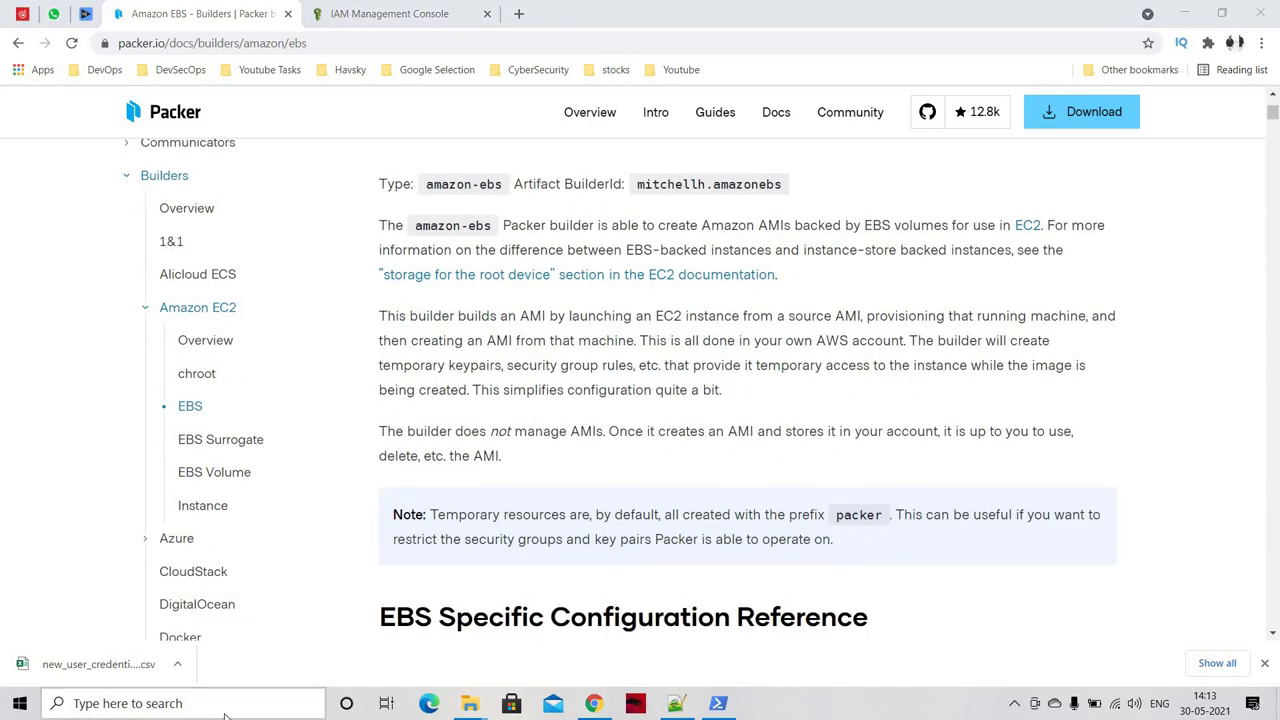
Step: Find Visual Studio Code with the Windows search and launch it
click(225, 714)
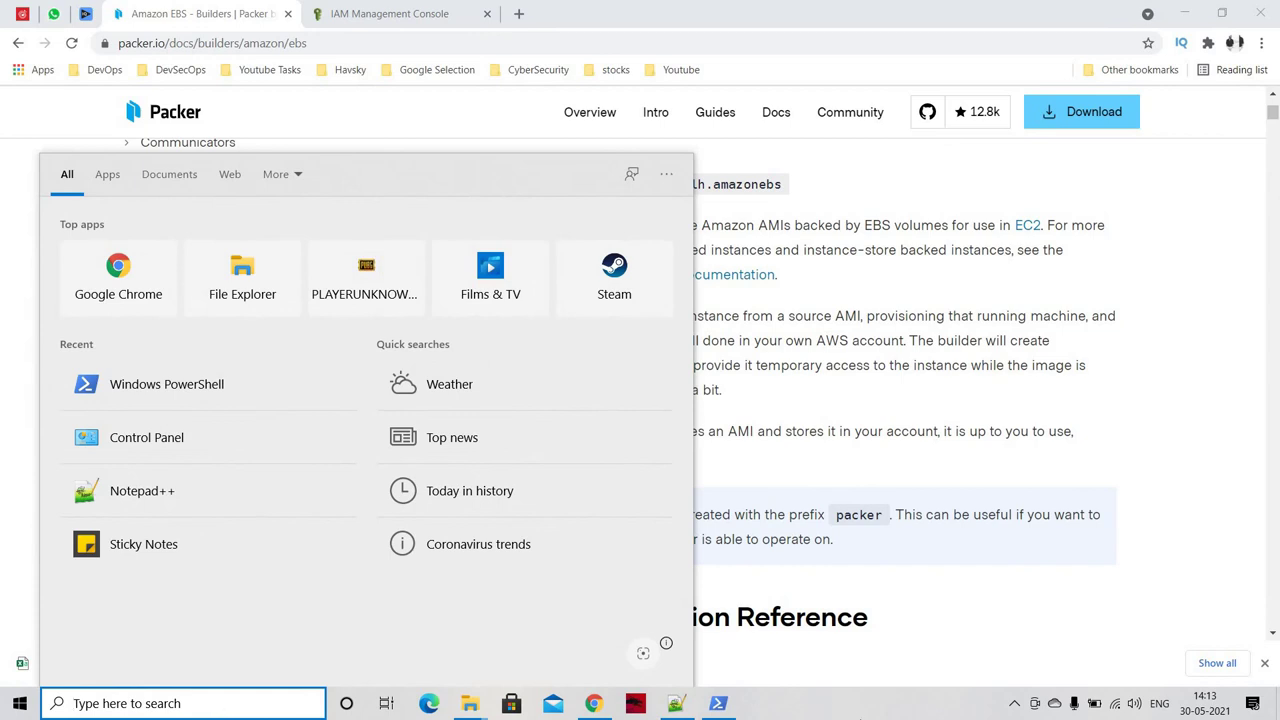
click(858, 716)
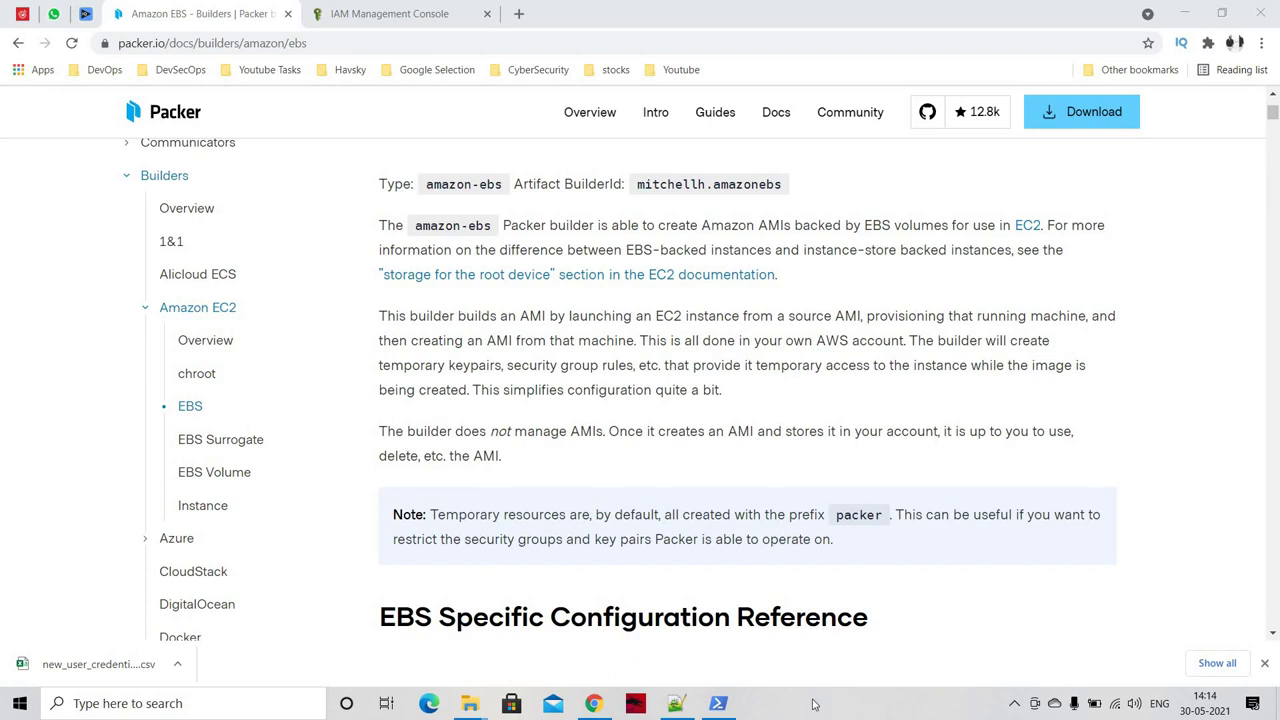
click(234, 706)
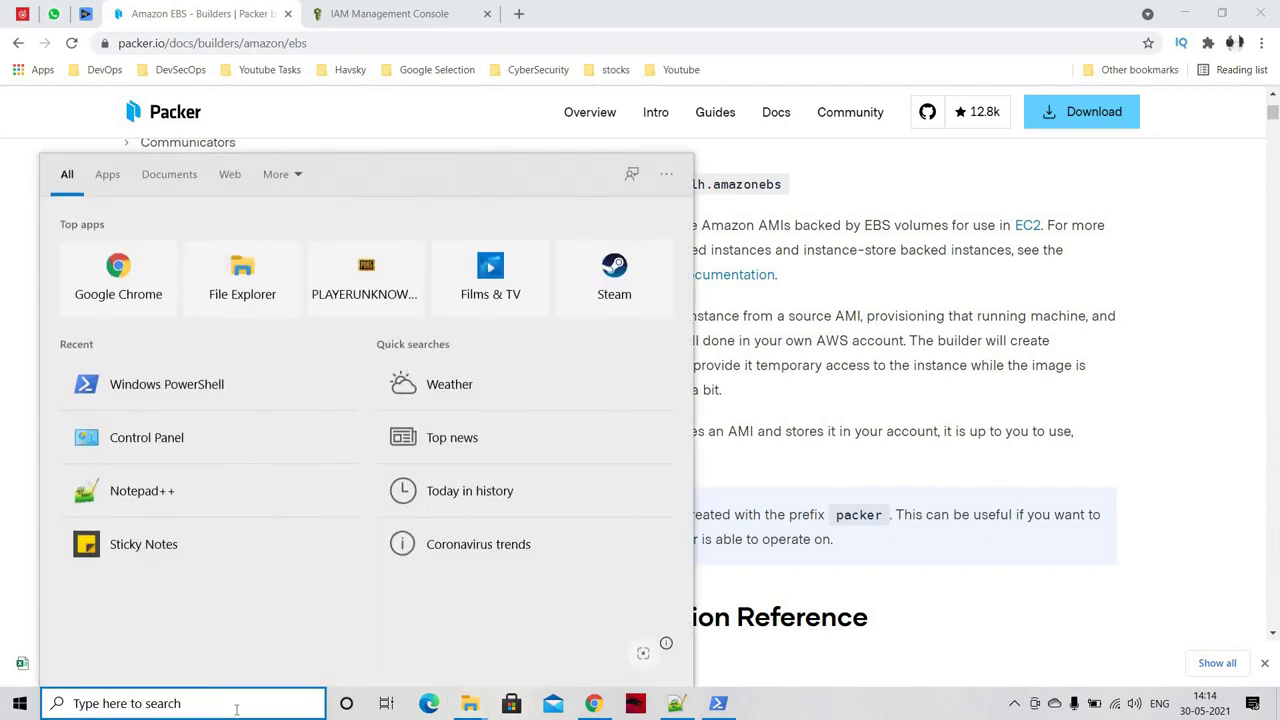
text(vs)
click(112, 266)
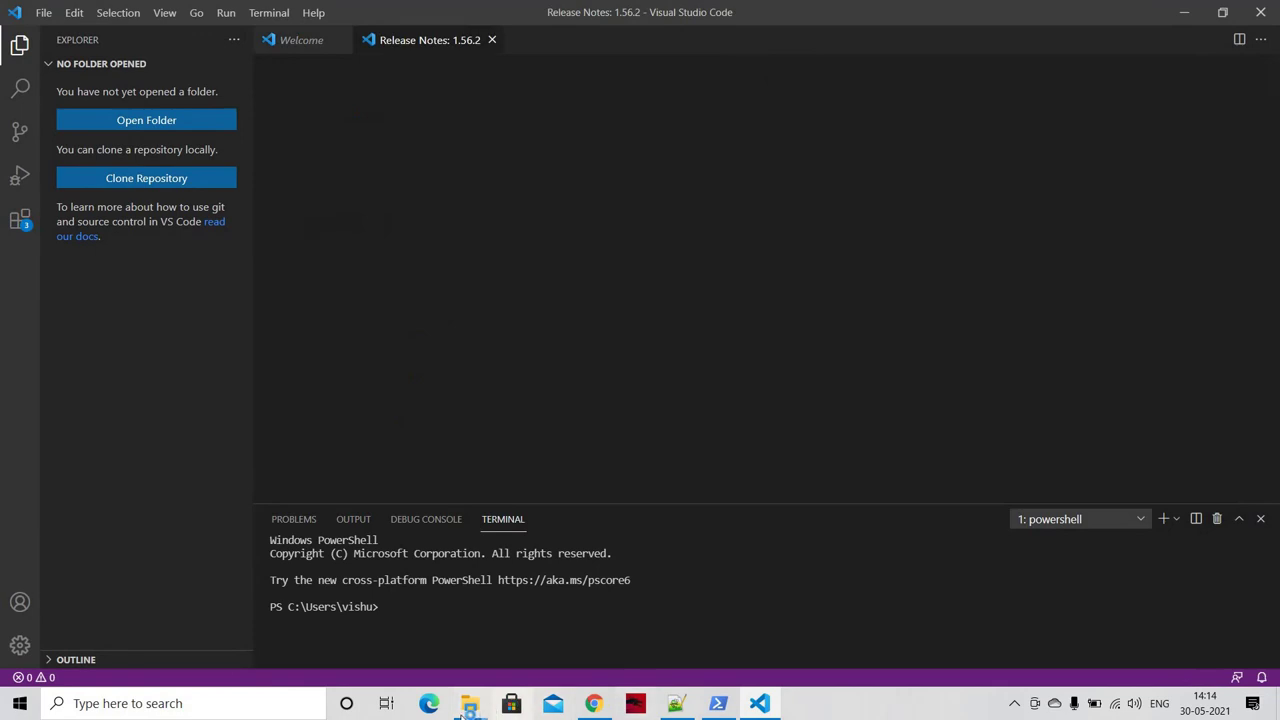
Step: Switch to File Explorer and create a new folder named "packer" on the Desktop
mouse_move(469, 705)
click(358, 615)
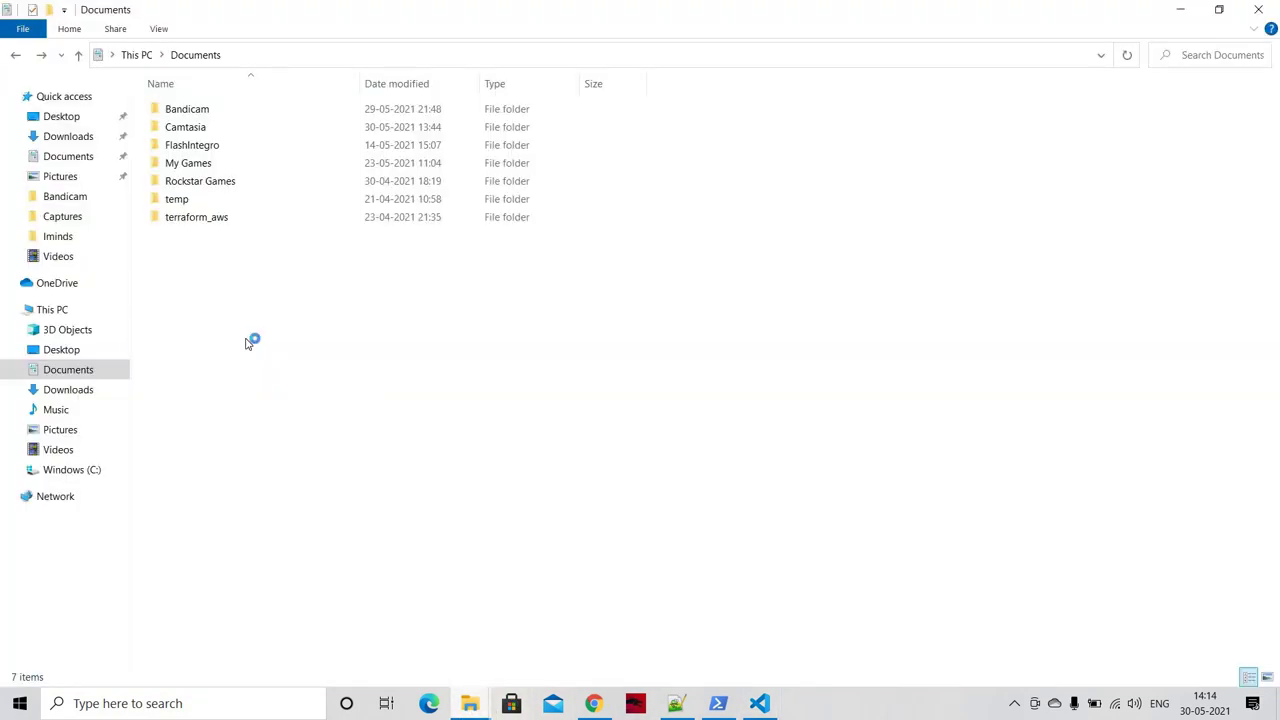
click(66, 117)
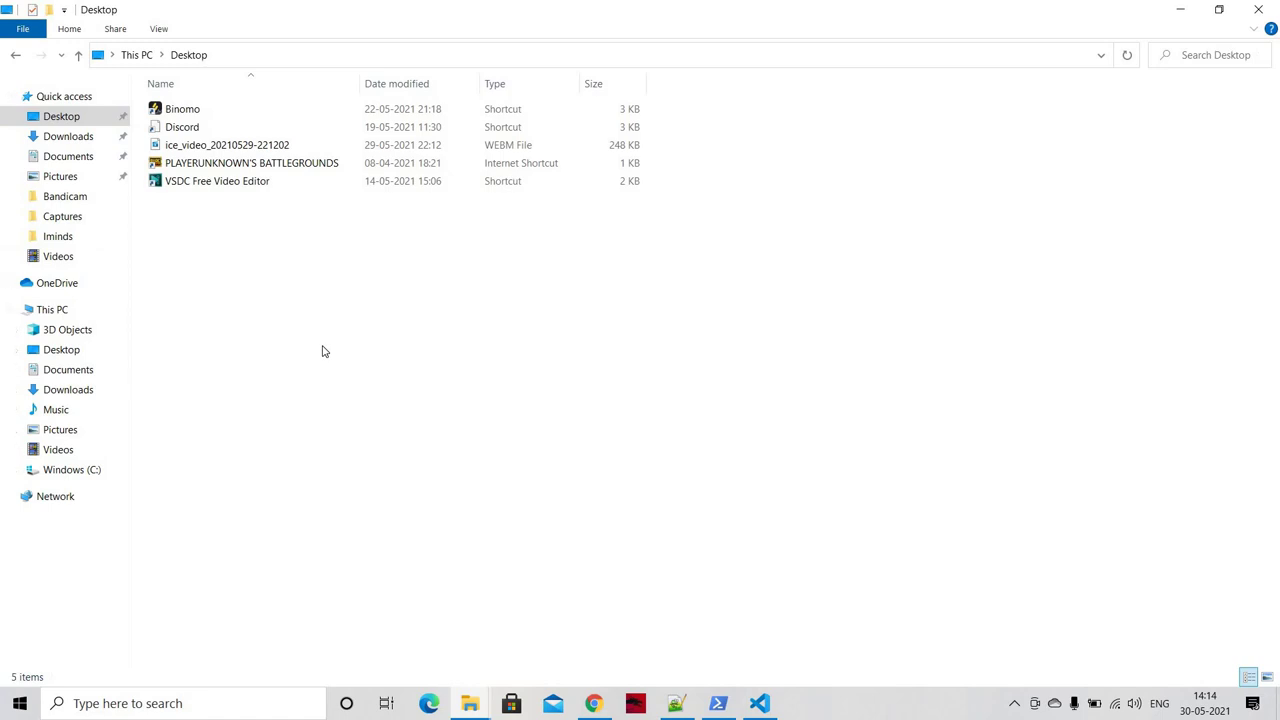
key(ctrl+shift+n)
text(packer)
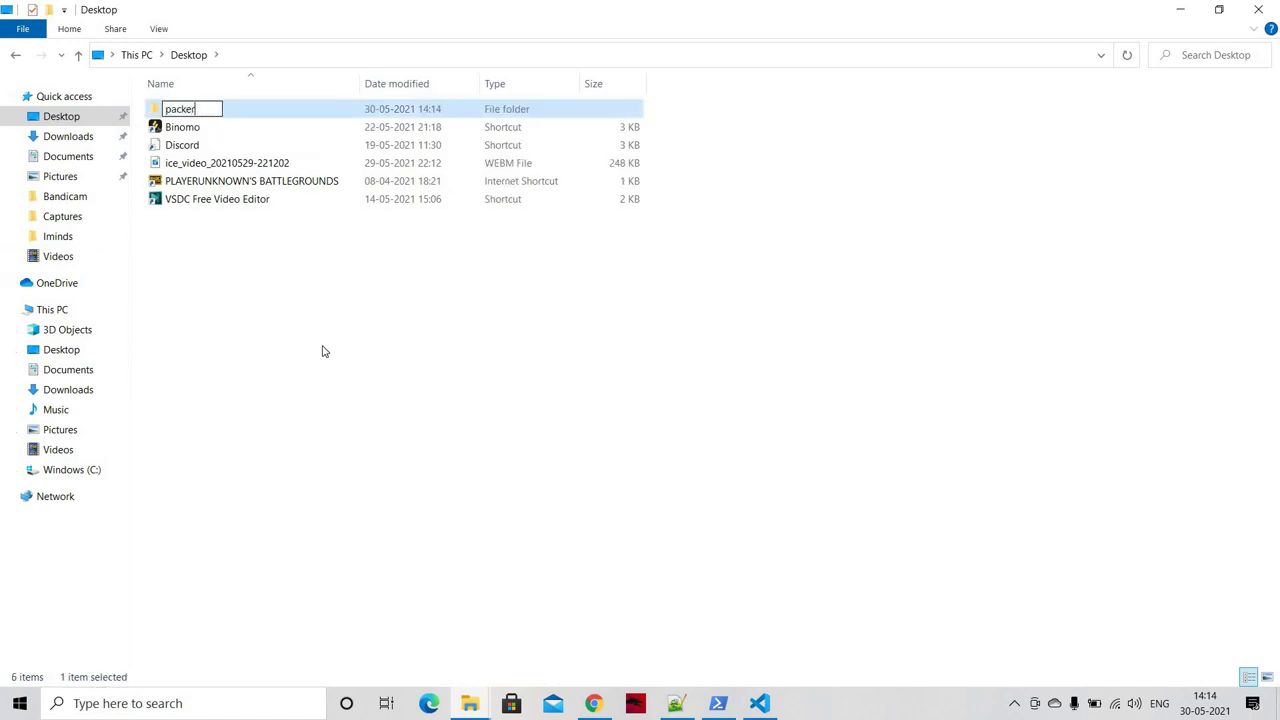
key(Return)
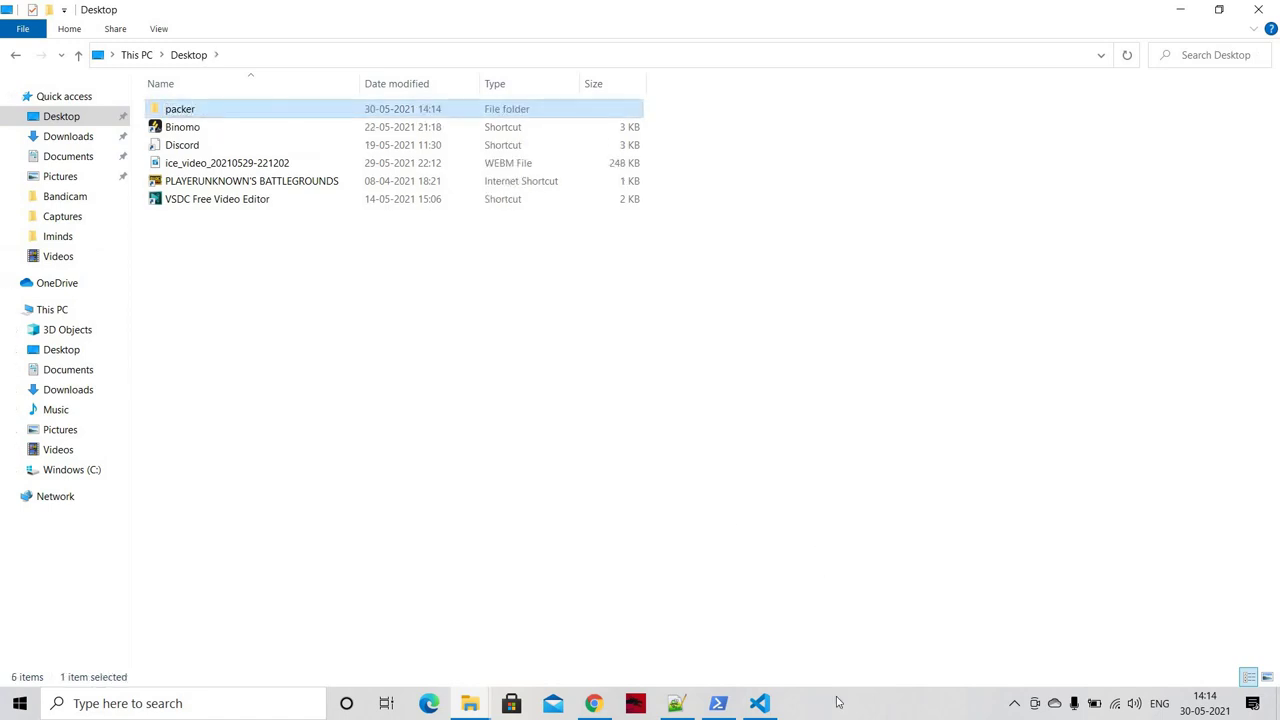
Step: Switch to Visual Studio Code and open the Desktop's packer folder as the working folder
click(718, 703)
click(707, 92)
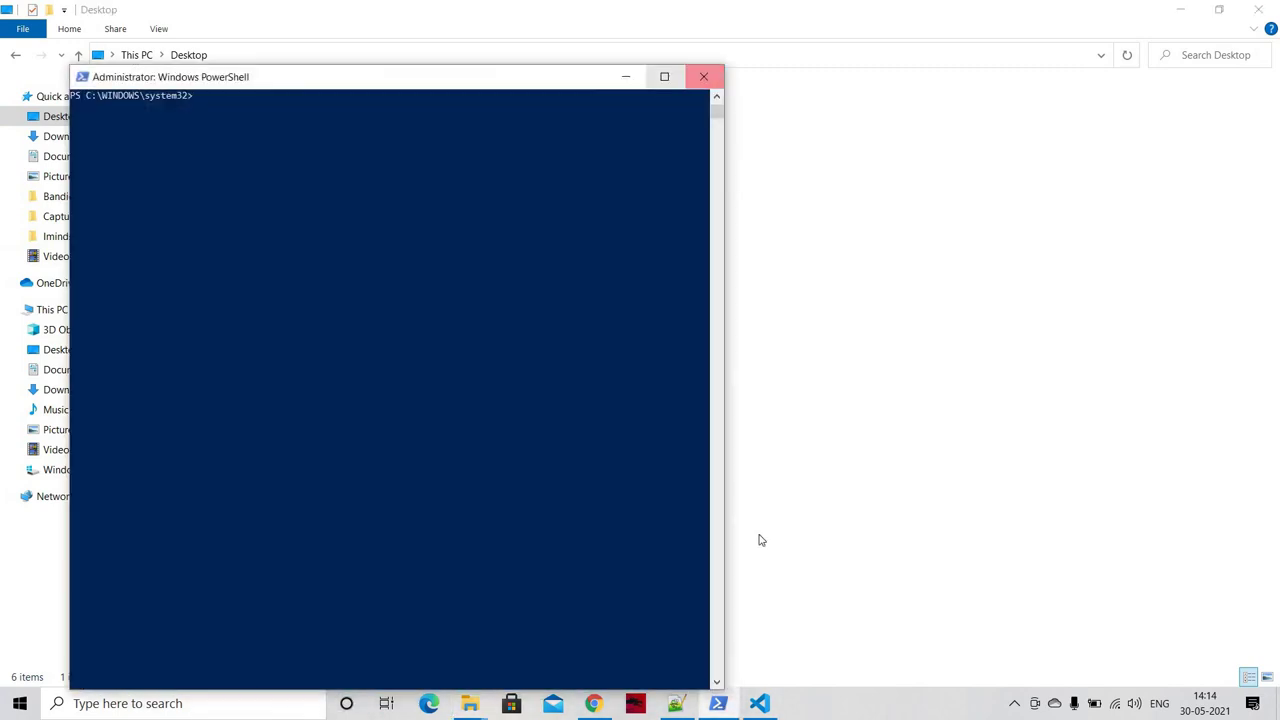
key(alt+Tab)
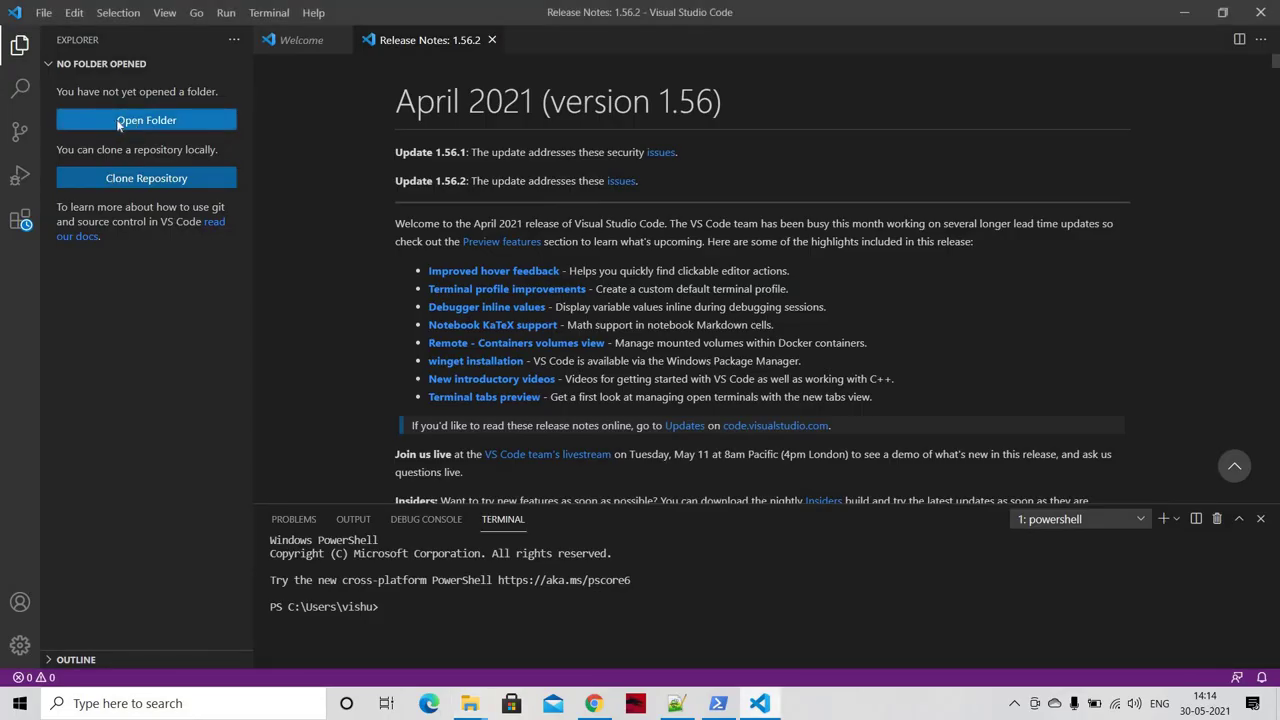
click(146, 120)
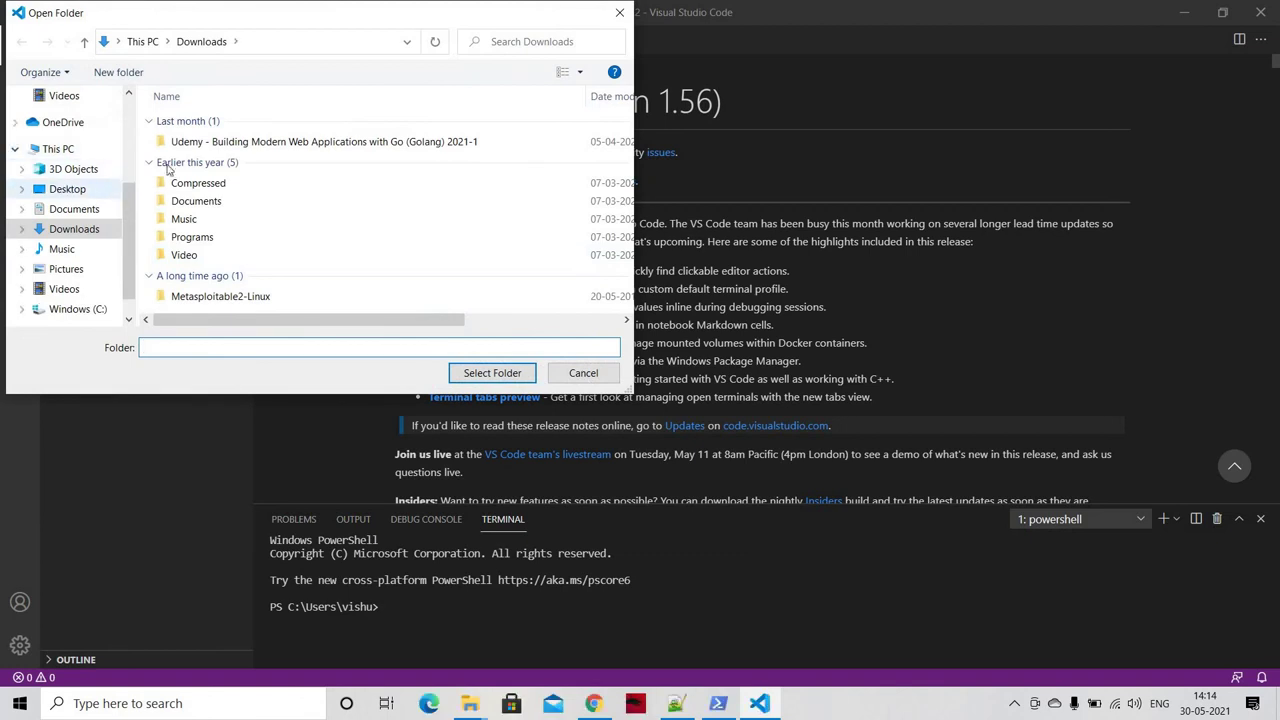
click(67, 189)
click(185, 121)
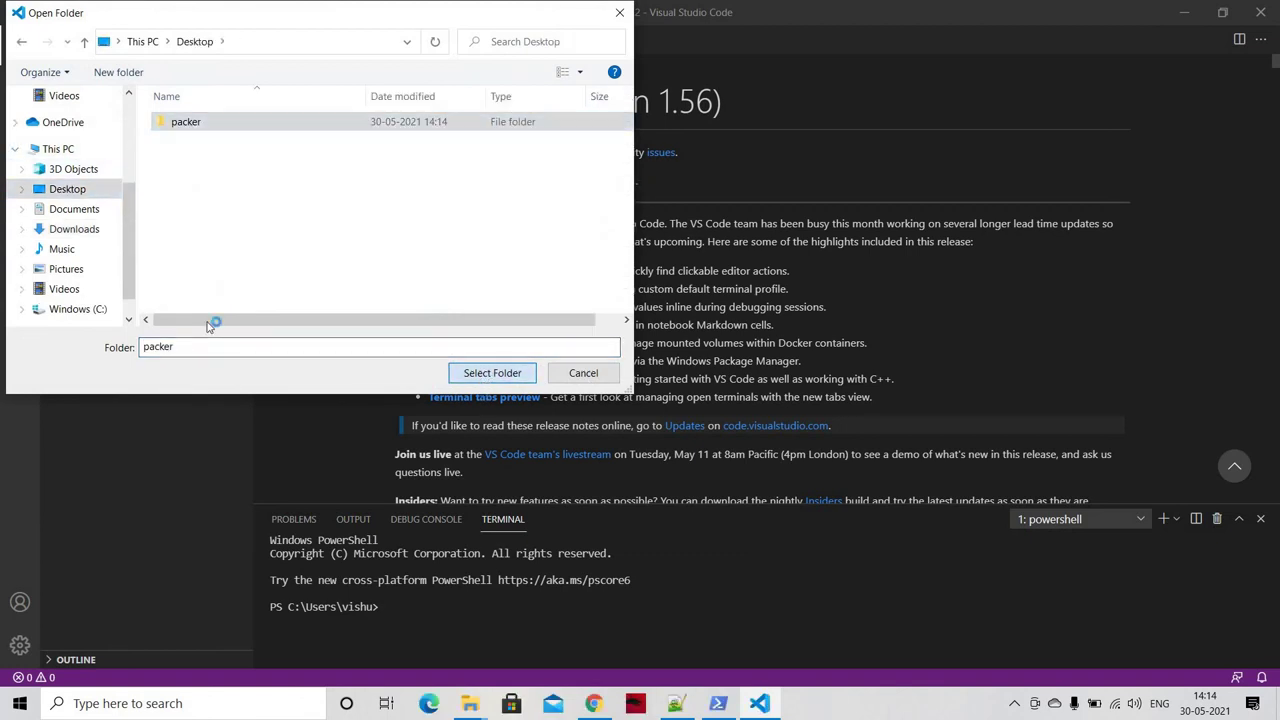
click(491, 372)
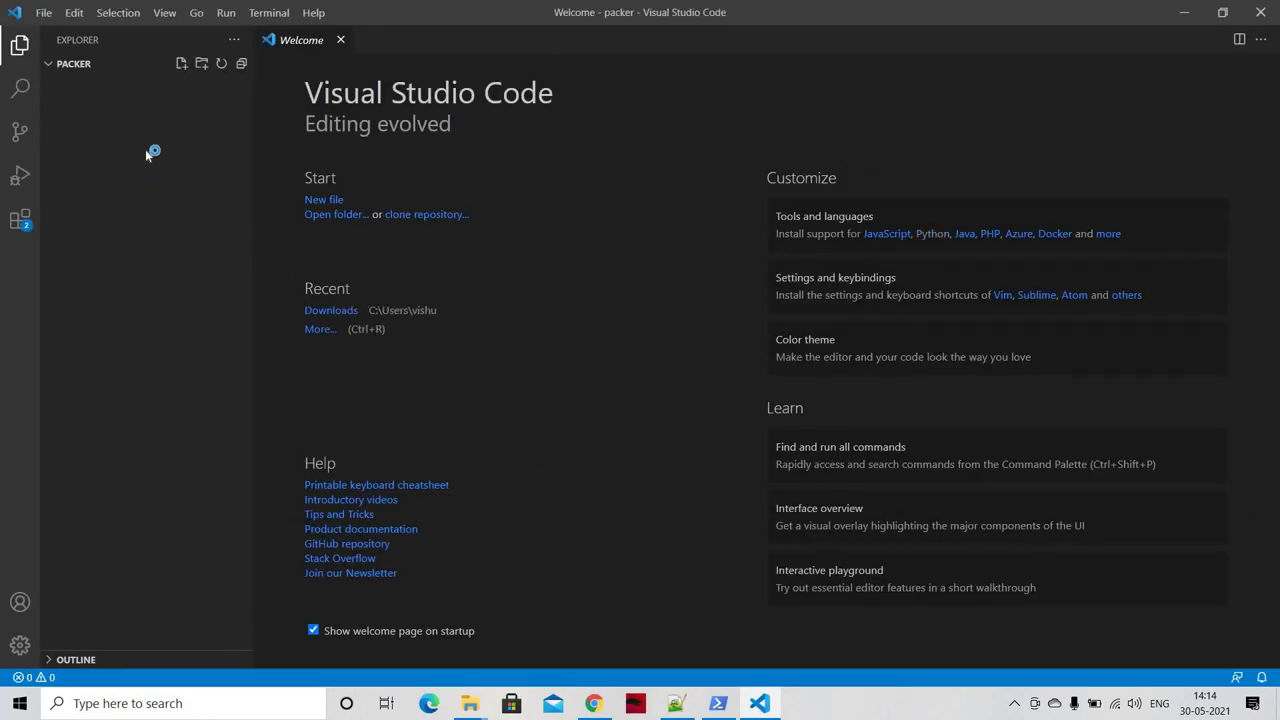
Step: Create the file packer-nginx.json in the packer folder and start it with an empty JSON object
click(181, 66)
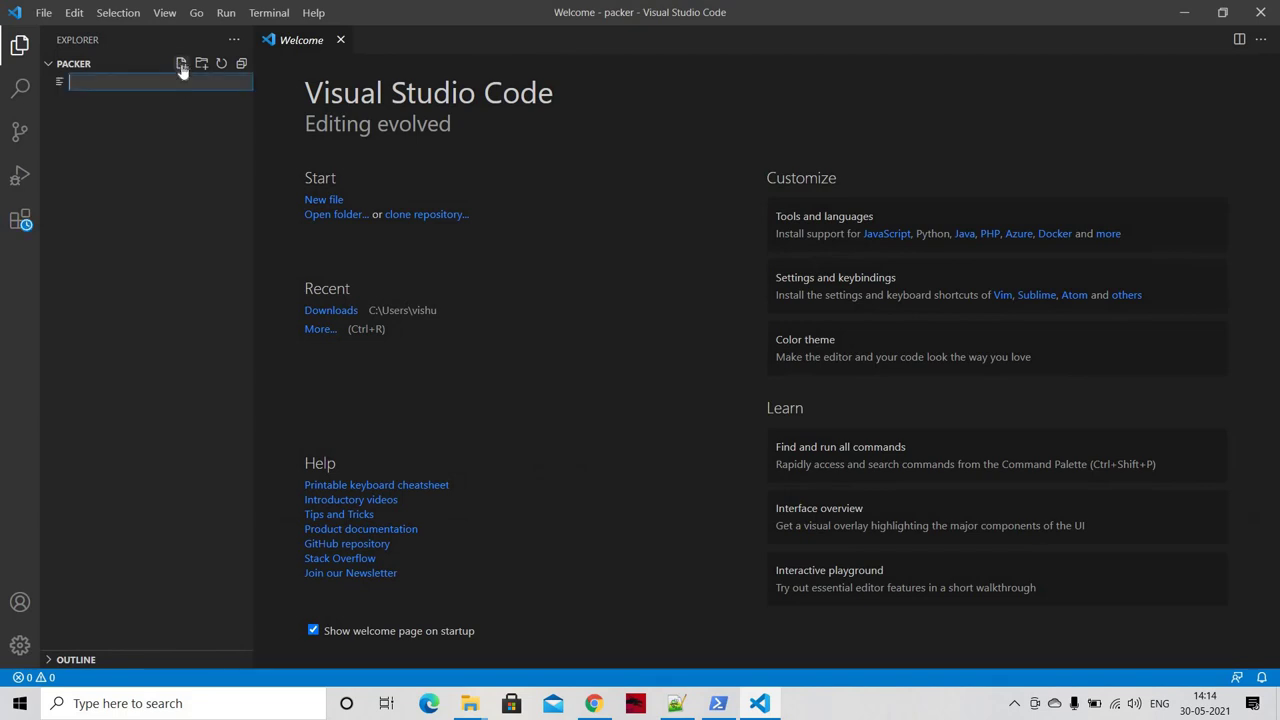
text(packer-nginx.json)
key(Return)
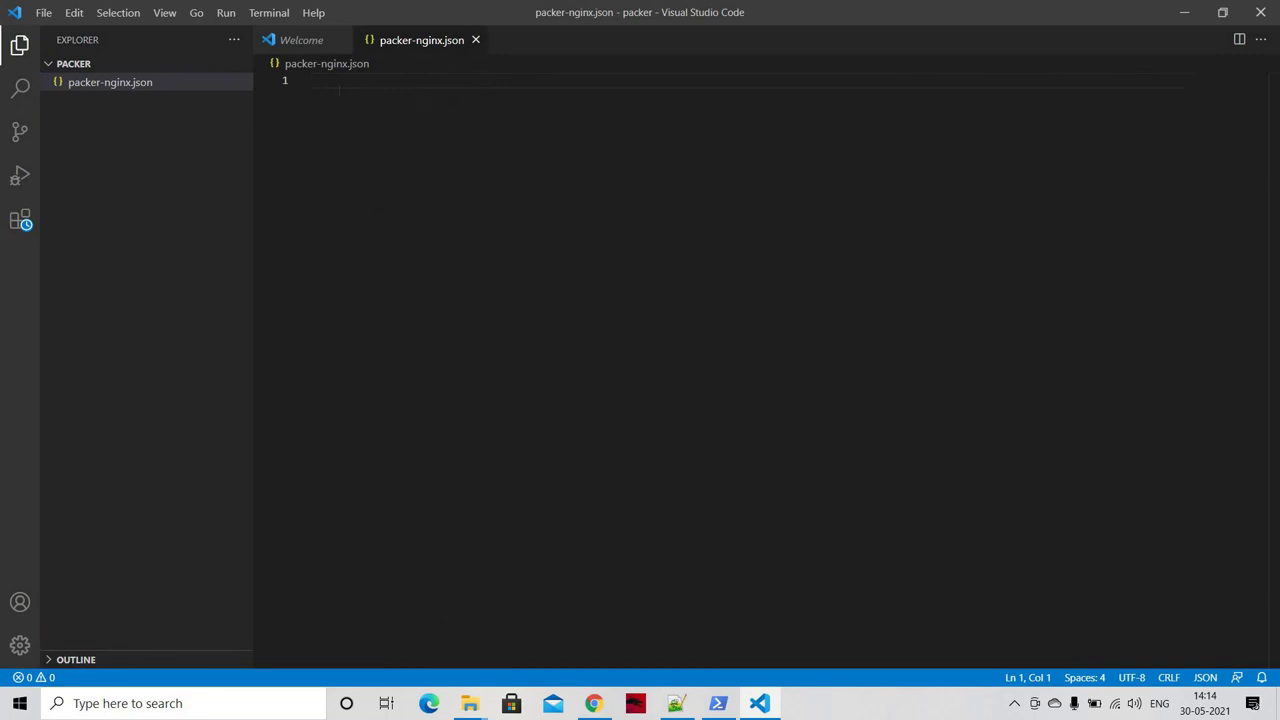
text({)
key(Return)
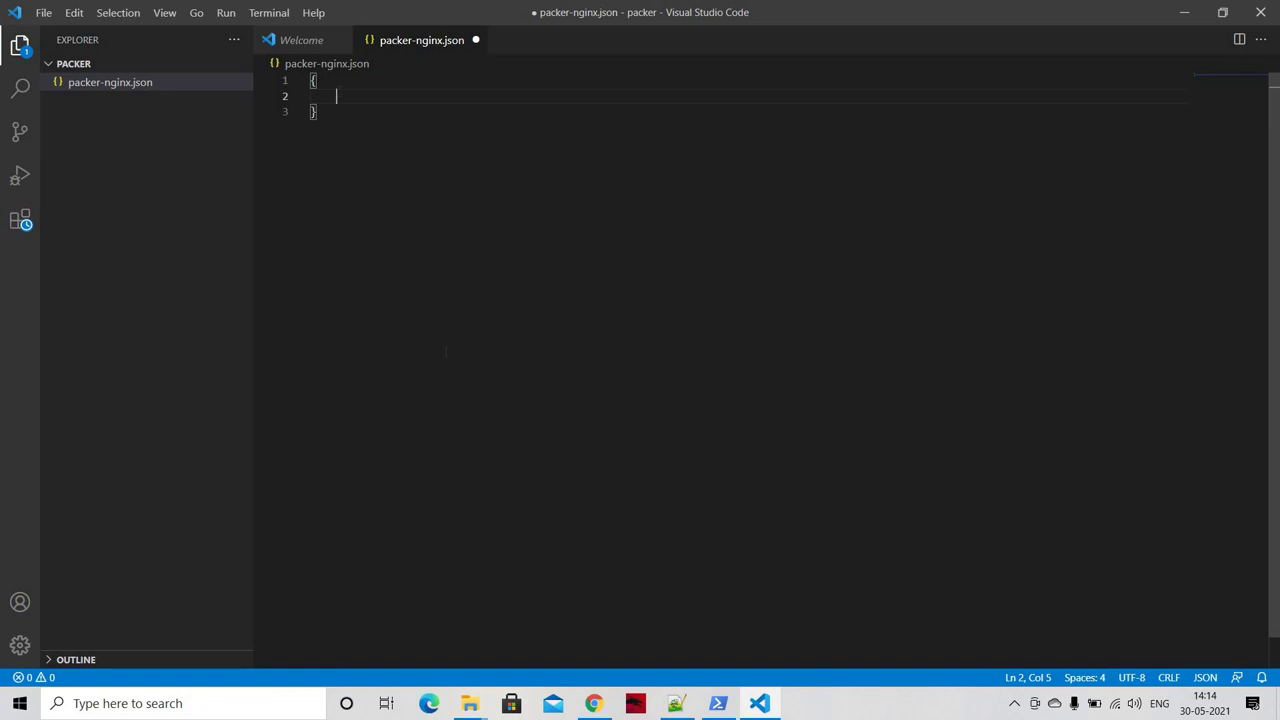
Step: Switch back to Chrome and examine the EBS-specific and AMI configuration options on the Amazon EBS builder page
click(594, 706)
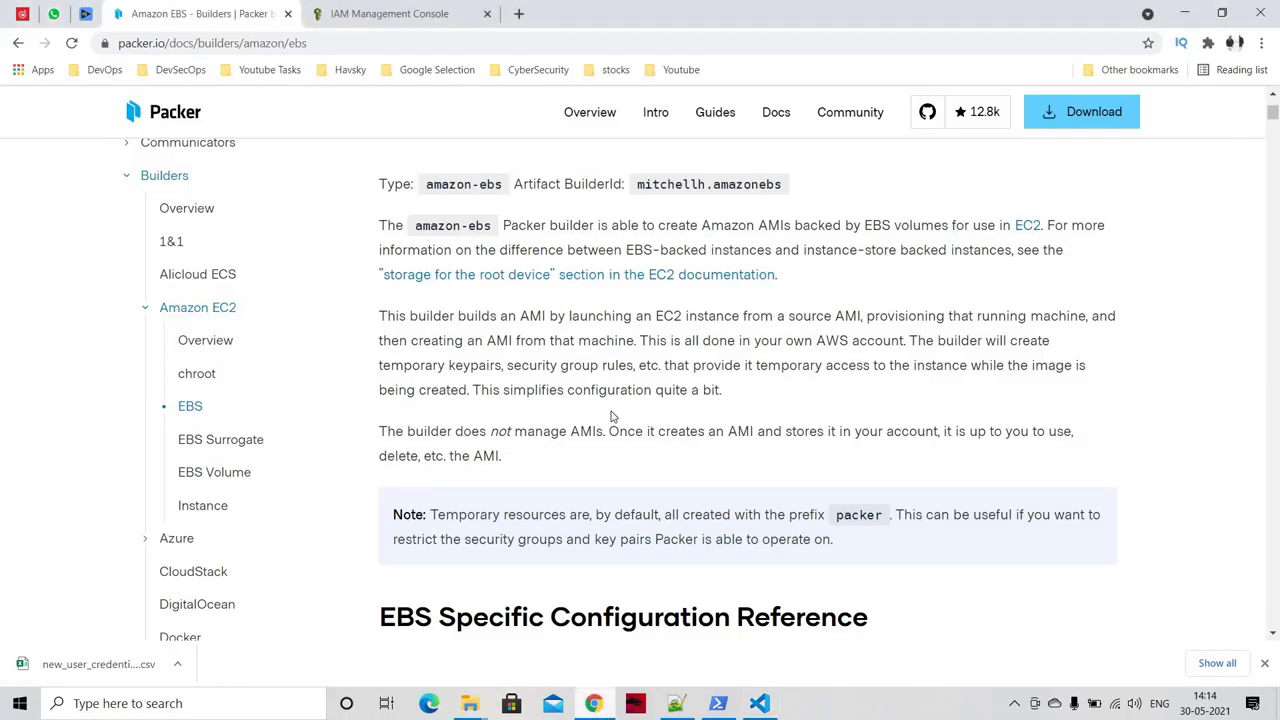
scroll(618, 408, down, 5)
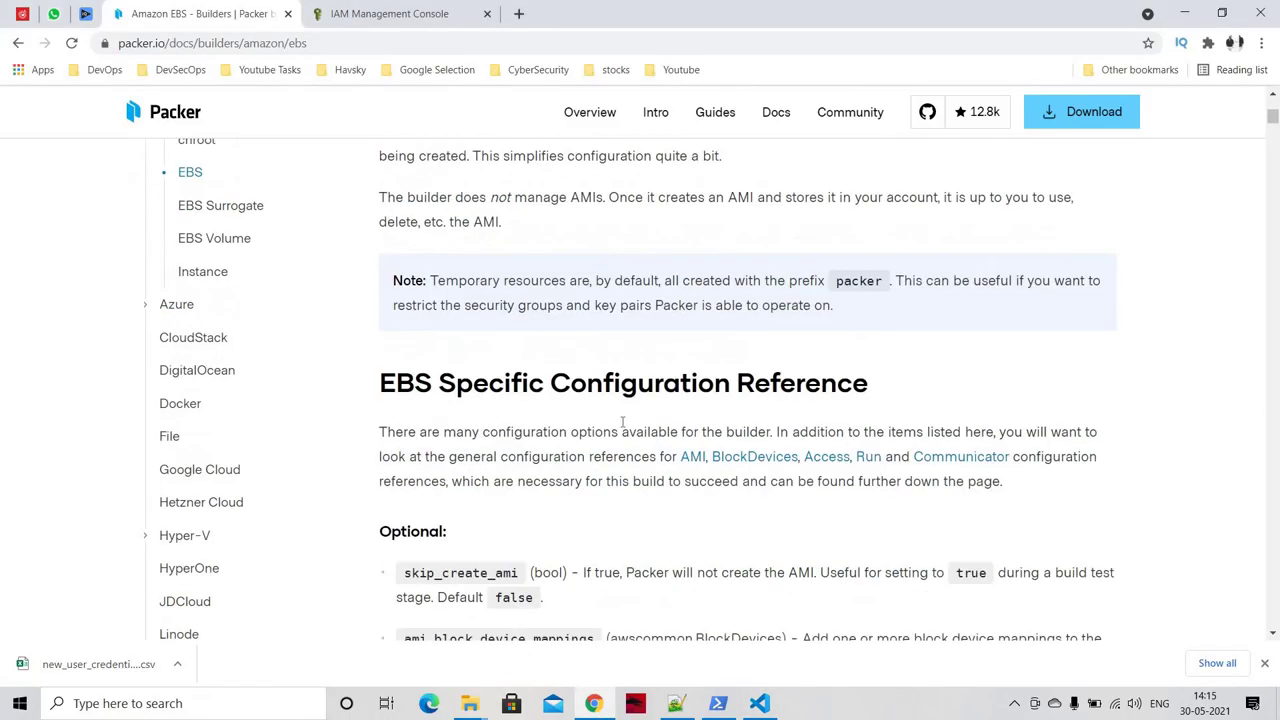
scroll(615, 410, up, 10)
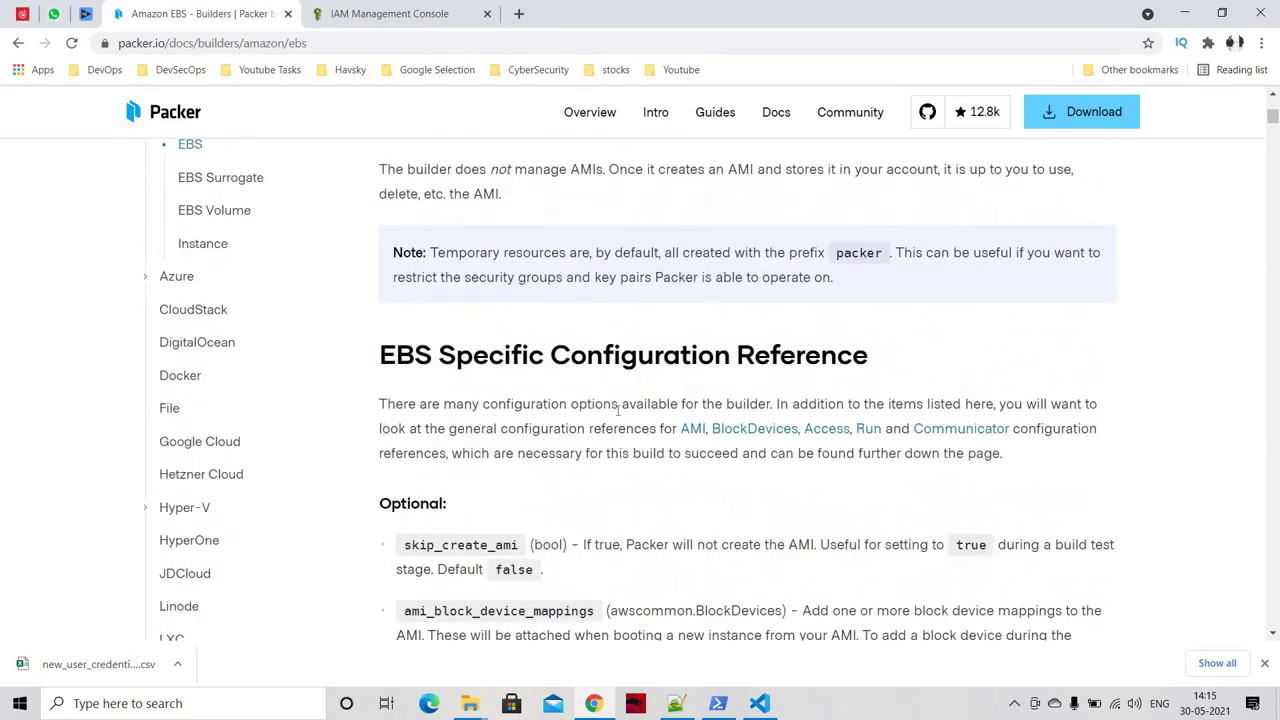
scroll(620, 428, down, 3)
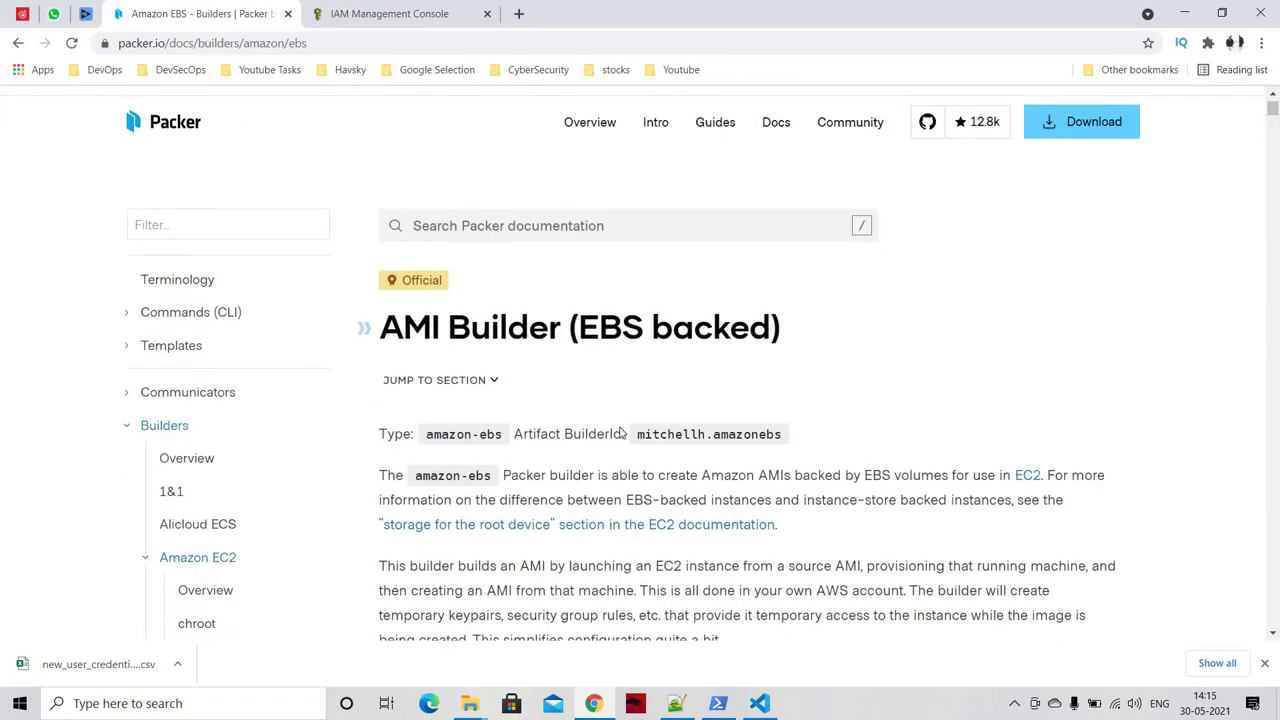
scroll(621, 428, down, 1)
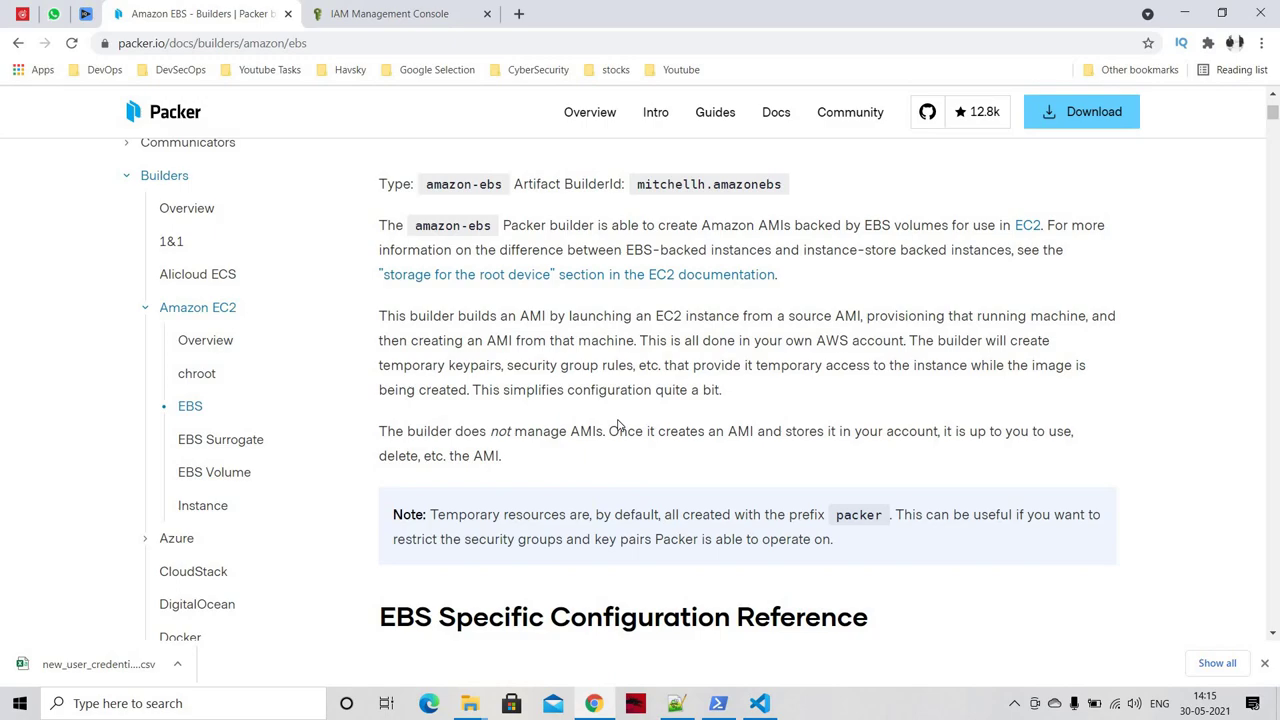
scroll(619, 425, down, 6)
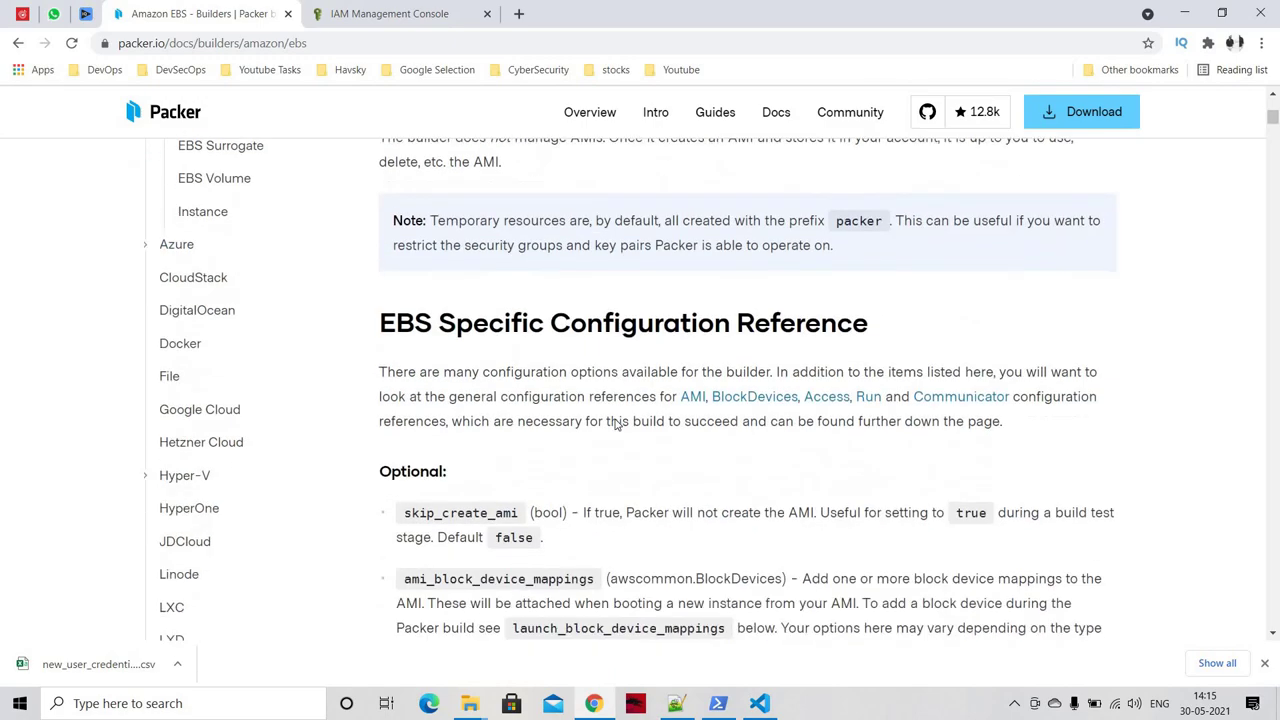
scroll(619, 425, down, 15)
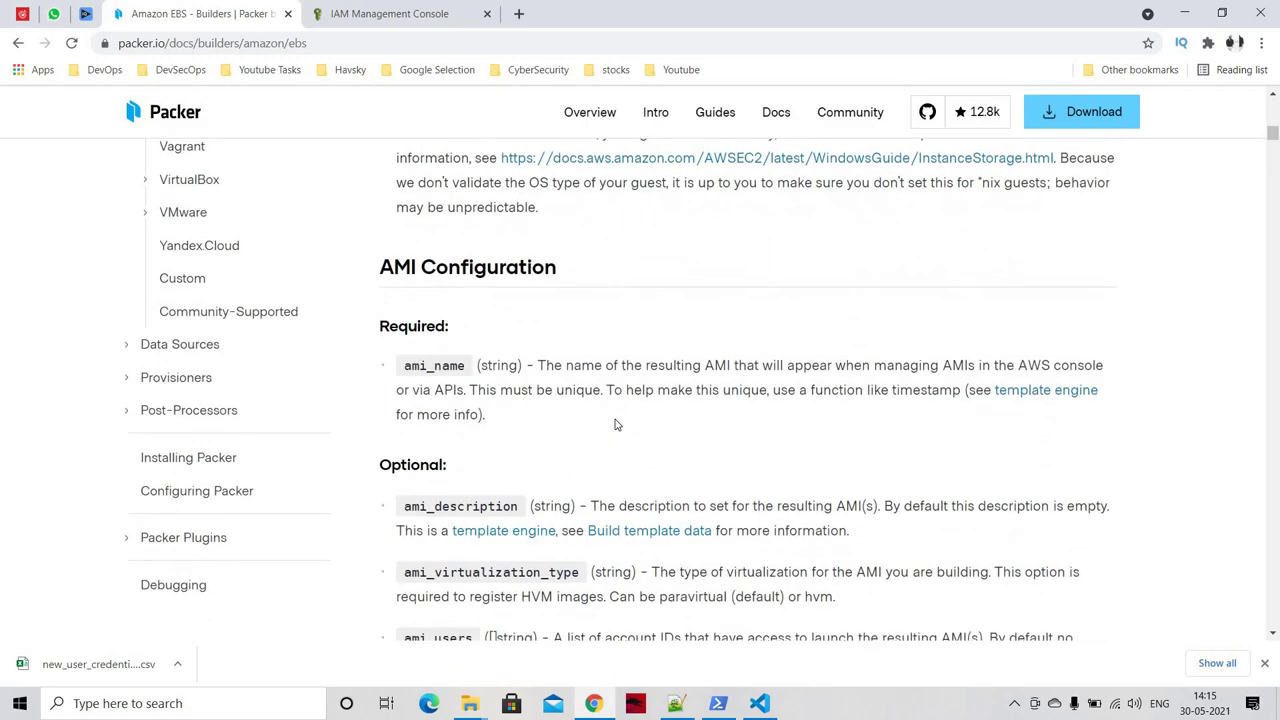
scroll(616, 425, down, 6)
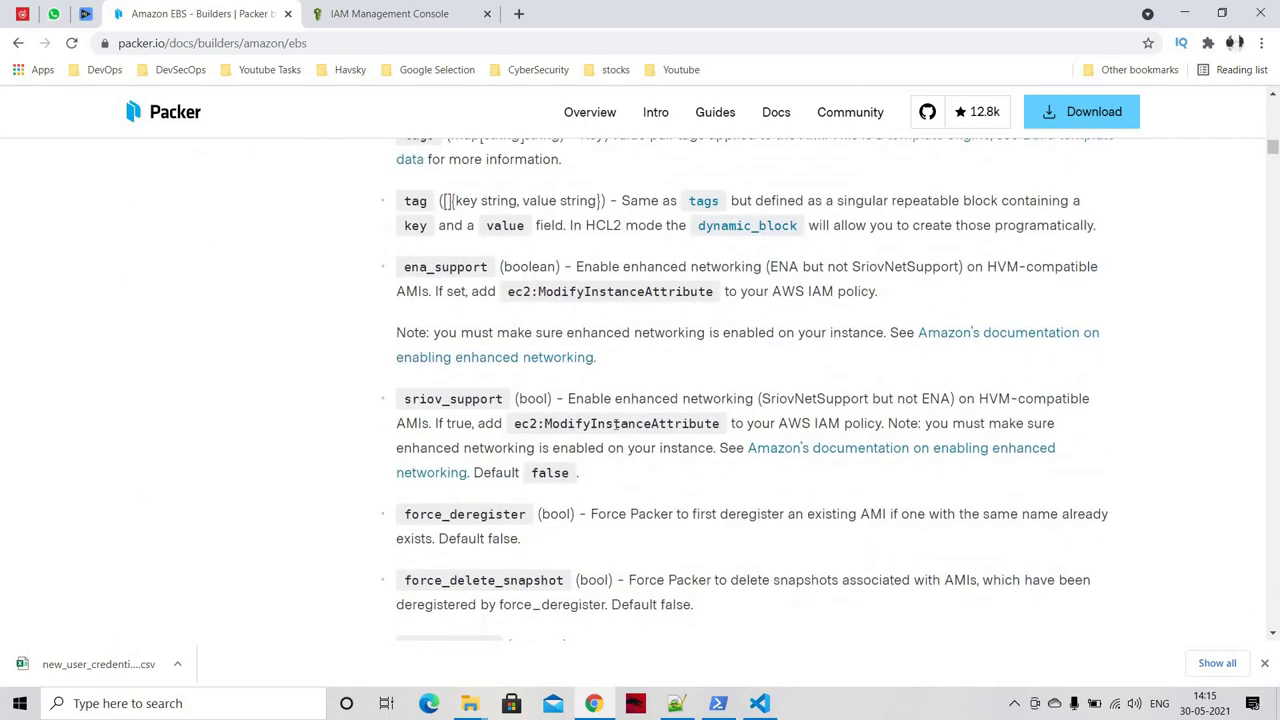
scroll(616, 425, up, 2)
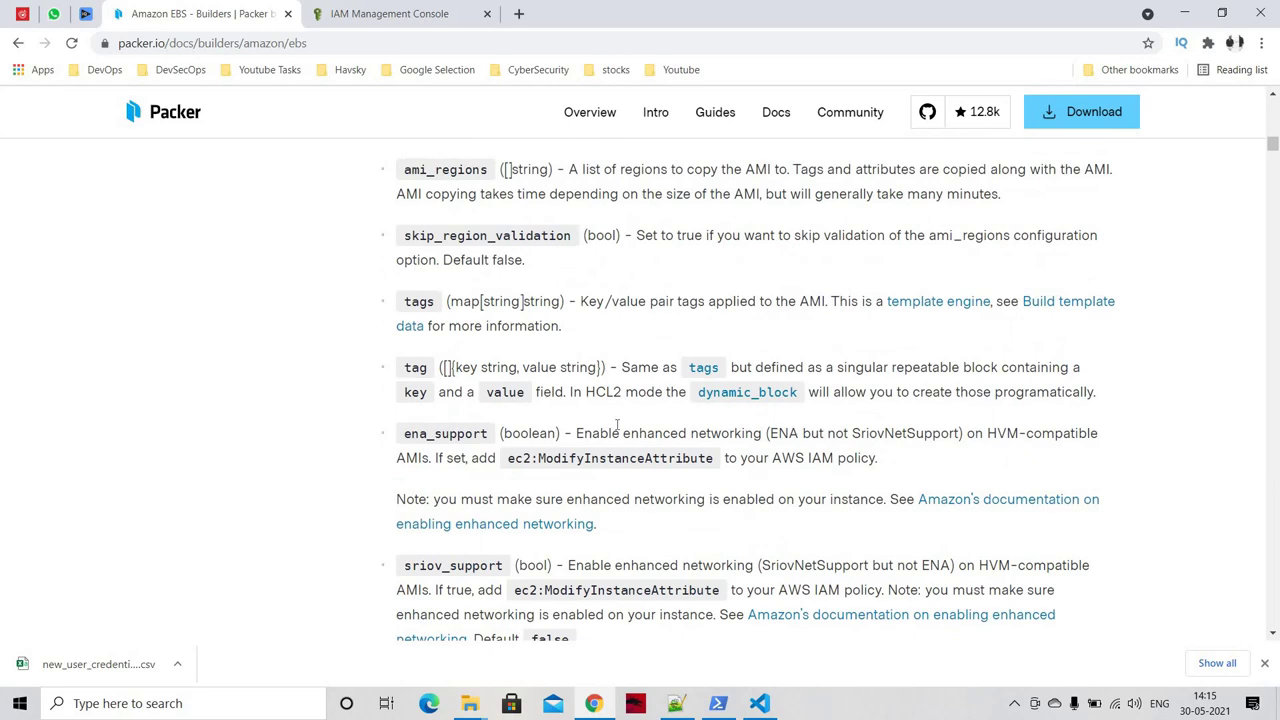
scroll(617, 425, down, 2)
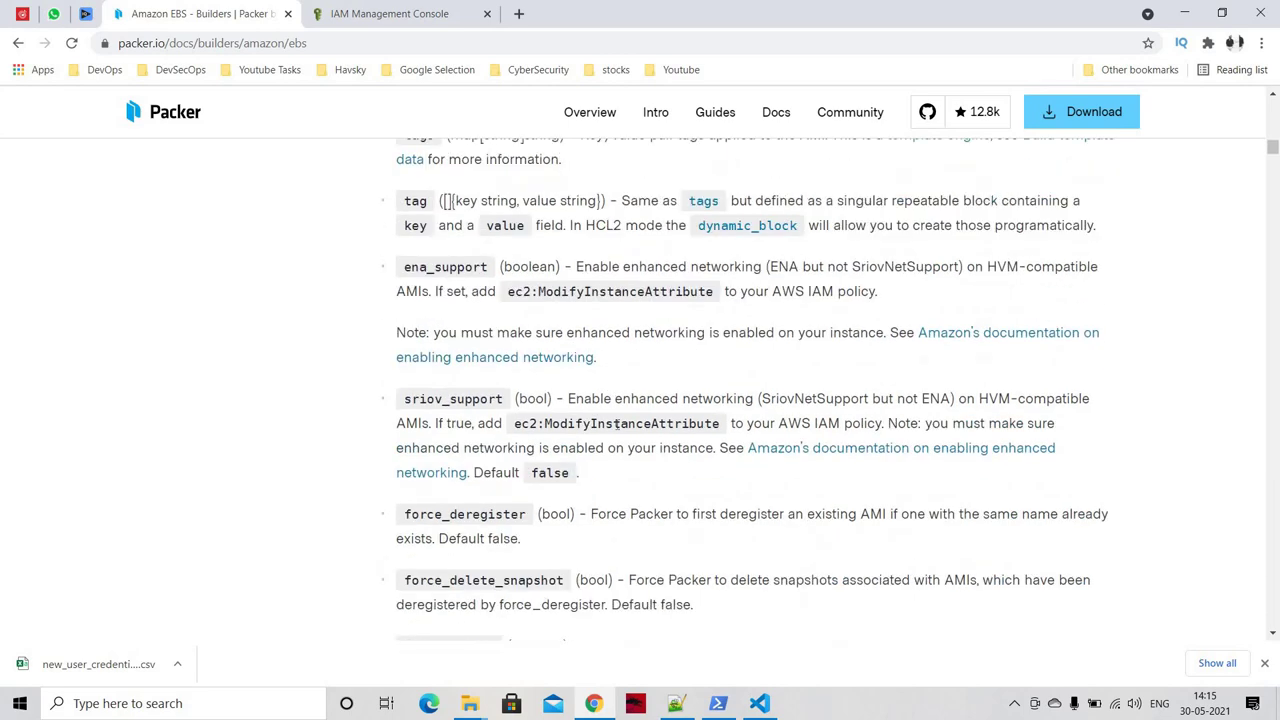
Step: Examine the remaining AMI options and the Access Configuration section, including access_key, region and secret_key, on the Amazon EBS builder page
scroll(617, 425, down, 1)
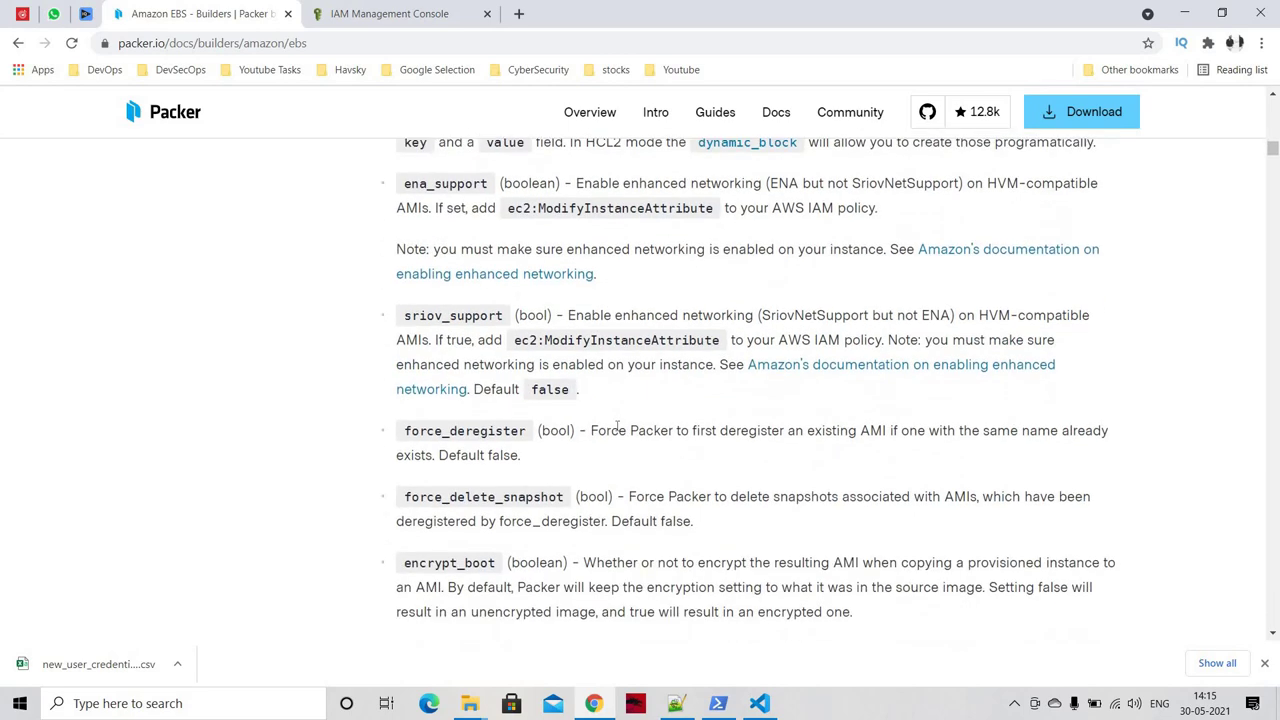
scroll(617, 427, down, 8)
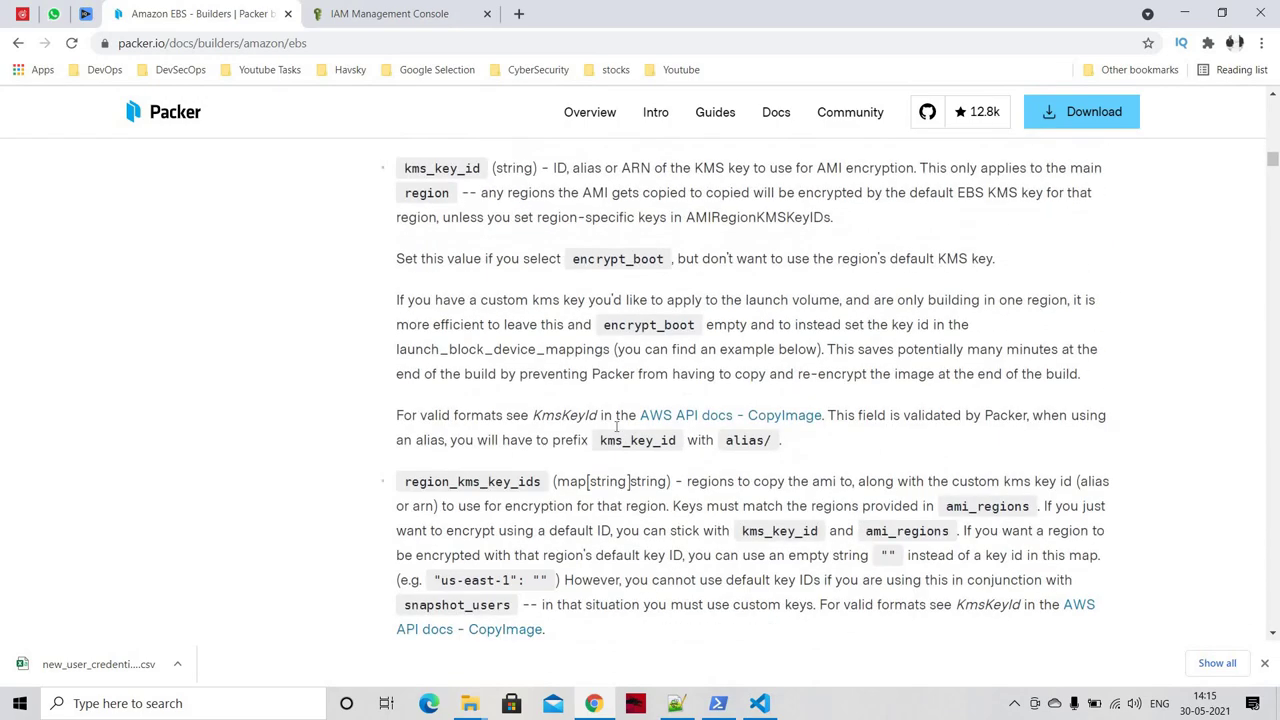
scroll(617, 427, down, 11)
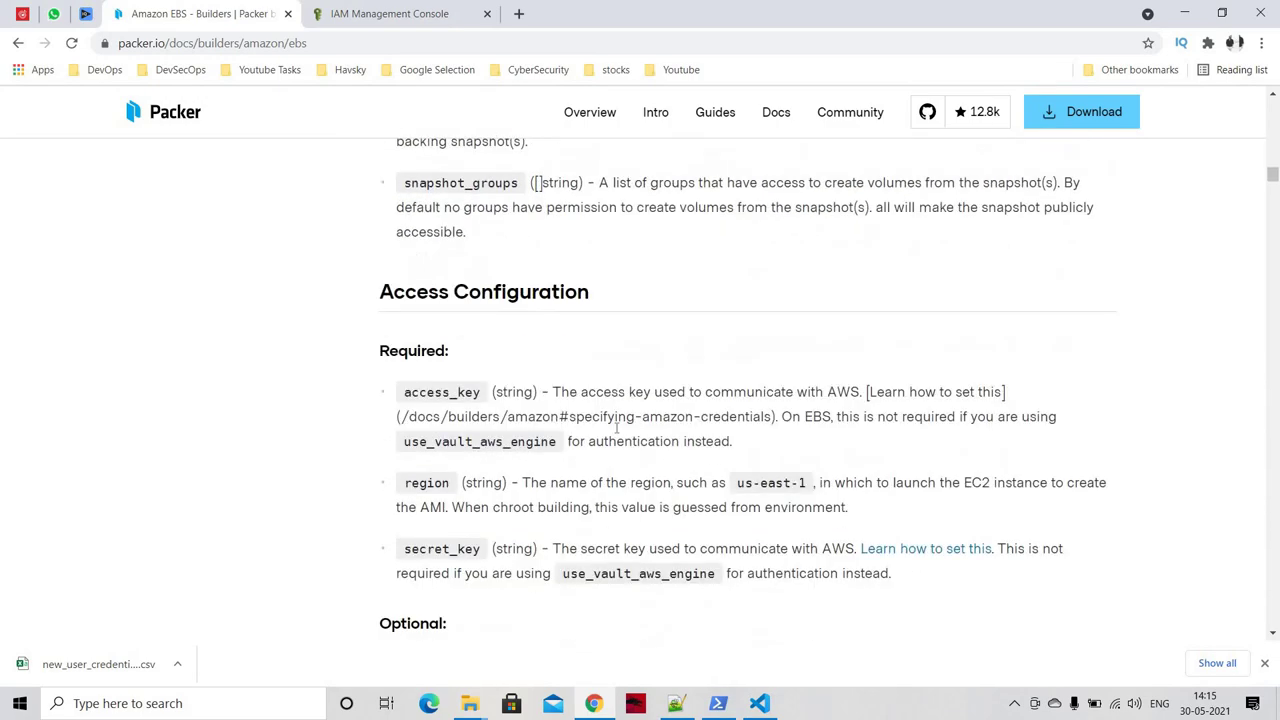
scroll(617, 430, down, 3)
scroll(354, 311, up, 2)
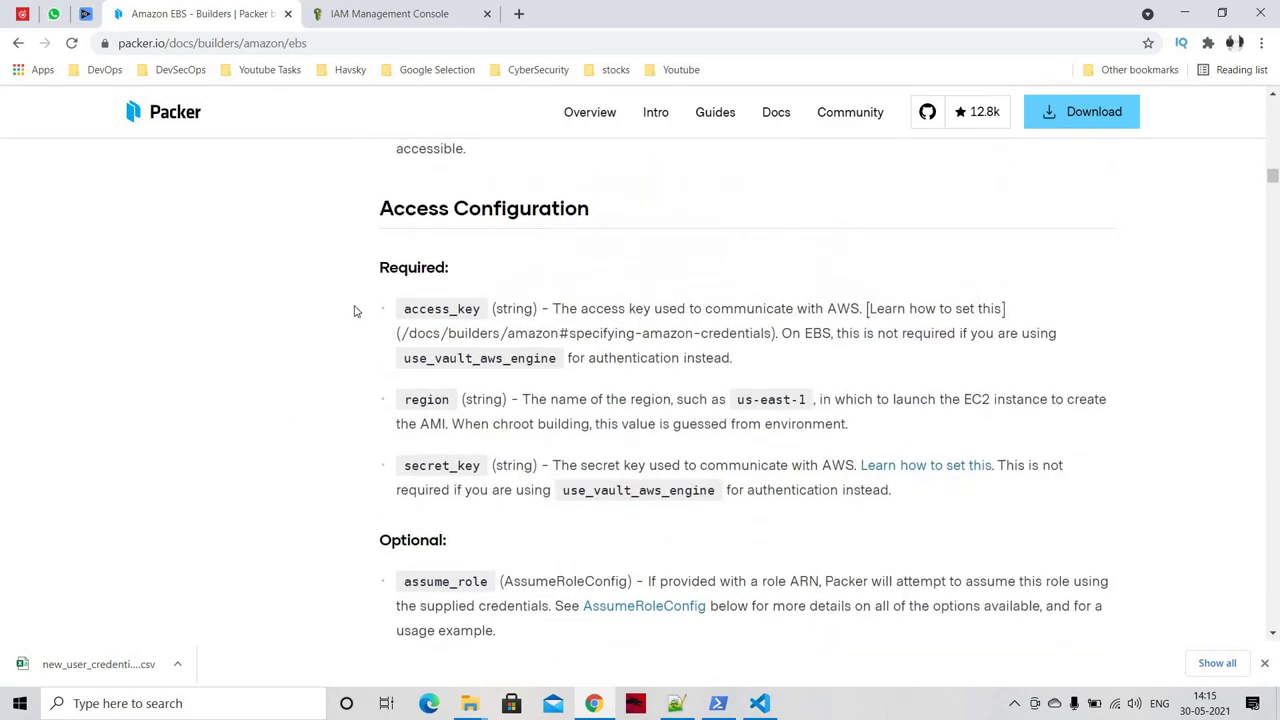
scroll(370, 415, down, 20)
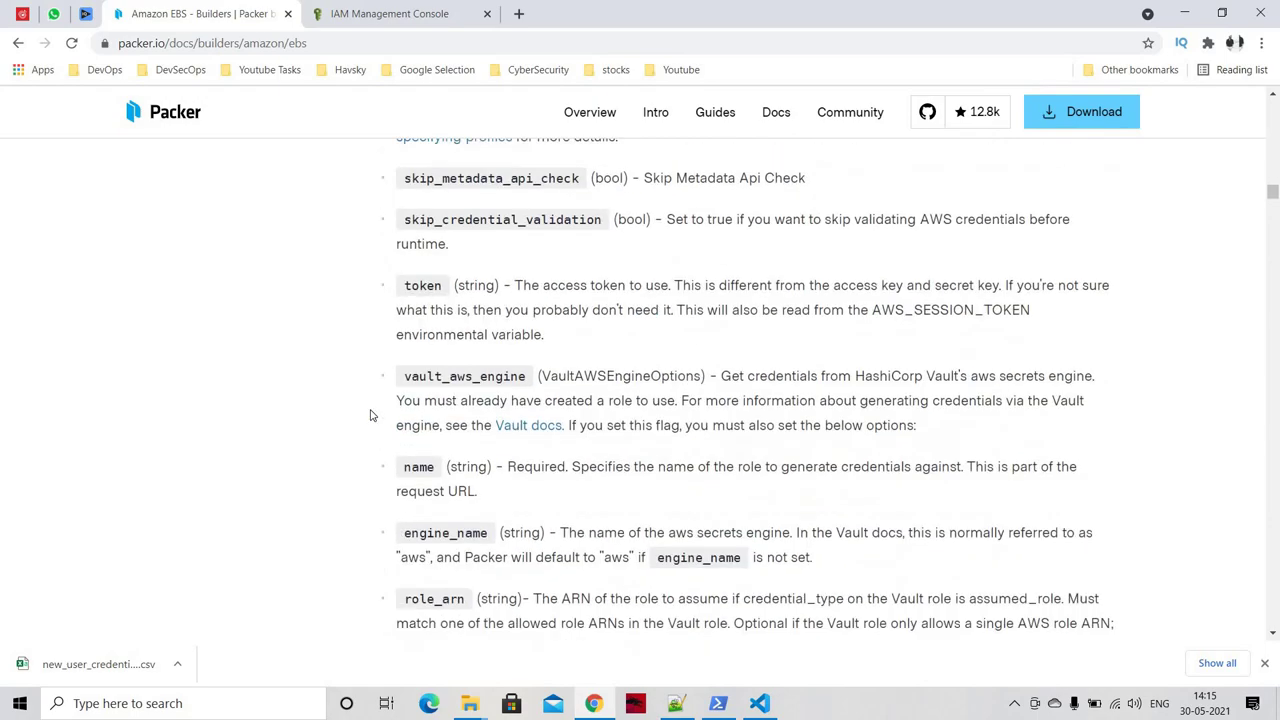
scroll(370, 415, down, 20)
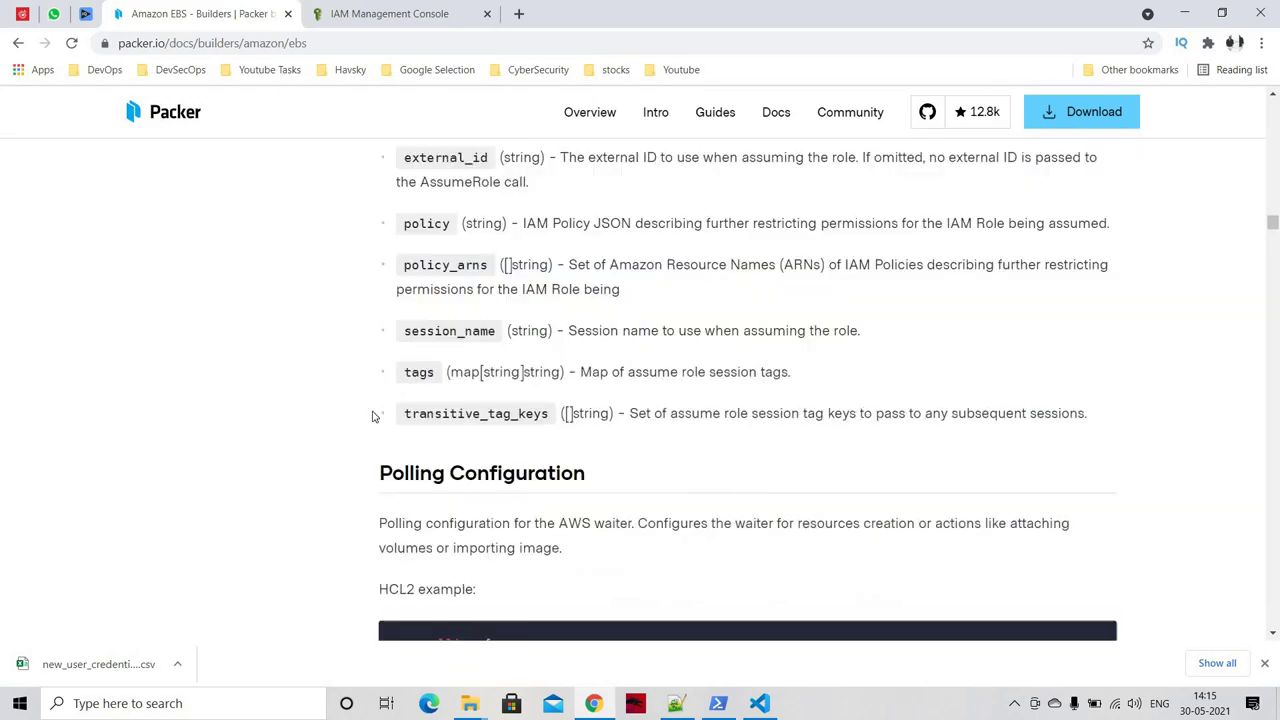
scroll(372, 416, down, 20)
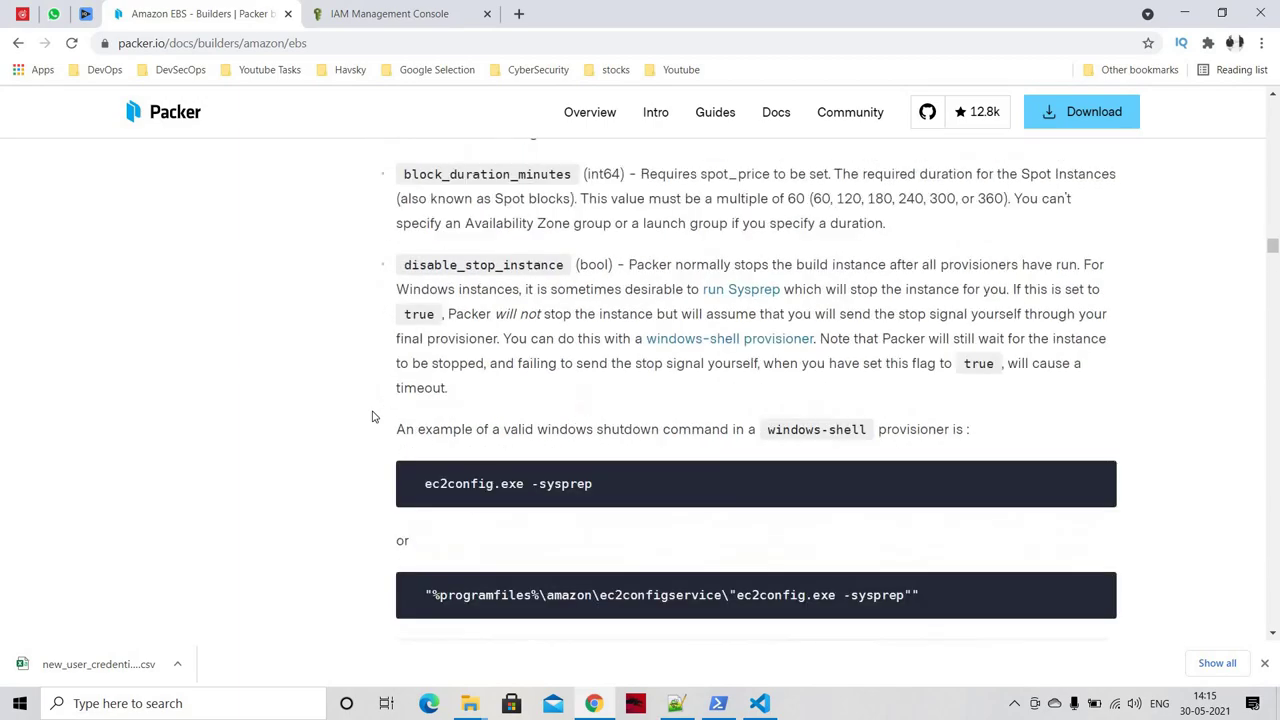
Step: Look through the run configuration and Session Manager sections for a complete JSON example containing a builders block
scroll(372, 416, down, 2)
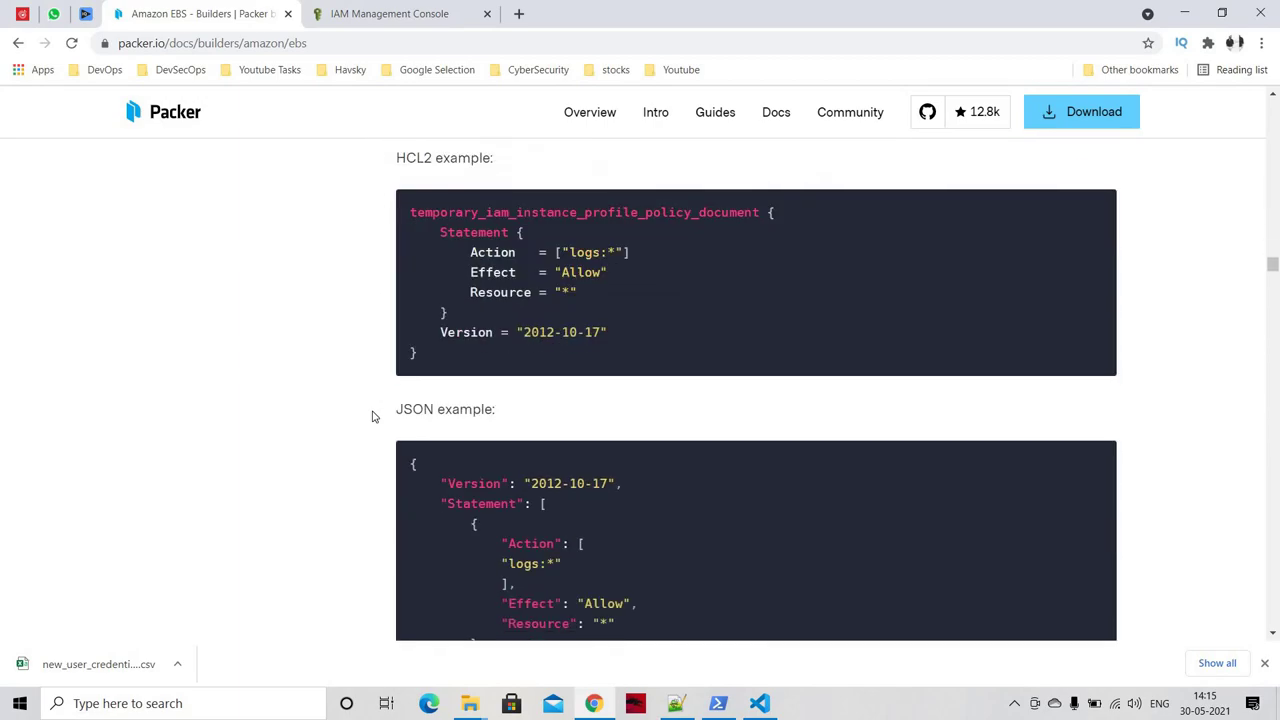
scroll(372, 416, down, 8)
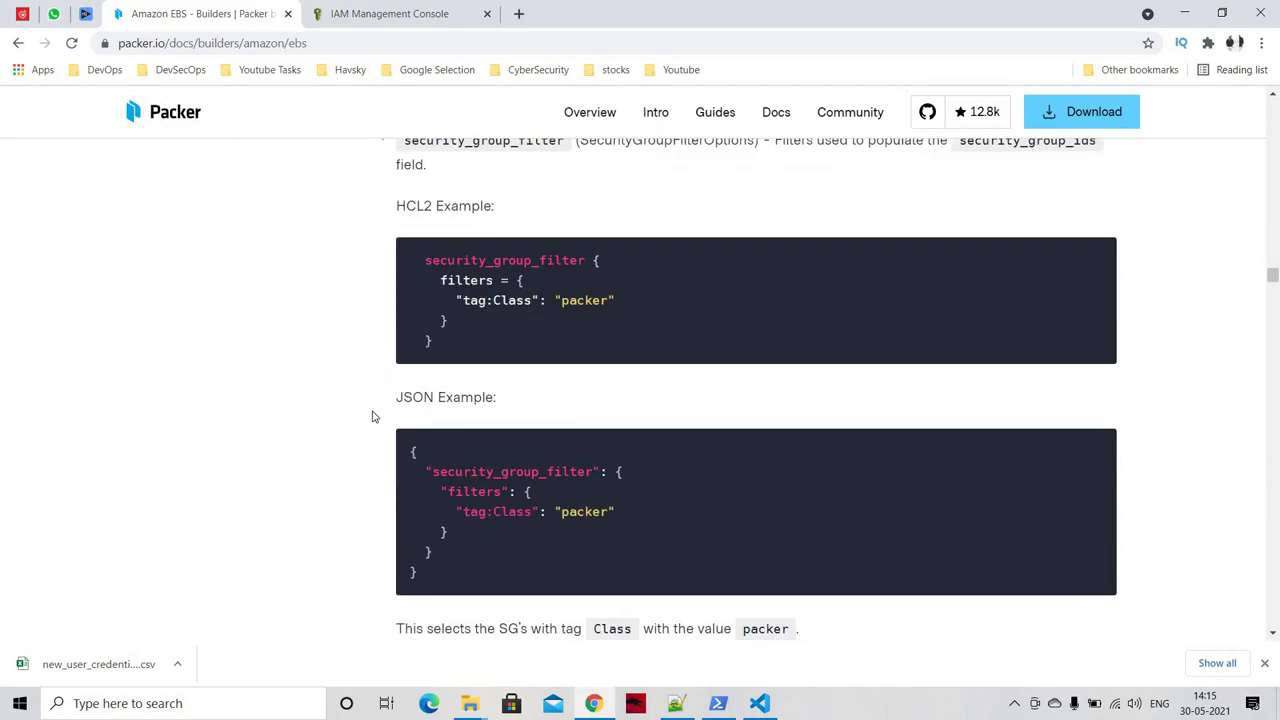
scroll(372, 416, down, 6)
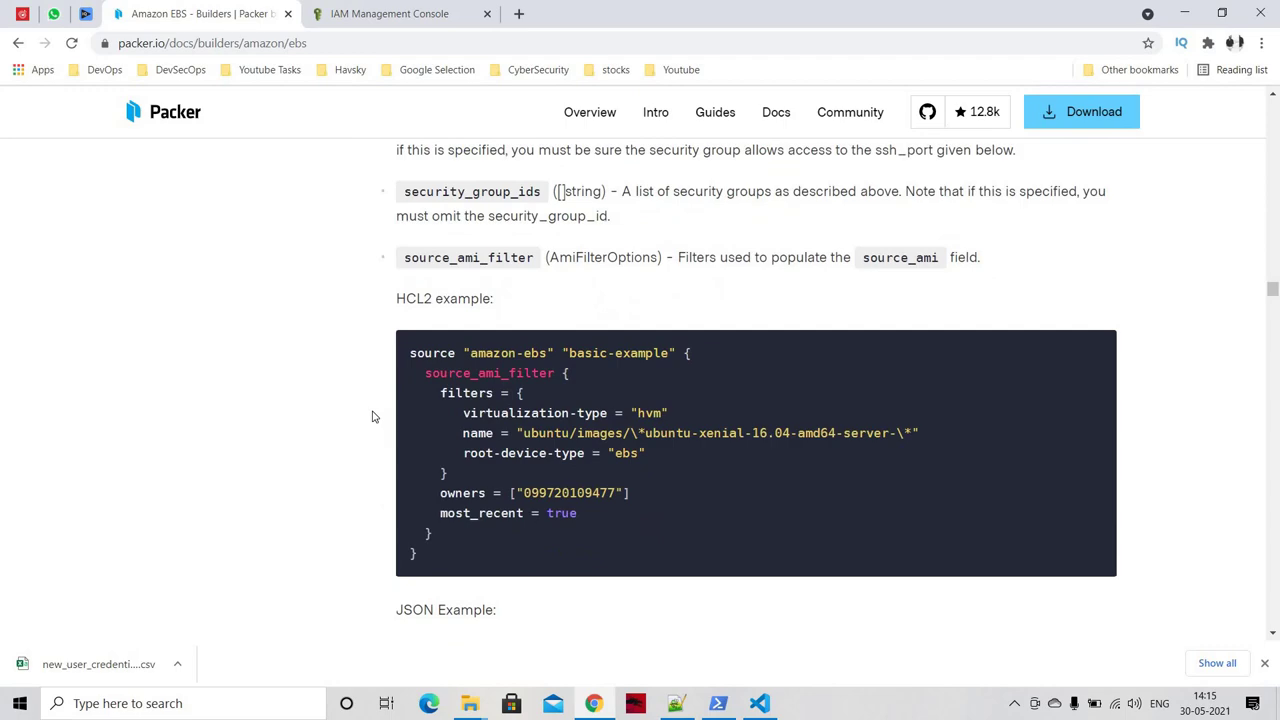
scroll(372, 416, down, 5)
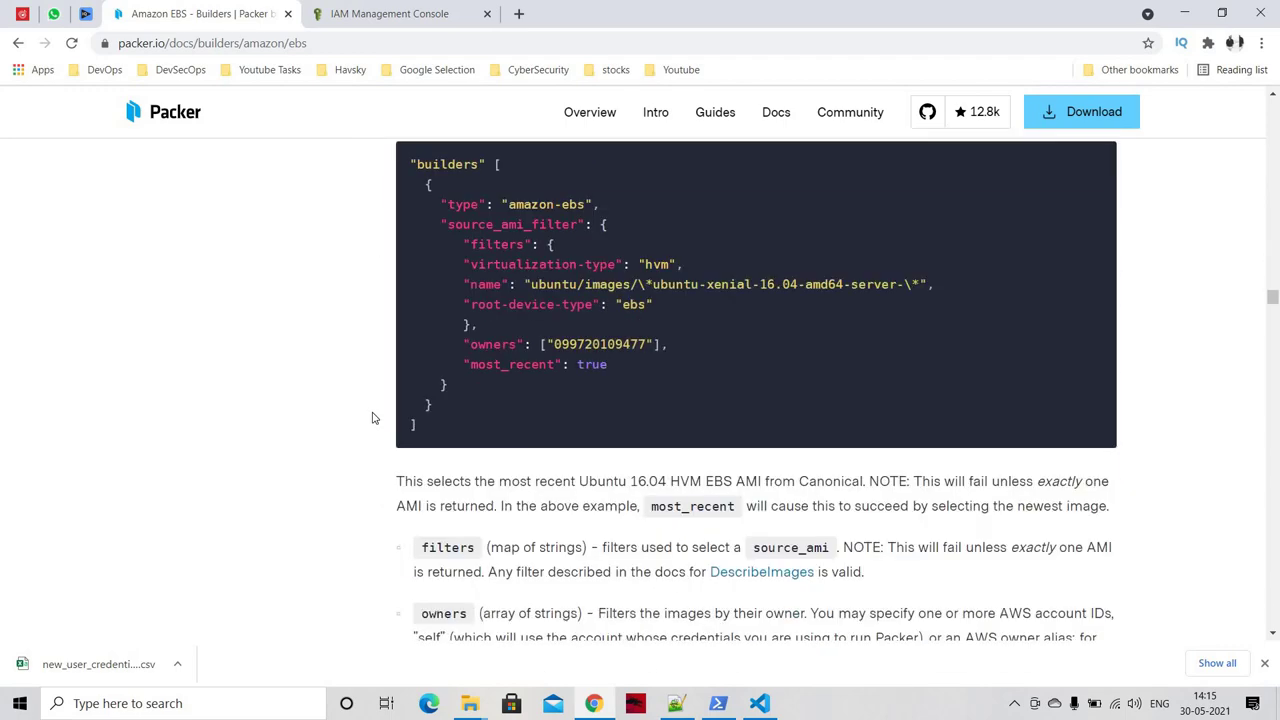
scroll(372, 418, down, 12)
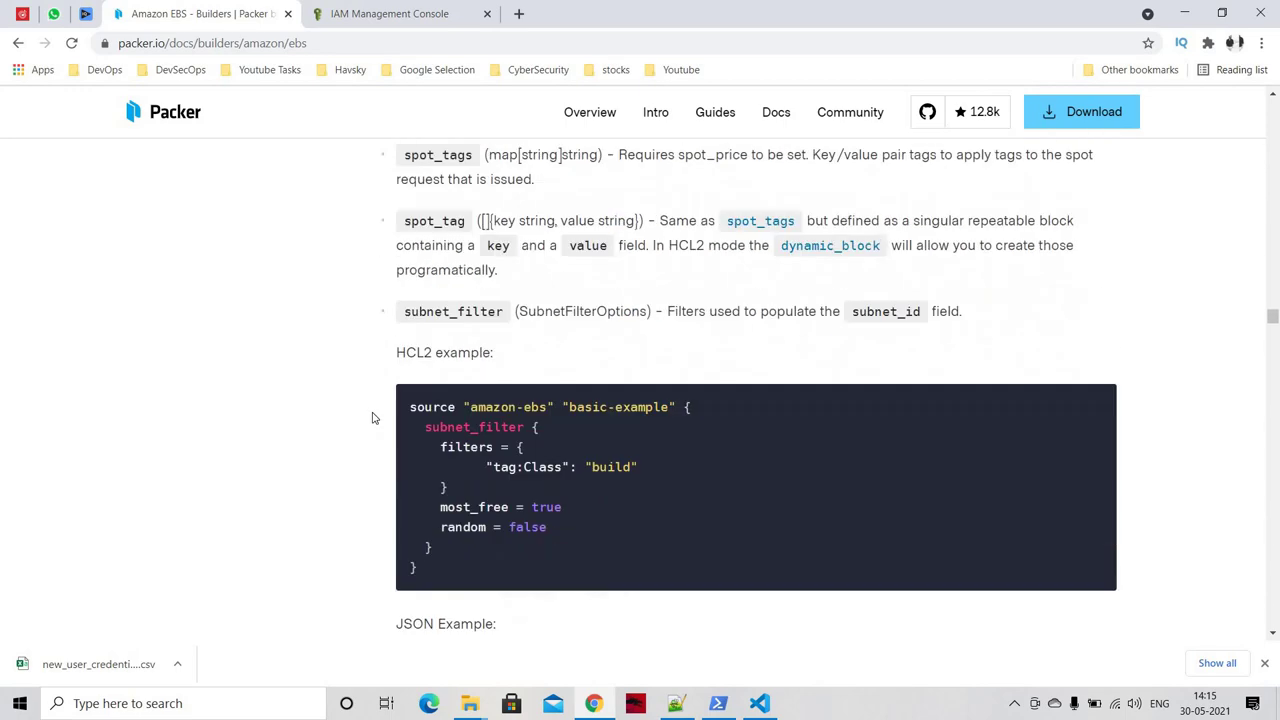
scroll(372, 418, down, 3)
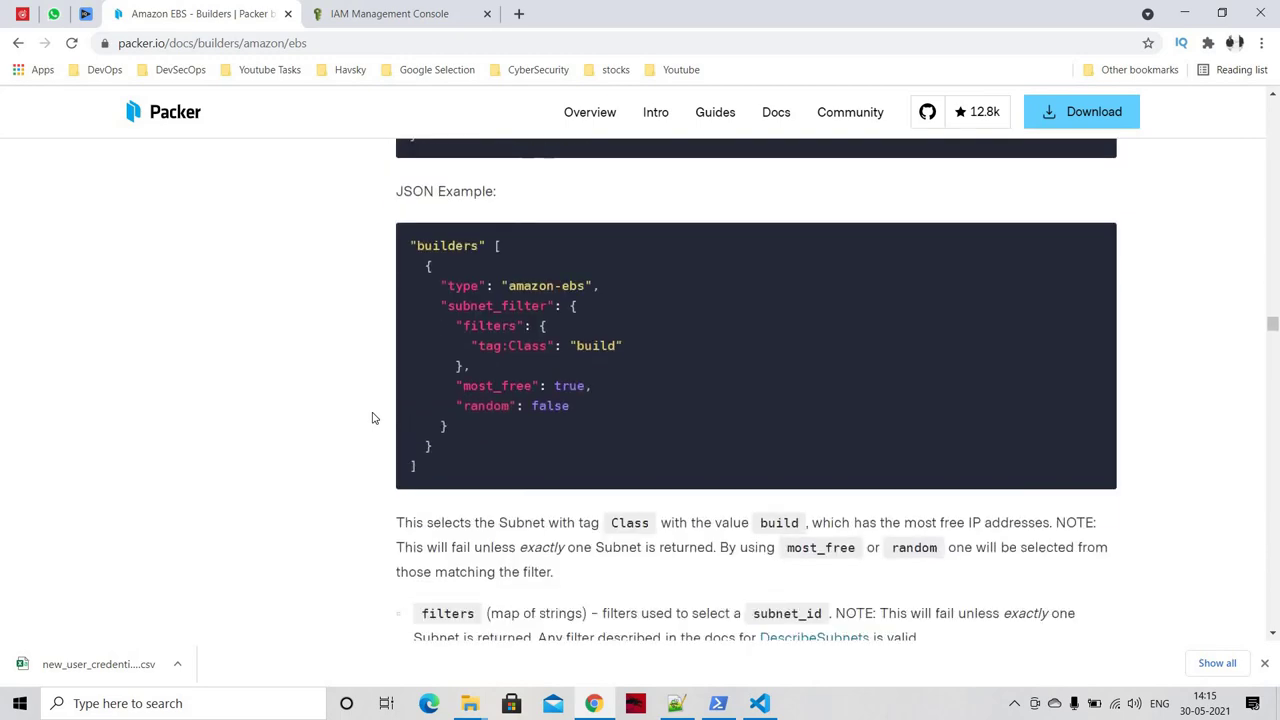
scroll(372, 418, down, 10)
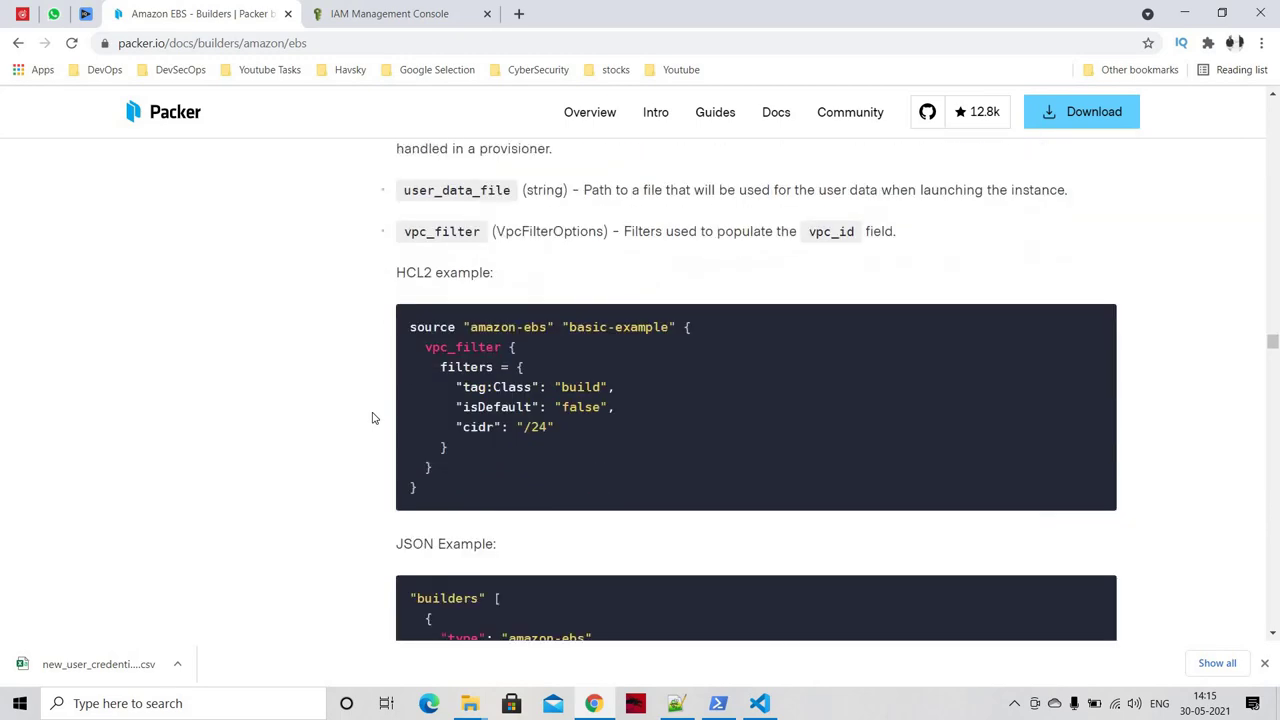
scroll(372, 418, down, 3)
scroll(372, 418, down, 10)
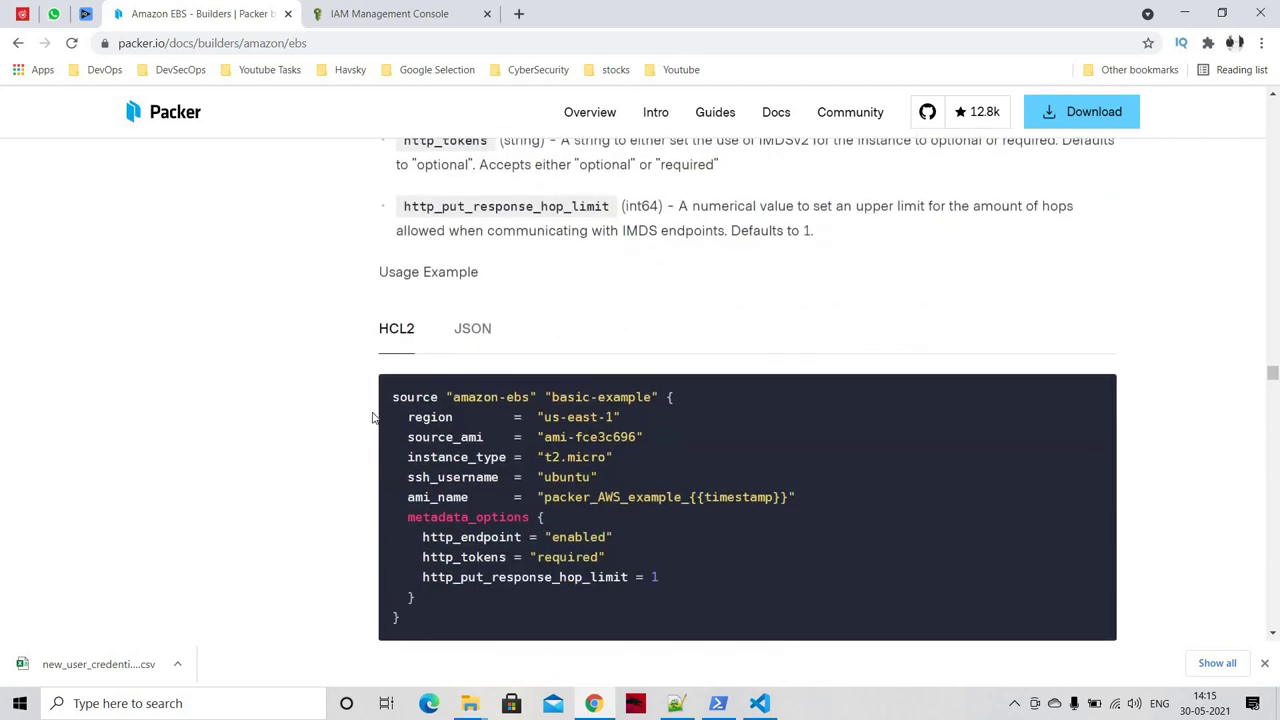
scroll(372, 418, down, 15)
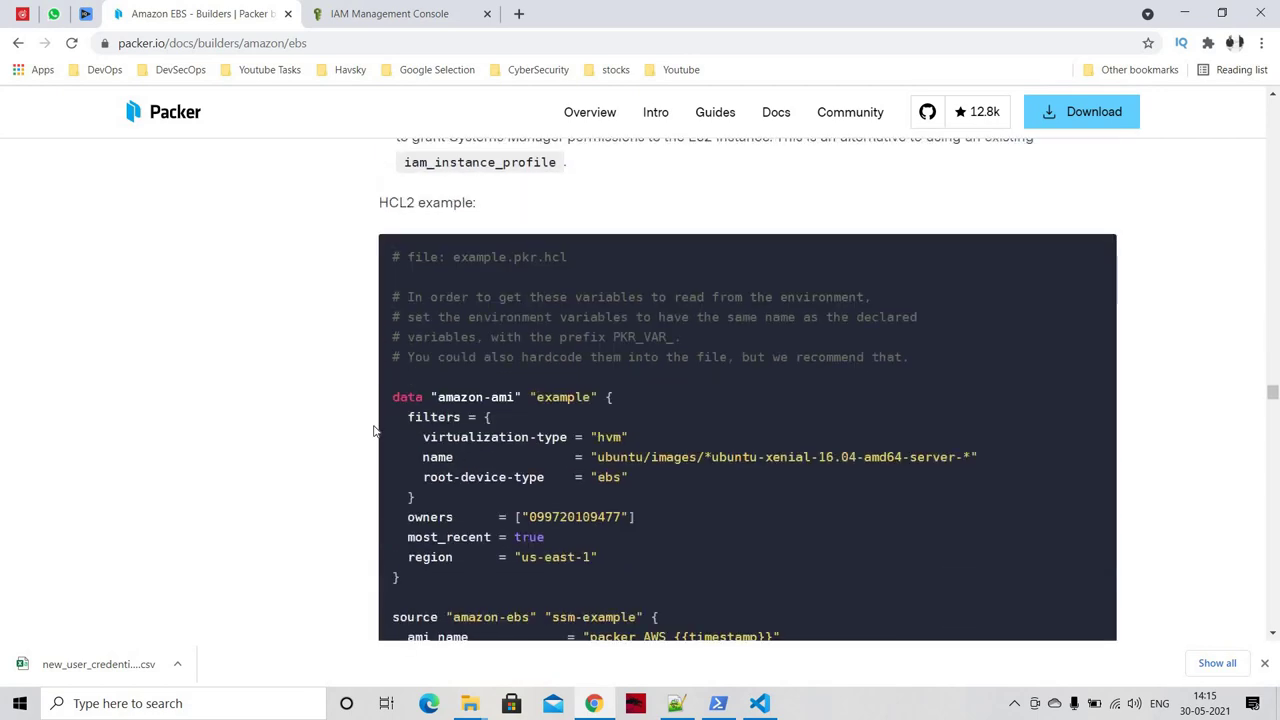
scroll(374, 431, down, 7)
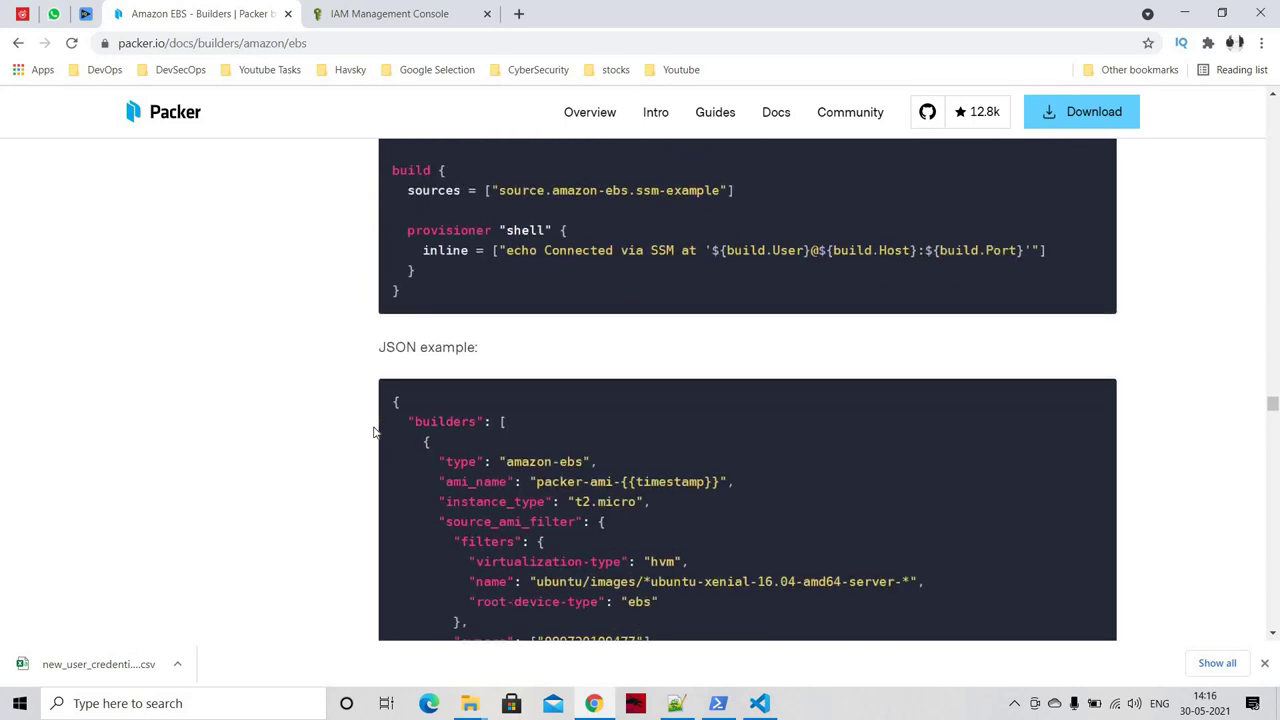
scroll(374, 431, down, 3)
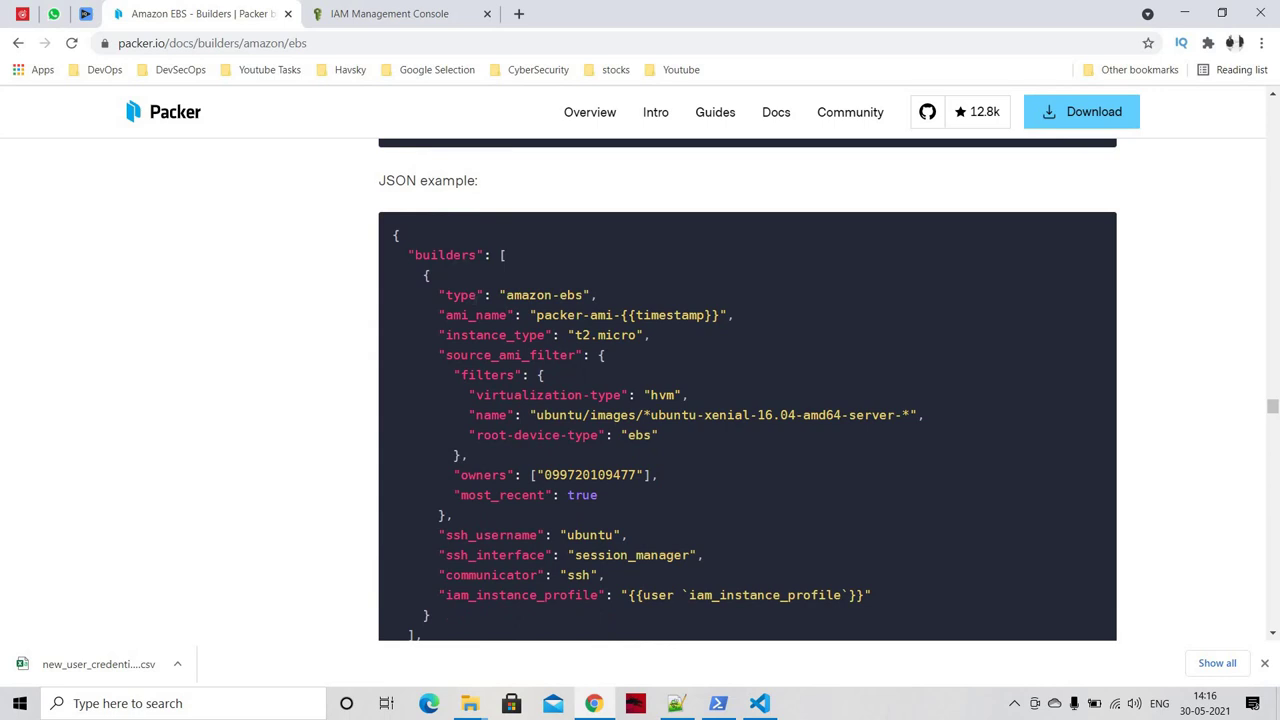
drag(405, 255, 534, 263)
click(501, 284)
key(alt+Tab)
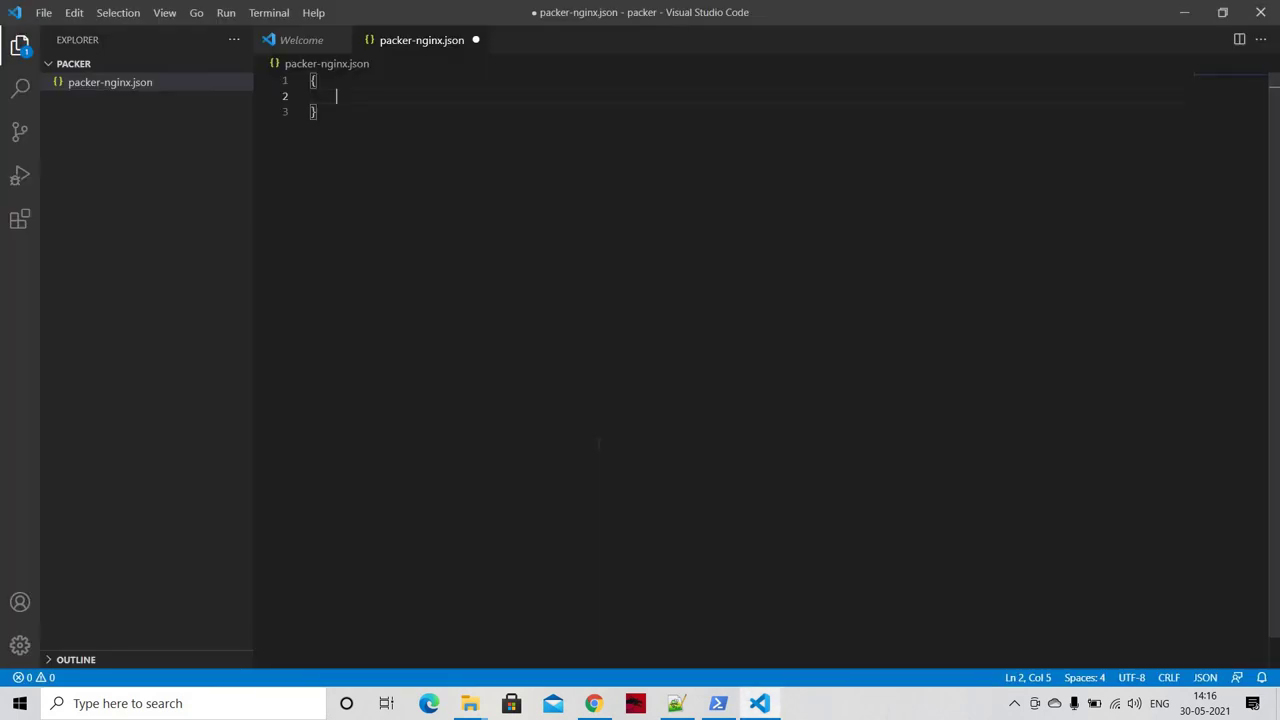
text(builders)
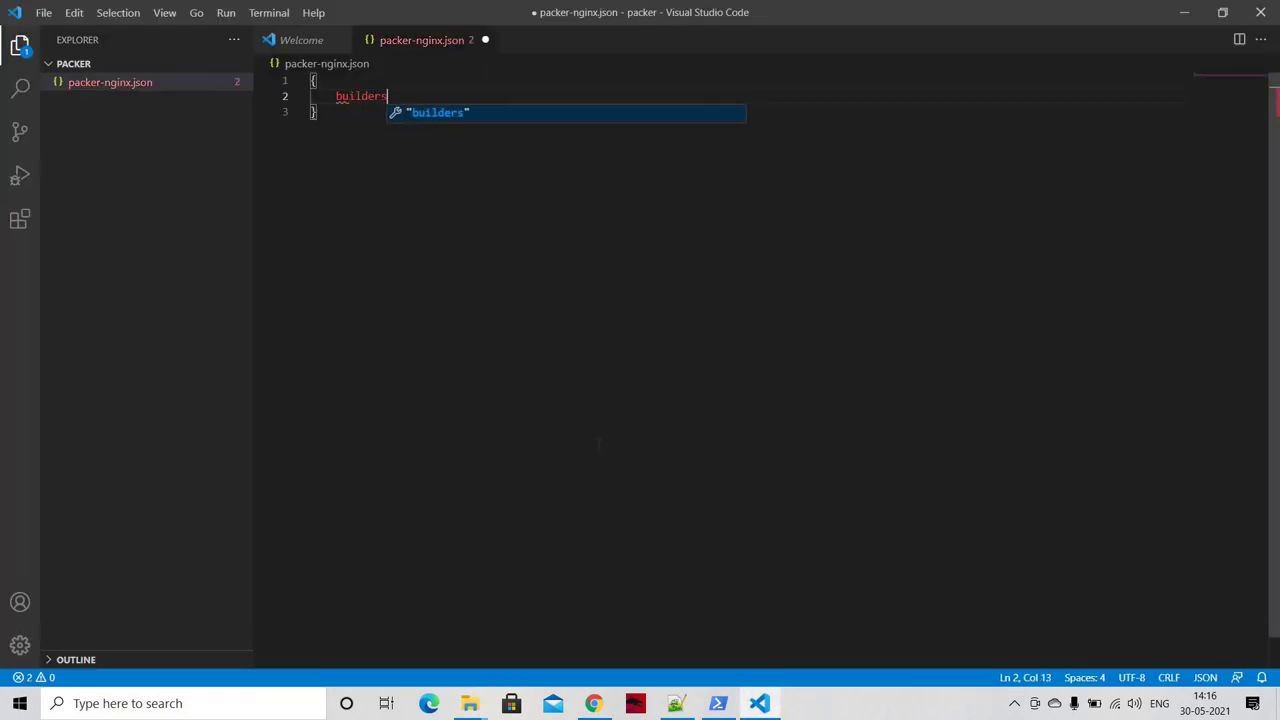
key(Escape)
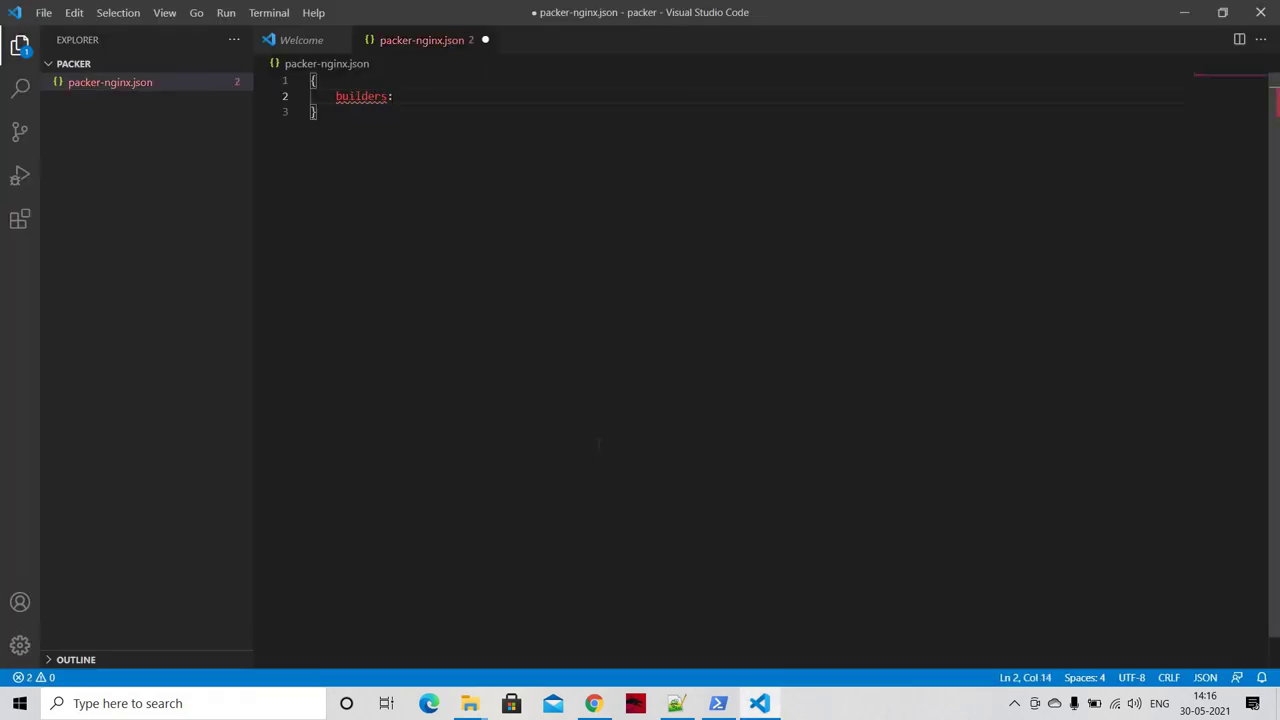
key(alt+Tab)
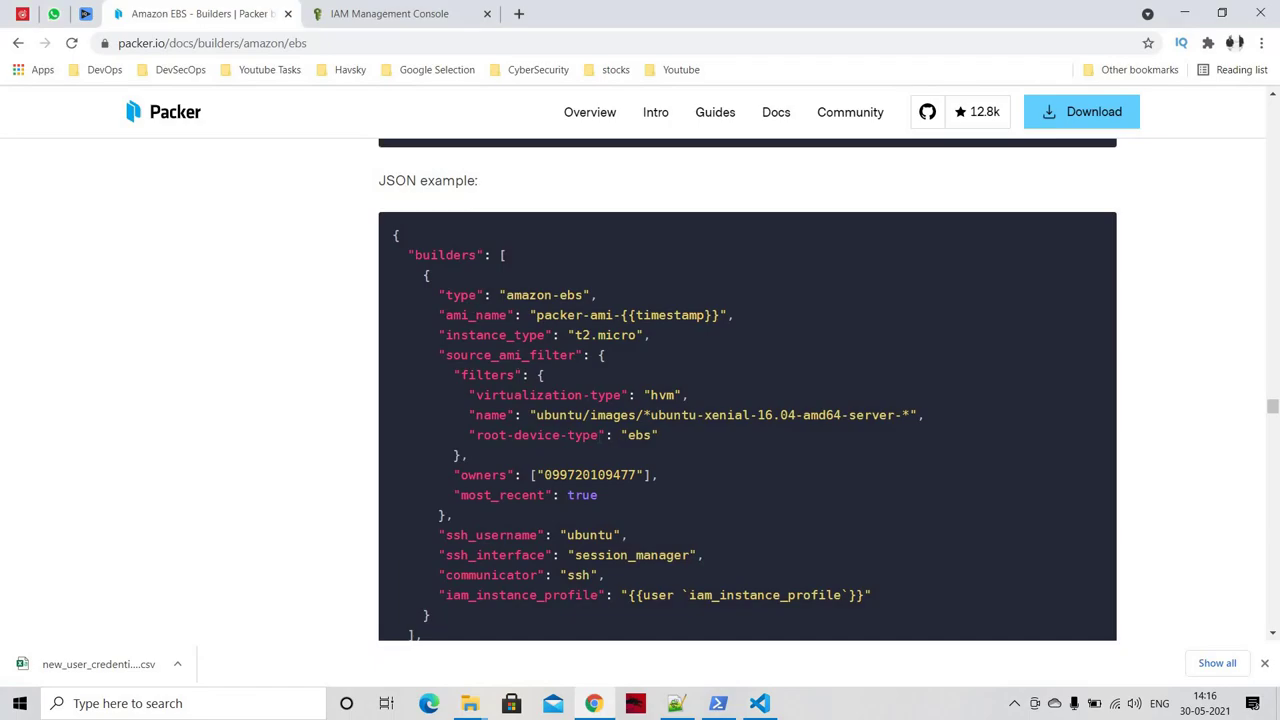
key(alt+Tab)
text(":)
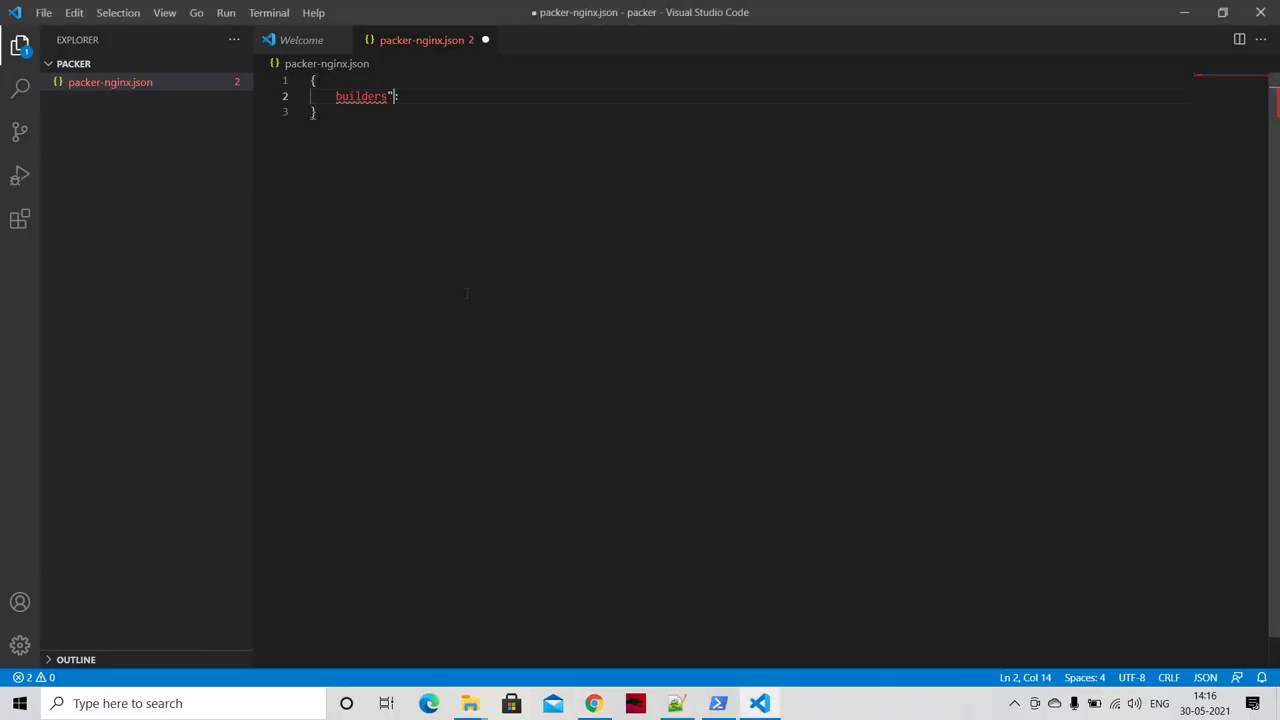
key(Left)
key(Left)
key(Left)
key(BackSpace)
key(BackSpace)
key(BackSpace)
key(BackSpace)
key(BackSpace)
key(BackSpace)
key(BackSpace)
key(BackSpace)
key(BackSpace)
key(BackSpace)
Step: Copy the JSON example from "builders" through the "instance_type": "t2.micro" line and paste it inside the braces of packer-nginx.json in Visual Studio Code
key(alt+Tab)
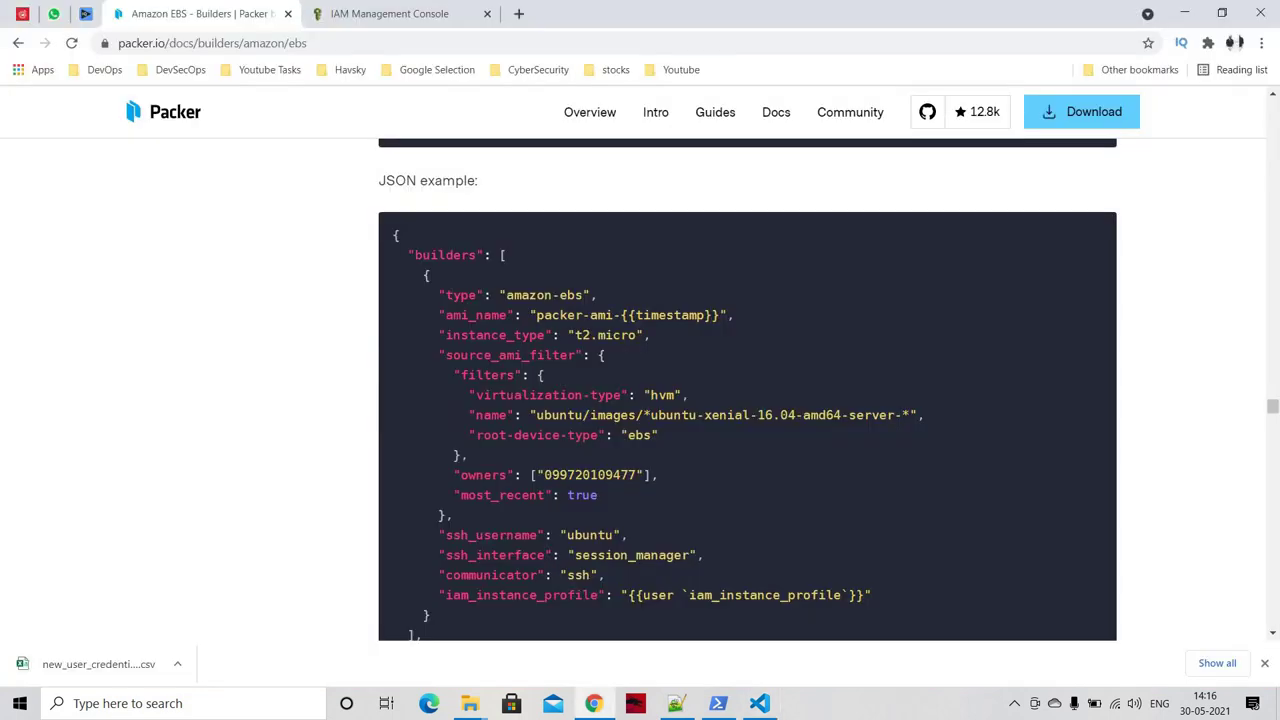
drag(408, 255, 735, 335)
key(ctrl+c)
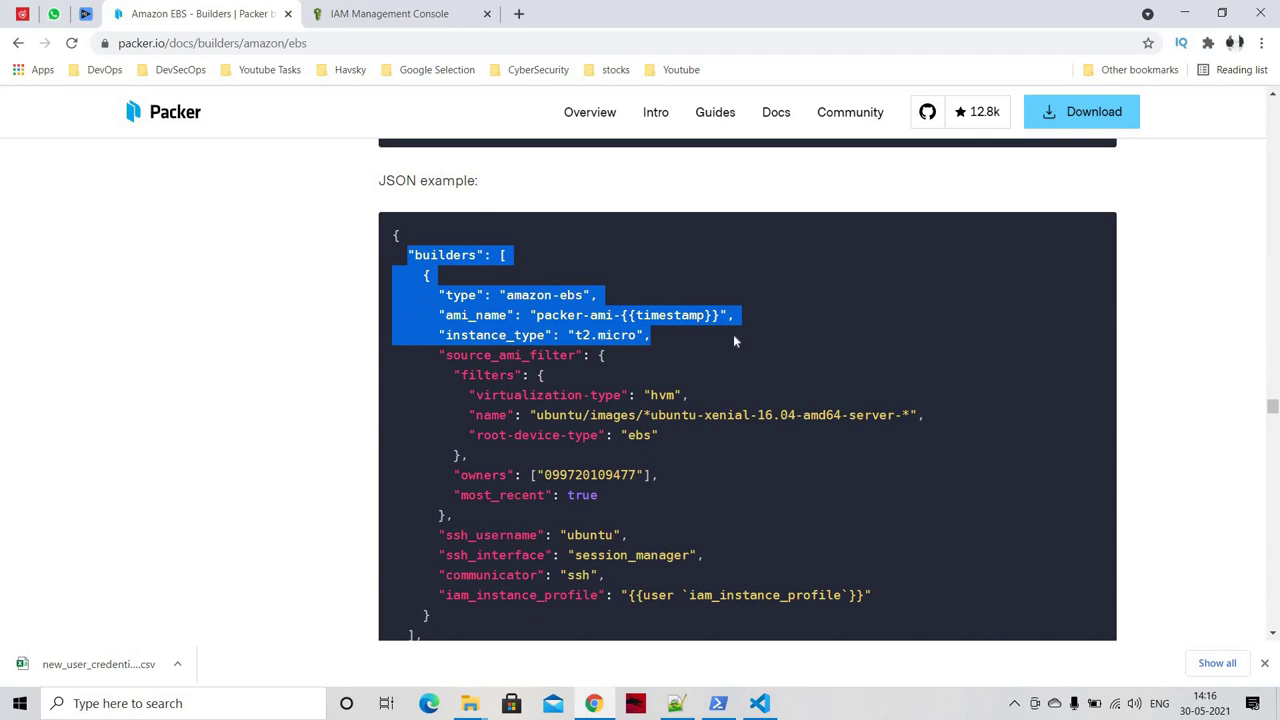
key(alt+Tab)
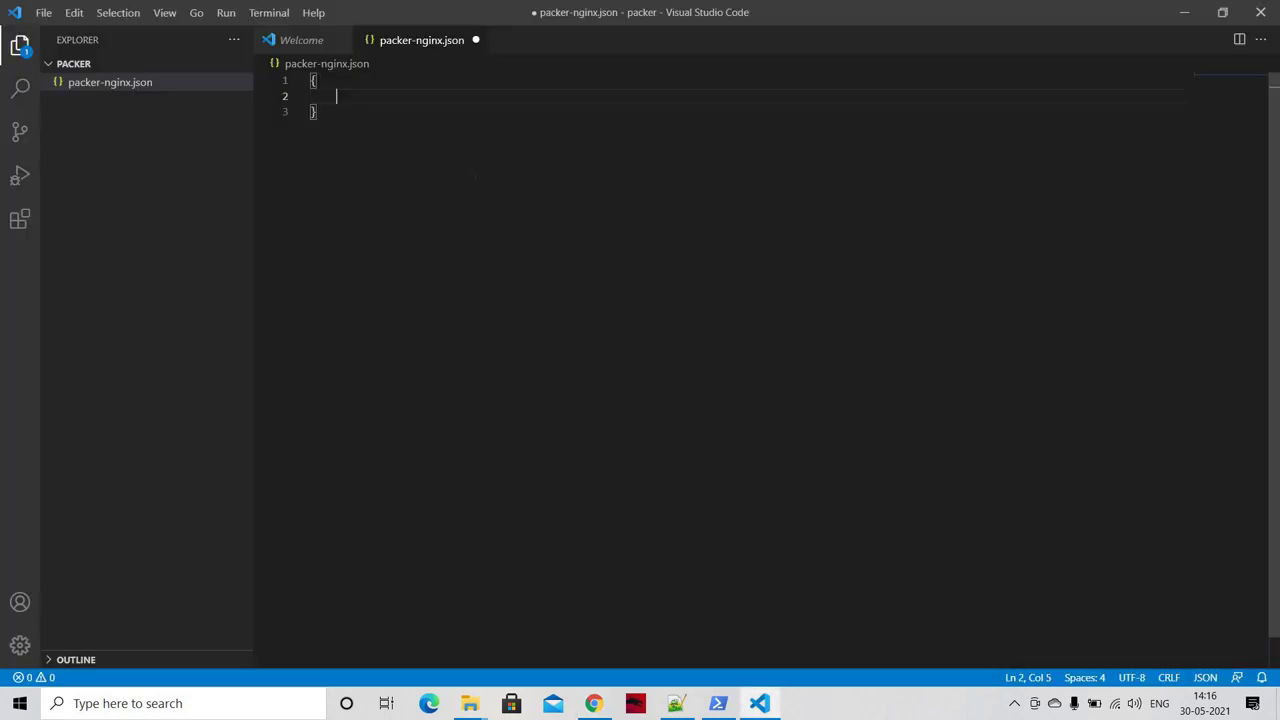
key(ctrl+v)
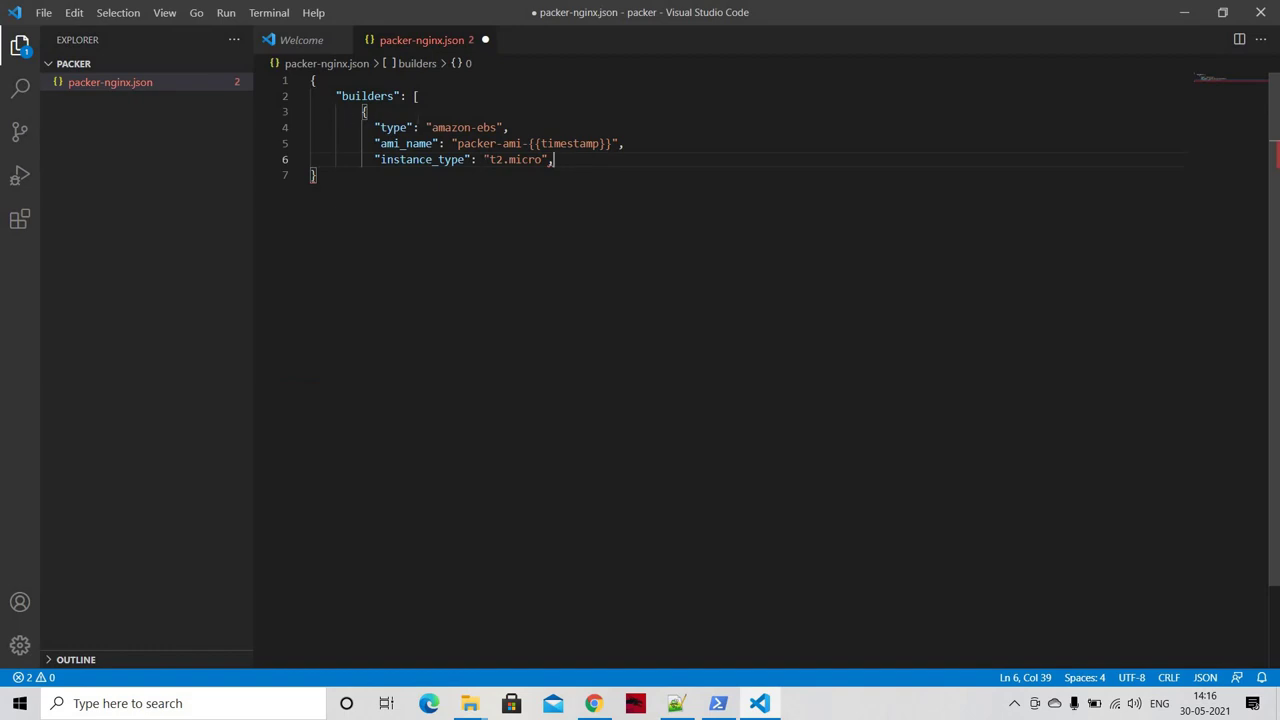
Step: Review the builders key and its type, ami_name and instance_type entries in packer-nginx.json
drag(395, 96, 341, 96)
click(462, 97)
drag(380, 128, 492, 128)
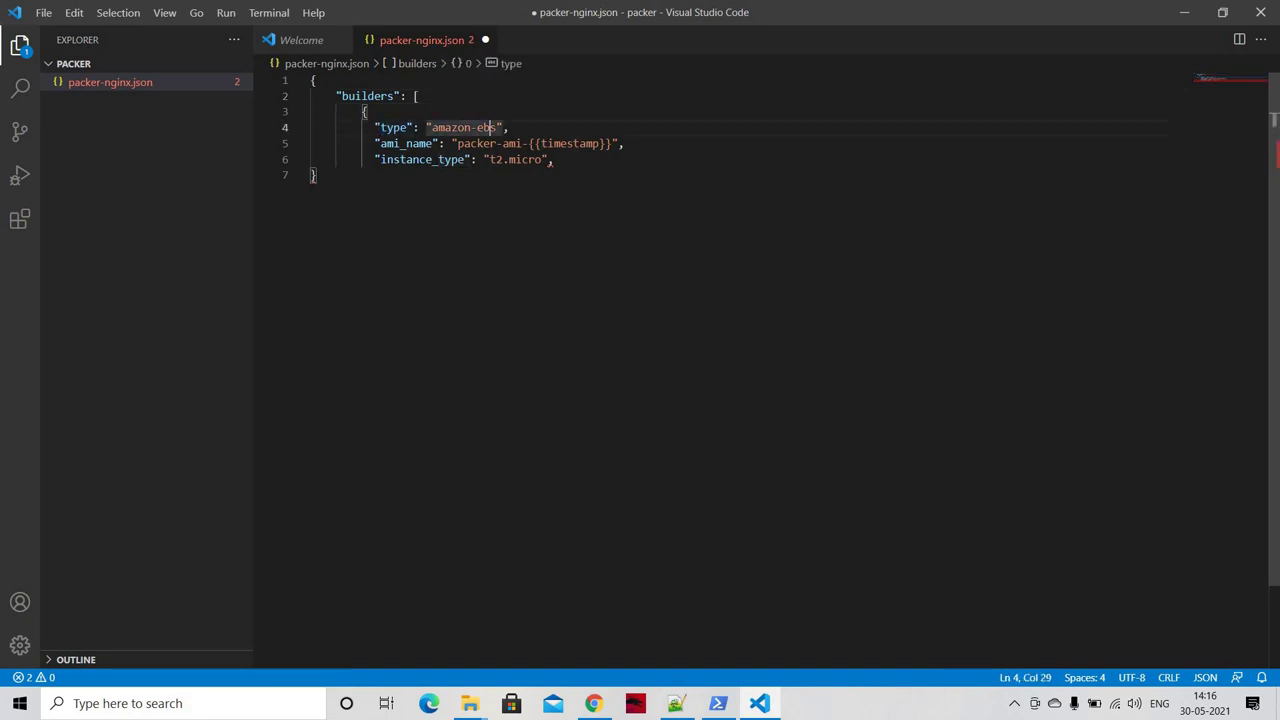
click(510, 128)
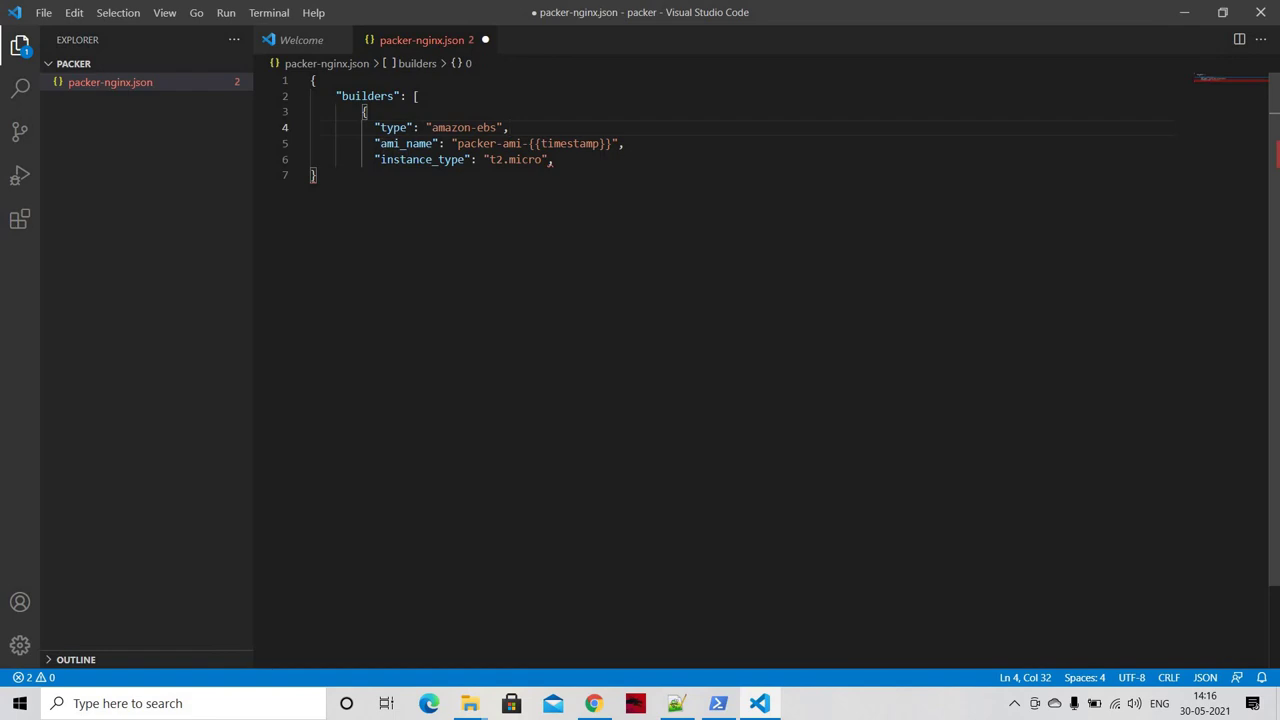
double_click(405, 143)
click(457, 143)
drag(457, 143, 614, 144)
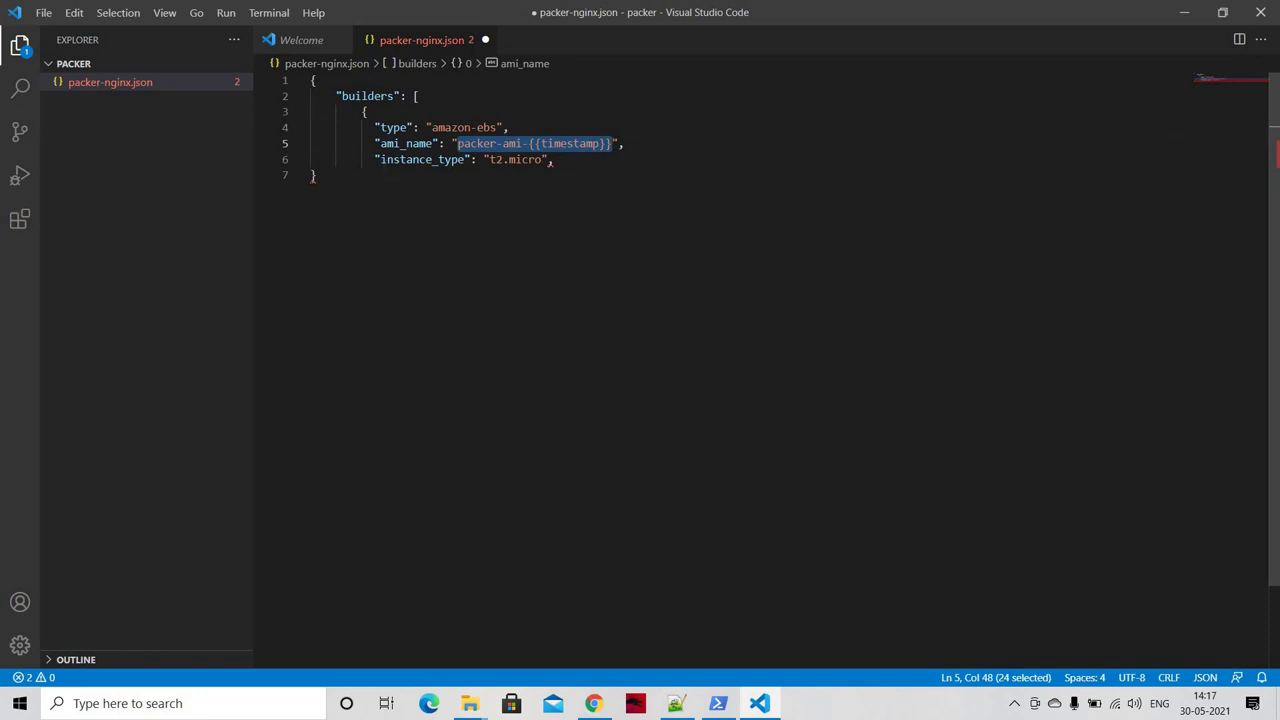
drag(380, 160, 466, 160)
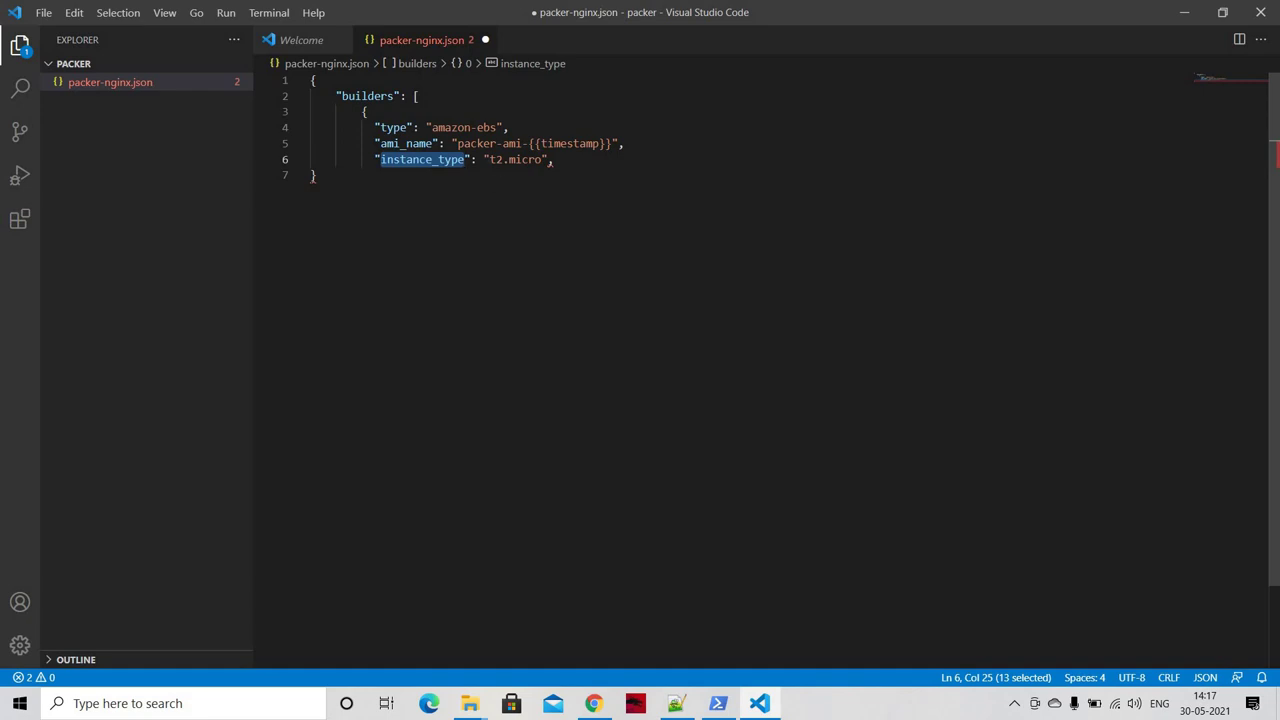
drag(489, 160, 543, 160)
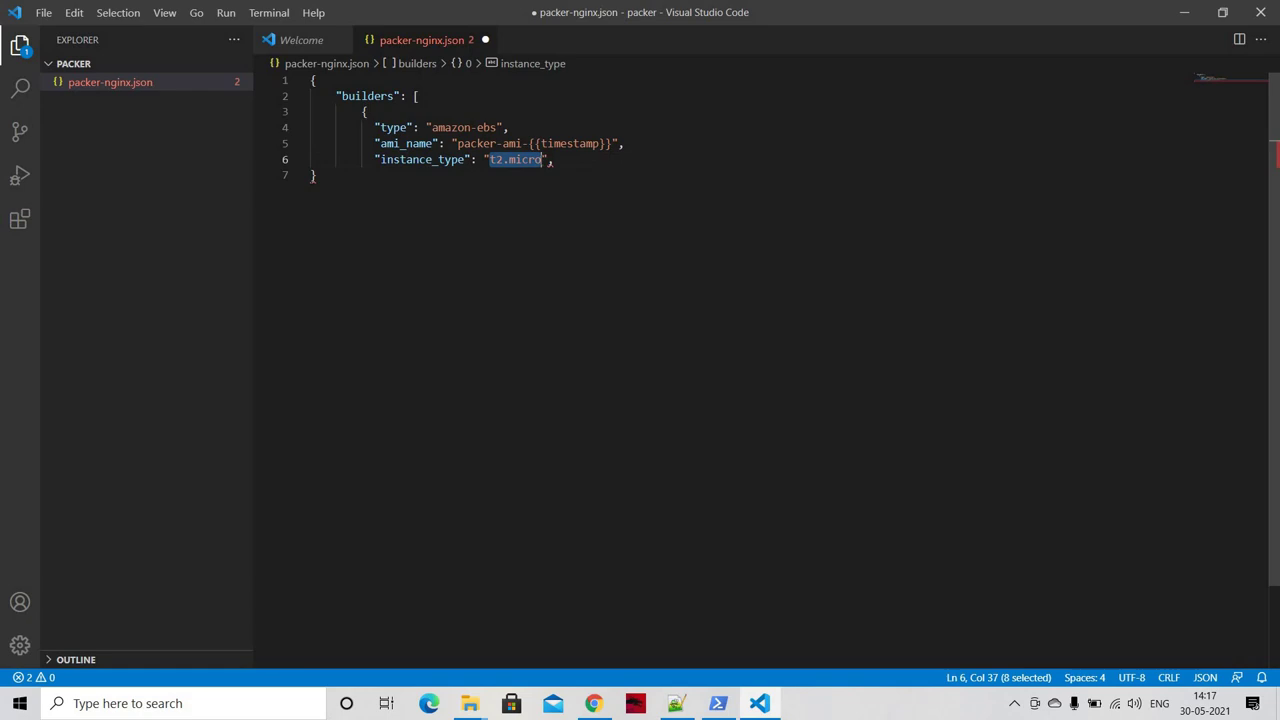
click(553, 160)
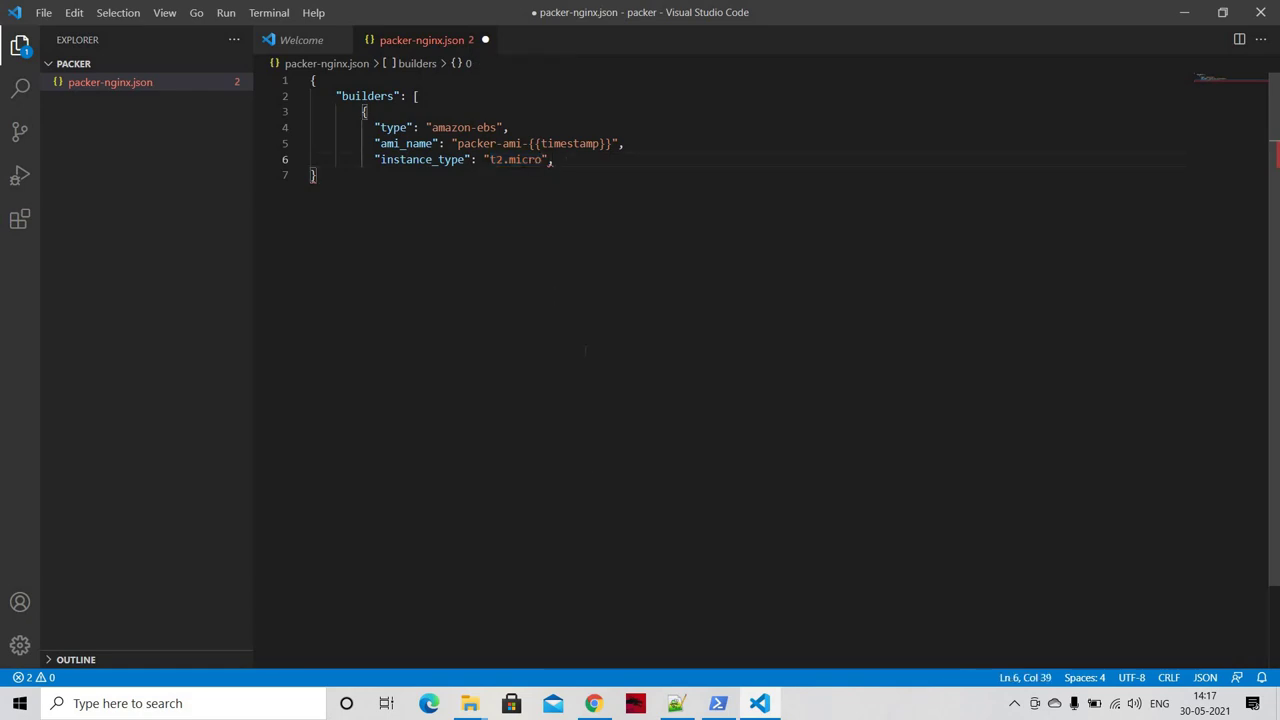
Step: Switch to Chrome and examine the rest of the Amazon EBS JSON example, including its source_ami_filter block and the lines after it
click(600, 705)
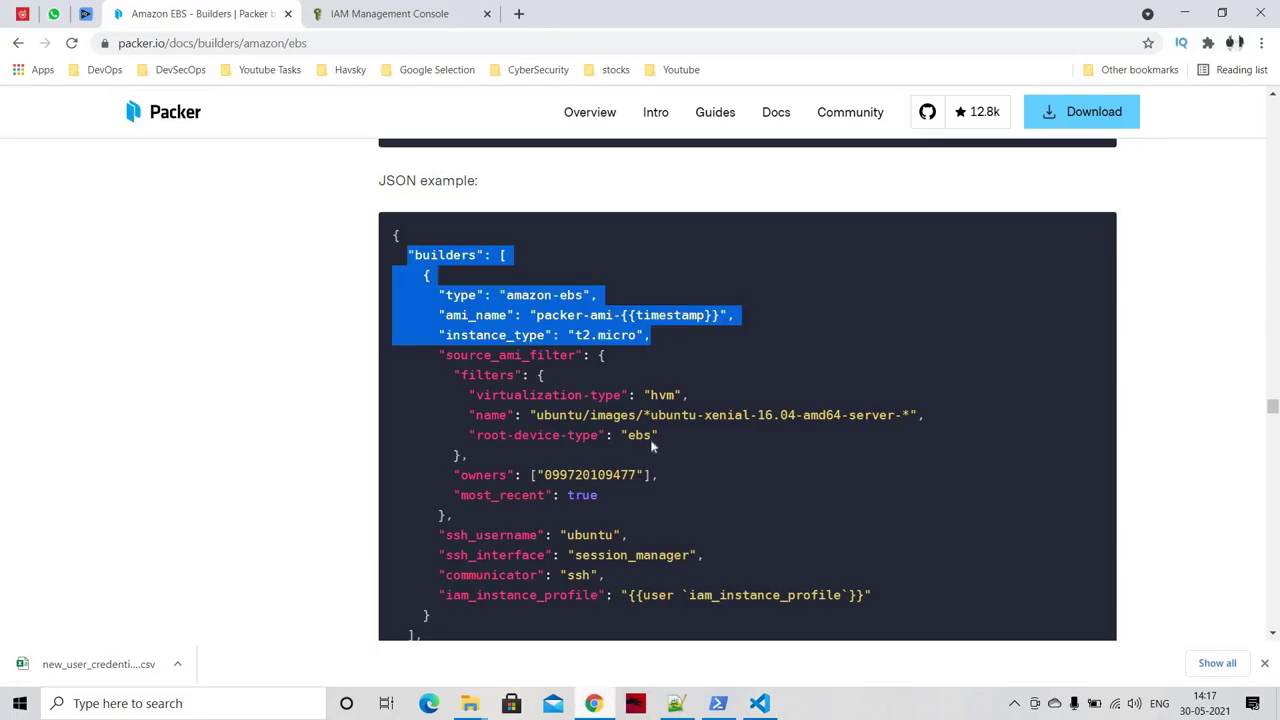
click(676, 354)
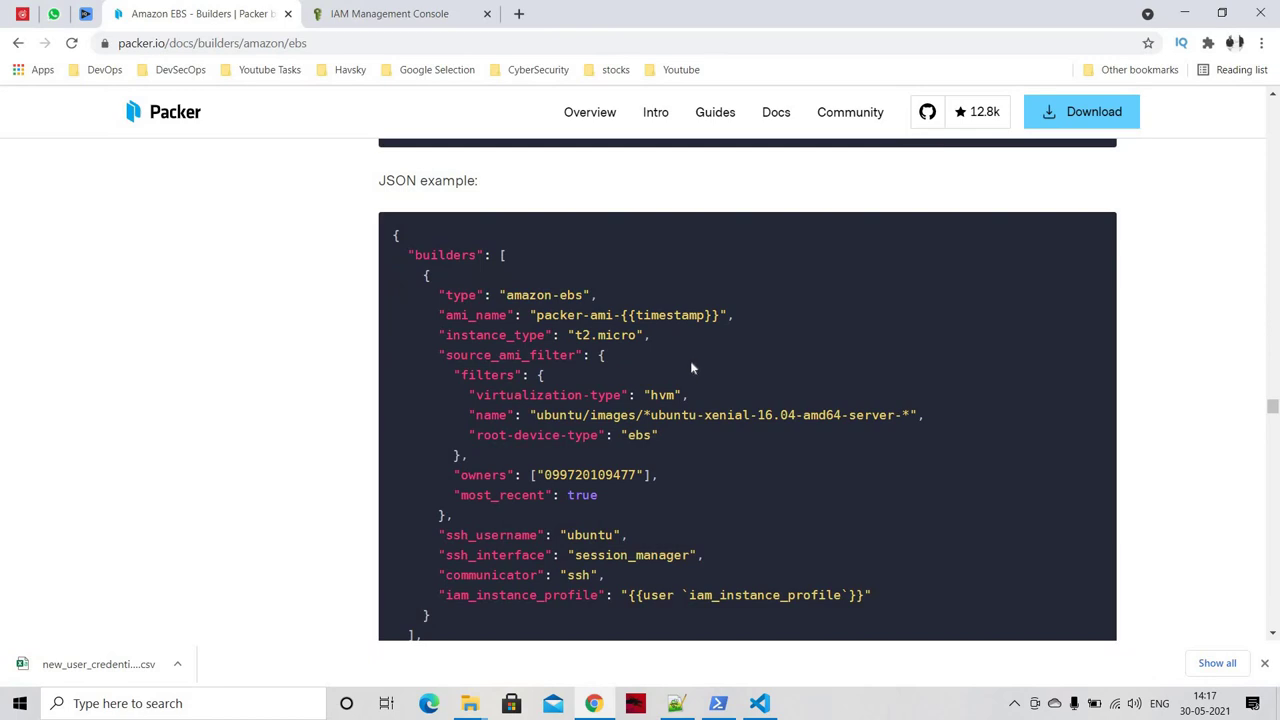
scroll(695, 373, down, 1)
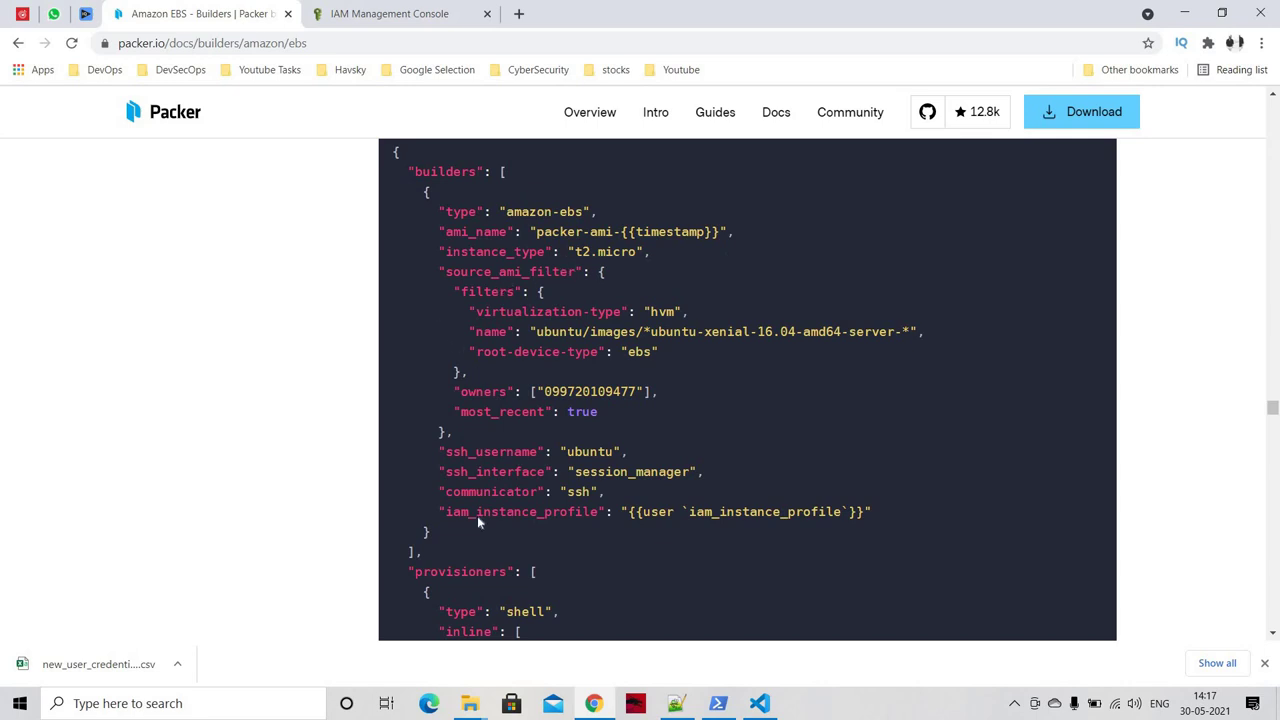
scroll(477, 516, down, 2)
scroll(500, 484, up, 2)
drag(445, 272, 665, 366)
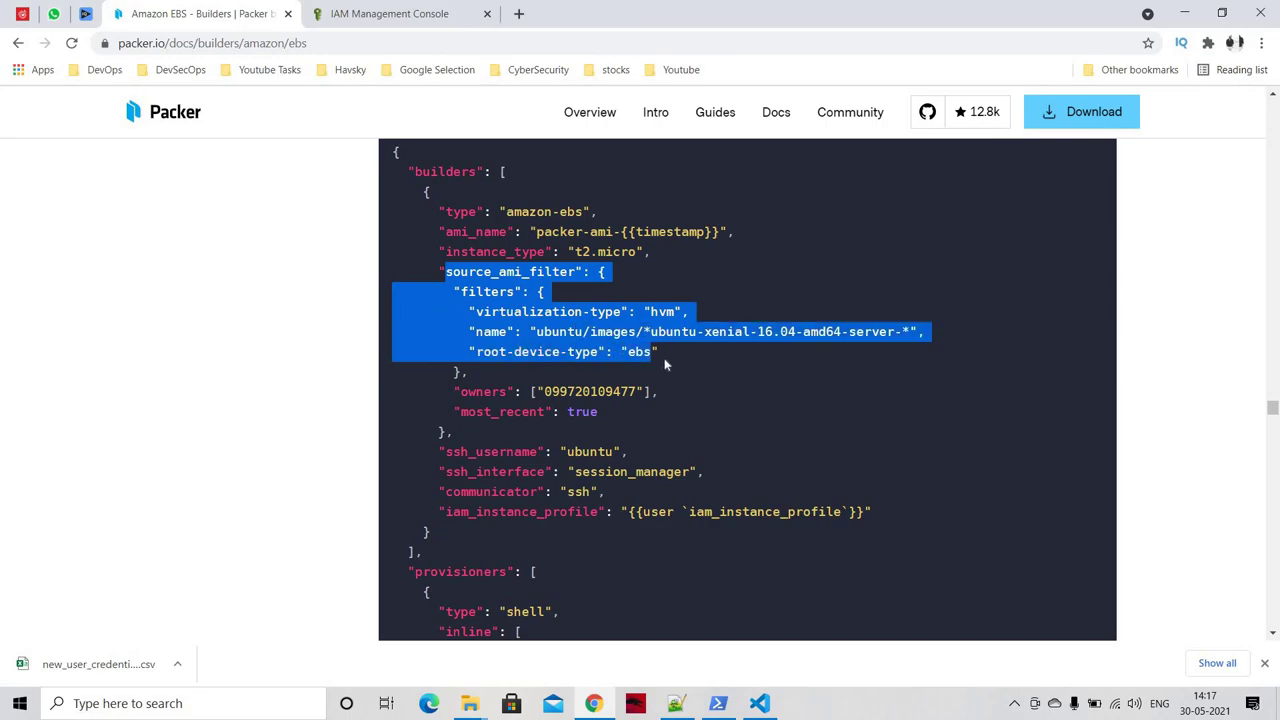
click(665, 366)
Step: In Visual Studio Code, add a "source_ami" key with an empty string value below the instance_type line of packer-nginx.json
key(alt+Tab)
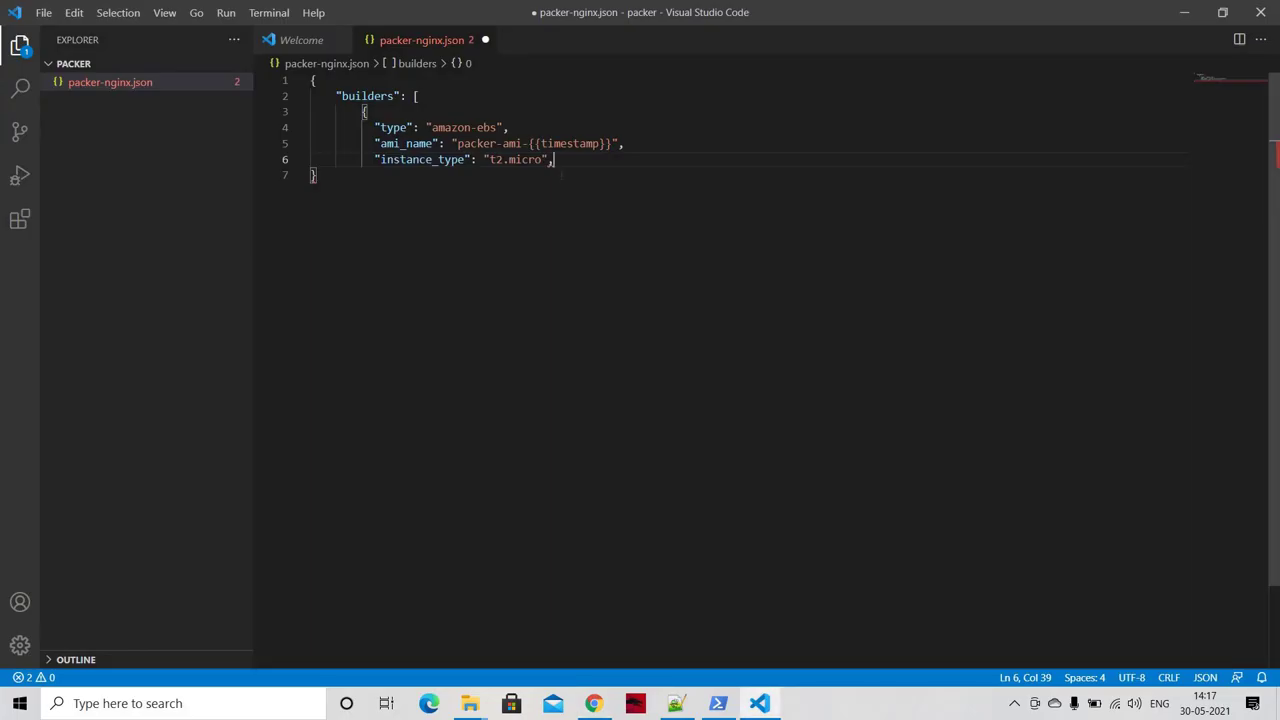
key(Return)
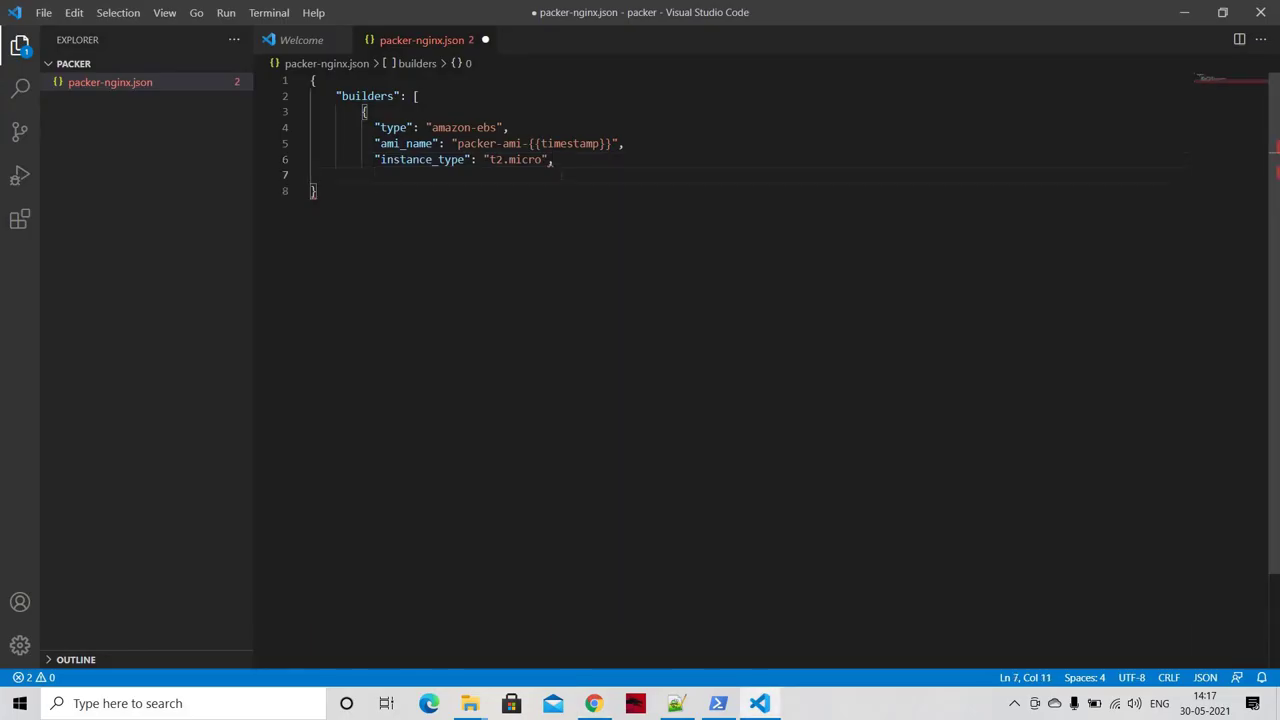
text("source_ami"")
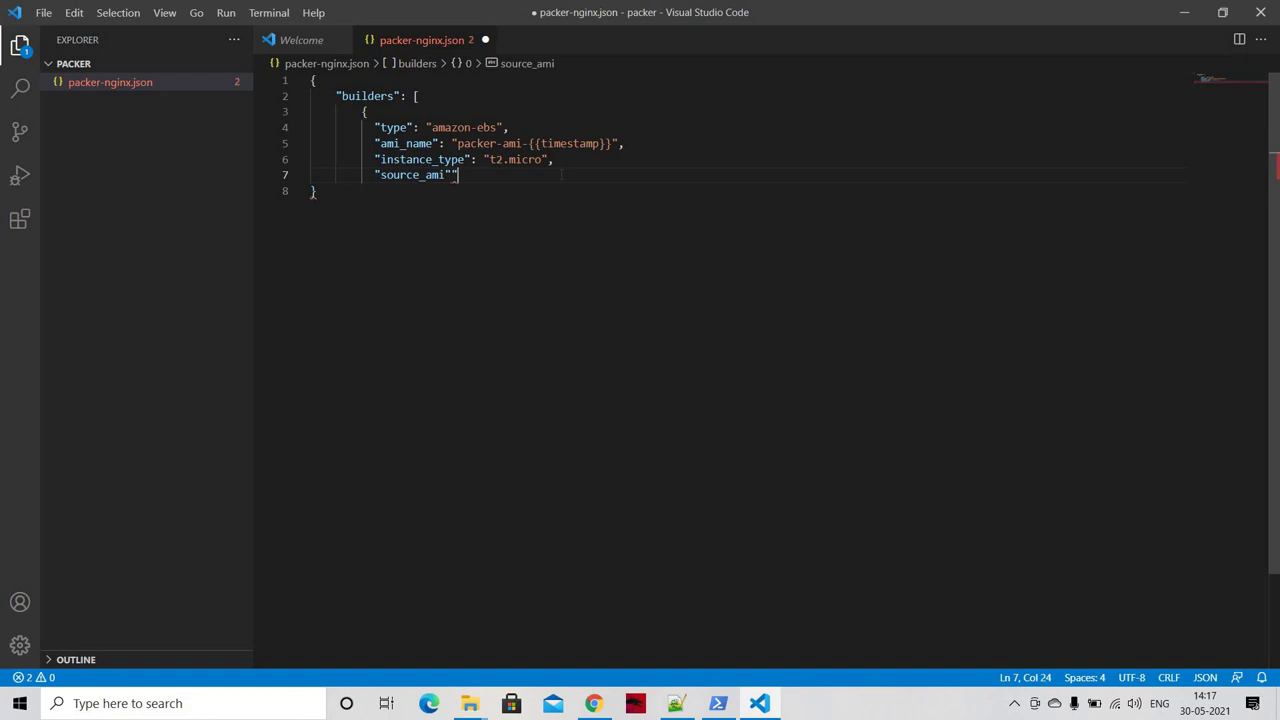
key(BackSpace)
text(: "")
Step: Switch to the AWS console in Chrome, go to the EC2 running instances and start the launch instance wizard
click(594, 703)
click(383, 12)
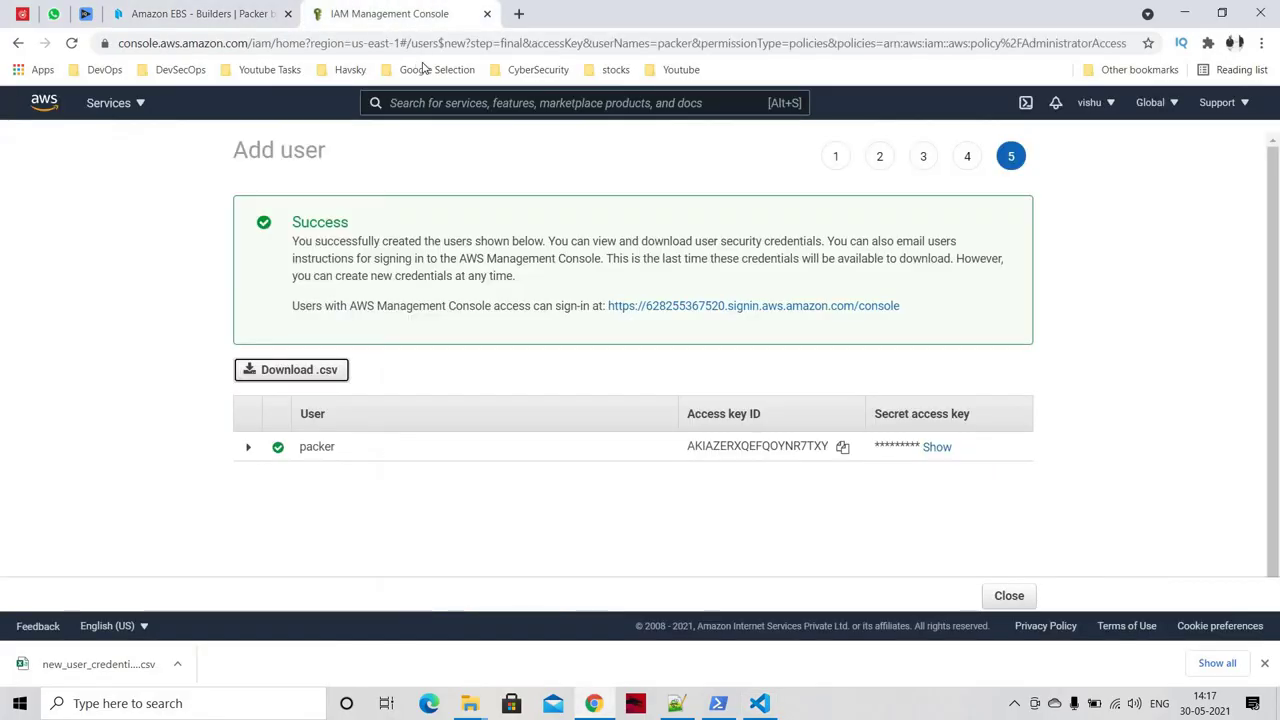
click(123, 114)
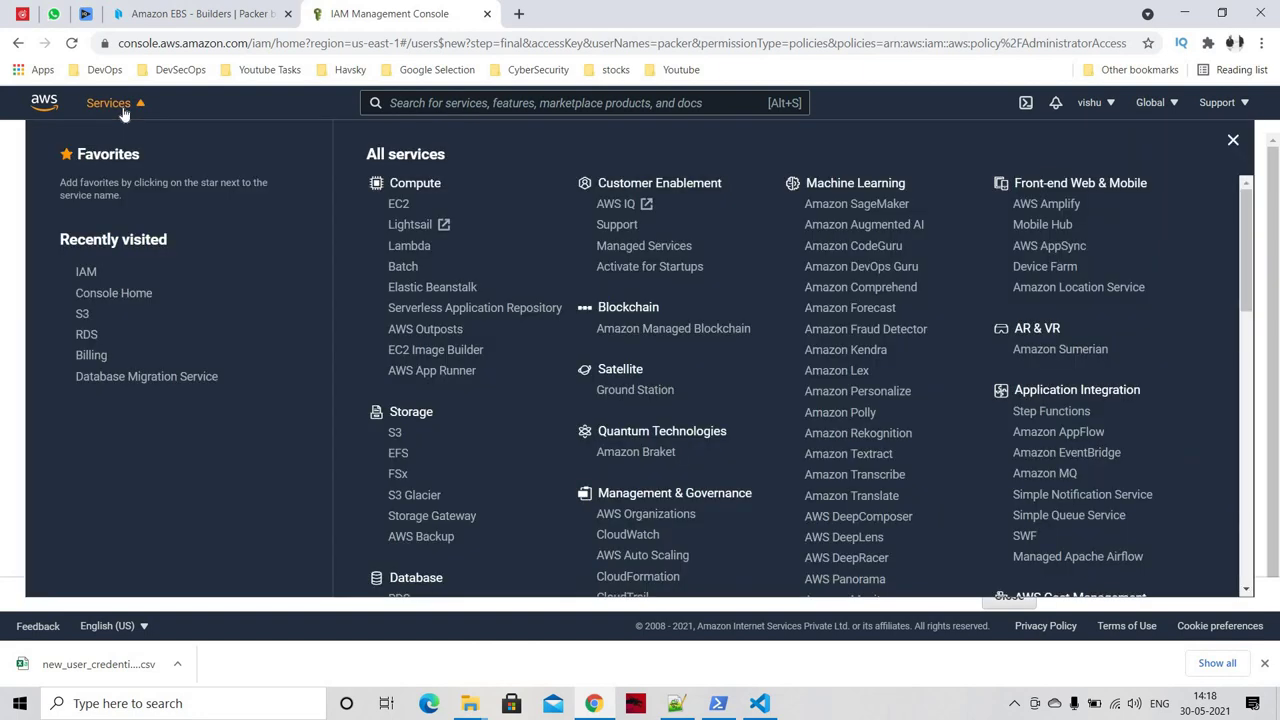
click(396, 204)
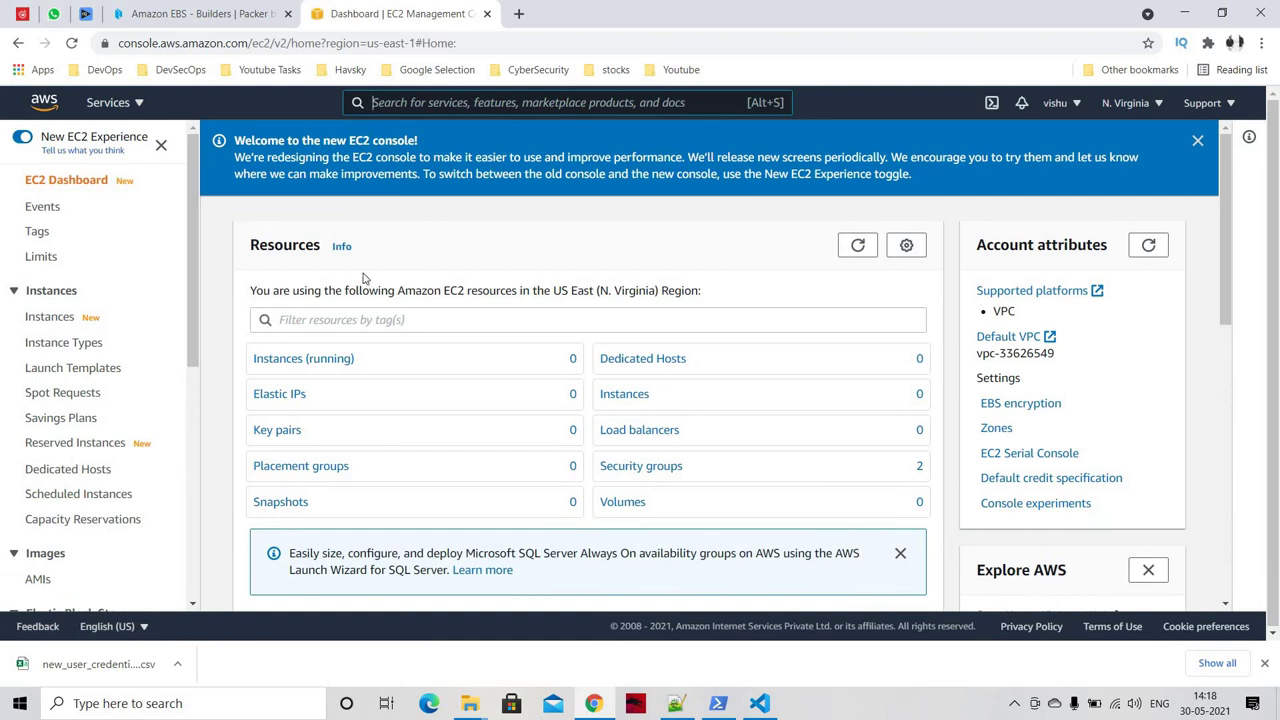
click(330, 358)
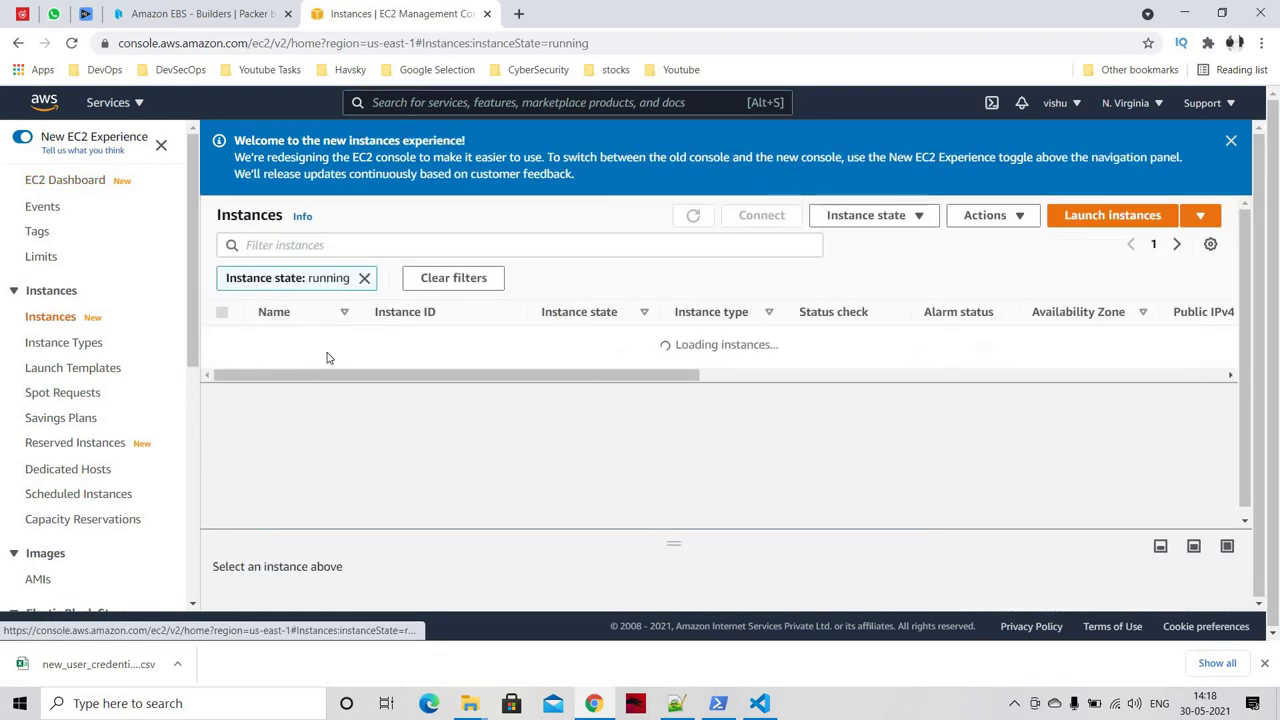
click(1100, 215)
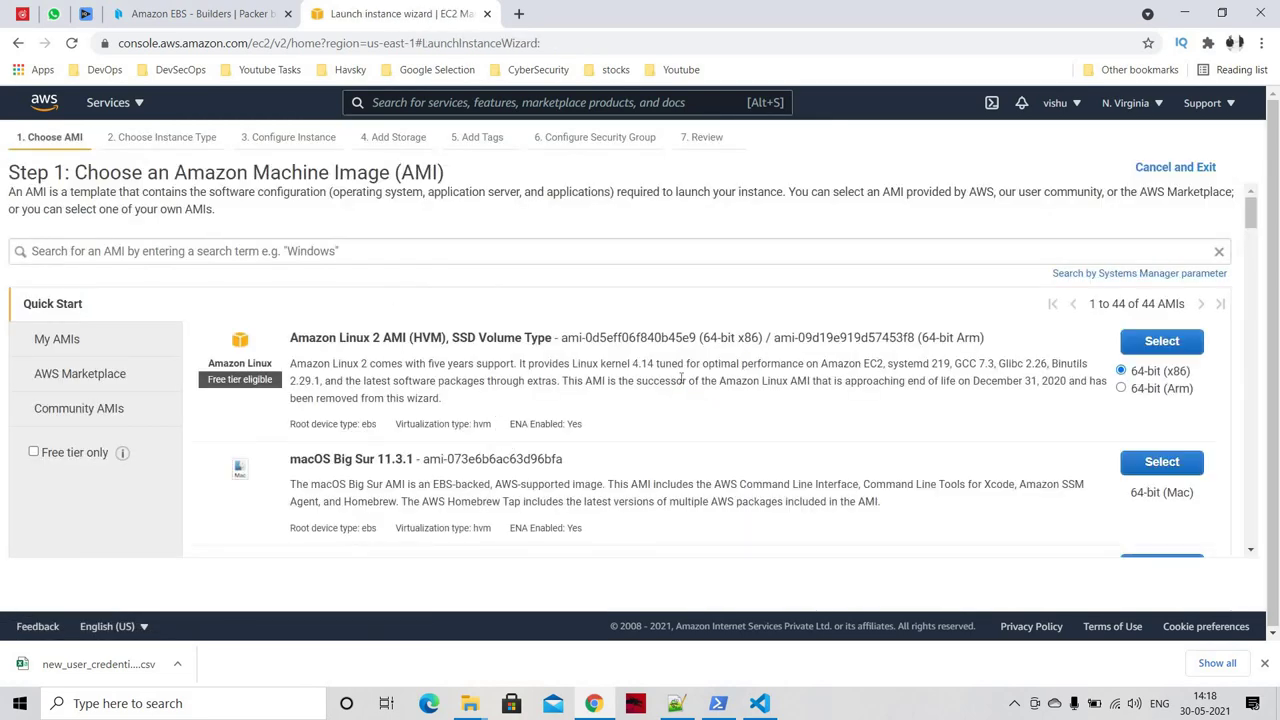
Step: Copy the 64-bit x86 AMI ID of Ubuntu Server 20.04 LTS, ami-09e67e426f25ce0d7, and paste it as the source_ami value in Visual Studio Code
scroll(397, 432, down, 4)
scroll(669, 456, down, 2)
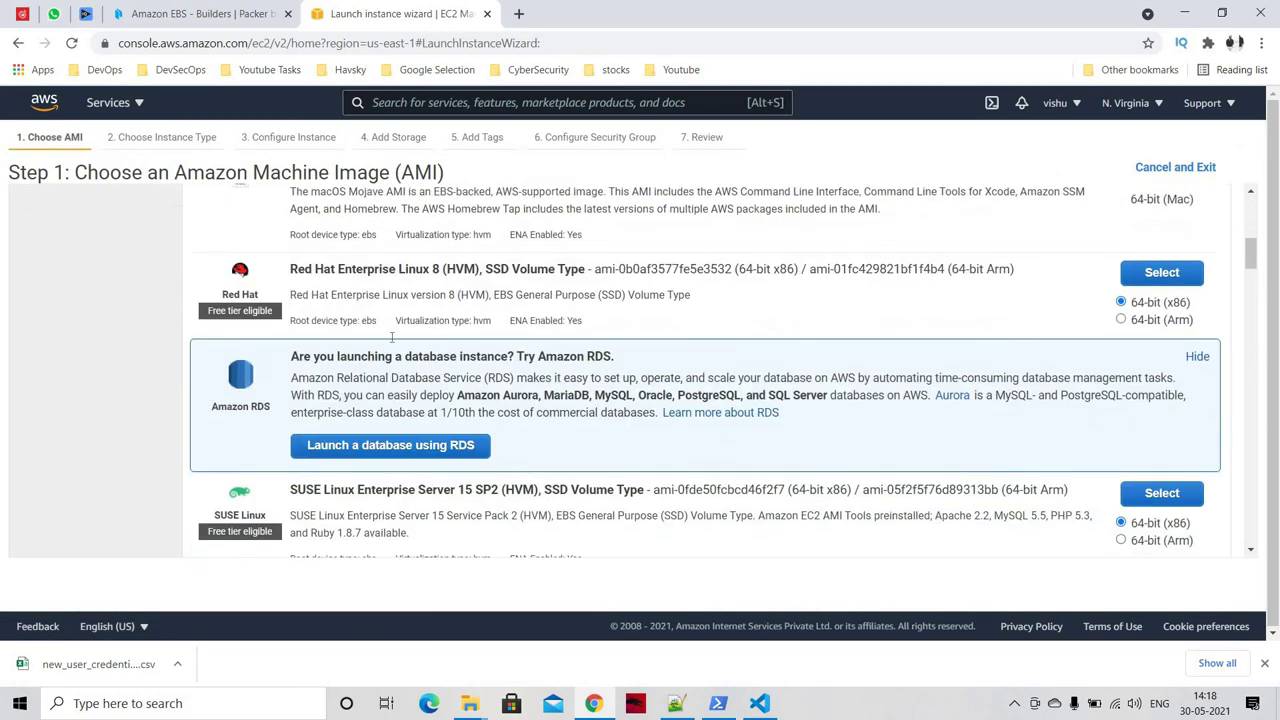
scroll(392, 337, down, 3)
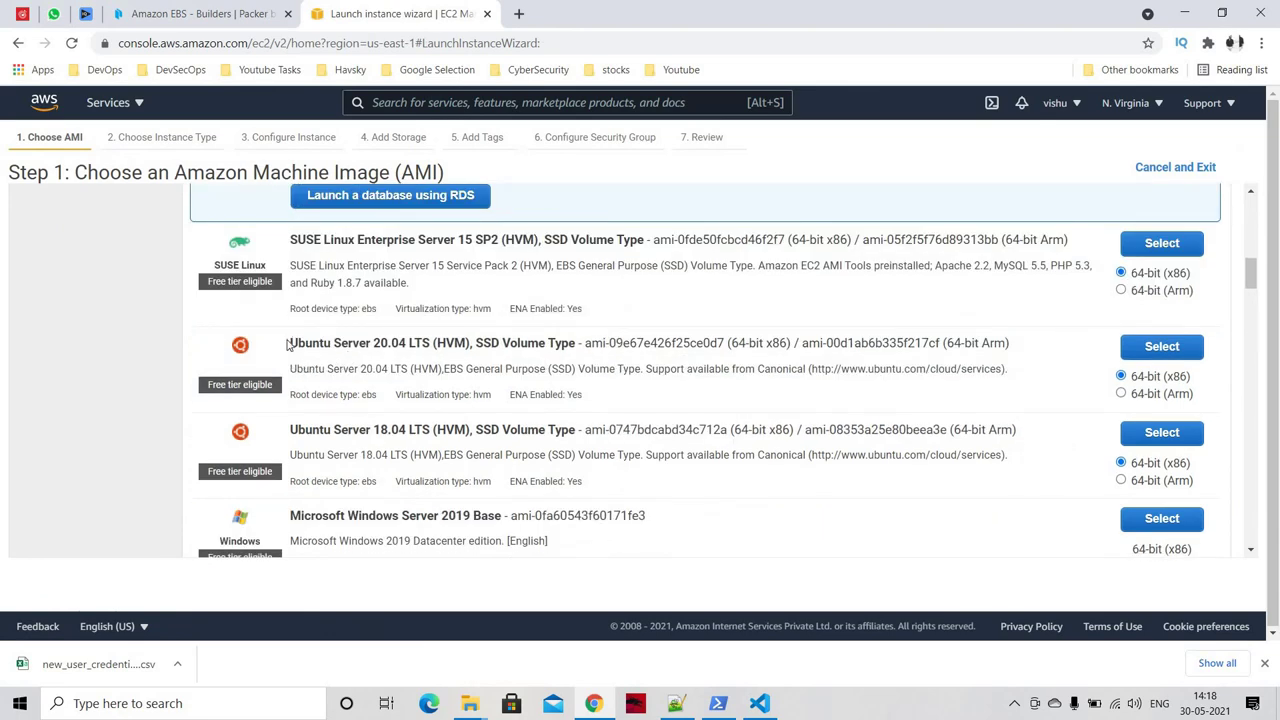
drag(288, 342, 568, 343)
click(567, 343)
drag(720, 340, 725, 343)
key(ctrl+c)
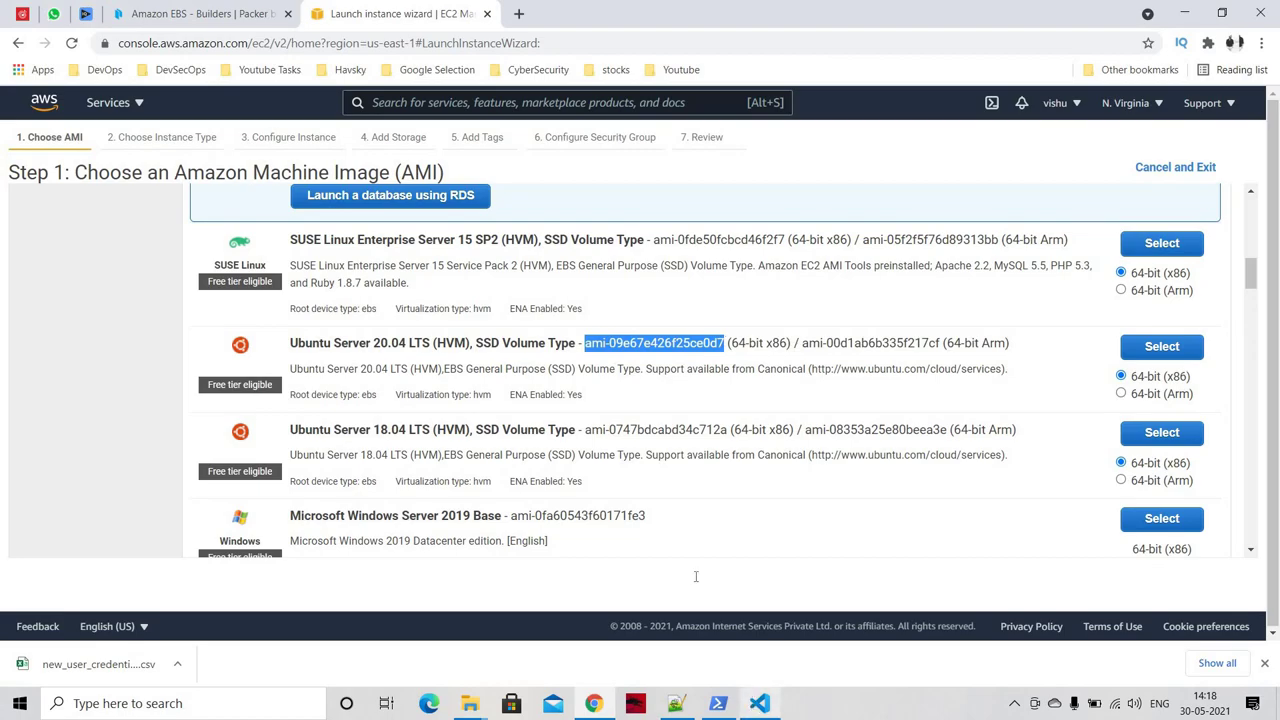
click(758, 704)
key(ctrl+v)
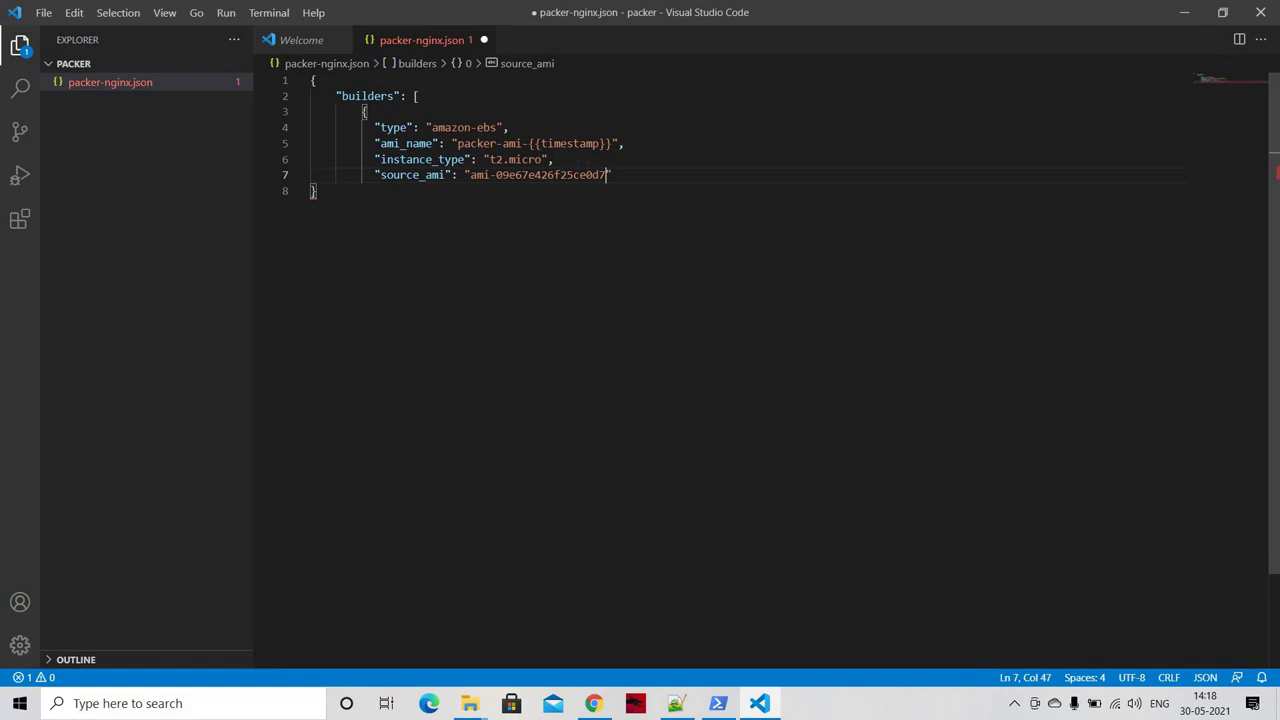
Step: Change the ami_name value to "packer-nginx", without the timestamp placeholder
click(522, 143)
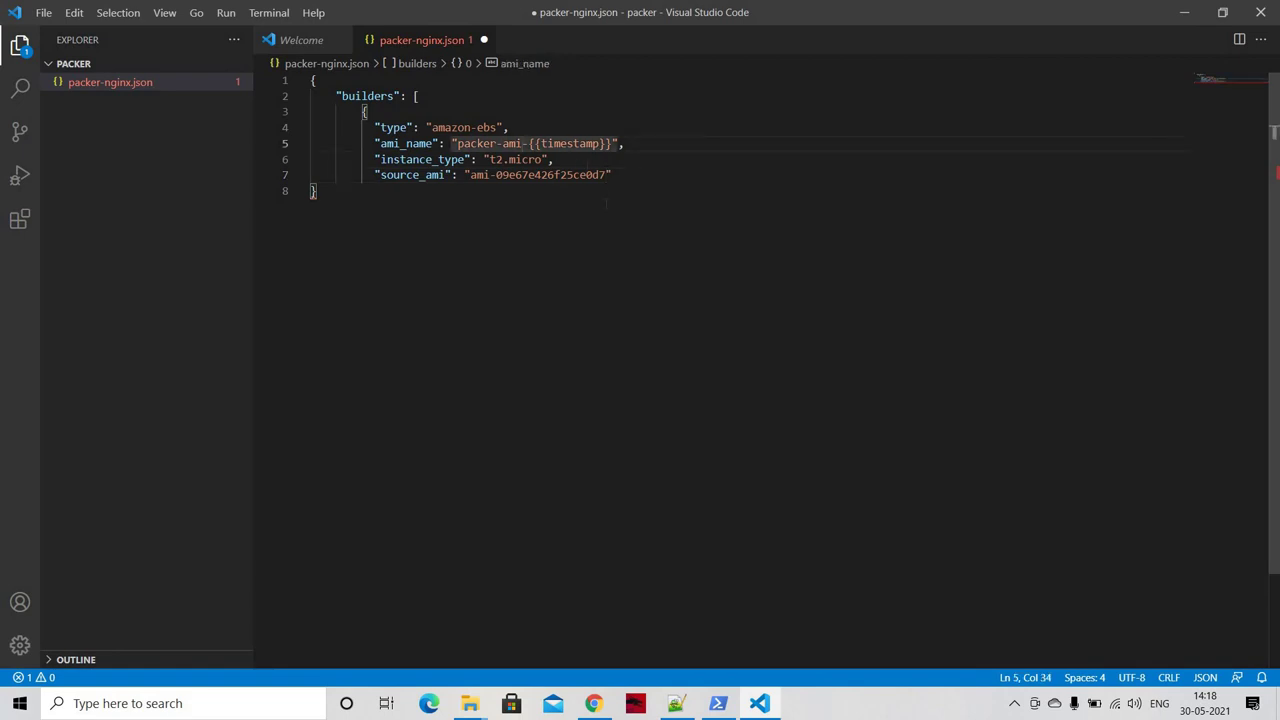
key(BackSpace)
key(BackSpace)
key(BackSpace)
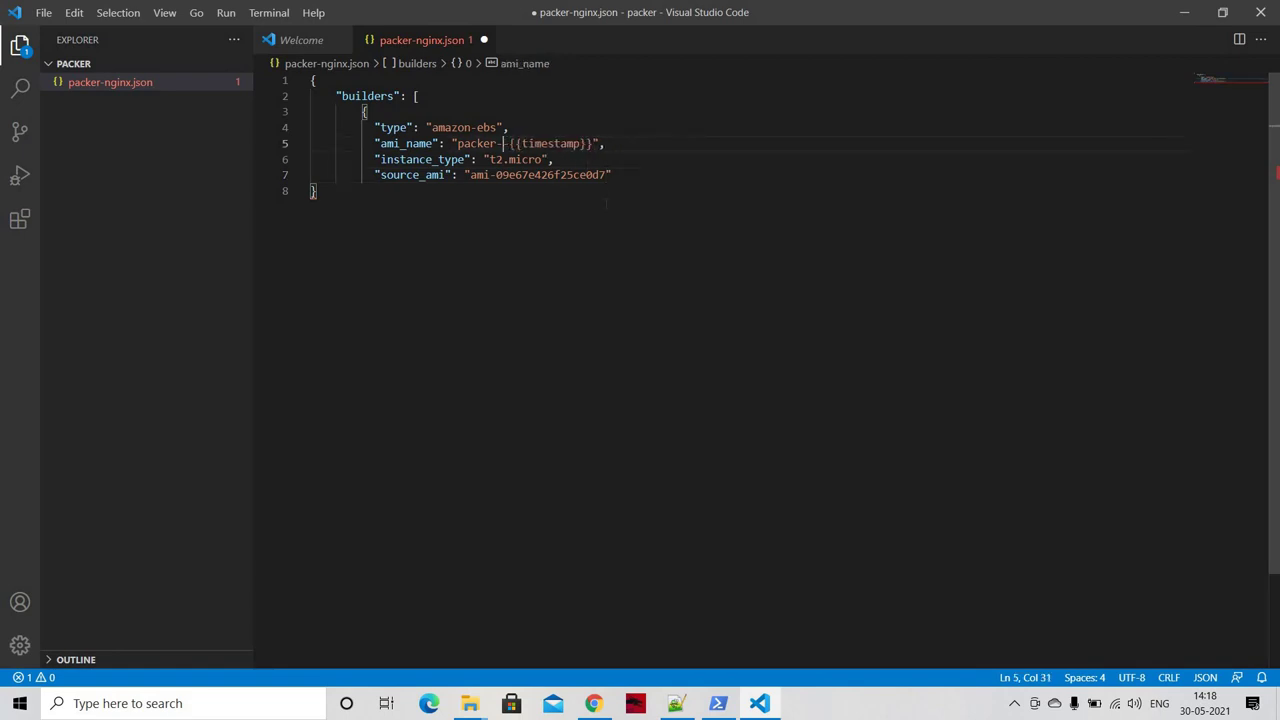
text(nginx-)
click(624, 143)
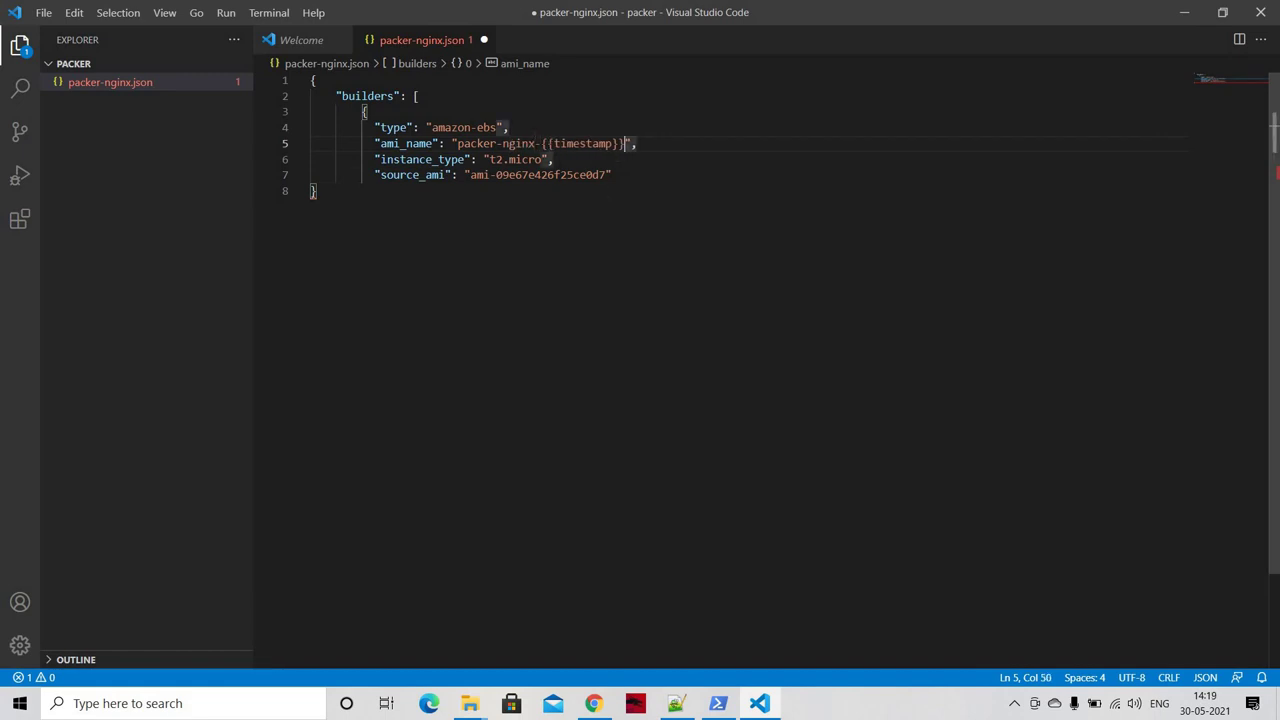
key(BackSpace)
key(BackSpace)
key(BackSpace)
key(BackSpace)
key(BackSpace)
key(BackSpace)
key(BackSpace)
key(BackSpace)
key(BackSpace)
key(BackSpace)
key(BackSpace)
key(BackSpace)
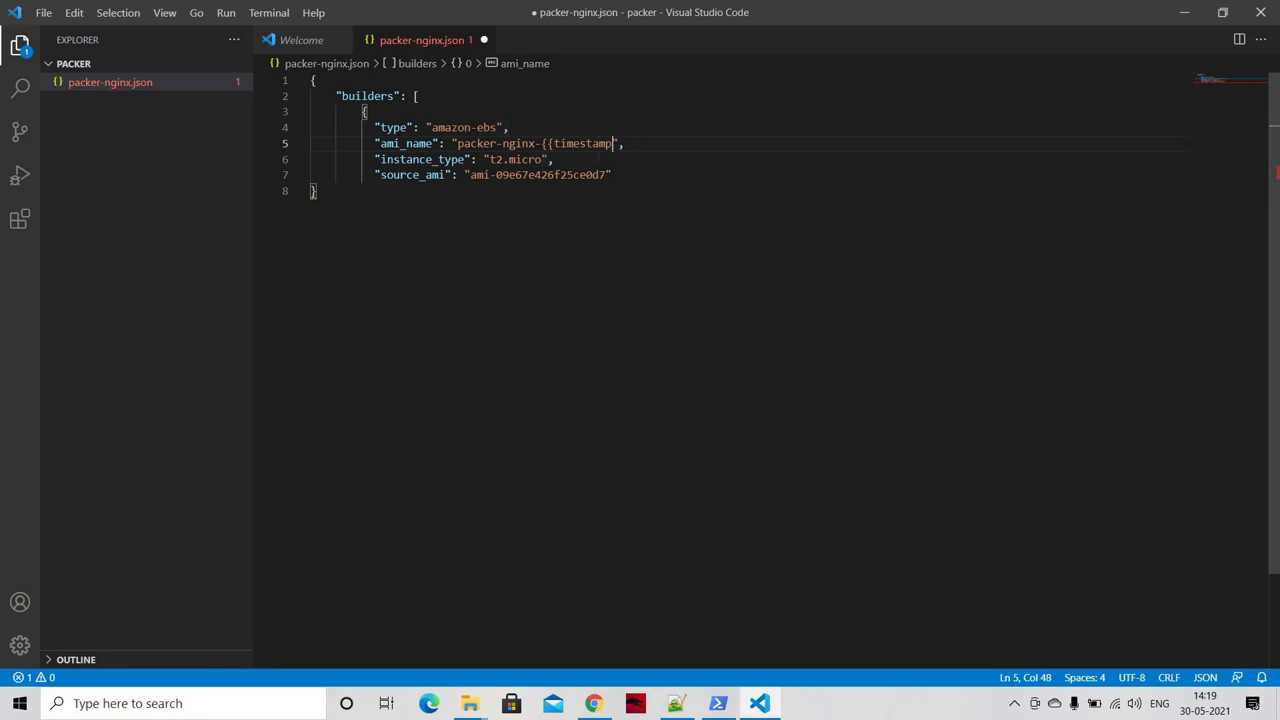
key(BackSpace)
key(BackSpace)
Step: Copy the "ssh_username": "ubuntu" line from Packer's JSON example and paste it below source_ami in packer-nginx.json, adding the separating comma
click(626, 175)
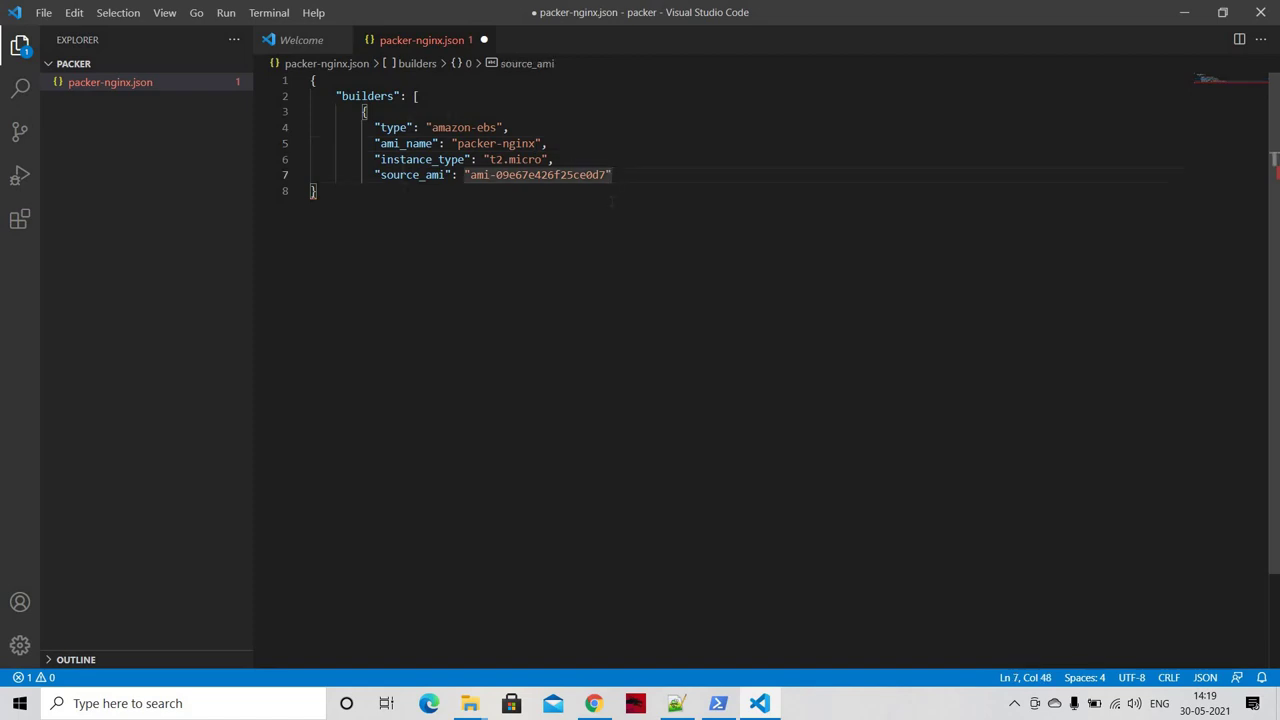
key(alt+Tab)
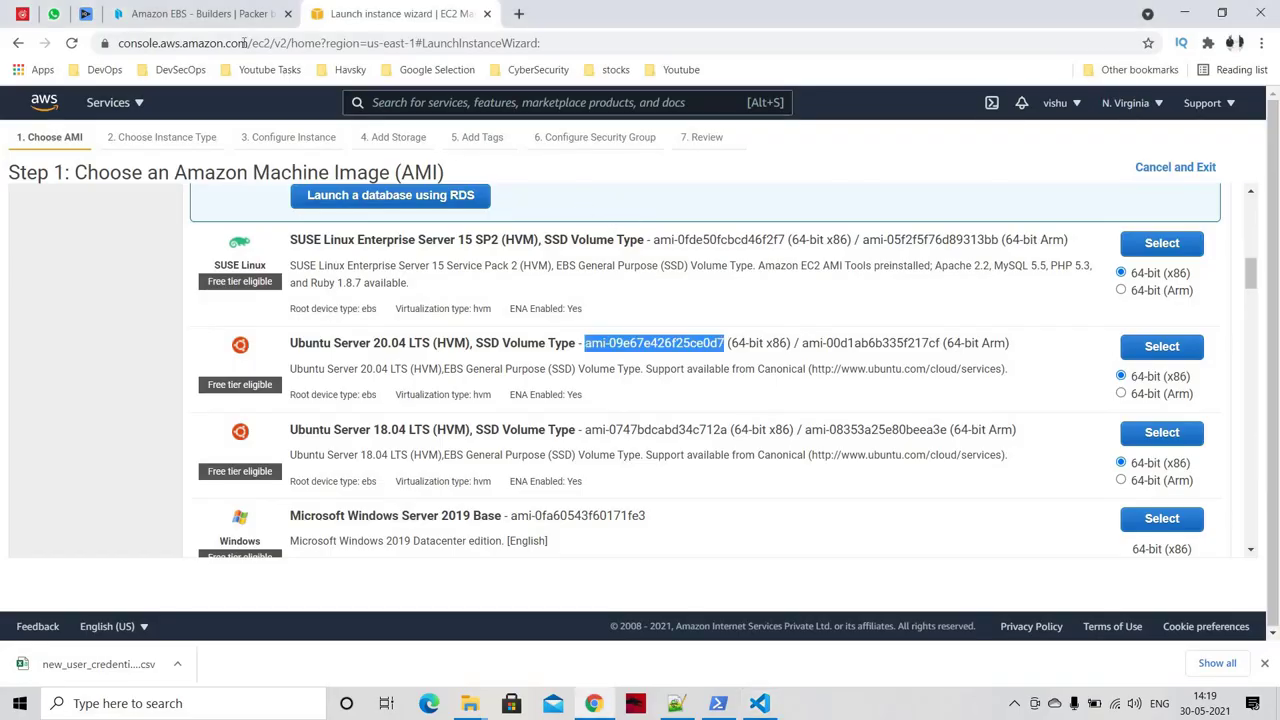
click(185, 14)
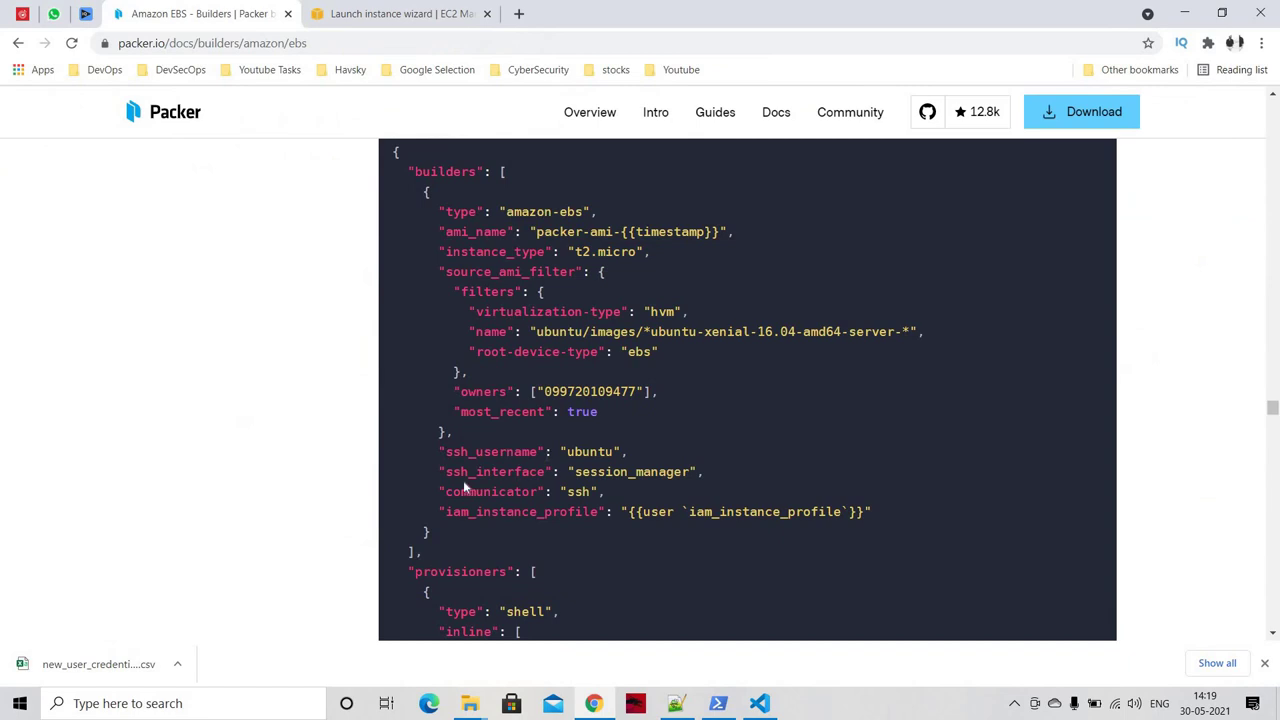
drag(438, 451, 630, 453)
key(ctrl+c)
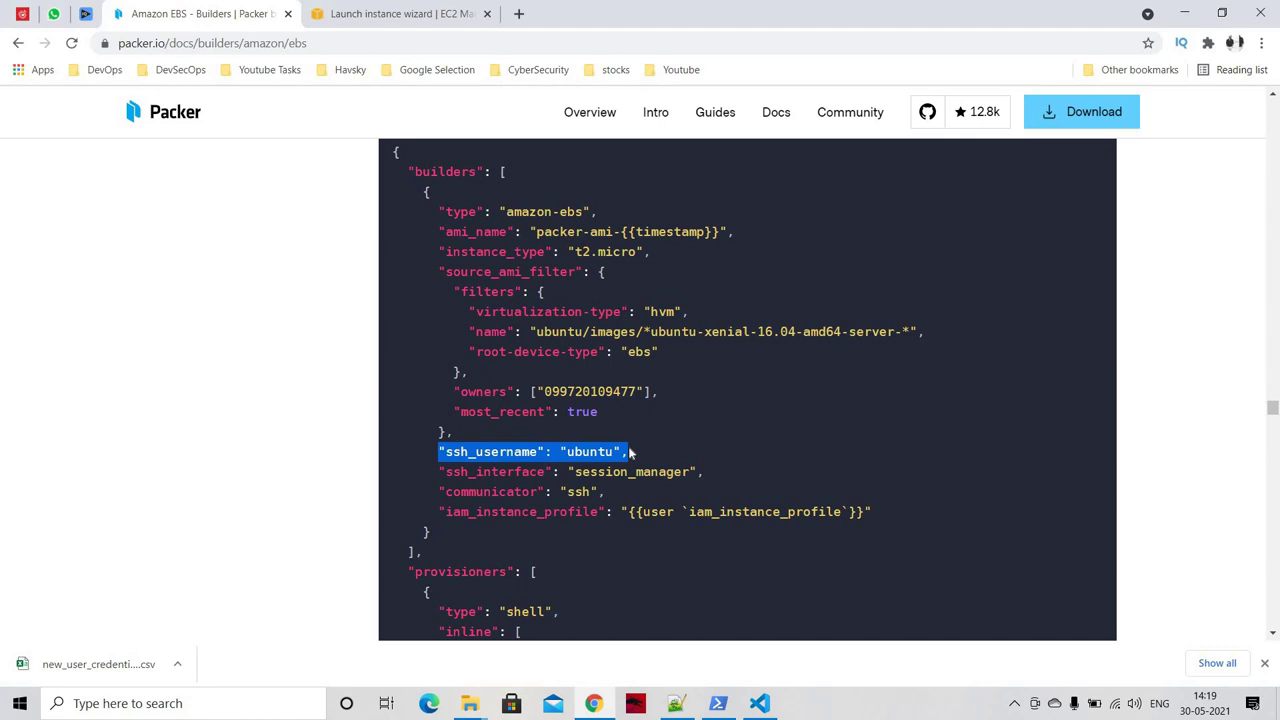
key(alt+Tab)
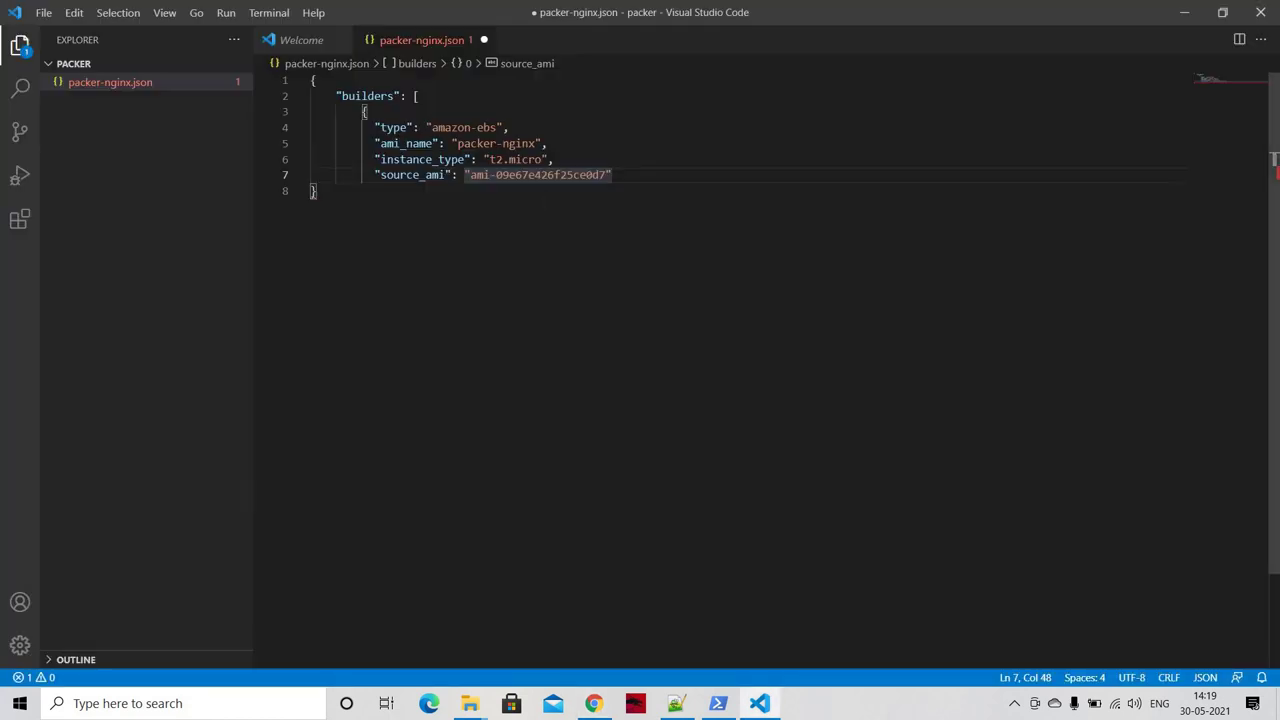
text(,)
key(Return)
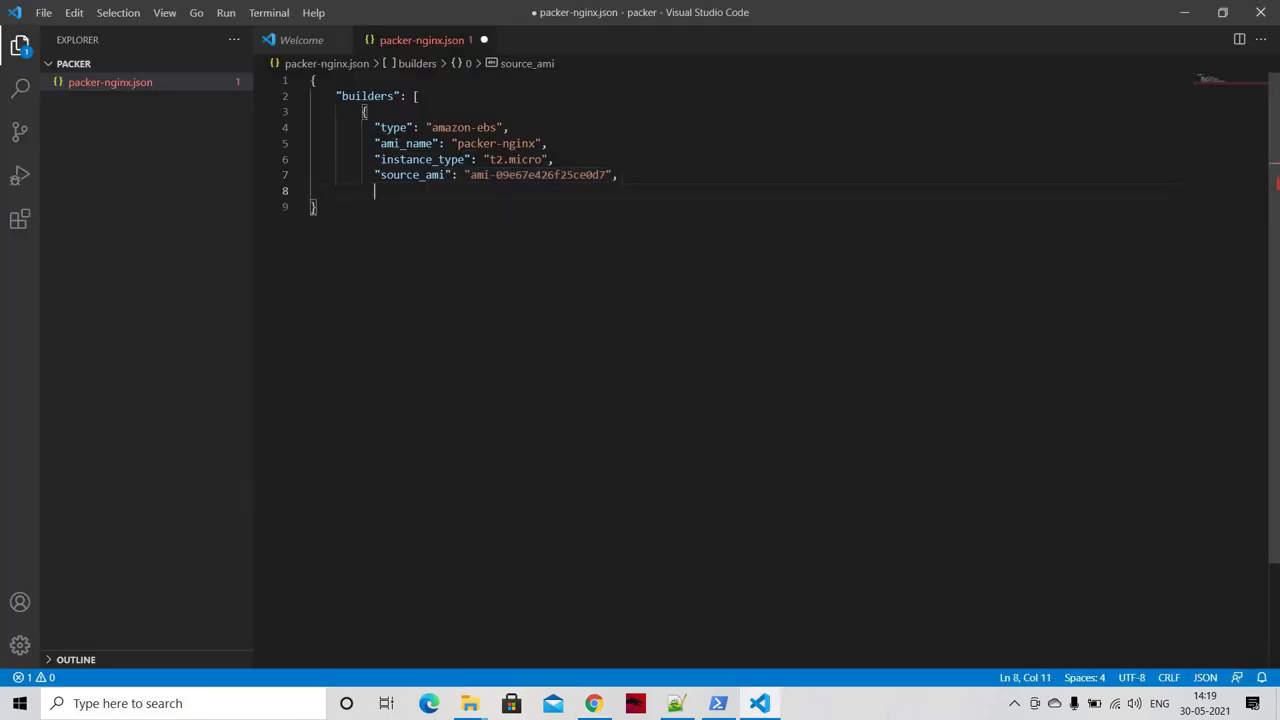
key(ctrl+v)
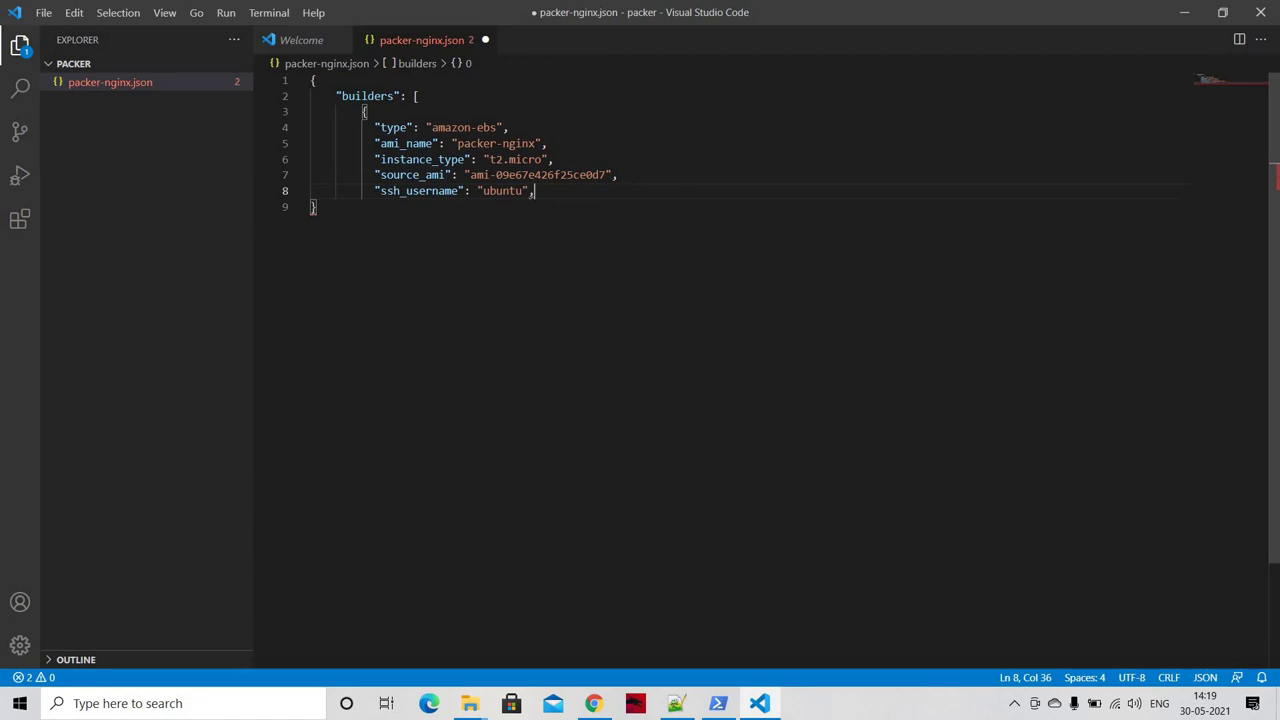
Step: Review the type, ami_name, instance_type, source_ami and ssh_username values in the builders block
drag(471, 175, 608, 175)
click(607, 175)
double_click(503, 191)
click(559, 282)
drag(427, 127, 547, 159)
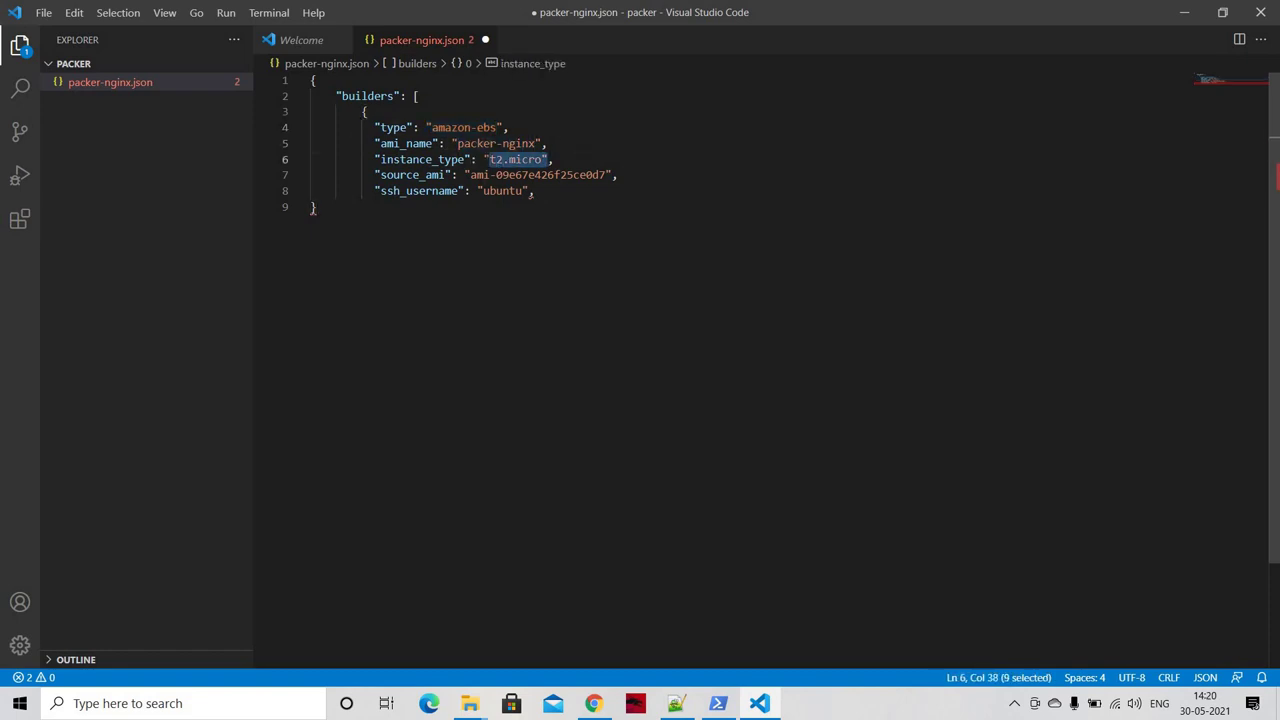
drag(470, 175, 536, 191)
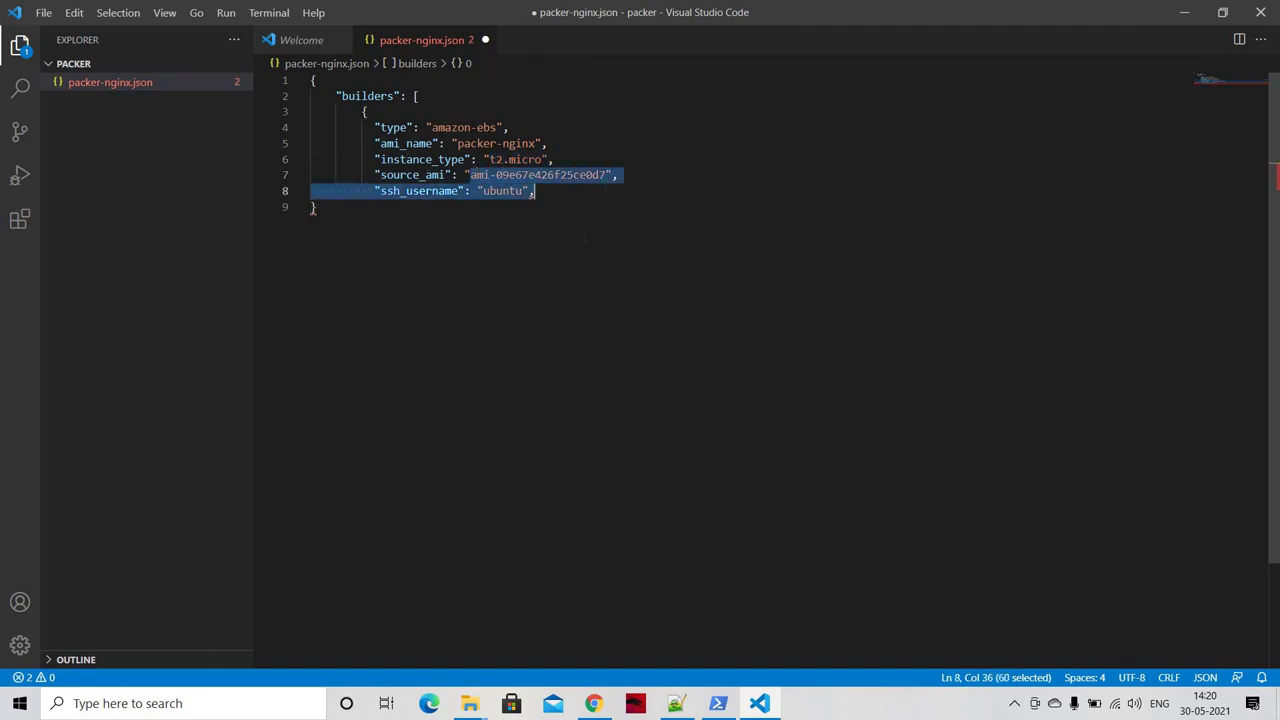
click(535, 191)
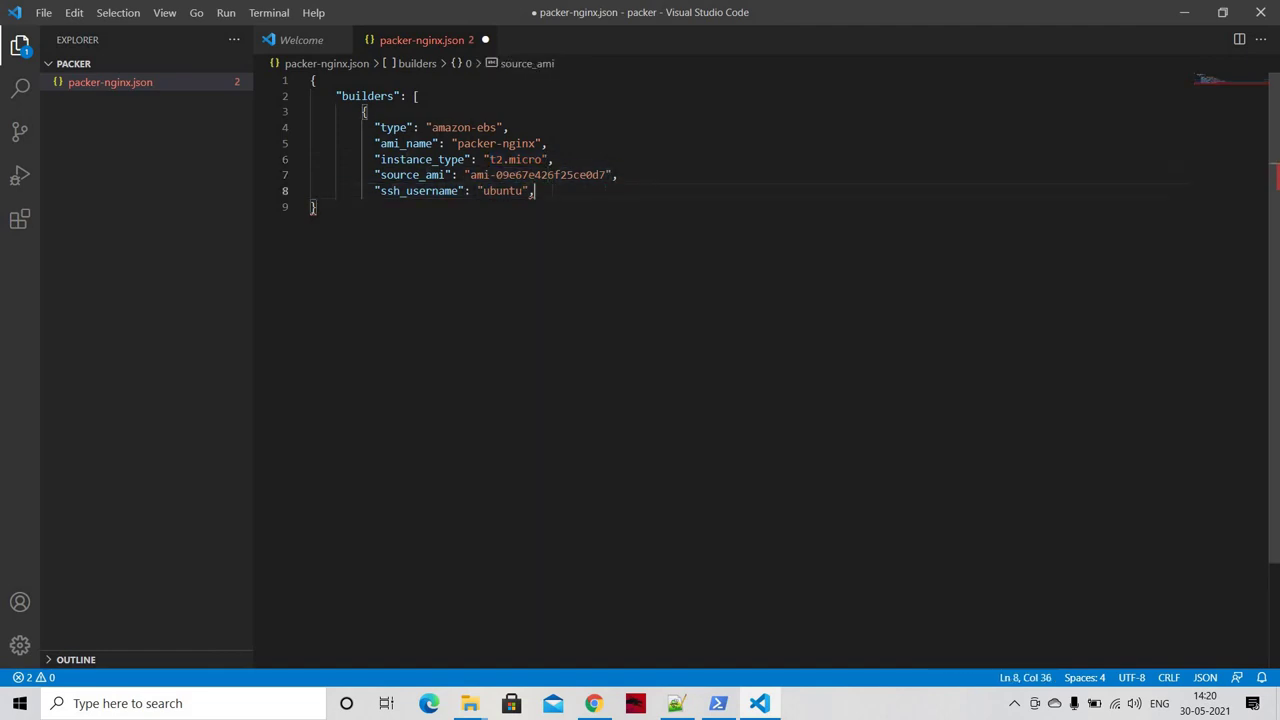
Step: Switch to Chrome and look through Packer's Amazon EBS builder documentation, examining the HCL2 and JSON examples and the configuration options
key(alt+Tab)
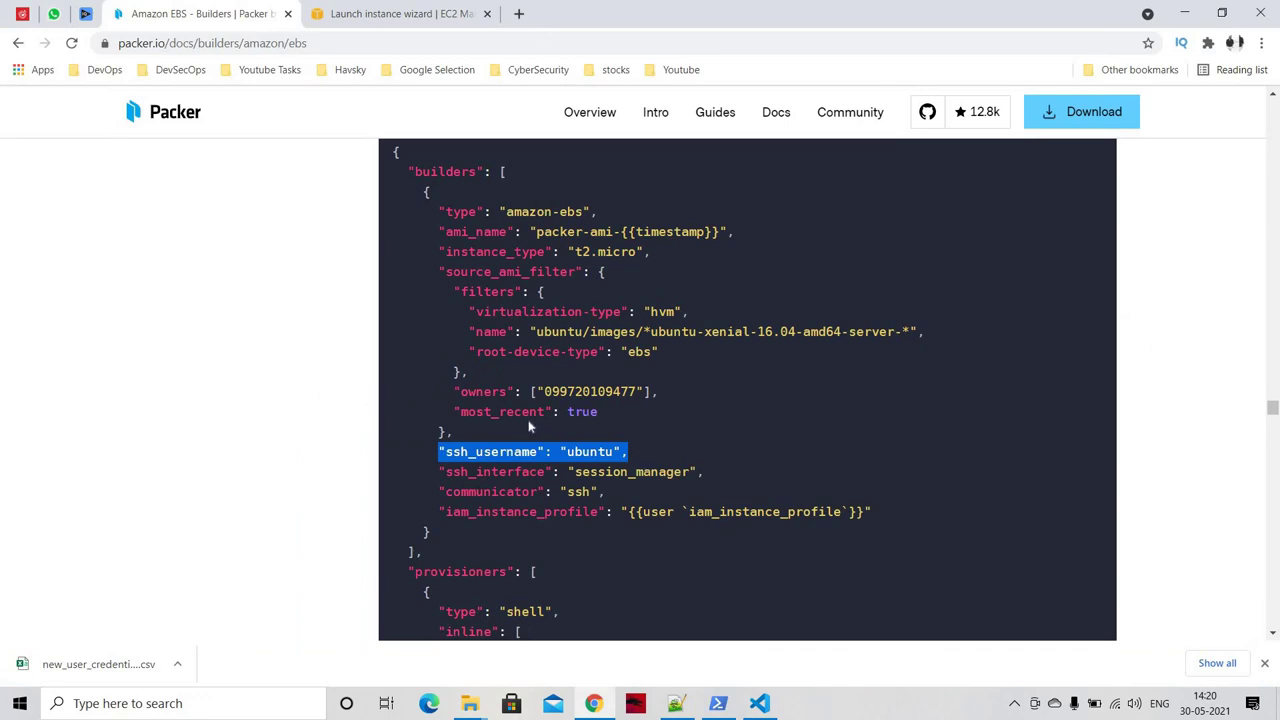
scroll(479, 365, up, 5)
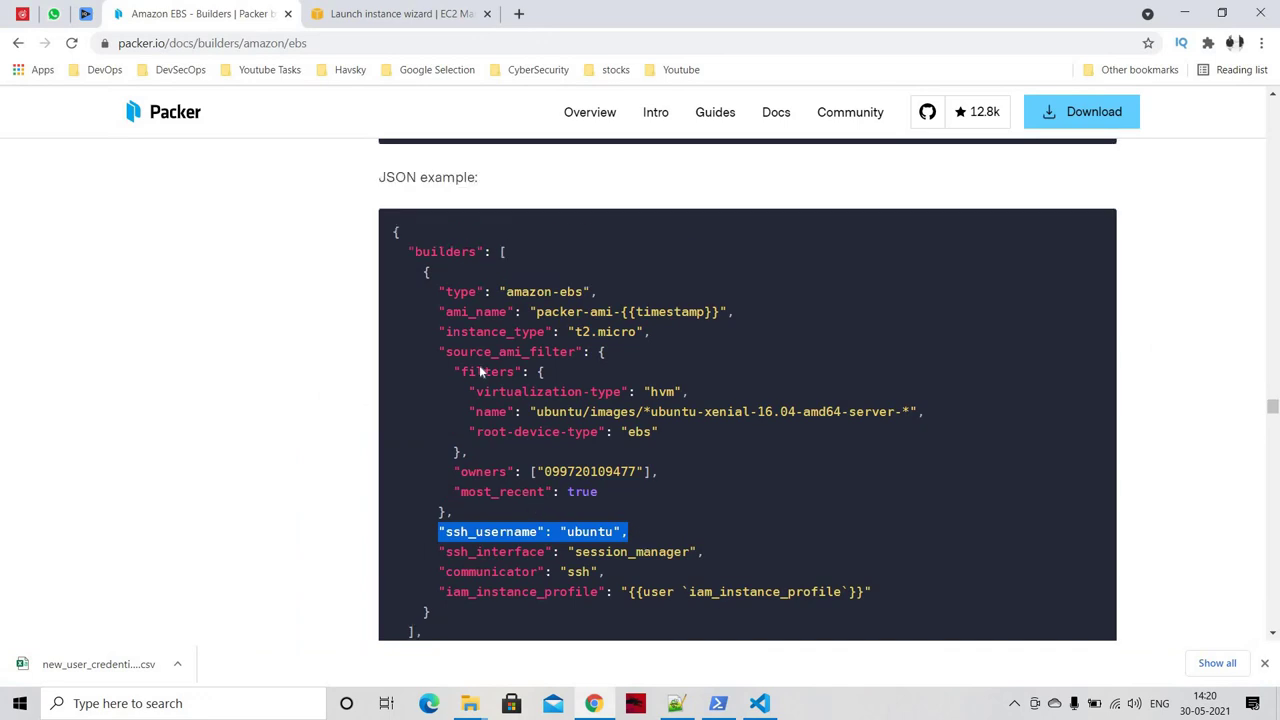
scroll(488, 464, up, 3)
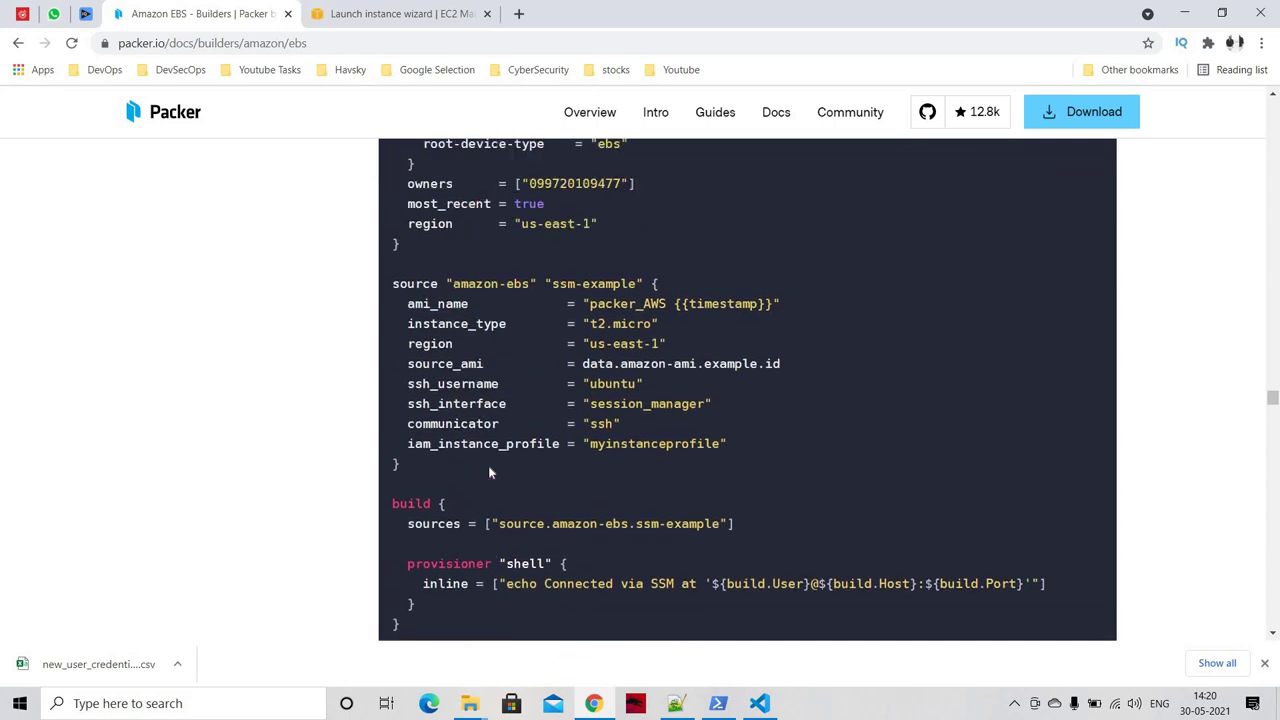
scroll(747, 390, up, 1)
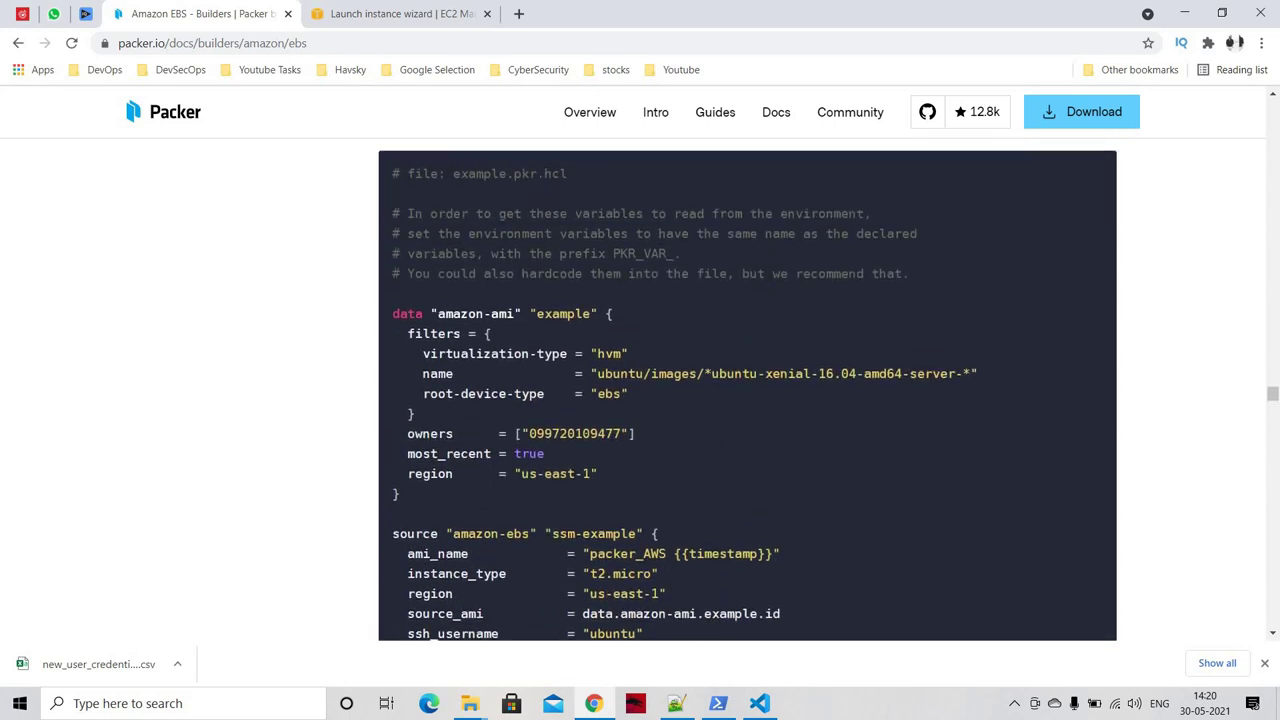
scroll(747, 390, up, 2)
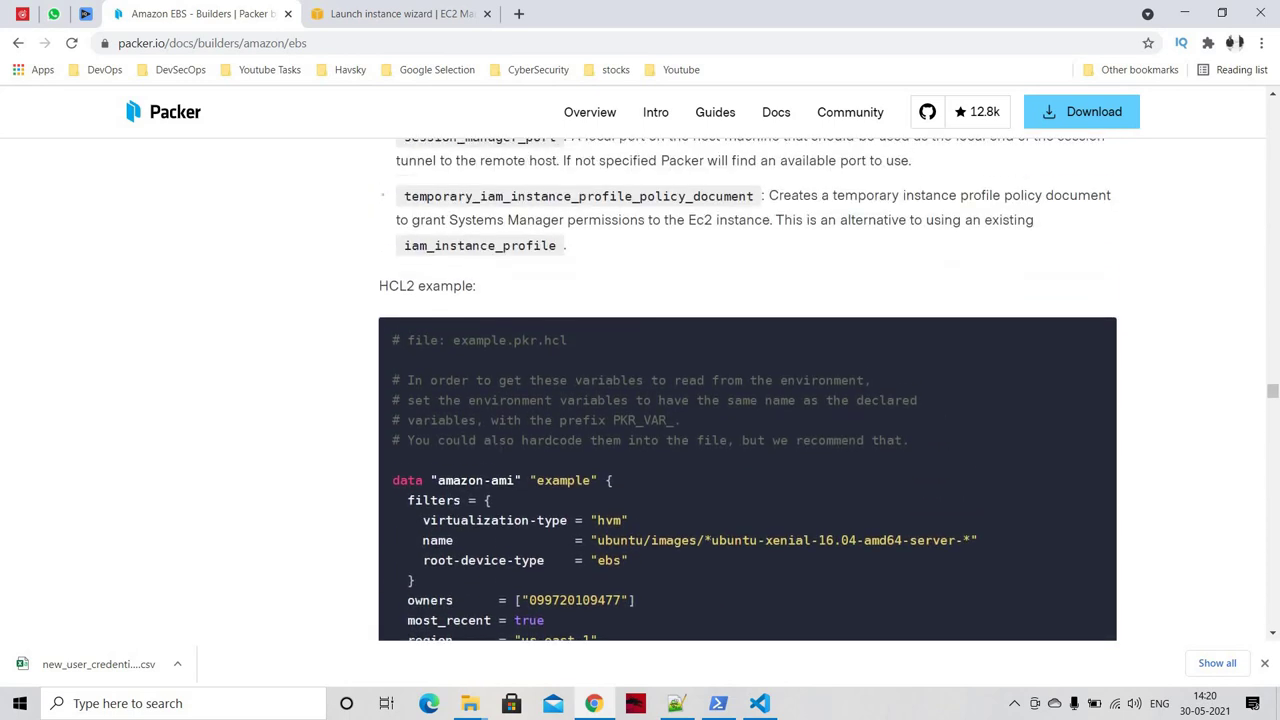
scroll(500, 446, up, 20)
scroll(500, 446, down, 5)
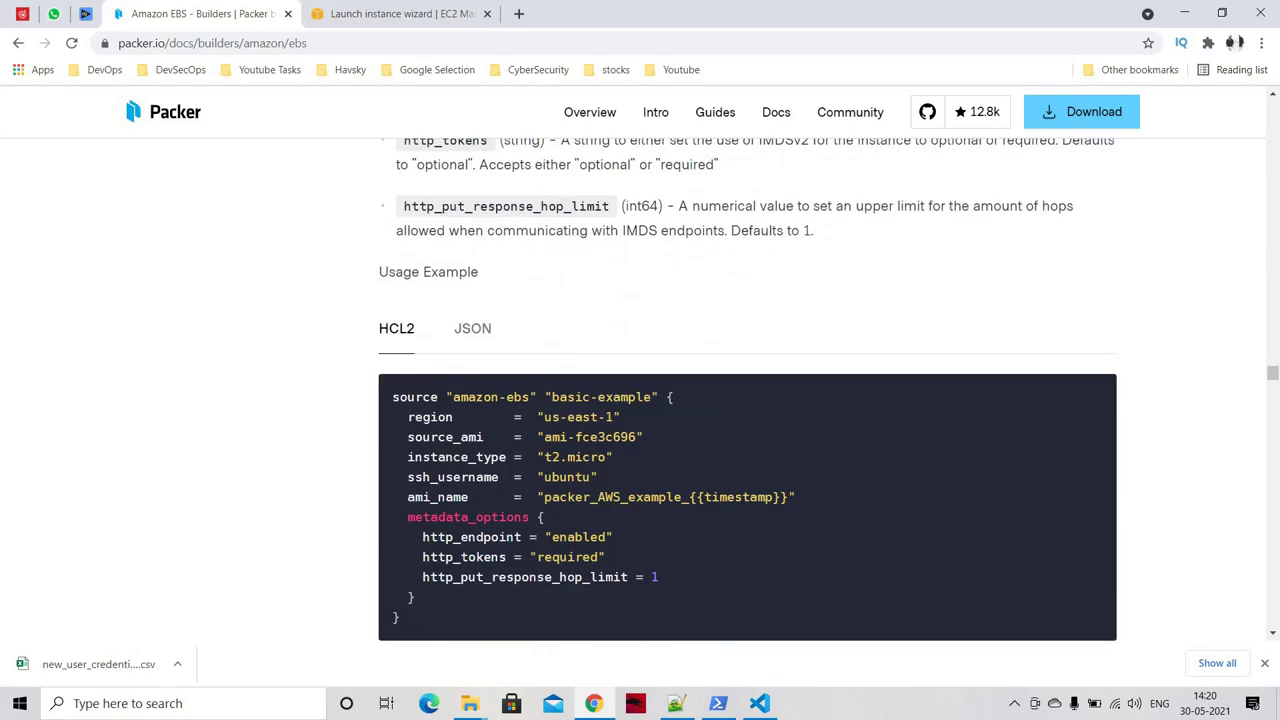
scroll(503, 471, up, 15)
scroll(503, 471, down, 8)
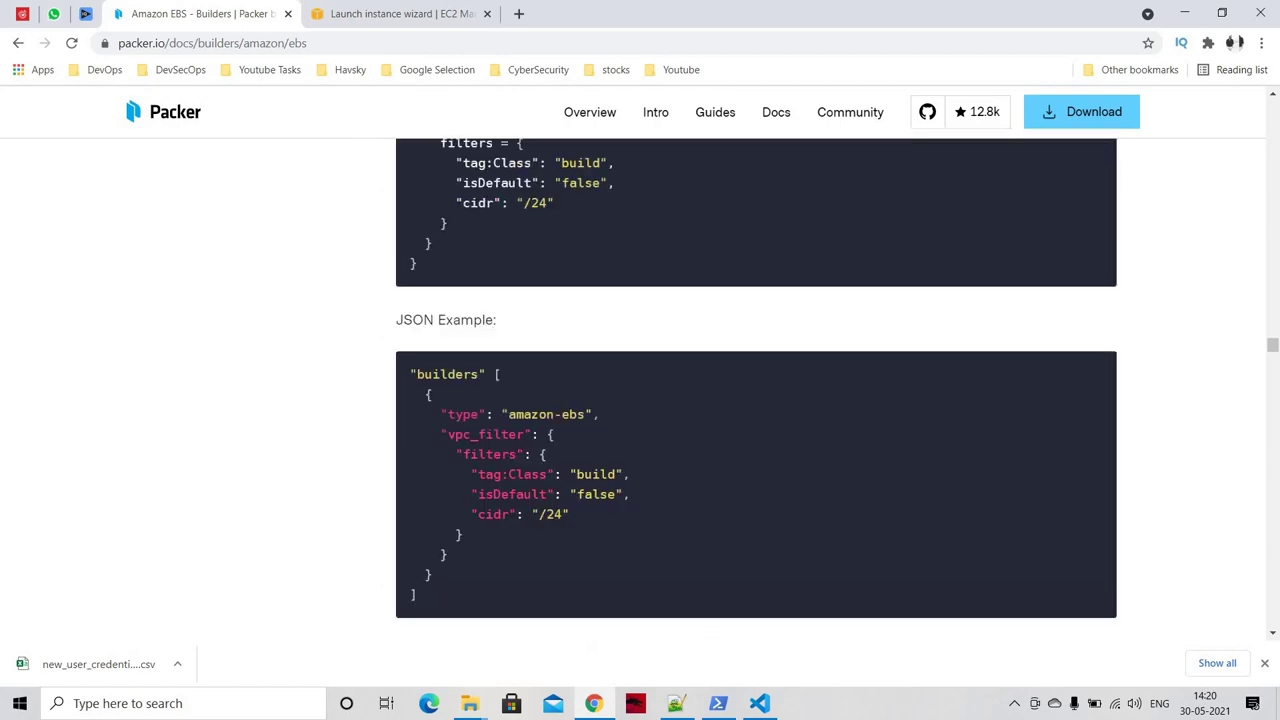
scroll(503, 471, up, 17)
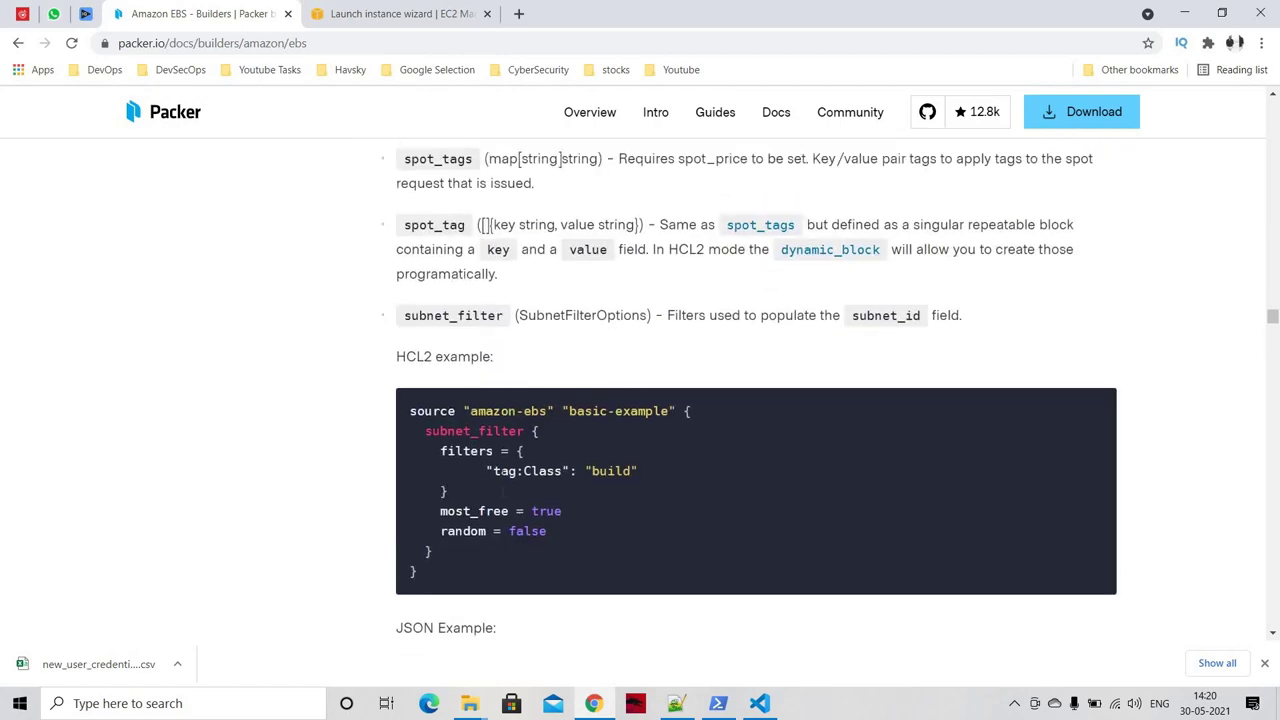
scroll(503, 471, up, 15)
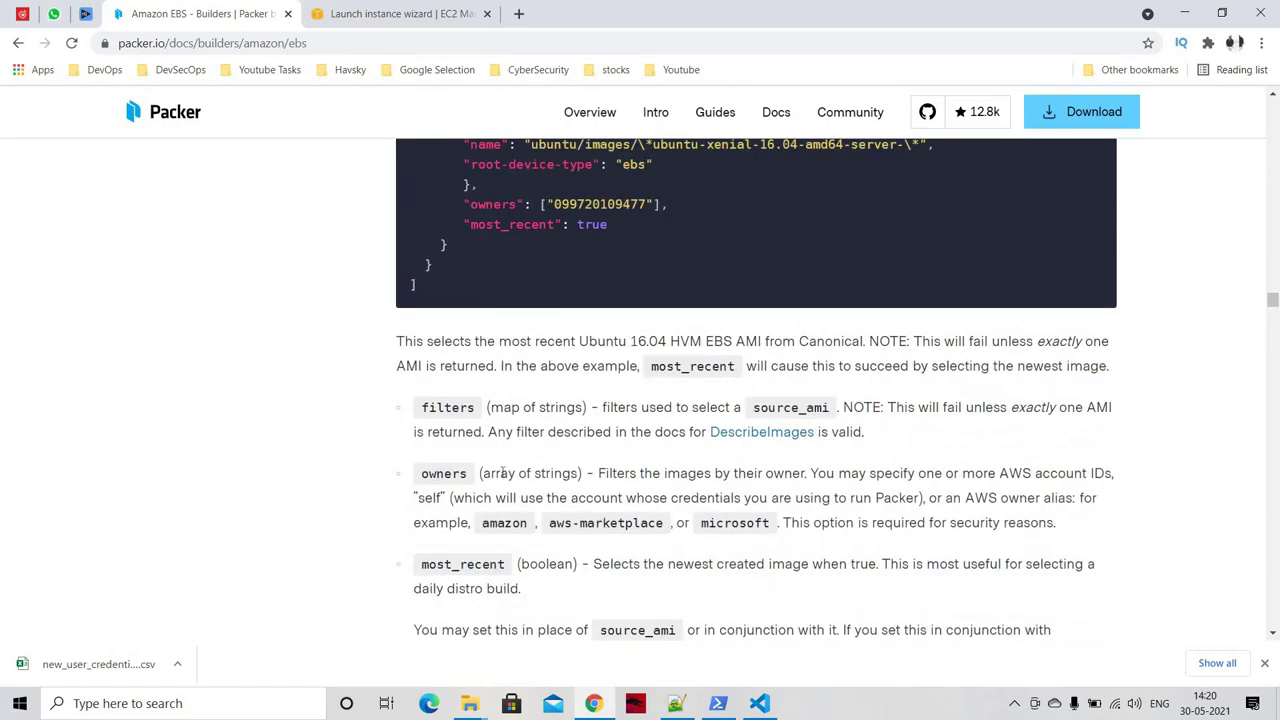
scroll(501, 470, up, 5)
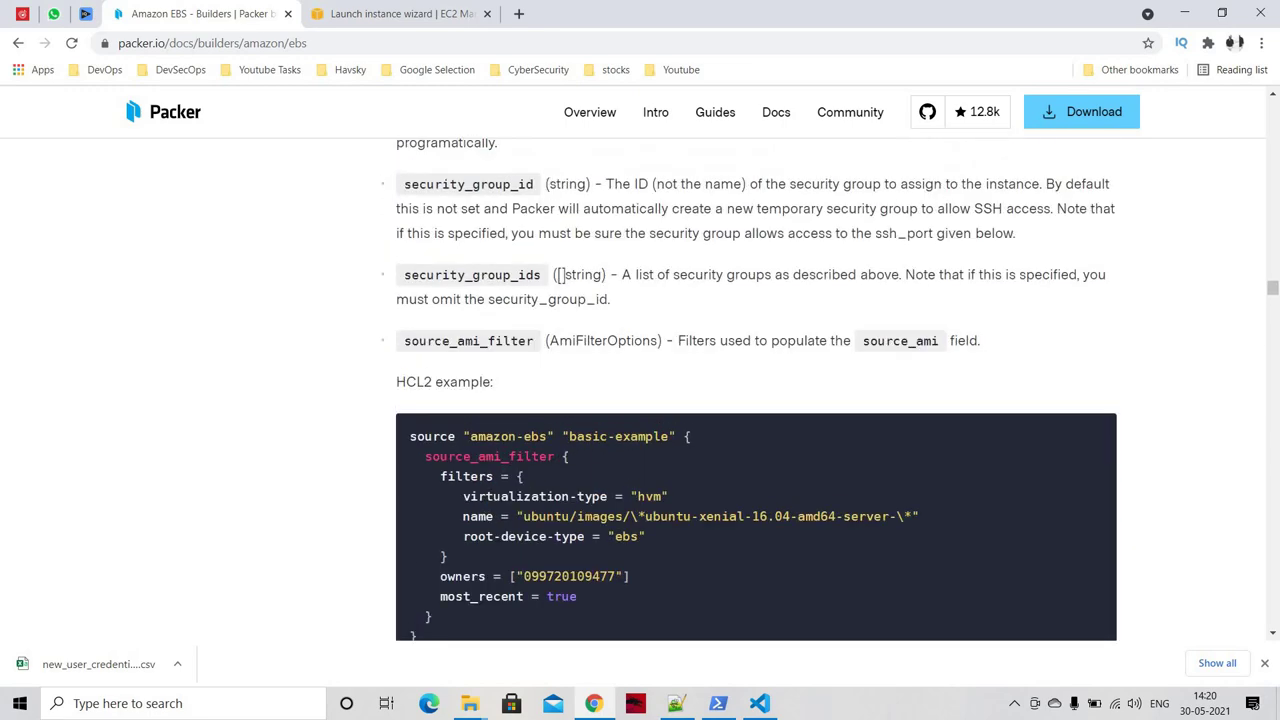
scroll(501, 470, up, 15)
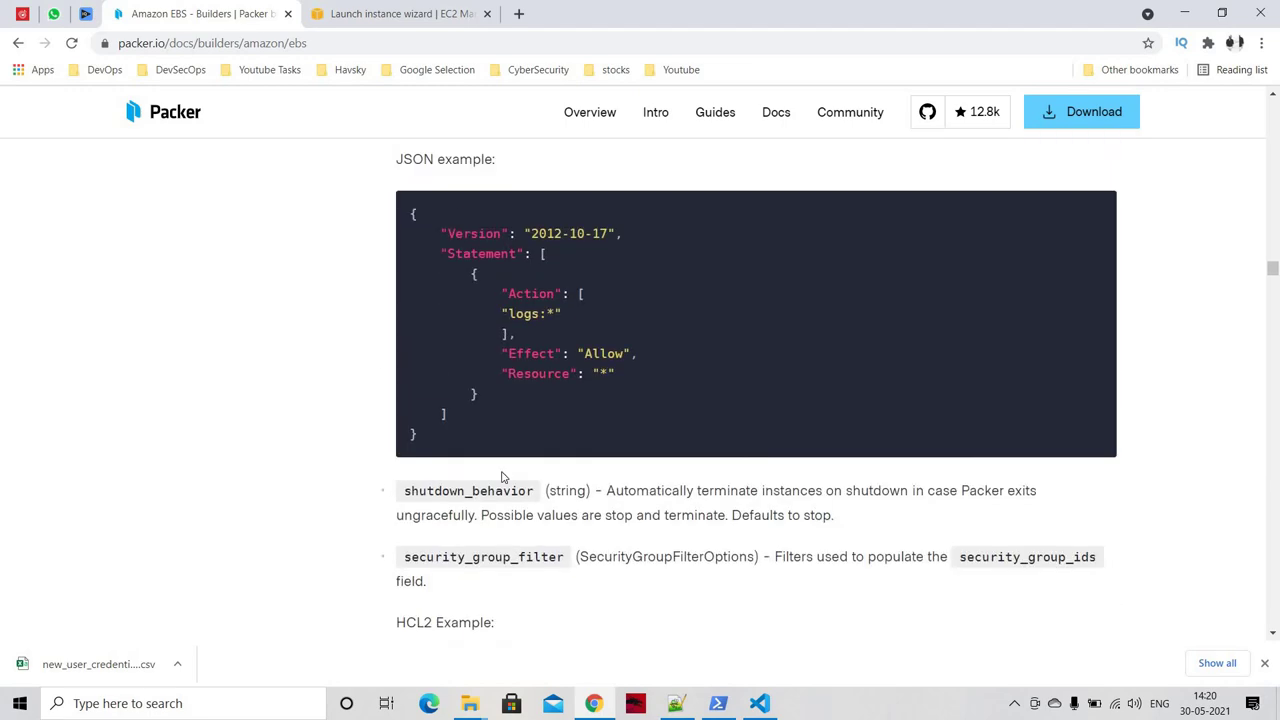
scroll(501, 470, up, 15)
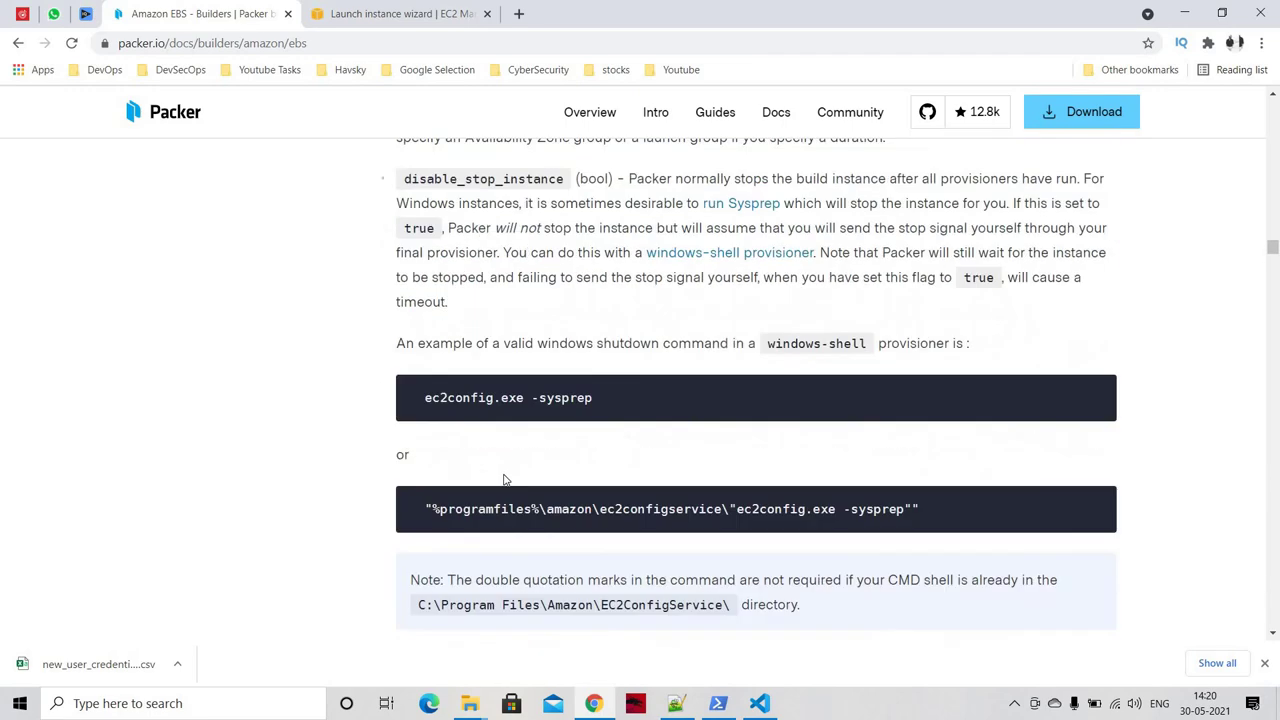
scroll(603, 574, down, 10)
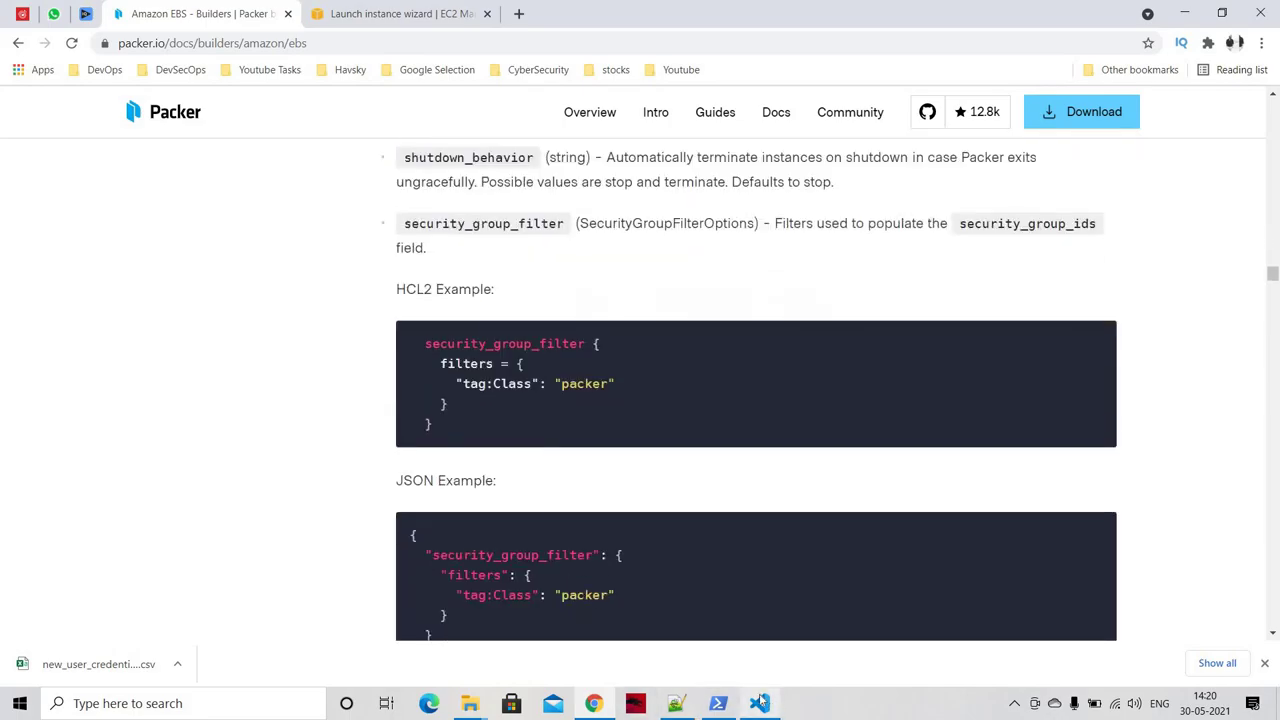
Step: Return to Visual Studio Code and insert a new line with the key "acess_key": above the type entry in the builders block
click(760, 703)
key(Up)
key(Up)
key(Up)
key(Up)
key(Up)
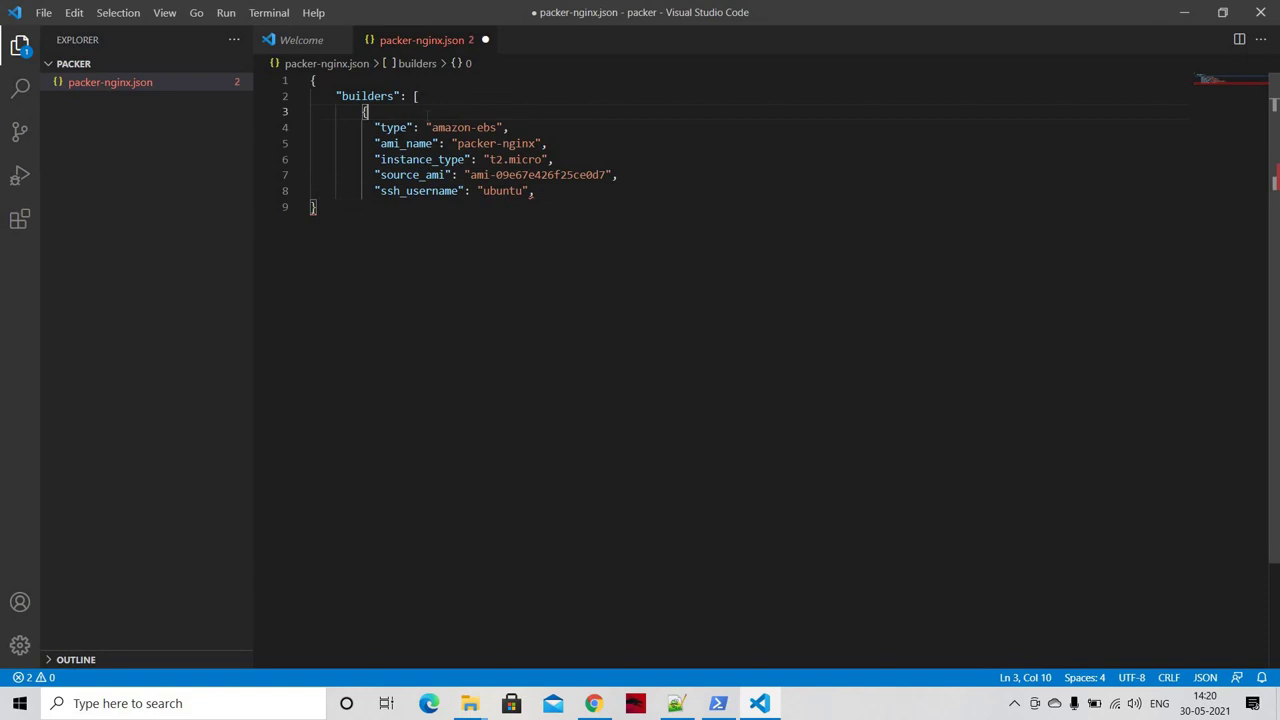
key(Return)
text(")
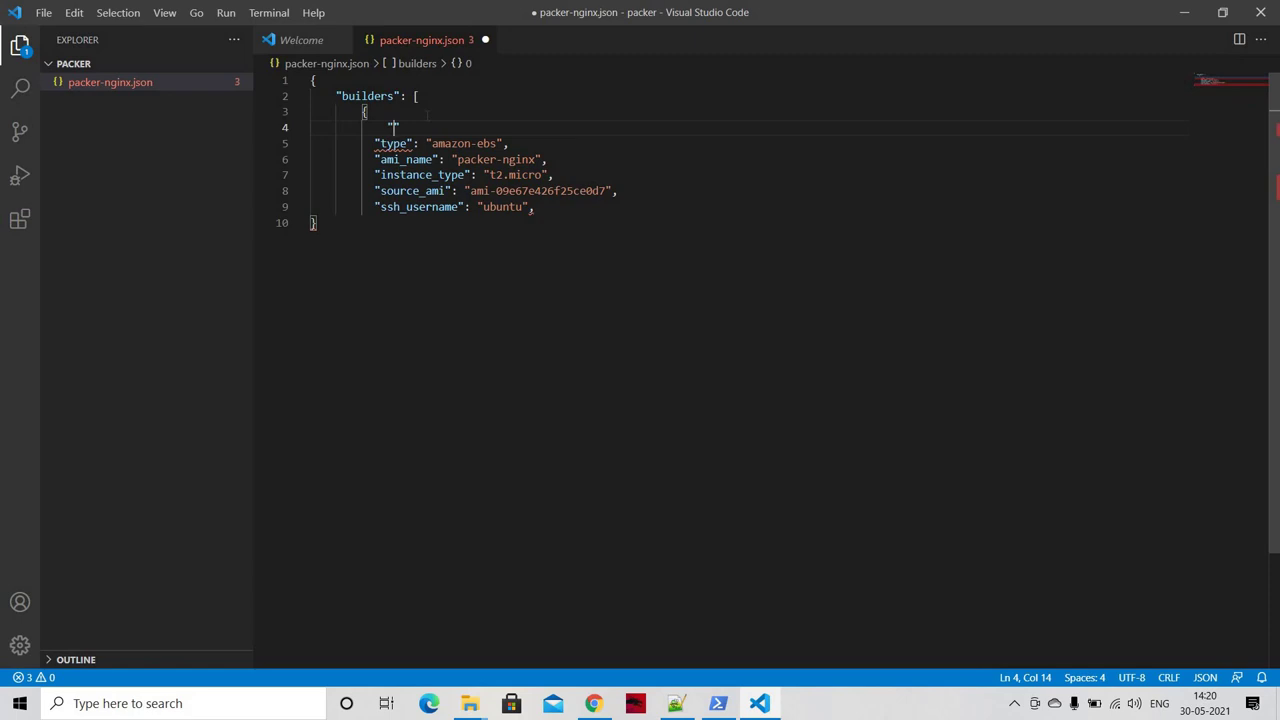
text(acess_key":)
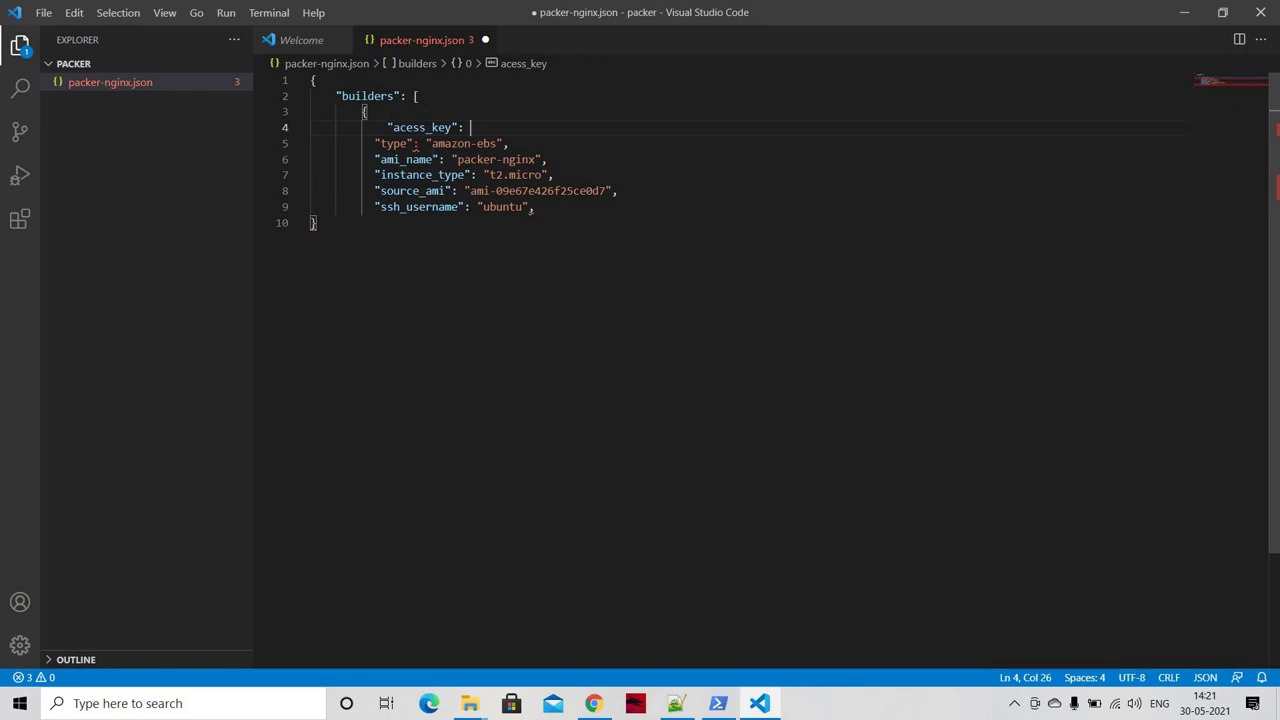
Step: Align the indentation of the new key line with the type and ami_name entries beneath it
key(Home)
key(BackSpace)
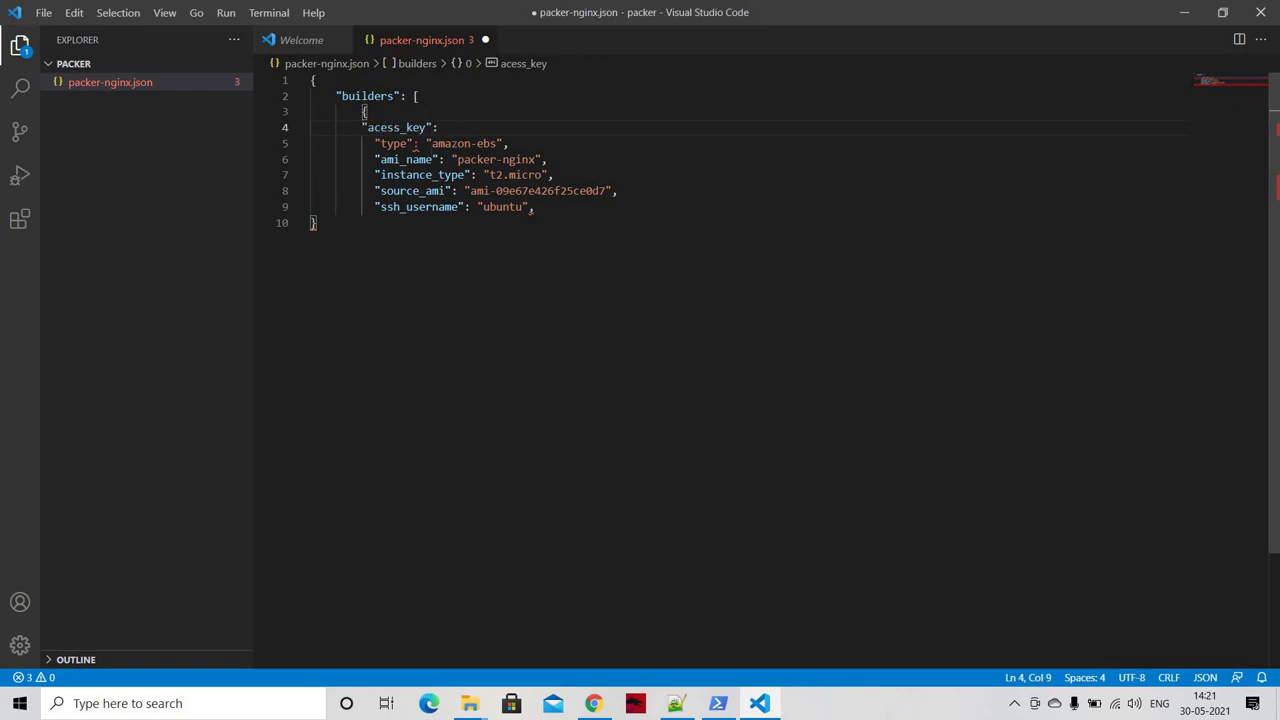
key(Right)
key(Right)
key(Right)
key(Right)
key(Right)
key(Right)
key(Right)
key(Right)
key(Right)
key(Right)
key(Right)
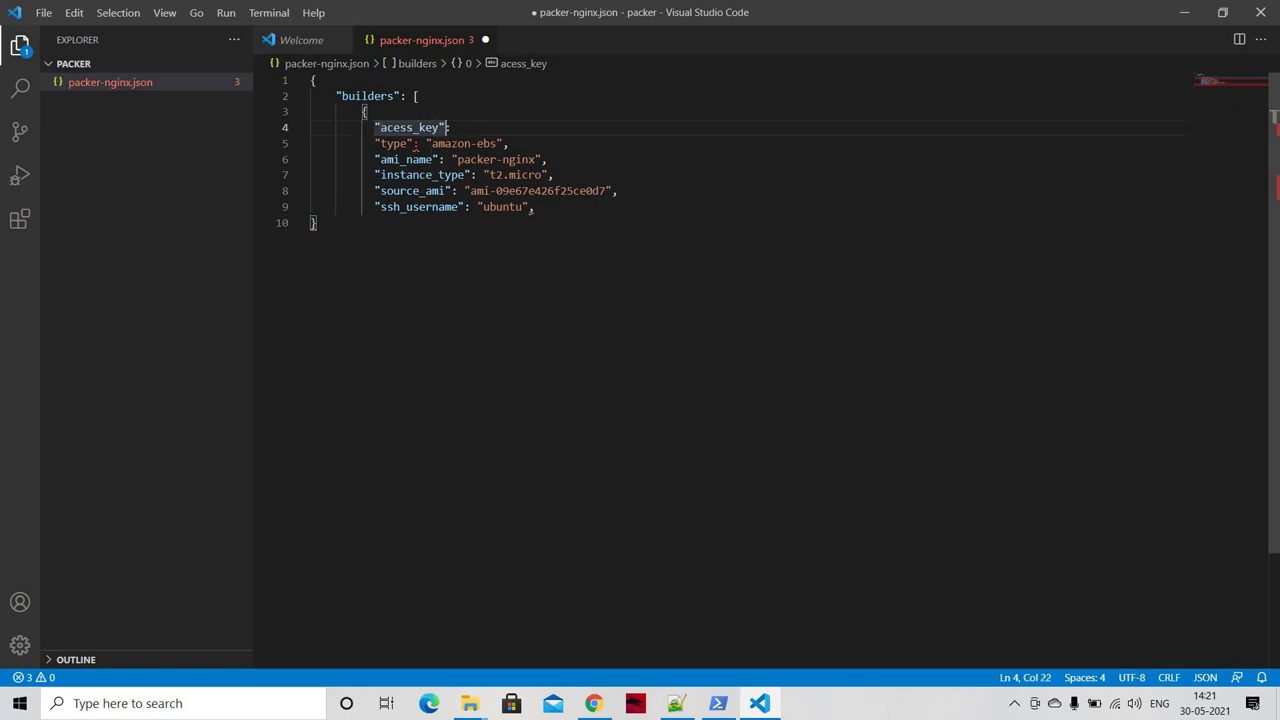
key(Right)
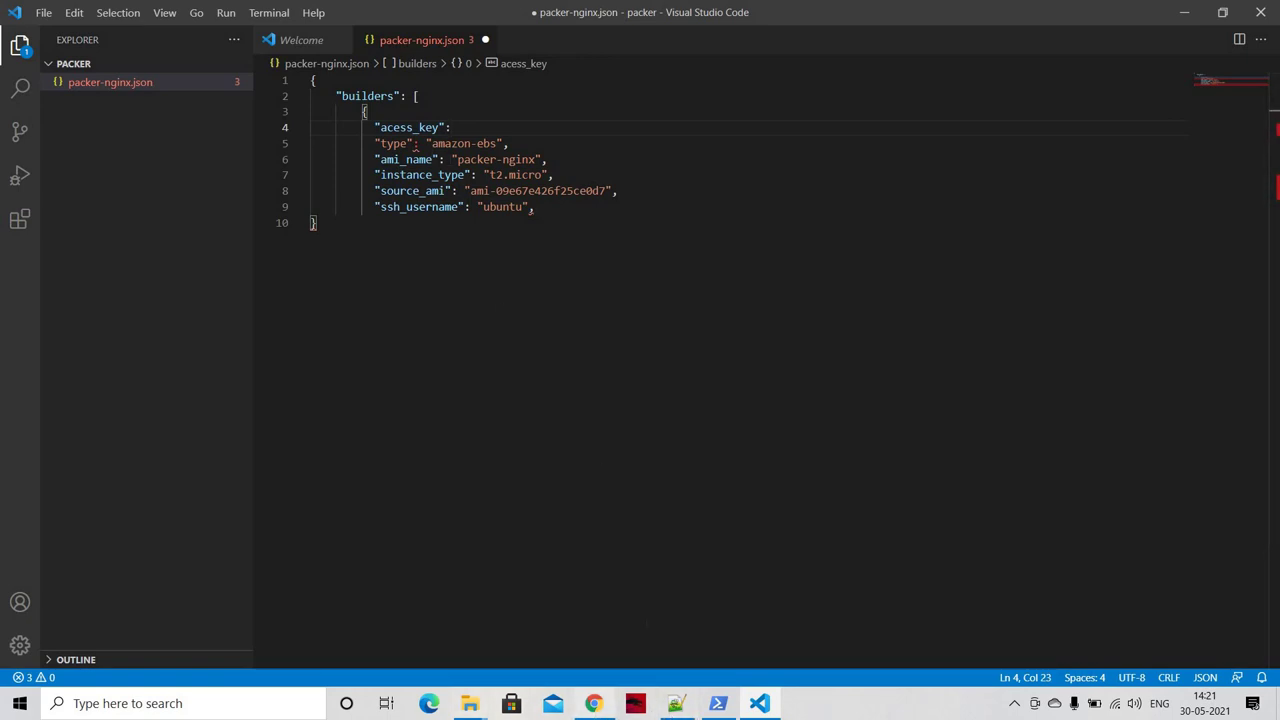
Step: Open the downloaded new_user_credentials.csv from Chrome in Excel and widen the Access key ID column to fit its contents
click(593, 703)
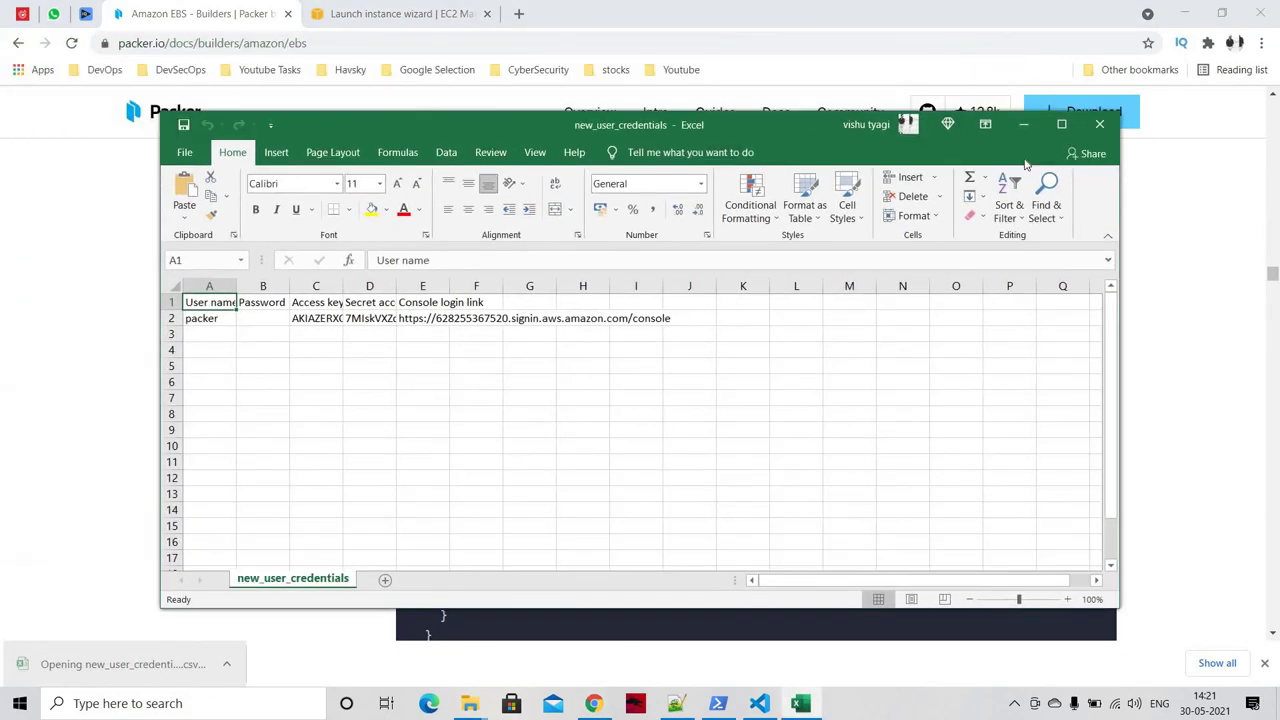
click(1057, 126)
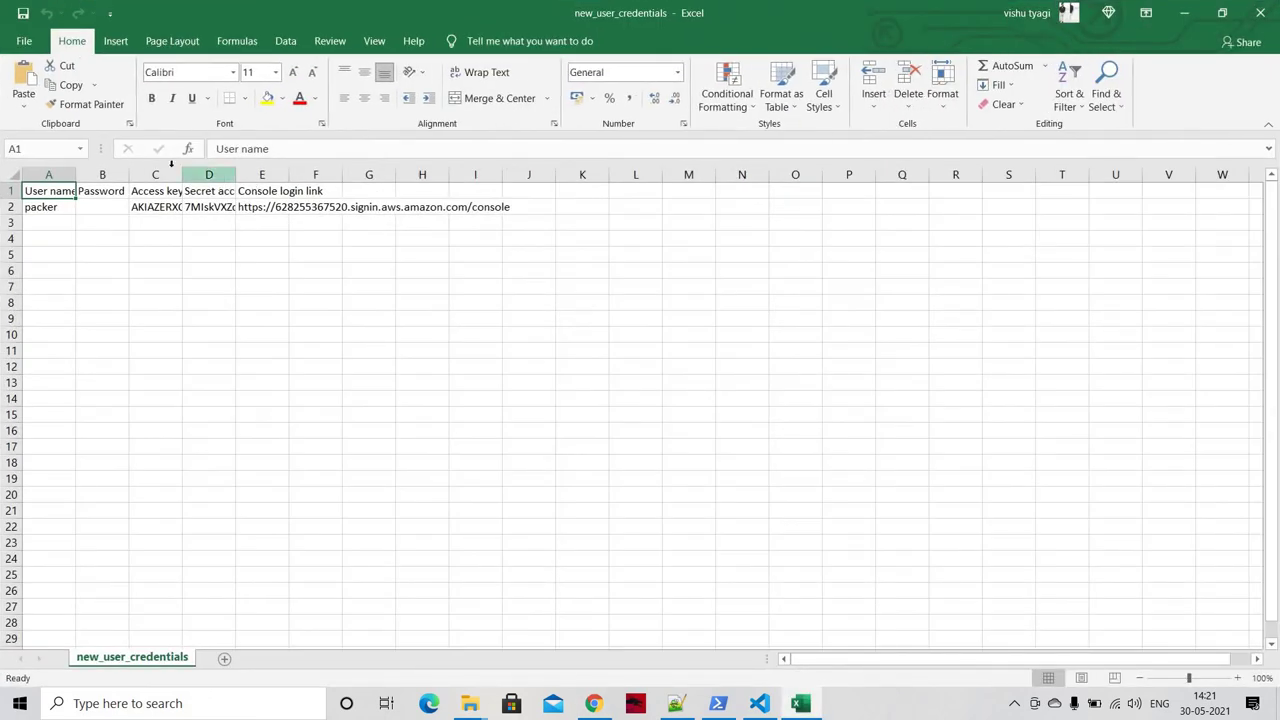
double_click(182, 174)
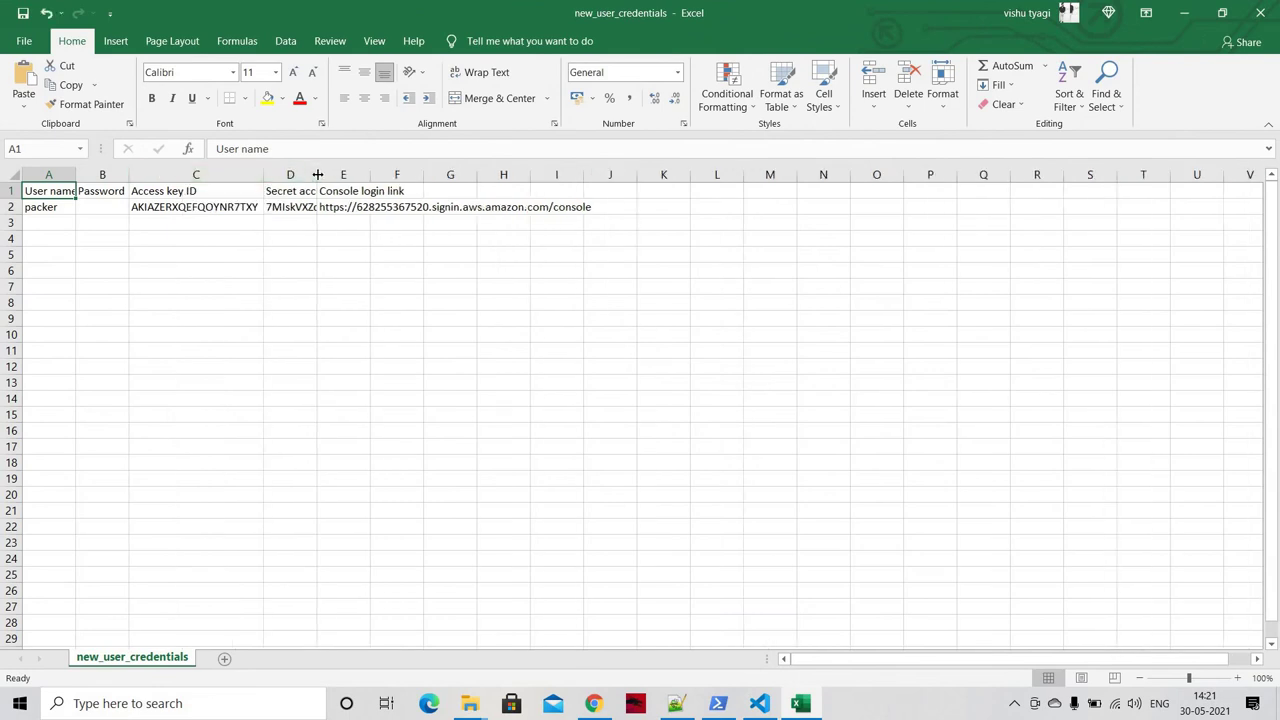
click(1037, 84)
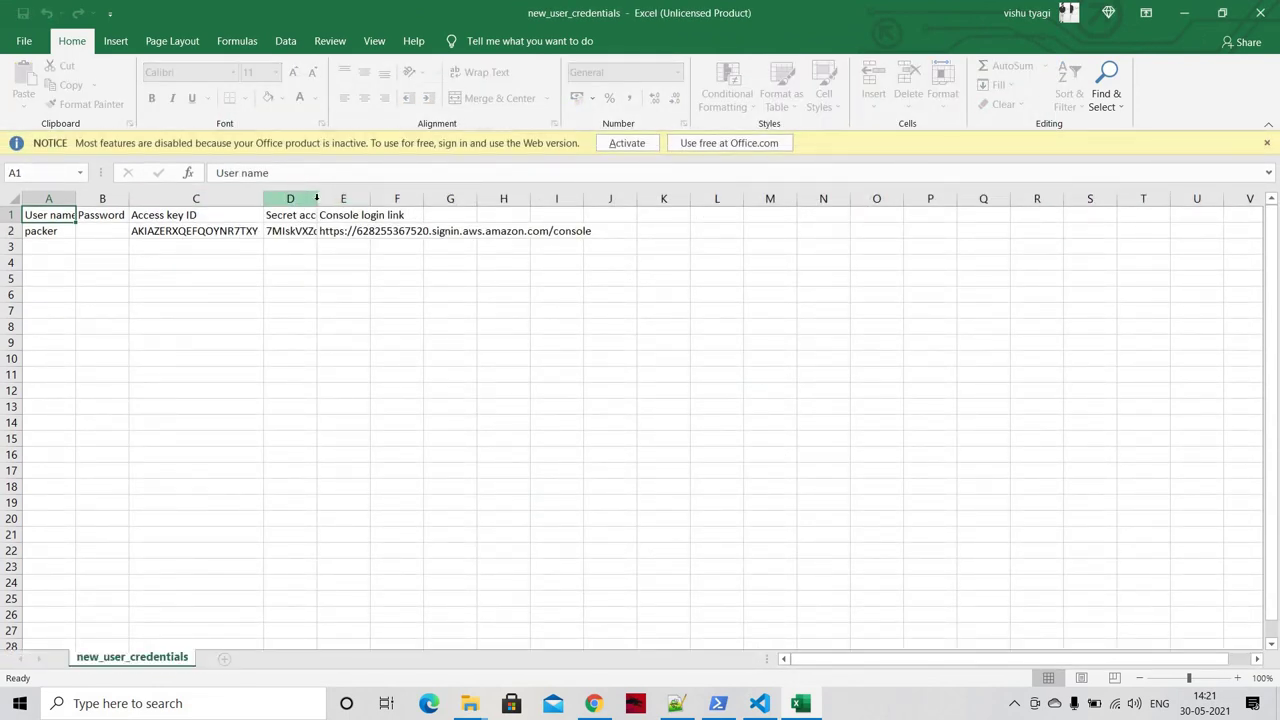
Step: Try to widen the Secret access key column, select its value cell and close the workbook
click(315, 198)
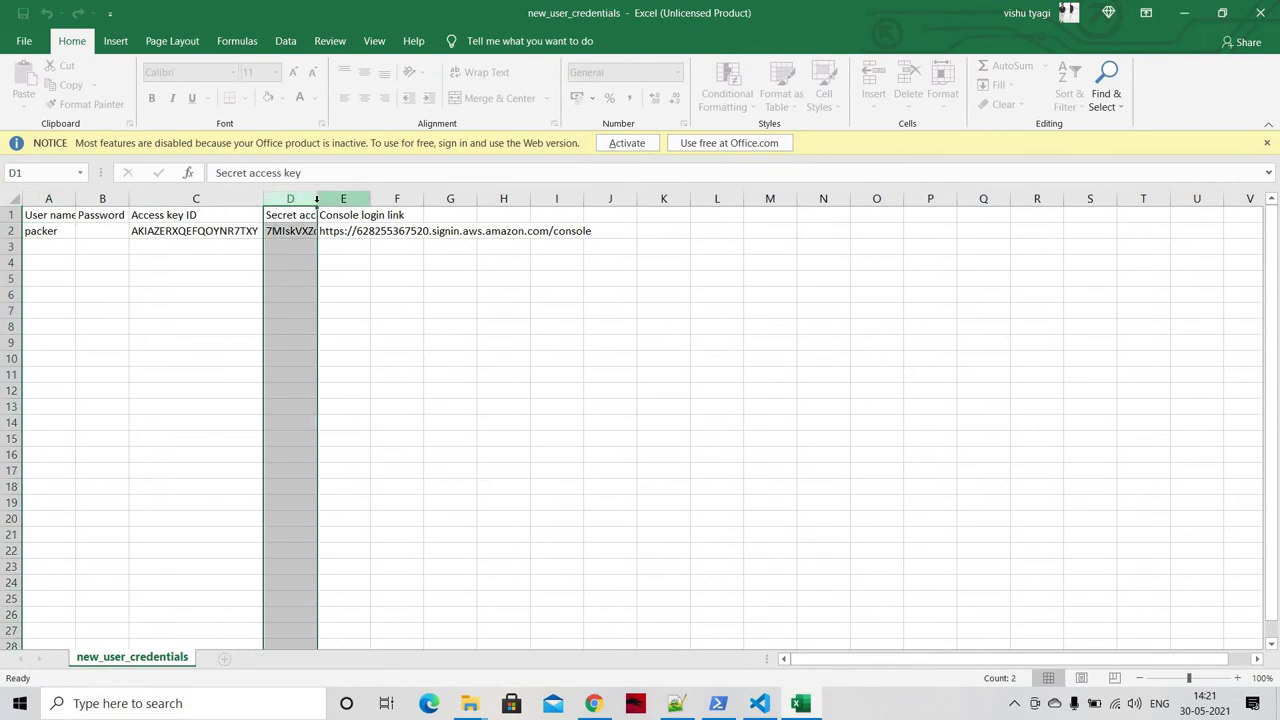
click(298, 231)
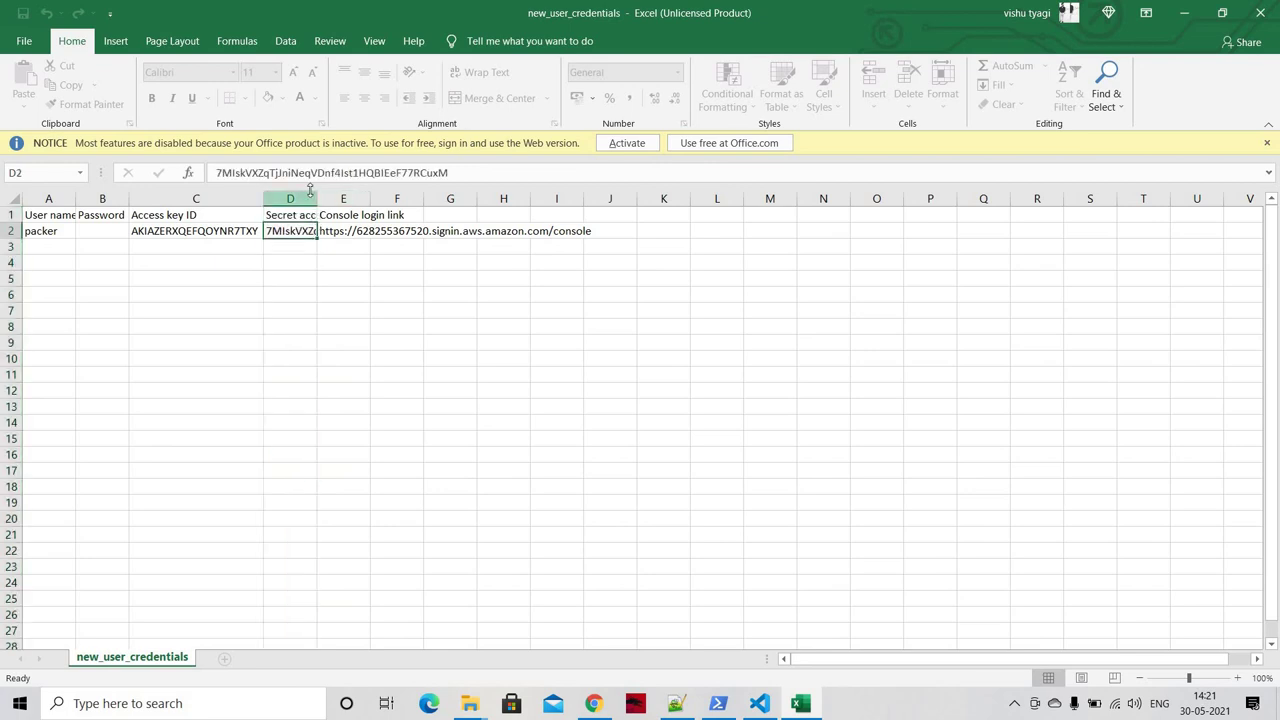
click(311, 200)
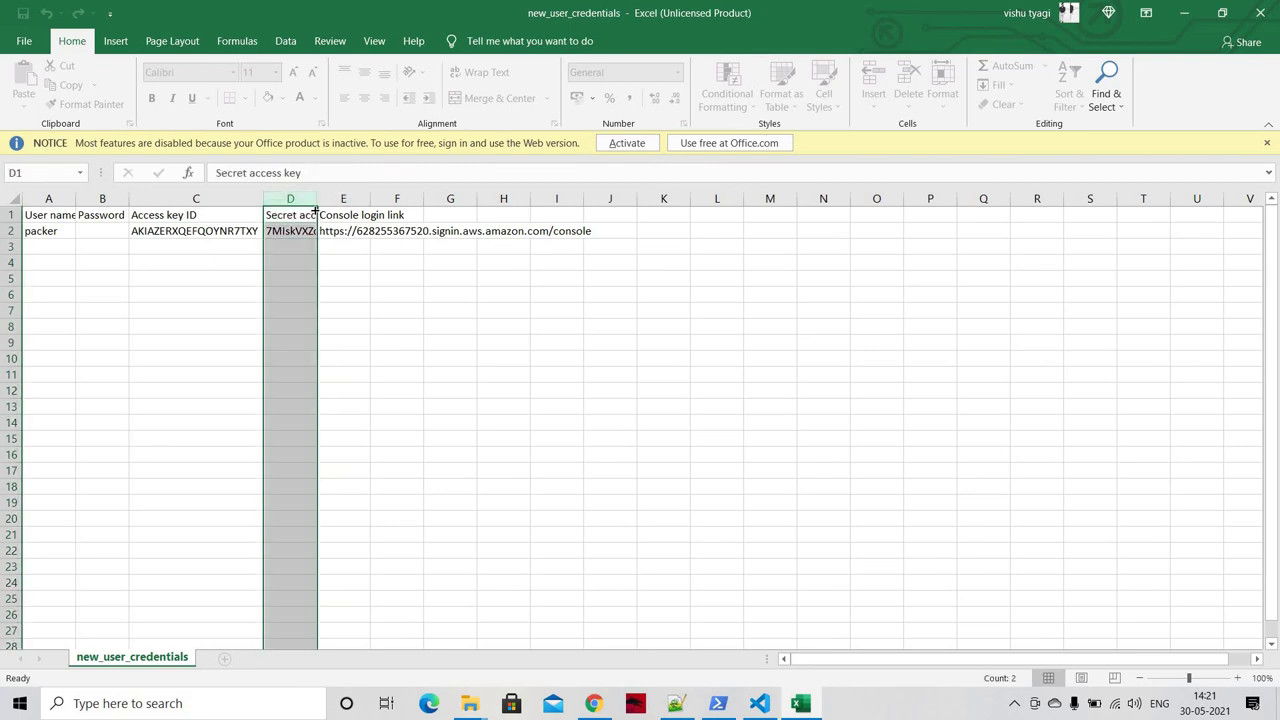
drag(315, 200, 323, 243)
click(330, 246)
click(320, 232)
click(304, 232)
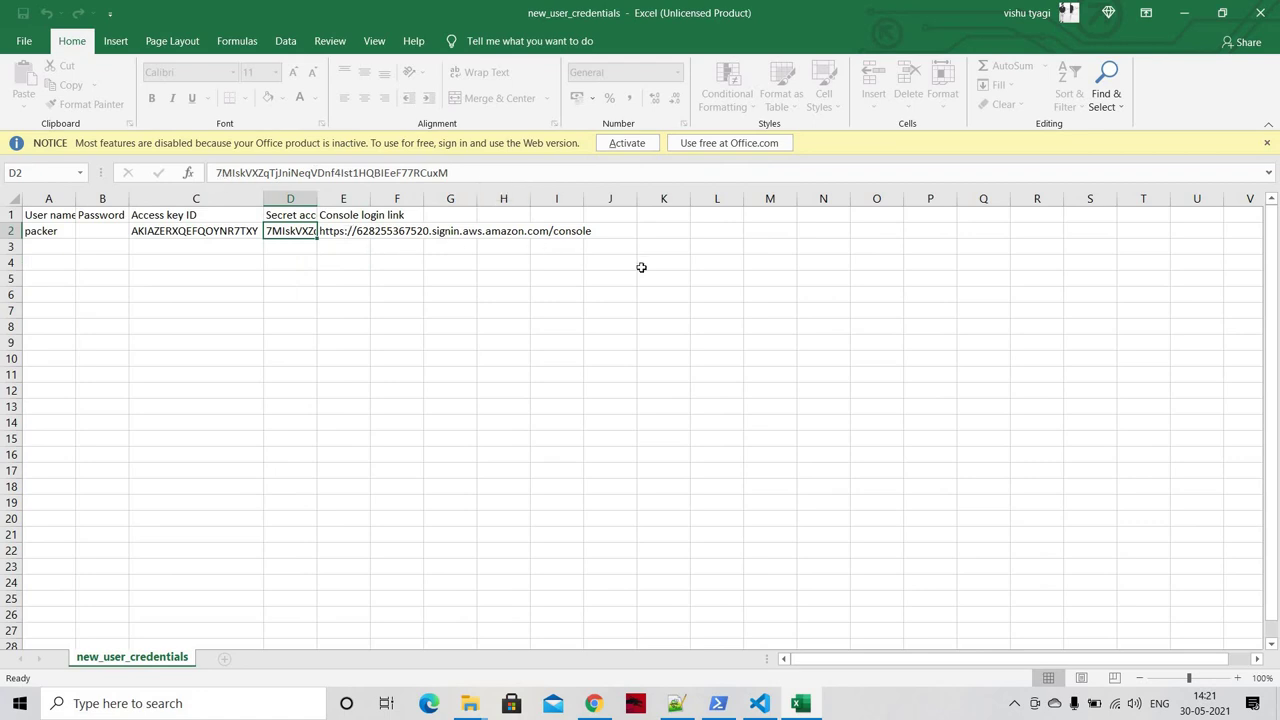
click(1254, 26)
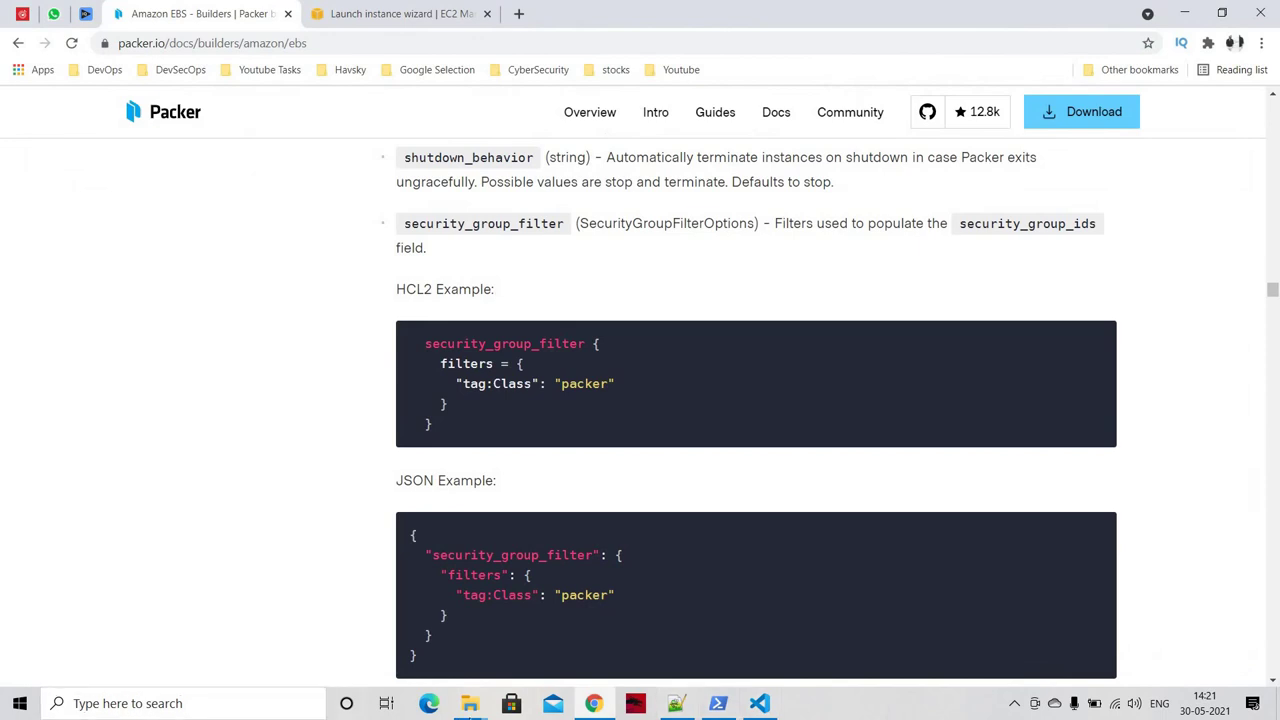
Step: Open new_user_credentials.csv from the Downloads folder in Notepad++ and copy the access key ID value
mouse_move(470, 706)
click(560, 625)
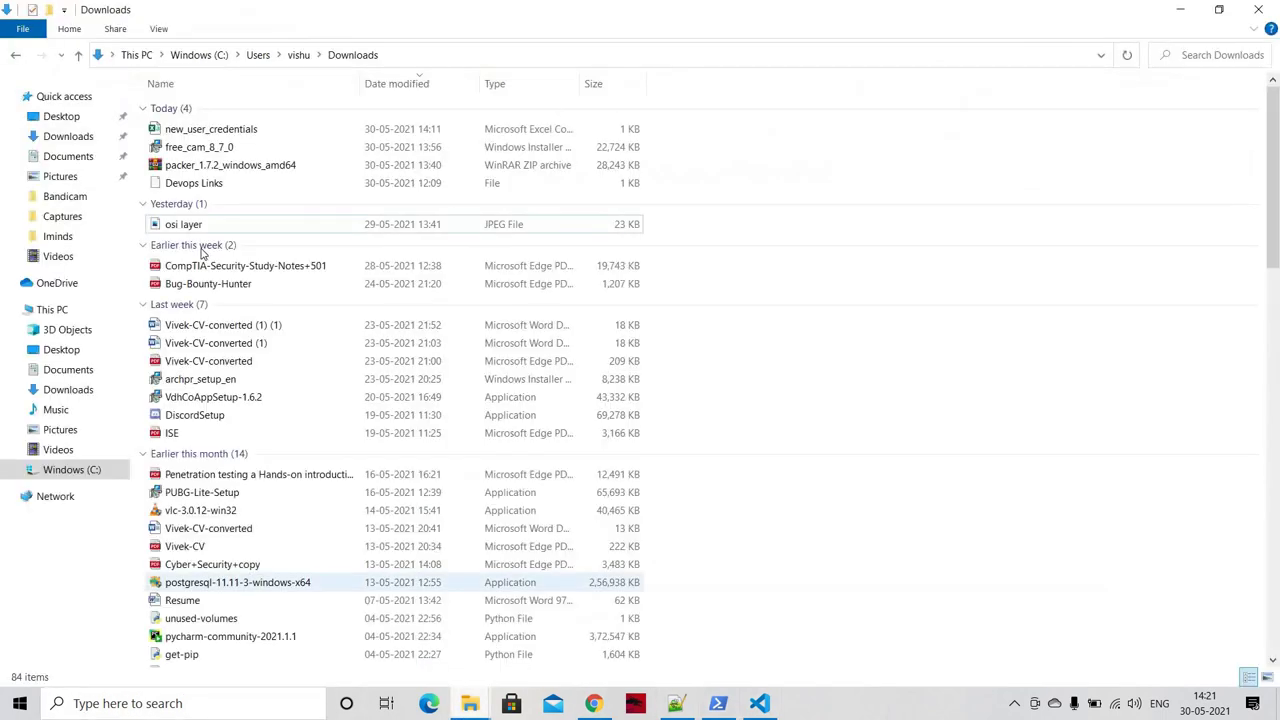
right_click(210, 125)
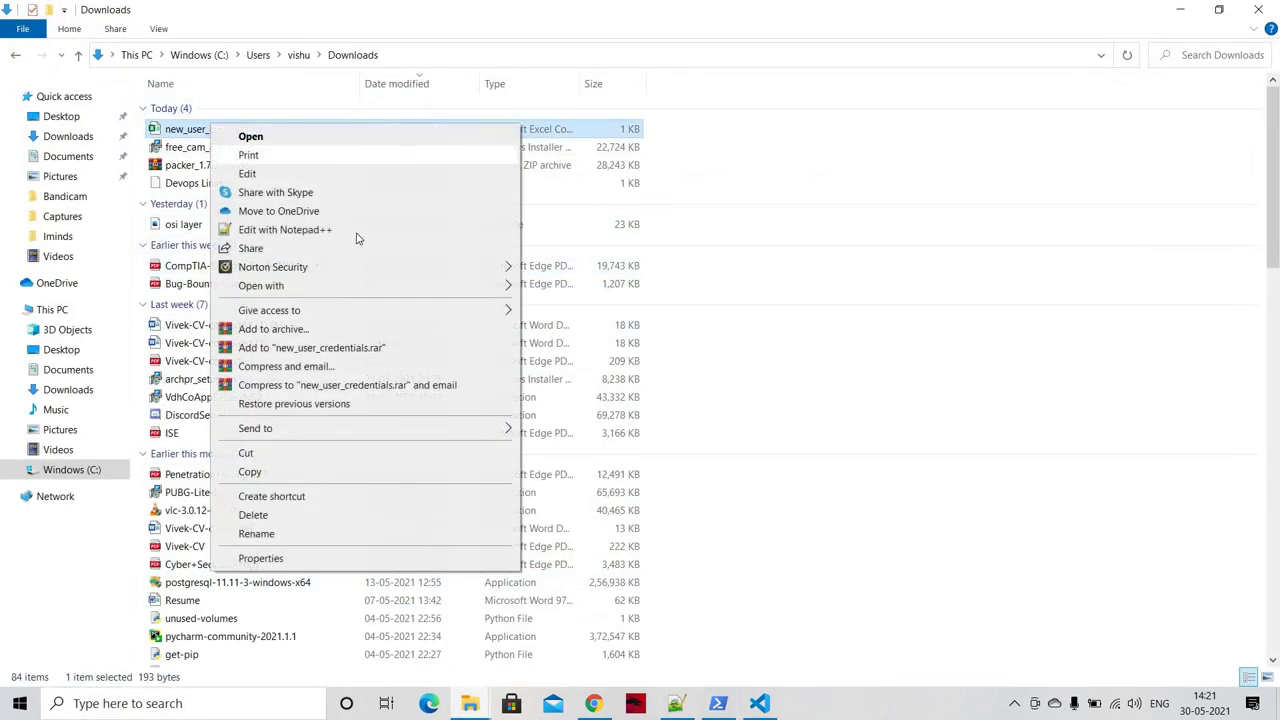
click(357, 232)
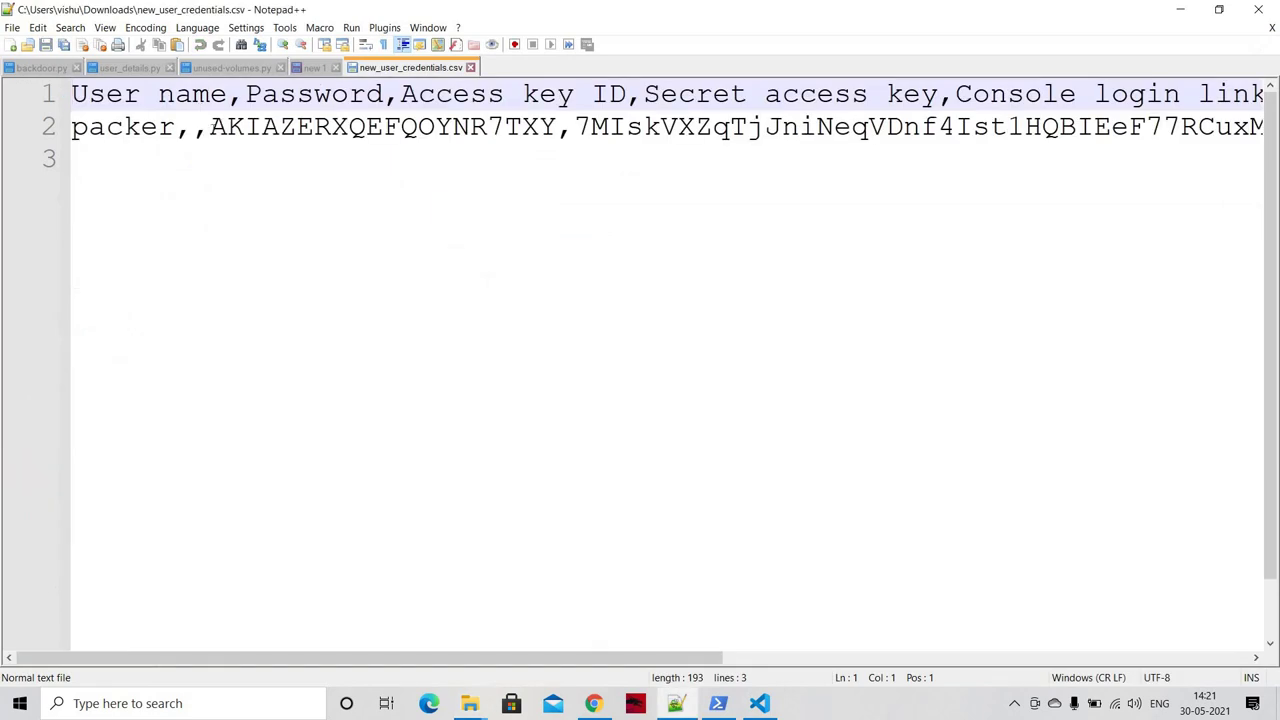
drag(209, 128, 556, 138)
key(ctrl+c)
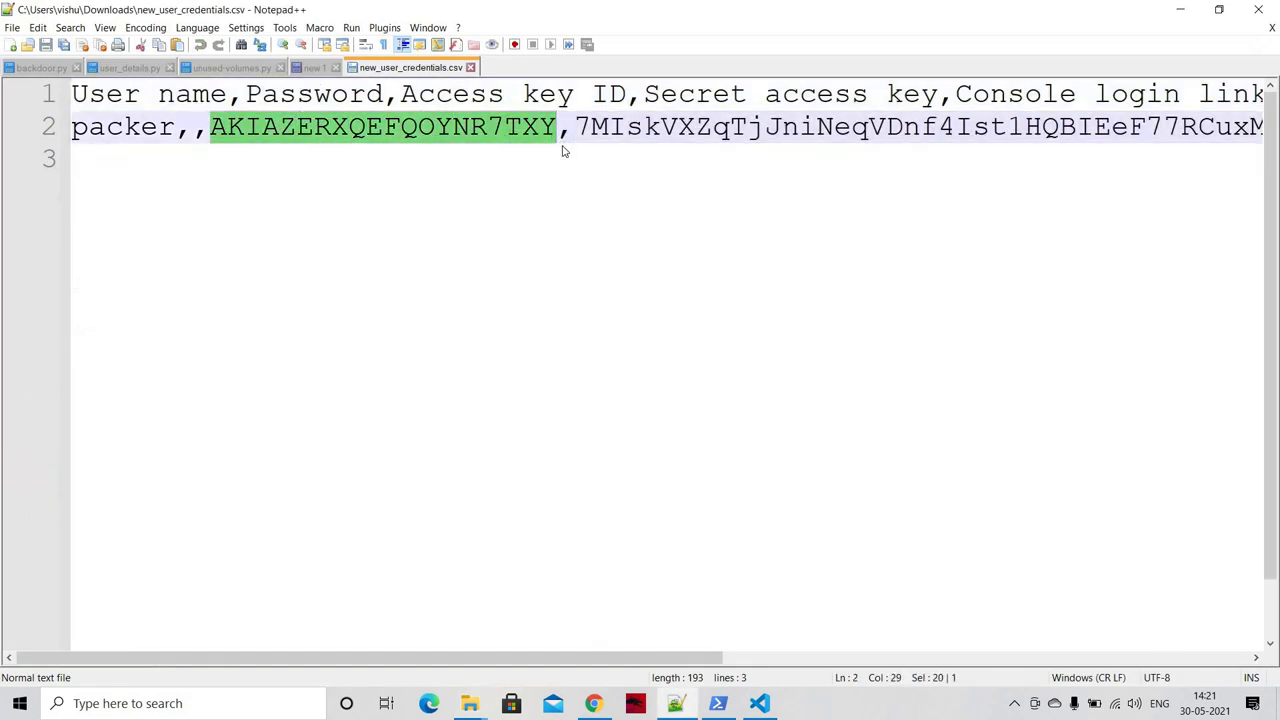
Step: Return to packer-nginx.json in Visual Studio Code and correct the misspelled key name to "access_key"
key(alt+Tab)
key(Tab)
key(Tab)
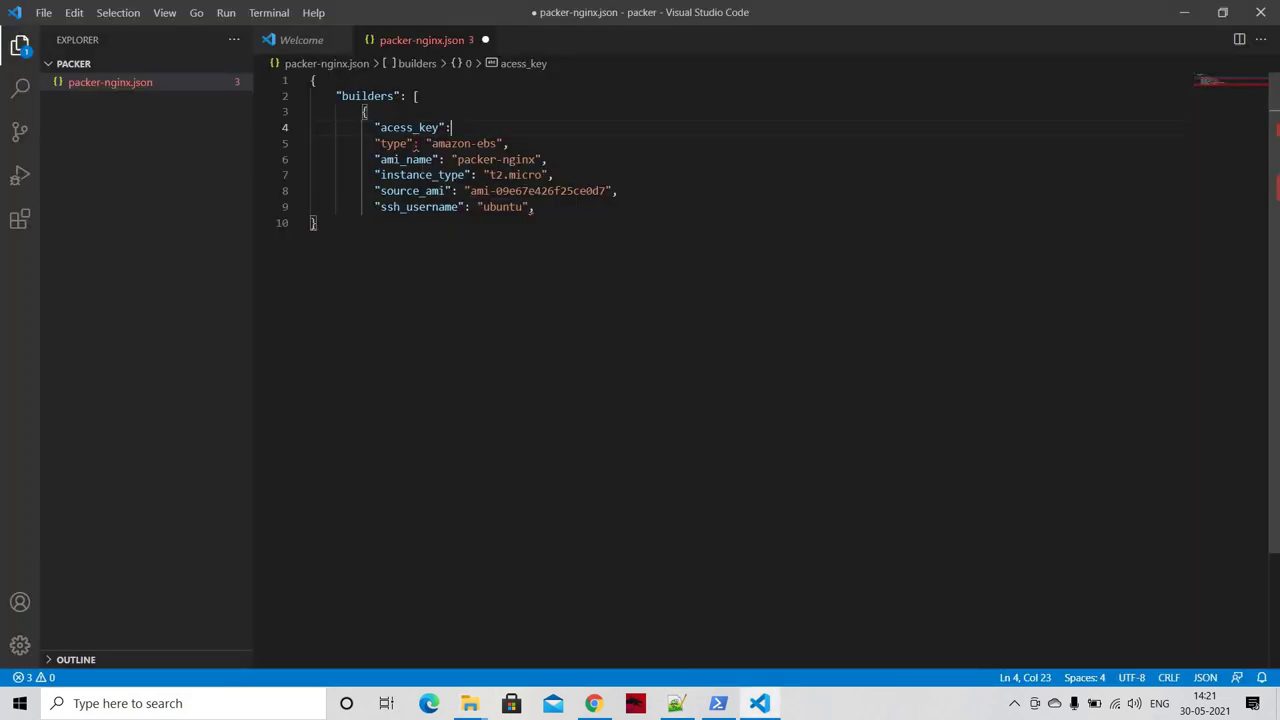
key(Left)
key(Left)
key(Left)
key(Left)
key(Left)
key(Left)
key(Left)
key(Left)
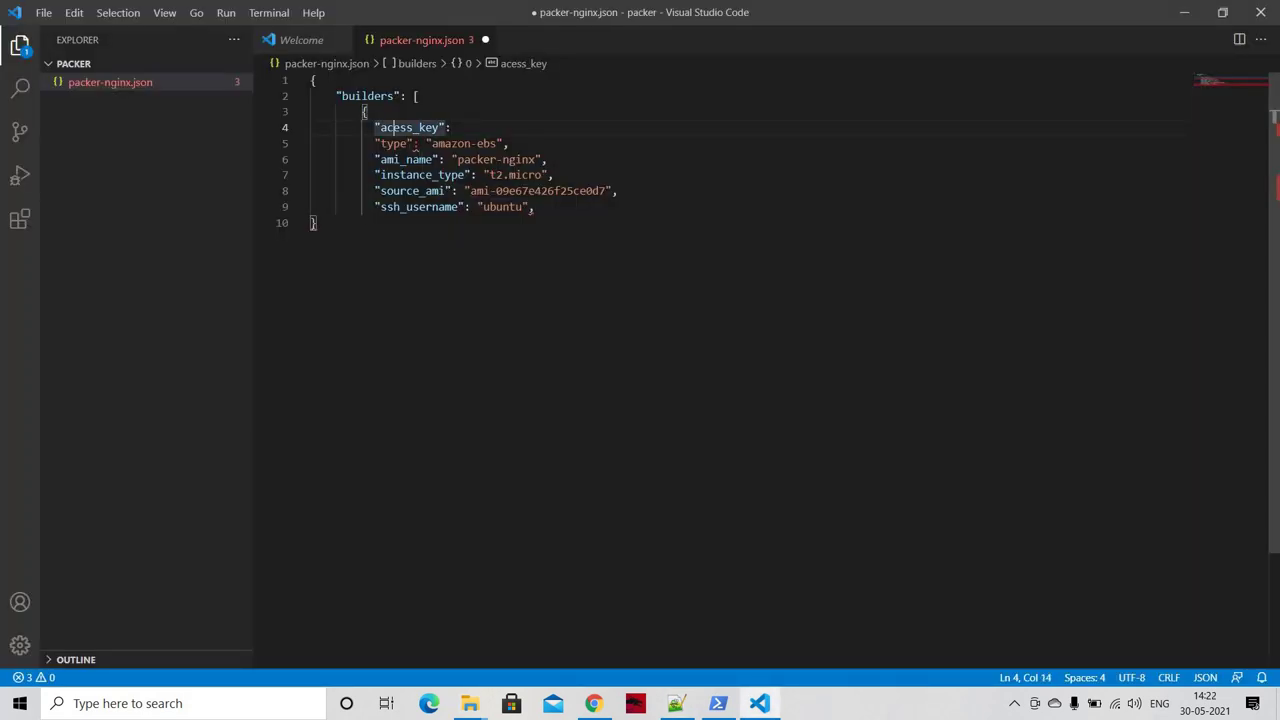
text(c)
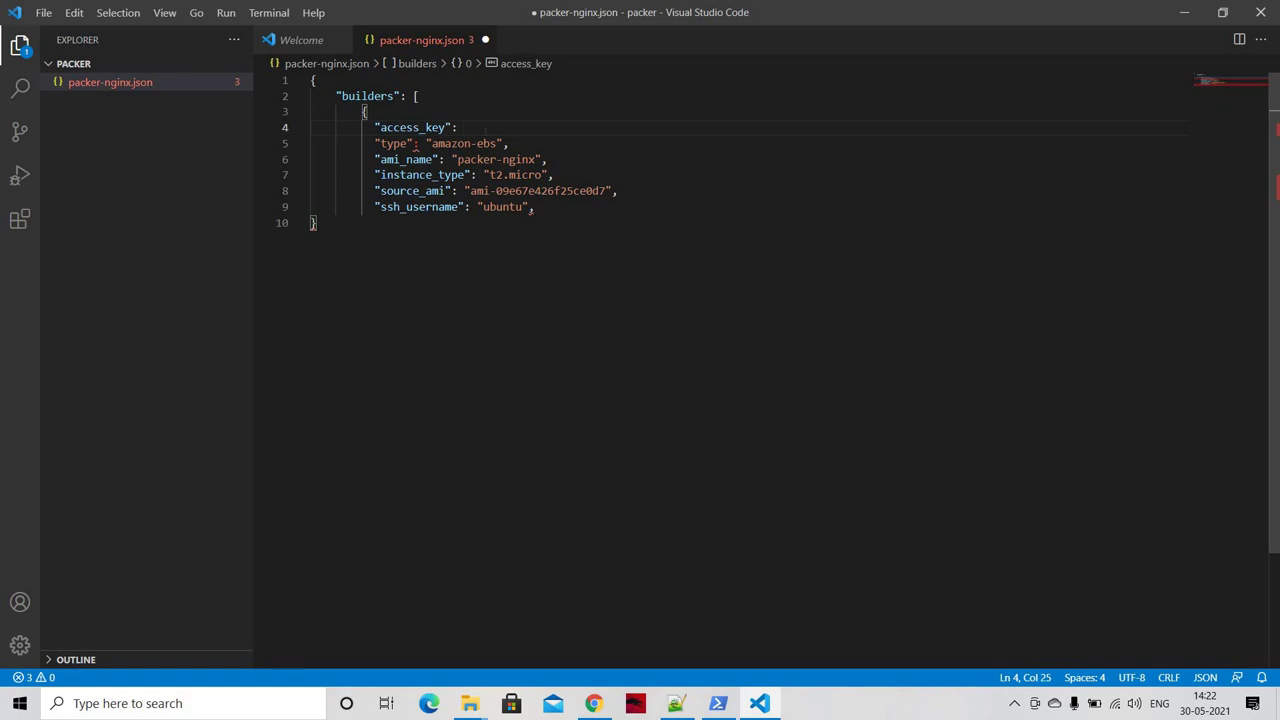
Step: Paste the copied access key ID as the access_key value and enclose it in double quotes
key(ctrl+v)
text(")
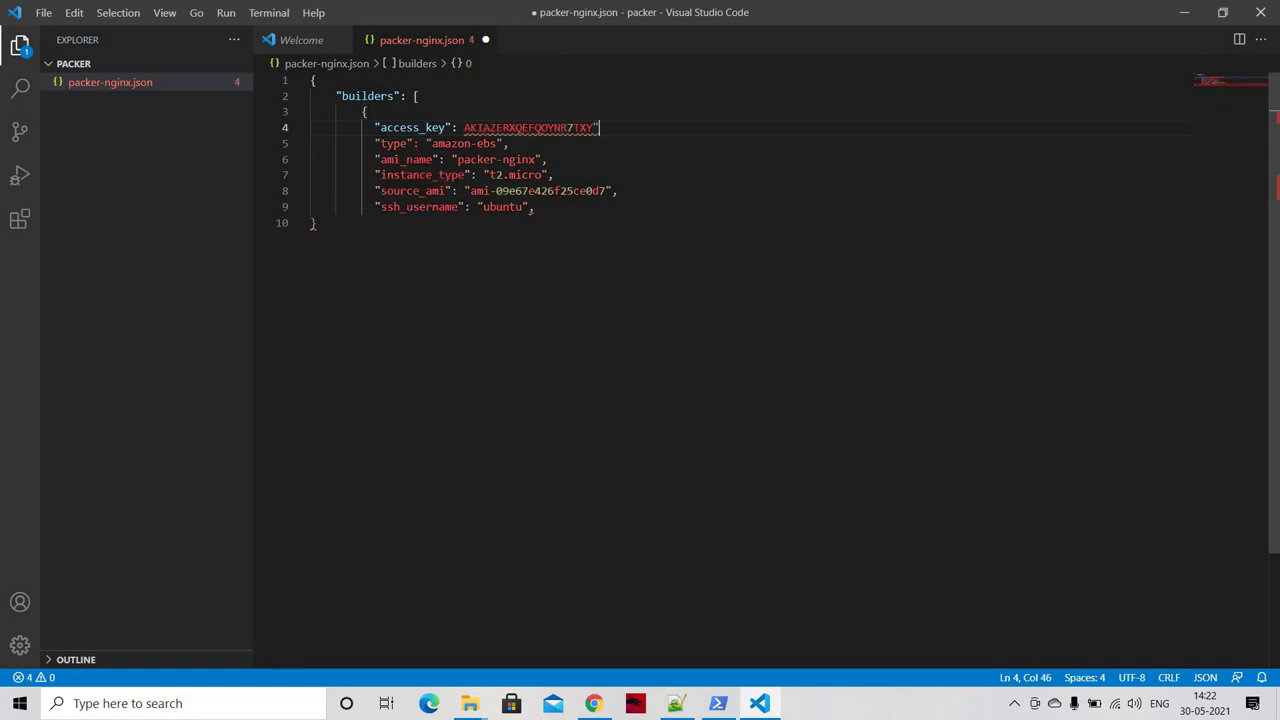
double_click(484, 128)
click(484, 128)
click(468, 128)
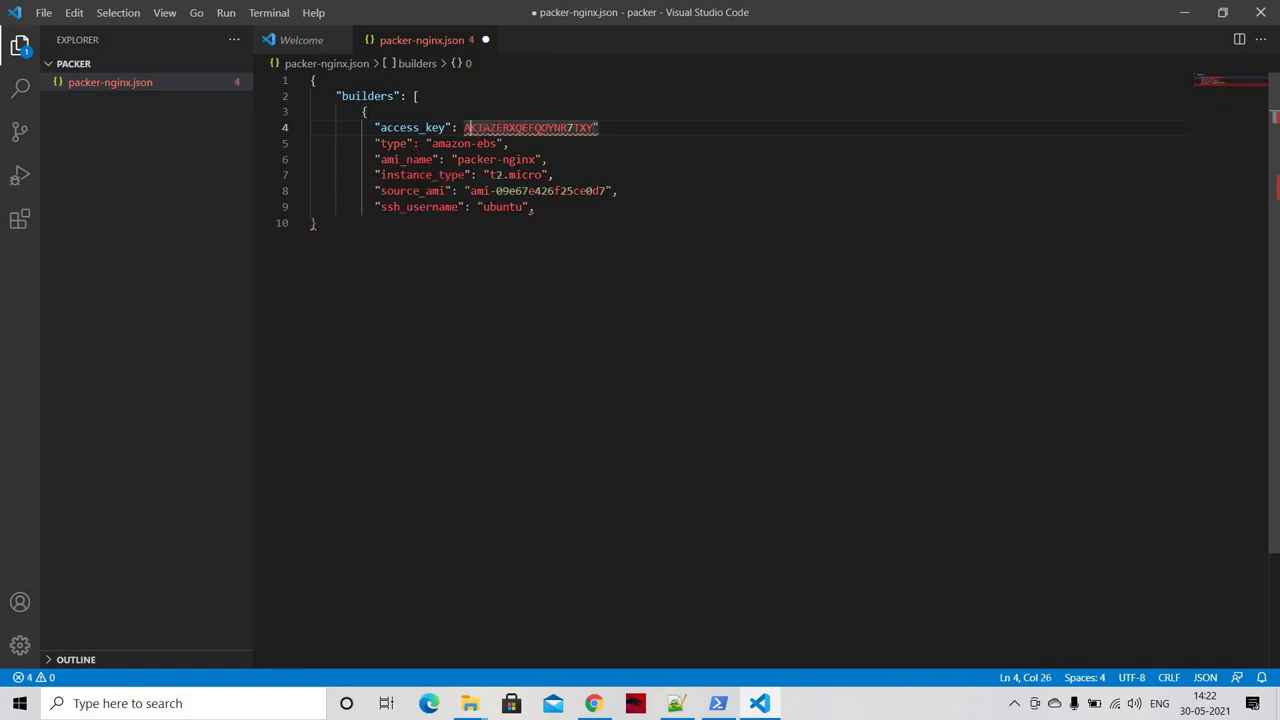
text(")
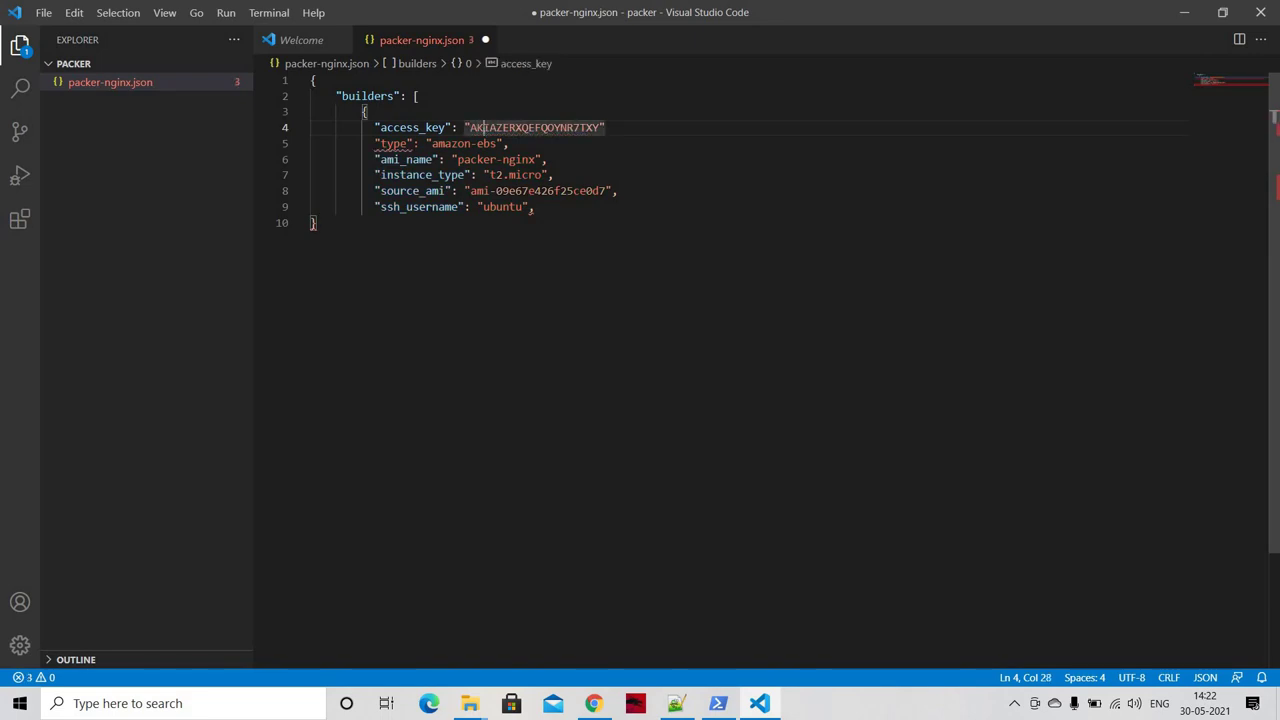
Step: Add a secret_key entry with an empty quoted value below access_key, and end the access_key line with a comma
click(588, 128)
click(606, 128)
key(Return)
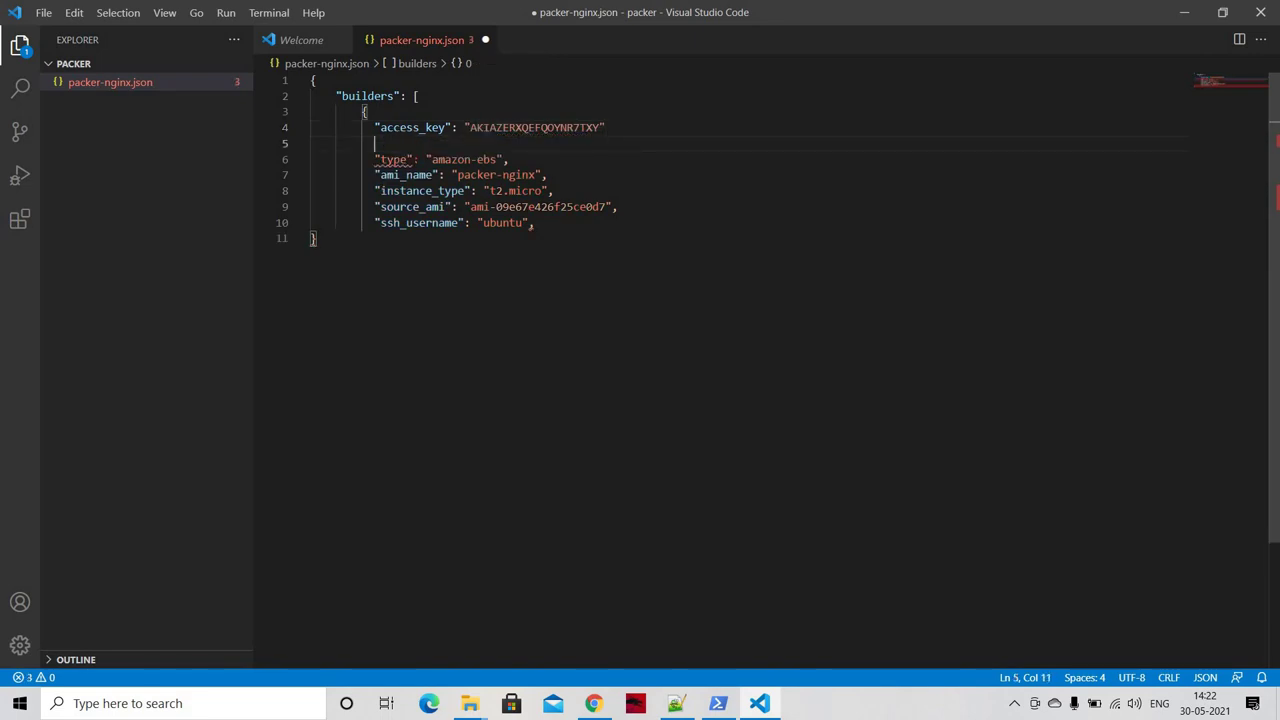
text("secret_key":)
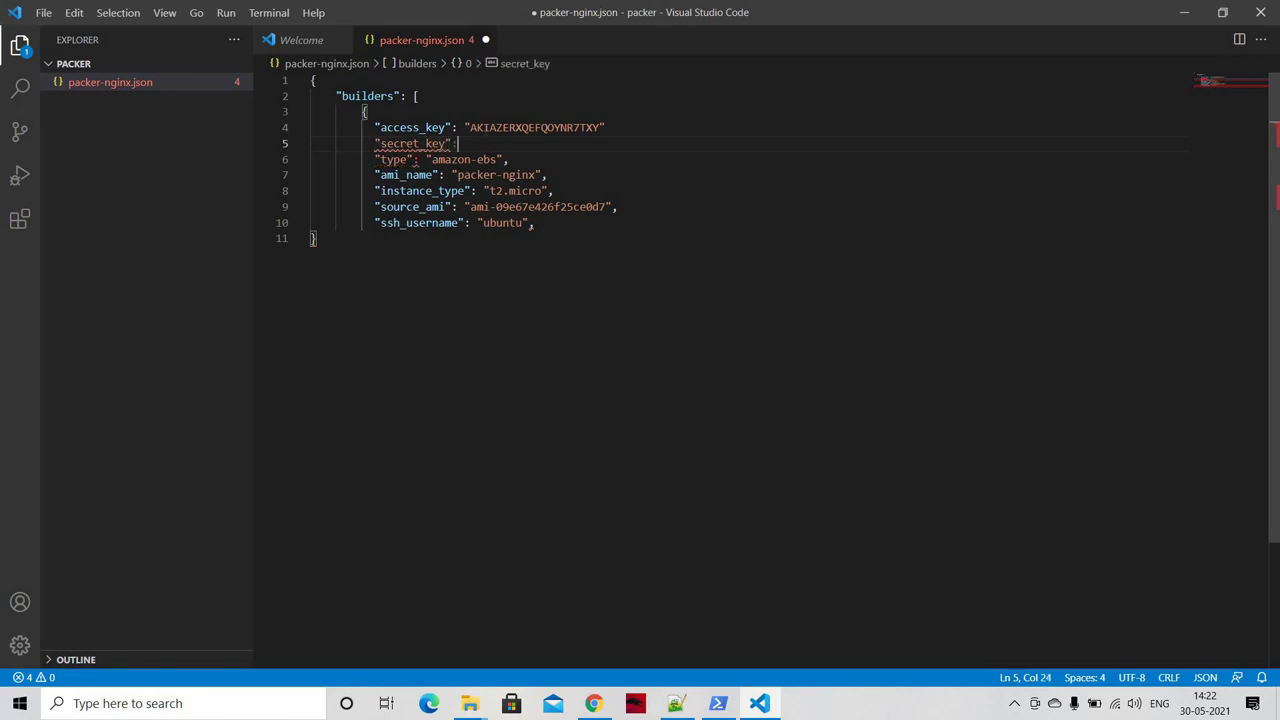
click(606, 127)
text(,)
key(Down)
text(")
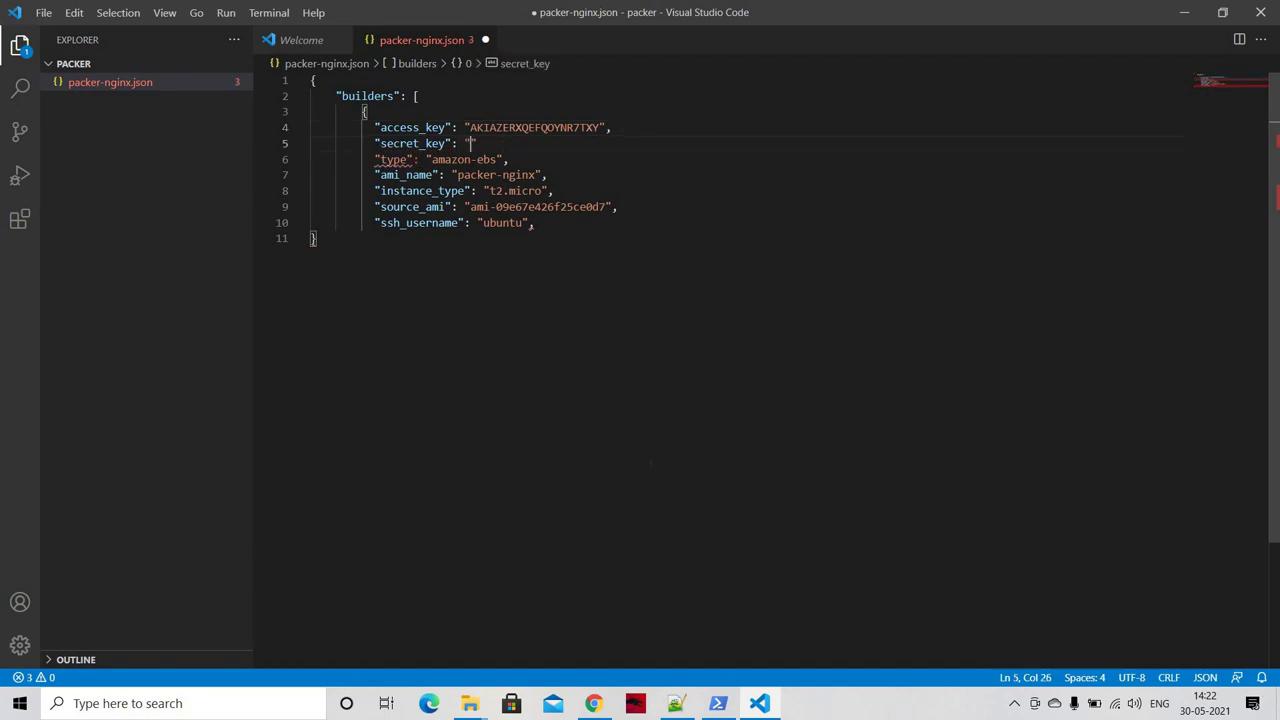
Step: Copy the secret access key from new_user_credentials.csv in Notepad++ and paste it as the secret_key value in Visual Studio Code, ending with a comma
click(676, 703)
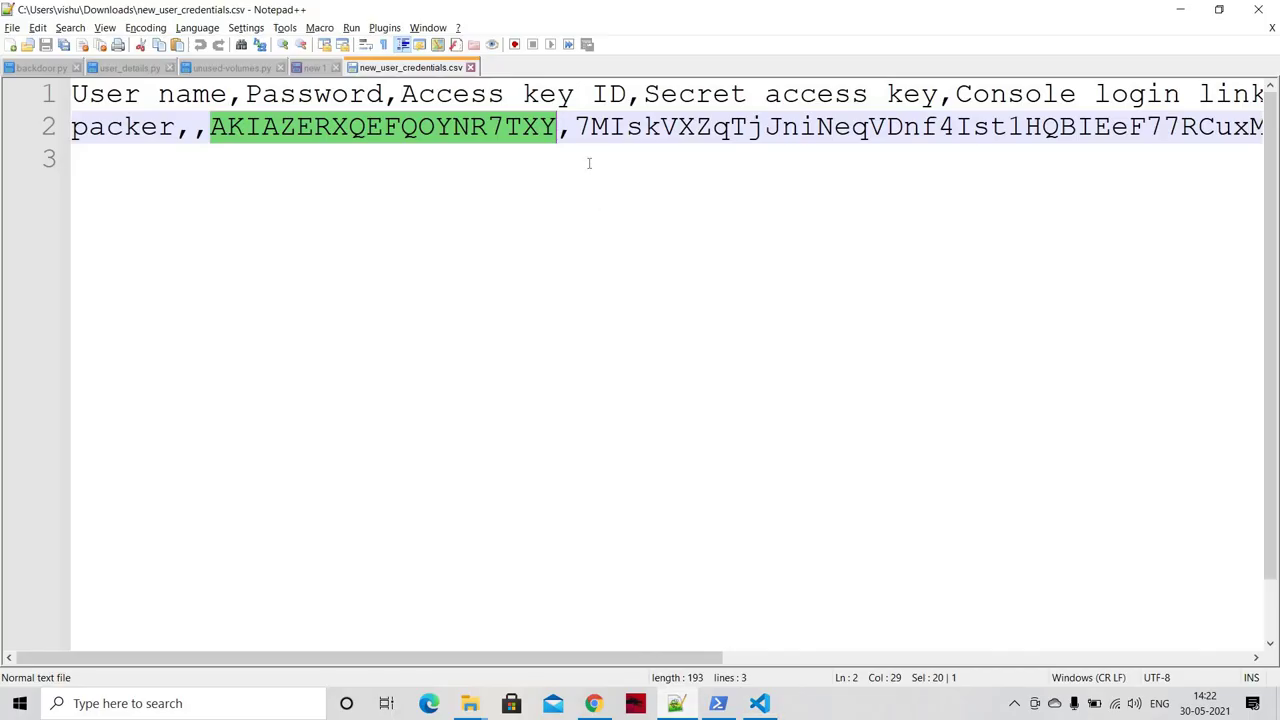
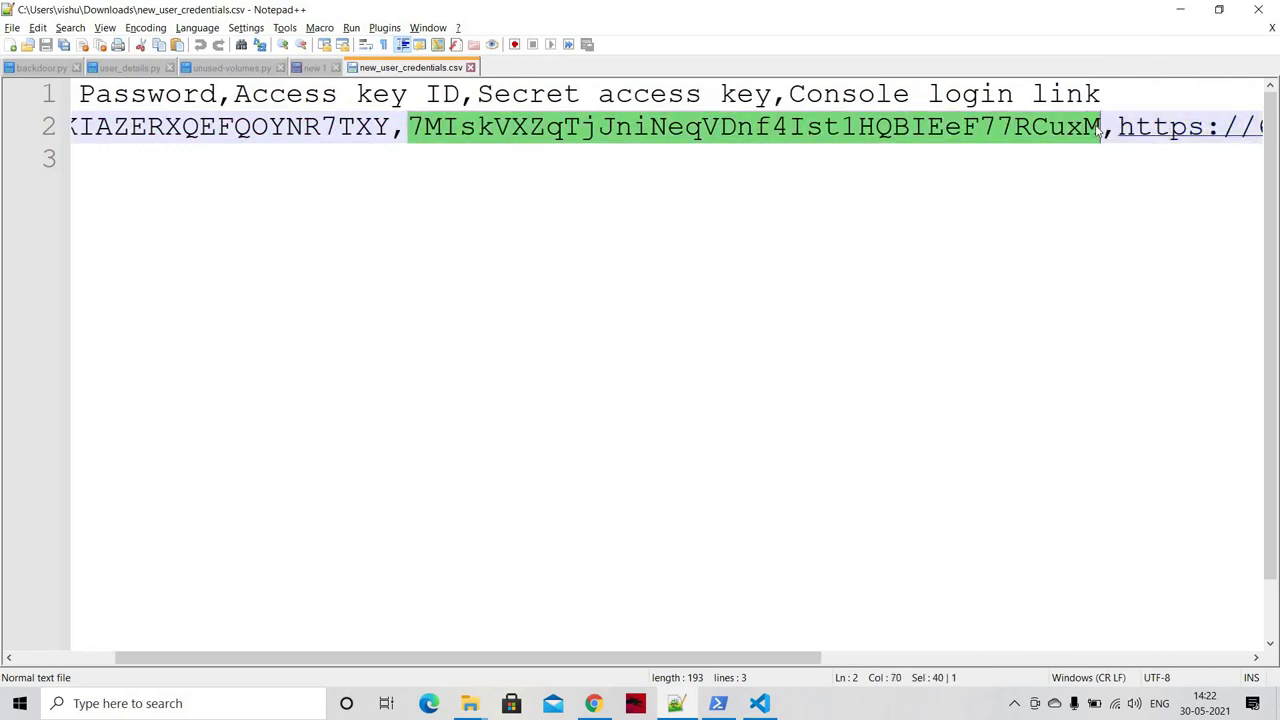
key(alt+Tab)
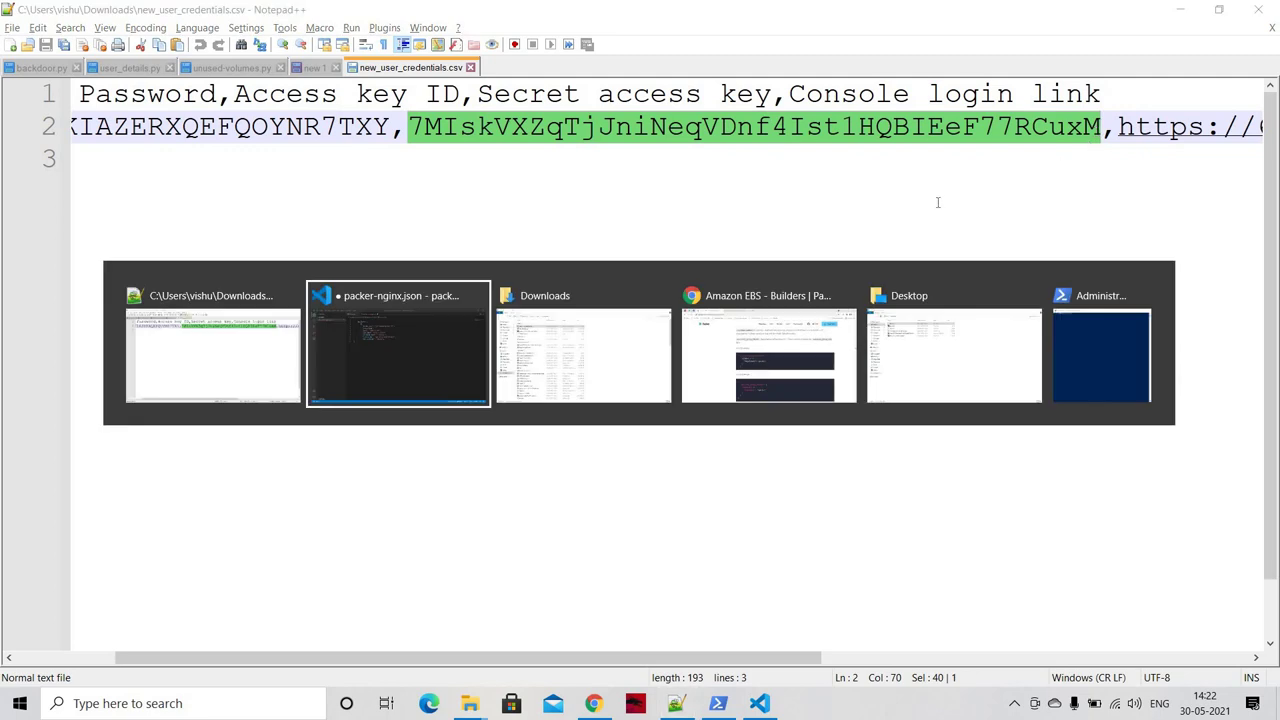
key(ctrl+v)
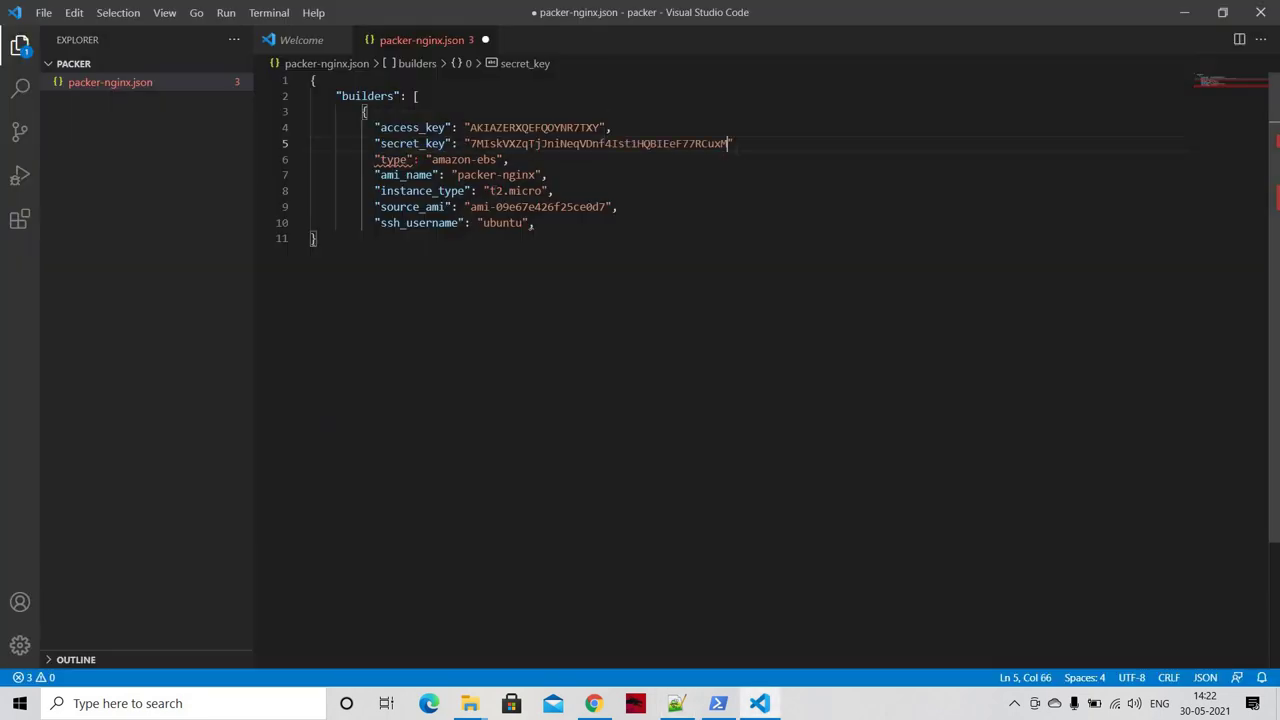
text(",)
Step: Go over the builder's values and remove the trailing comma after the ssh_username value
drag(432, 159, 606, 127)
drag(469, 143, 540, 191)
click(727, 143)
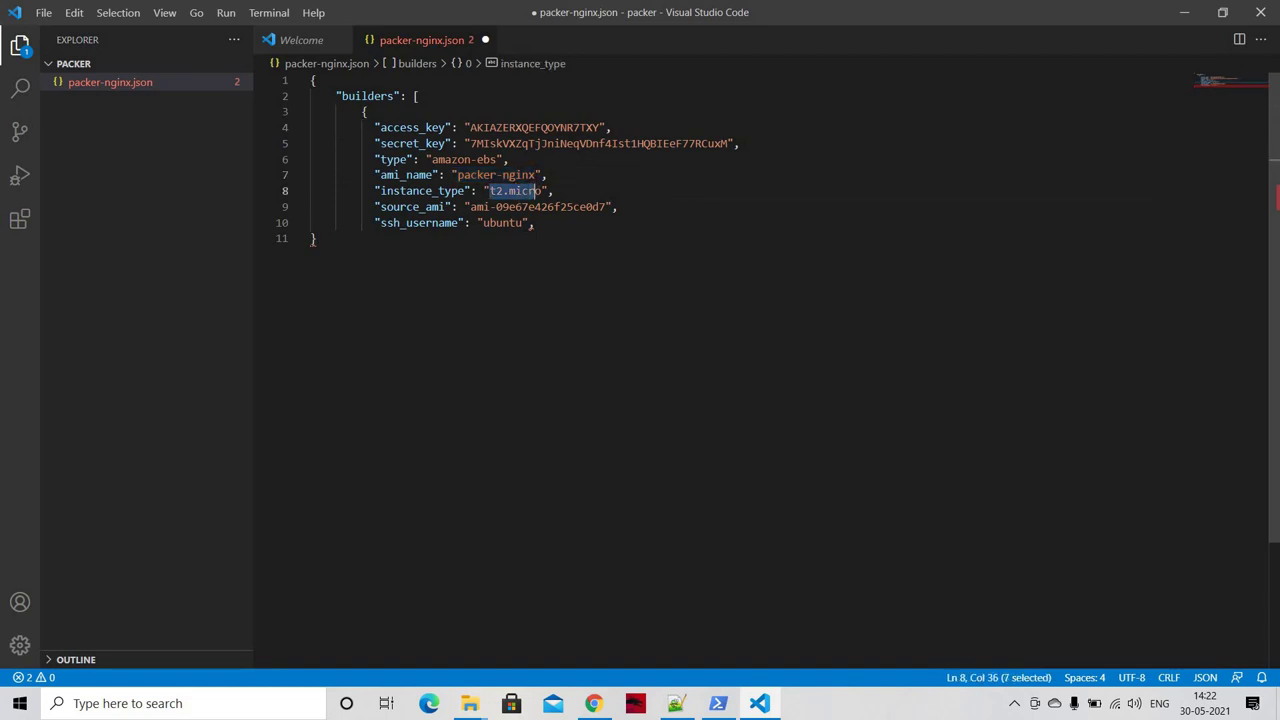
drag(470, 207, 606, 207)
click(606, 207)
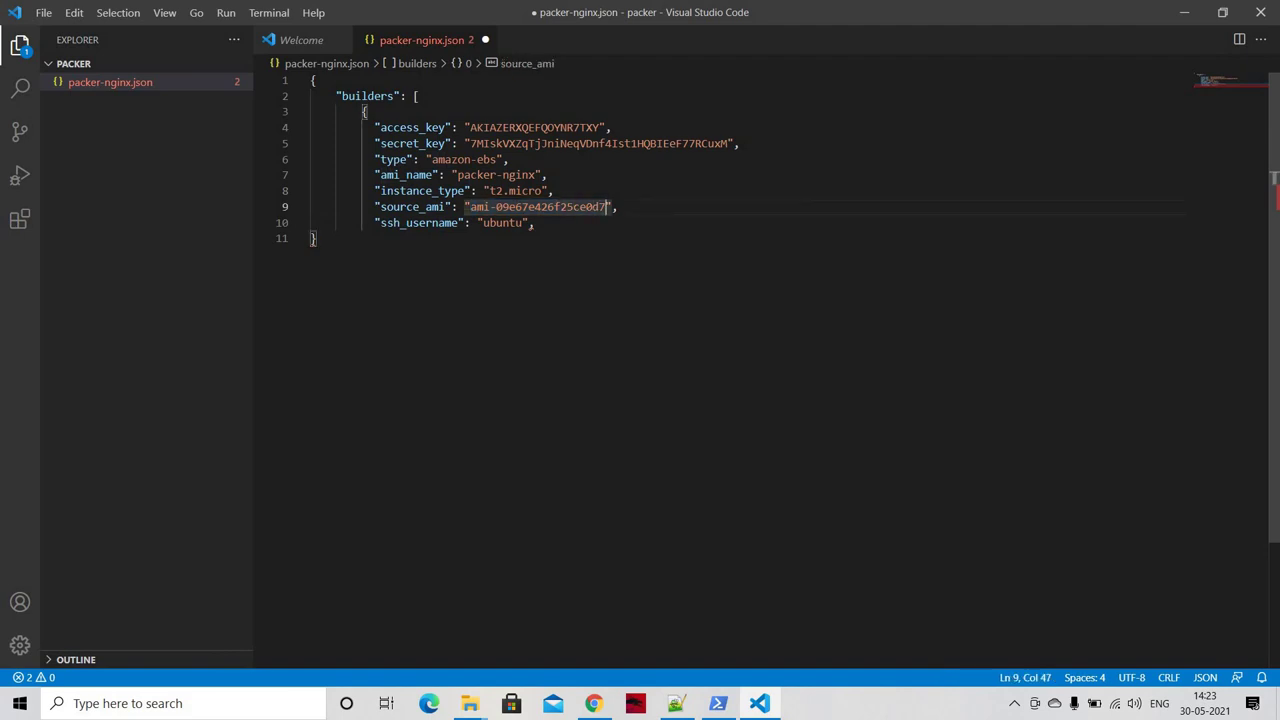
click(535, 222)
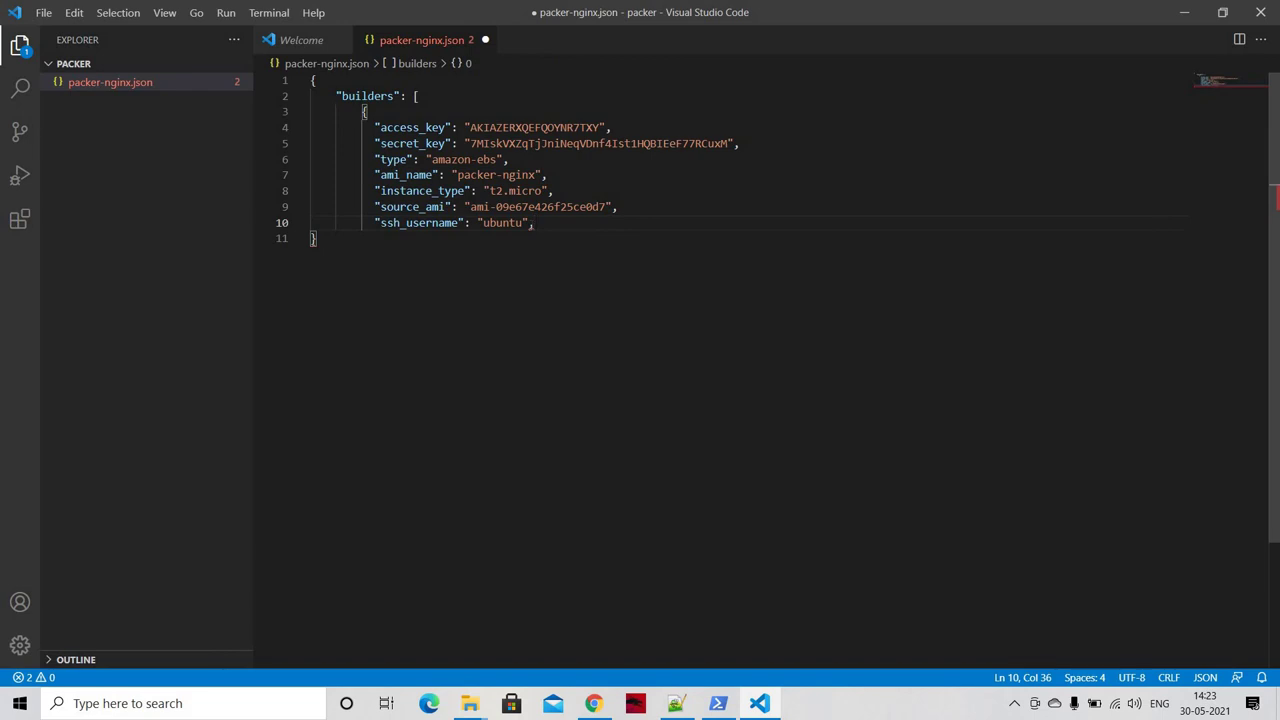
key(BackSpace)
Step: Switch to Chrome and examine the JSON example with builders and provisioners on Packer's Amazon EBS documentation page
mouse_move(727, 712)
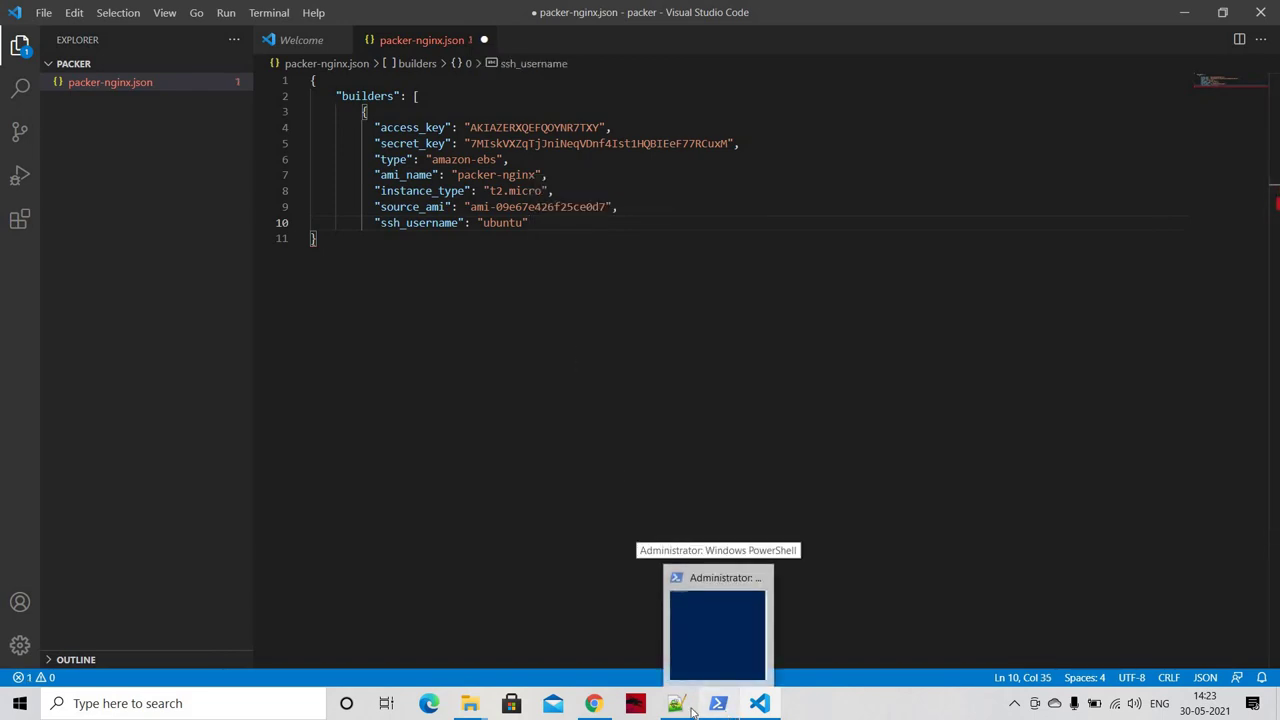
click(594, 703)
scroll(489, 494, down, 20)
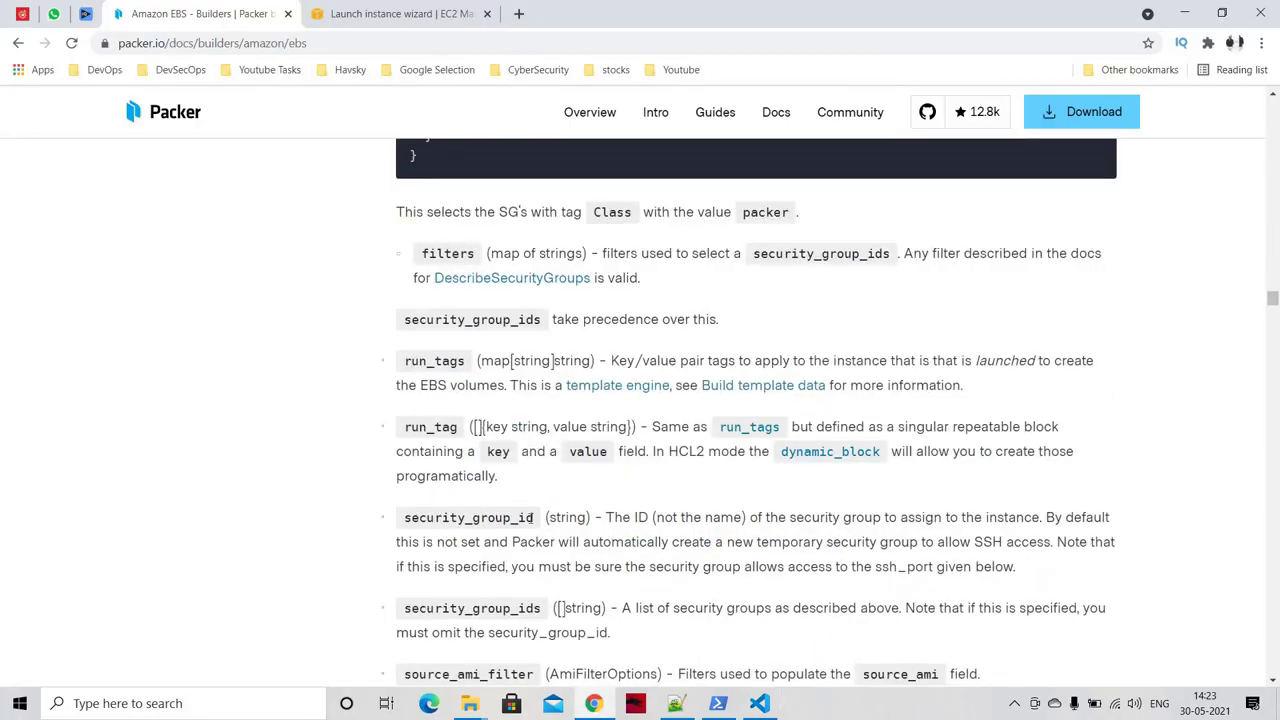
scroll(571, 554, down, 15)
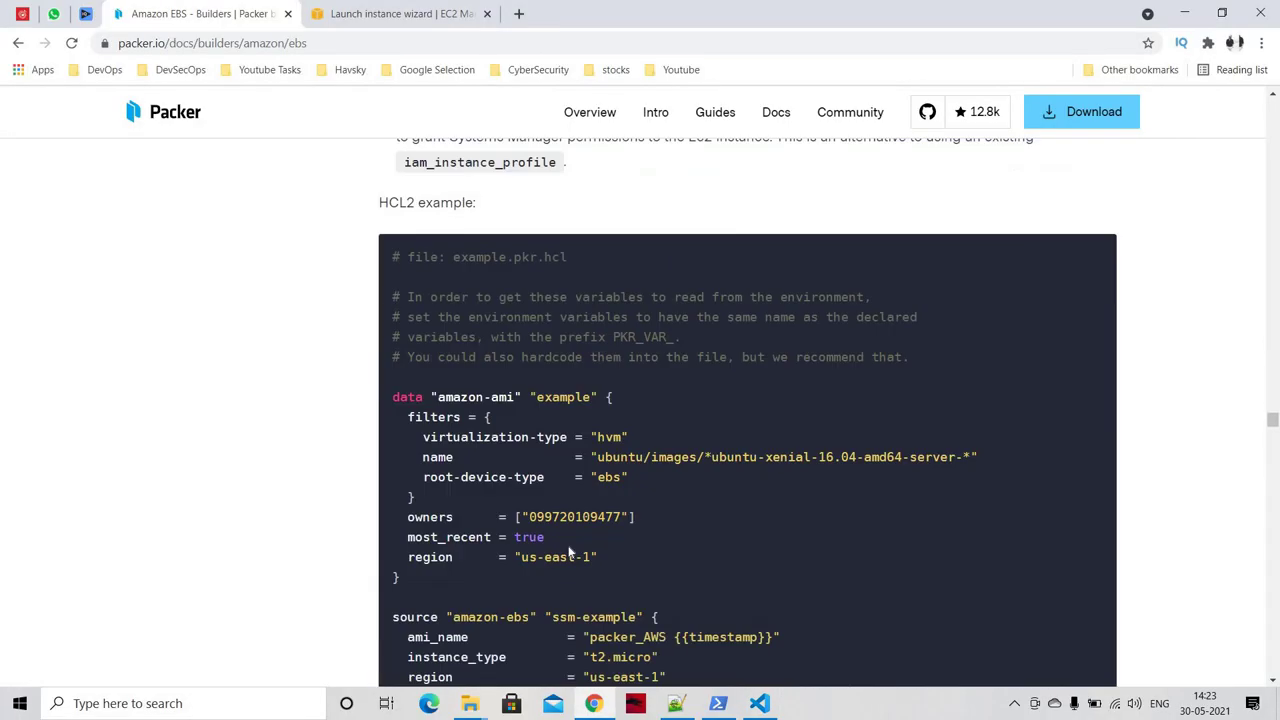
scroll(563, 543, down, 4)
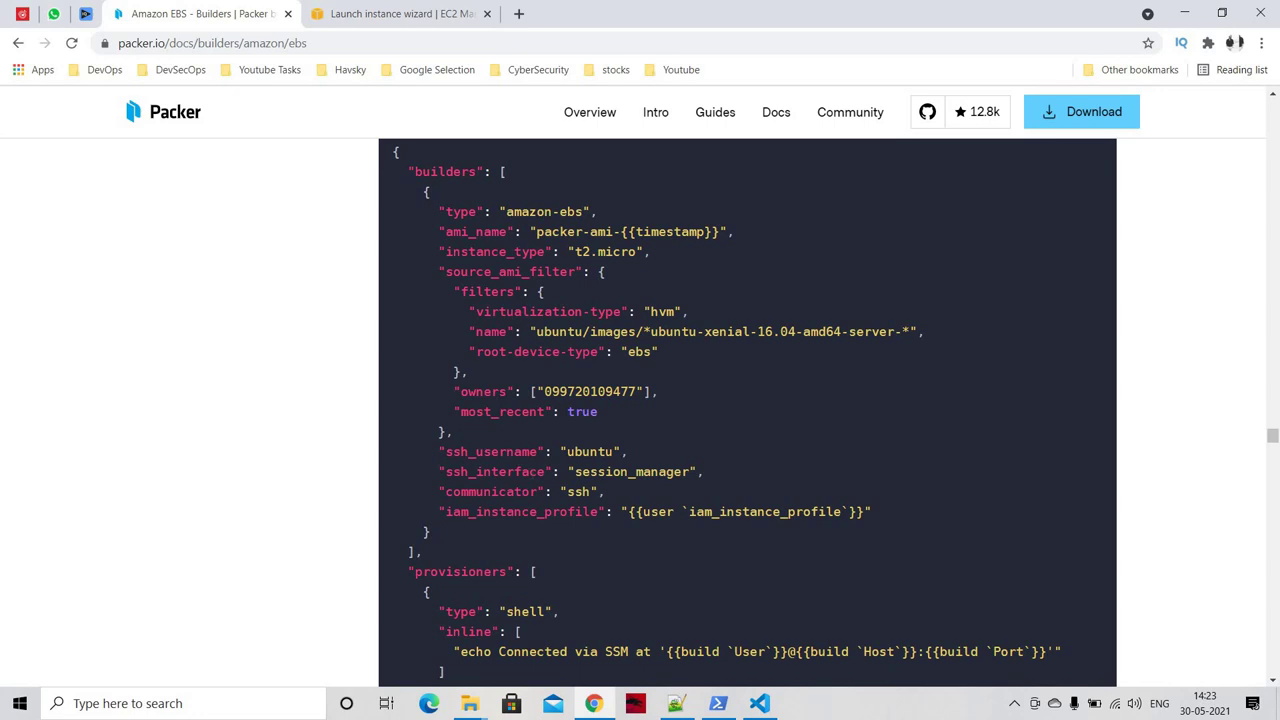
scroll(748, 410, down, 3)
Step: Return to Visual Studio Code, add the closing brace of the builder object and the closing bracket of the builders array, and save packer-nginx.json
key(alt+Tab)
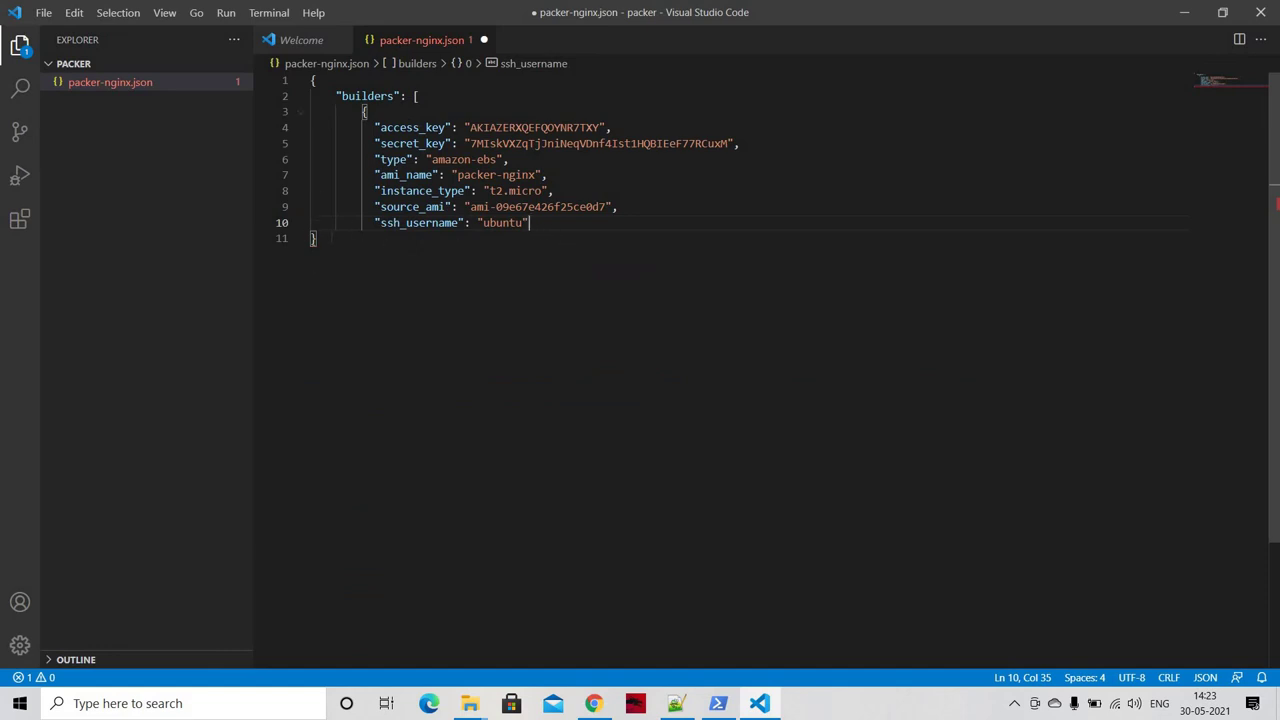
click(316, 238)
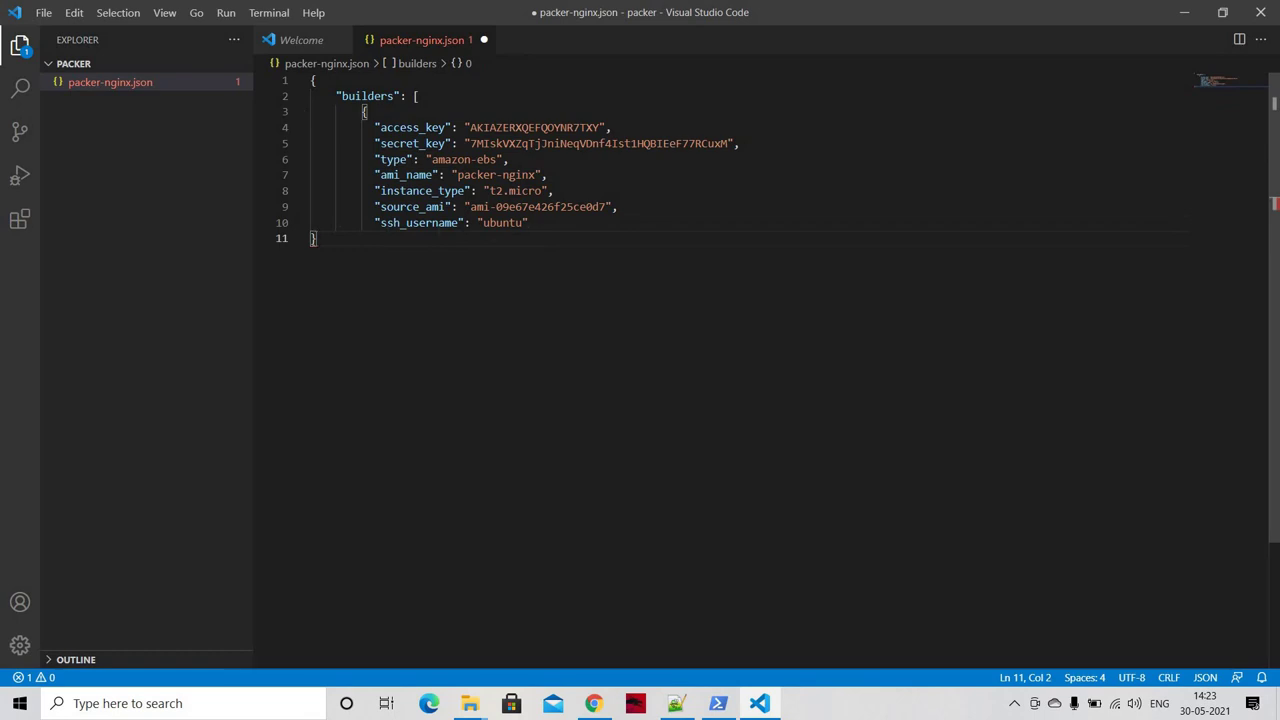
click(529, 222)
key(Return)
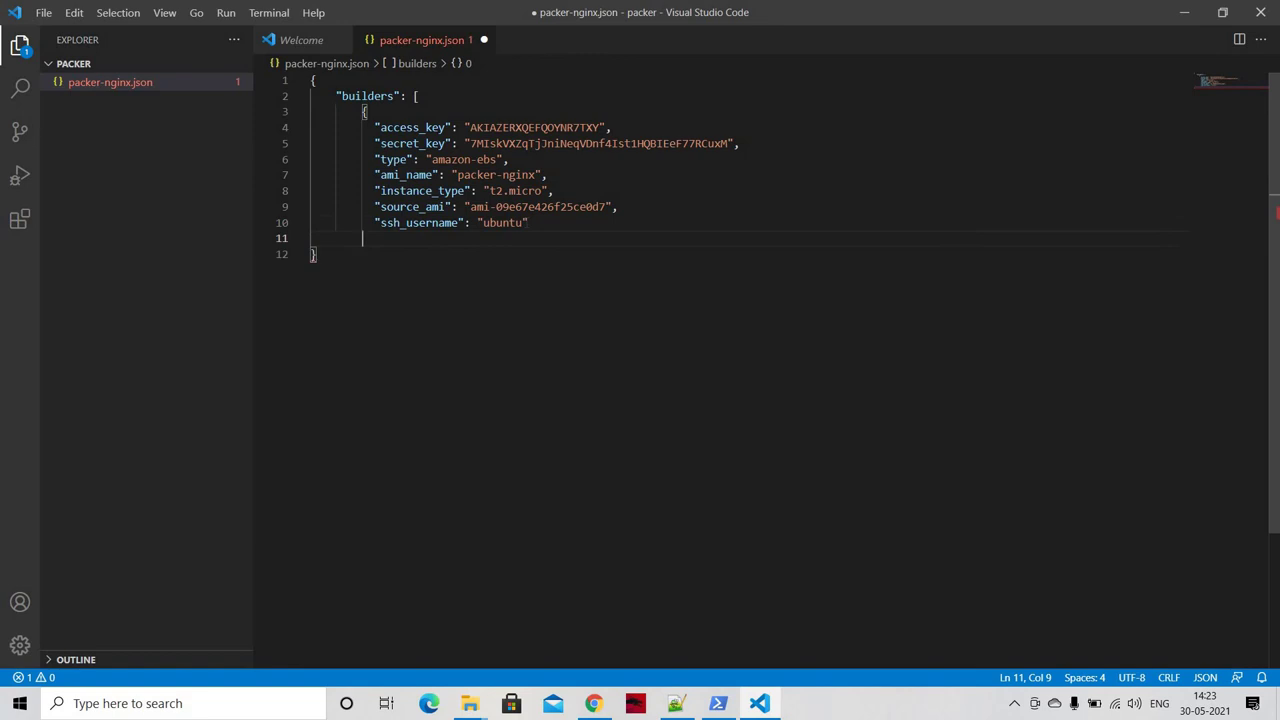
text(})
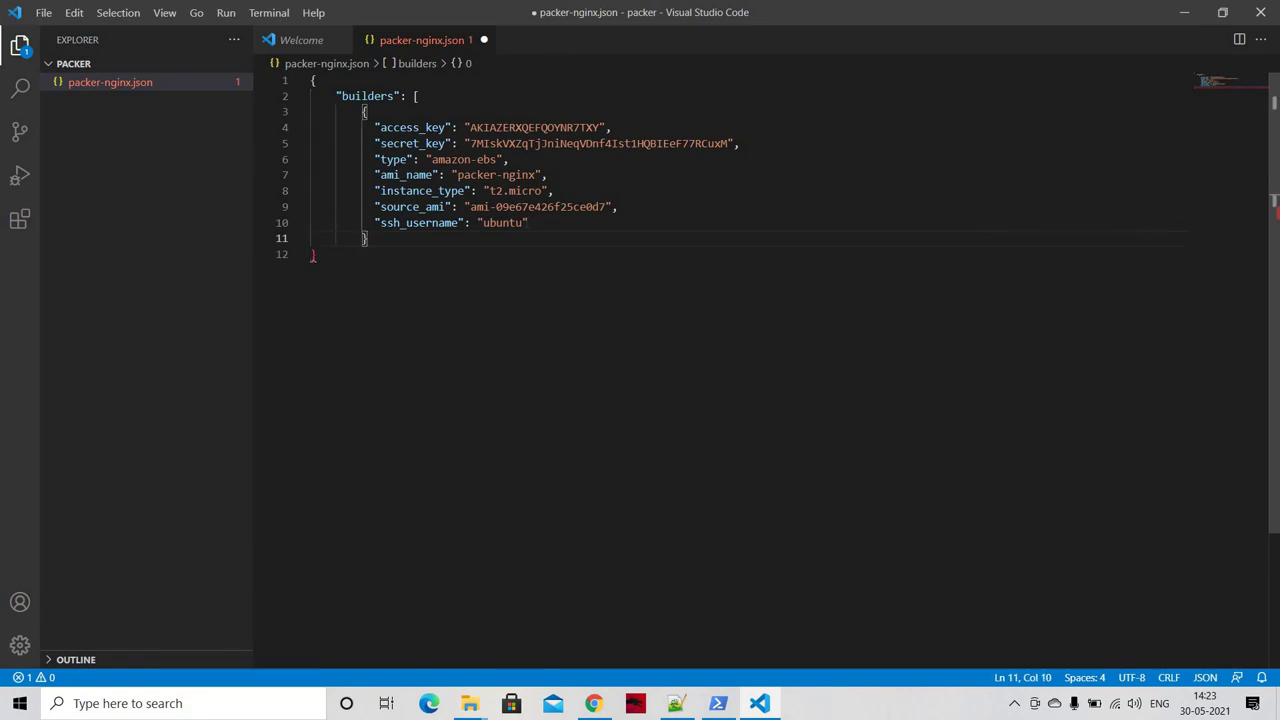
key(Return)
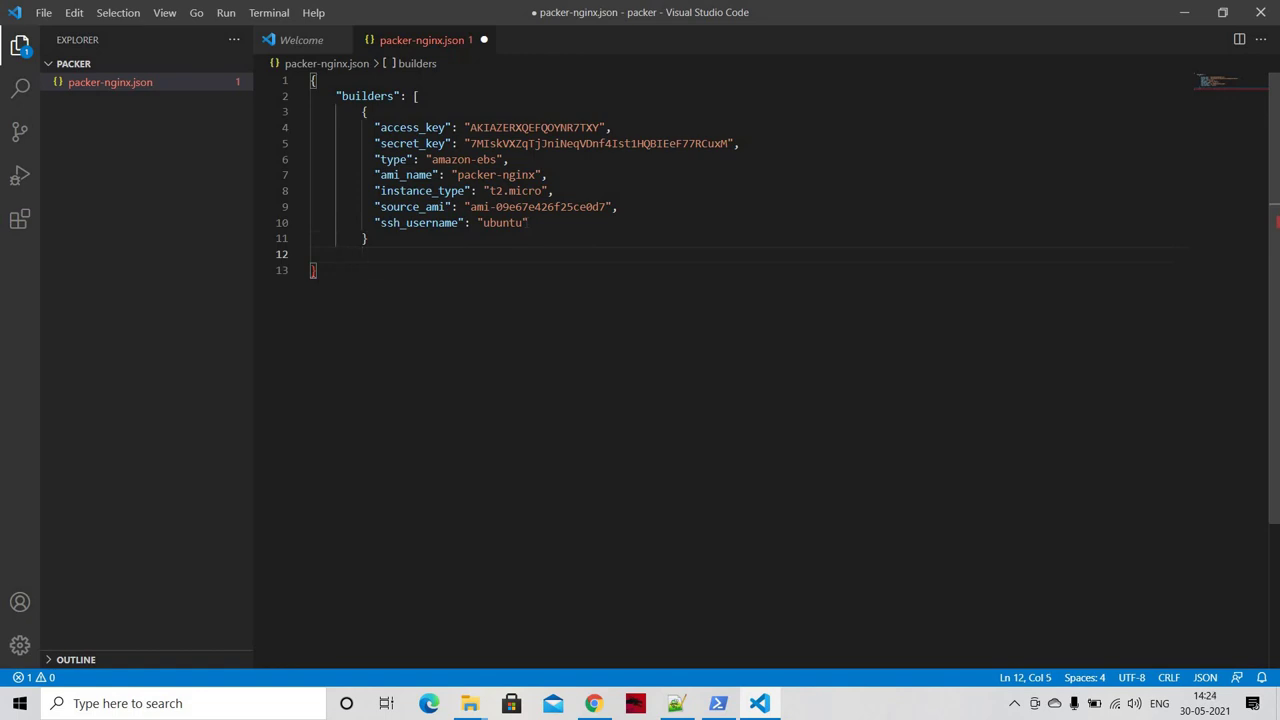
text(])
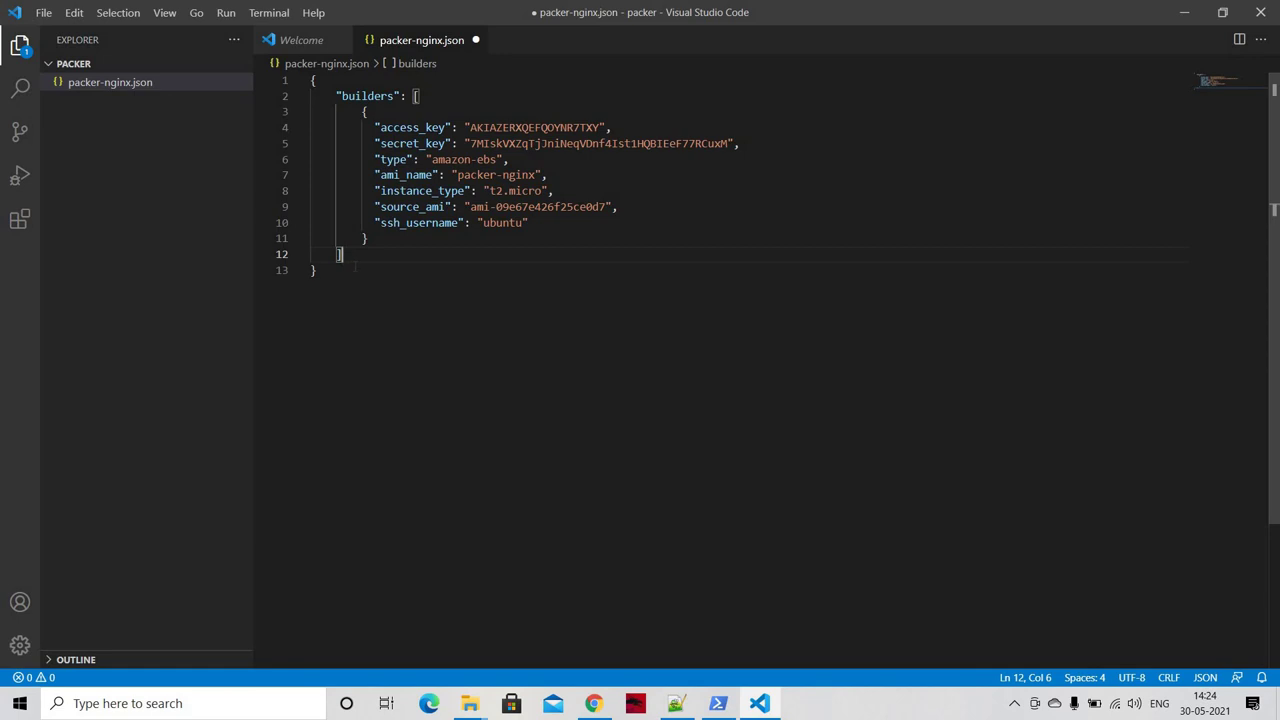
key(ctrl+s)
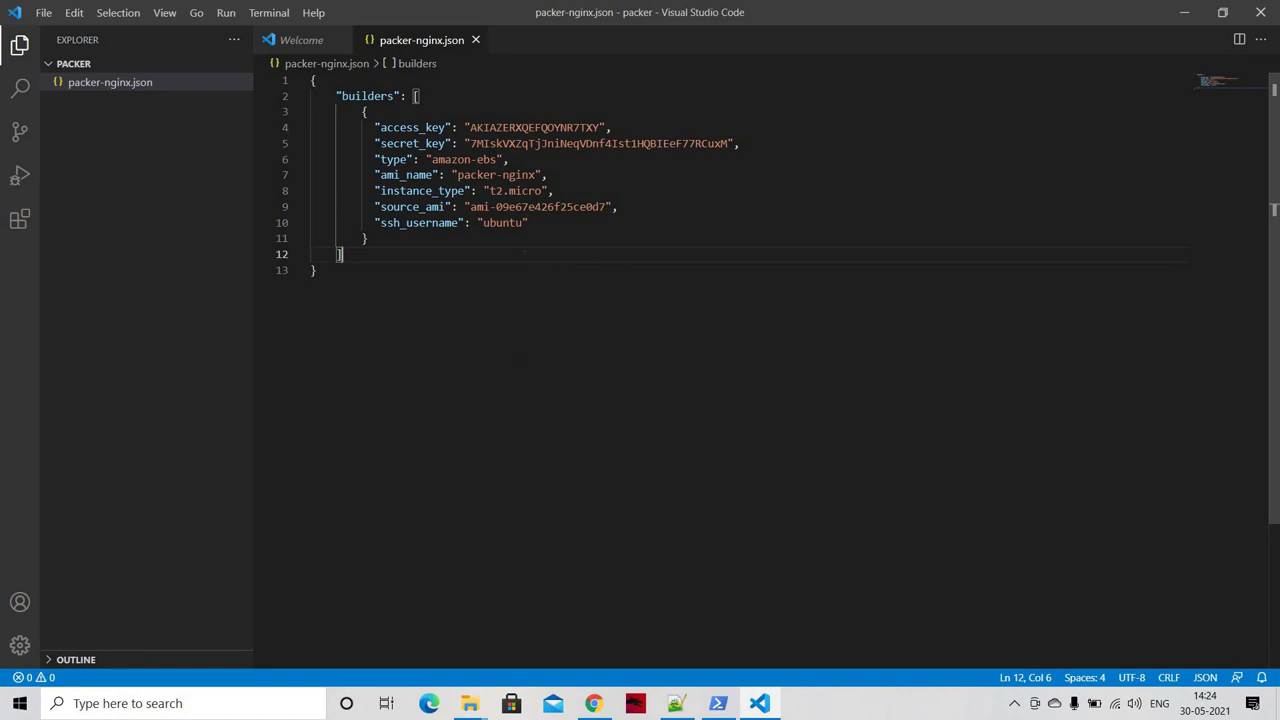
Step: Open the packer folder on the Desktop in File Explorer and copy its full path
mouse_move(470, 703)
click(434, 640)
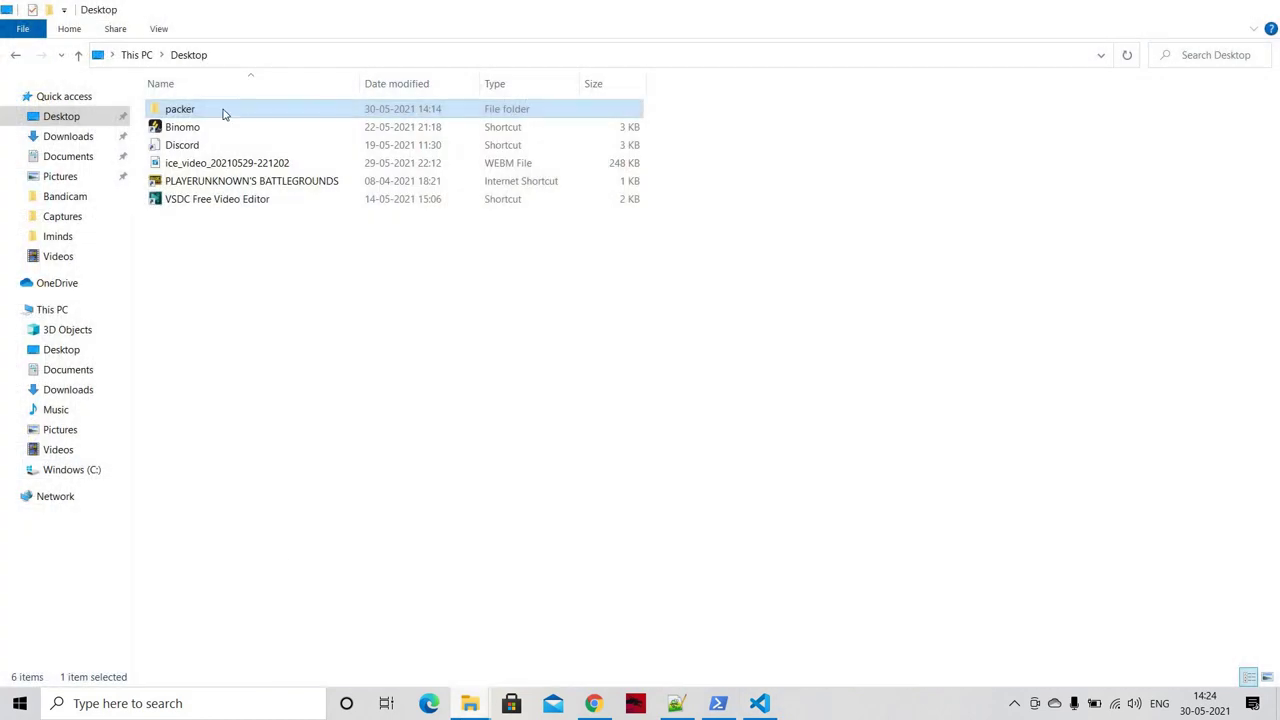
double_click(228, 104)
click(285, 57)
key(ctrl+c)
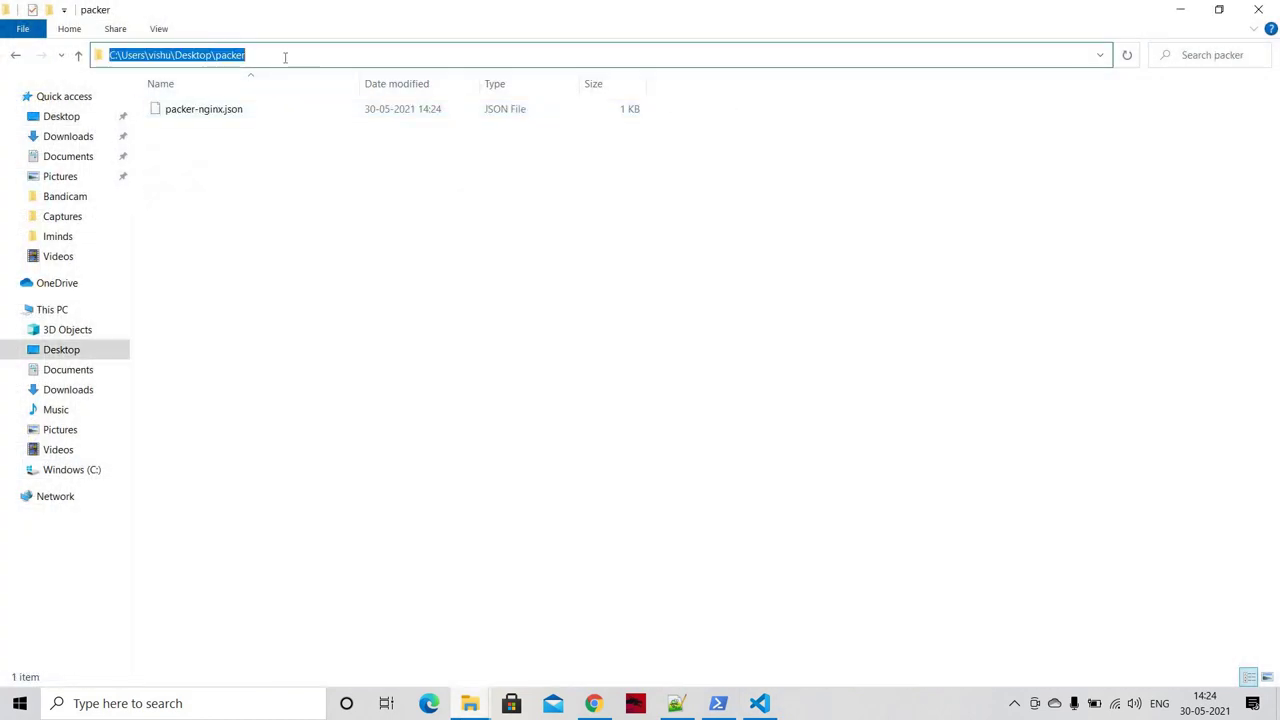
Step: Switch to Windows PowerShell, change to the copied packer folder path with cd and list its contents with ls
click(718, 703)
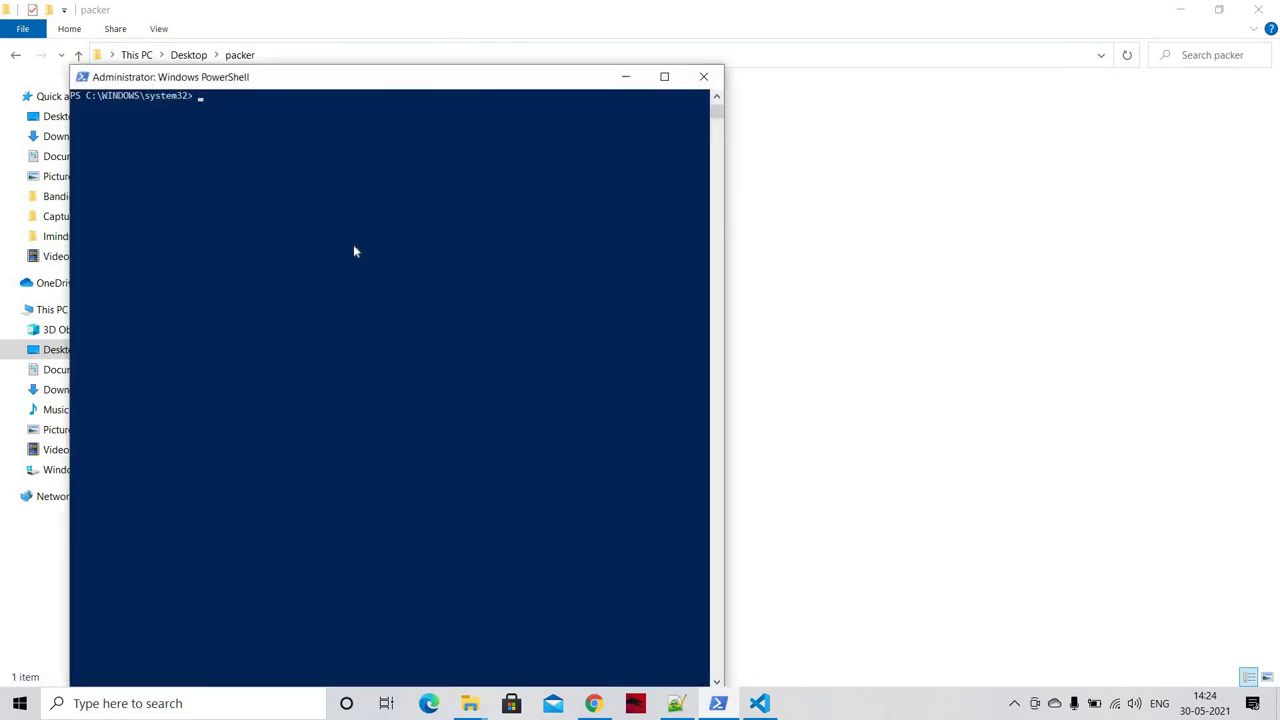
text(cd)
key(ctrl+v)
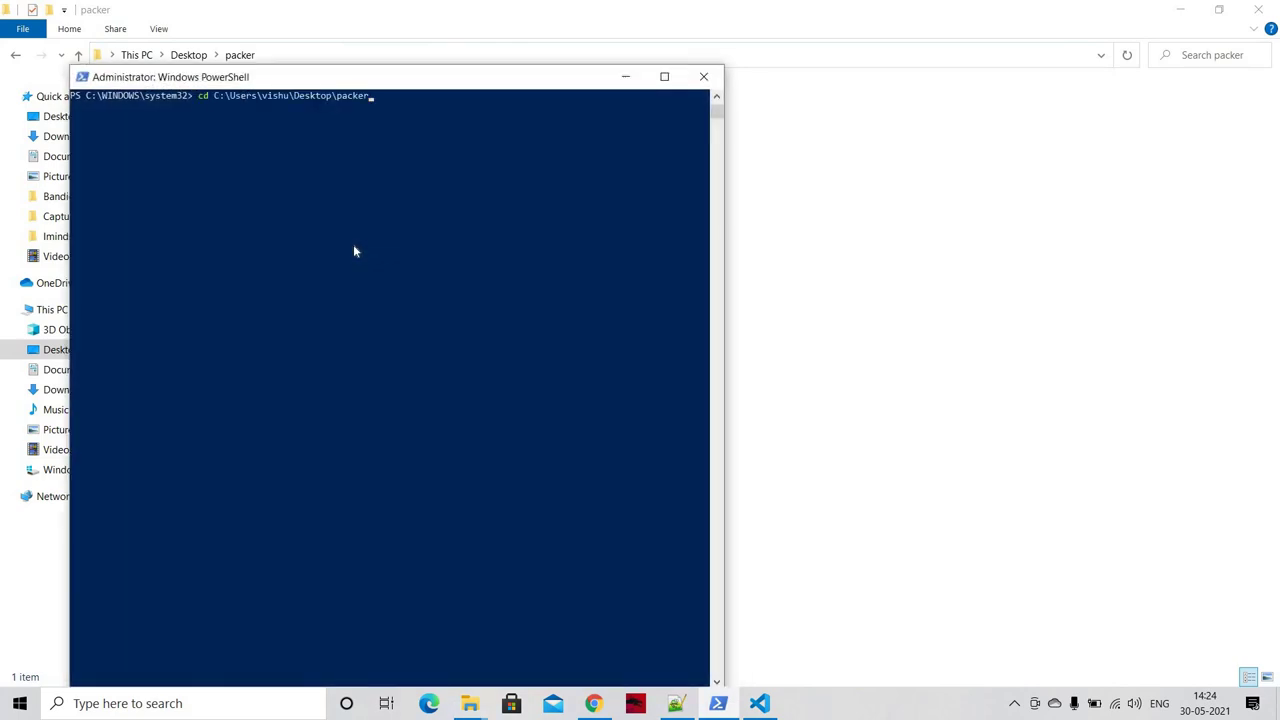
key(Return)
key(ctrl+l)
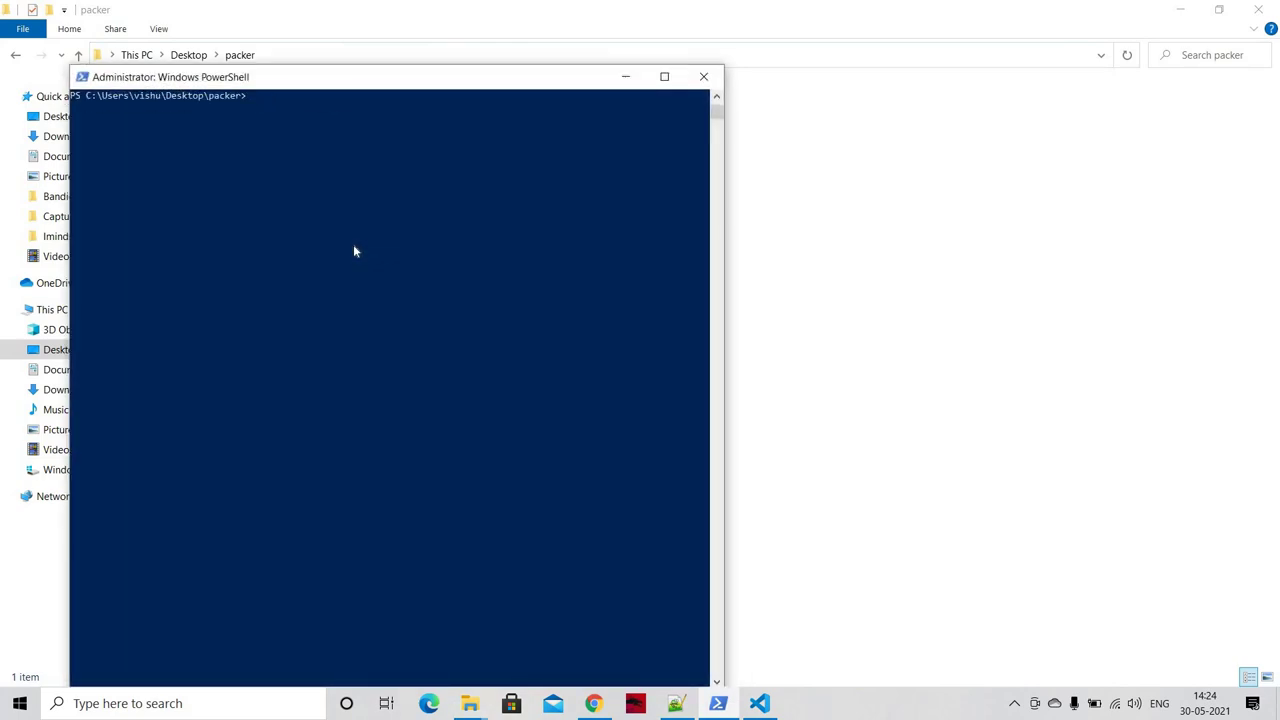
text(ls)
key(Return)
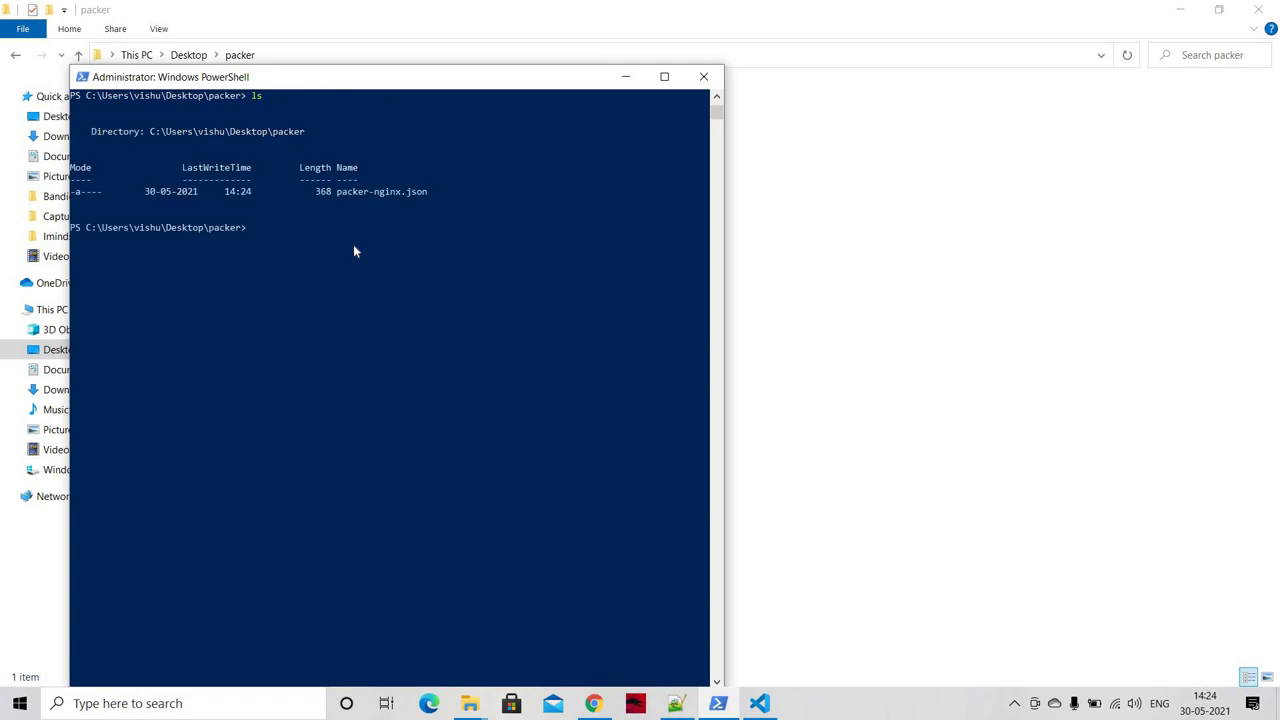
Step: Maximize the PowerShell window, enlarge its text and clear the console
click(664, 76)
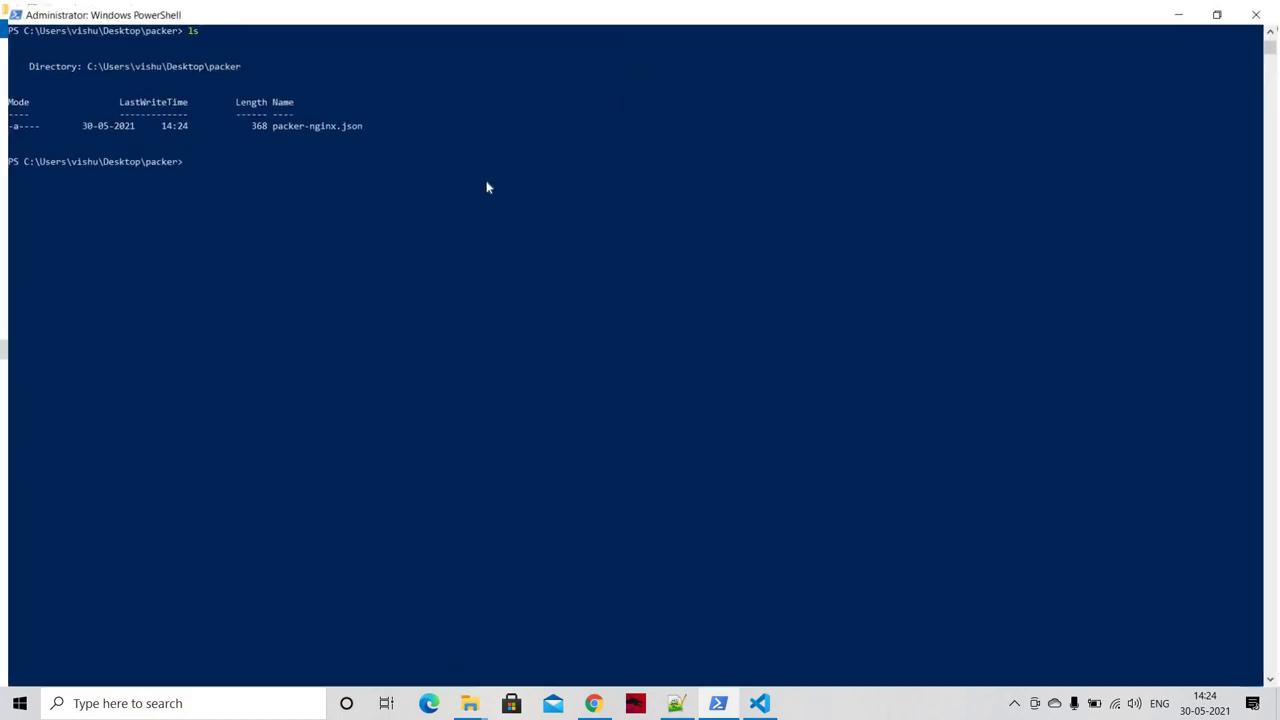
ctrl+scroll(487, 188, up, 5)
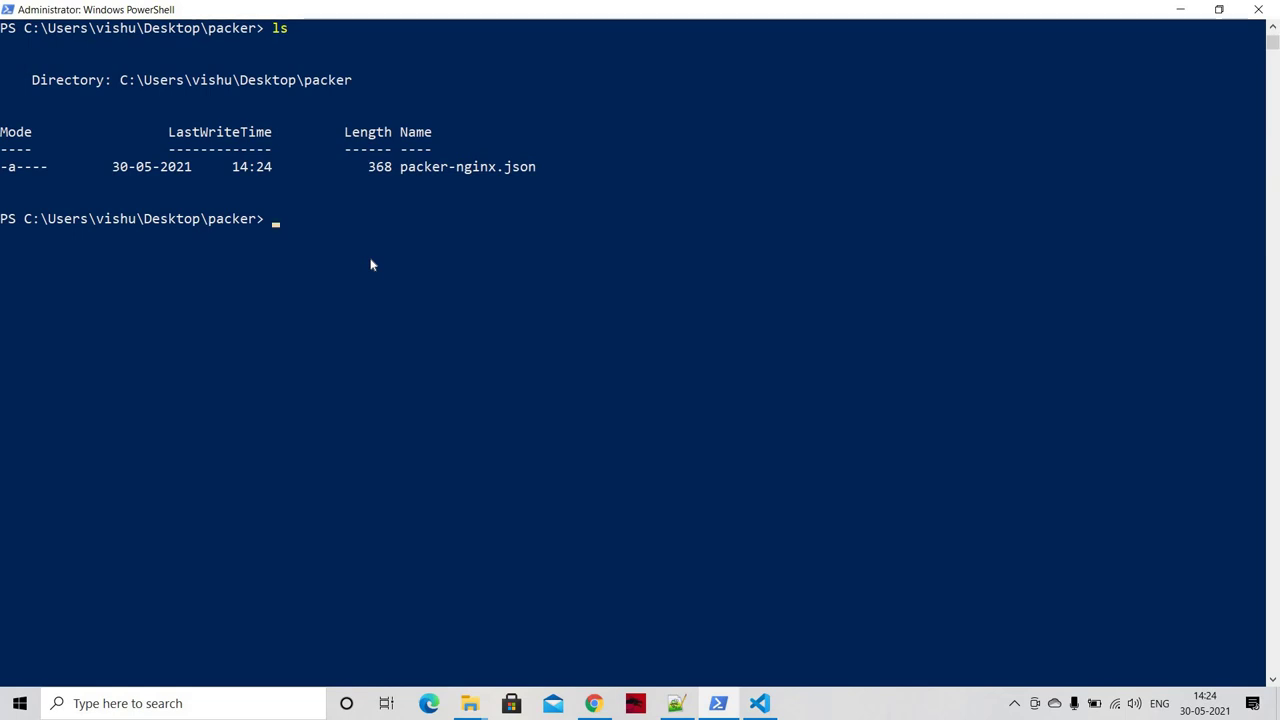
key(ctrl+l)
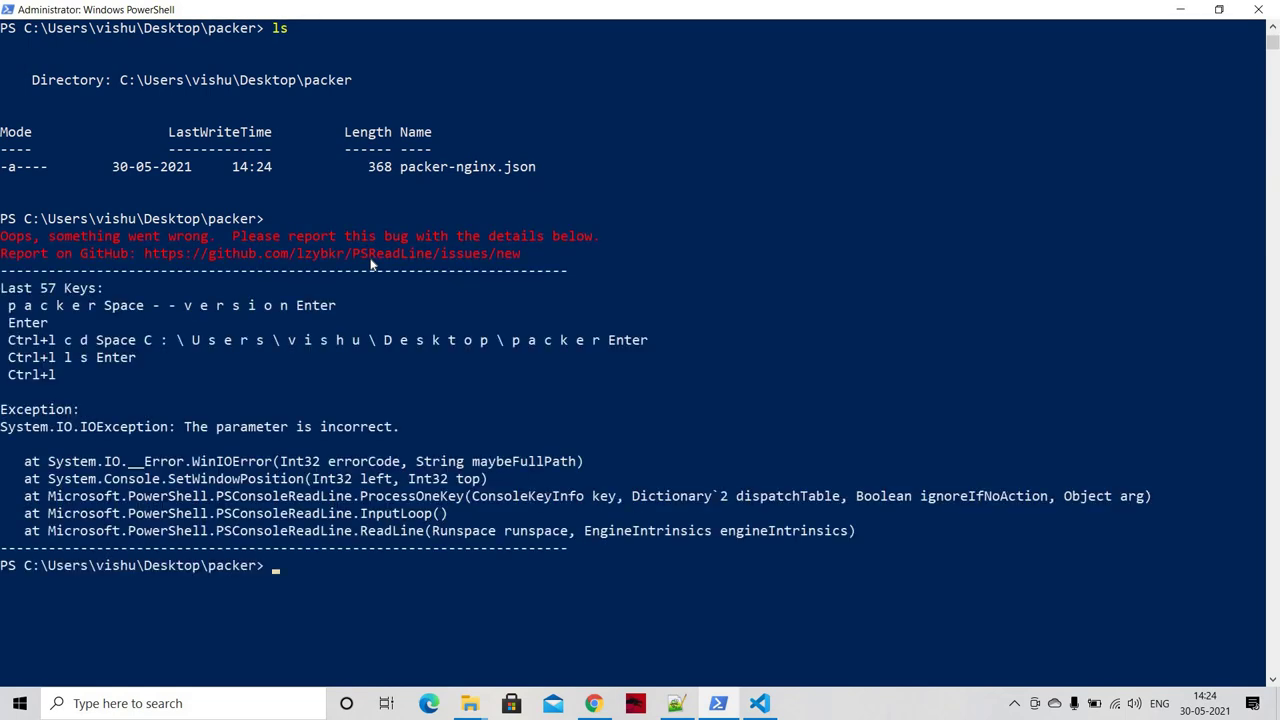
key(ctrl+l)
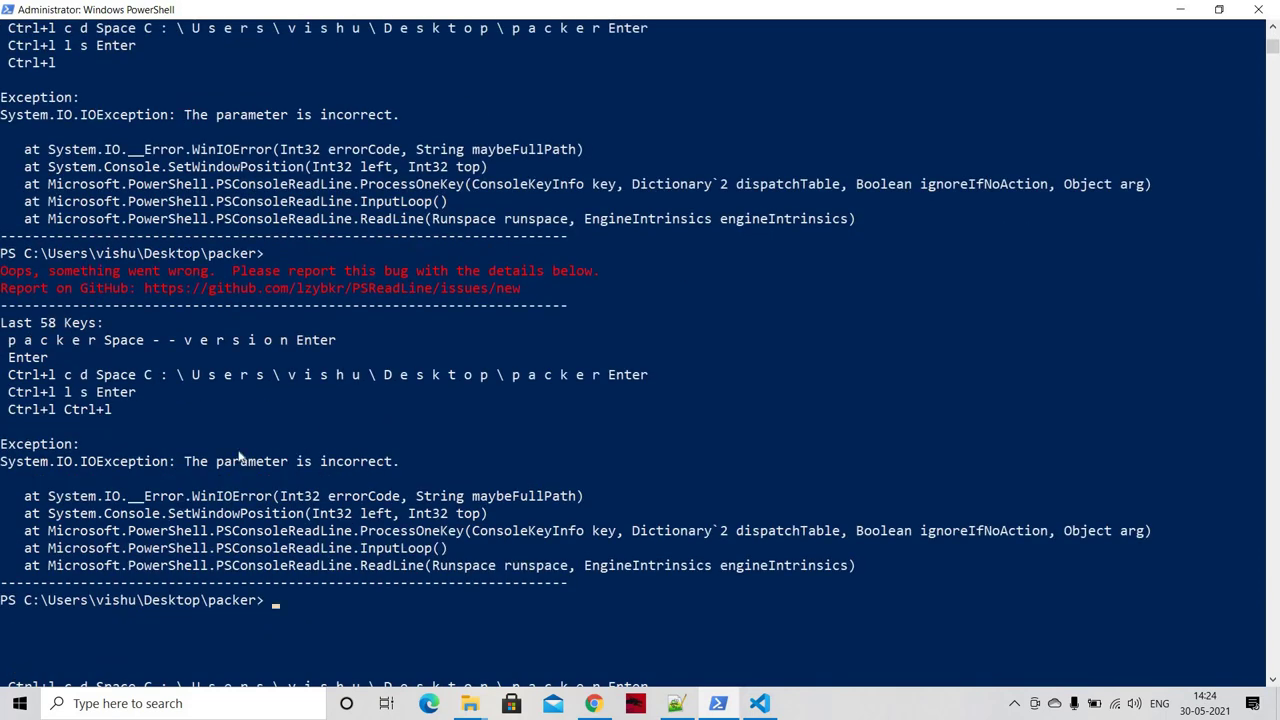
key(ctrl+l)
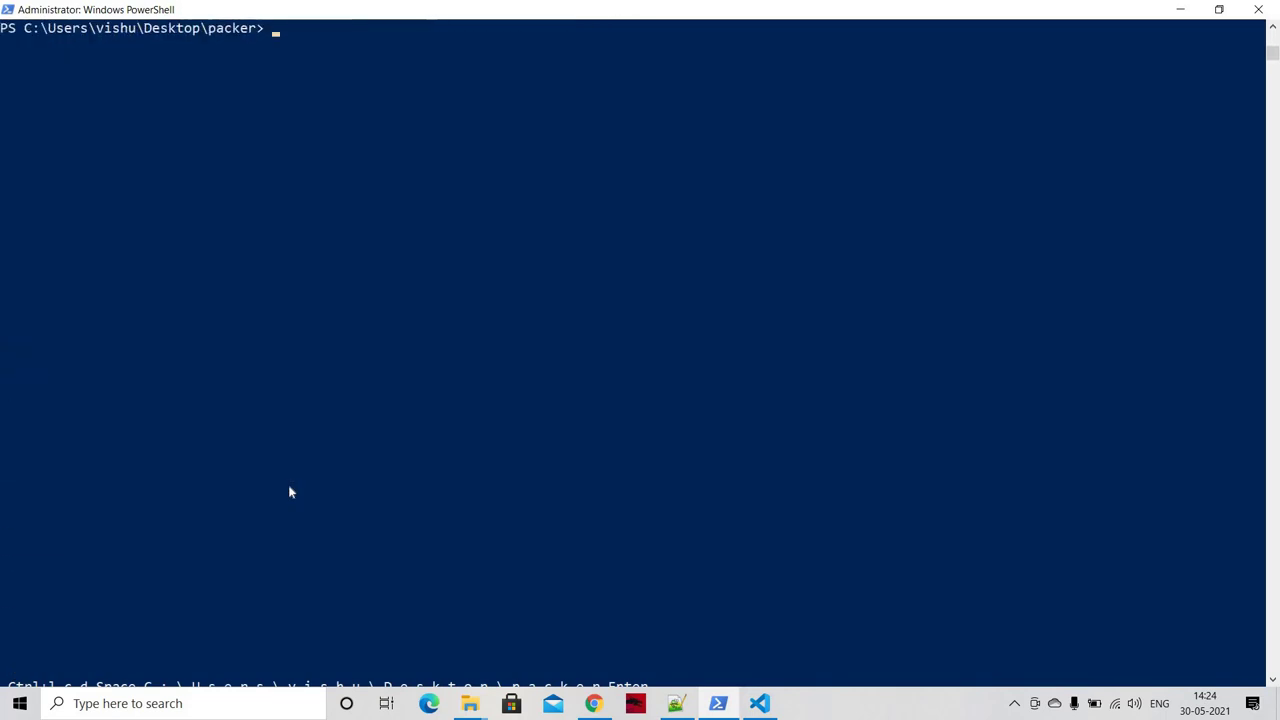
Step: Display Packer's command help with packer --help and check the template with packer validate .\packer-nginx.json
text(packer --help)
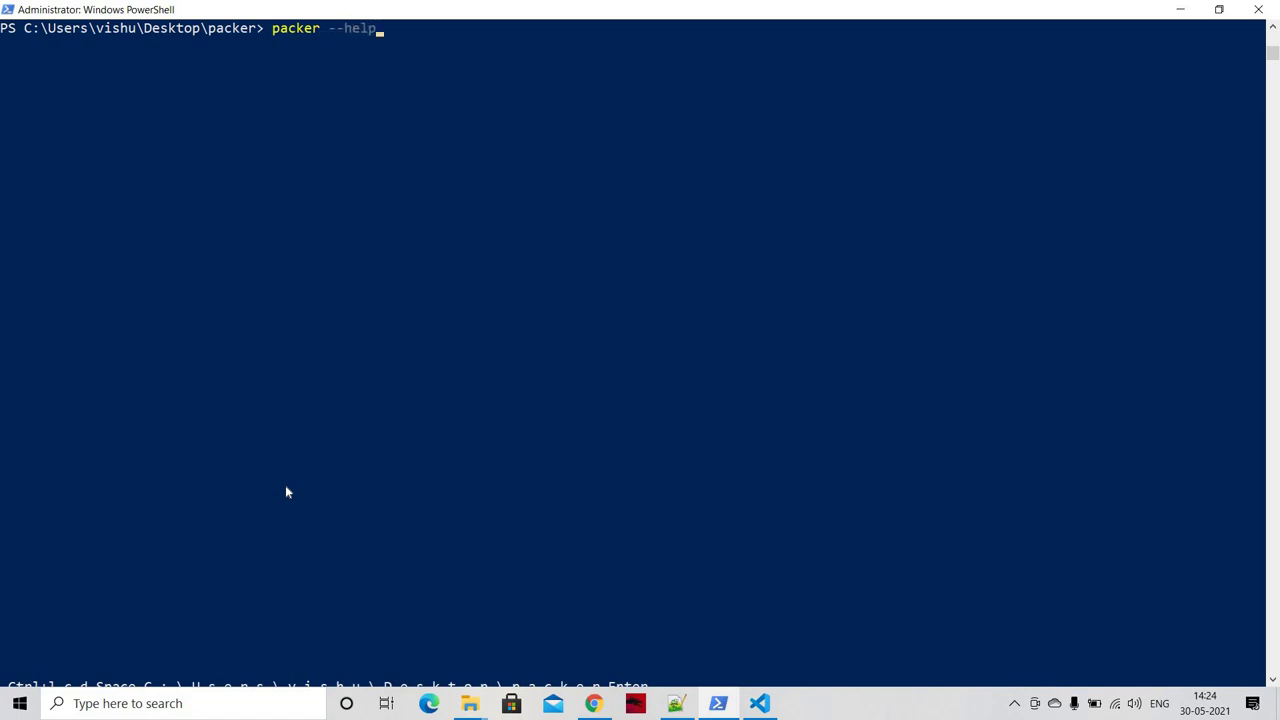
key(Return)
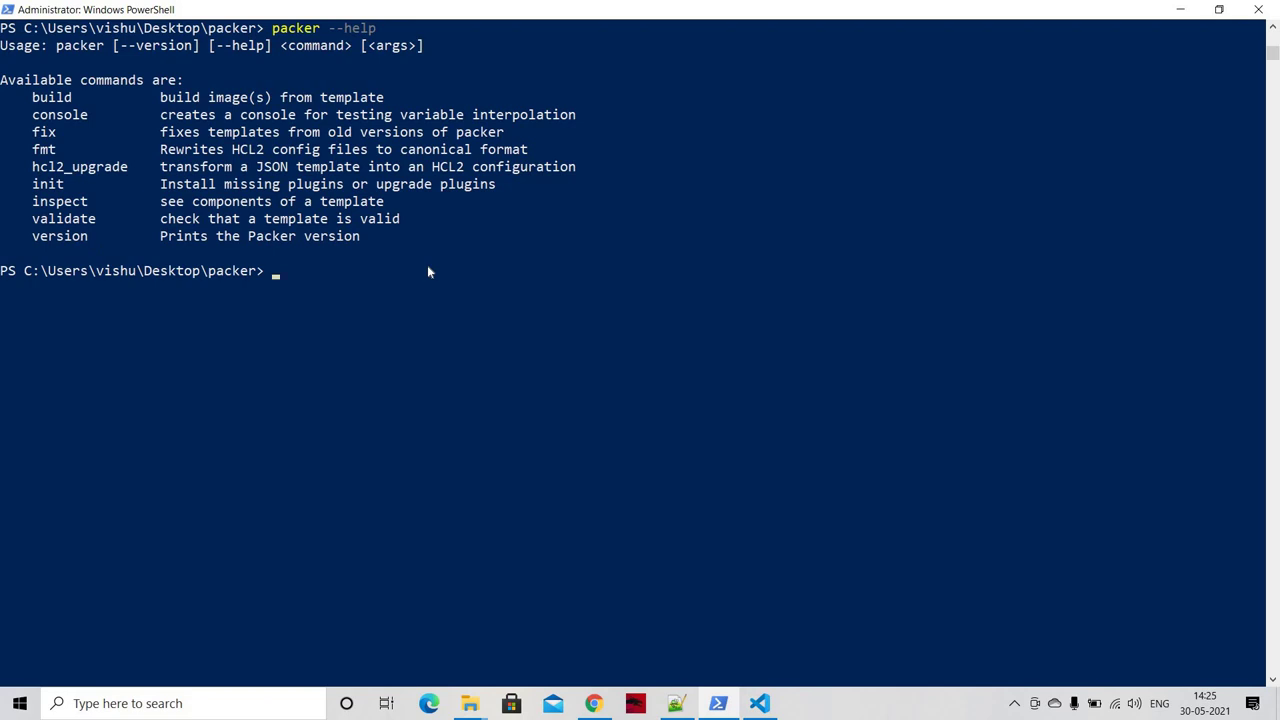
text(packer validate .\p)
key(Tab)
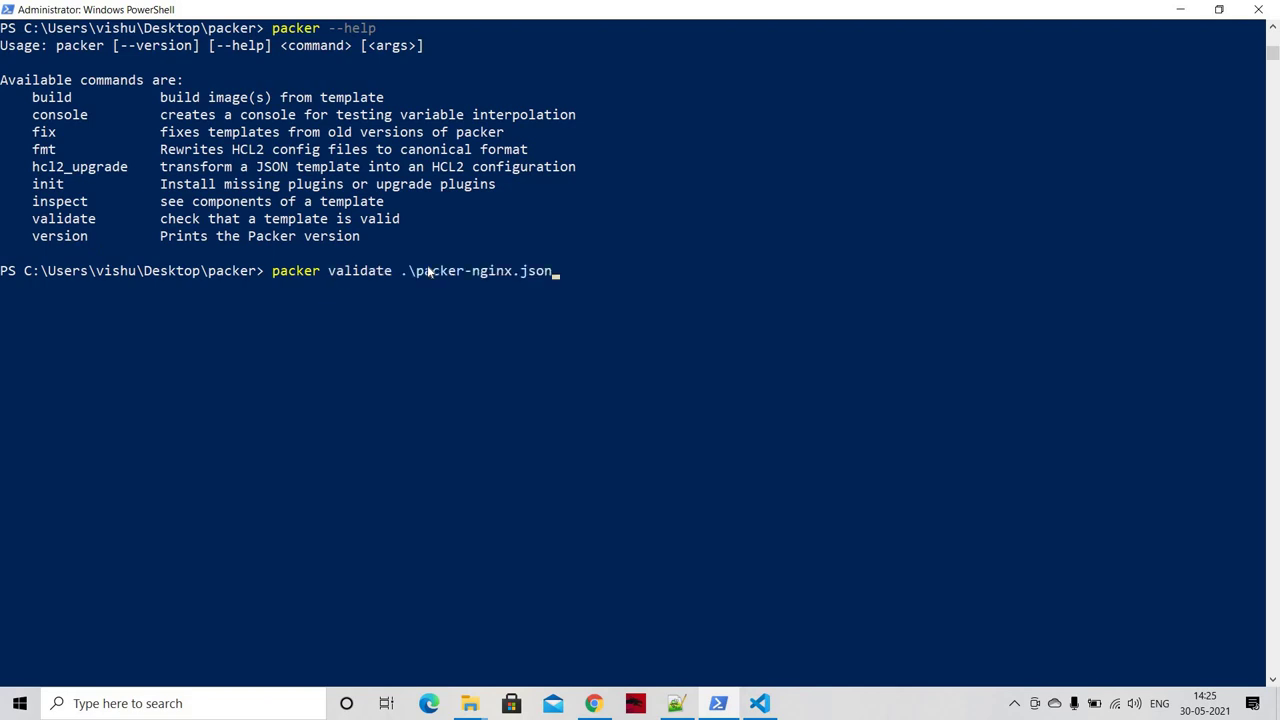
key(Return)
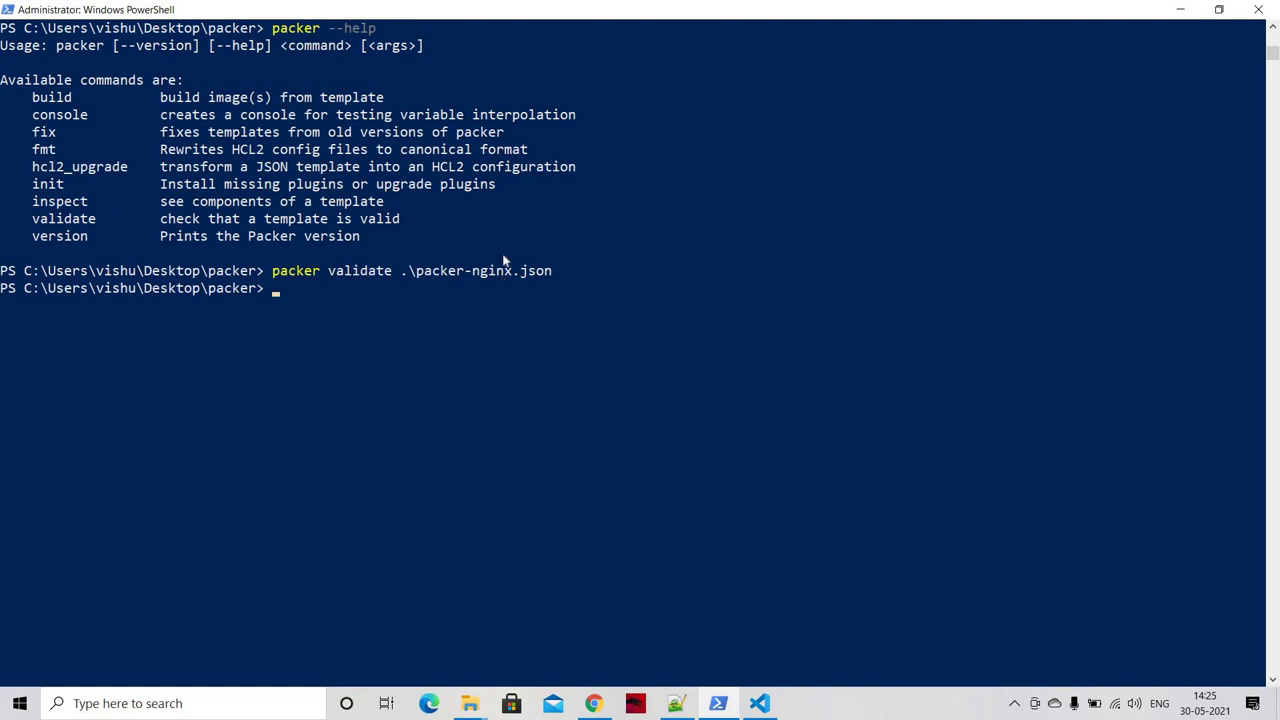
Step: Run packer inspect .\packer-nginx.json and examine the variables, provisioners and builders sections of its output
text(packer inspect .\packer-nginx.json)
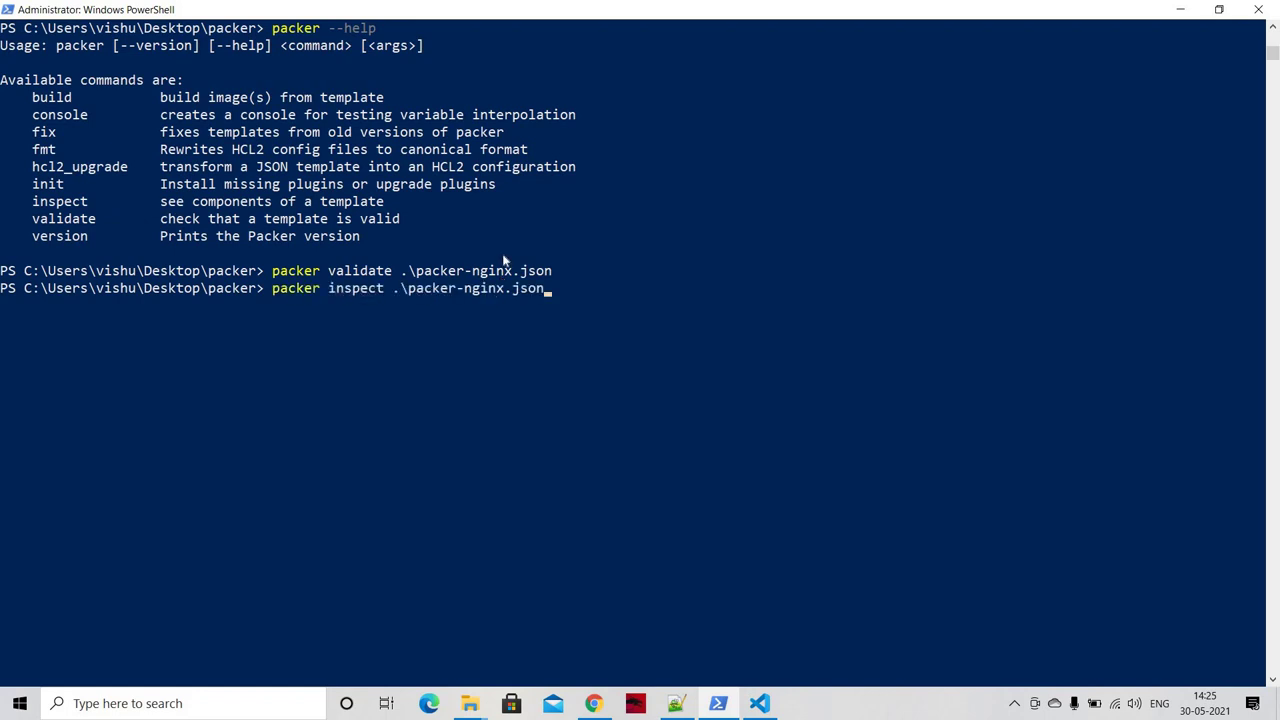
key(Return)
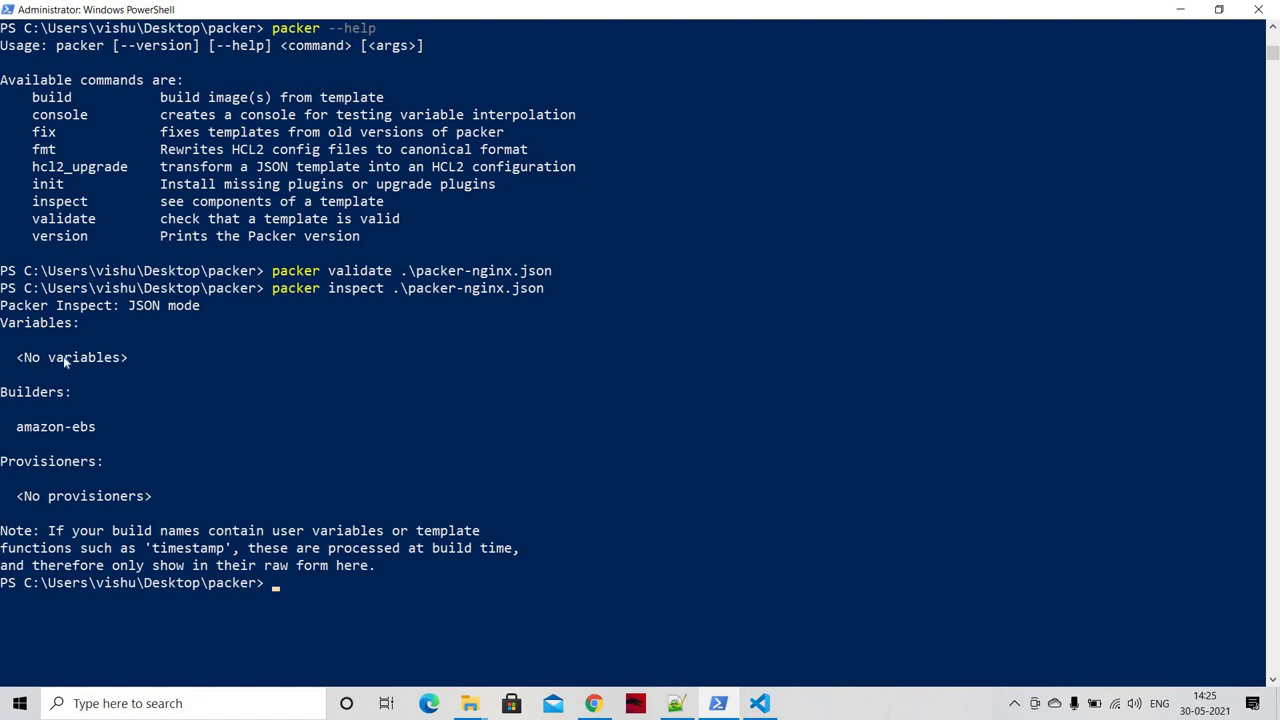
drag(10, 357, 157, 357)
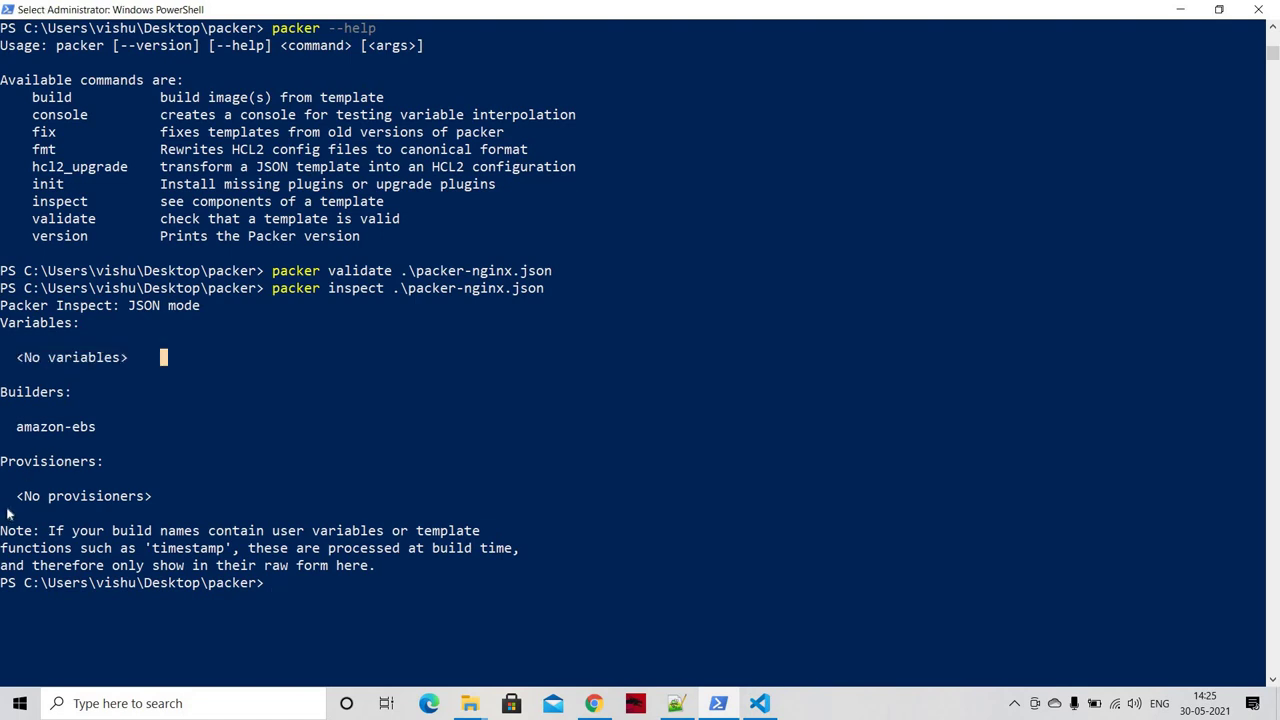
drag(12, 502, 175, 503)
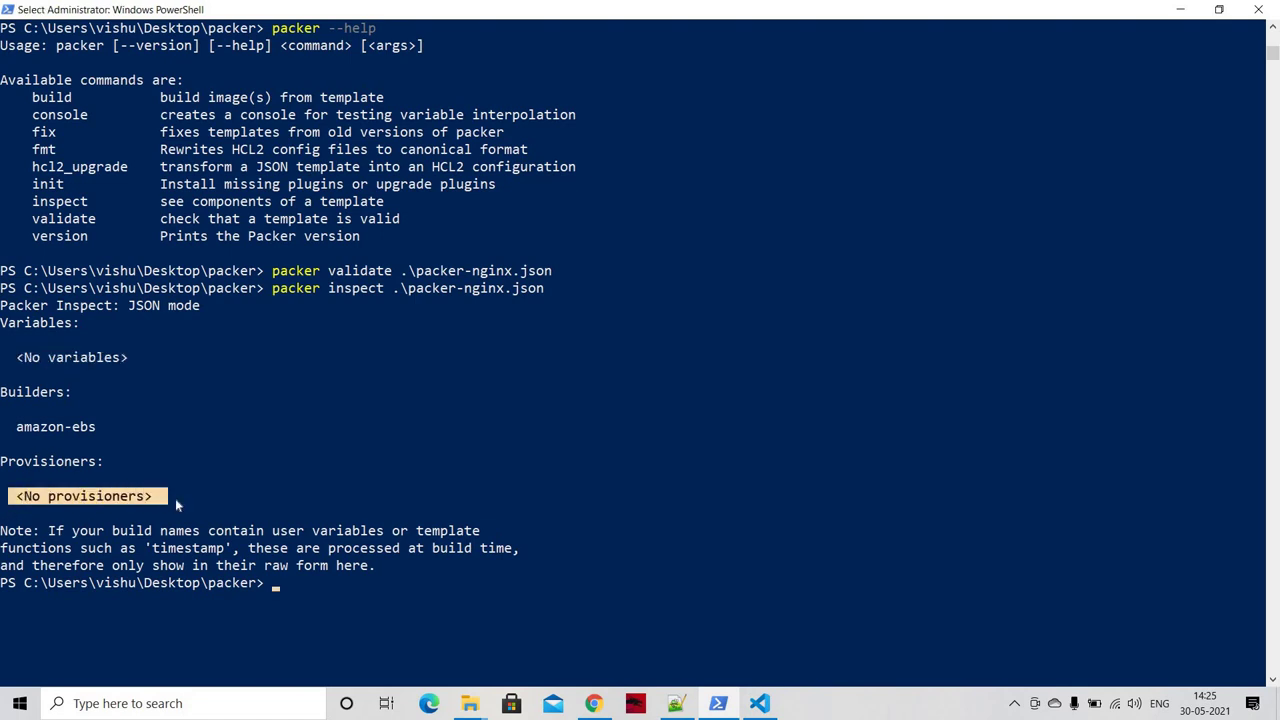
click(178, 498)
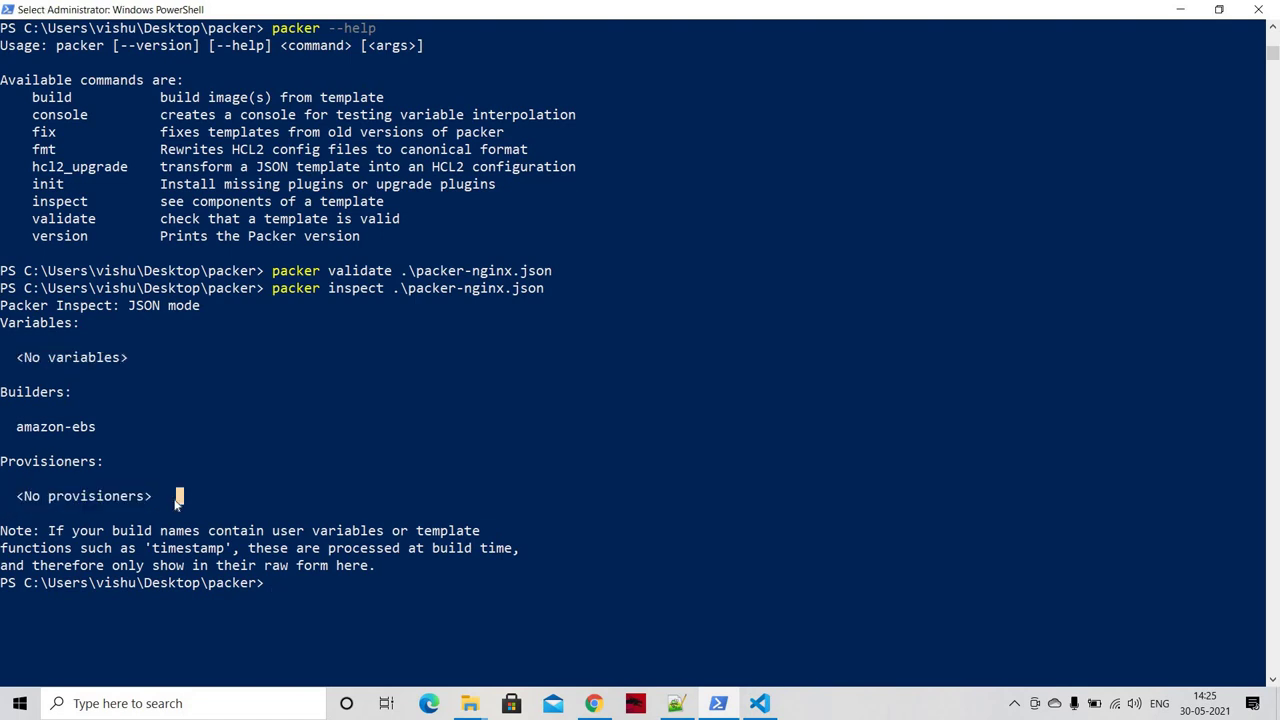
click(22, 436)
drag(12, 428, 97, 428)
key(ctrl+c)
Step: Switch to Visual Studio Code to review the builders block of packer-nginx.json, and return to PowerShell
click(760, 703)
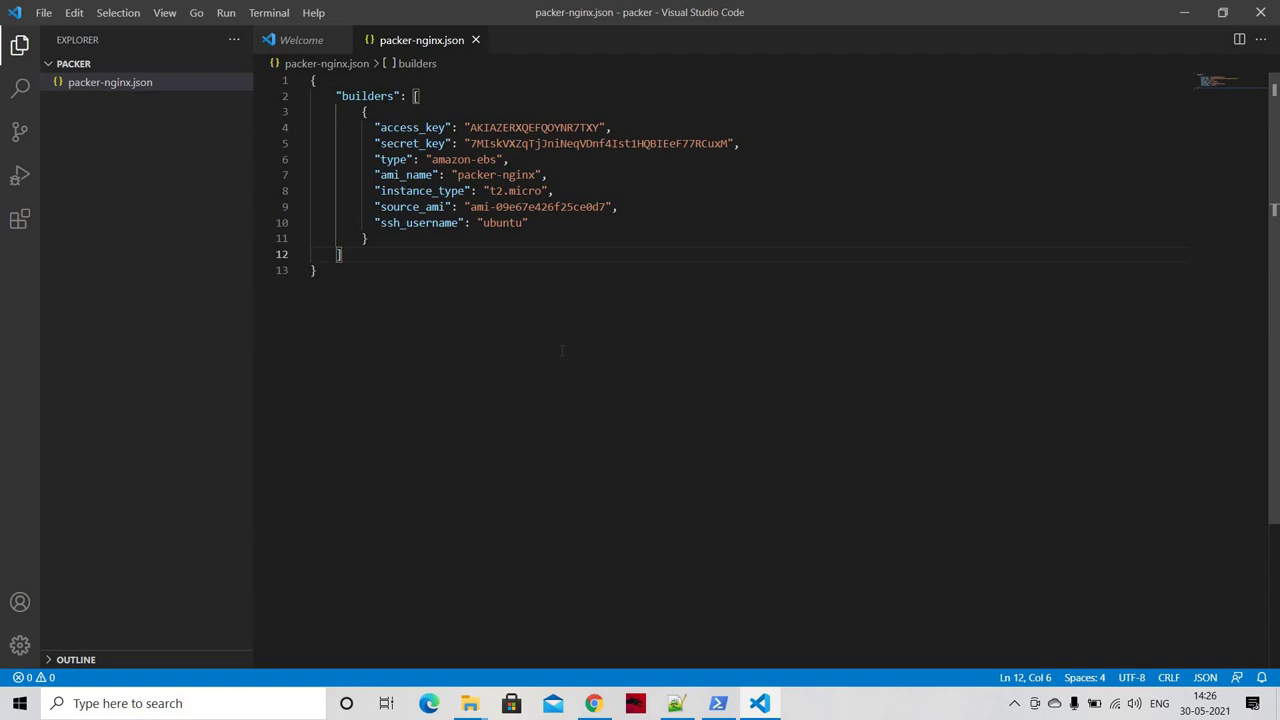
click(722, 705)
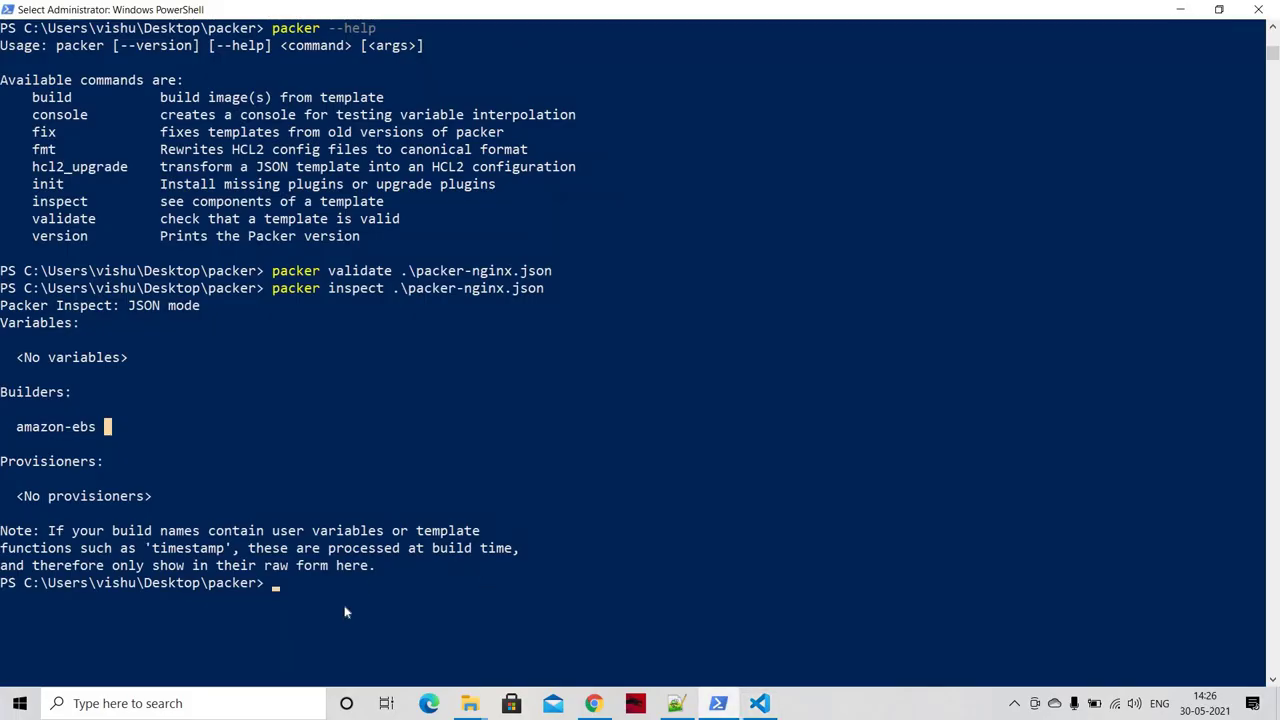
key(Escape)
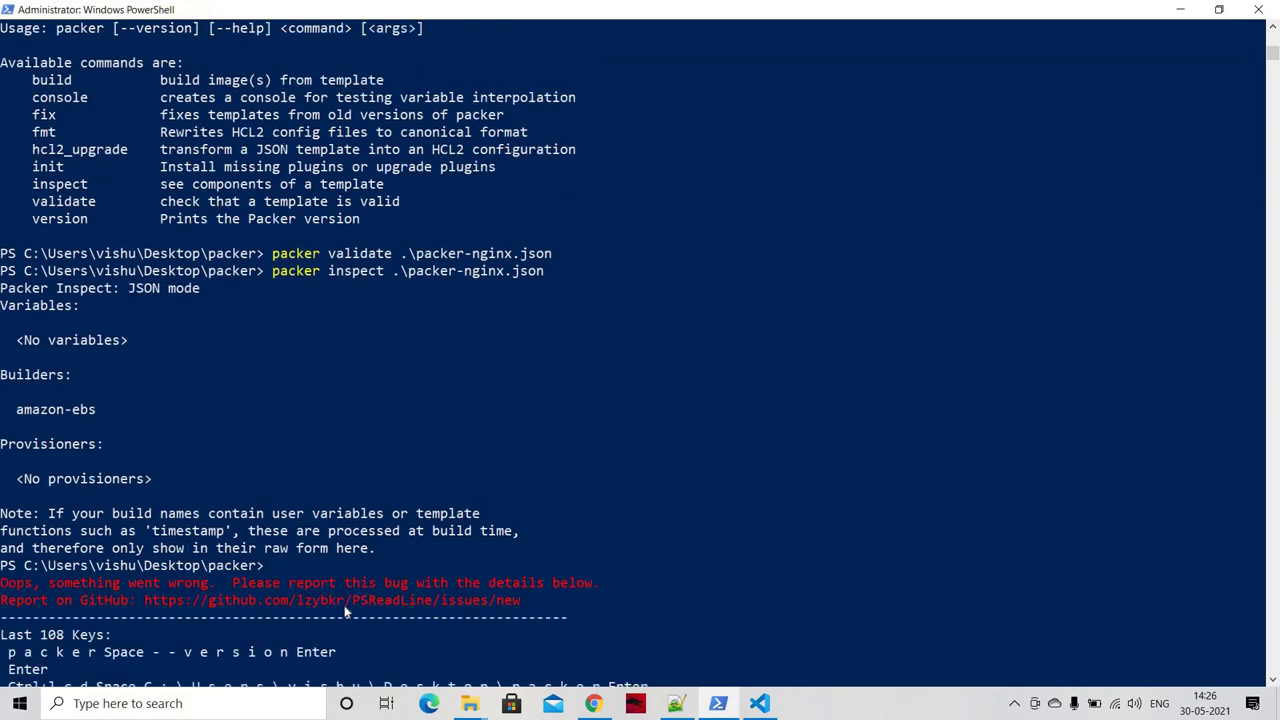
Step: Clear the console and start the AMI build with packer build .\packer-nginx.json
key(ctrl+l)
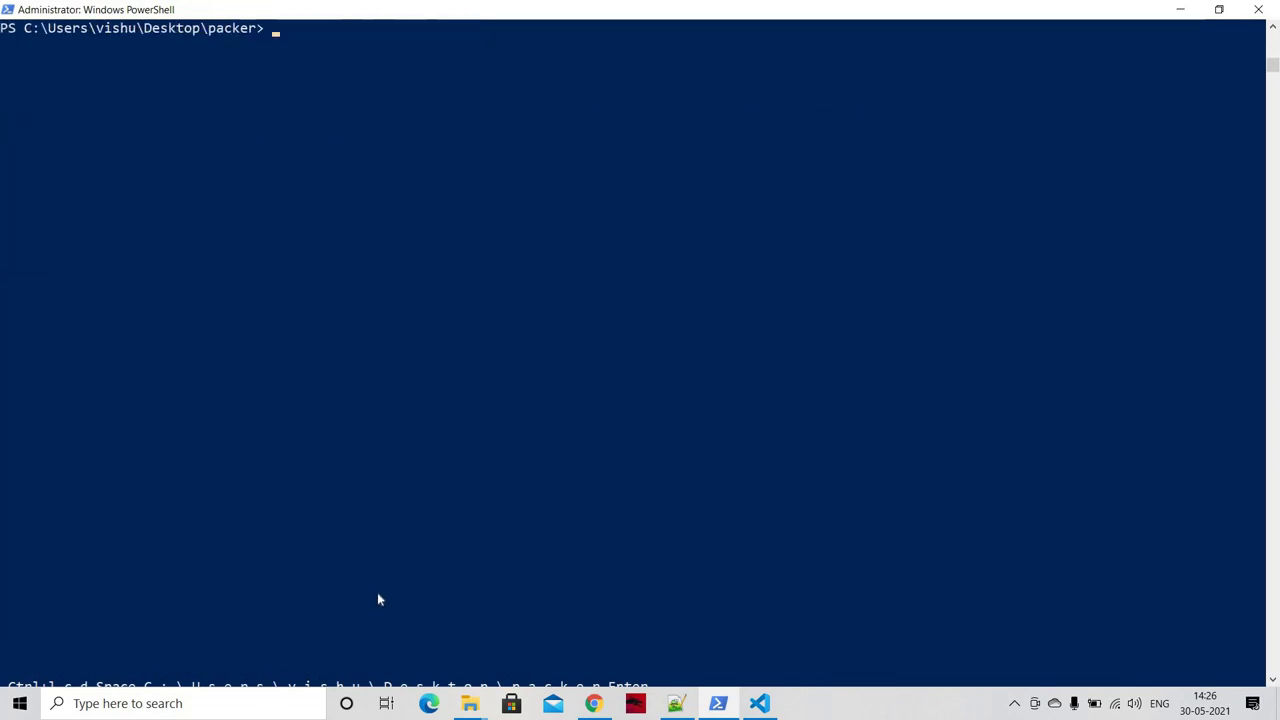
text(packer b)
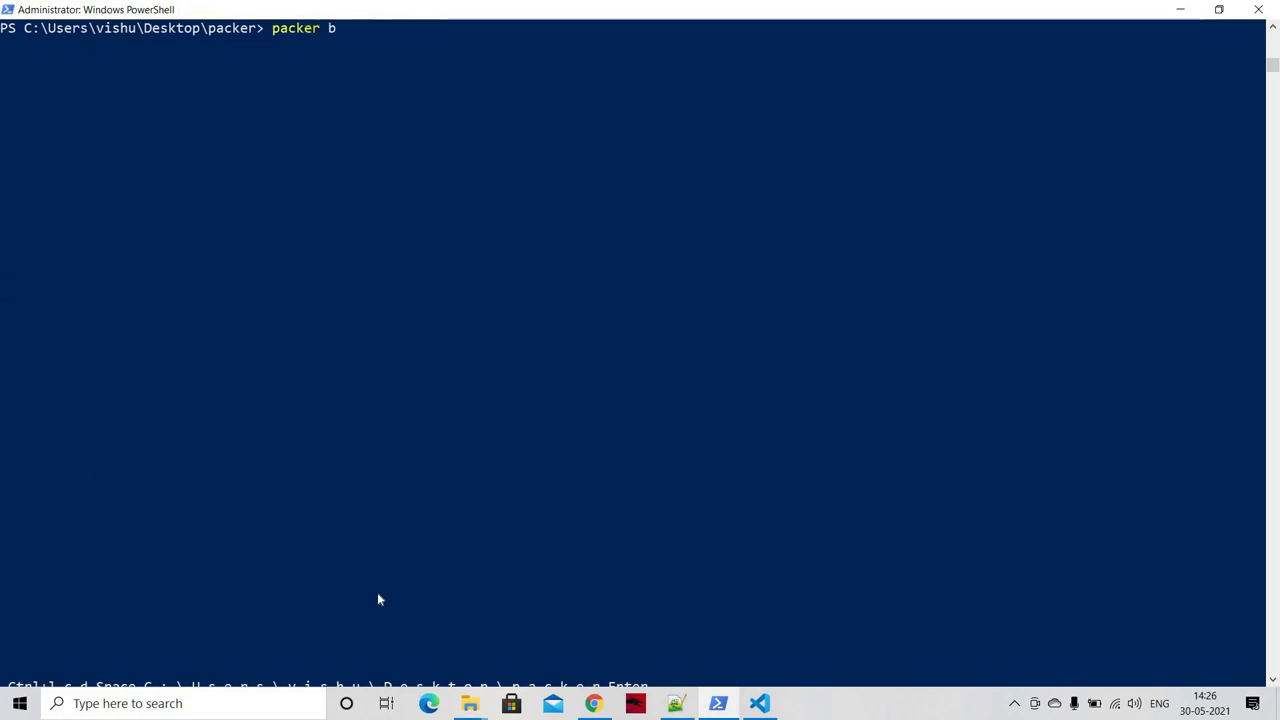
text(uild .\p)
key(Tab)
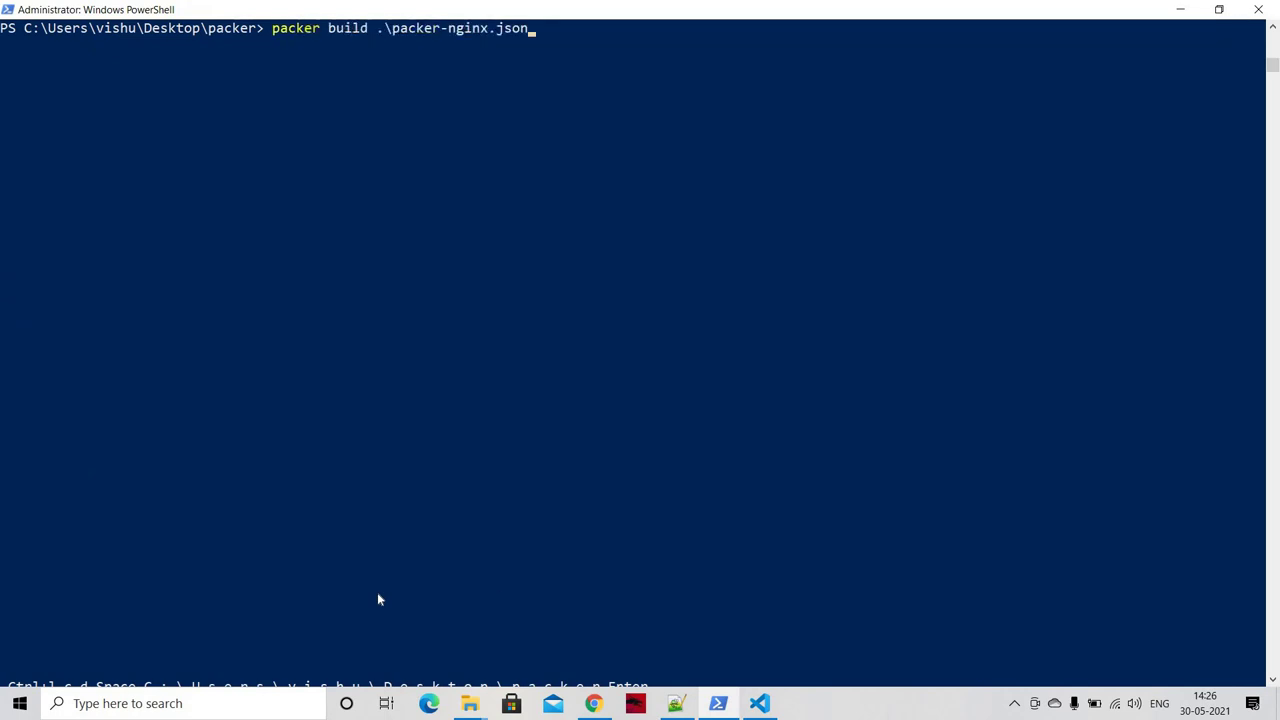
key(Return)
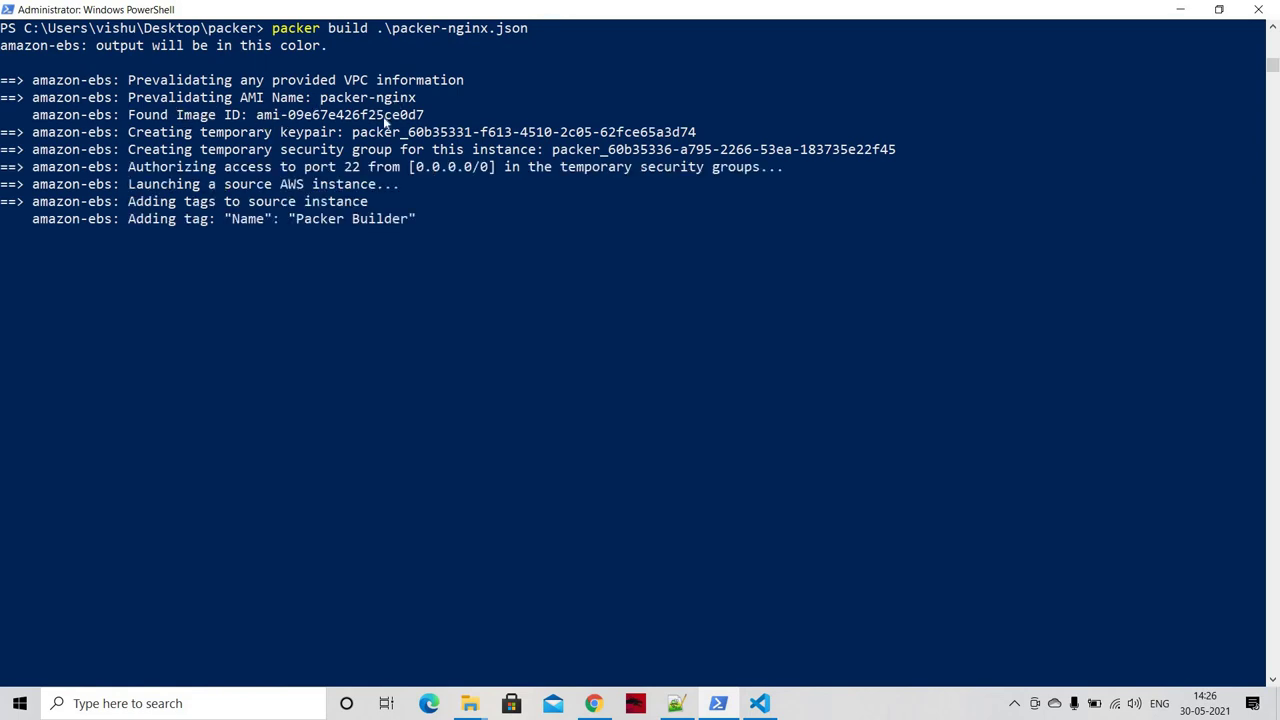
Step: Switch to Chrome to check the Ubuntu Server 20.04 LTS AMI ID in the launch wizard, and return to PowerShell
click(593, 703)
click(390, 13)
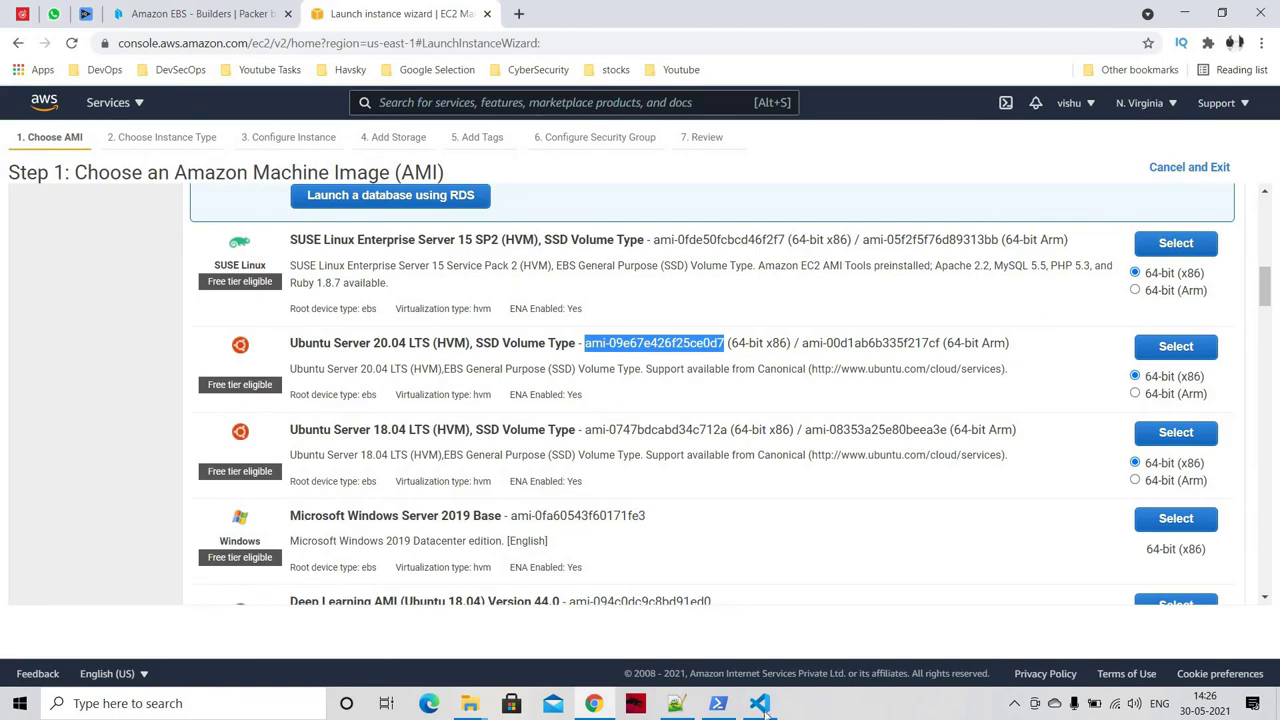
click(718, 703)
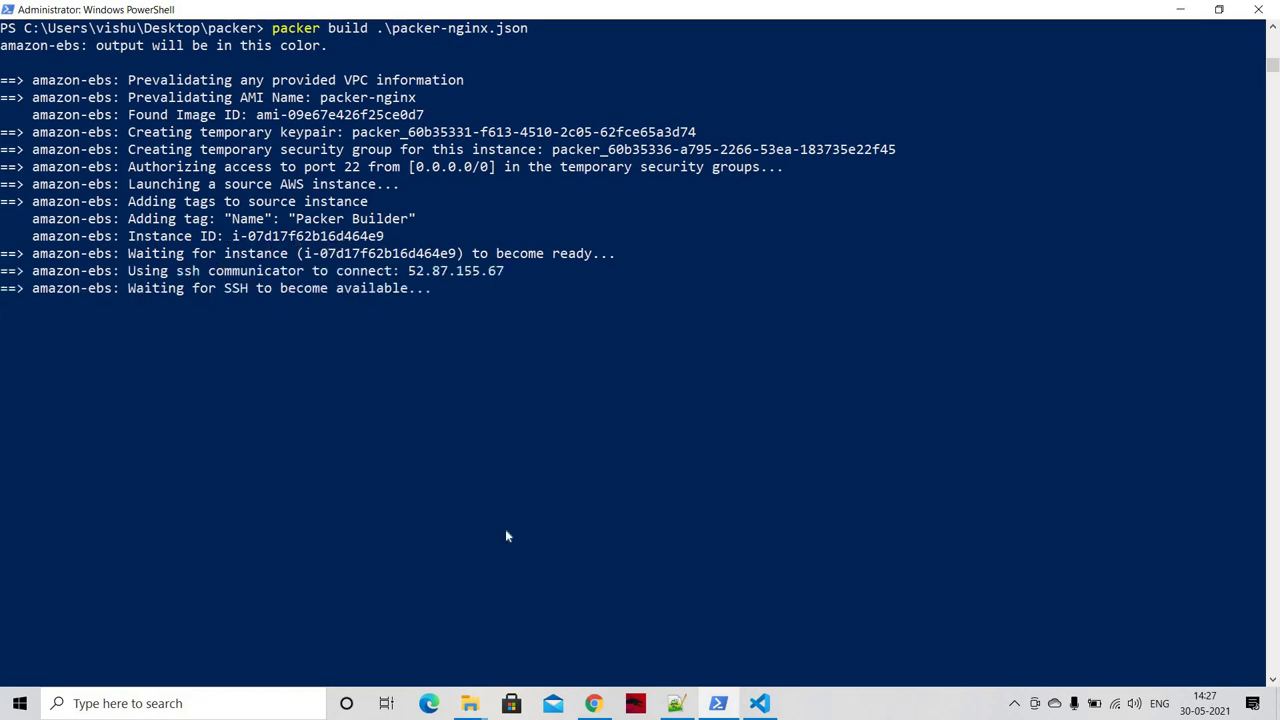
Step: Switch to Chrome, open the EC2 running instances list, refresh it and remove the running-state filter
click(594, 704)
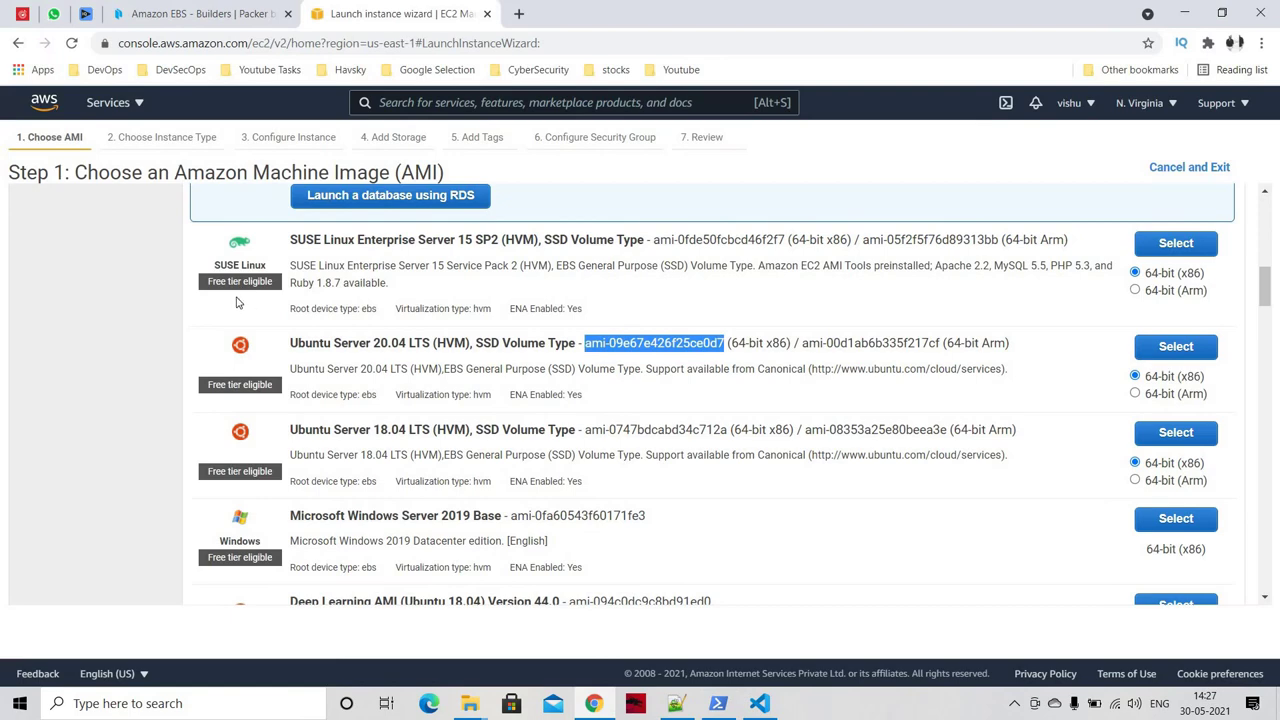
scroll(235, 300, up, 10)
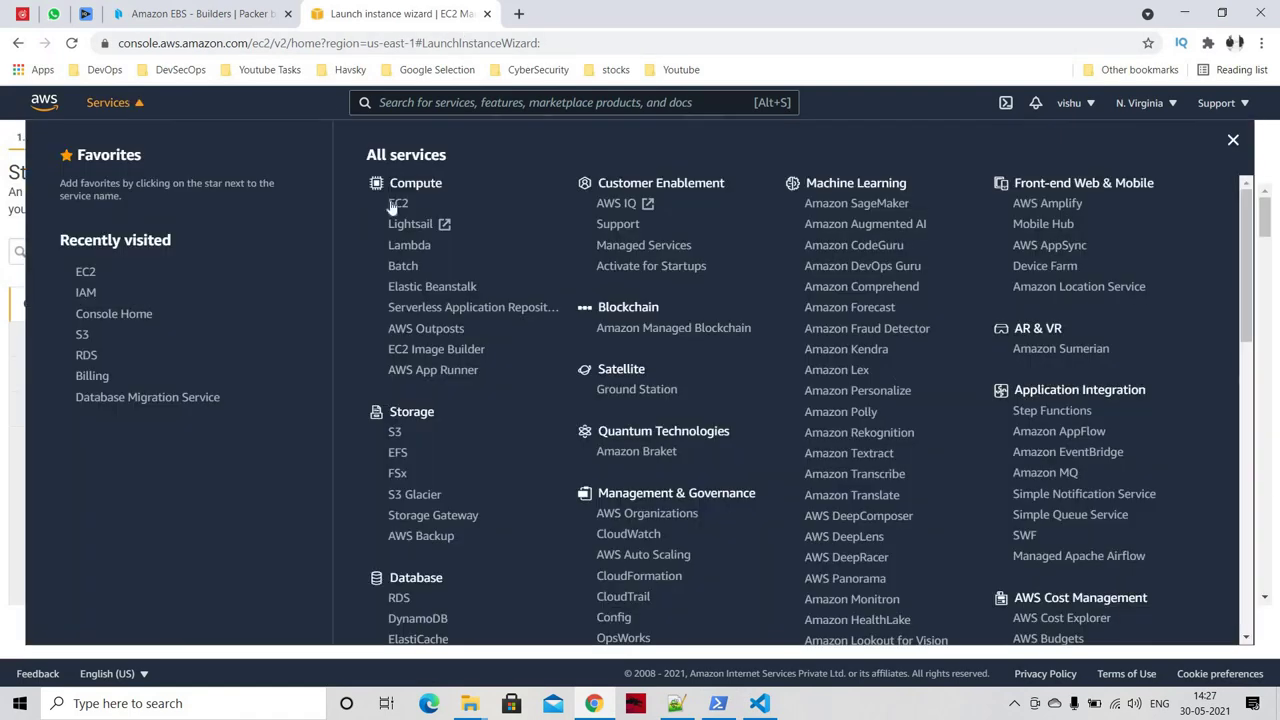
click(396, 204)
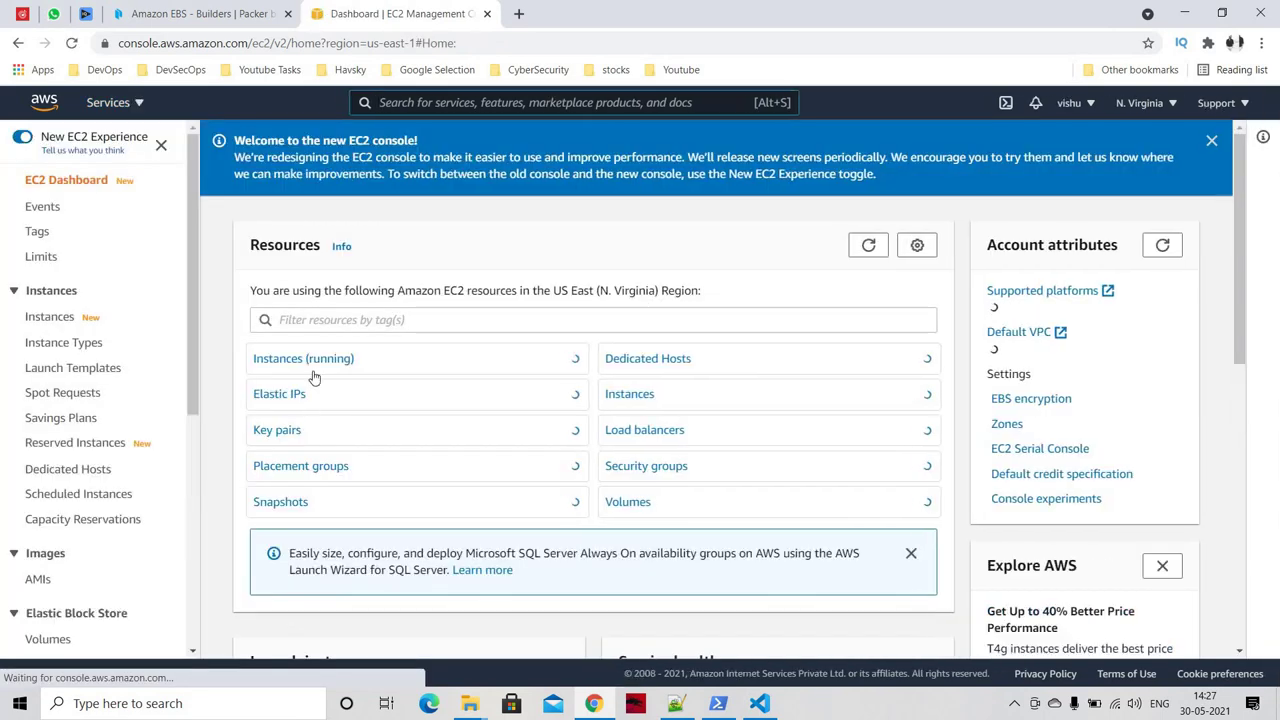
click(320, 360)
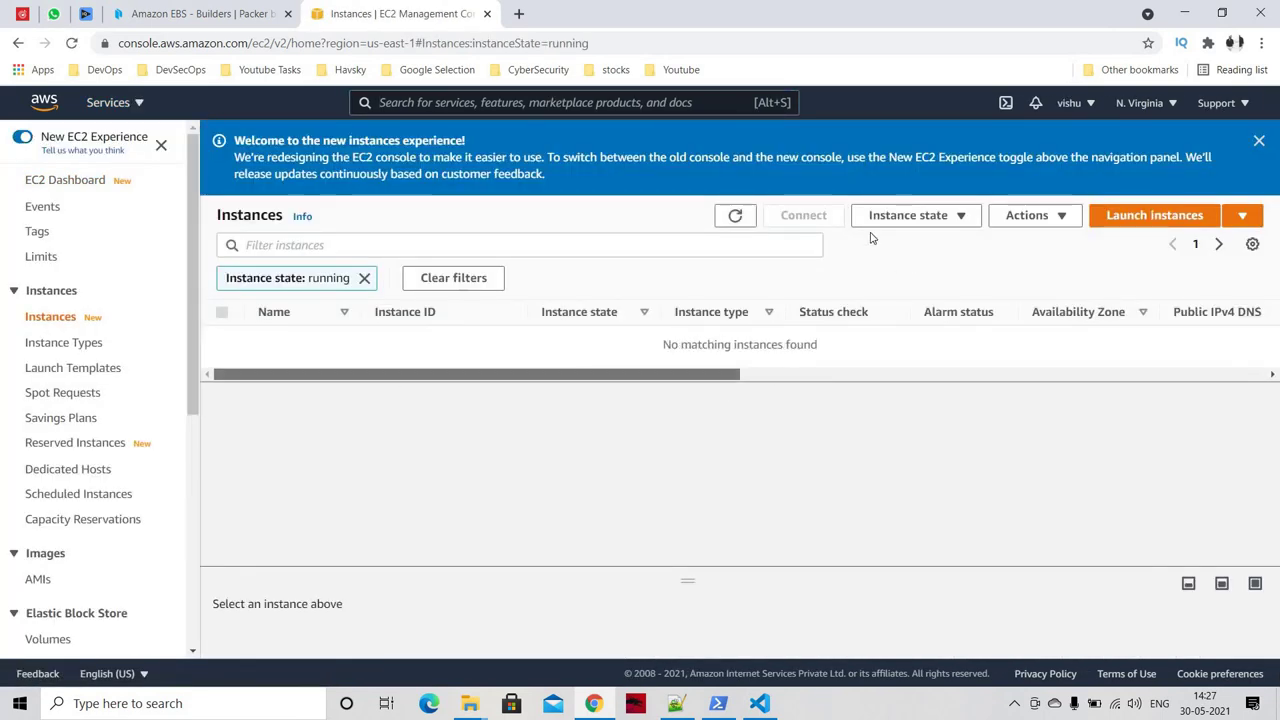
click(729, 222)
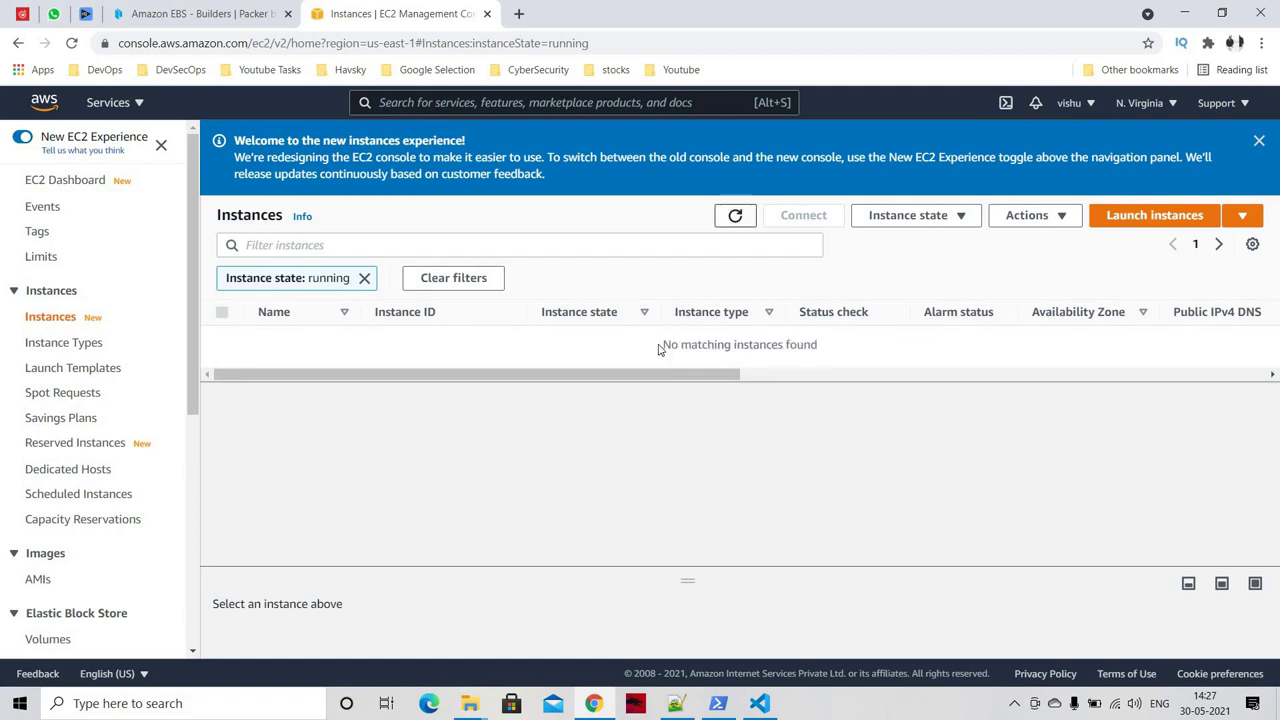
click(364, 278)
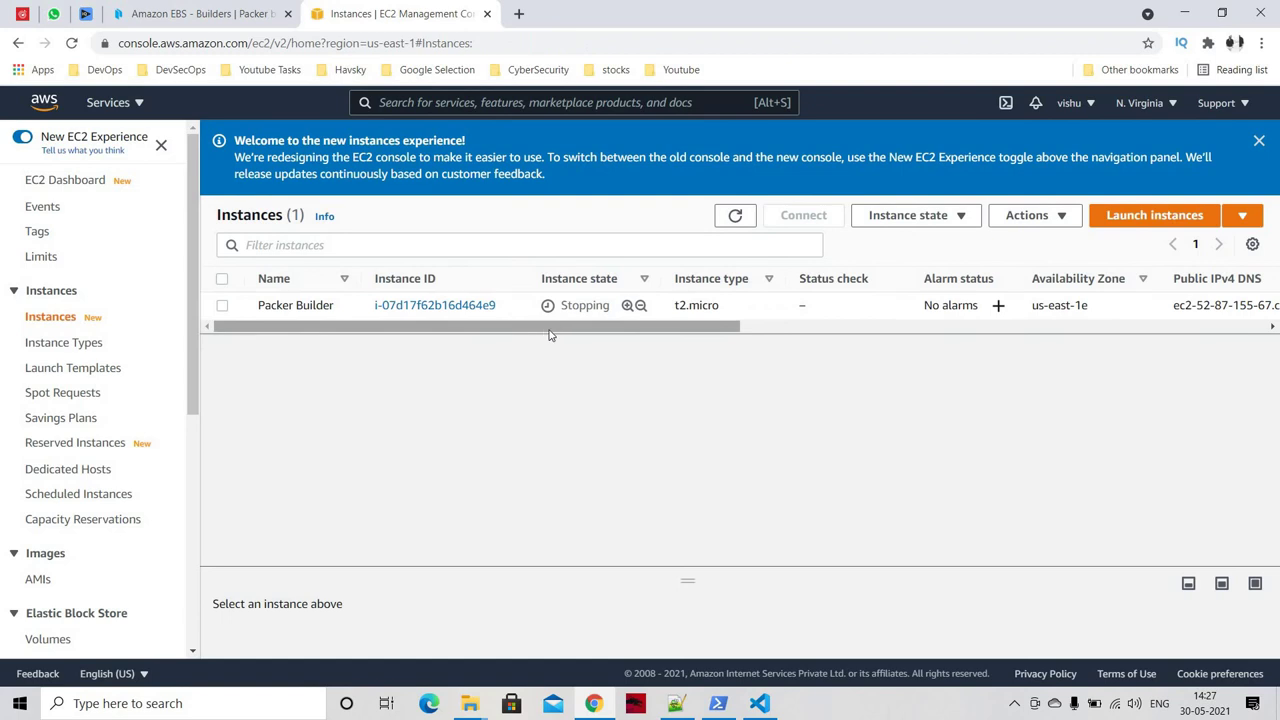
Step: Examine the Packer Builder instance's details, refresh the instances list and return to the build output in PowerShell
scroll(550, 332, right, 1)
scroll(500, 342, left, 1)
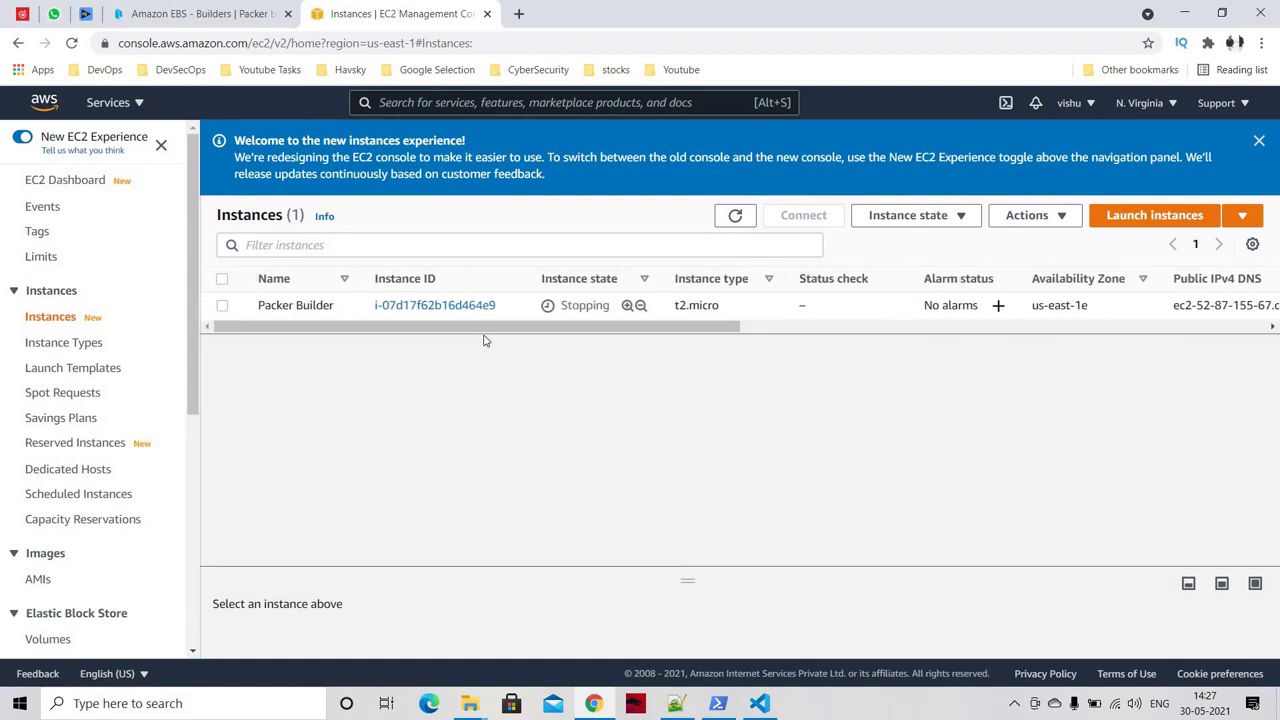
click(735, 216)
click(718, 706)
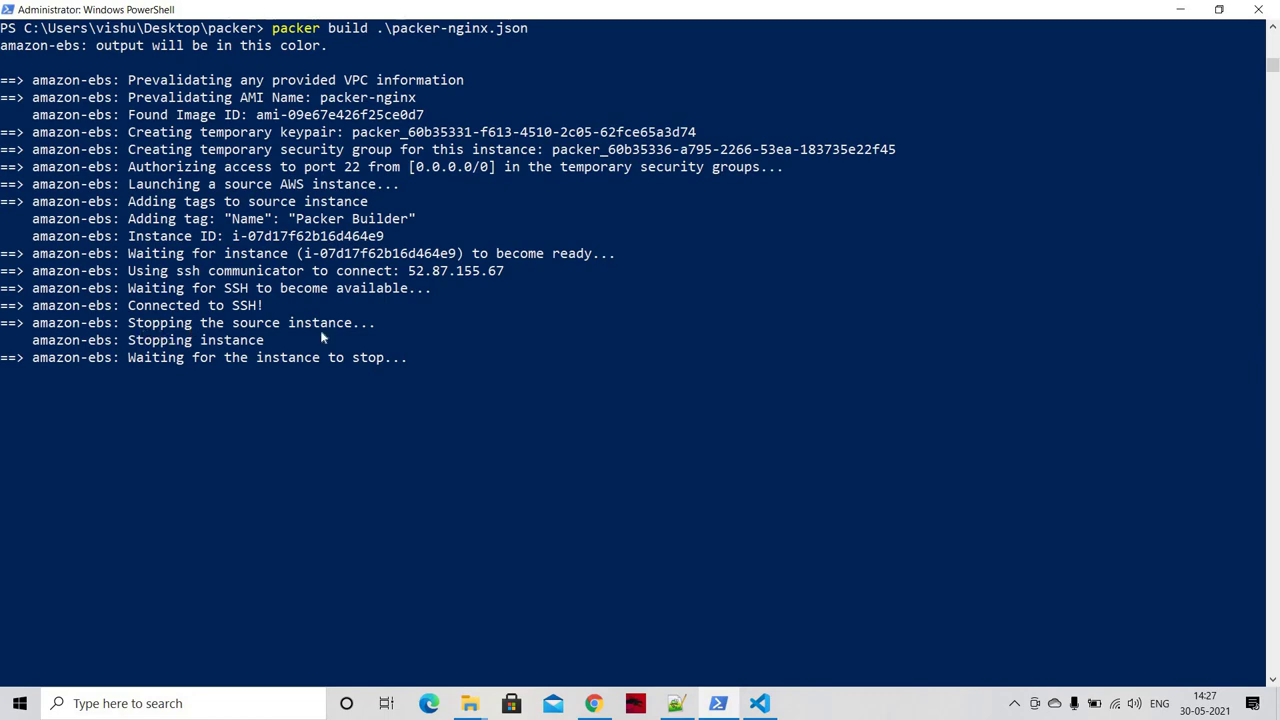
Step: Check the Packer Builder instance in the EC2 Instances list in Chrome while reviewing the packer-nginx.json template in VS Code
click(594, 703)
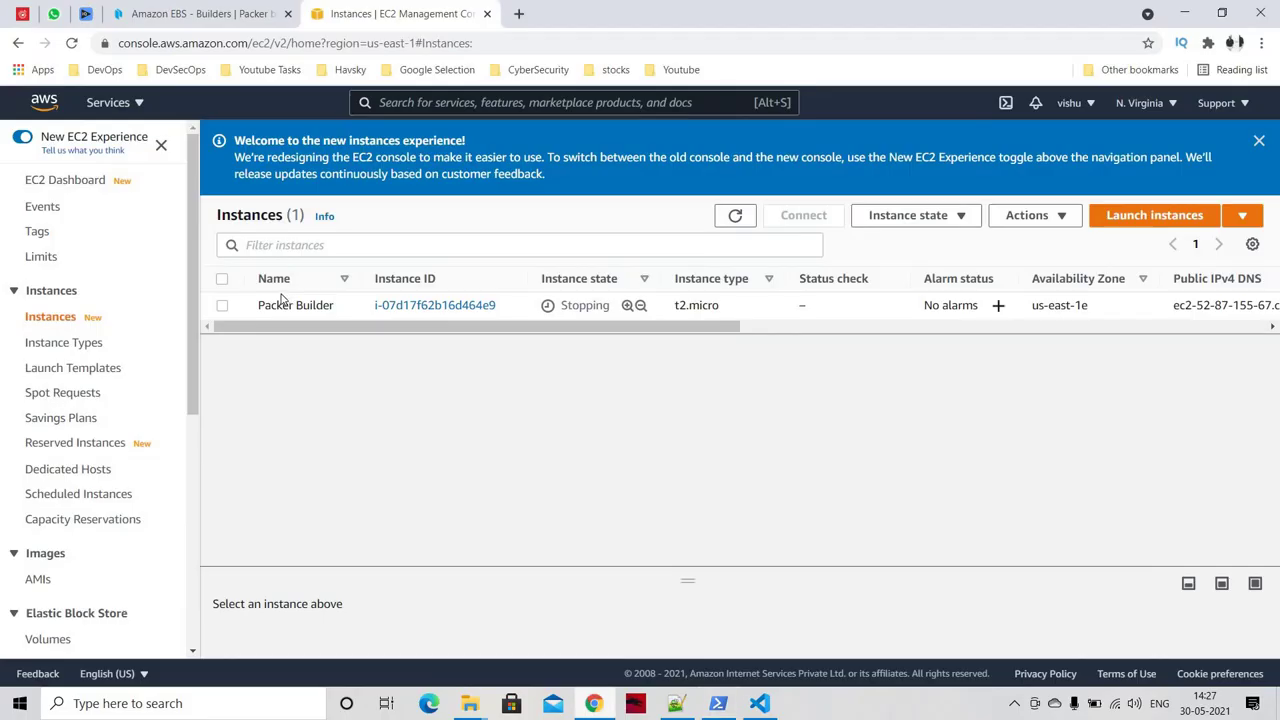
click(718, 703)
click(760, 703)
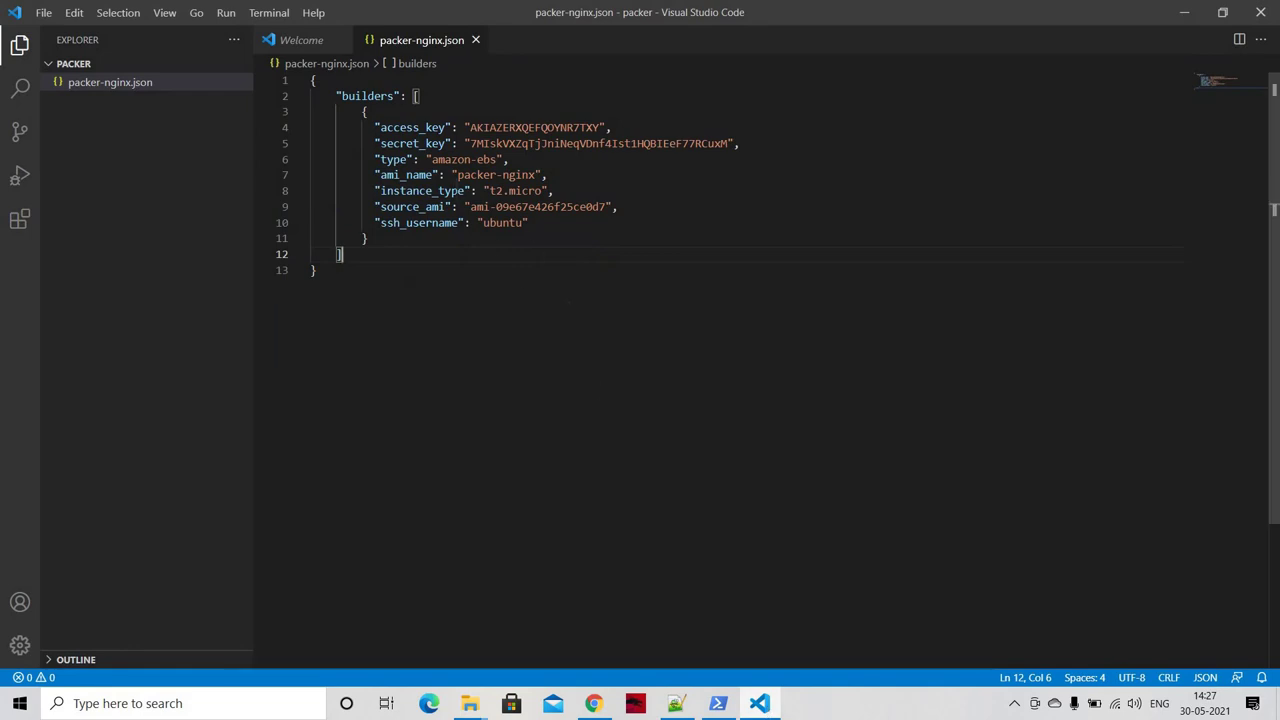
click(594, 703)
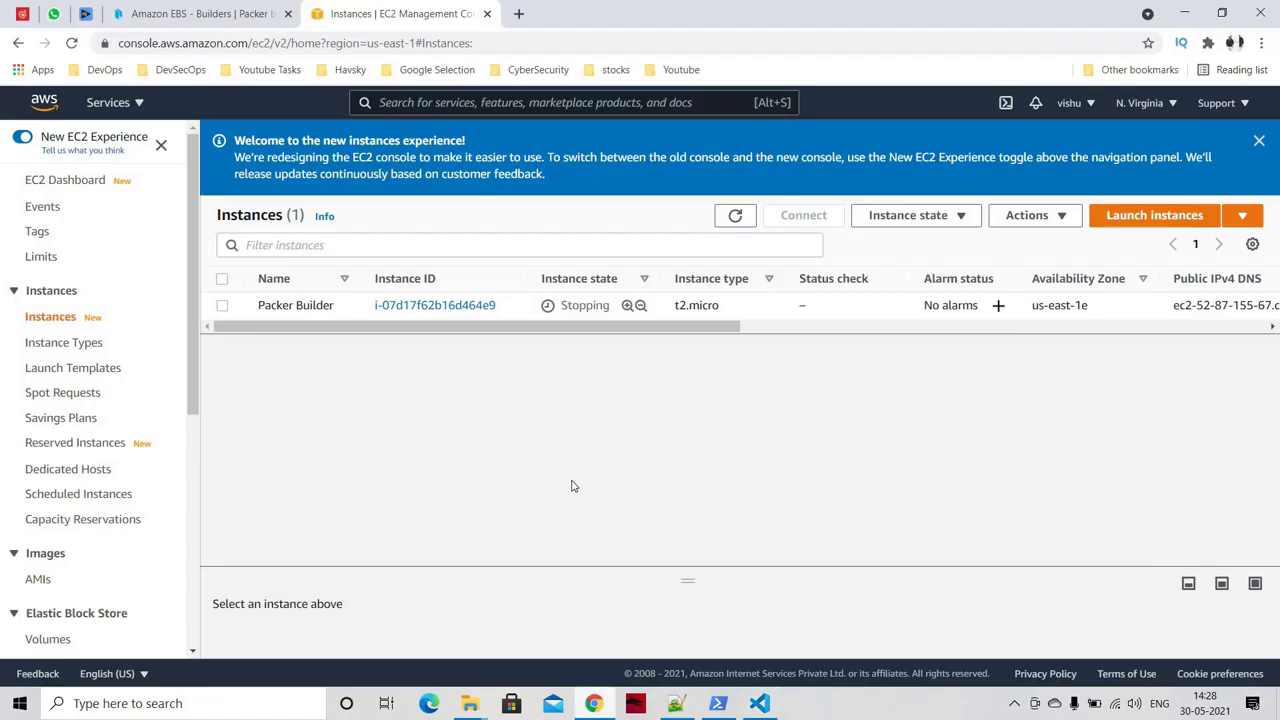
scroll(325, 336, right, 2)
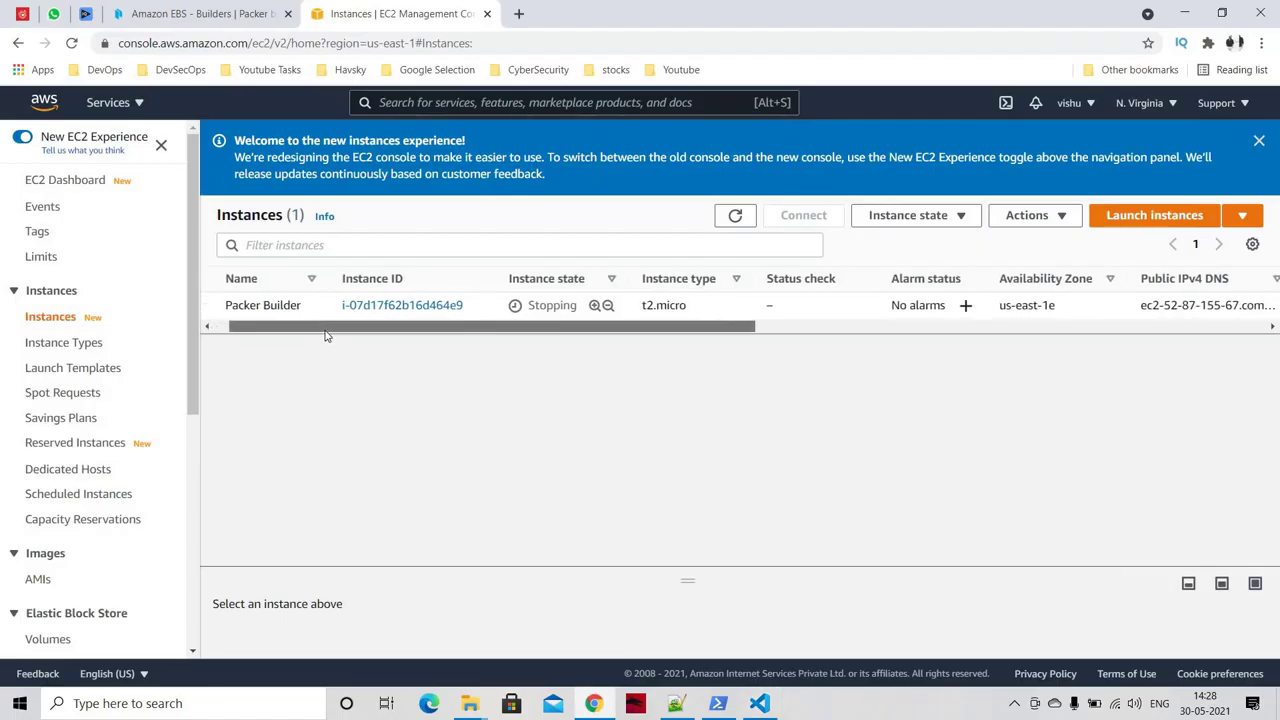
scroll(325, 336, left, 2)
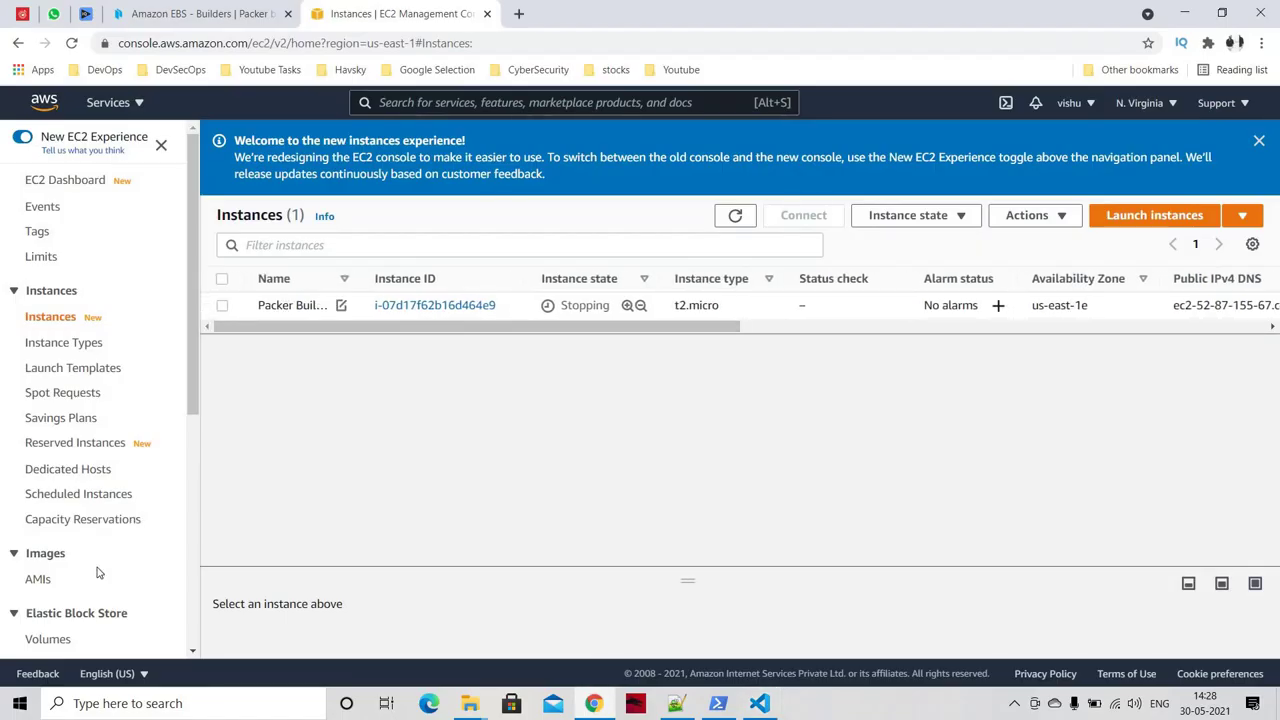
Step: Look for the new image among the owned AMIs in the EC2 console and check the Packer build progress in PowerShell
click(38, 580)
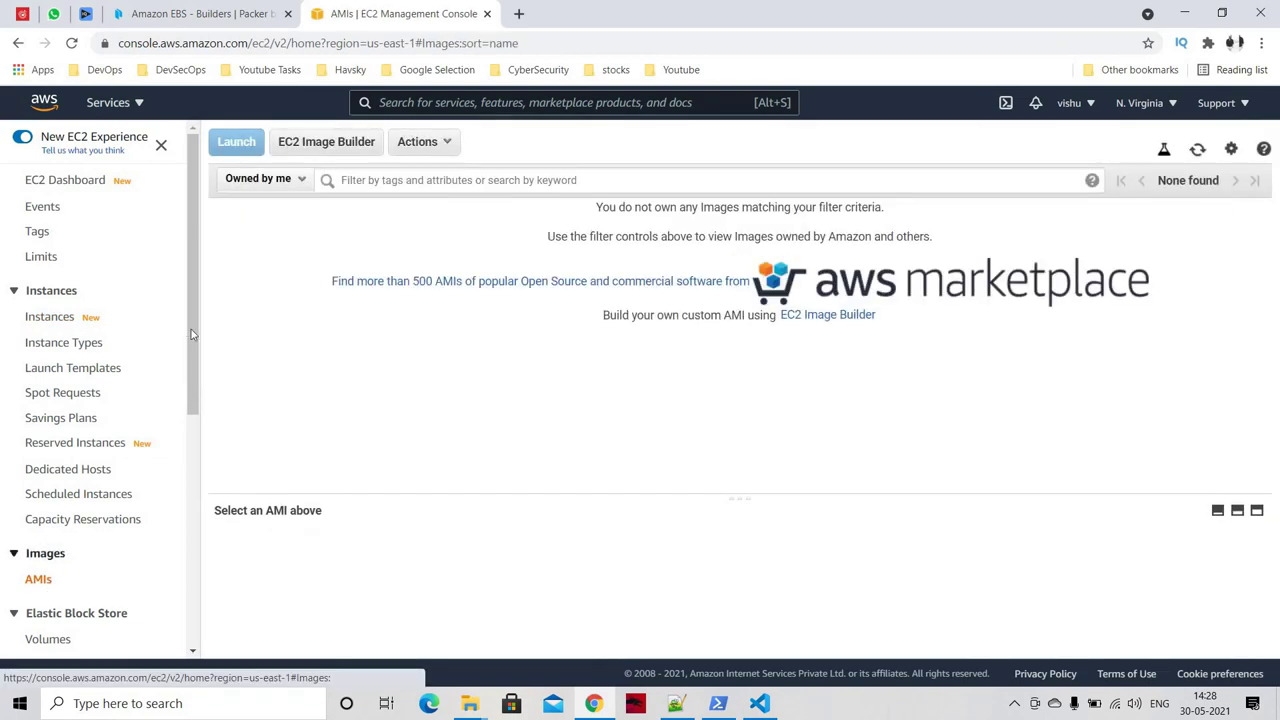
click(1194, 156)
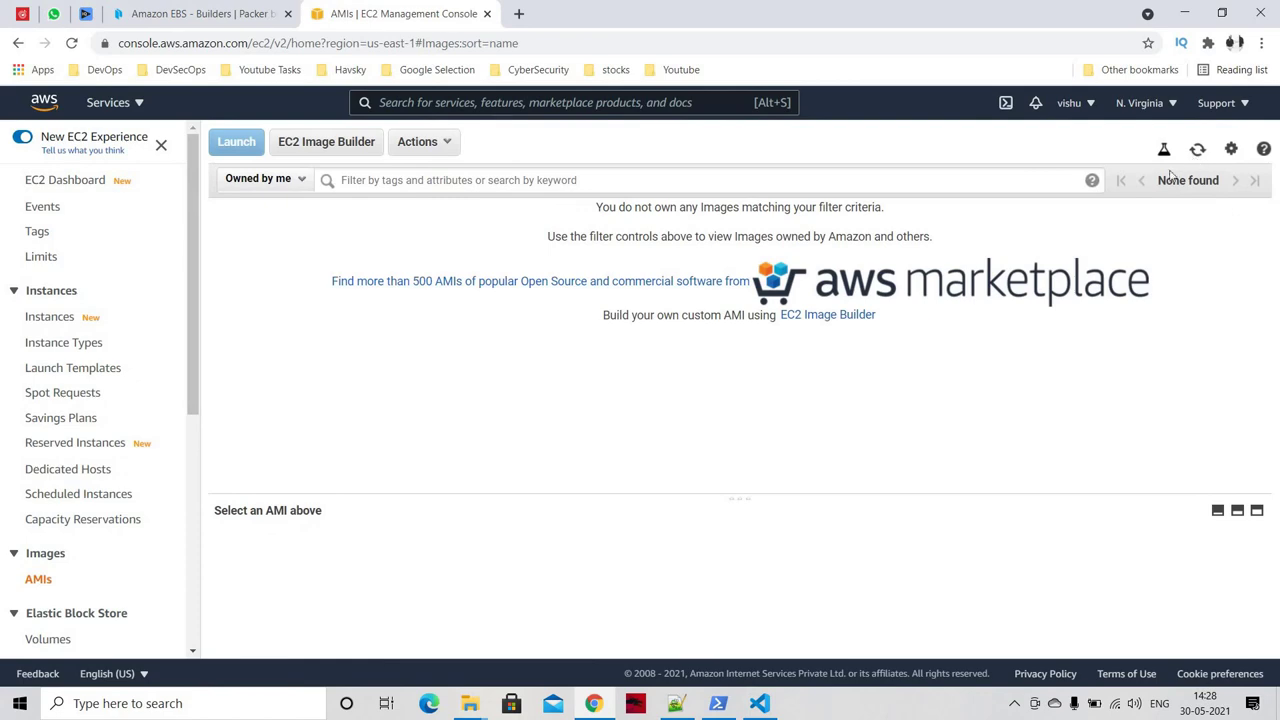
click(760, 703)
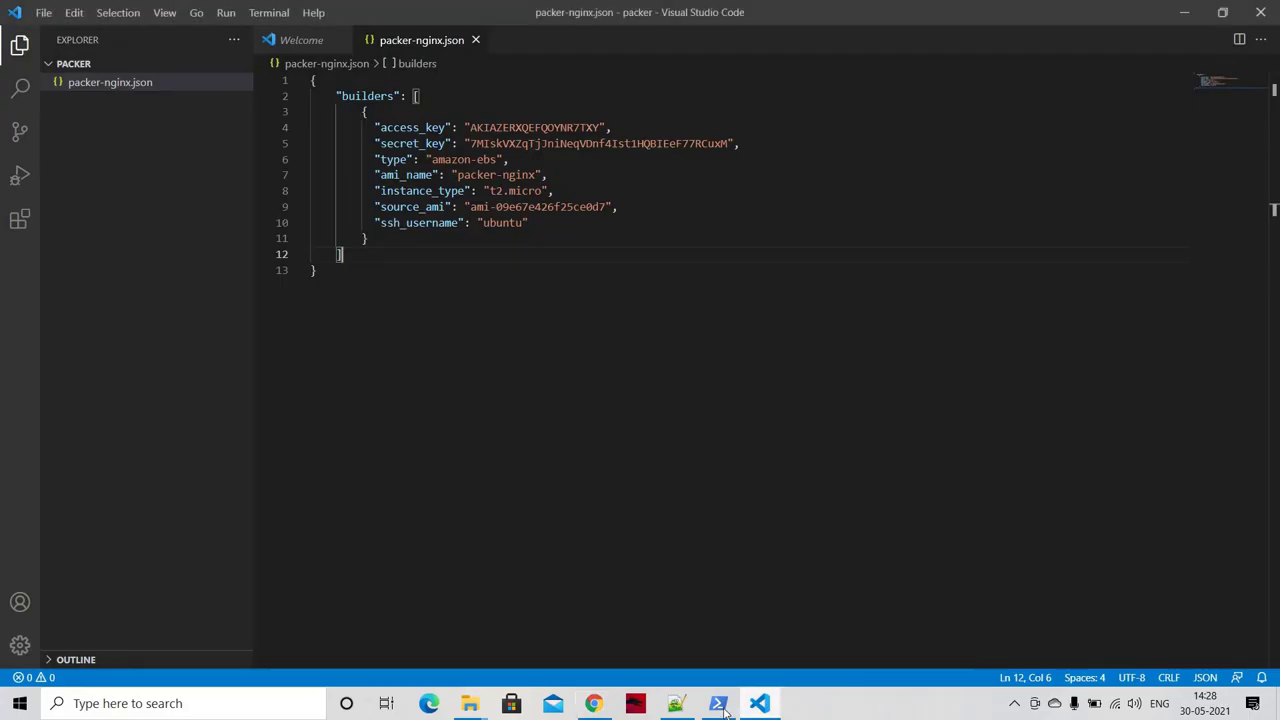
click(718, 703)
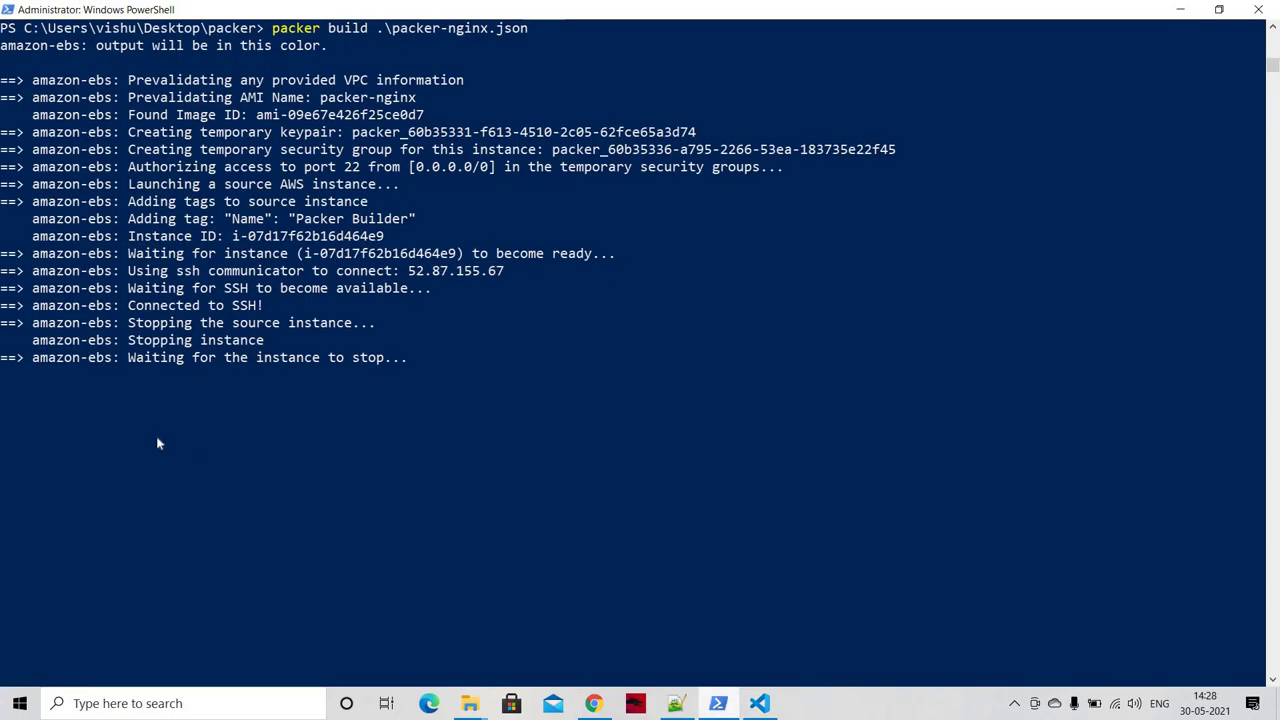
click(593, 705)
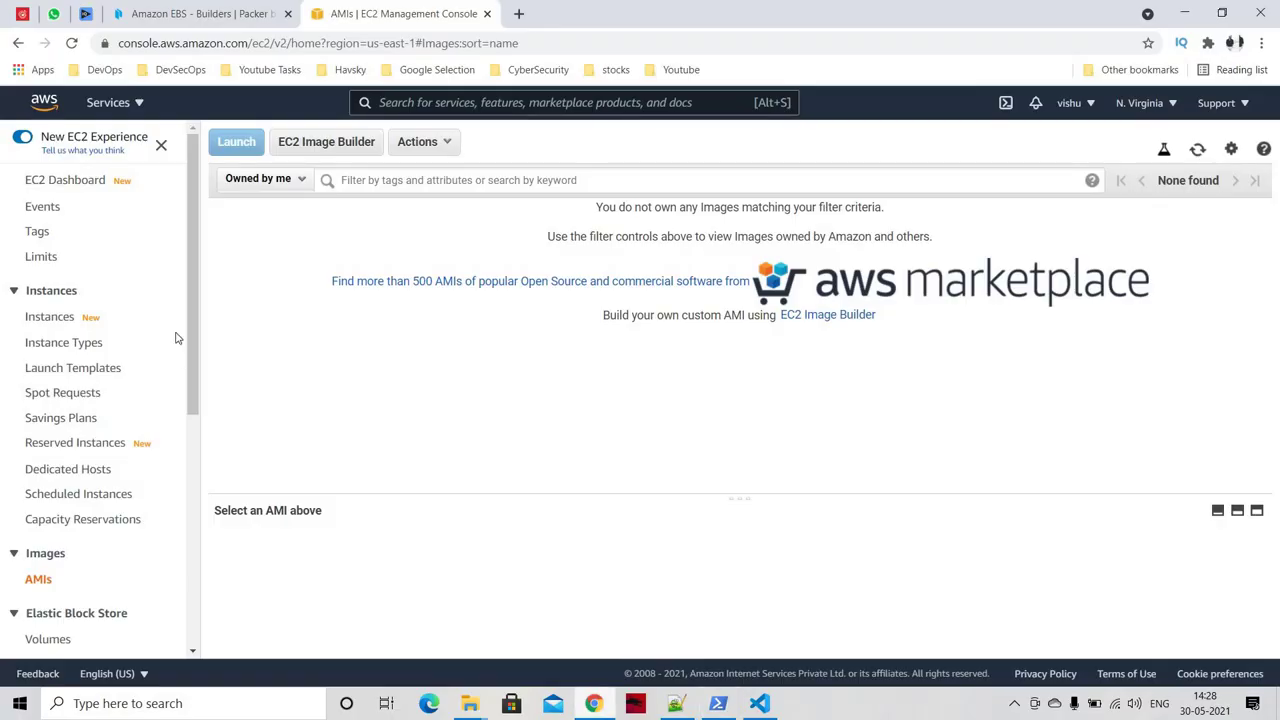
click(718, 705)
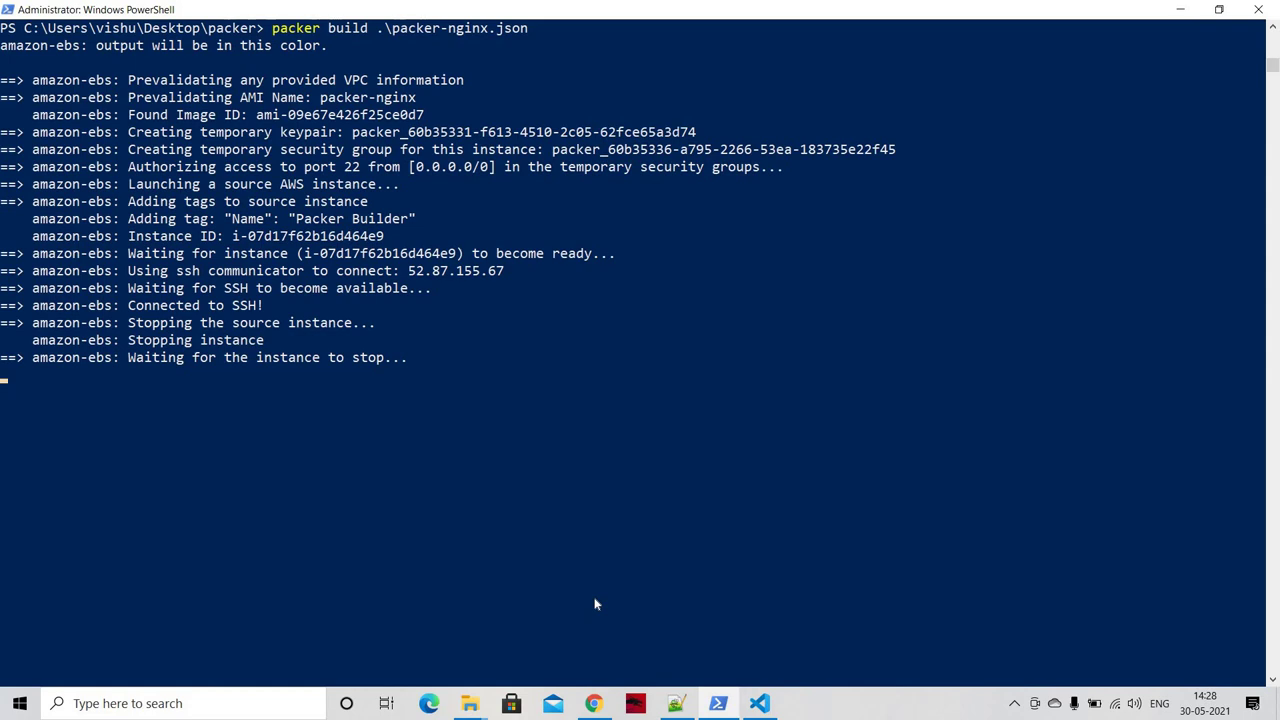
Step: Review the access_key entry in packer-nginx.json in VS Code and the JSON example in Packer's Amazon EBS builder documentation in Chrome
click(760, 703)
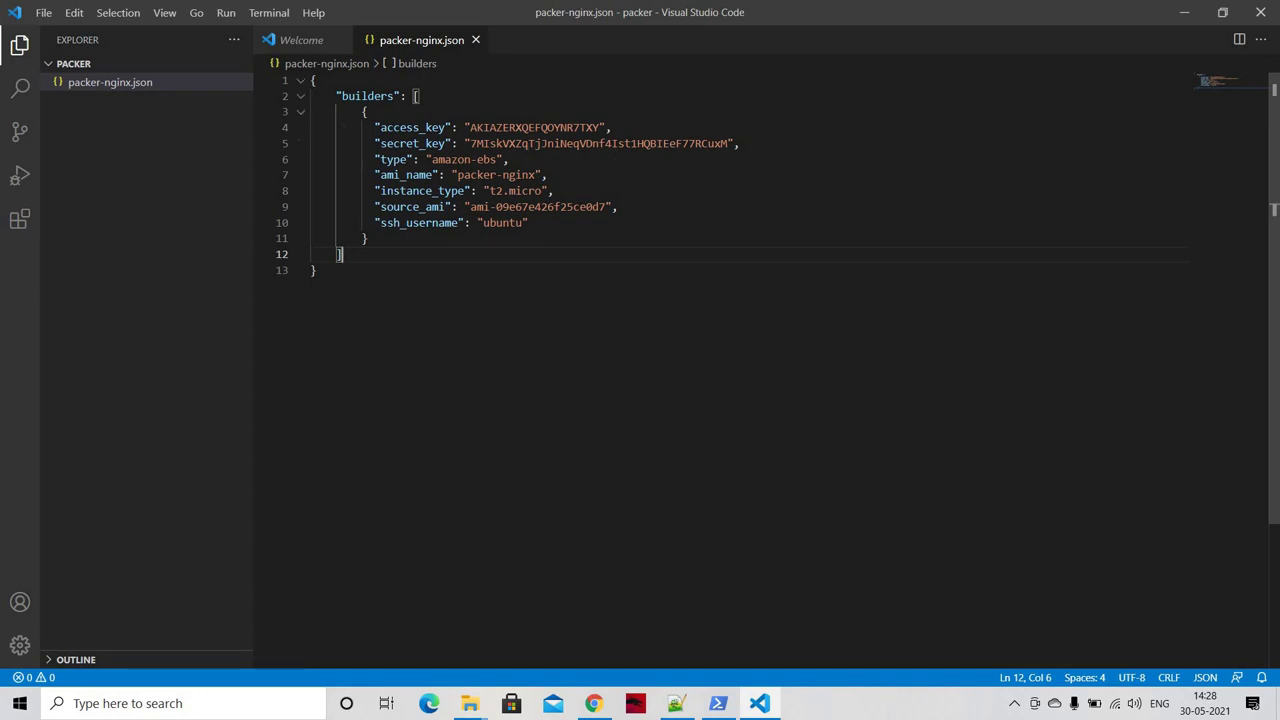
drag(465, 127, 541, 128)
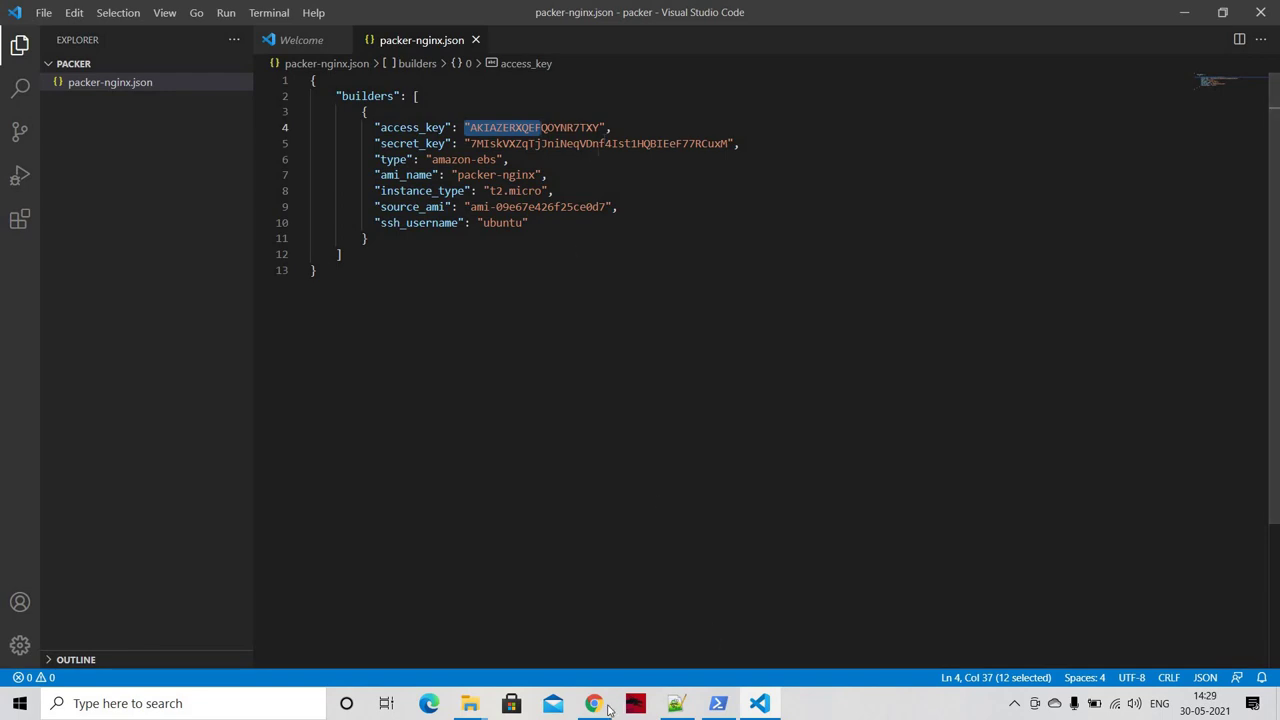
key(alt+Tab)
click(195, 13)
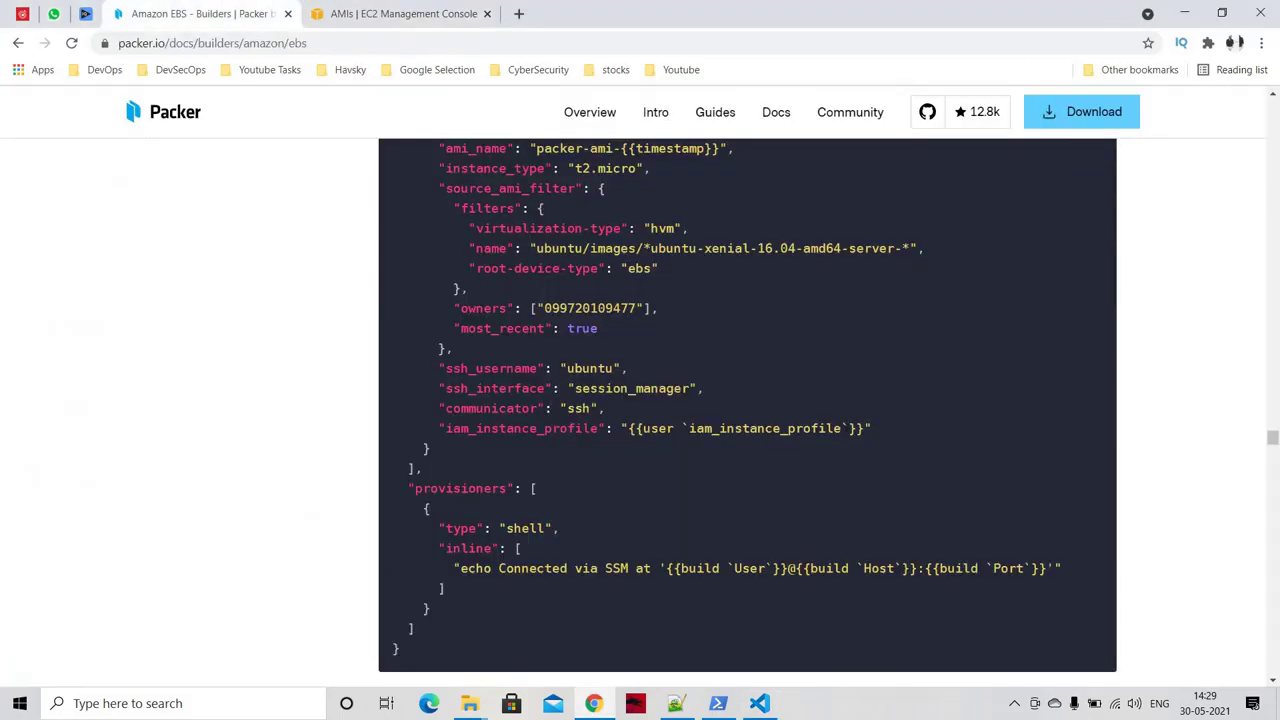
scroll(541, 441, up, 4)
scroll(541, 441, down, 2)
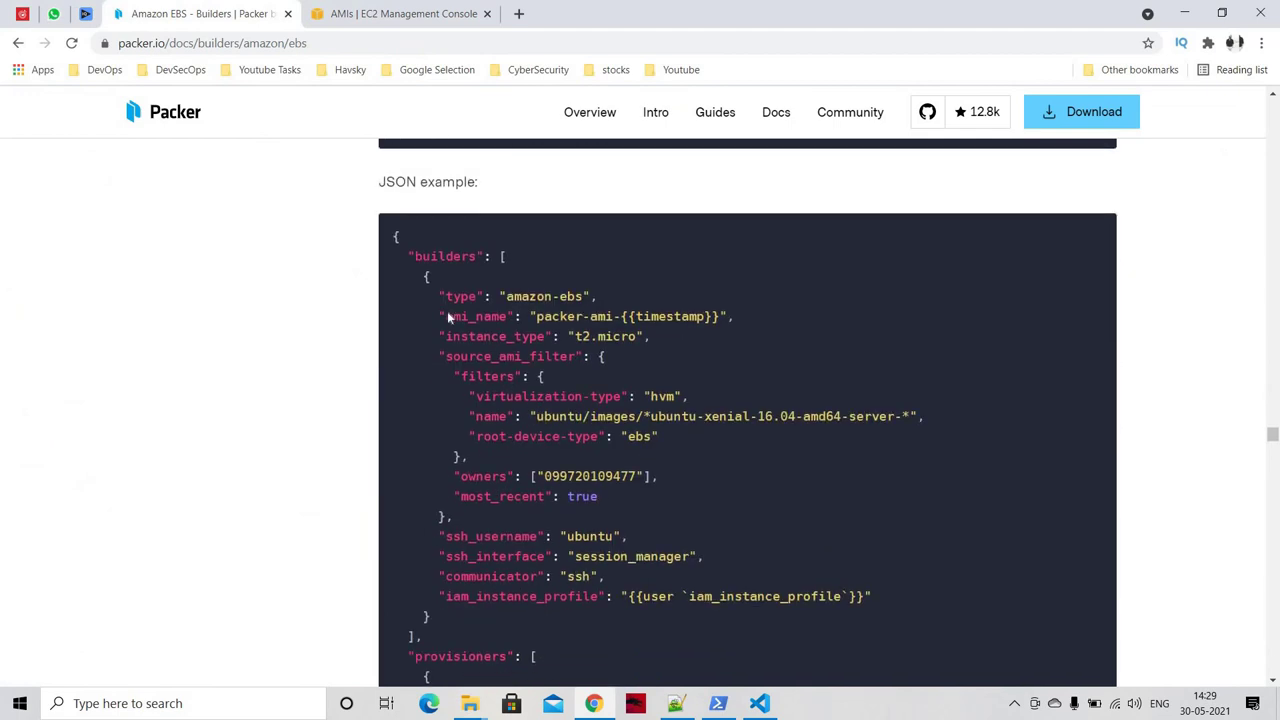
scroll(460, 345, up, 2)
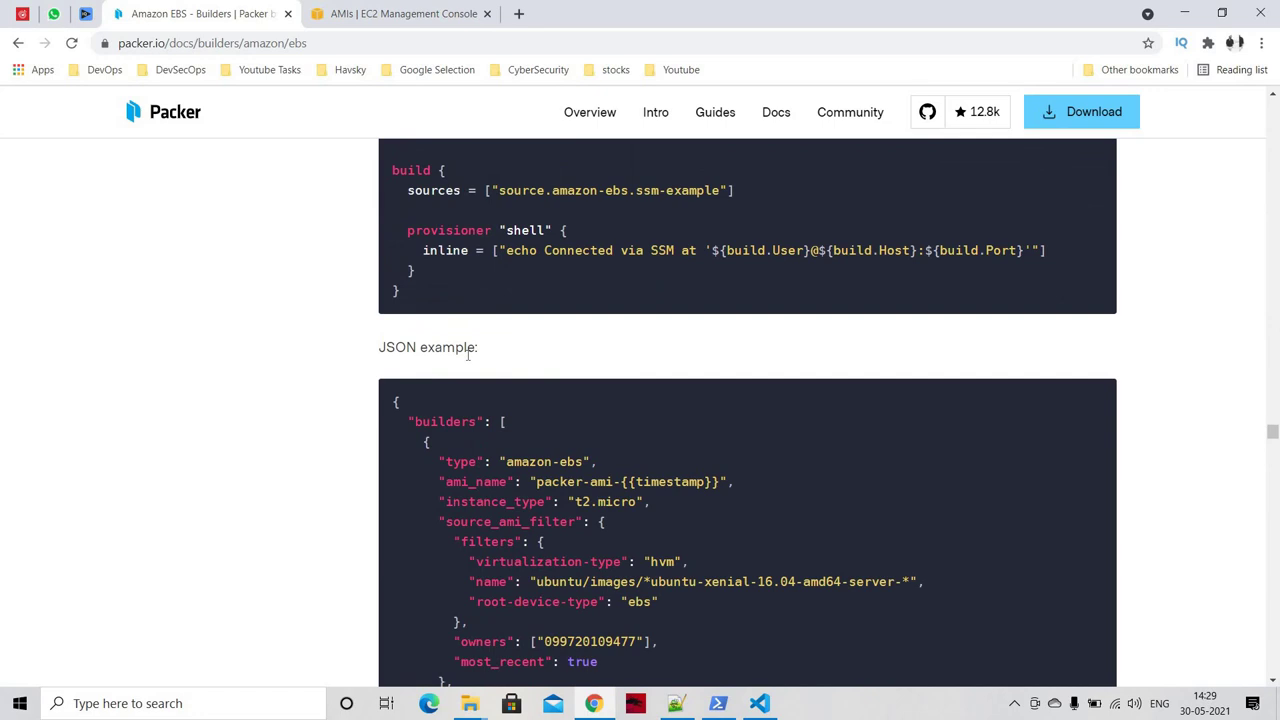
scroll(467, 355, up, 1)
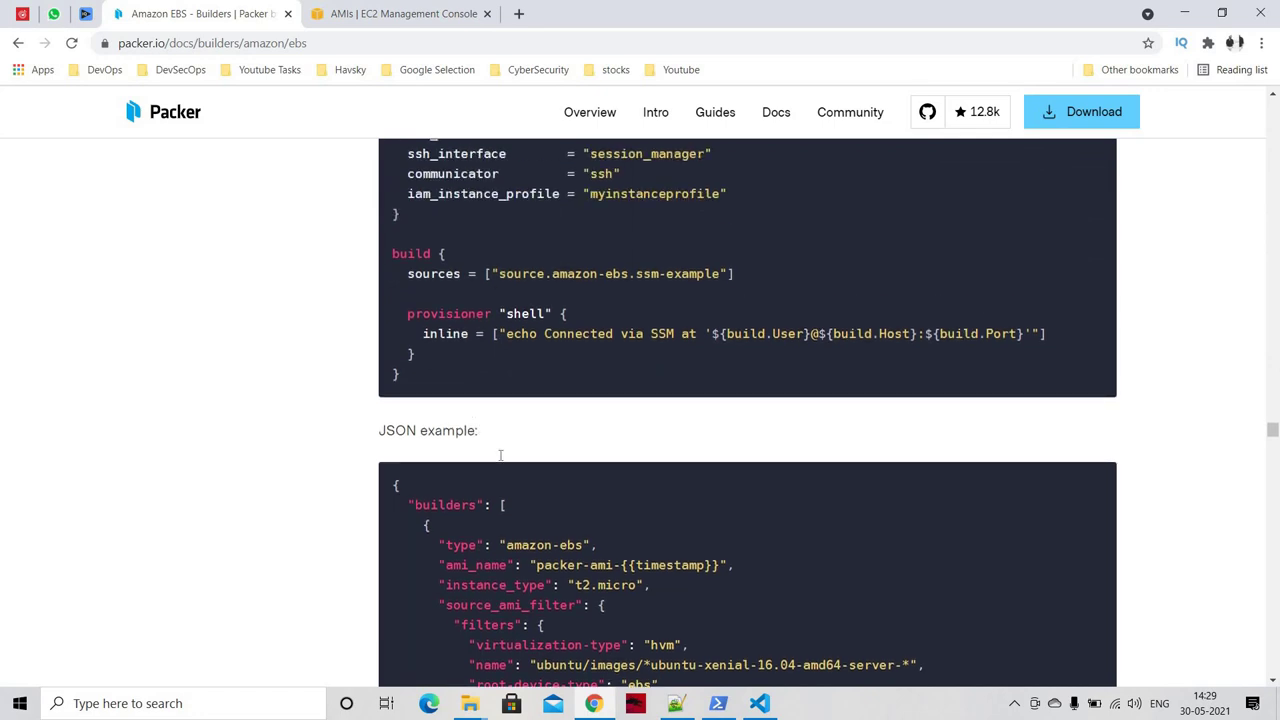
scroll(500, 455, down, 1)
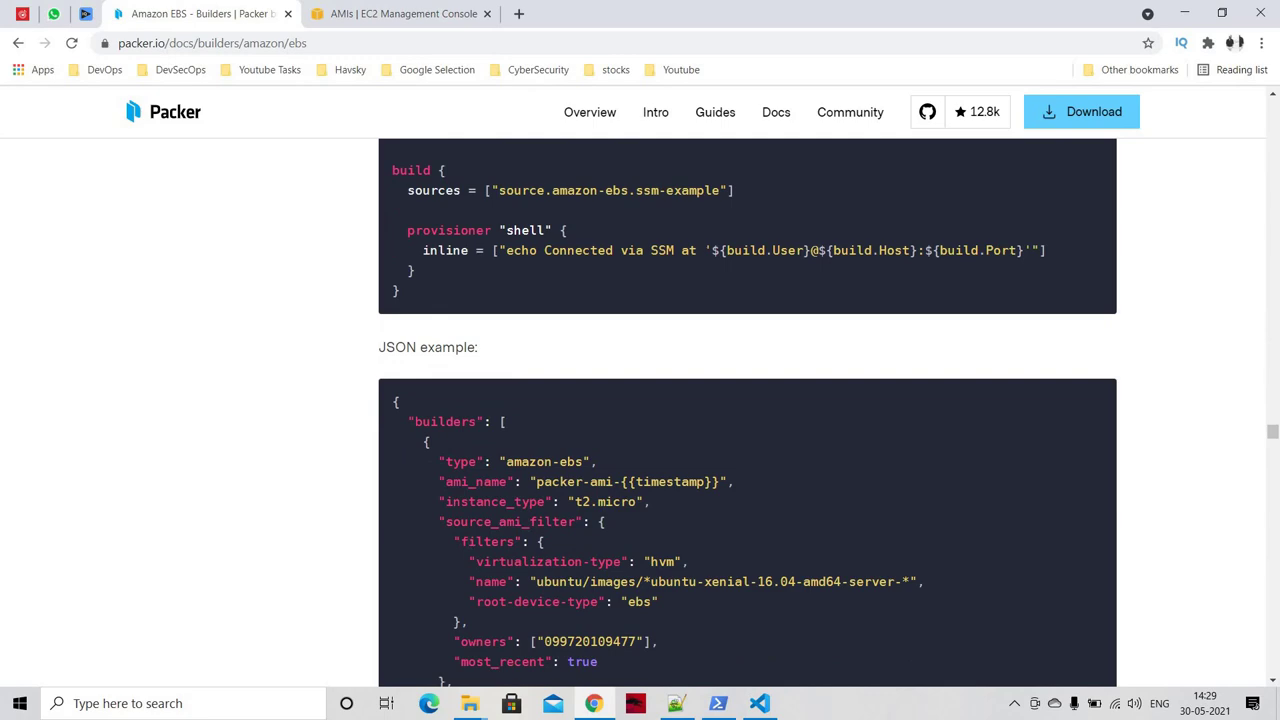
Step: Revisit the template, check the Packer build output in PowerShell, and refresh the owned AMIs list in the EC2 console
click(760, 703)
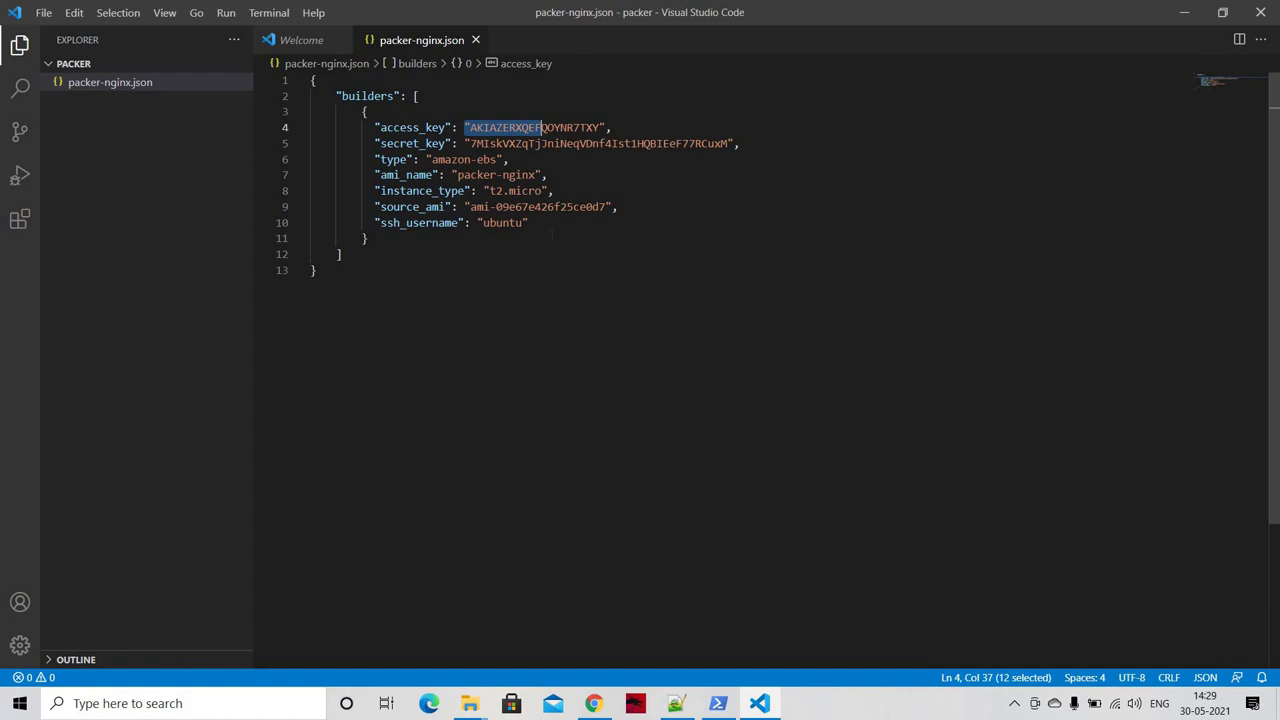
click(552, 236)
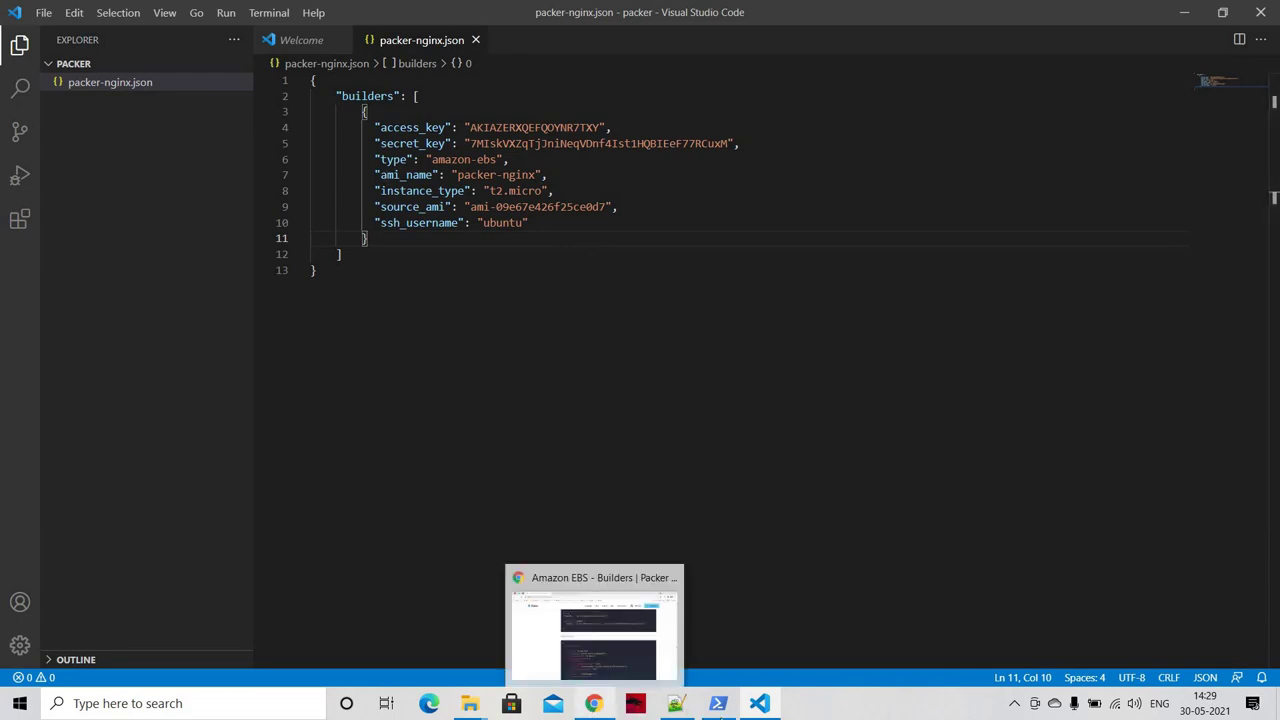
click(718, 703)
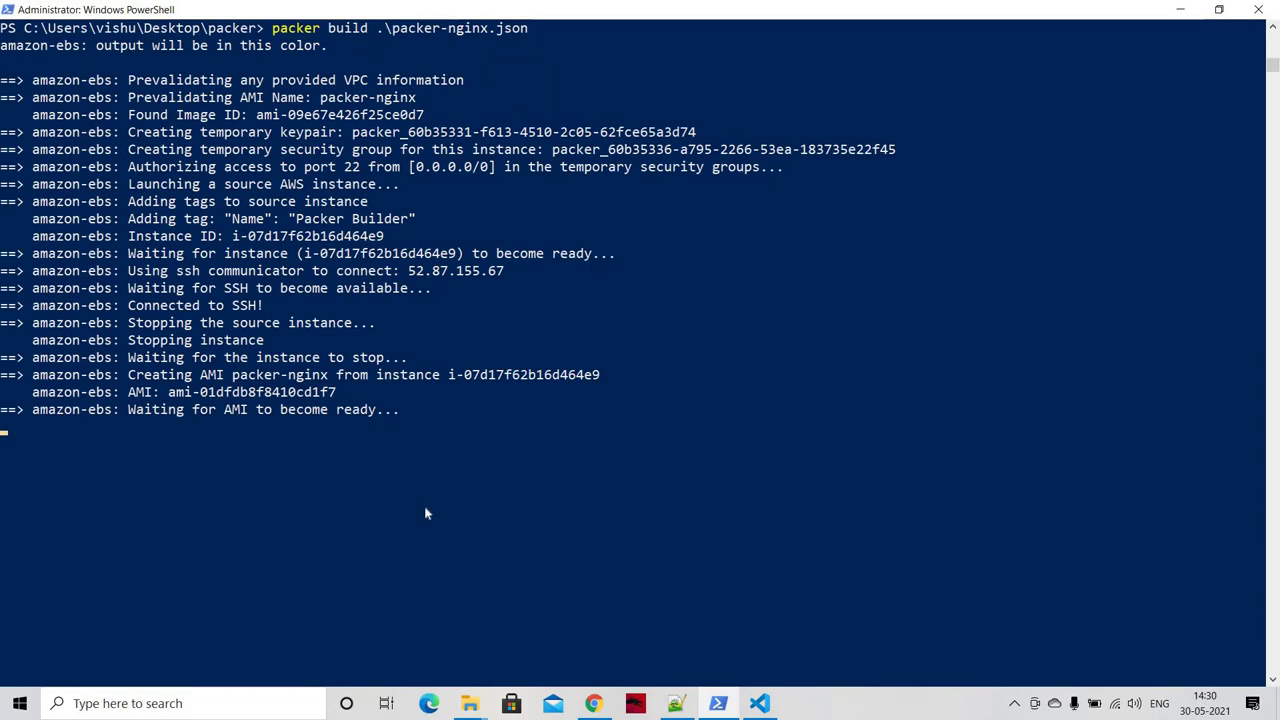
click(594, 703)
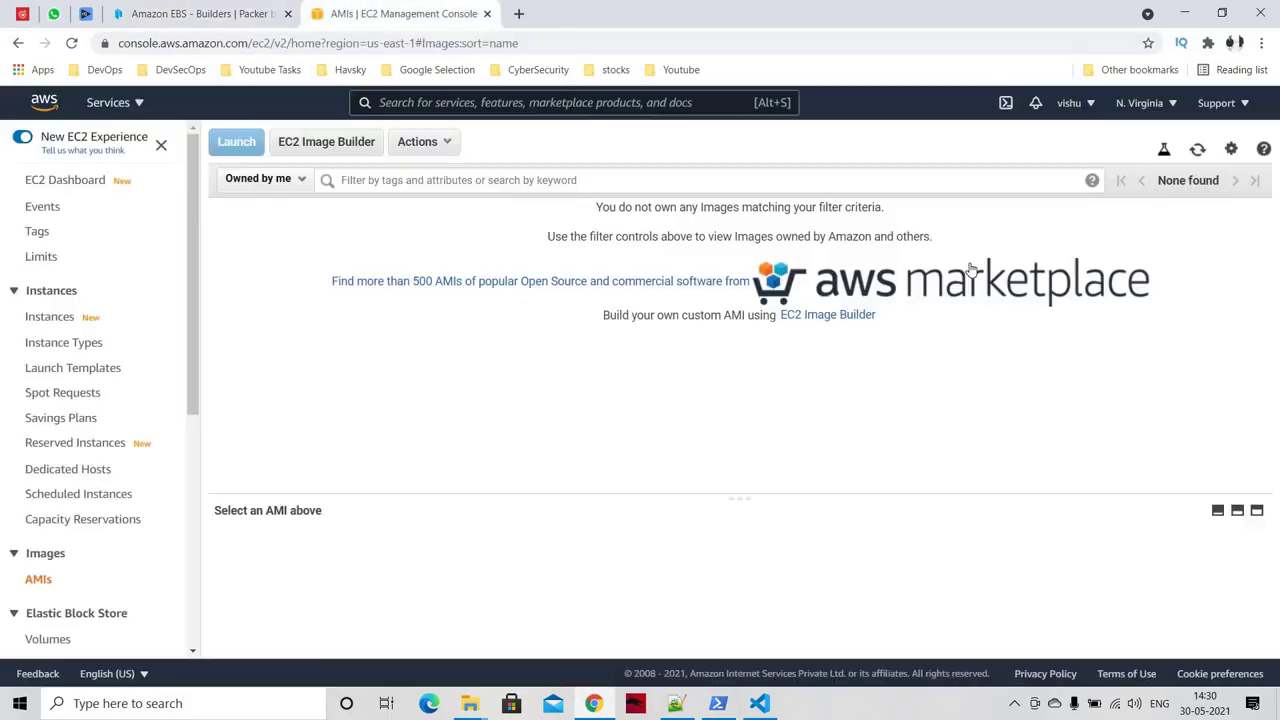
click(353, 12)
click(1197, 150)
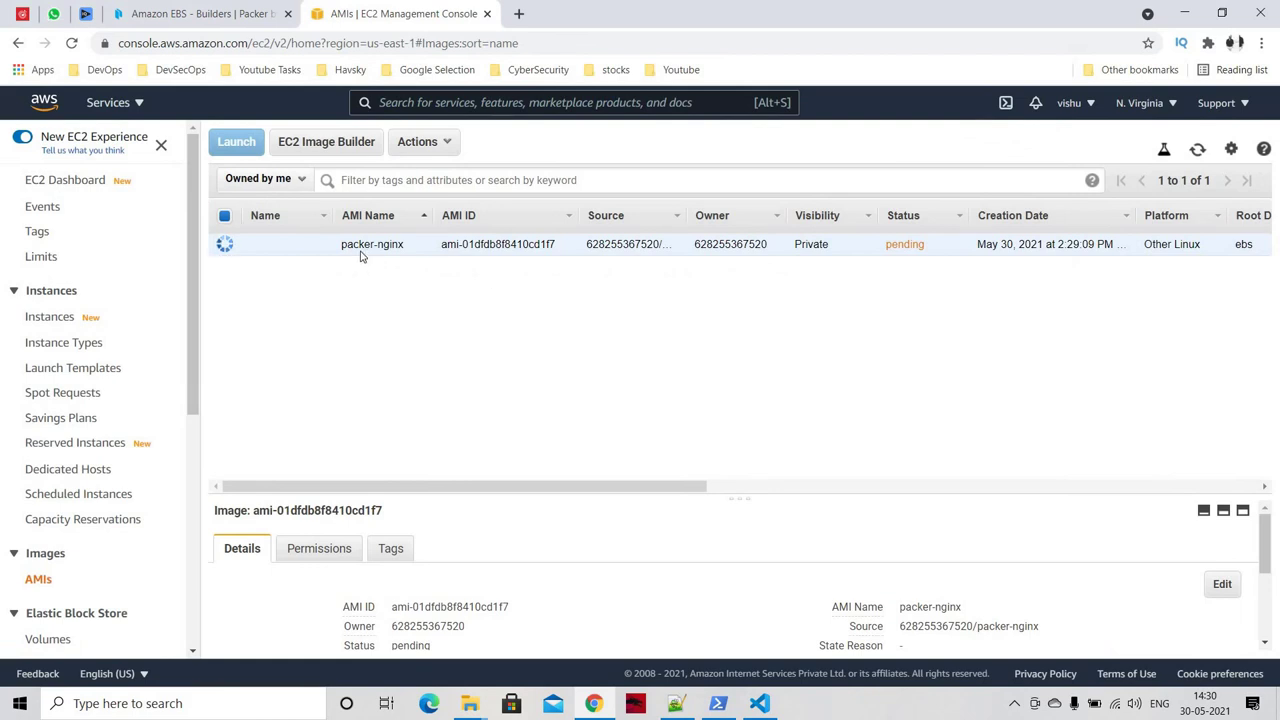
Step: Compare the template's ami_name value packer-nginx with the AMI listed in EC2, and recheck the build output in PowerShell
key(alt+Tab)
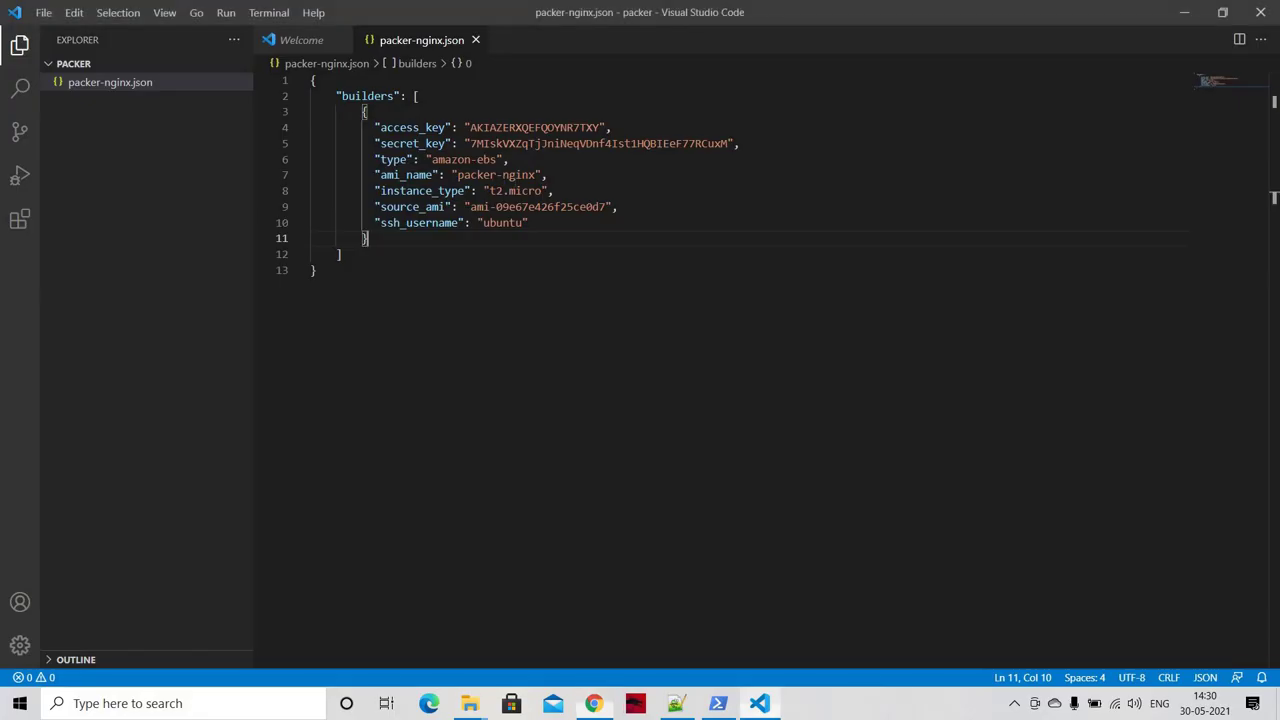
drag(457, 175, 524, 175)
click(594, 704)
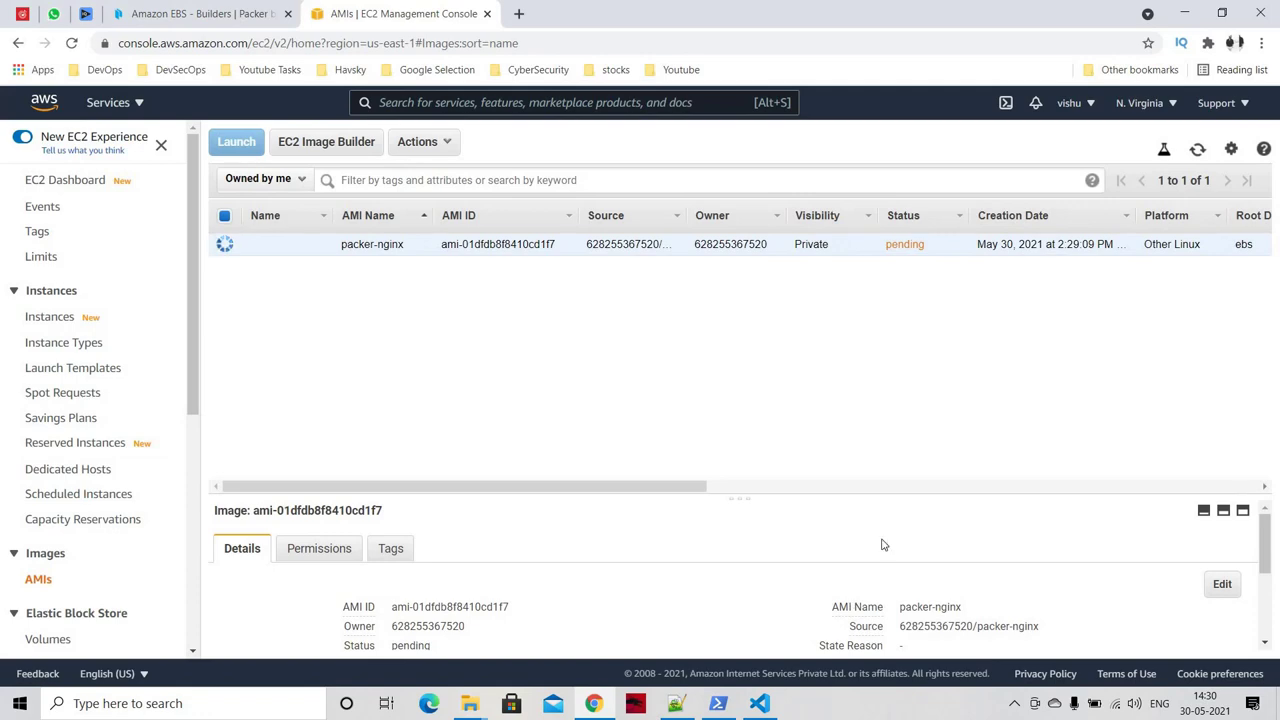
click(718, 704)
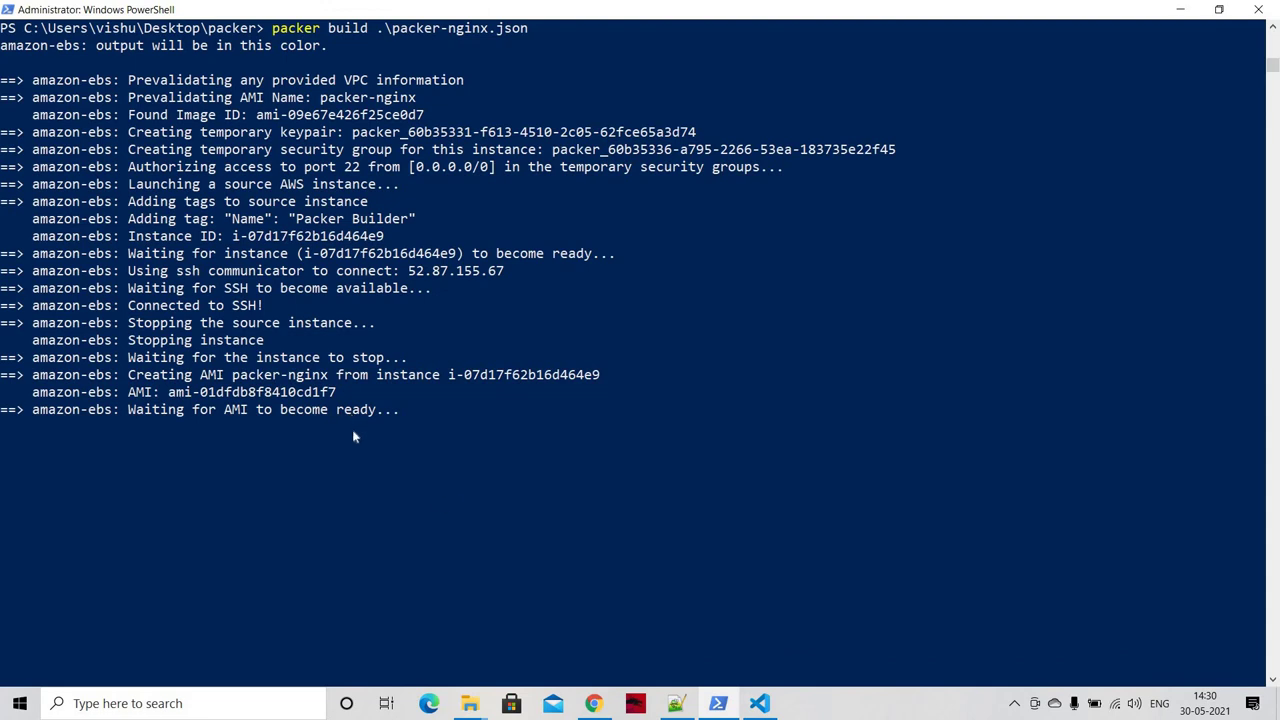
mouse_move(760, 703)
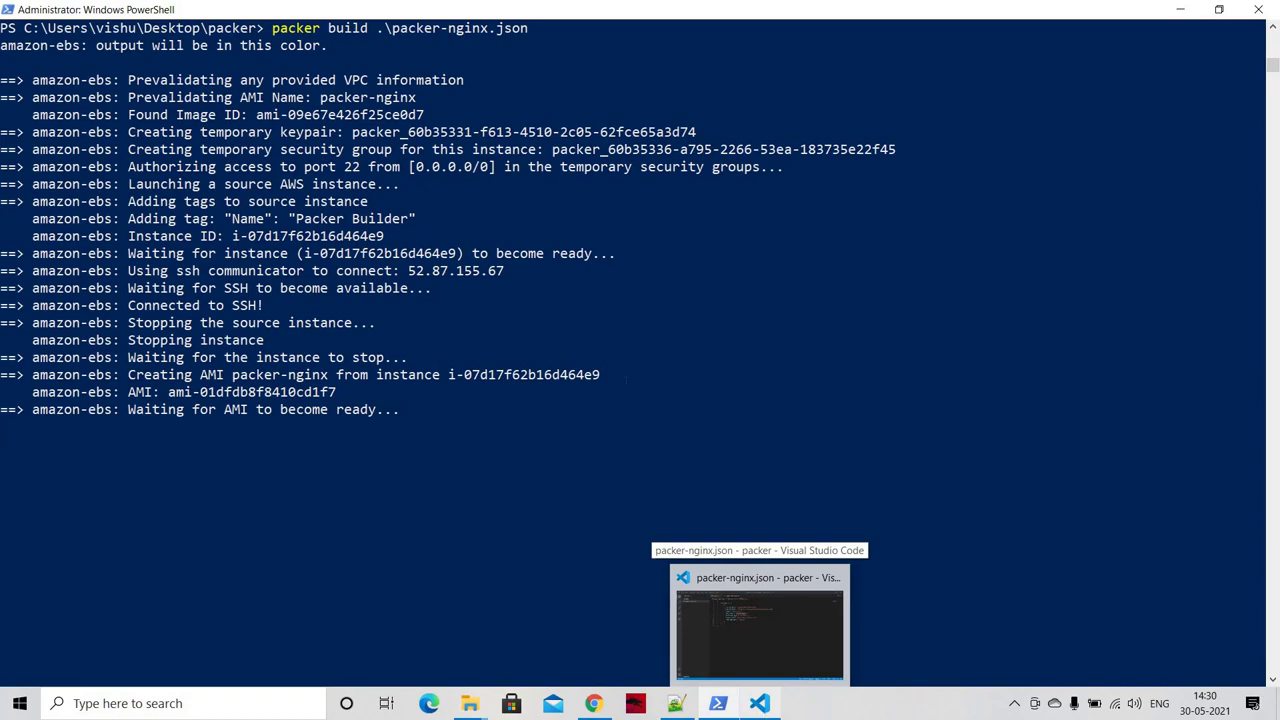
click(758, 630)
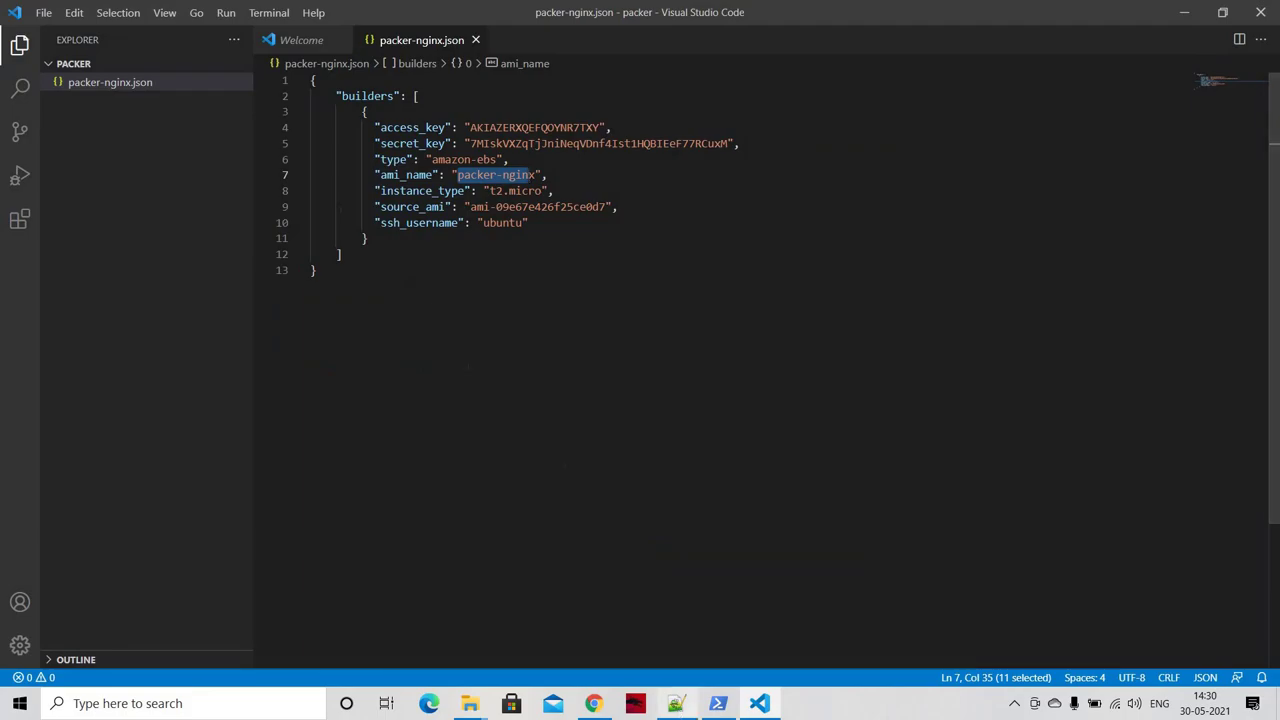
Step: Open the "new 1" notes in Notepad++ and review the lines on running Packer against AWS and the required installations
key(alt+Tab)
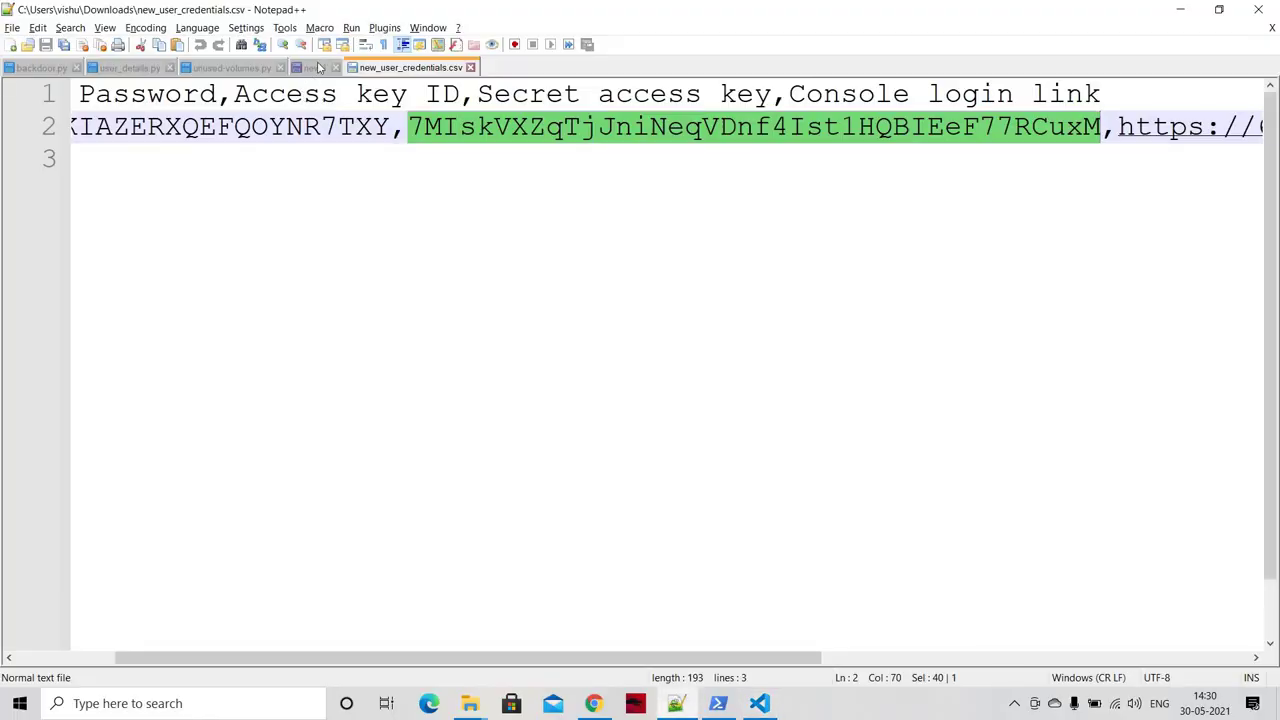
click(314, 67)
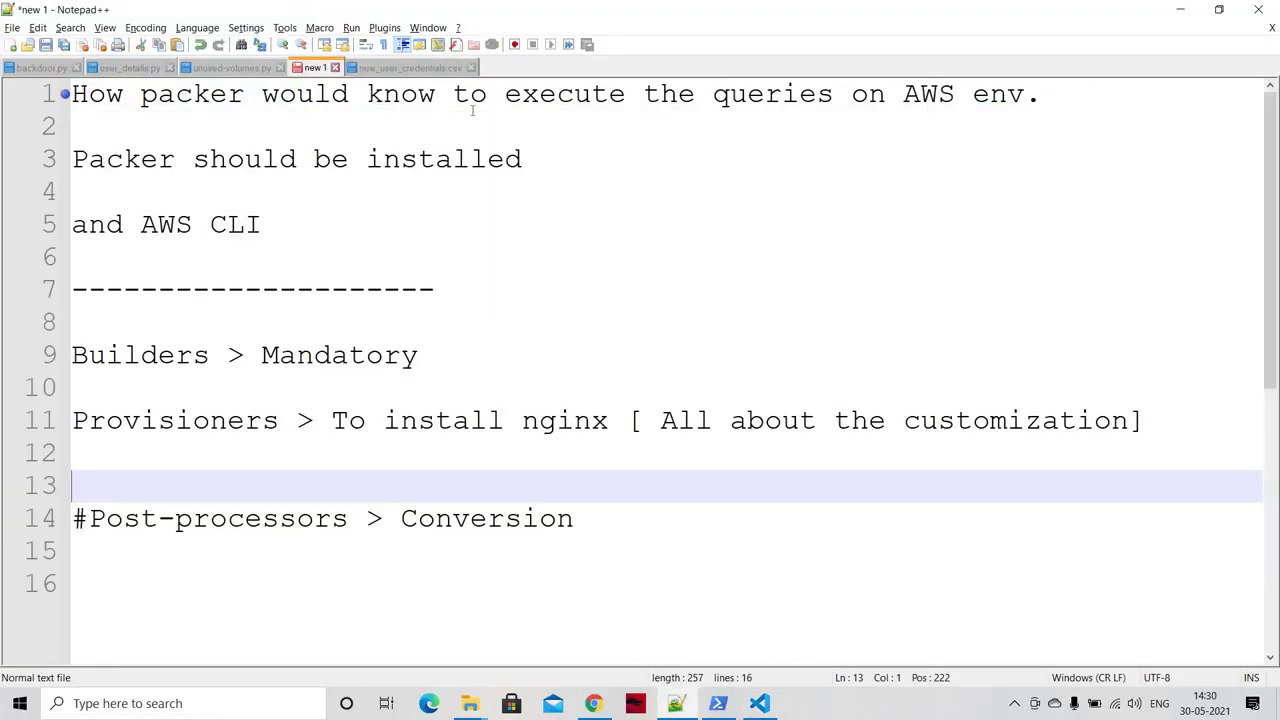
drag(74, 94, 1043, 100)
click(1050, 103)
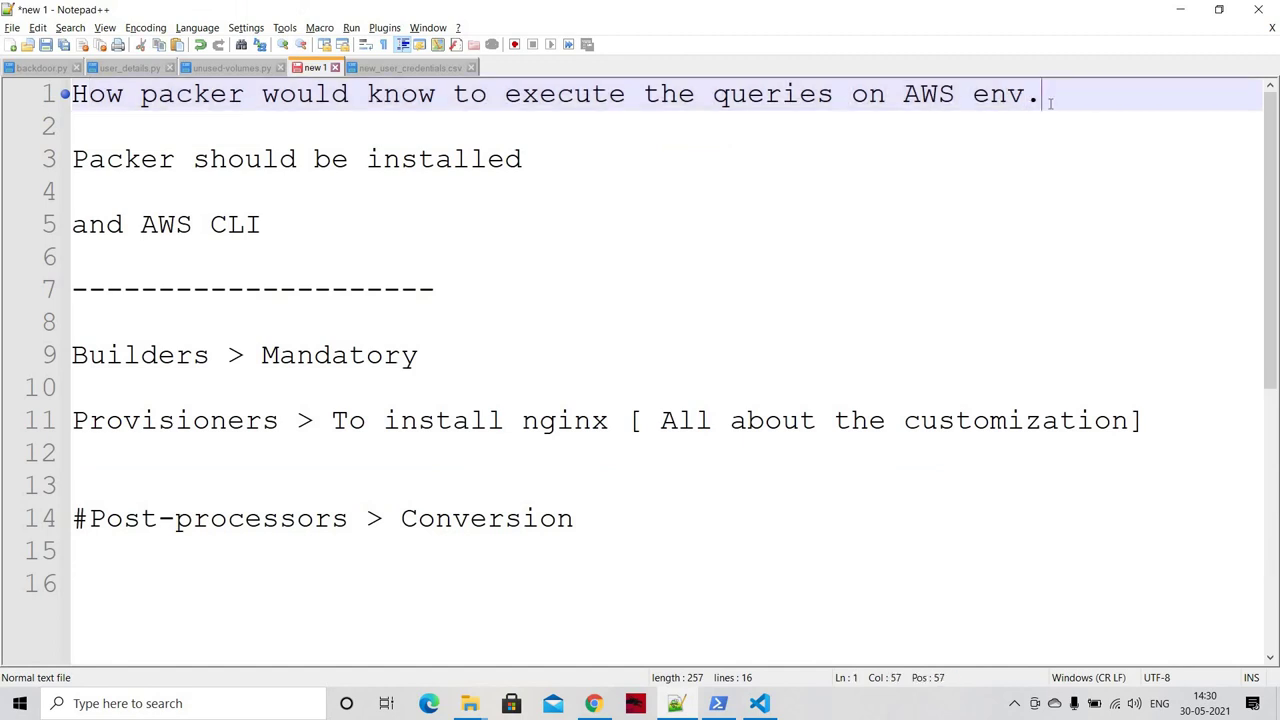
drag(528, 159, 72, 159)
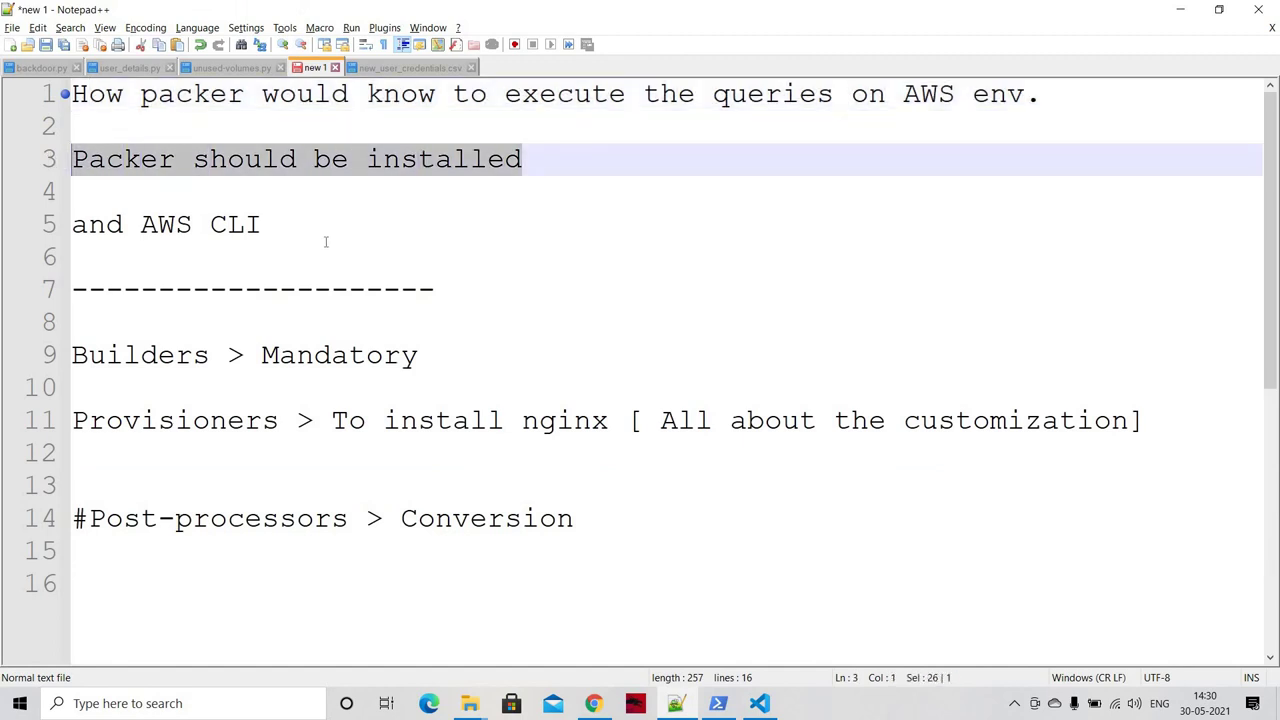
click(486, 258)
key(ctrl+shift+Left)
key(ctrl+shift+Left)
key(ctrl+shift+Left)
key(ctrl+shift+Left)
key(Right)
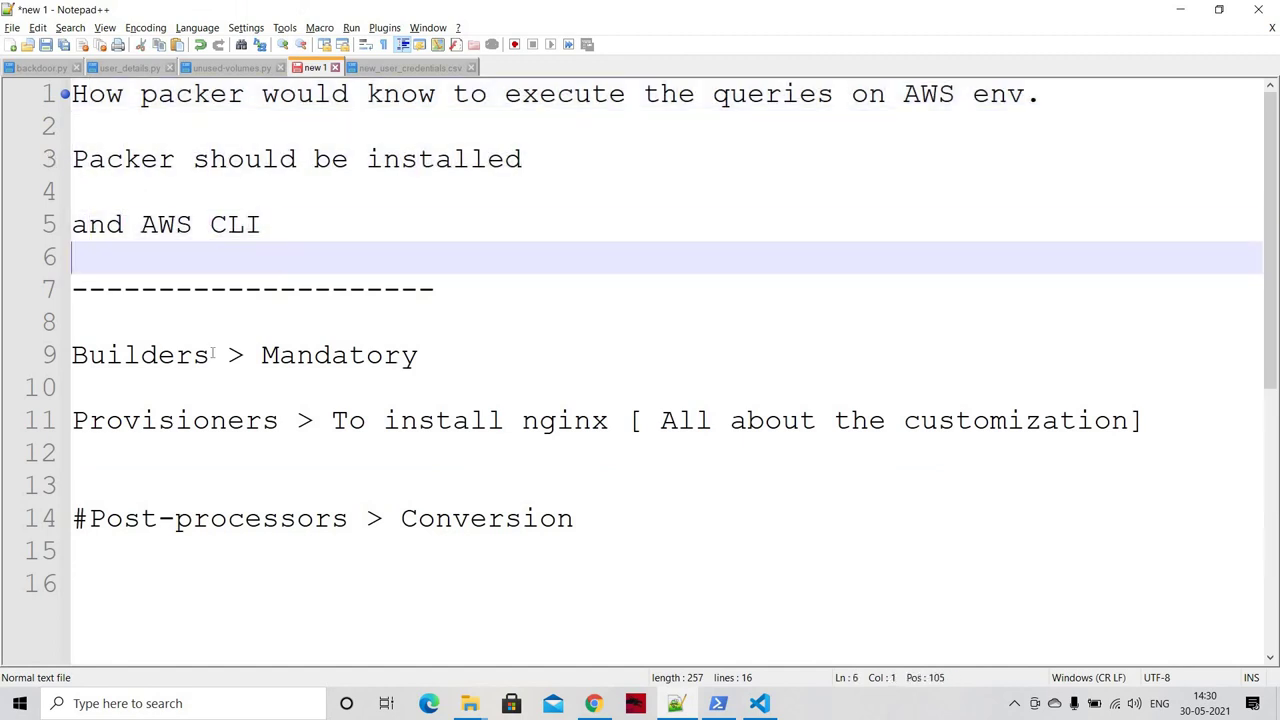
Step: Review the "Builders > Mandatory" line and highlight the notes above it up to the beginning of the file
drag(106, 355, 420, 360)
click(463, 360)
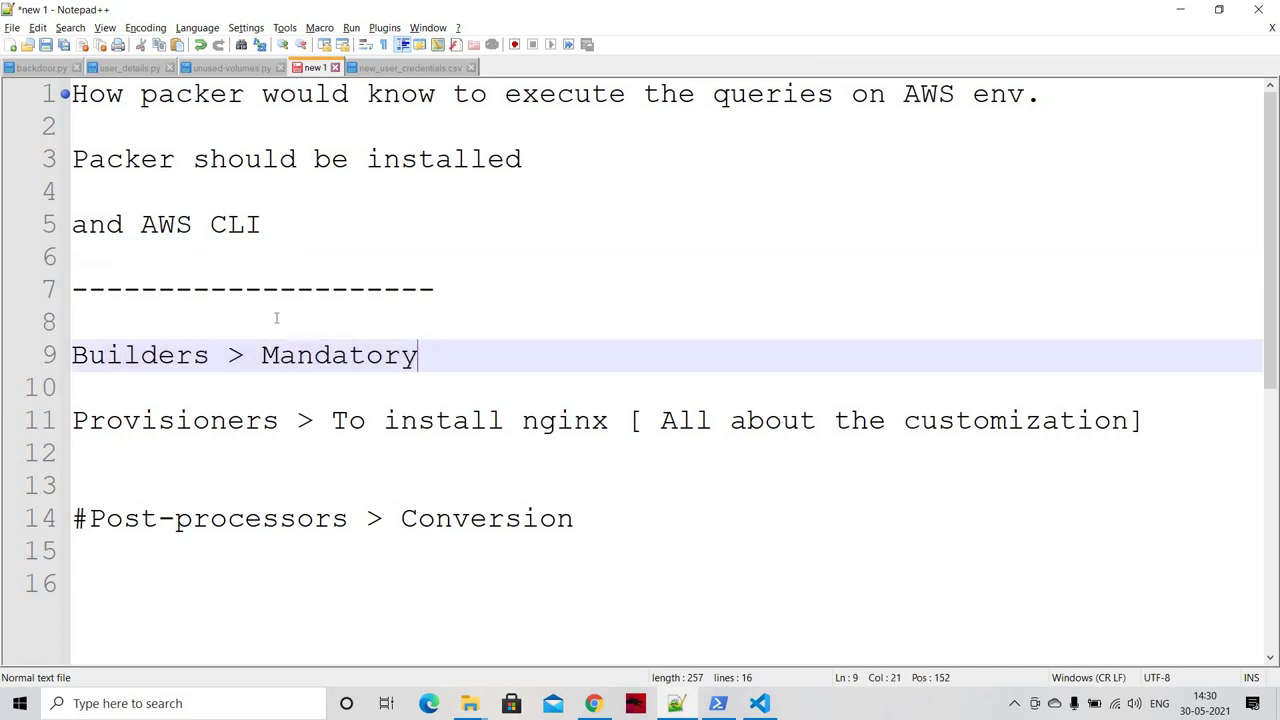
key(shift+Up)
key(shift+Up)
key(shift+Up)
key(shift+Up)
key(shift+Up)
key(shift+Up)
key(shift+Up)
key(shift+Up)
key(shift+Home)
click(740, 258)
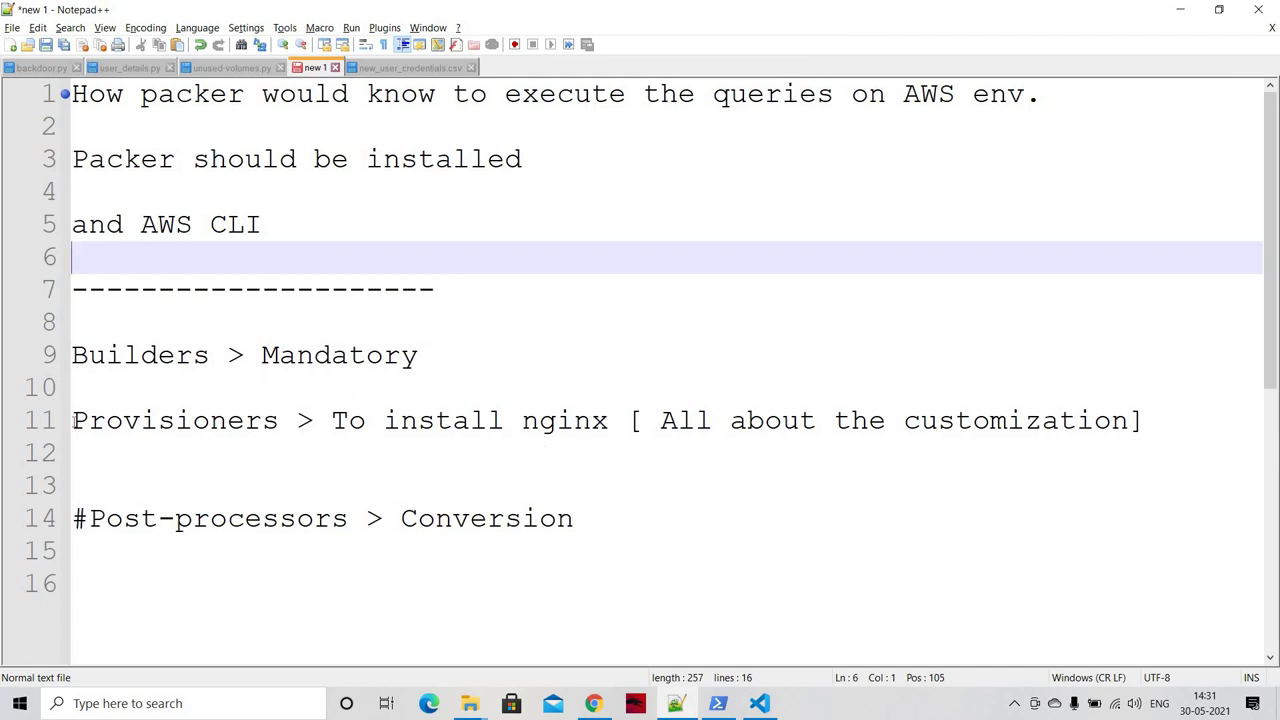
Step: Highlight the Provisioners line in the notes, then switch to the packer-nginx.json template in Visual Studio Code
drag(73, 421, 1229, 443)
click(1154, 452)
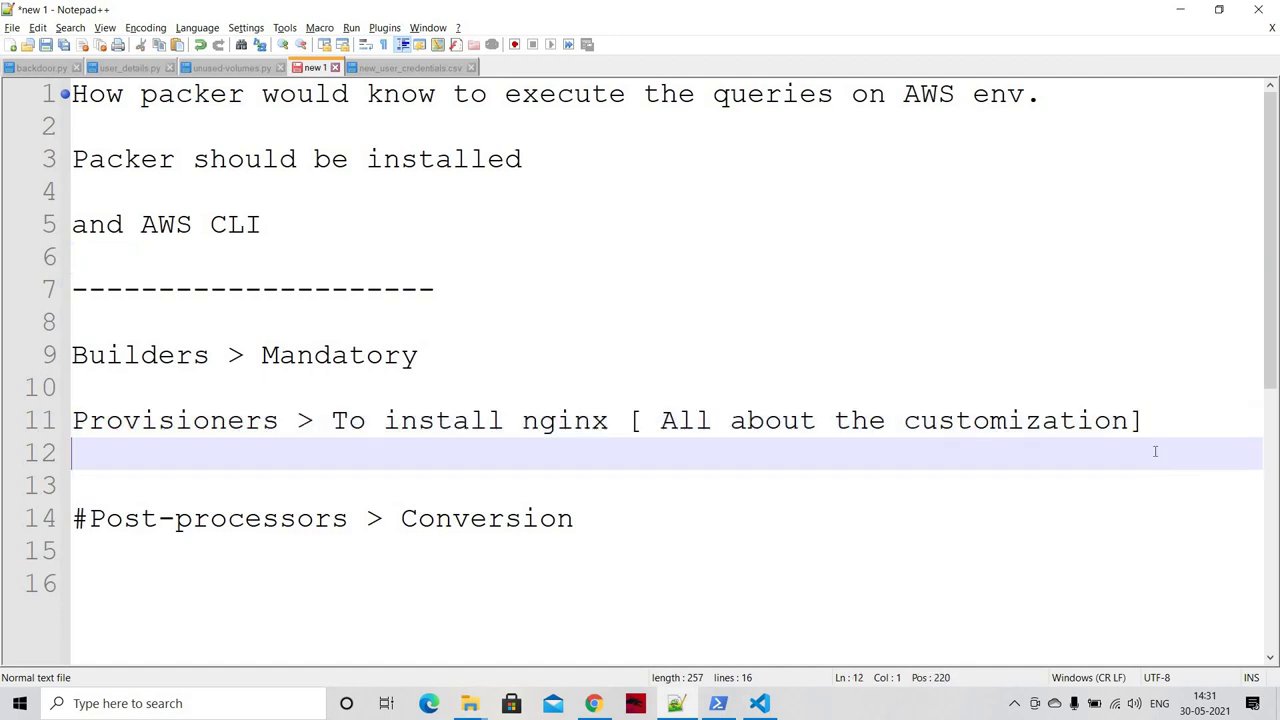
click(760, 703)
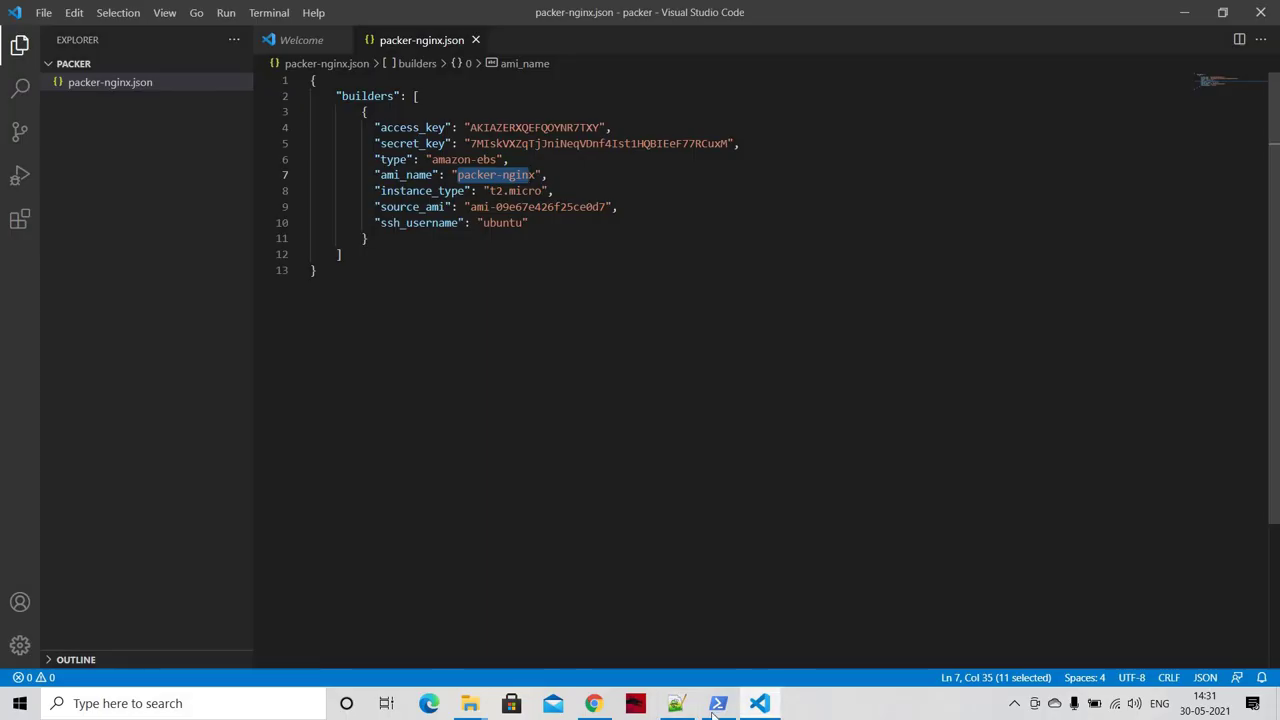
Step: Review the Packer build output in PowerShell, highlighting the lines on waiting for the AMI and deleting the temporary security group and keypair
click(720, 705)
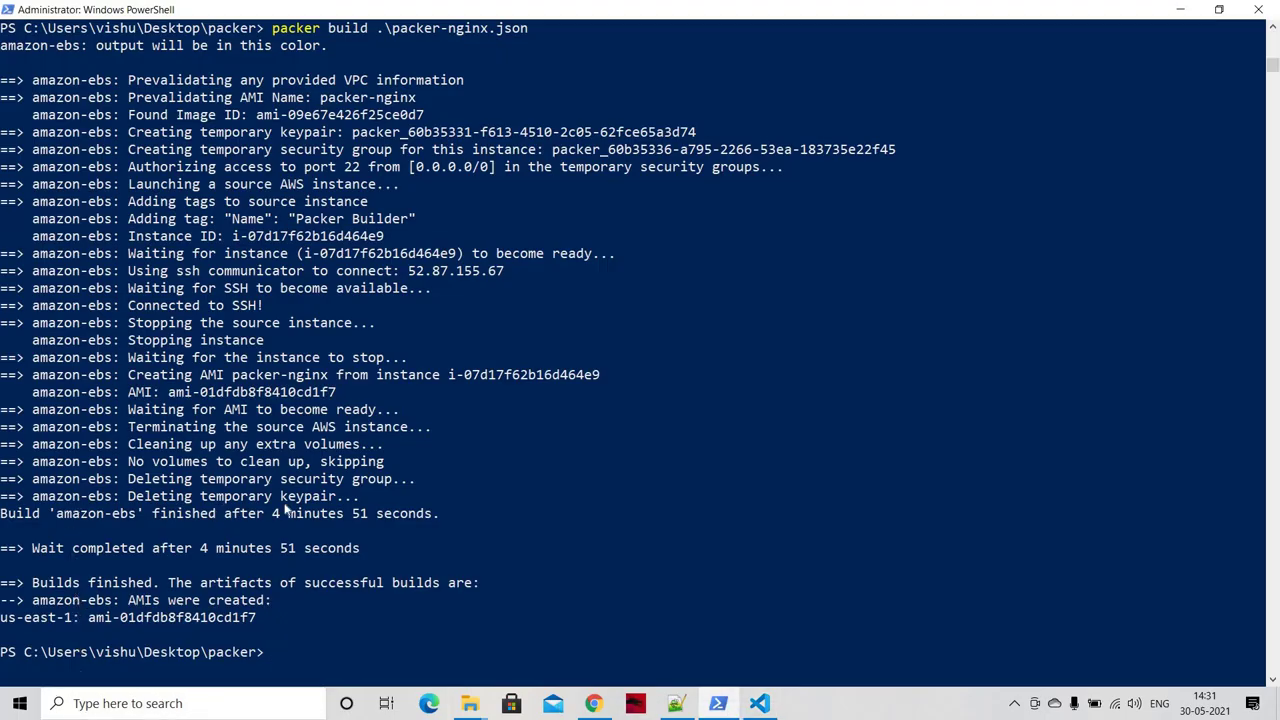
scroll(252, 450, up, 3)
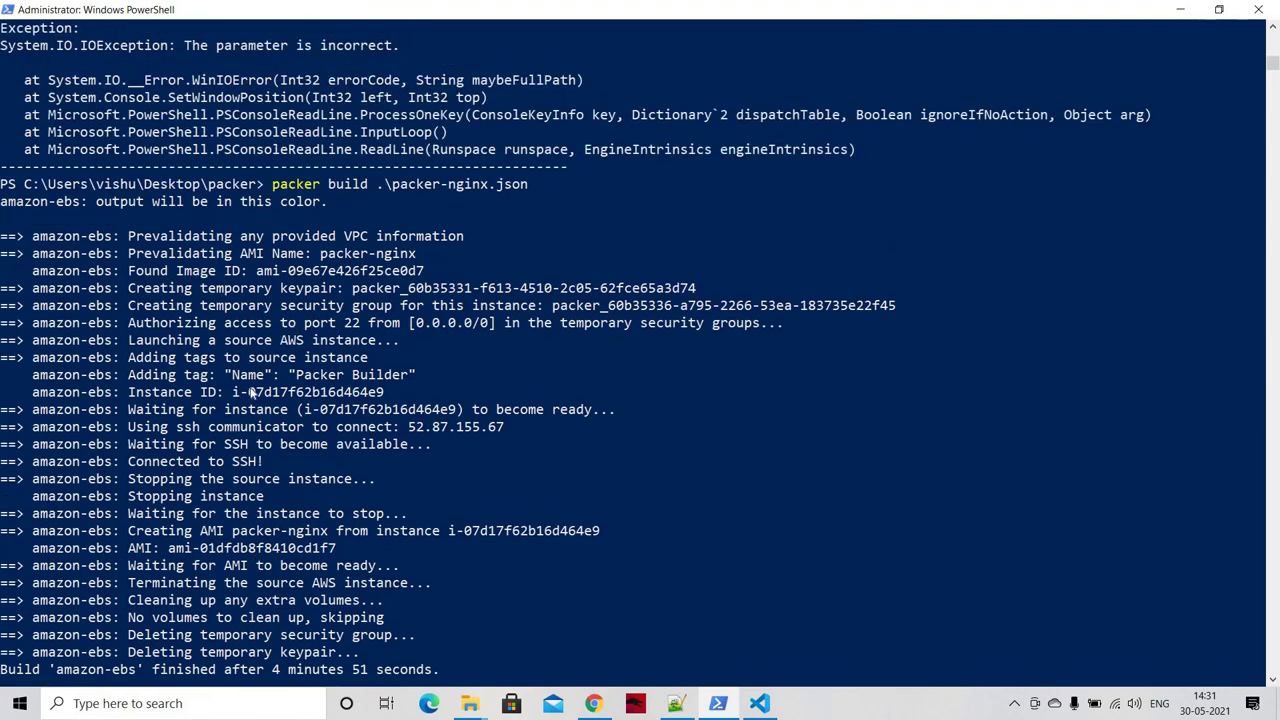
scroll(287, 412, down, 1)
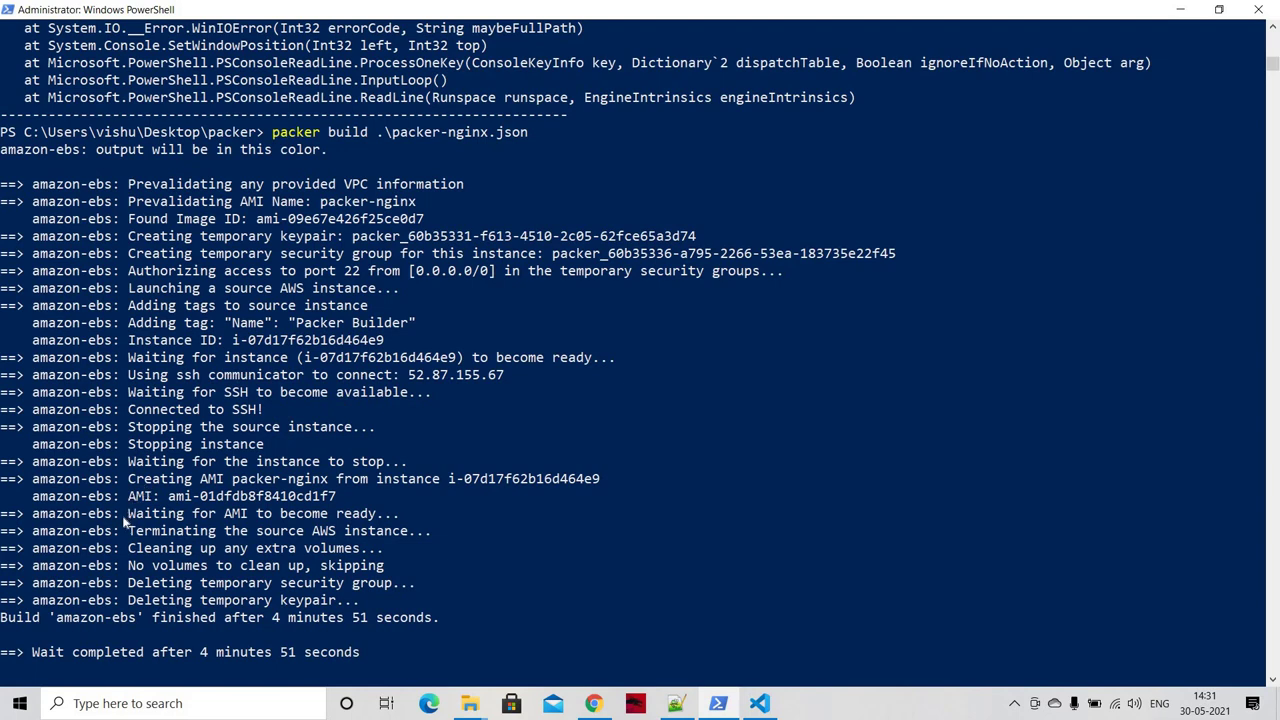
drag(128, 513, 423, 515)
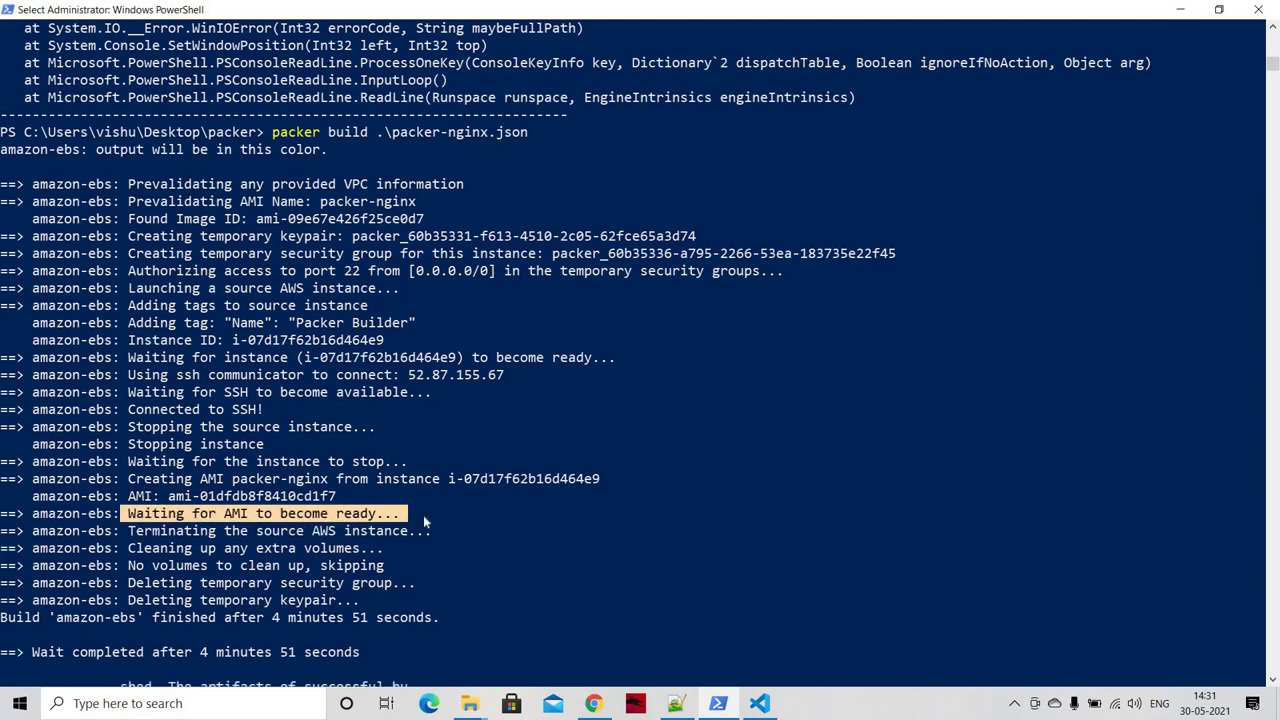
click(420, 515)
click(403, 514)
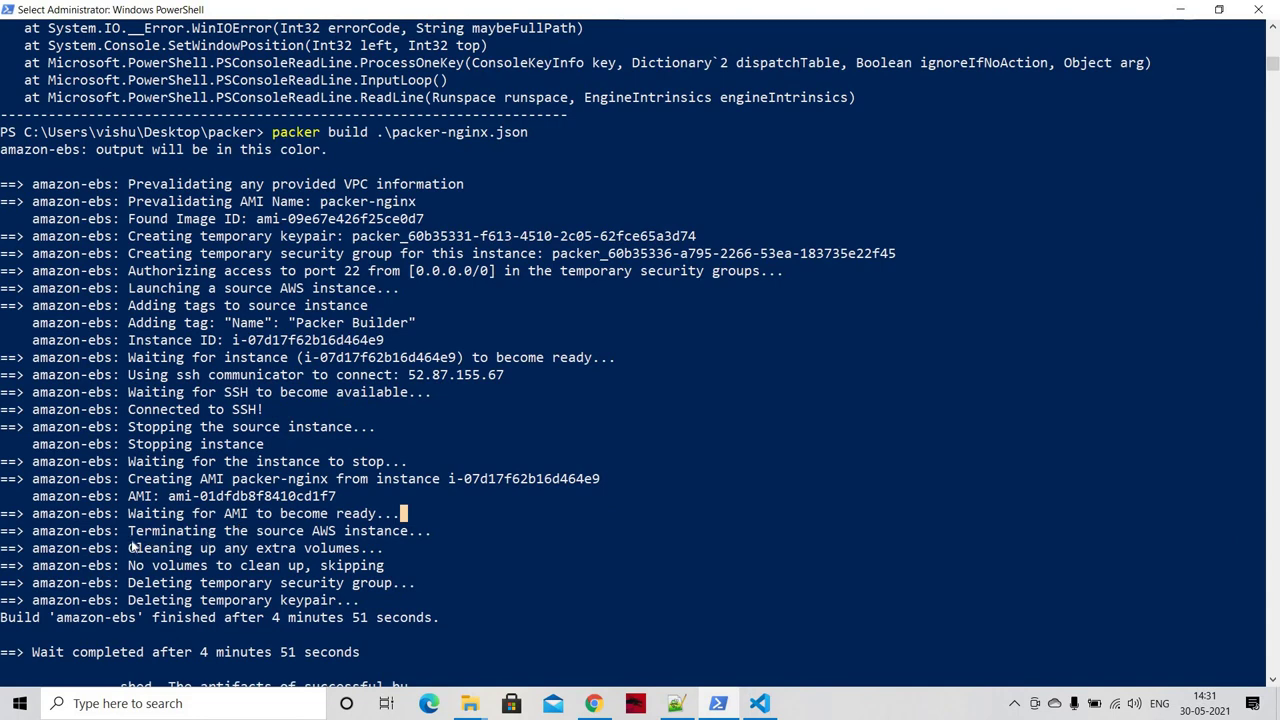
drag(116, 584, 422, 585)
drag(84, 600, 376, 601)
click(396, 601)
scroll(399, 608, down, 1)
scroll(399, 602, down, 3)
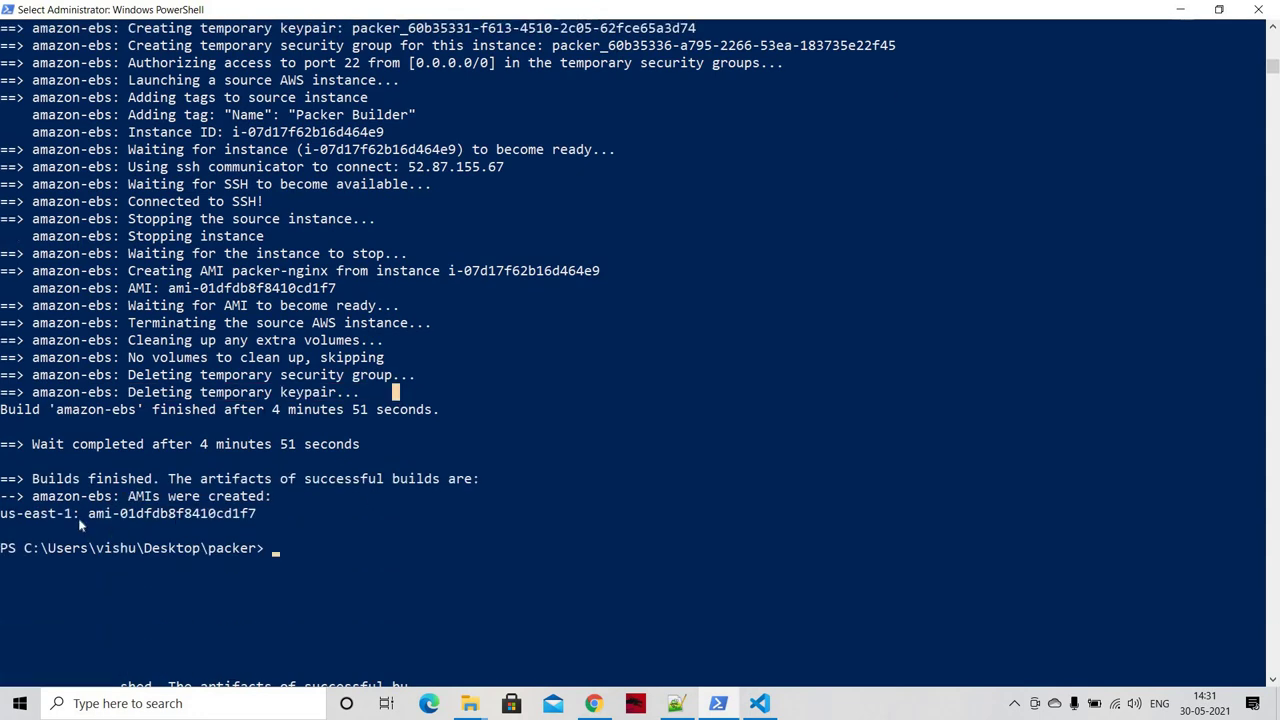
Step: Compare the AMI ID in the PowerShell build output with the packer-nginx AMI's ID in the refreshed EC2 console list
drag(84, 513, 266, 518)
key(alt+Tab)
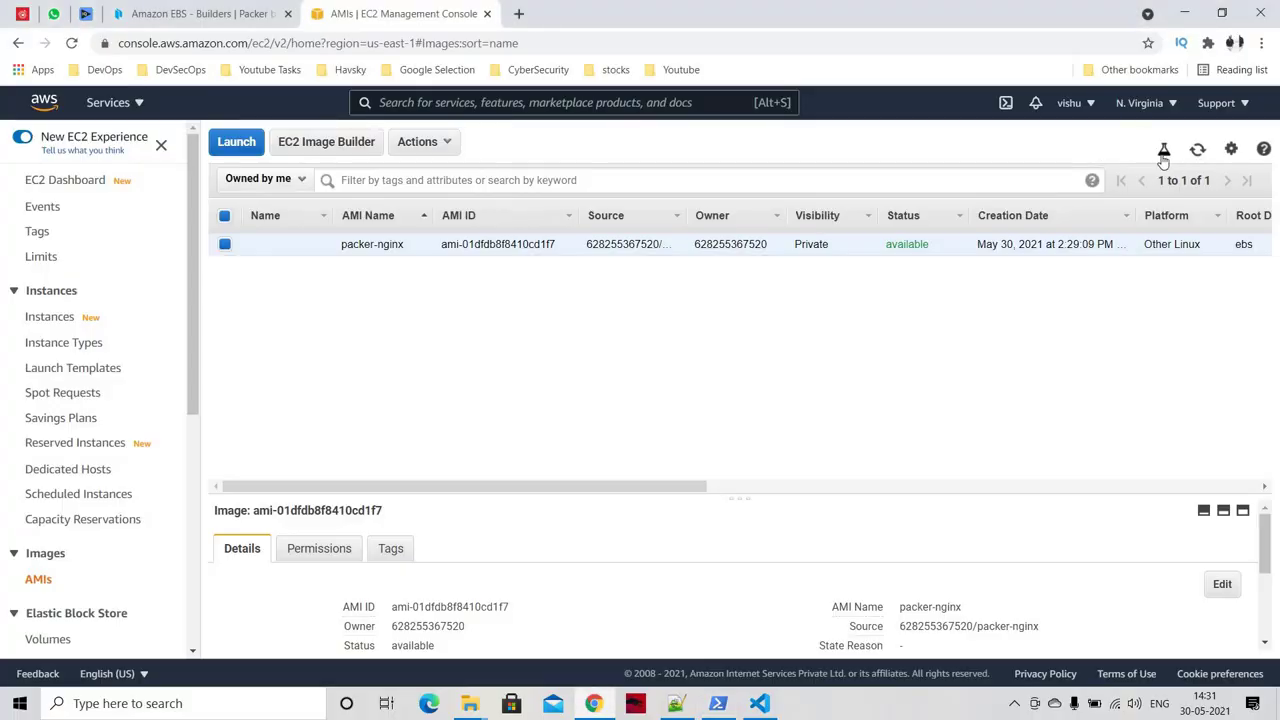
click(1196, 152)
drag(441, 249, 563, 249)
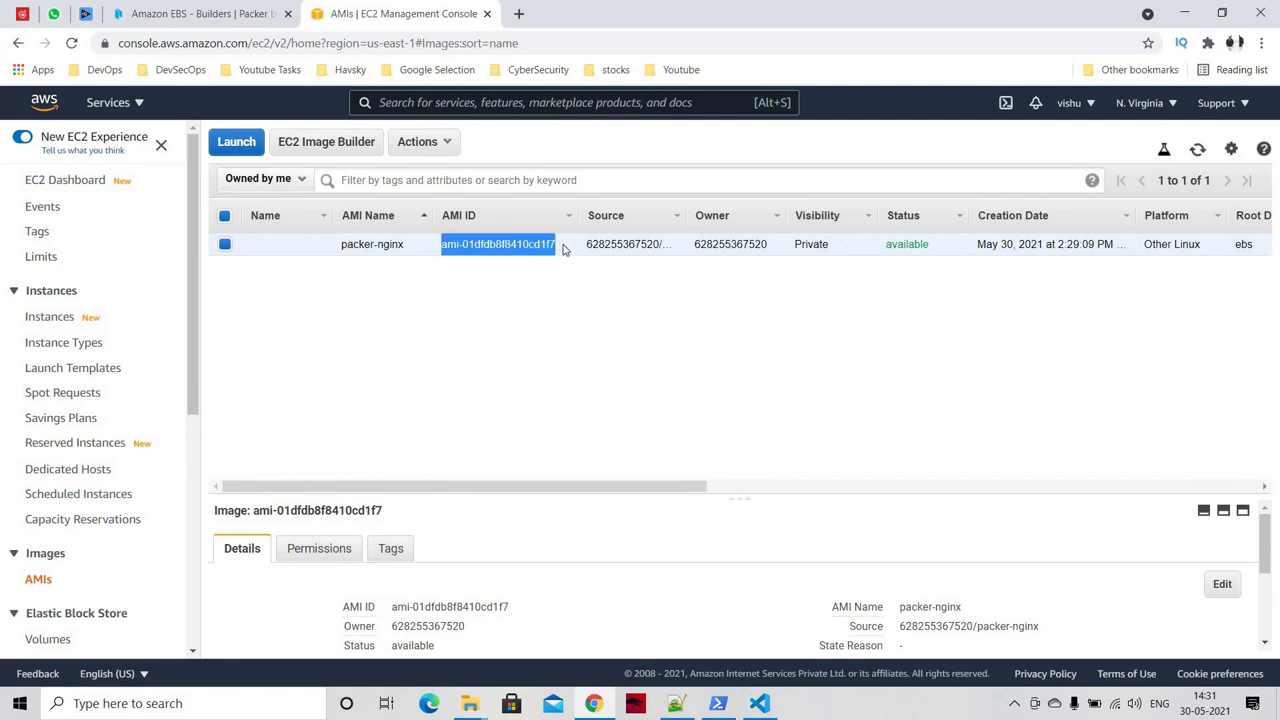
click(667, 605)
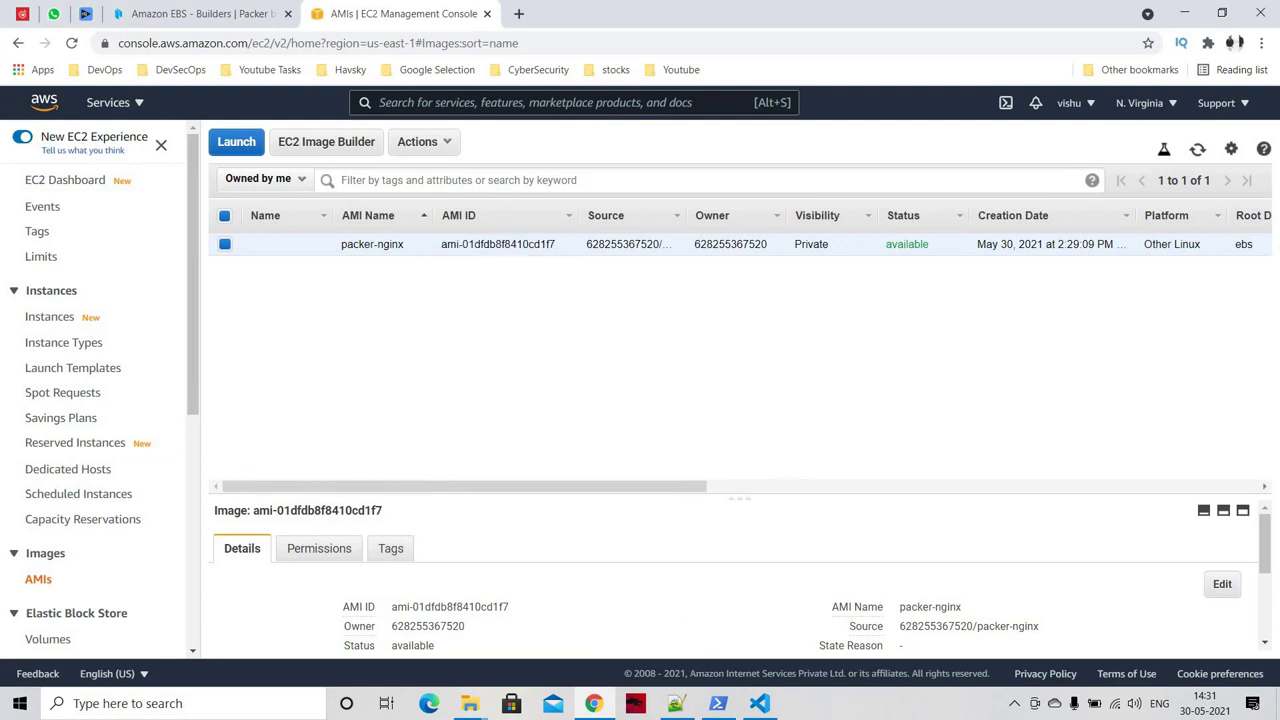
key(alt+Tab)
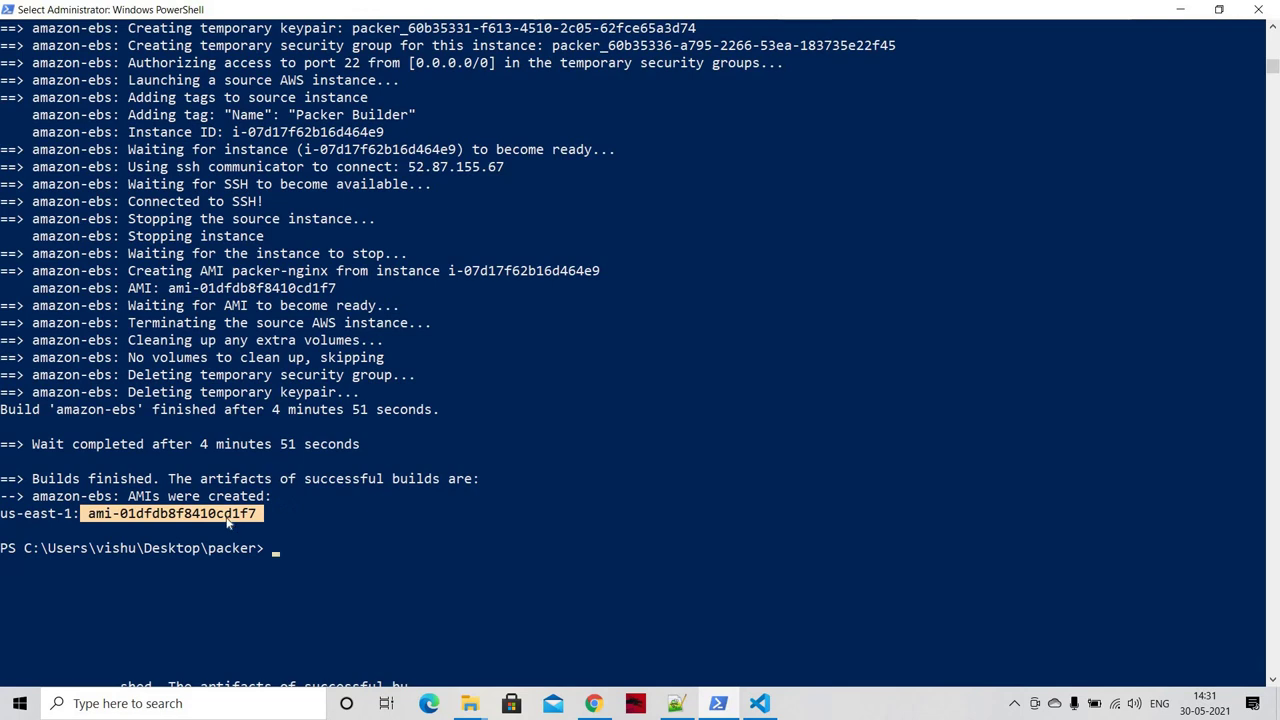
click(351, 530)
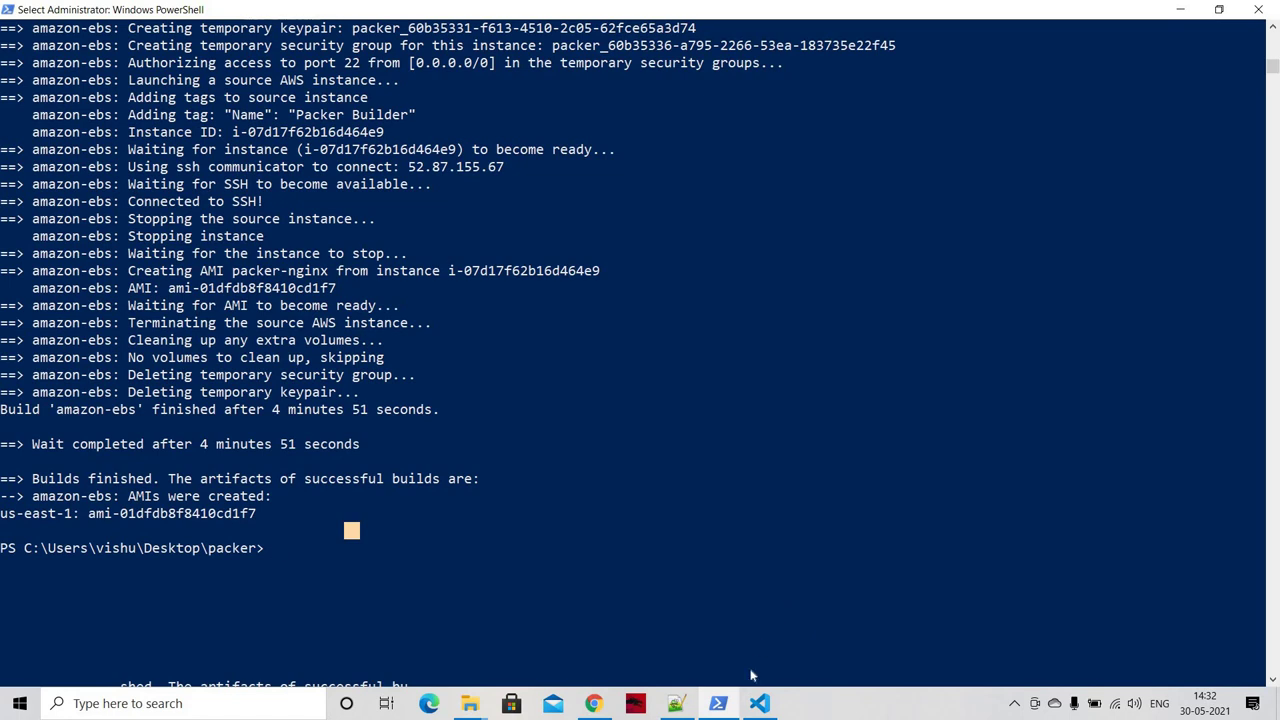
Step: Revisit the builders block in Visual Studio Code, then review the Builders and Provisioners lines in the Notepad++ notes
click(1015, 705)
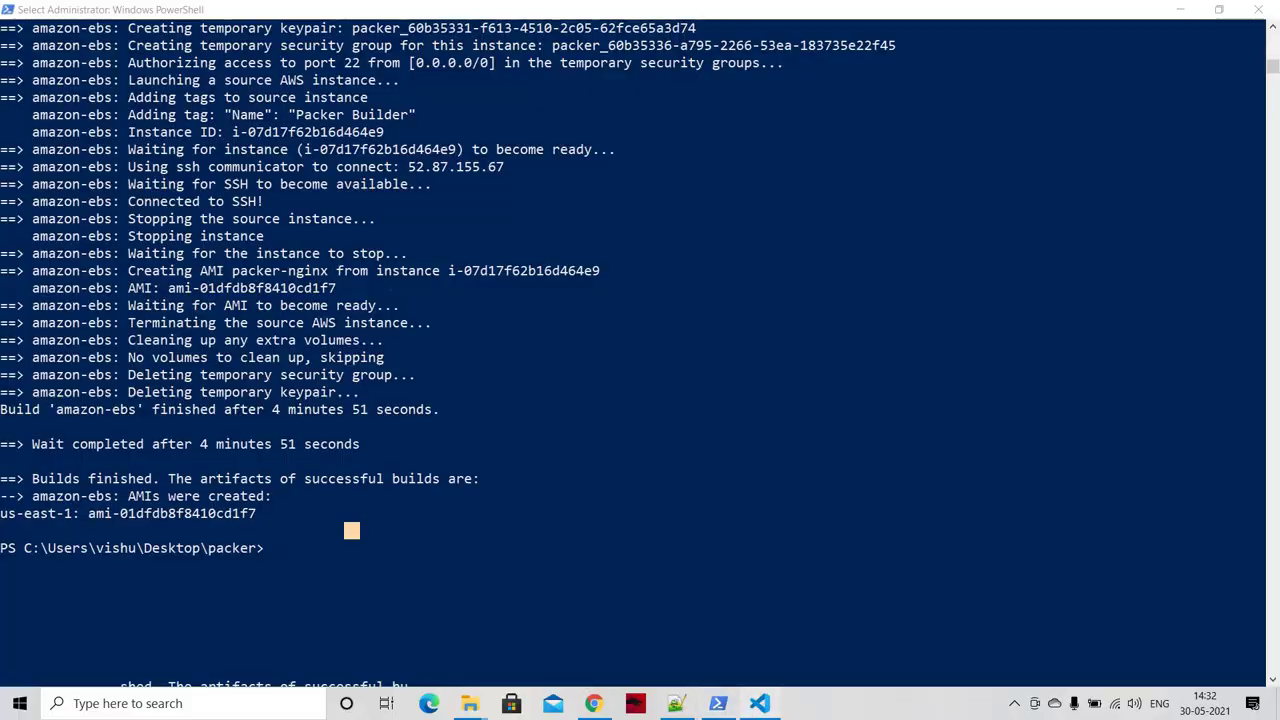
click(758, 705)
click(368, 238)
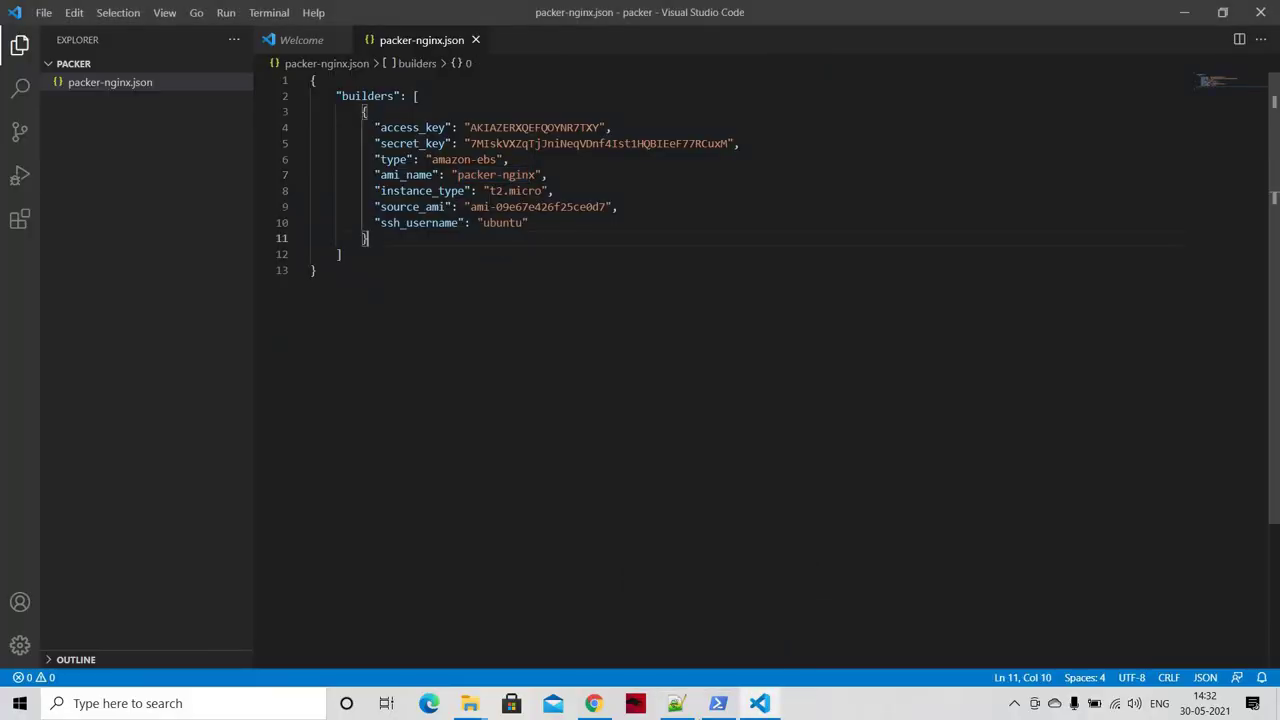
click(676, 703)
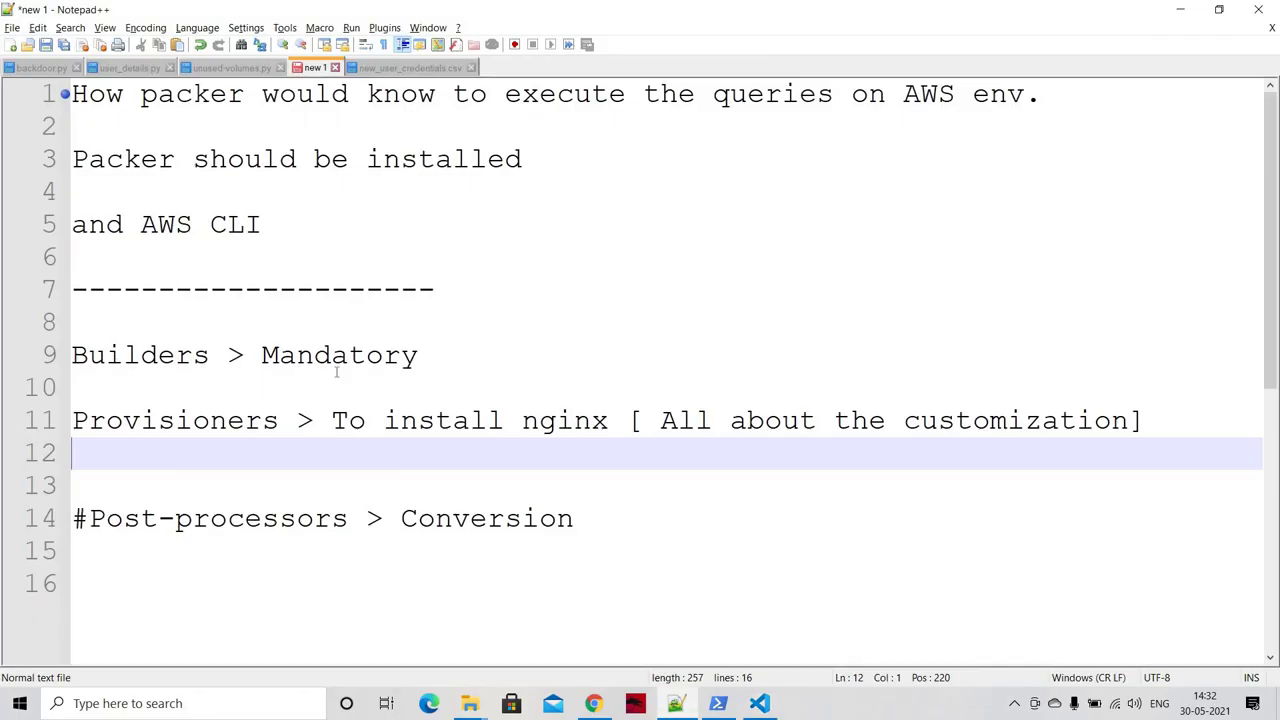
triple_click(443, 370)
click(554, 374)
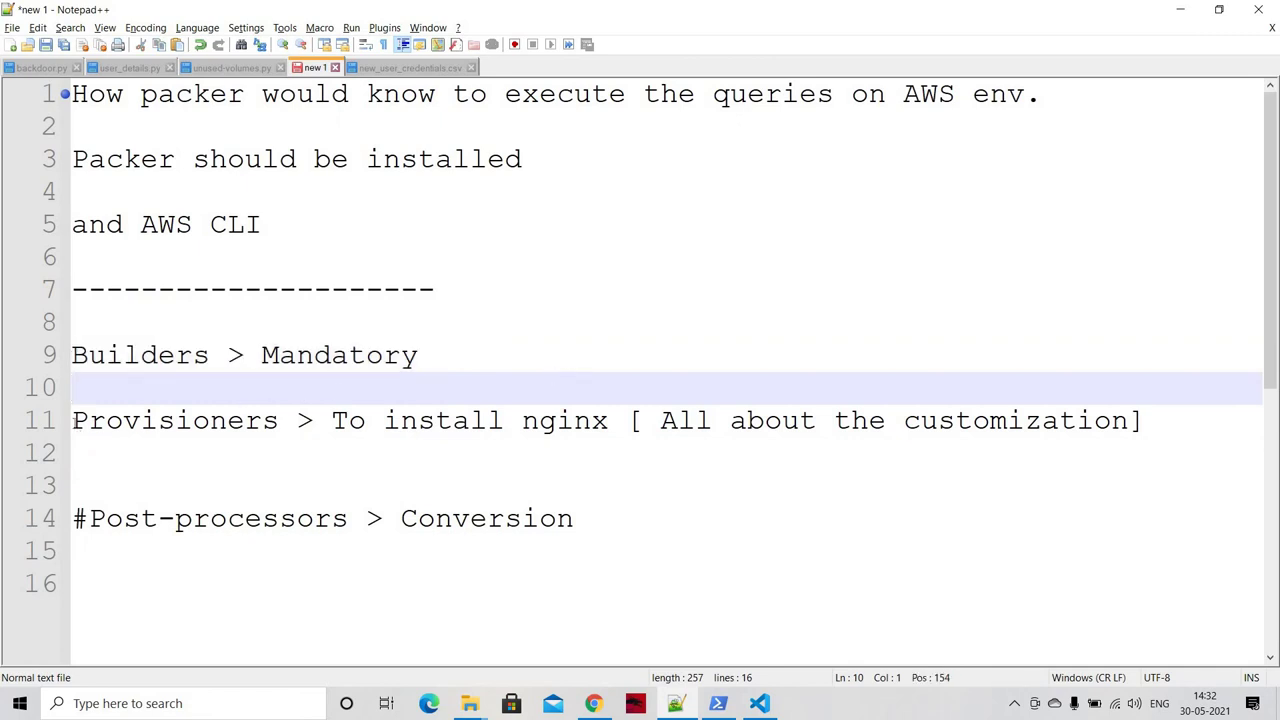
double_click(300, 421)
click(316, 424)
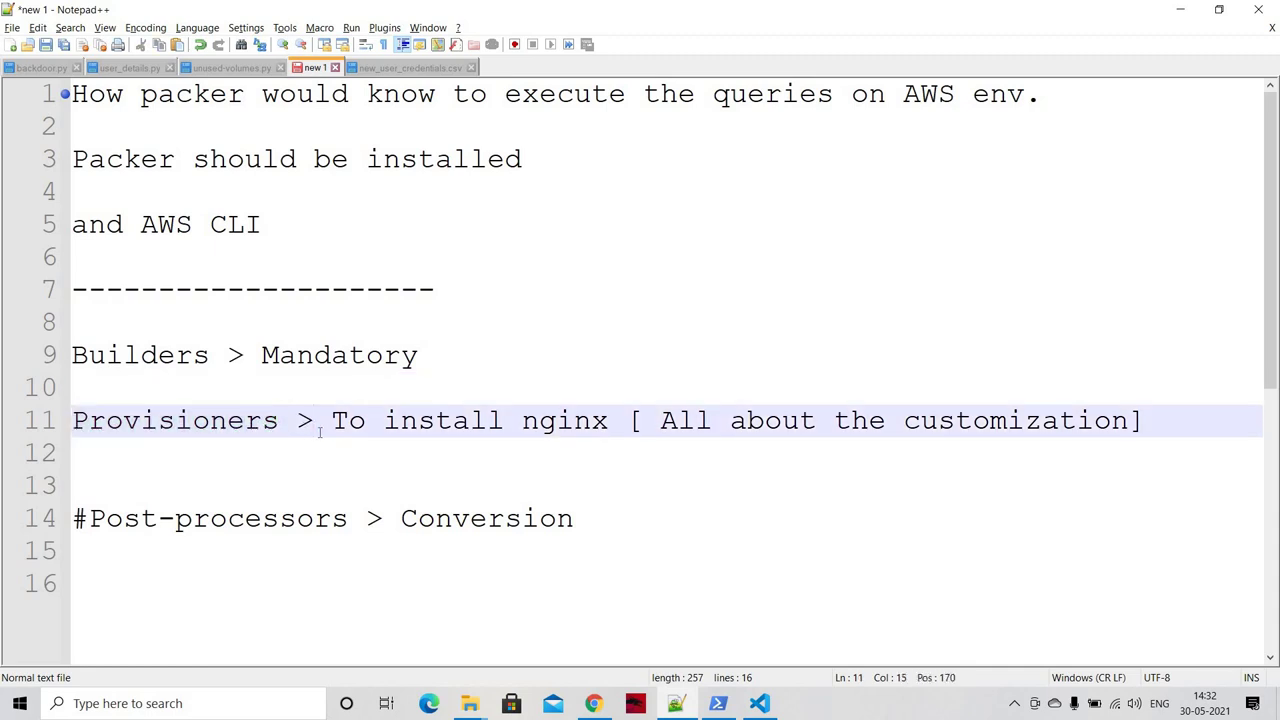
drag(418, 355, 72, 356)
Step: Add the command "sudo apt-get update" on its own line below the Provisioners line, with blank lines around it
click(232, 451)
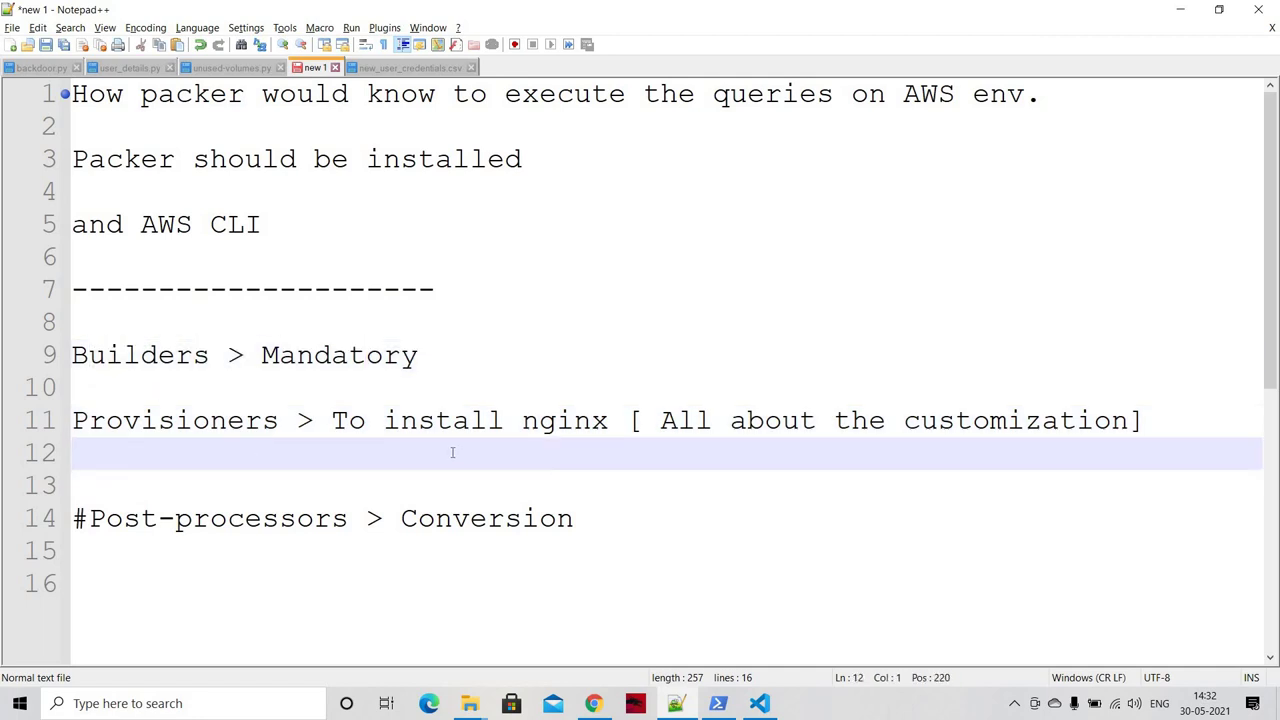
key(Return)
key(Up)
key(Return)
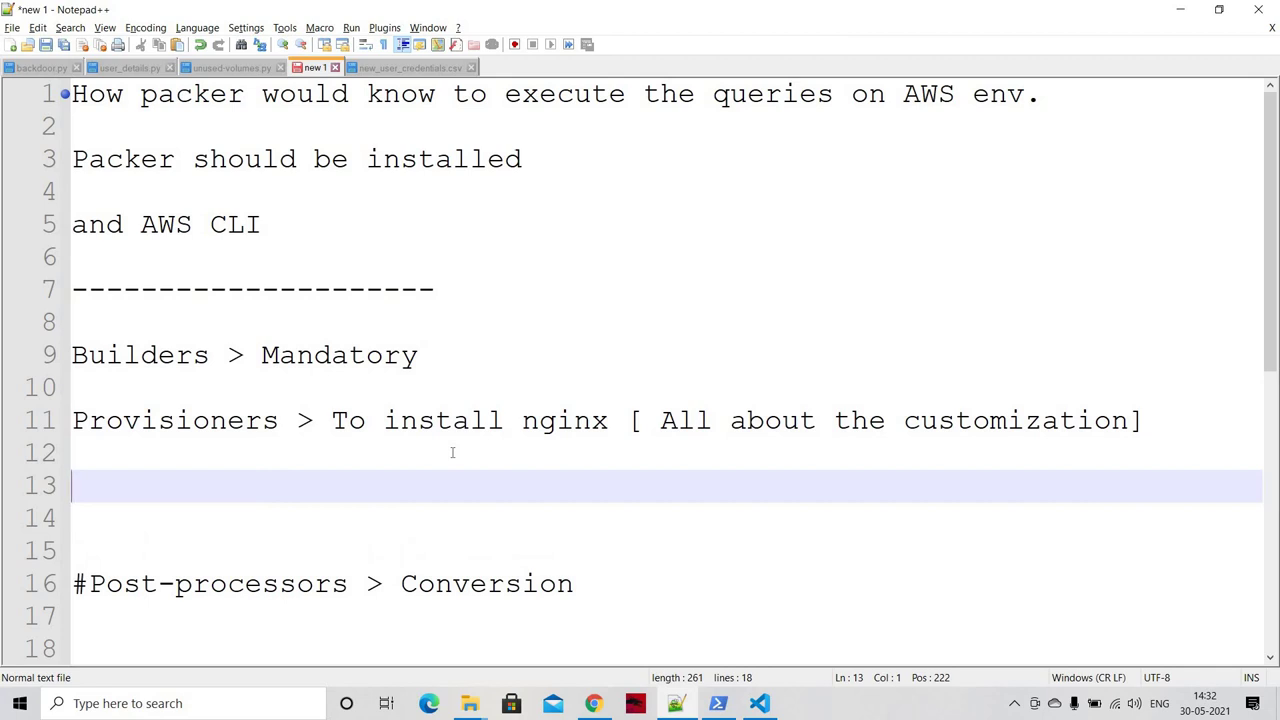
text(Sudo)
key(BackSpace)
key(BackSpace)
key(BackSpace)
key(BackSpace)
key(BackSpace)
text(sudo apt)
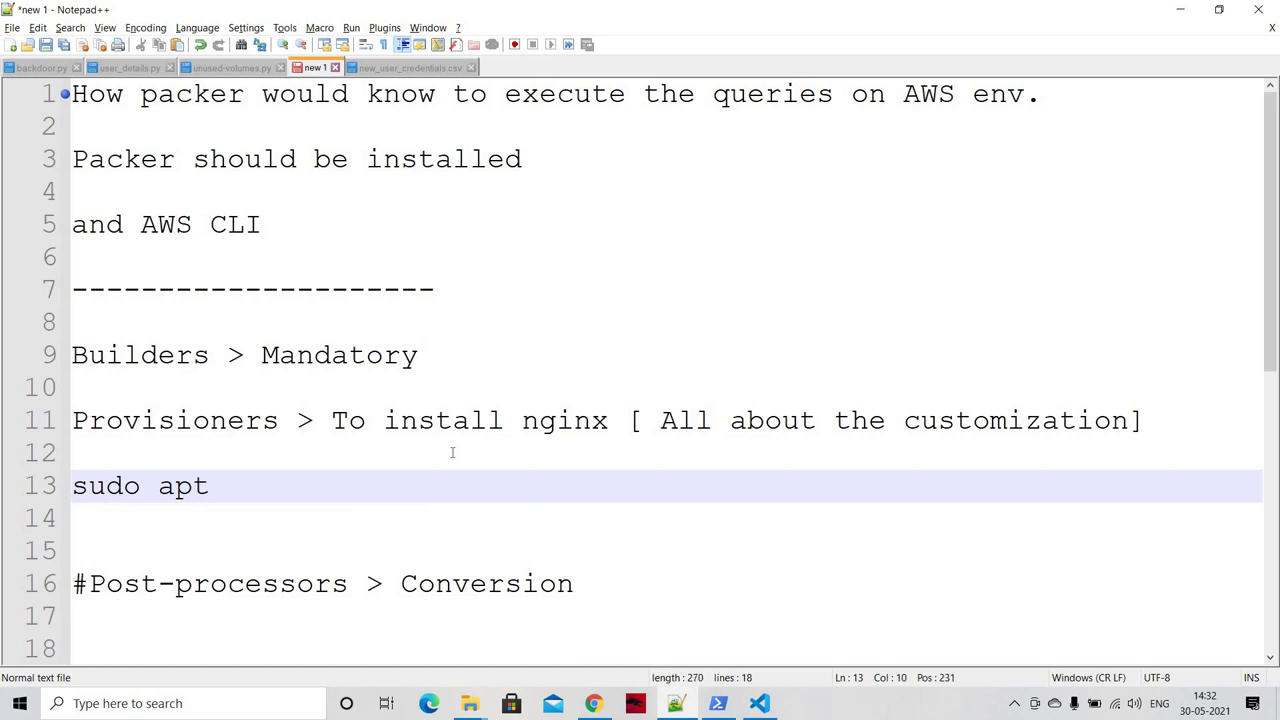
text(-get update)
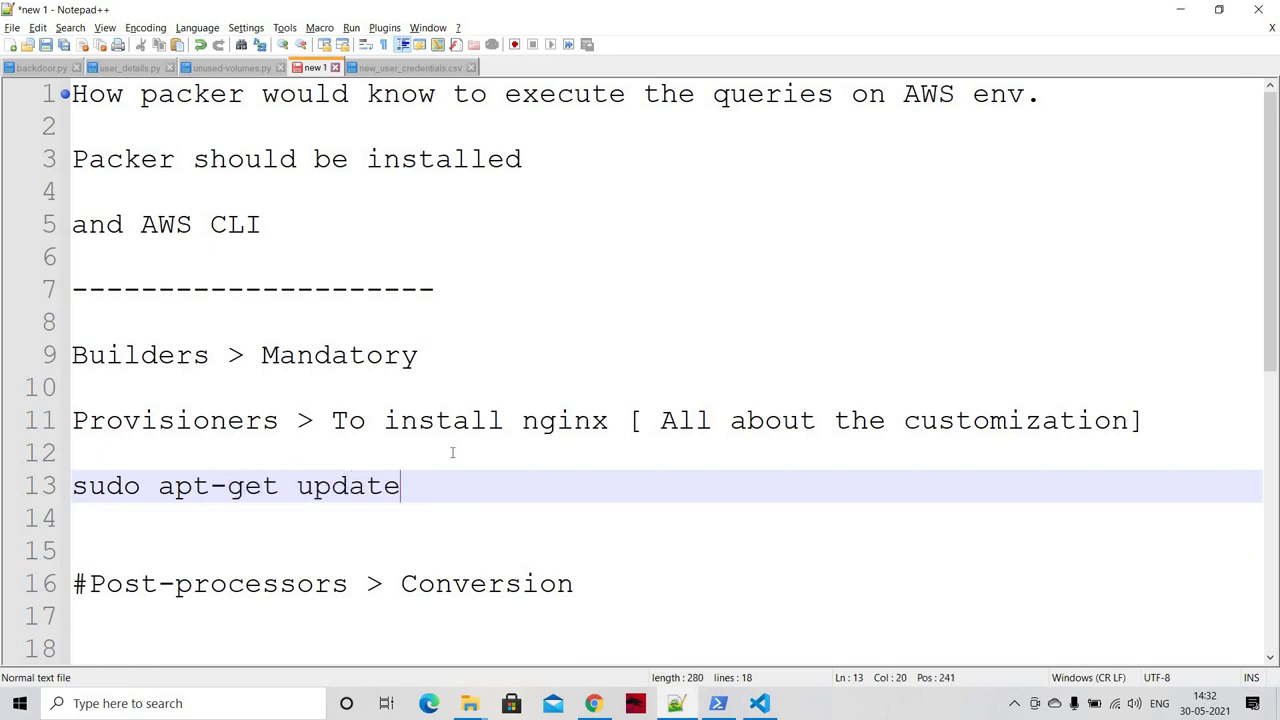
Step: Add the command "sudo apt-get install nginx" below the update command, leaving one blank line between them
key(Return)
key(Return)
text(s)
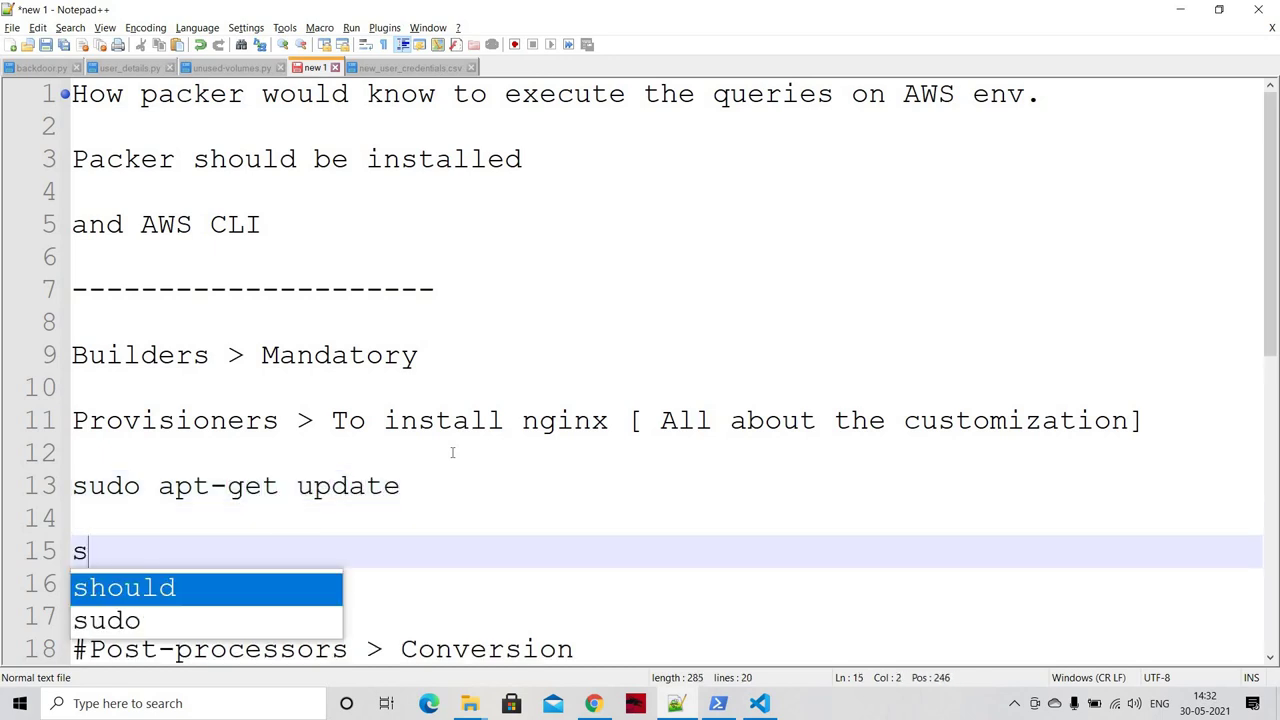
text(udo apt-ge)
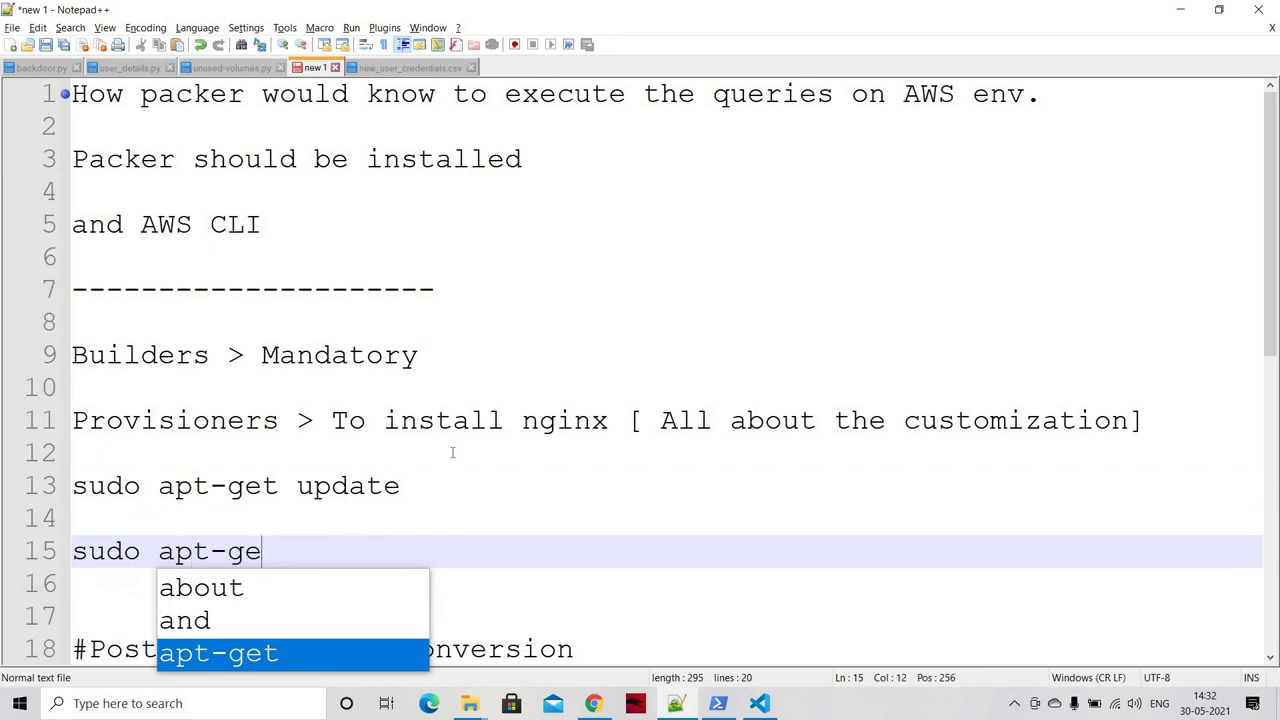
text(t insta)
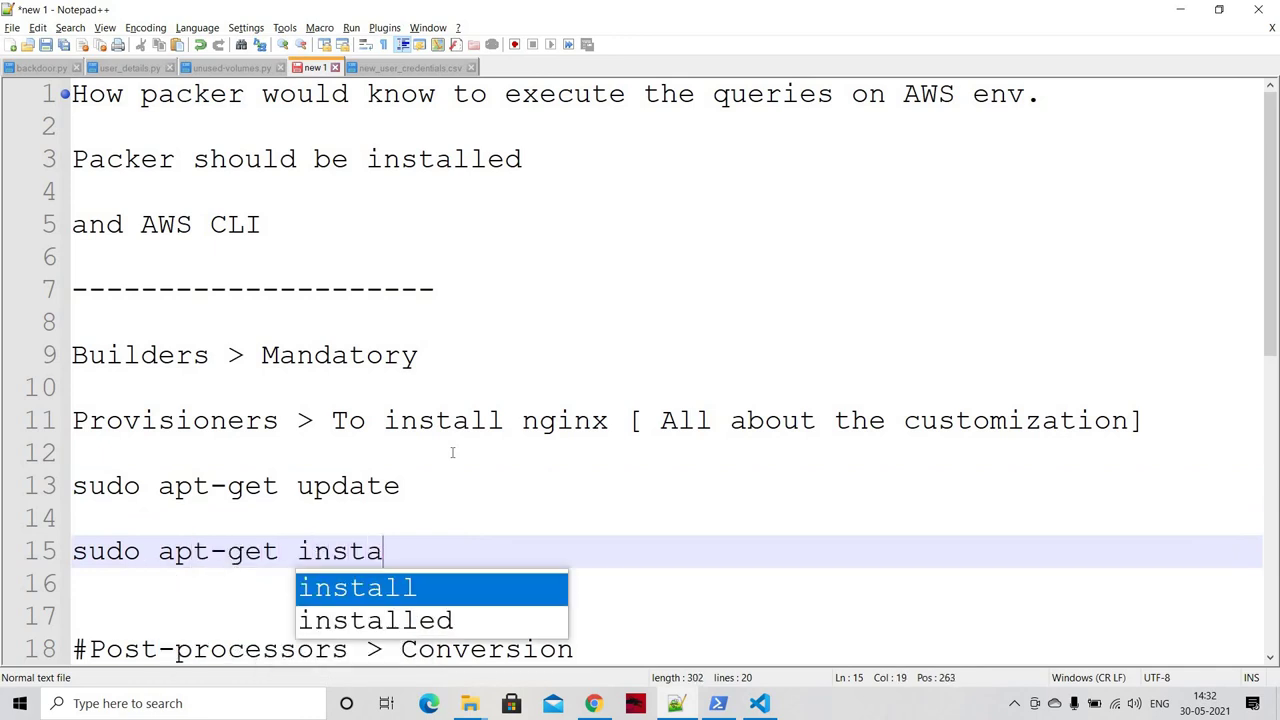
text(ll nginx)
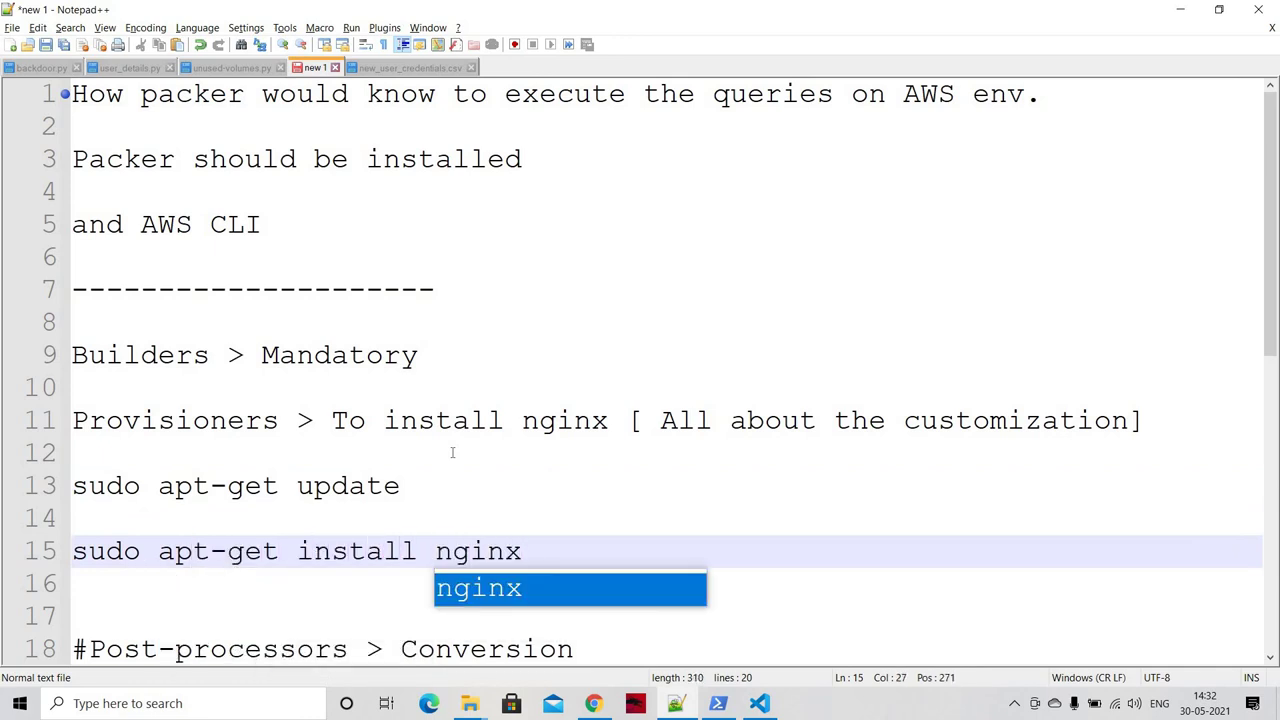
key(Escape)
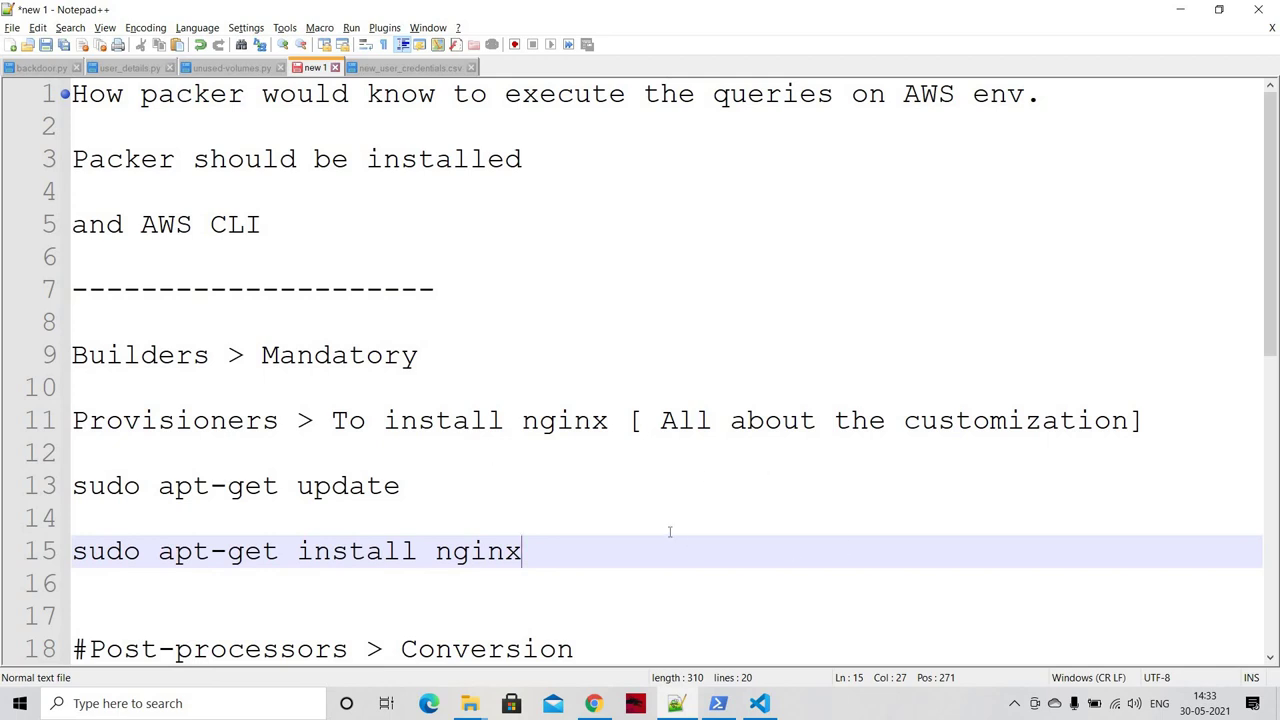
click(574, 452)
click(595, 487)
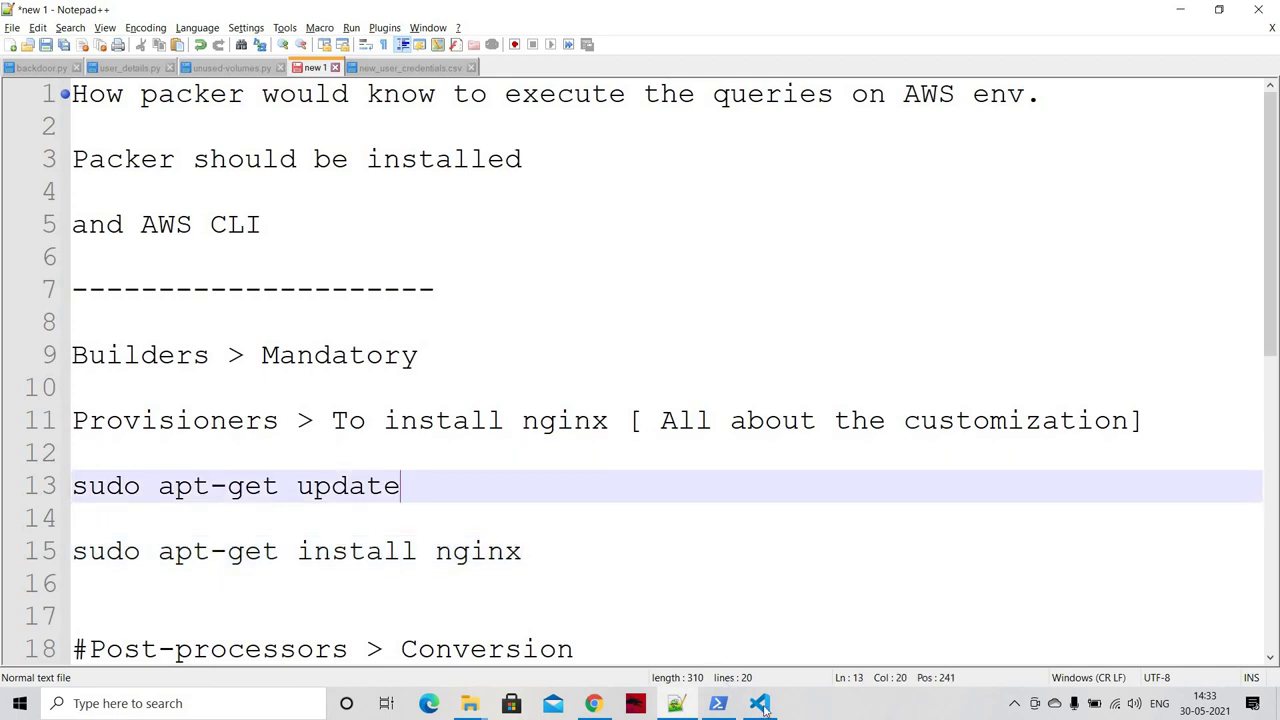
Step: Switch to Visual Studio Code and insert a new line after the builders array's closing bracket in packer-nginx.json
key(alt+Tab)
click(371, 262)
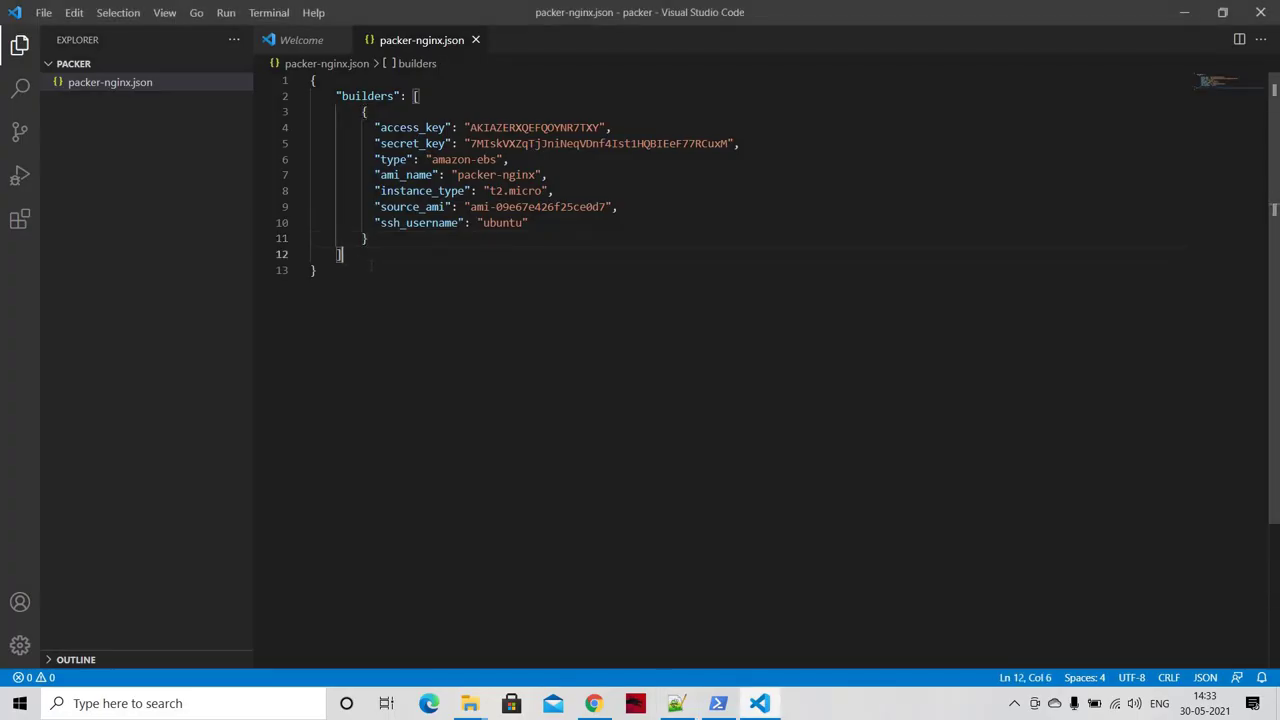
key(Return)
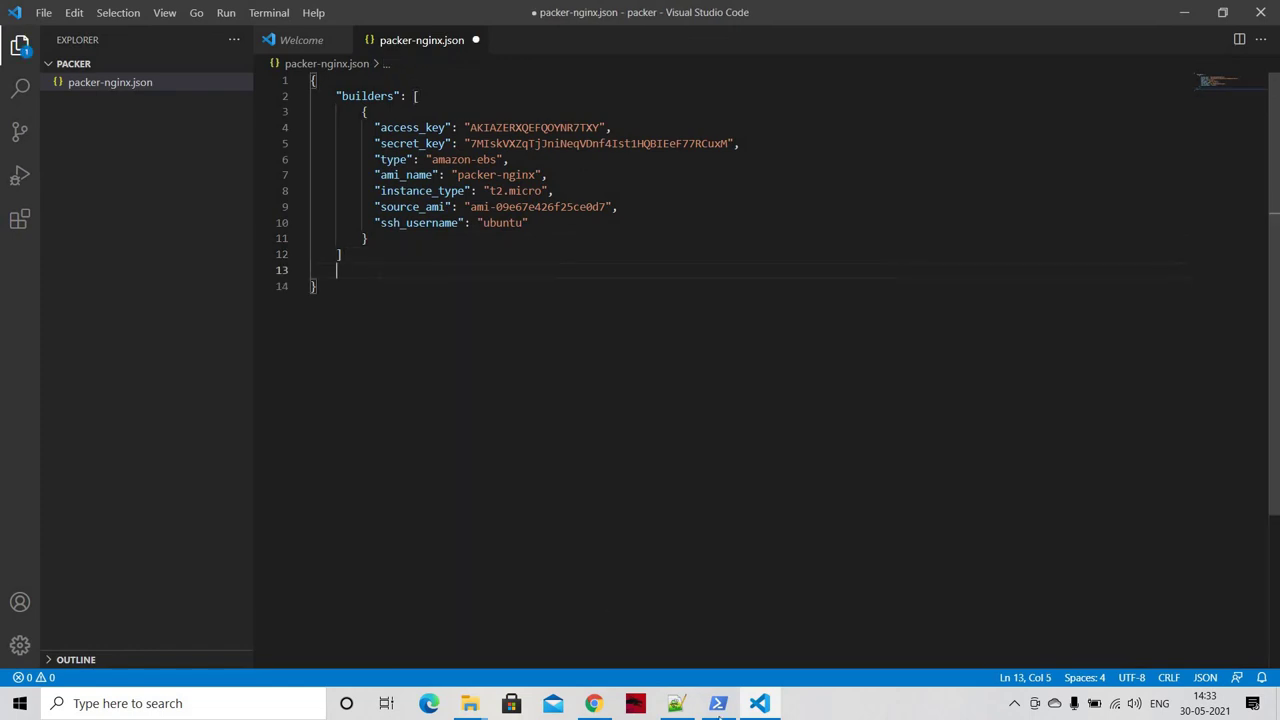
Step: Return from the Amazon EBS builder page to the main Packer documentation in Chrome and expand the Provisioners section
click(594, 703)
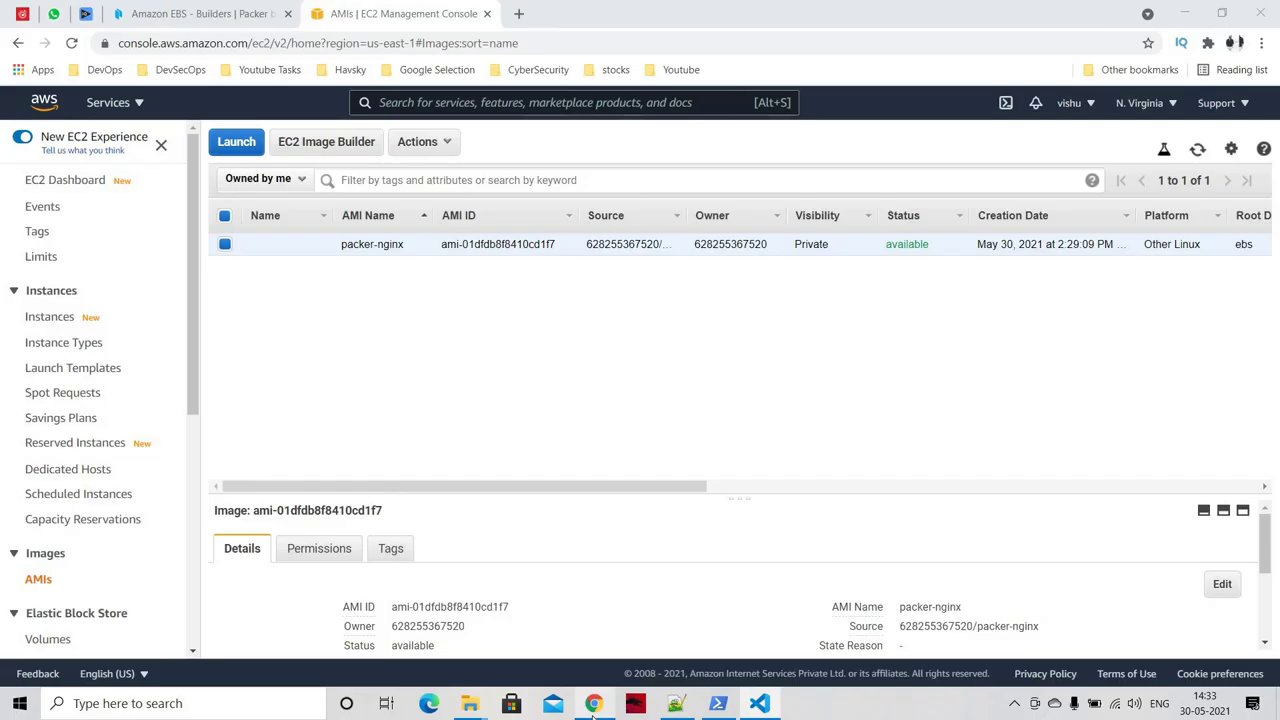
click(265, 10)
scroll(340, 356, up, 5)
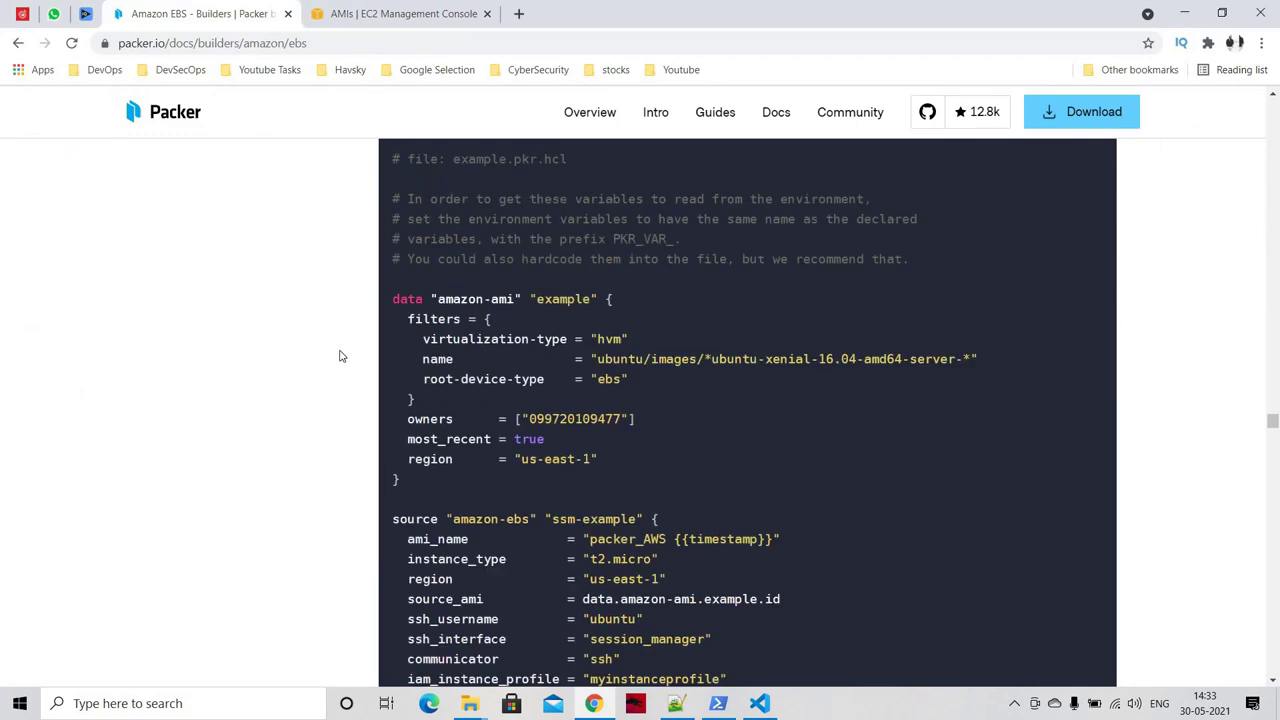
scroll(340, 356, down, 20)
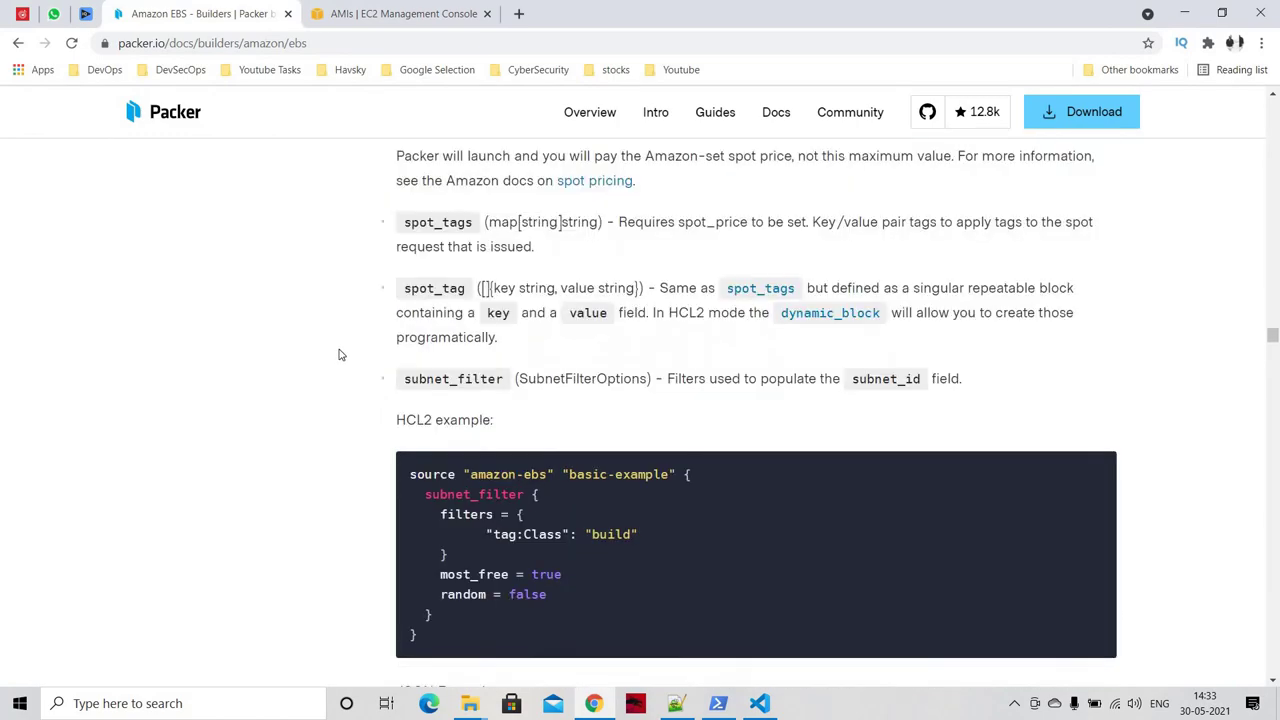
scroll(340, 355, up, 5)
key(alt+Left)
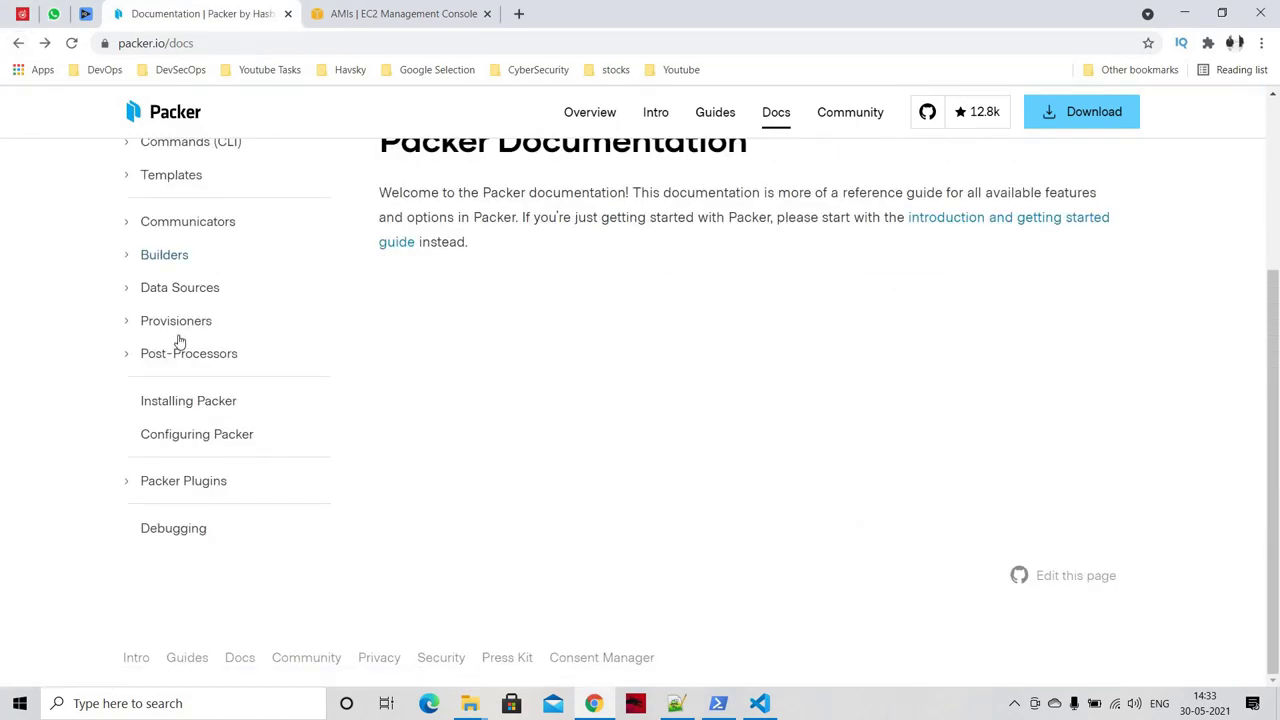
click(124, 320)
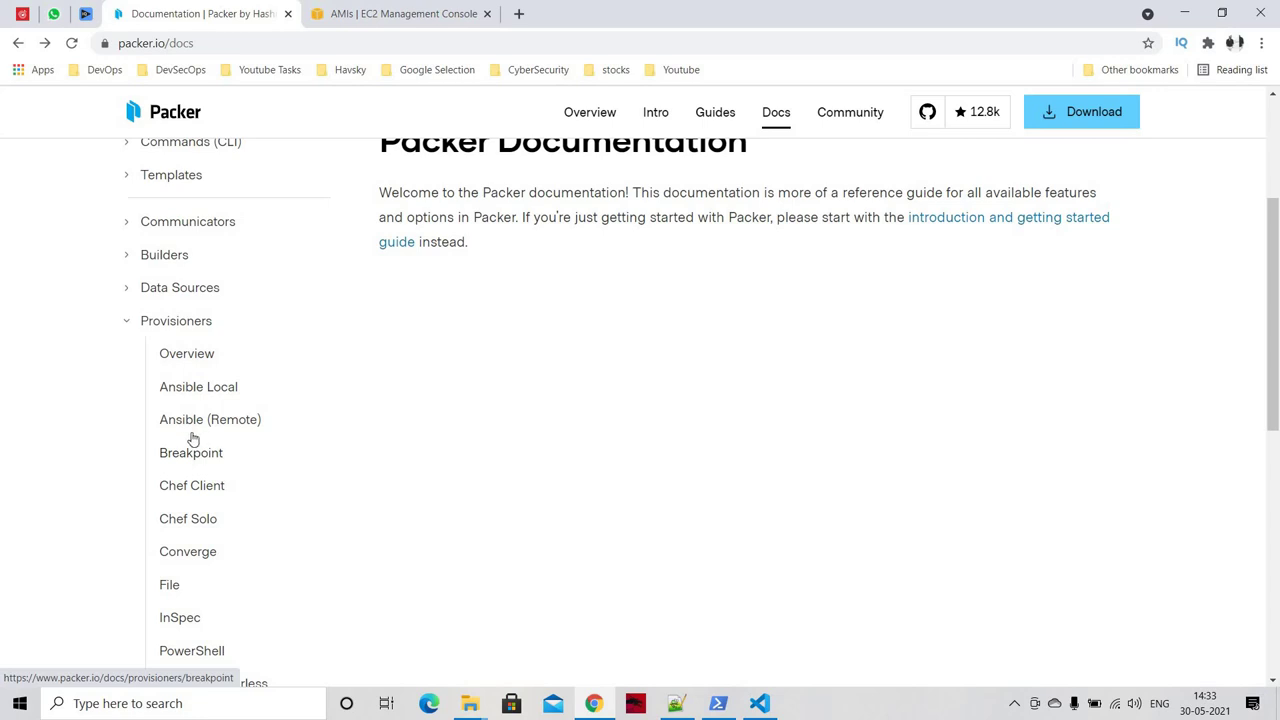
Step: Open the Shell provisioner's documentation page from the Provisioners list
scroll(187, 430, down, 3)
scroll(163, 270, up, 1)
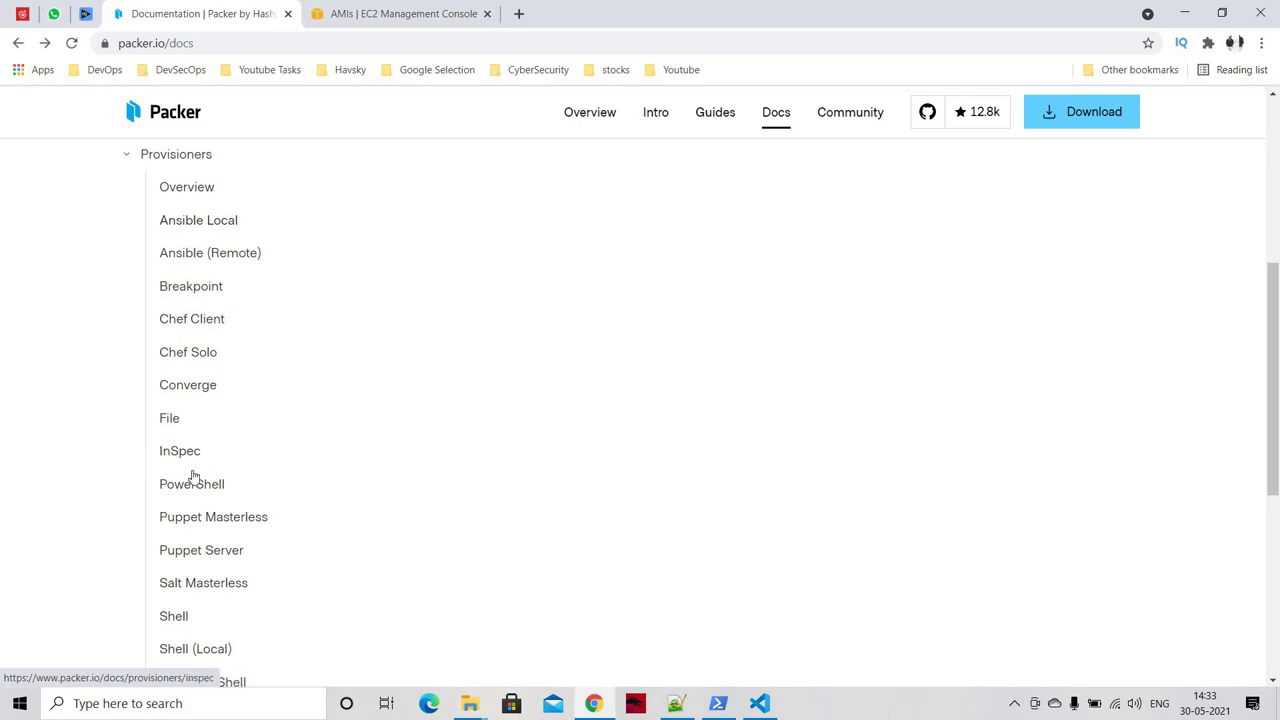
scroll(195, 478, down, 1)
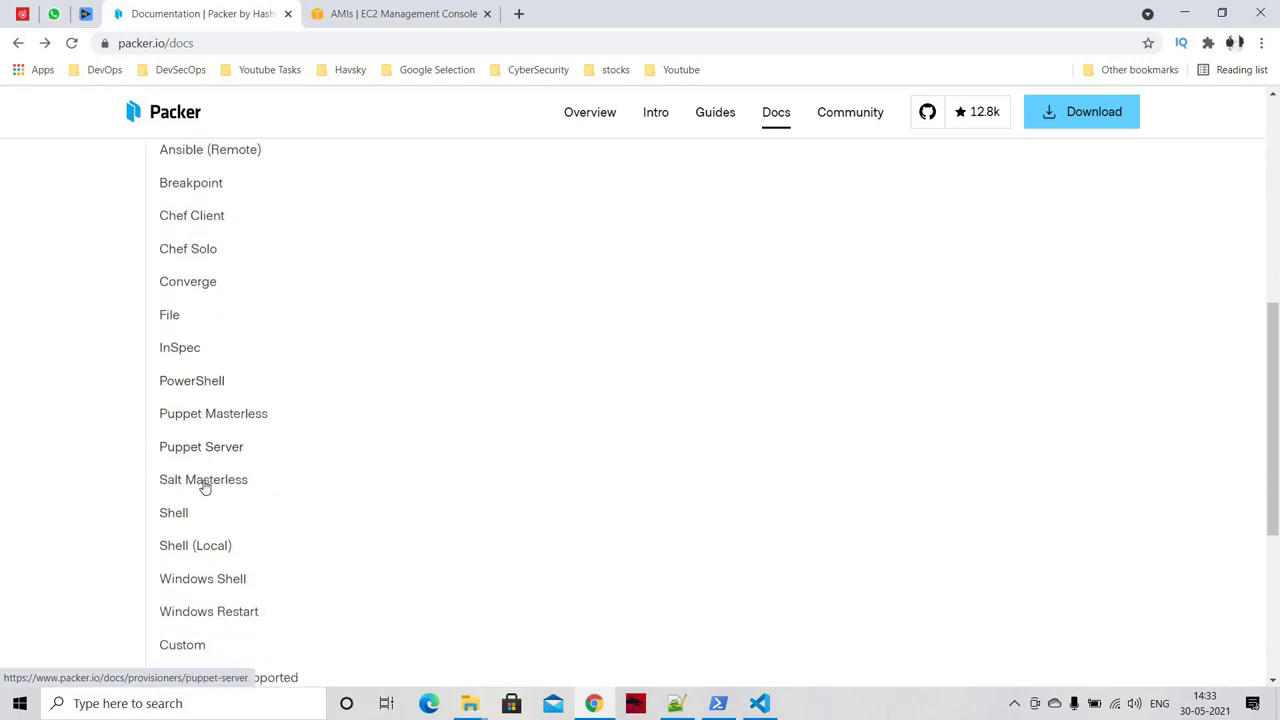
scroll(204, 487, down, 1)
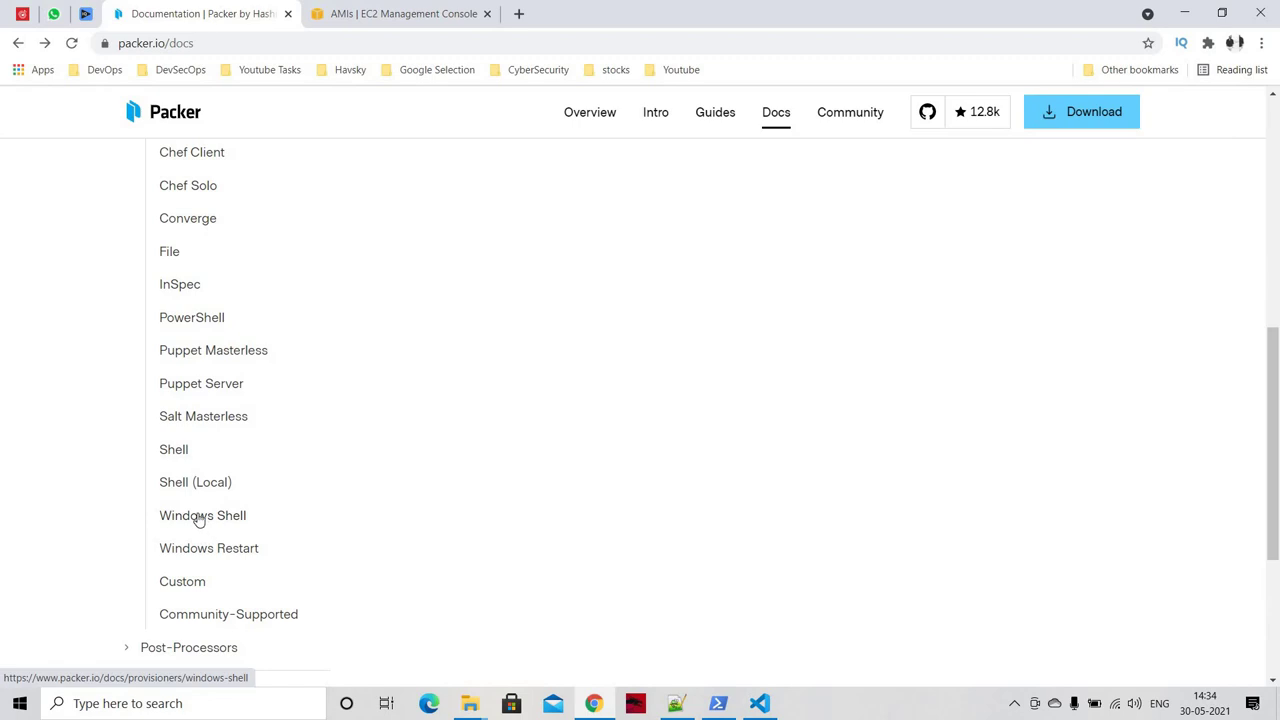
click(174, 452)
Step: Examine the Shell provisioner's basic JSON example, including its type and inline settings, and the configuration reference
scroll(677, 530, down, 3)
scroll(677, 532, down, 2)
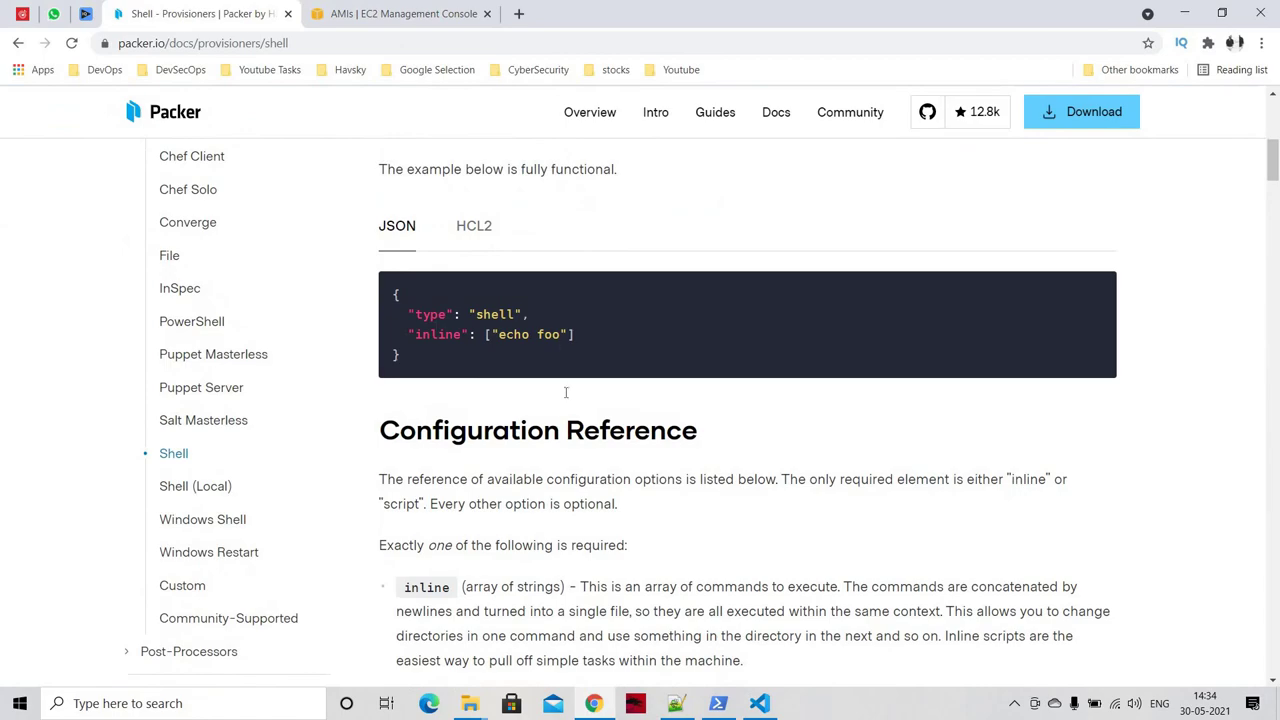
scroll(566, 391, down, 9)
scroll(545, 442, down, 15)
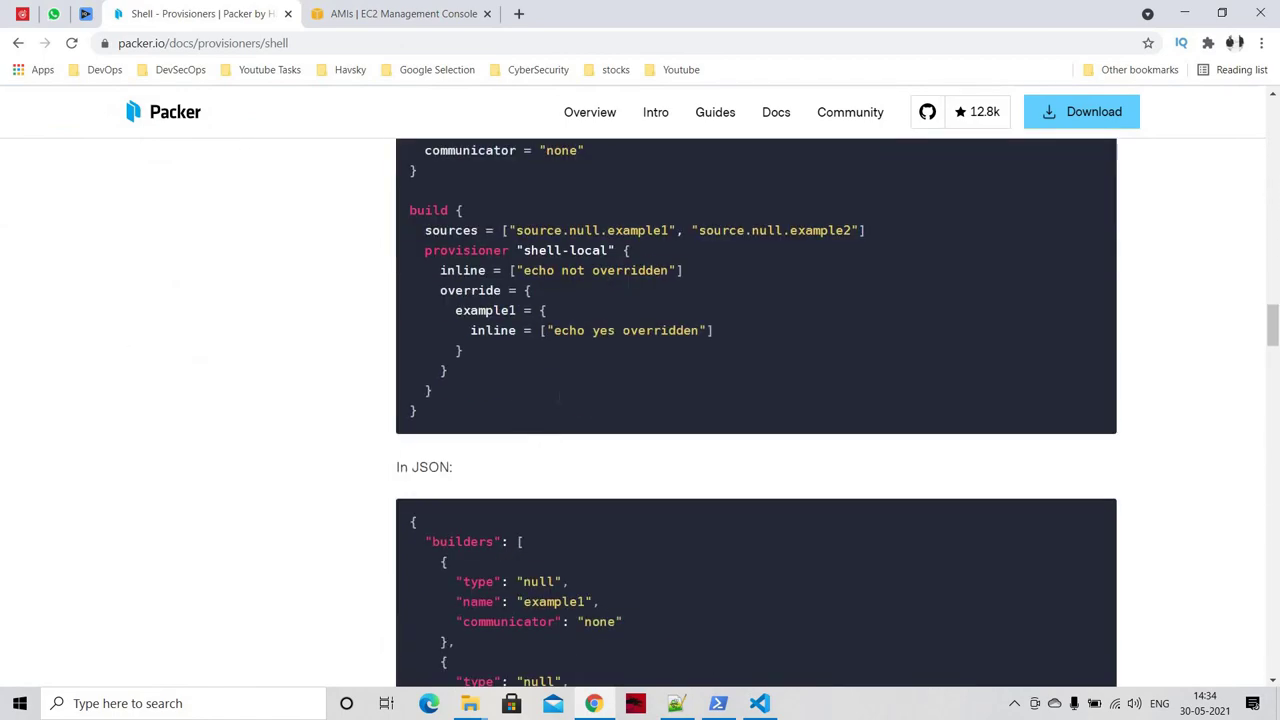
scroll(560, 400, down, 4)
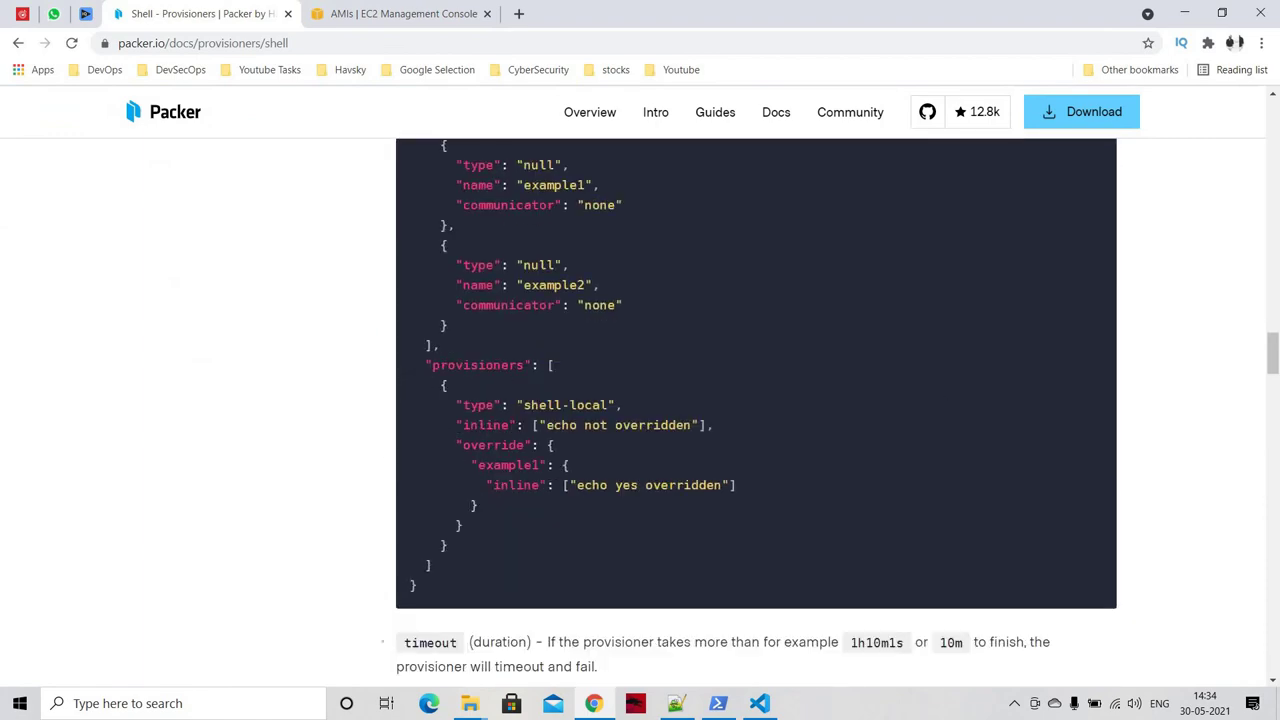
scroll(489, 428, up, 20)
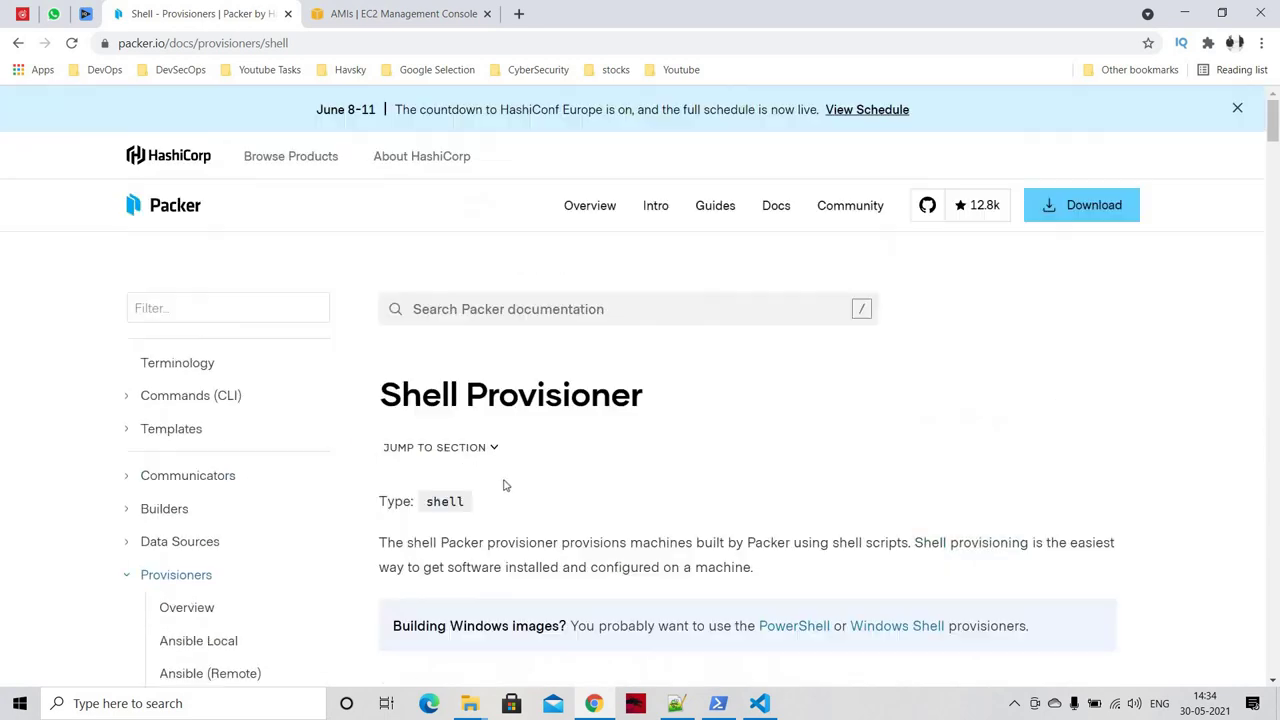
scroll(505, 485, down, 5)
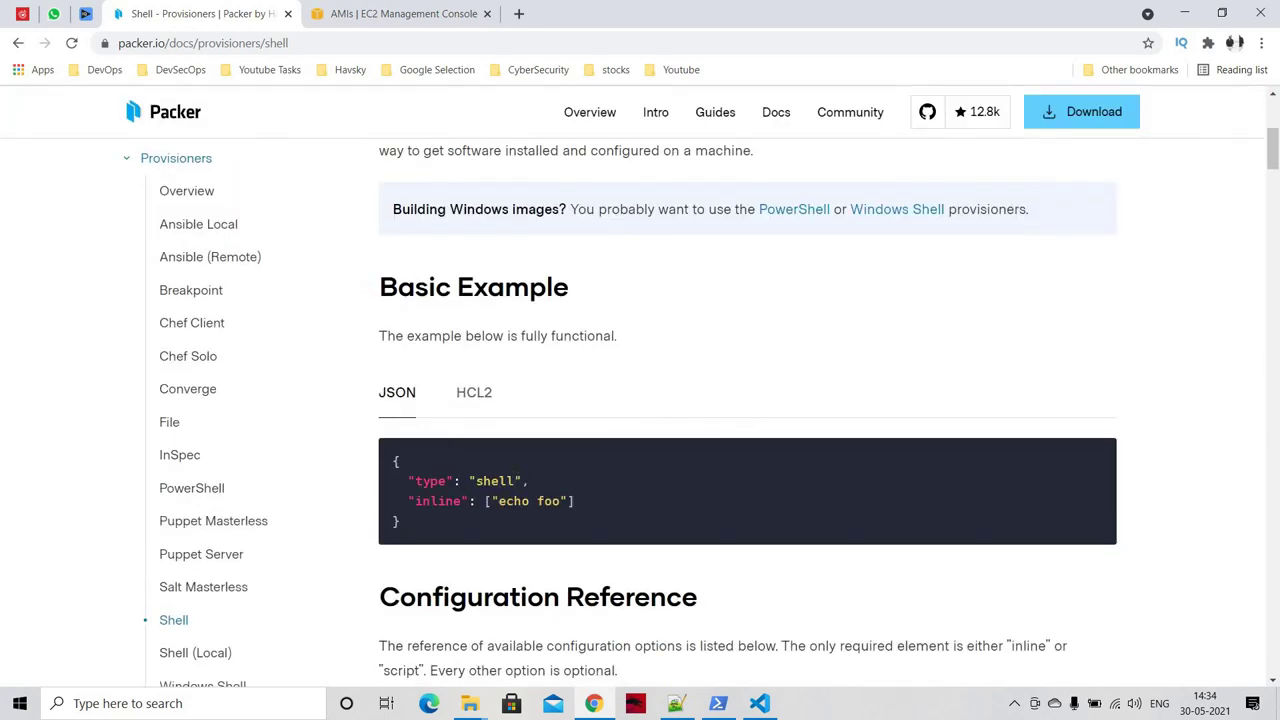
scroll(524, 496, down, 3)
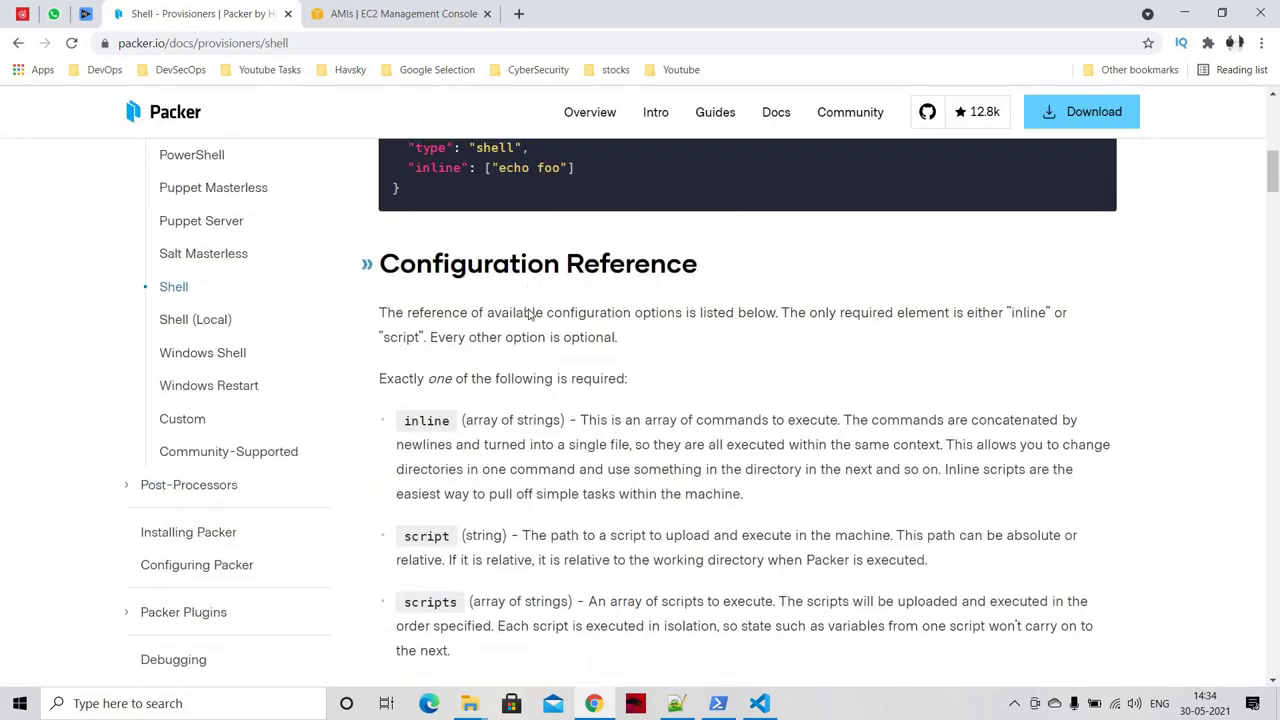
scroll(530, 315, up, 1)
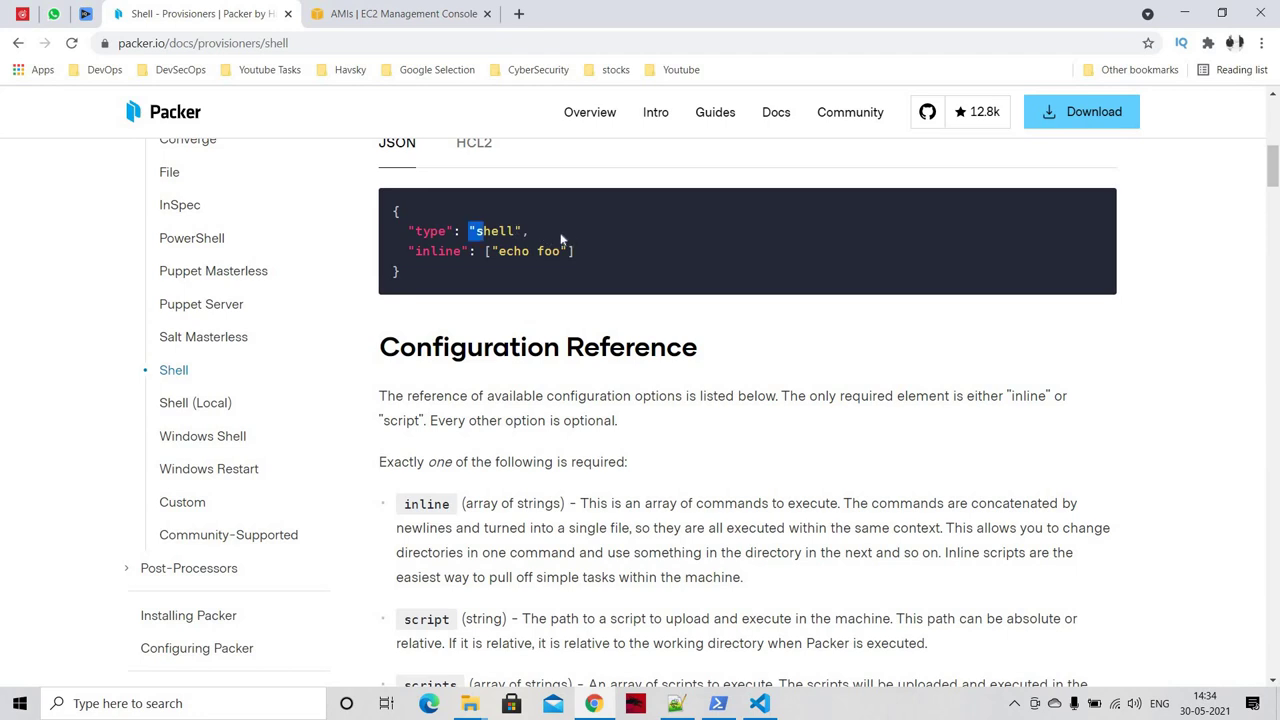
double_click(438, 251)
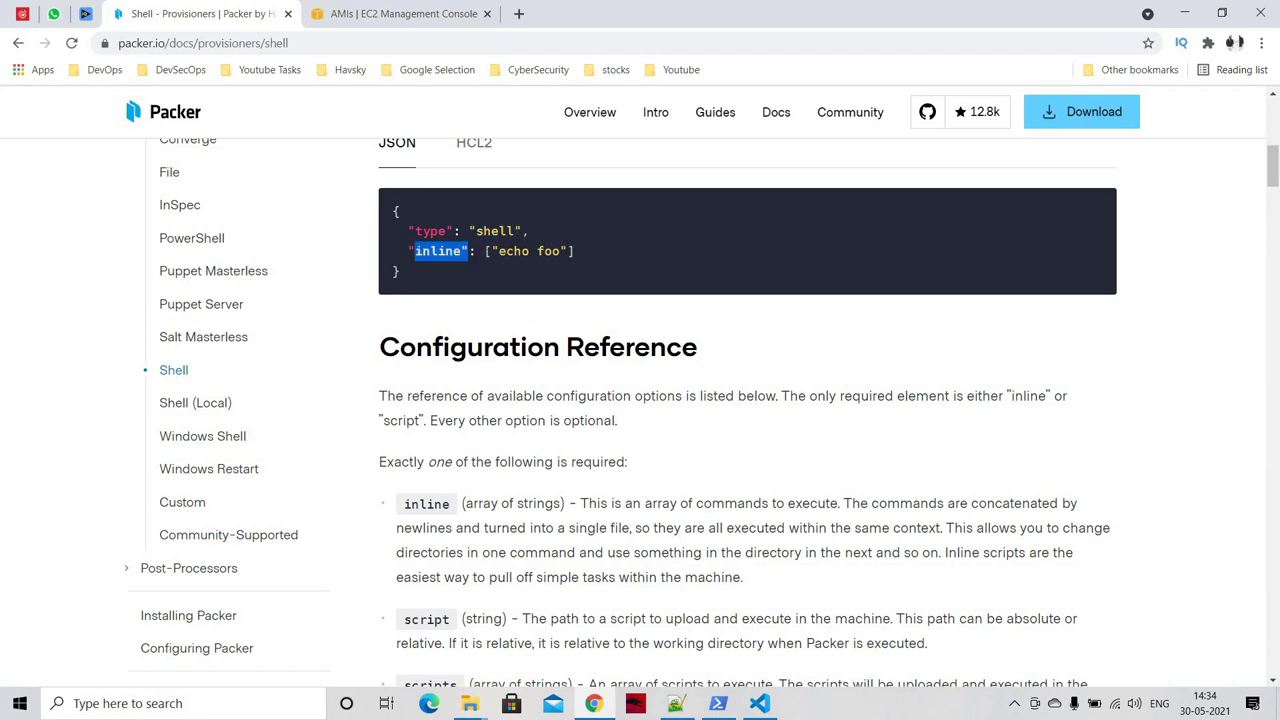
click(492, 256)
drag(483, 251, 610, 262)
click(590, 279)
Step: Switch to Notepad++ and review the apt-get update and nginx install commands in the notes
key(alt+Tab)
click(533, 551)
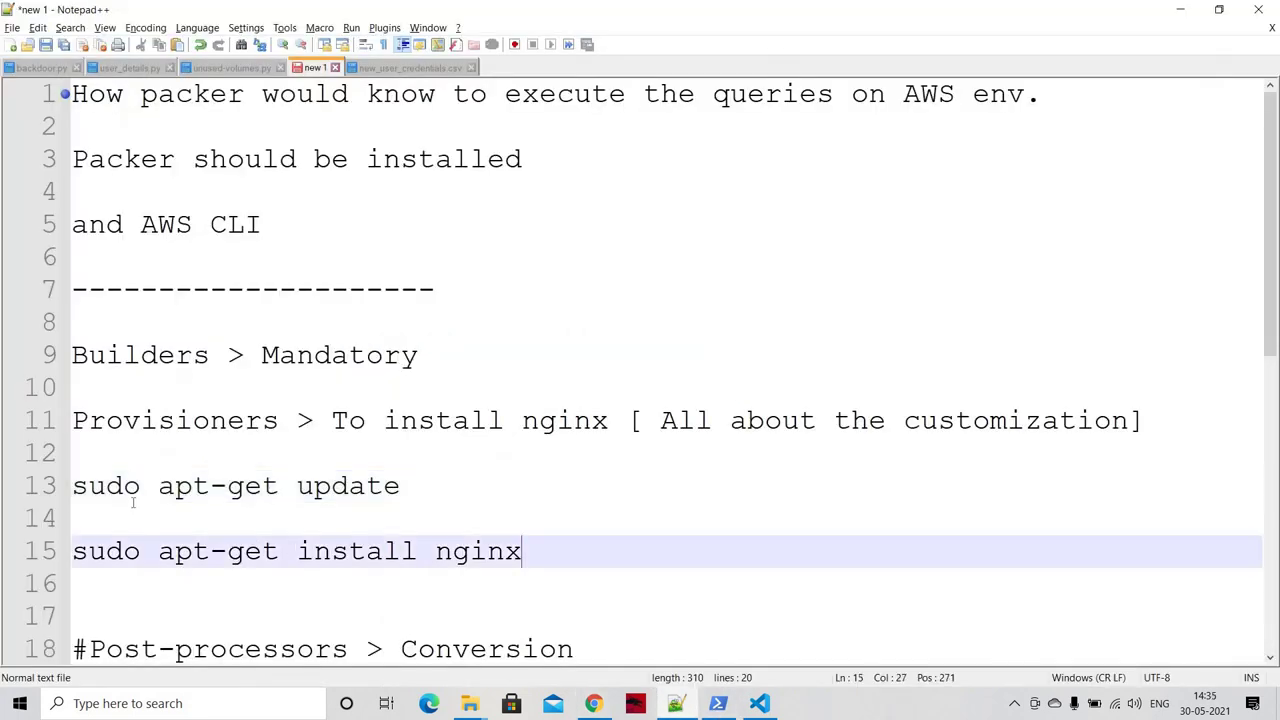
key(shift+Up)
key(shift+Up)
key(shift+Home)
key(Down)
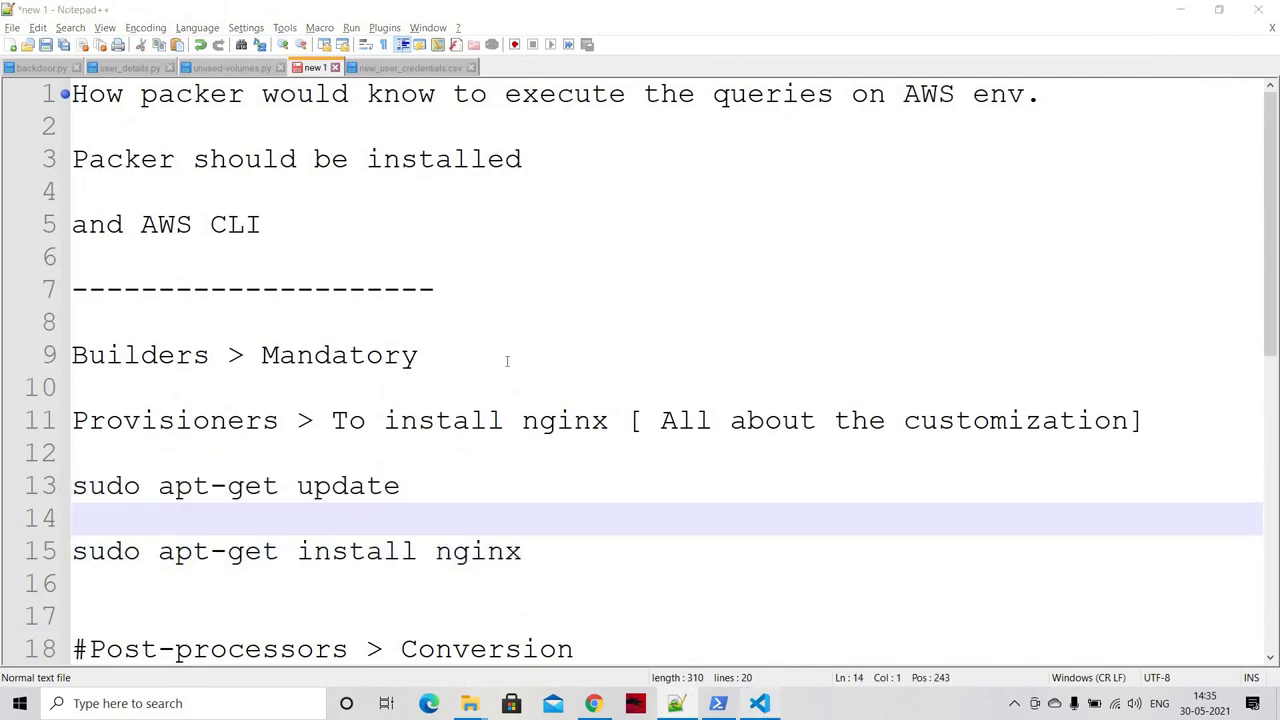
Step: Switch to Visual Studio Code and add an empty "provisioners" array on the line below the builders array
key(alt+Tab)
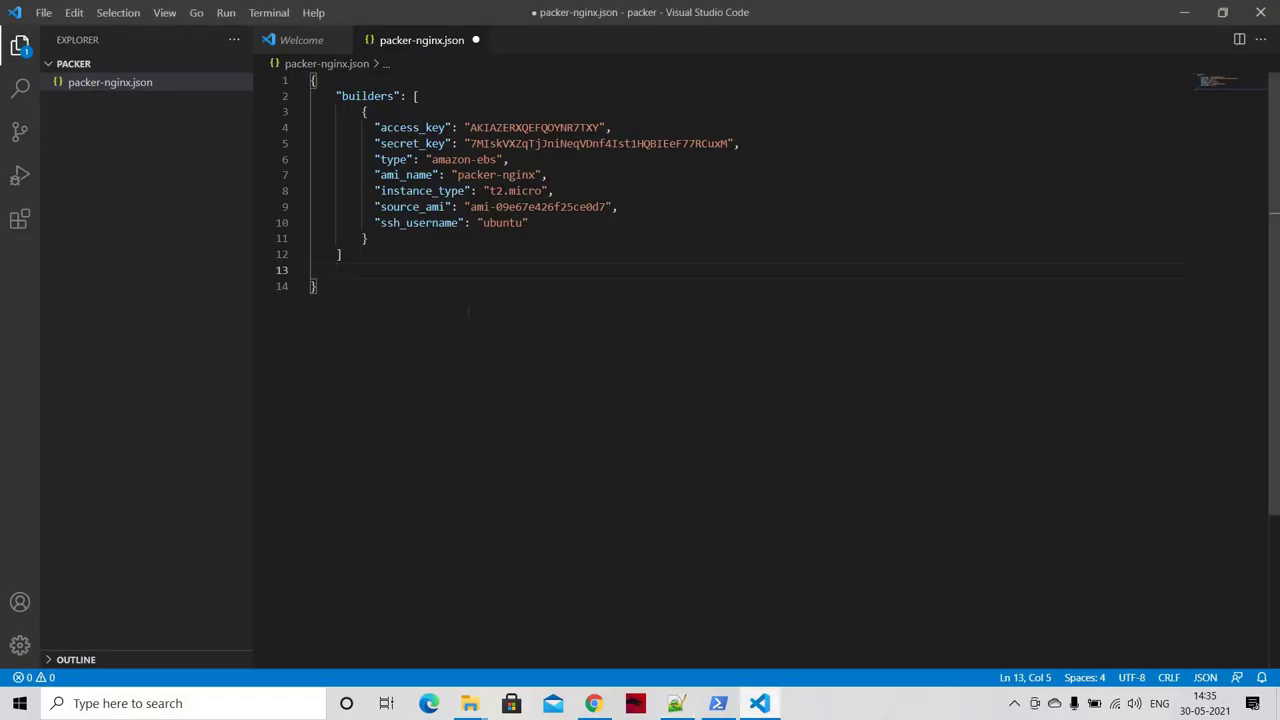
text(provisi)
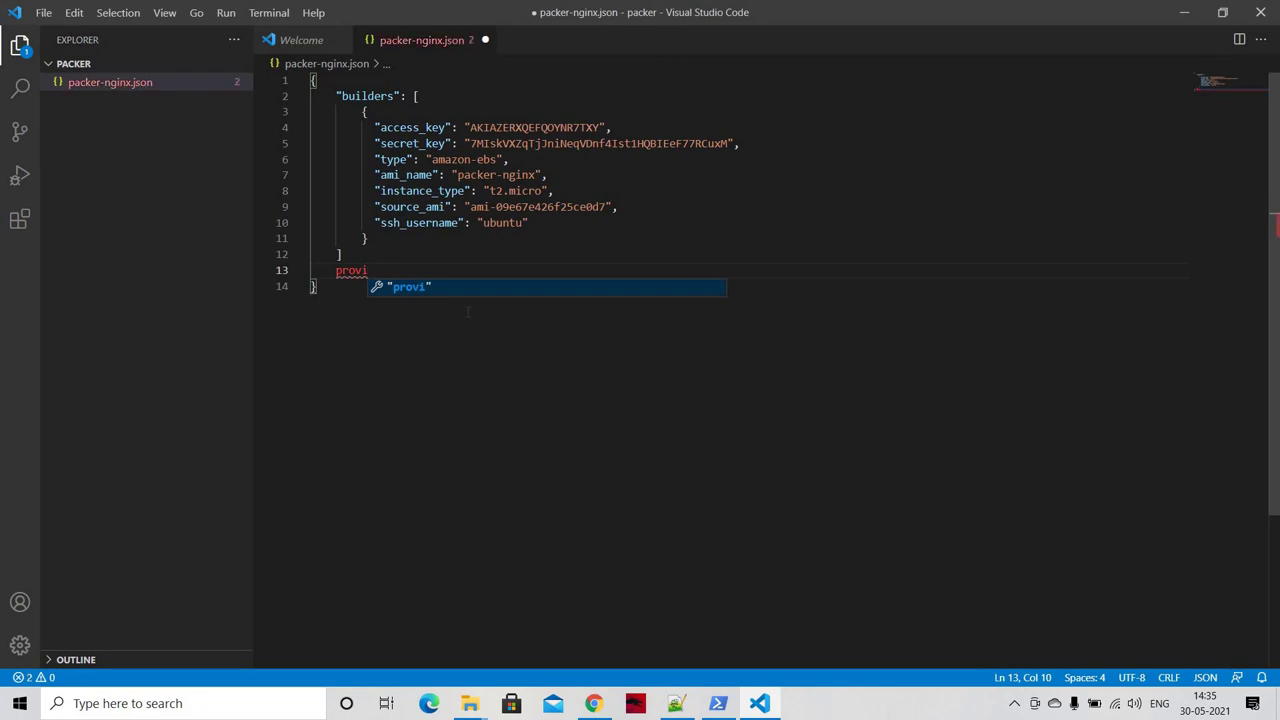
key(BackSpace)
key(BackSpace)
key(BackSpace)
key(BackSpace)
key(BackSpace)
key(BackSpace)
key(BackSpace)
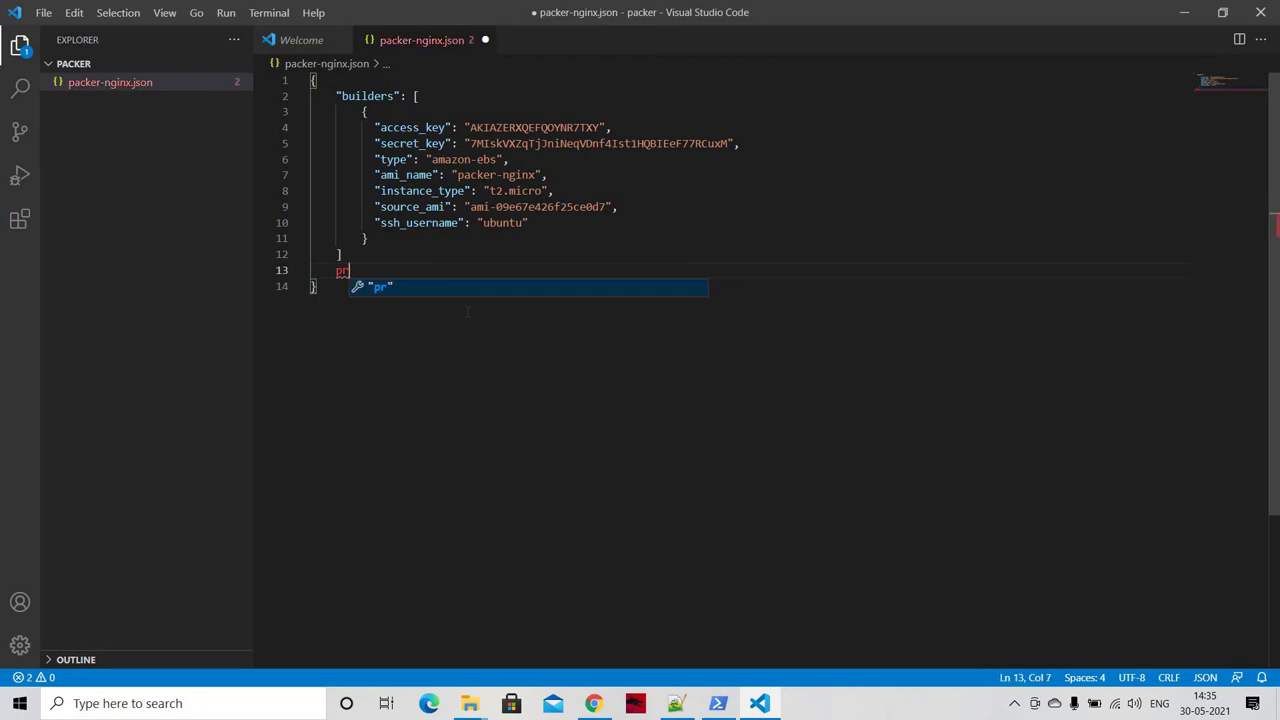
text("provisio)
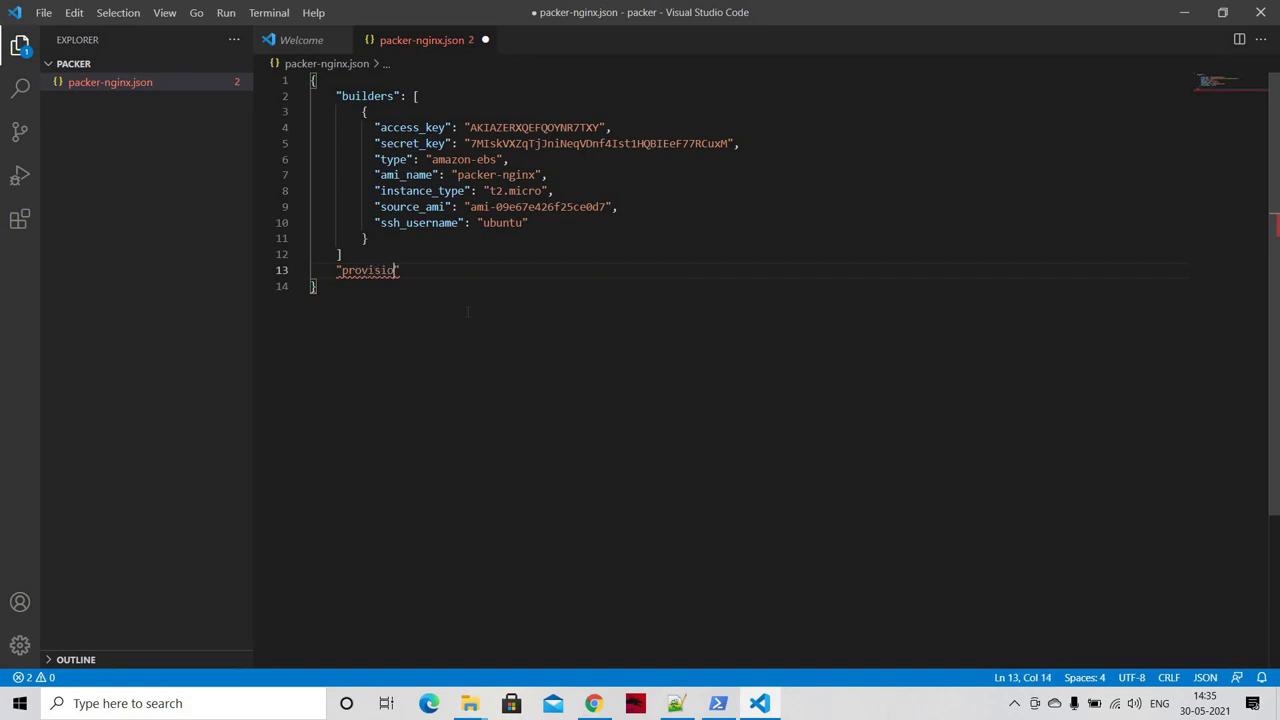
text(ners")
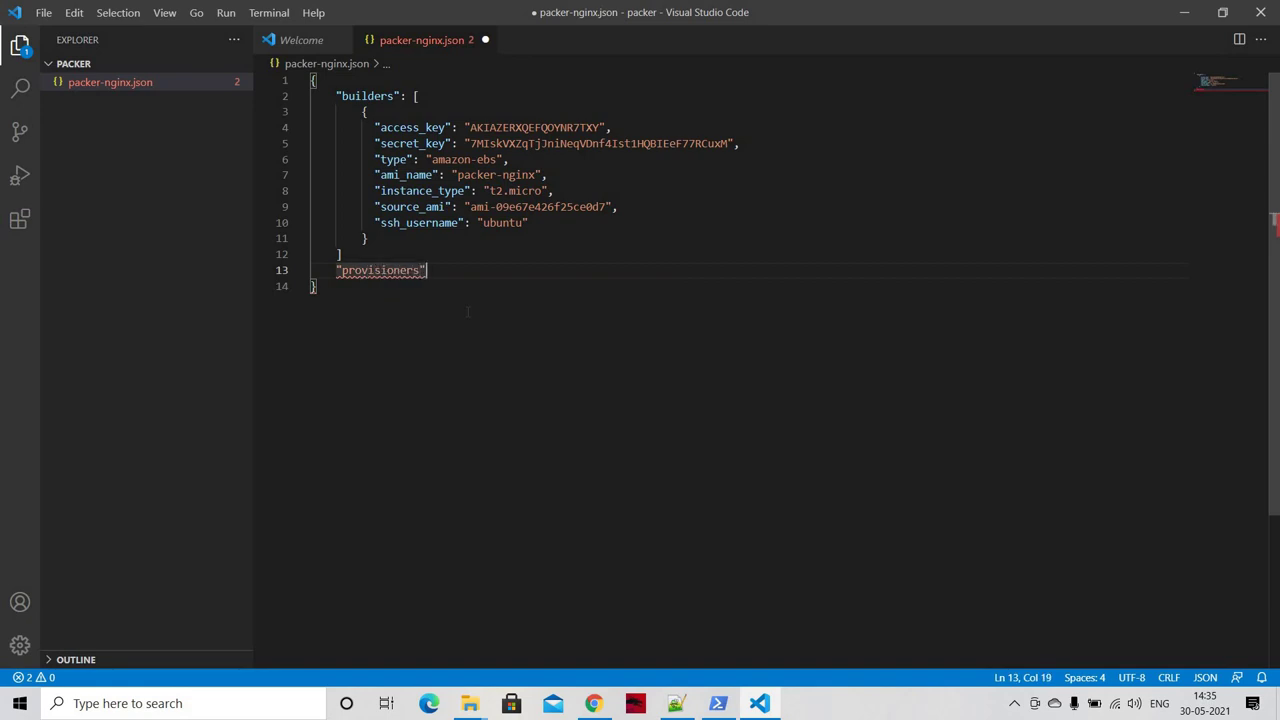
text(:)
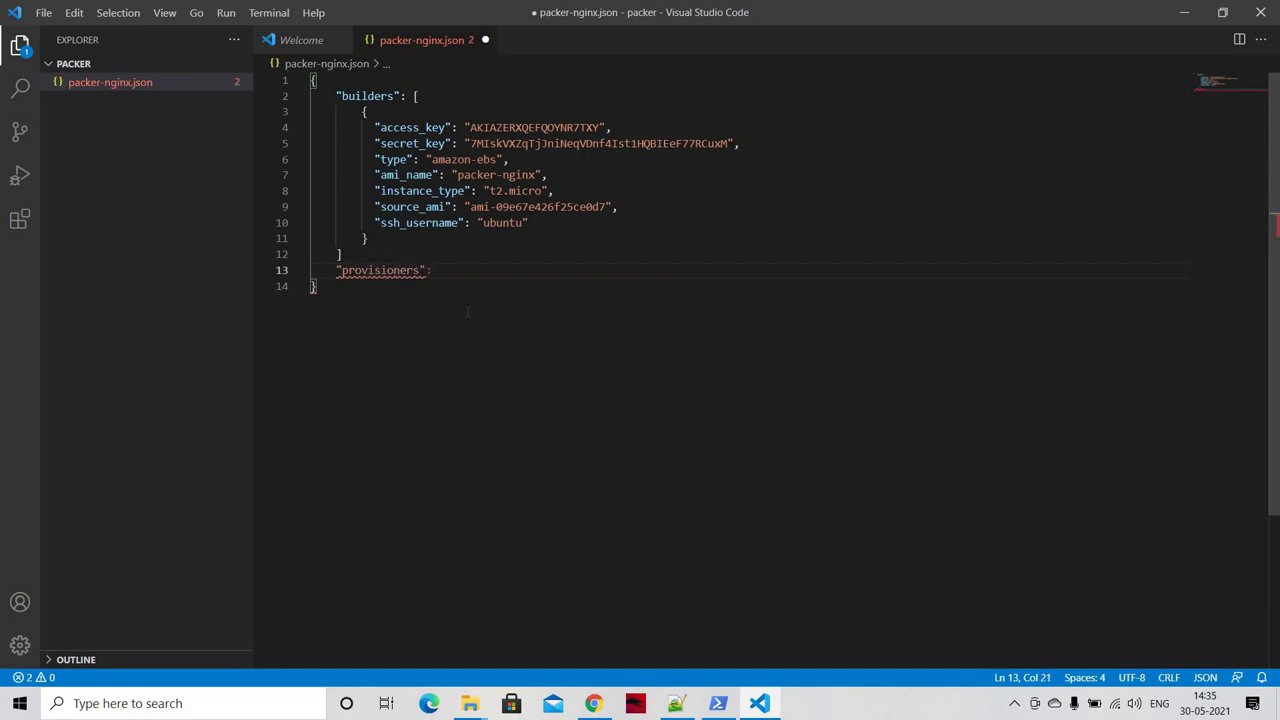
text( [)
key(Return)
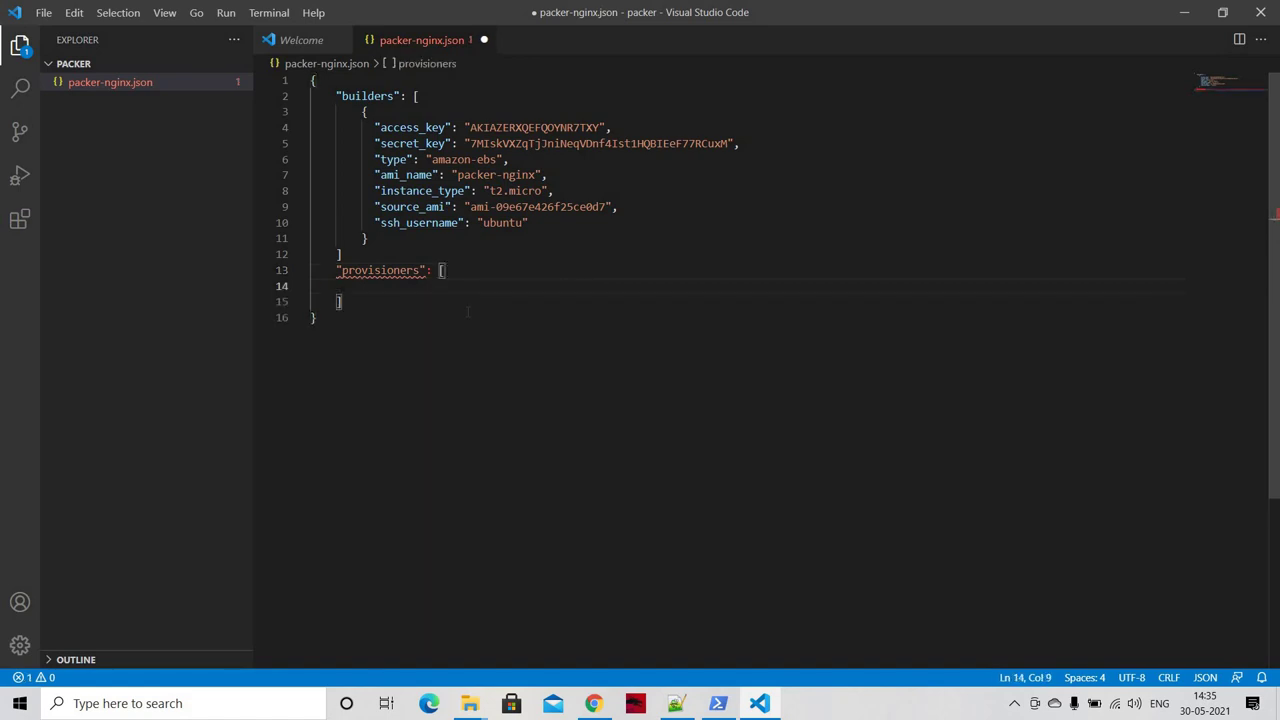
Step: Add a comma after the builders array's closing bracket to separate it from the provisioners array
key(Up)
key(Up)
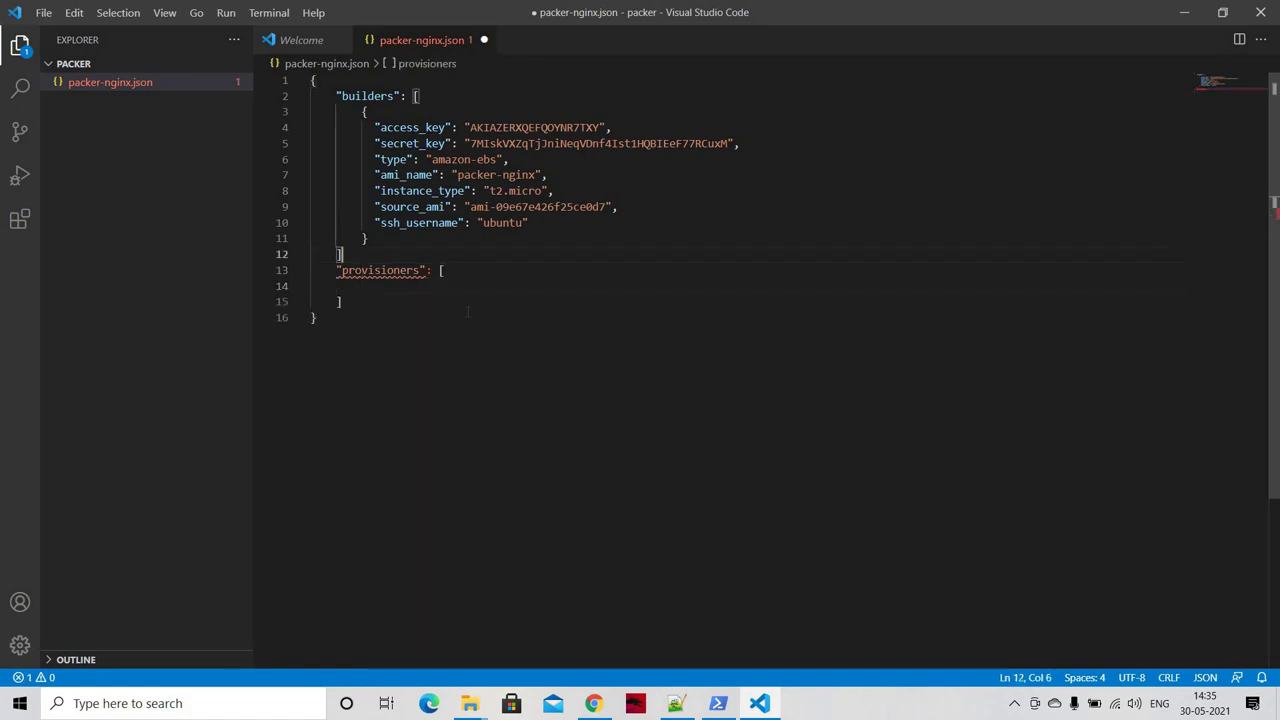
text(,)
key(Down)
key(Home)
key(Home)
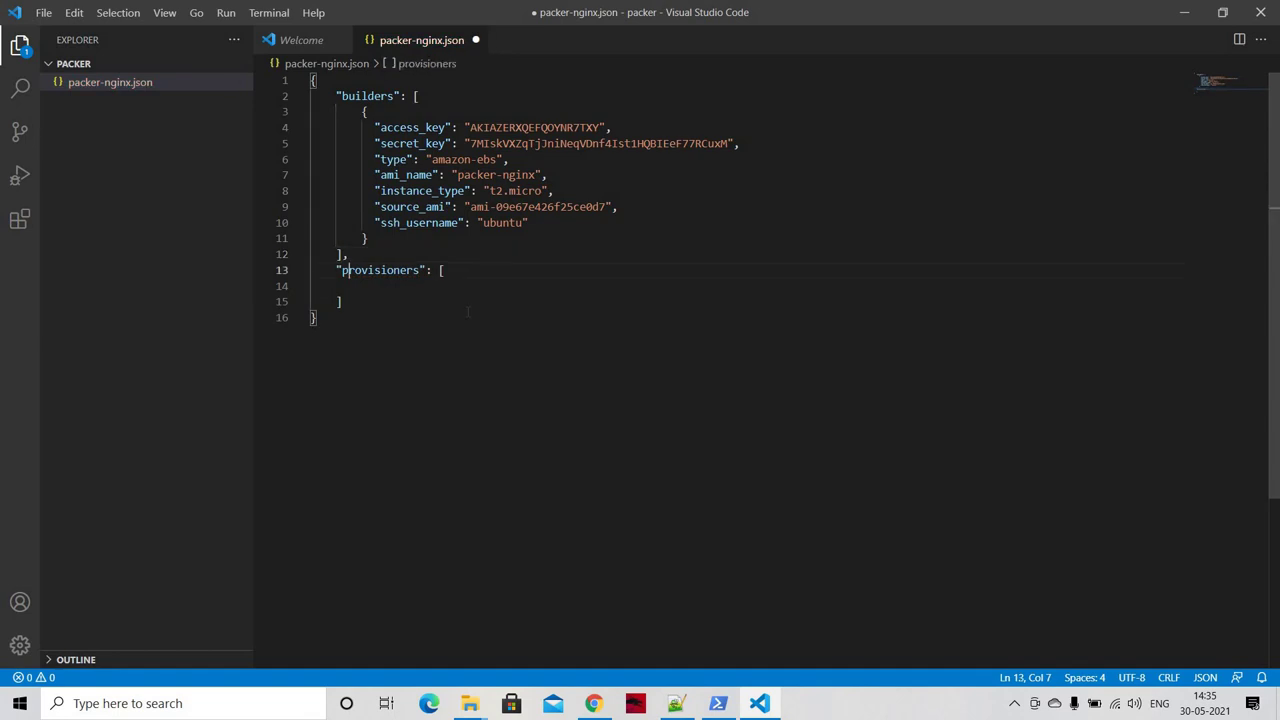
Step: Insert an extra blank line directly after the opening bracket of the provisioners array
key(Down)
key(Down)
key(Up)
key(Up)
key(Right)
key(Right)
key(Right)
key(Right)
key(Right)
key(Right)
key(Right)
key(Right)
key(Right)
key(Right)
key(End)
key(Return)
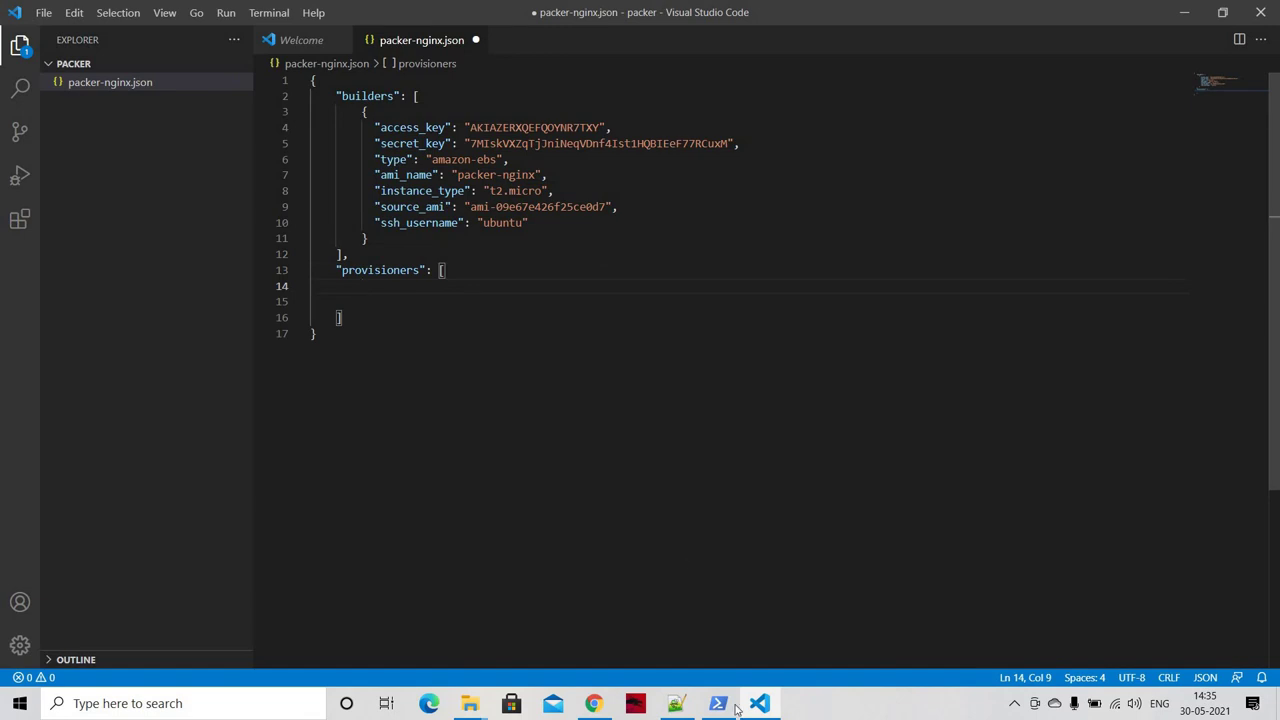
Step: Copy the basic JSON example from the Shell provisioner page in Chrome and paste it into the provisioners array in Visual Studio Code
click(594, 703)
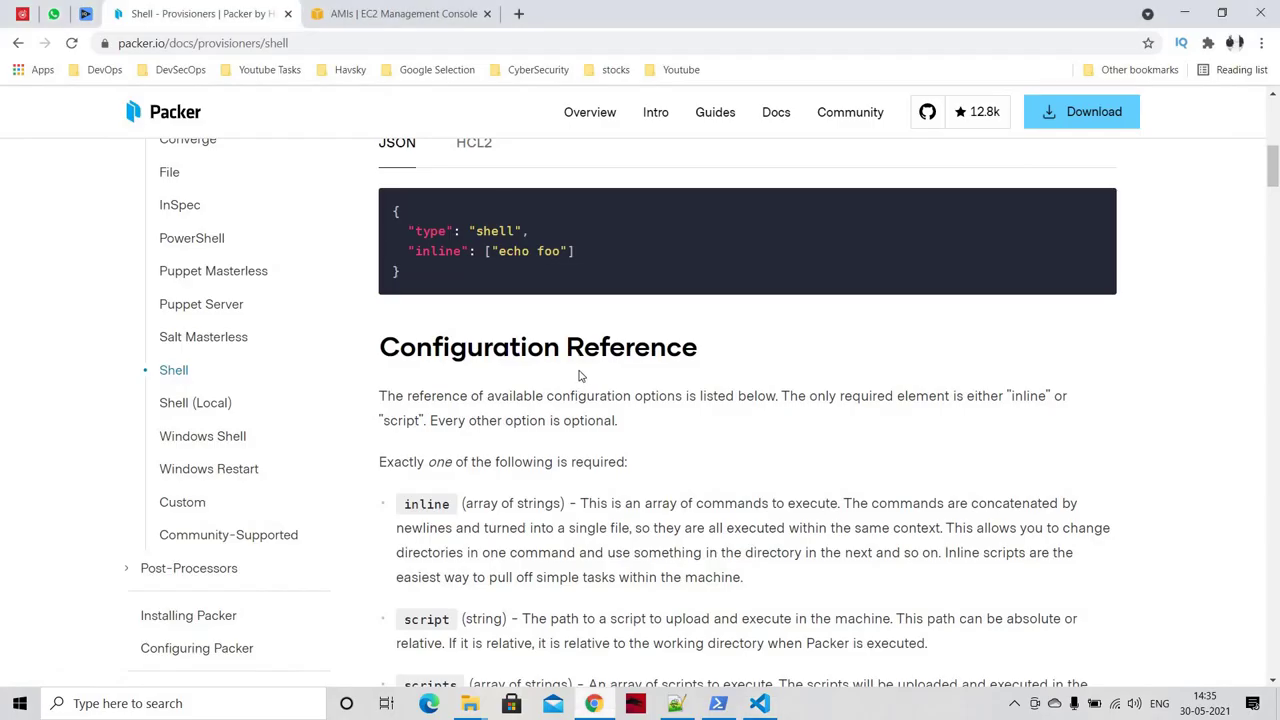
scroll(590, 400, down, 10)
scroll(770, 515, down, 10)
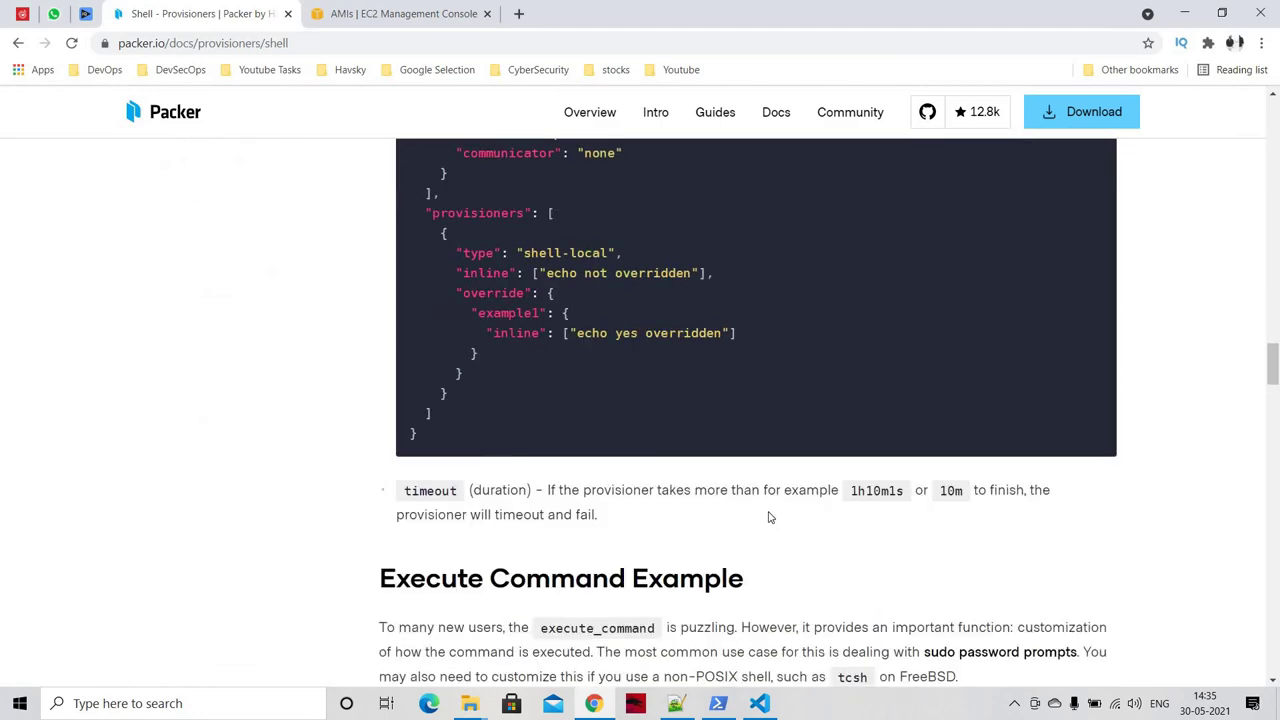
scroll(771, 522, down, 1)
scroll(770, 522, down, 10)
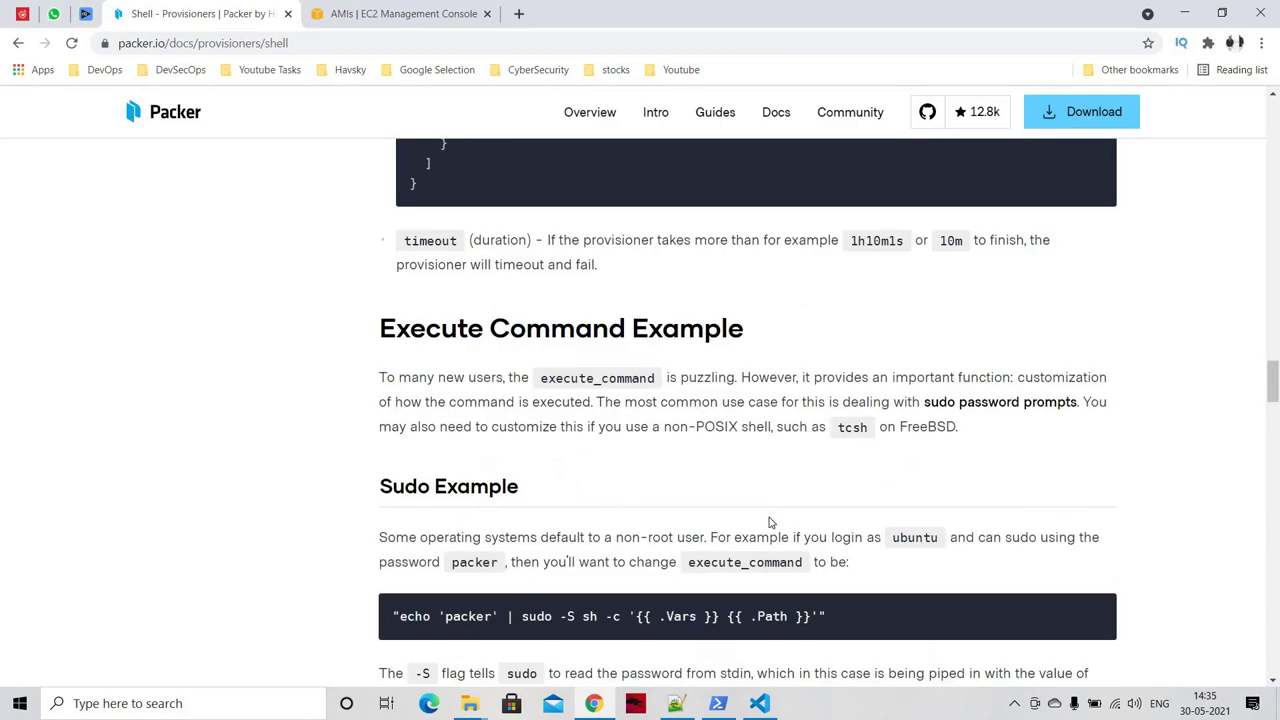
scroll(770, 522, down, 8)
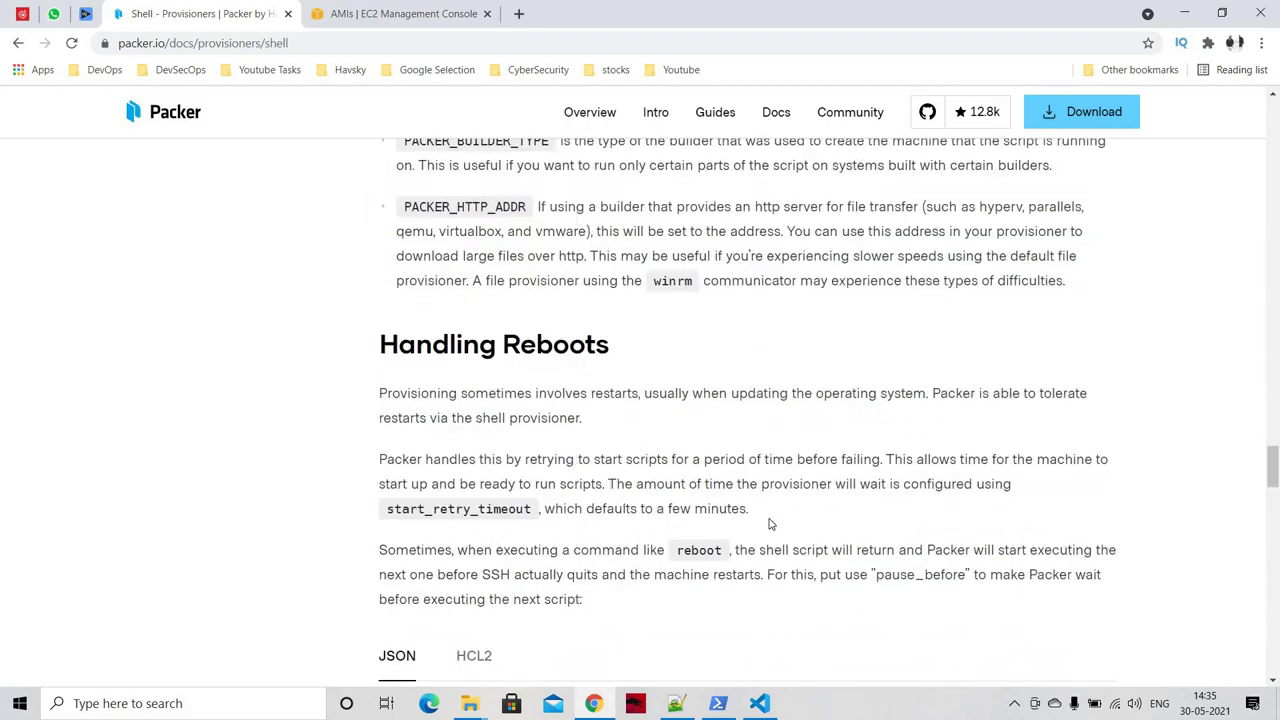
scroll(796, 424, up, 18)
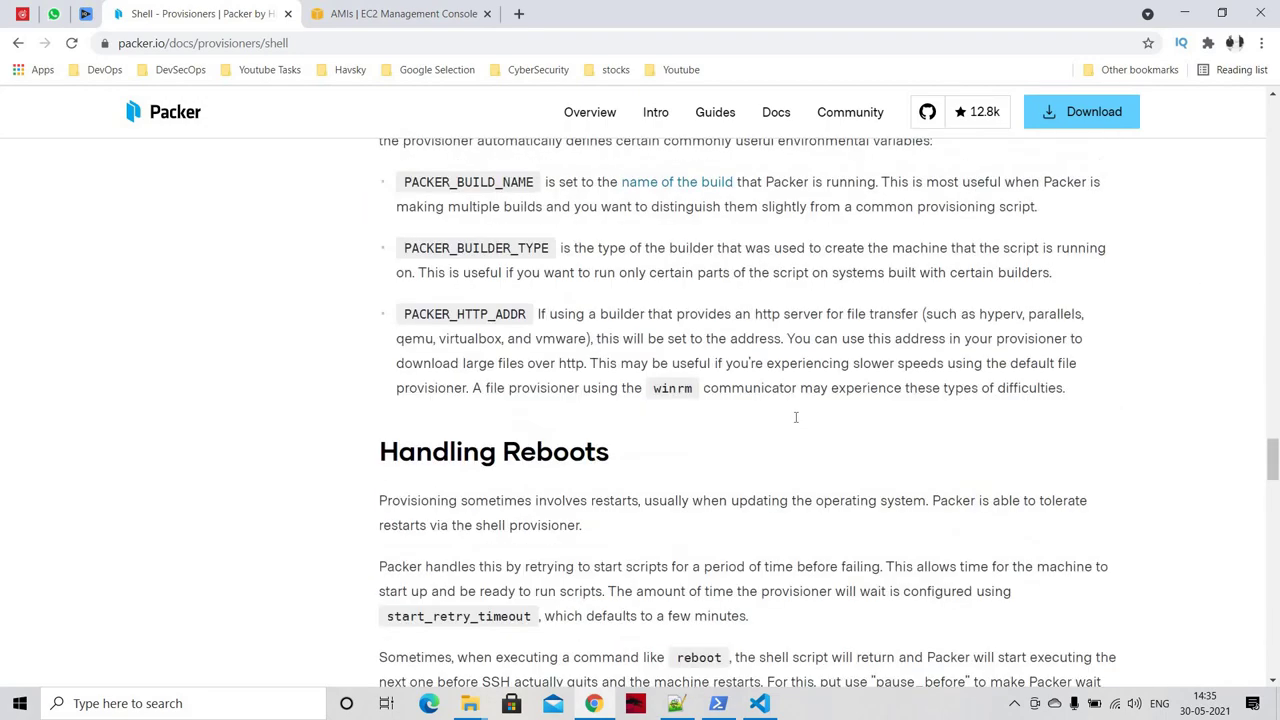
click(1276, 180)
scroll(1276, 180, up, 15)
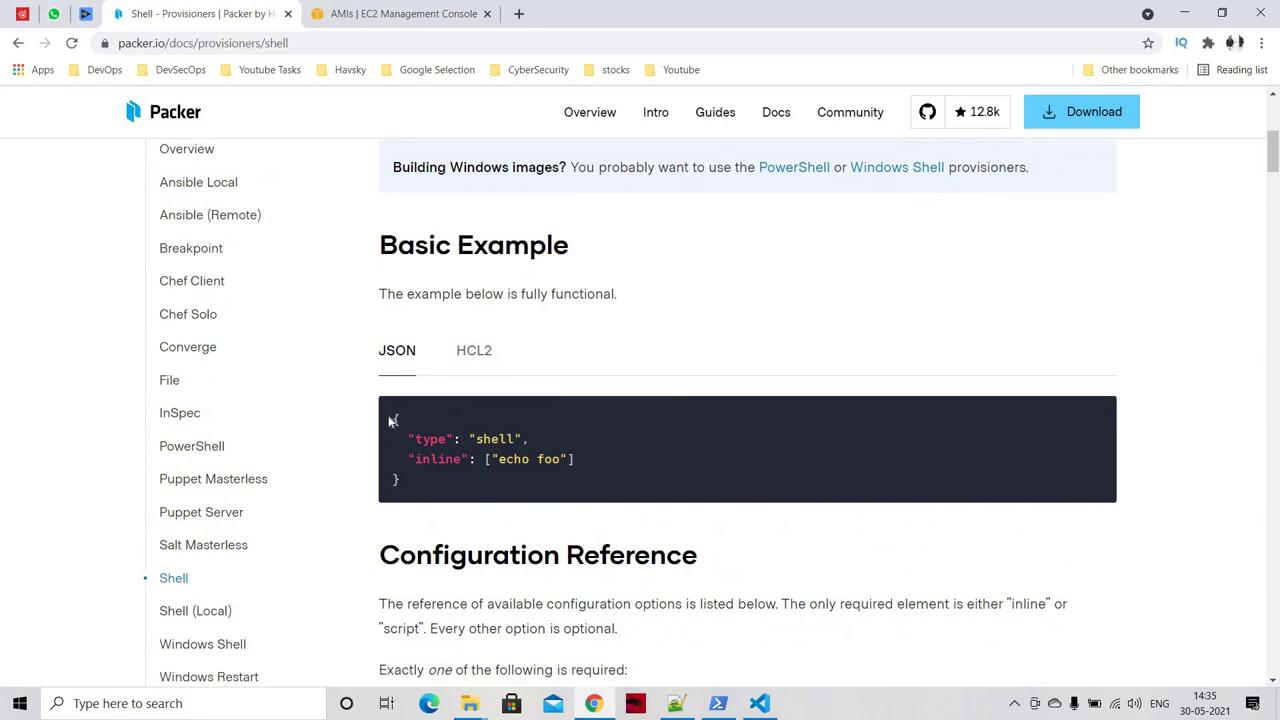
drag(392, 419, 428, 506)
key(ctrl+c)
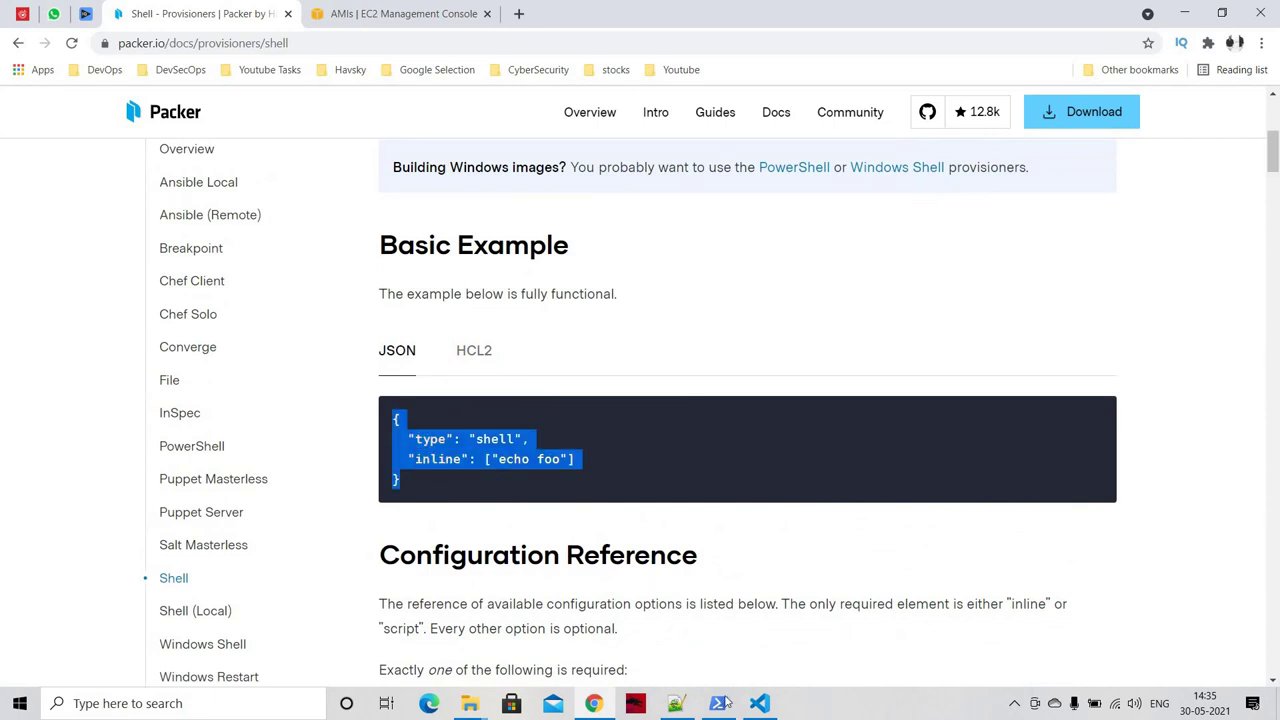
key(alt+Tab)
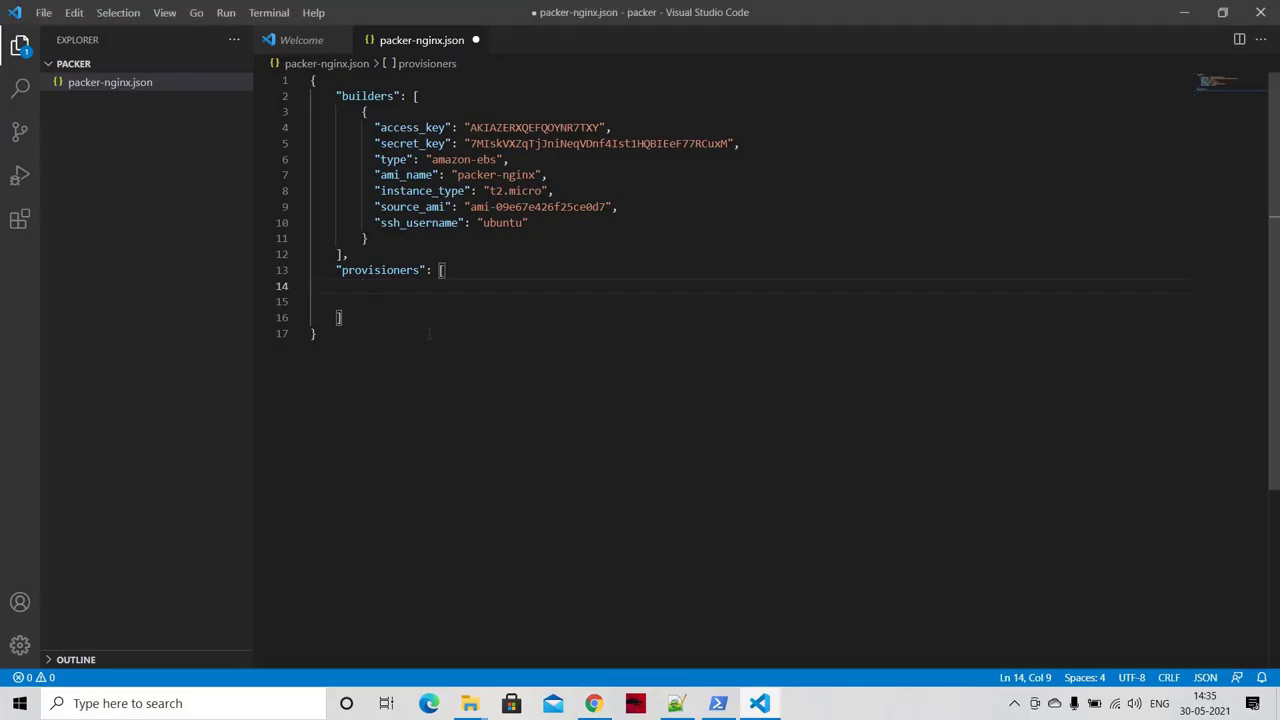
key(ctrl+v)
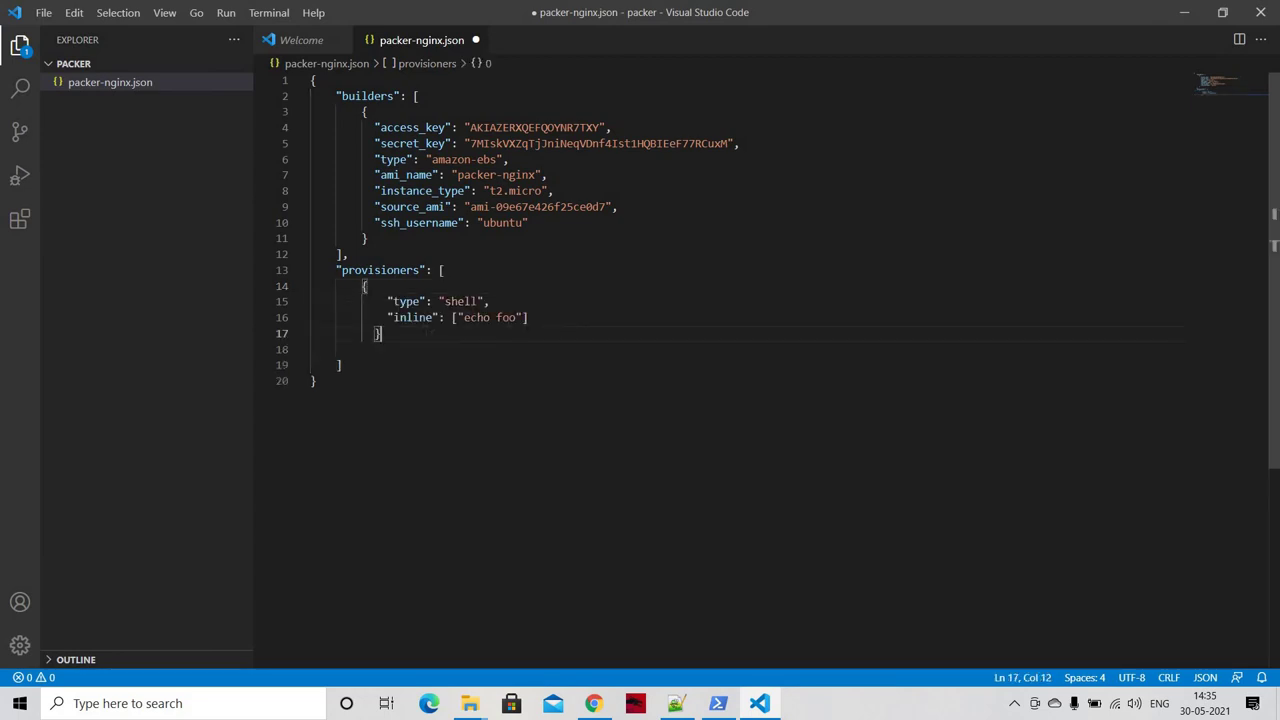
Step: Delete the sample value ["echo foo"] from the shell provisioner's "inline" setting
click(538, 317)
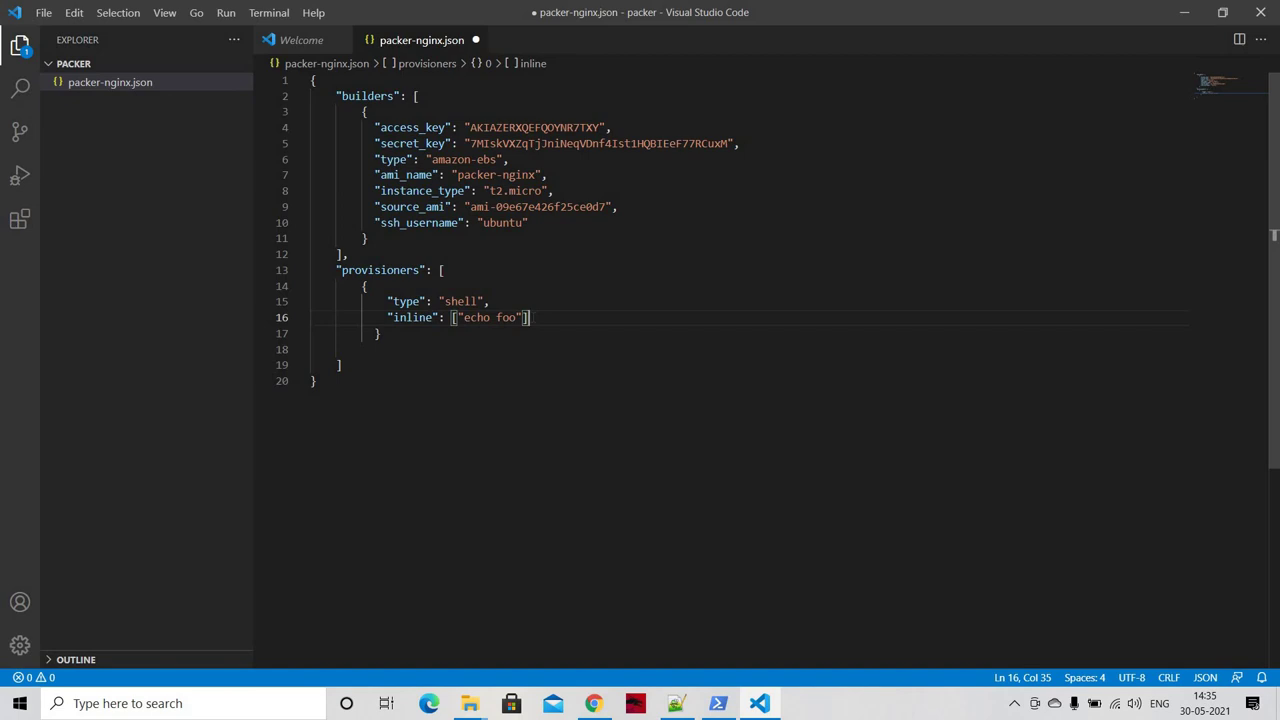
key(BackSpace)
key(BackSpace)
key(BackSpace)
key(BackSpace)
key(BackSpace)
key(BackSpace)
key(BackSpace)
key(BackSpace)
key(BackSpace)
key(BackSpace)
key(BackSpace)
key(BackSpace)
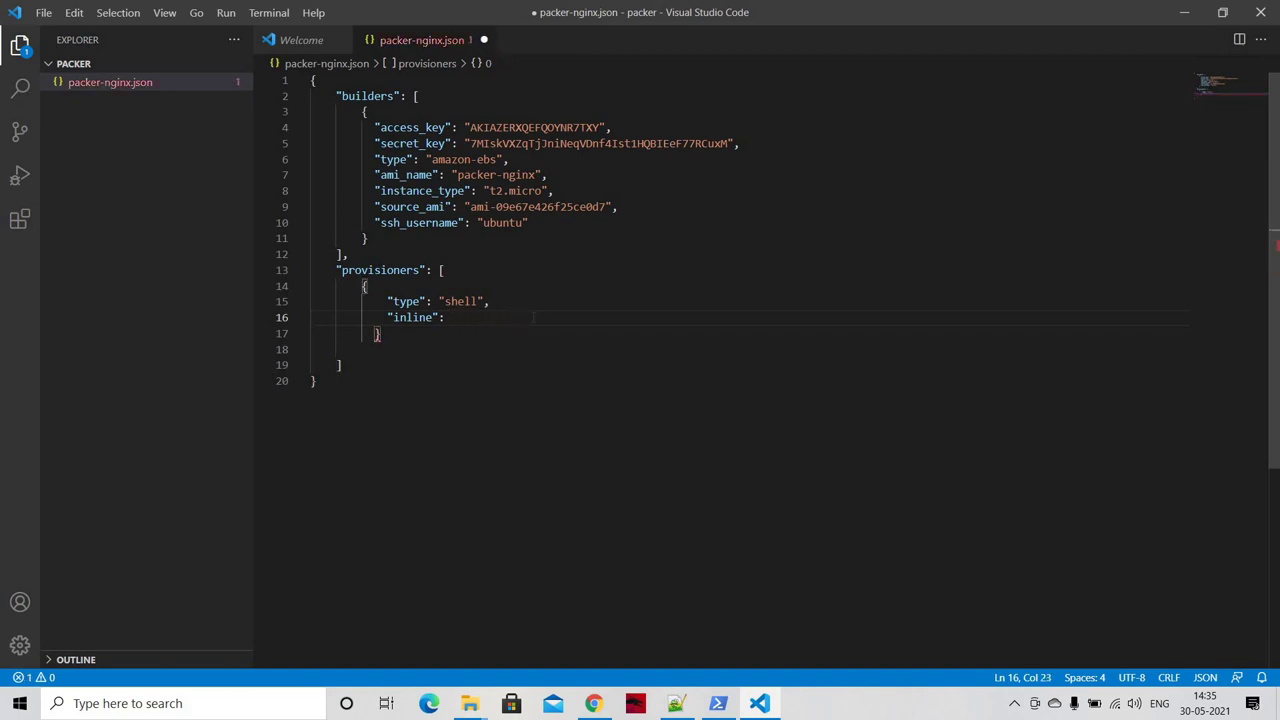
Step: Enter "sudo apt-get update" as the value of the shell provisioner's "inline" setting
text(scri)
key(BackSpace)
key(BackSpace)
key(BackSpace)
key(BackSpace)
text("sudo )
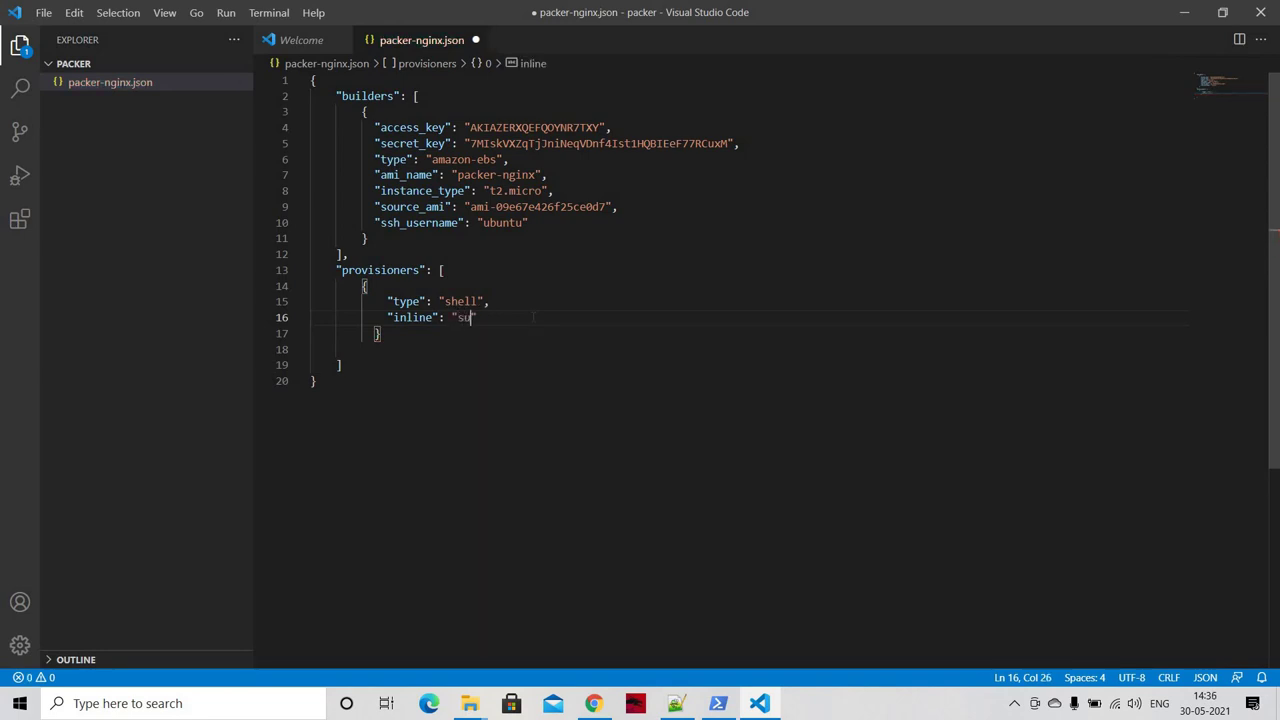
text(apt-get up)
text(date)
Step: Append "&& sudo apt-get install nginx" to the shell provisioner's inline command
text( && sudo a)
text(pt-get int)
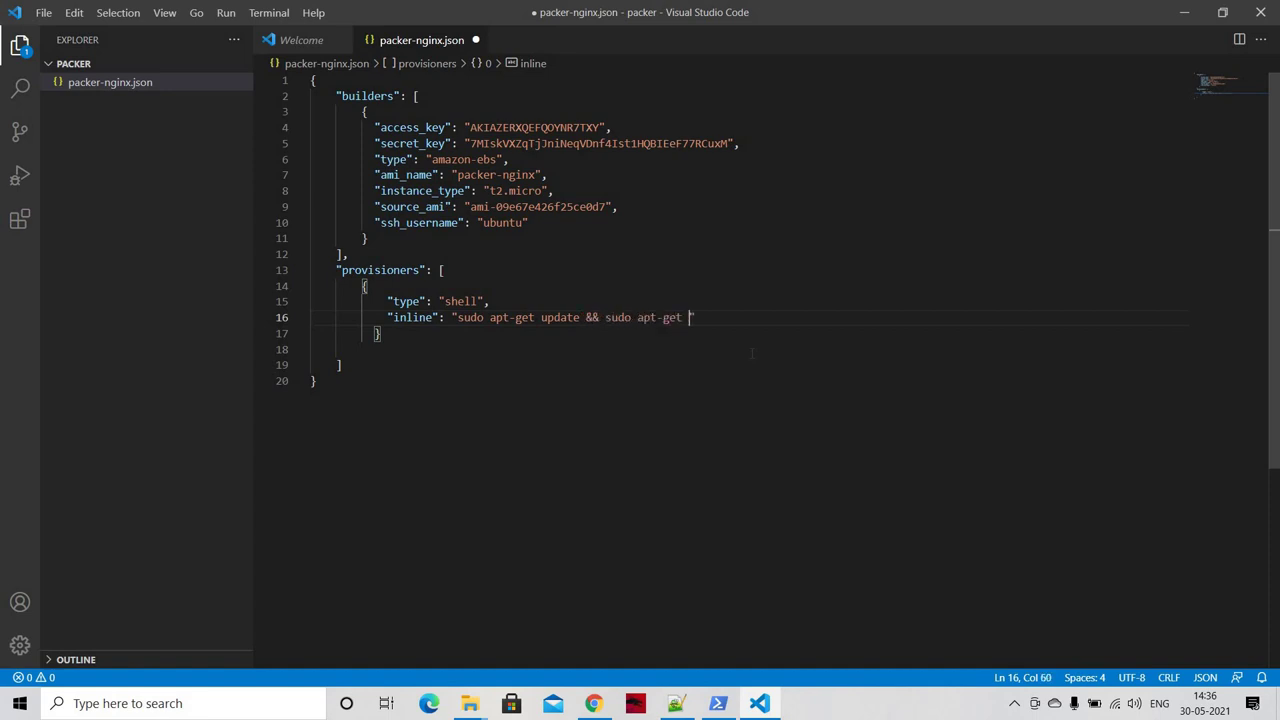
text(sa)
key(BackSpace)
key(BackSpace)
key(BackSpace)
text(stall nginx)
Step: Review the shell provisioner's "inline" key and its apt-get update and nginx install command
drag(457, 317, 772, 317)
click(638, 317)
click(768, 317)
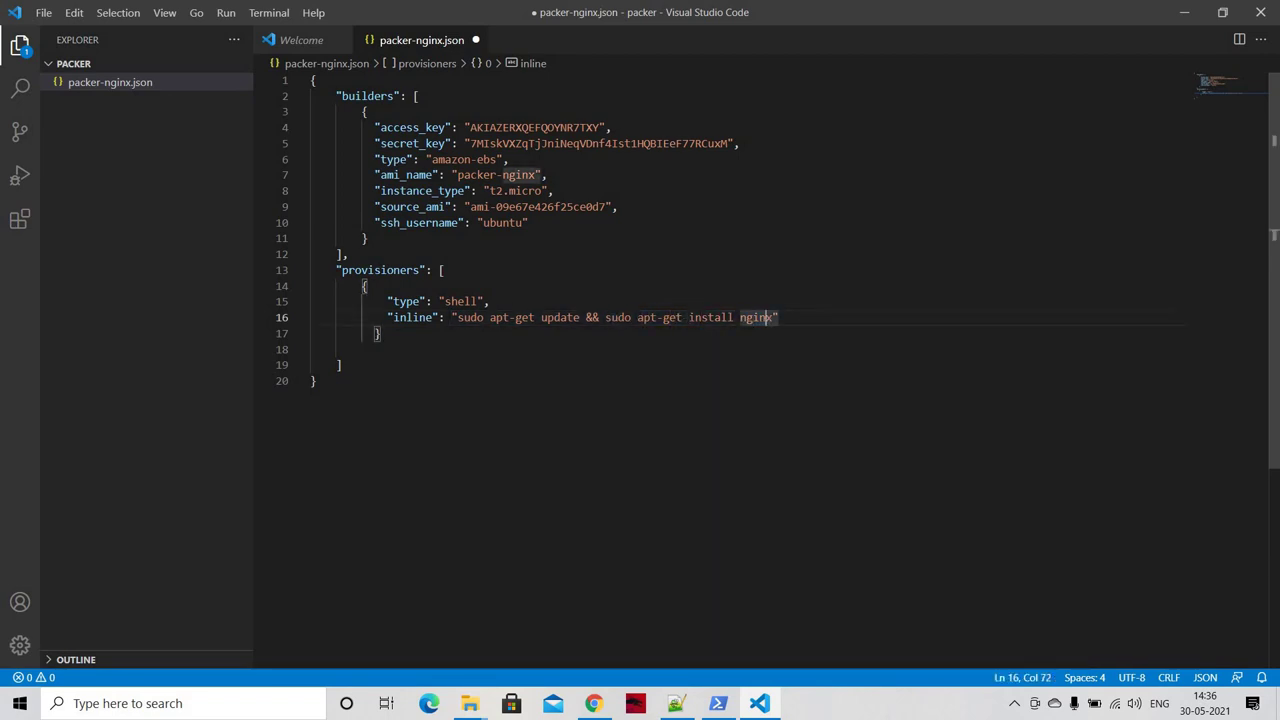
click(684, 317)
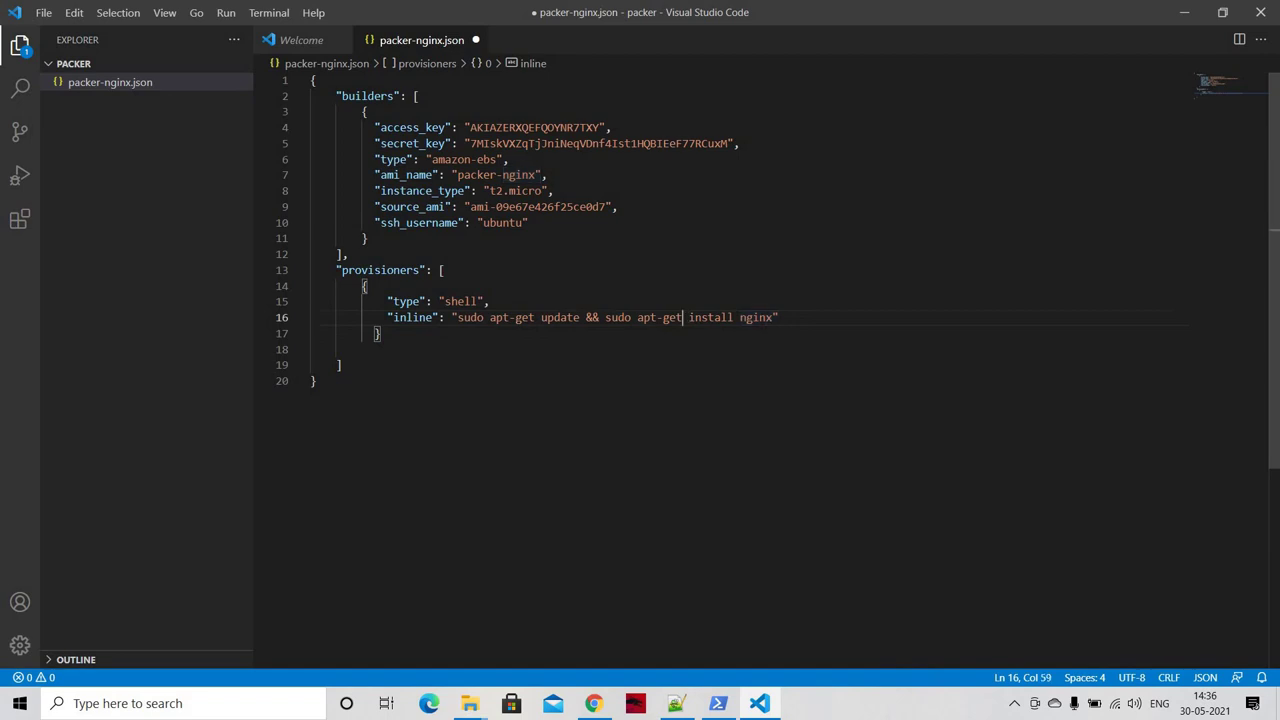
drag(684, 317, 637, 317)
click(535, 317)
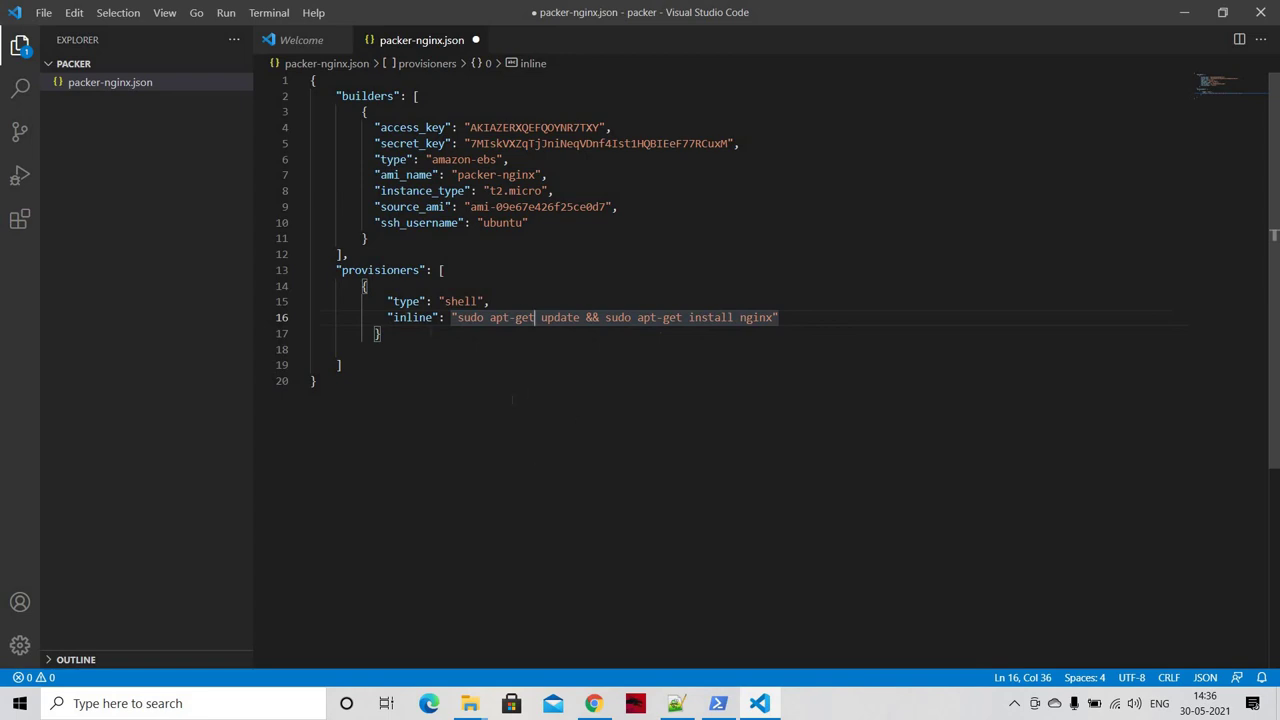
click(817, 327)
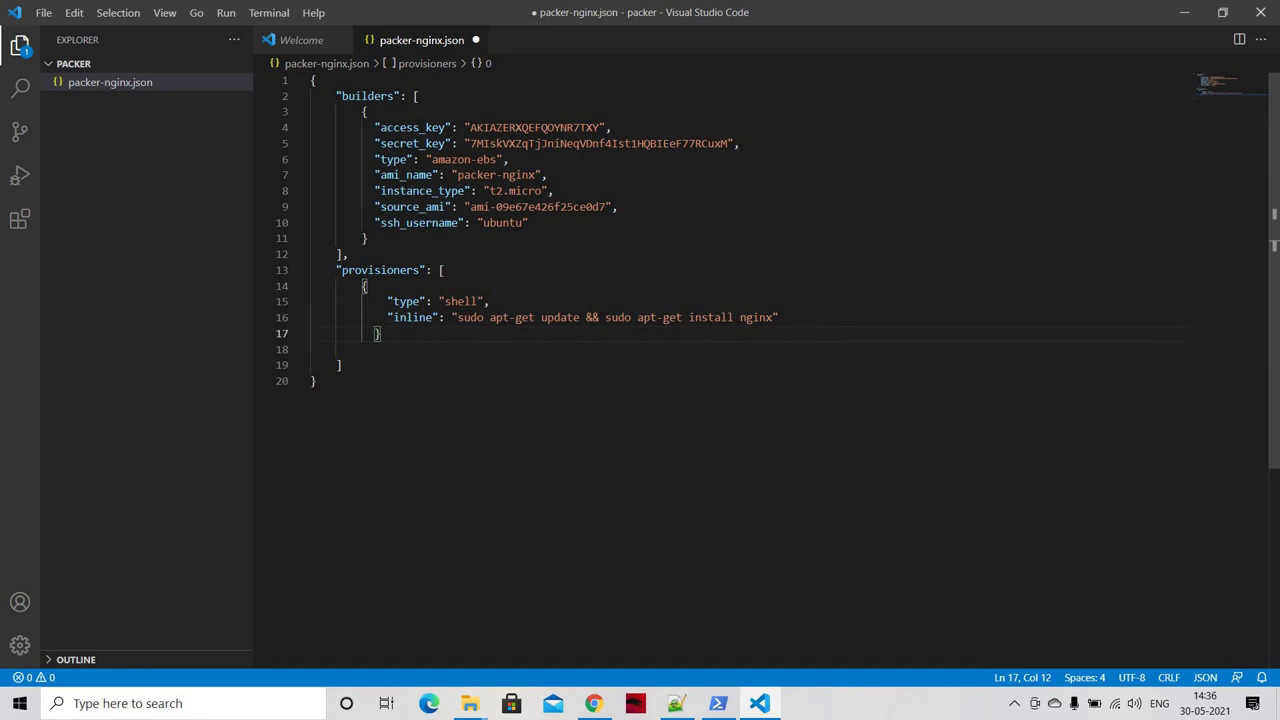
drag(393, 317, 775, 317)
click(381, 333)
drag(433, 317, 406, 317)
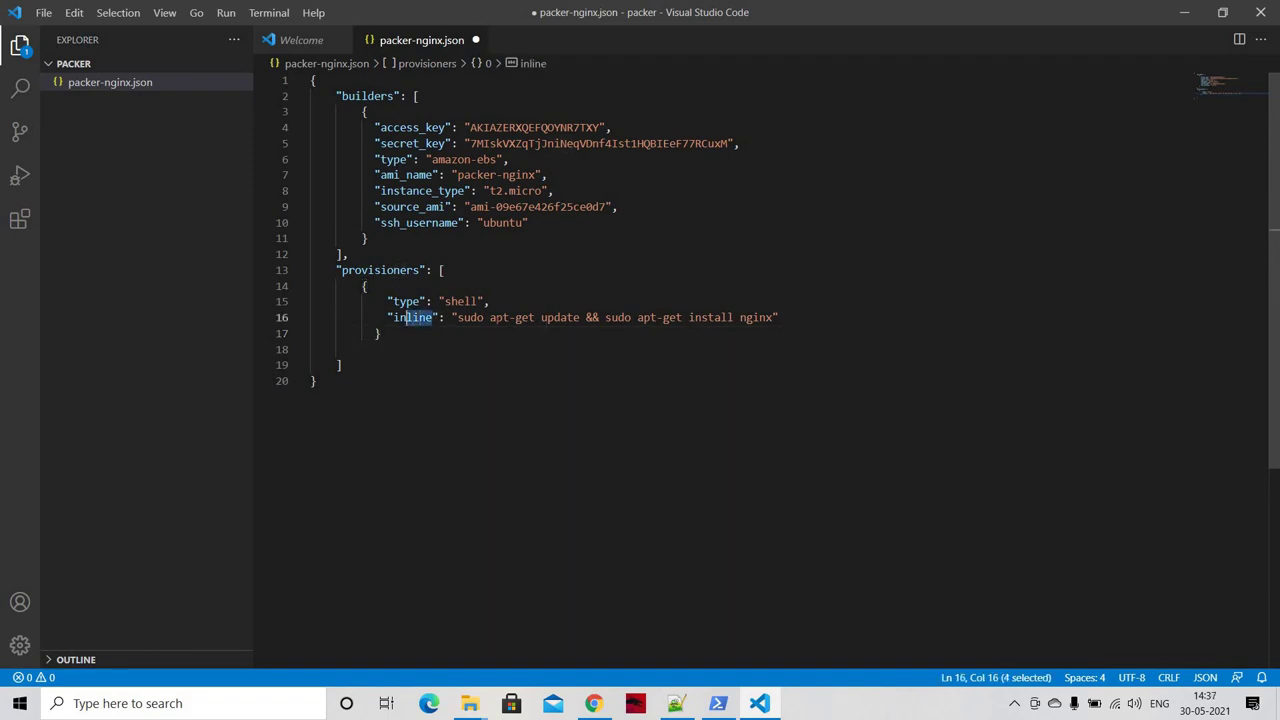
double_click(453, 317)
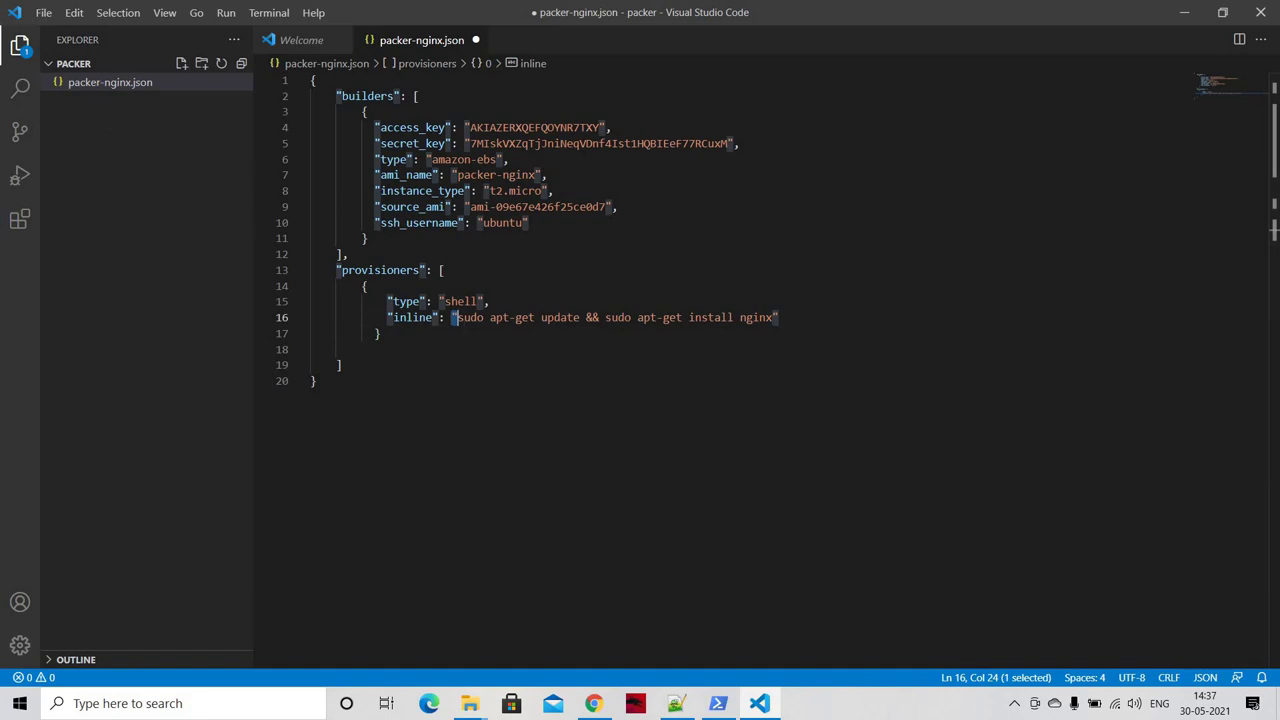
click(451, 317)
drag(451, 317, 778, 317)
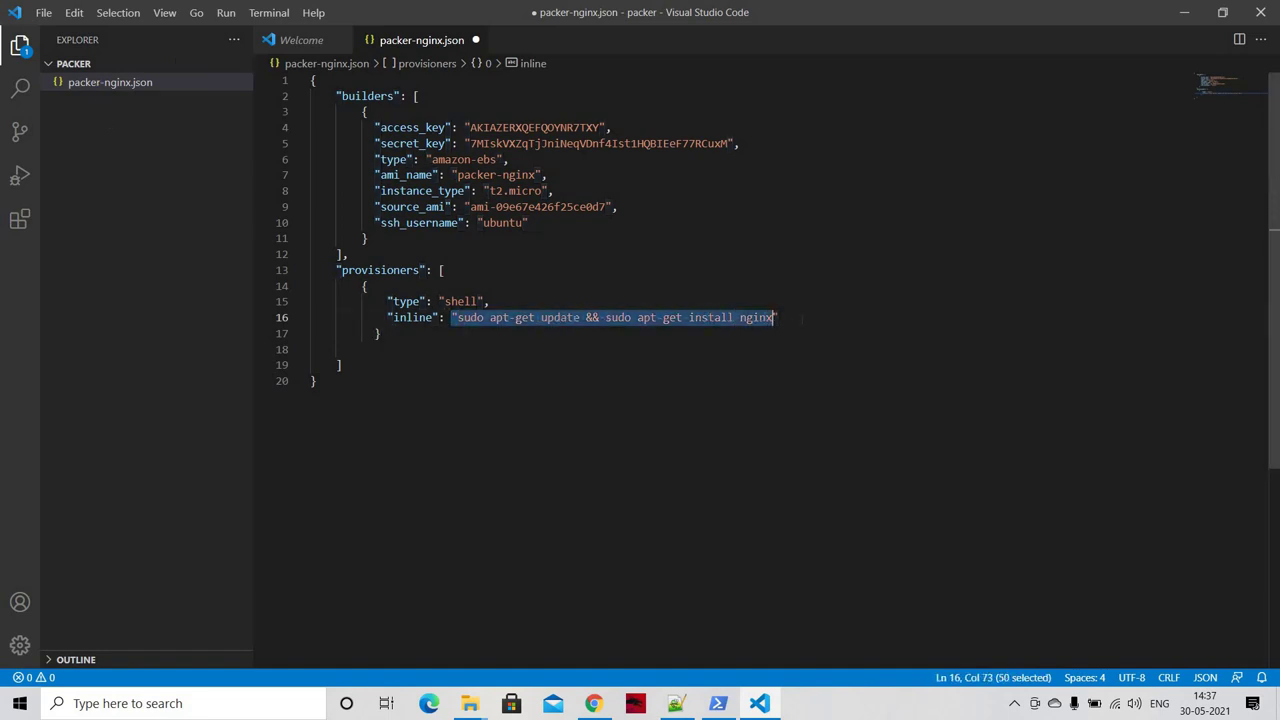
click(778, 317)
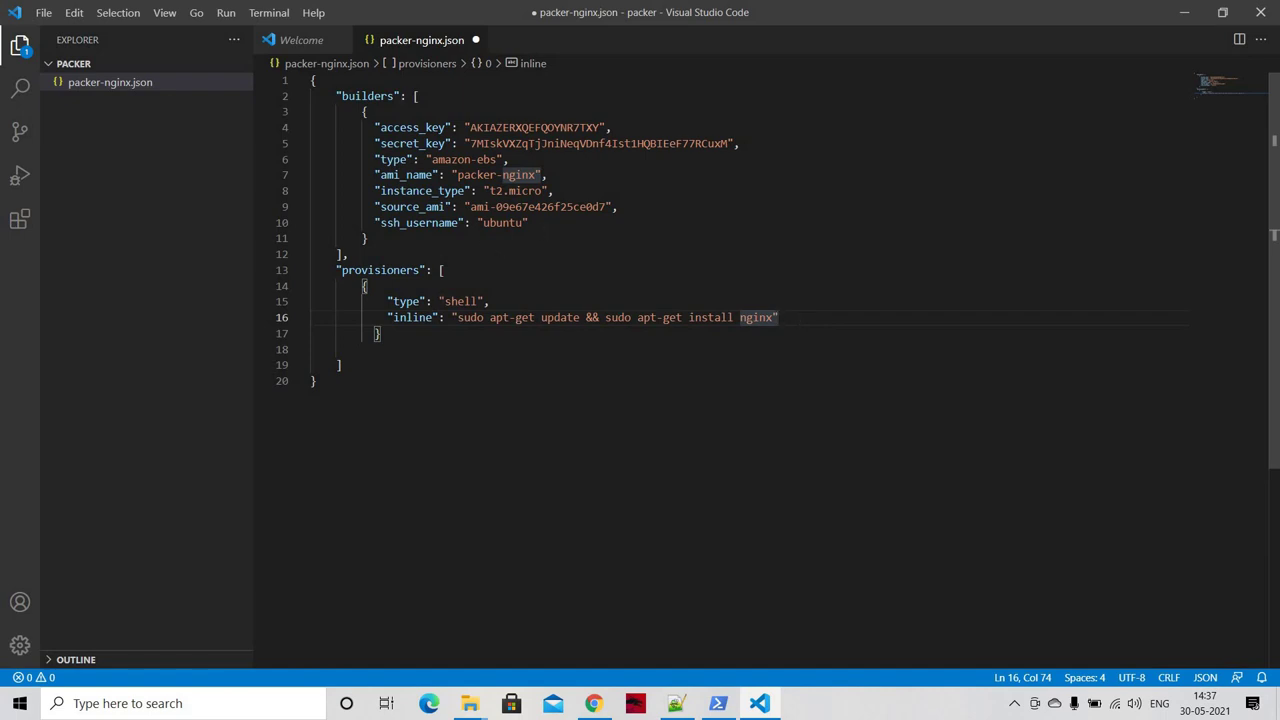
Step: Check the template's builders section, source_ami value and provisioners section, and close the Welcome page
drag(336, 96, 565, 240)
click(565, 254)
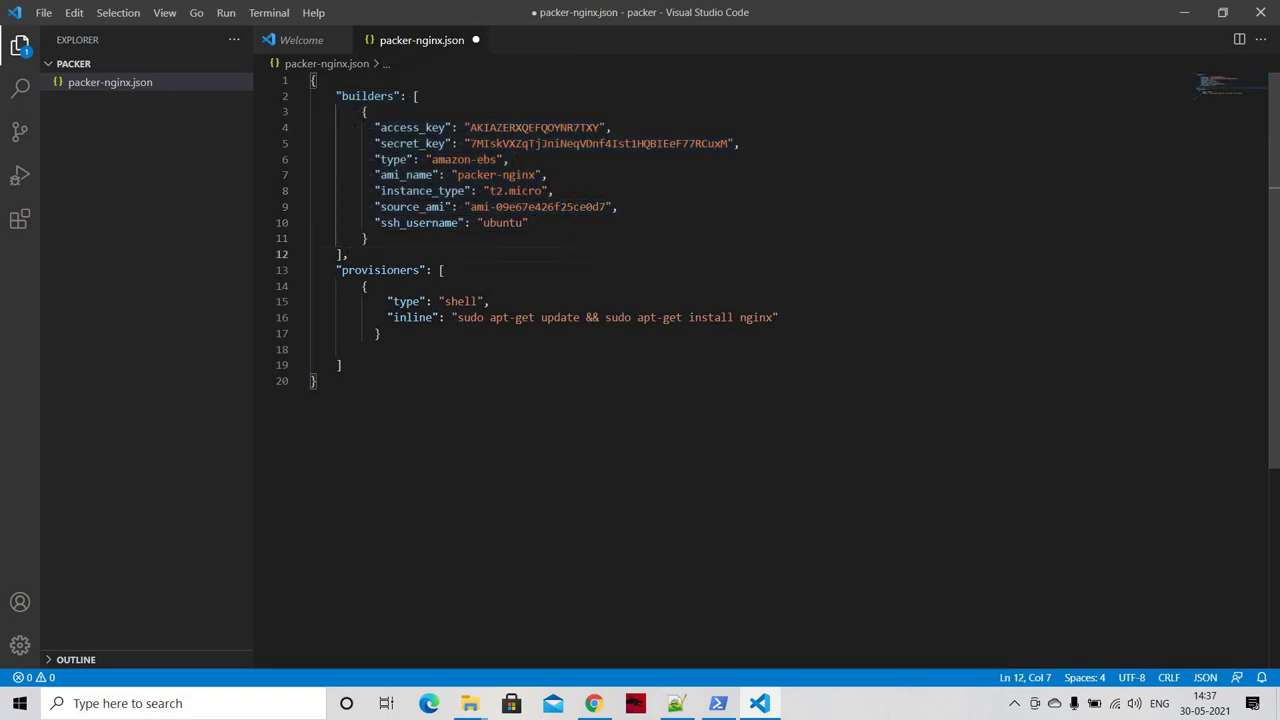
drag(618, 206, 470, 207)
click(318, 381)
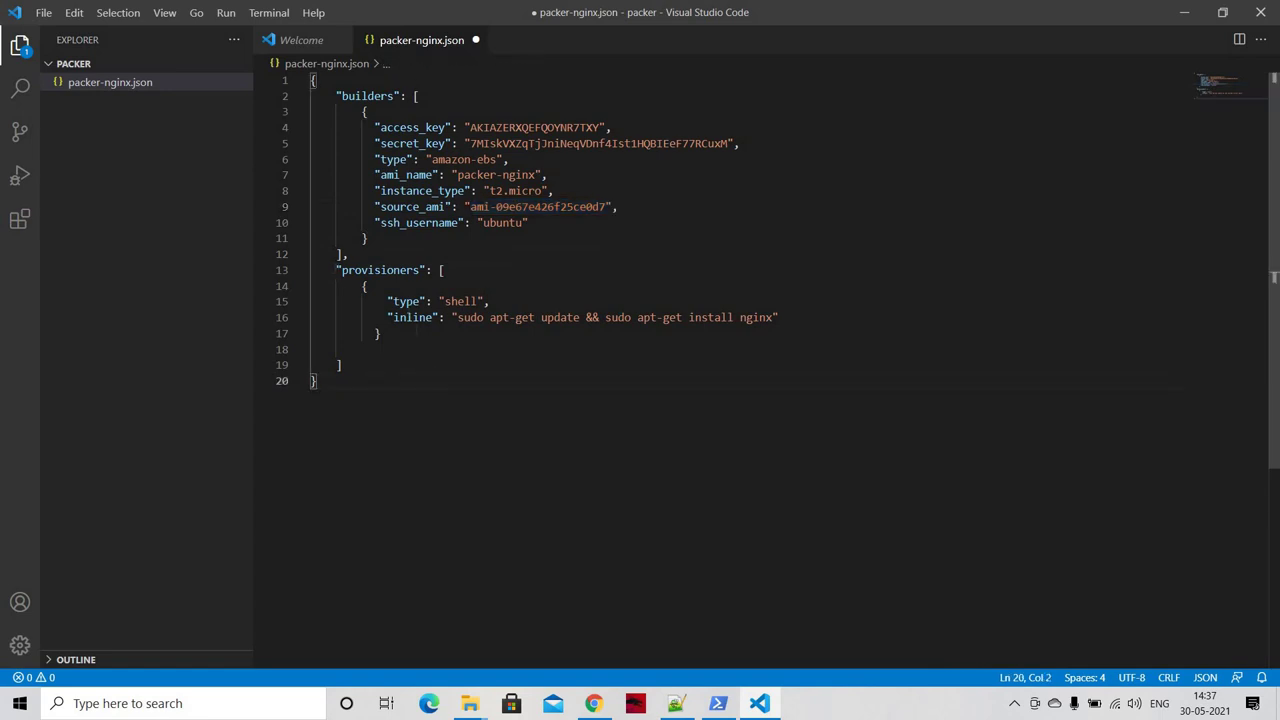
drag(310, 270, 312, 381)
click(378, 420)
click(341, 40)
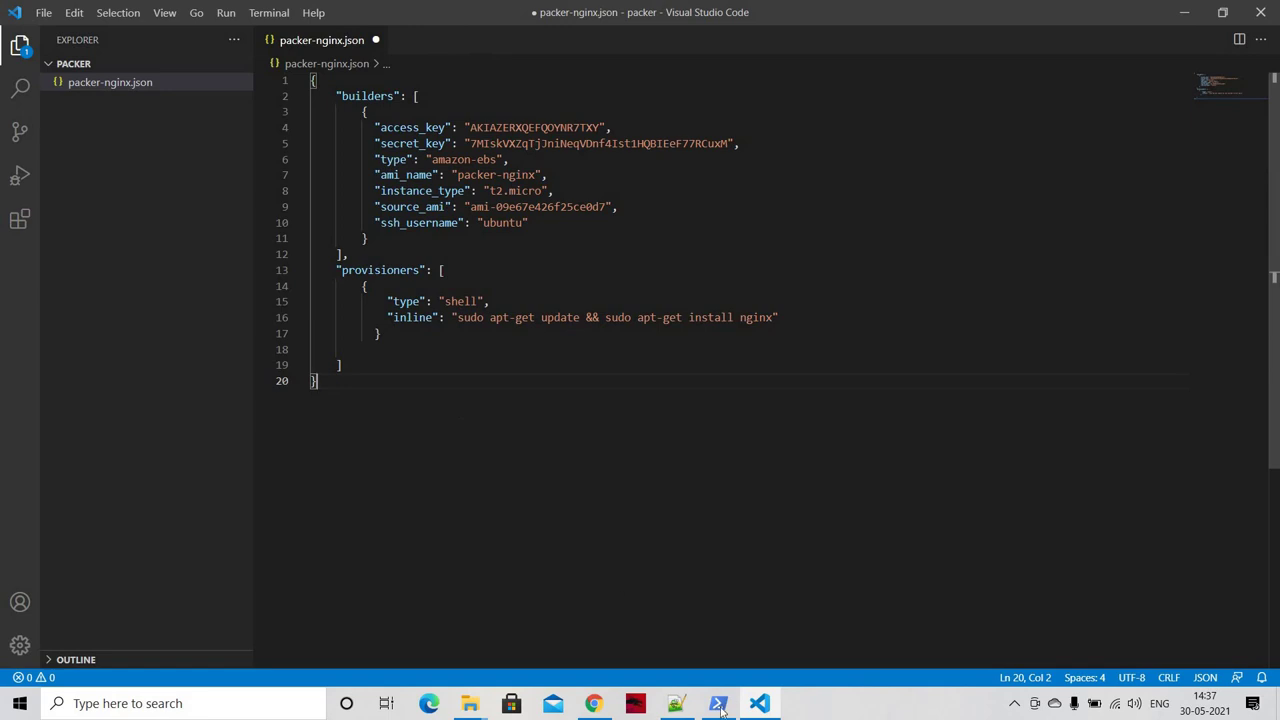
Step: Switch to Windows PowerShell, list the packer folder's contents with ls, and clear the screen
key(alt+Tab)
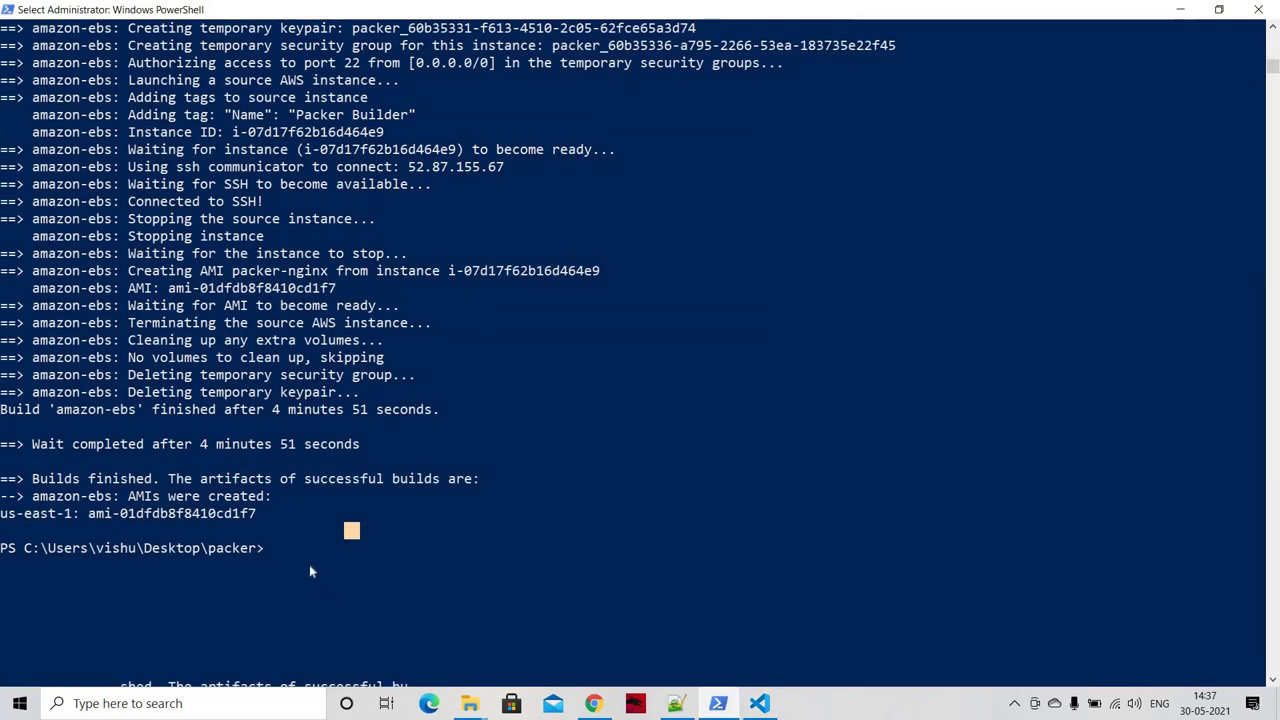
text(ls)
key(Return)
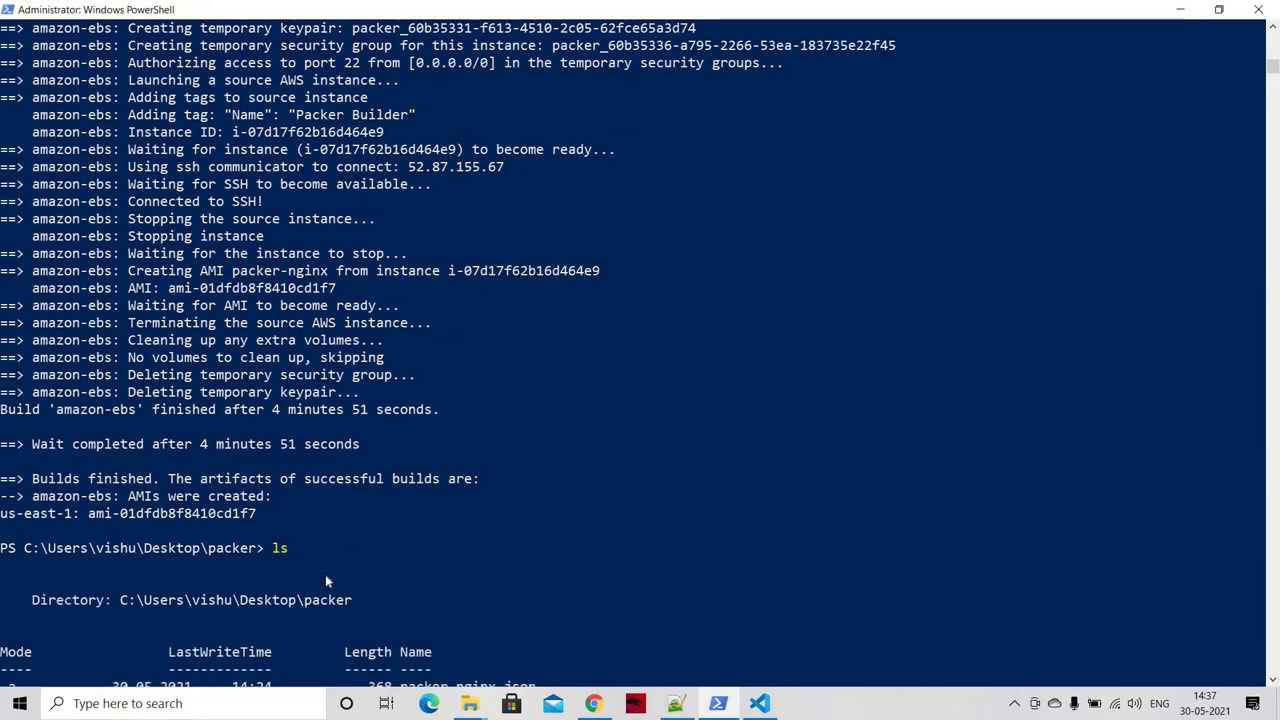
key(ctrl+l)
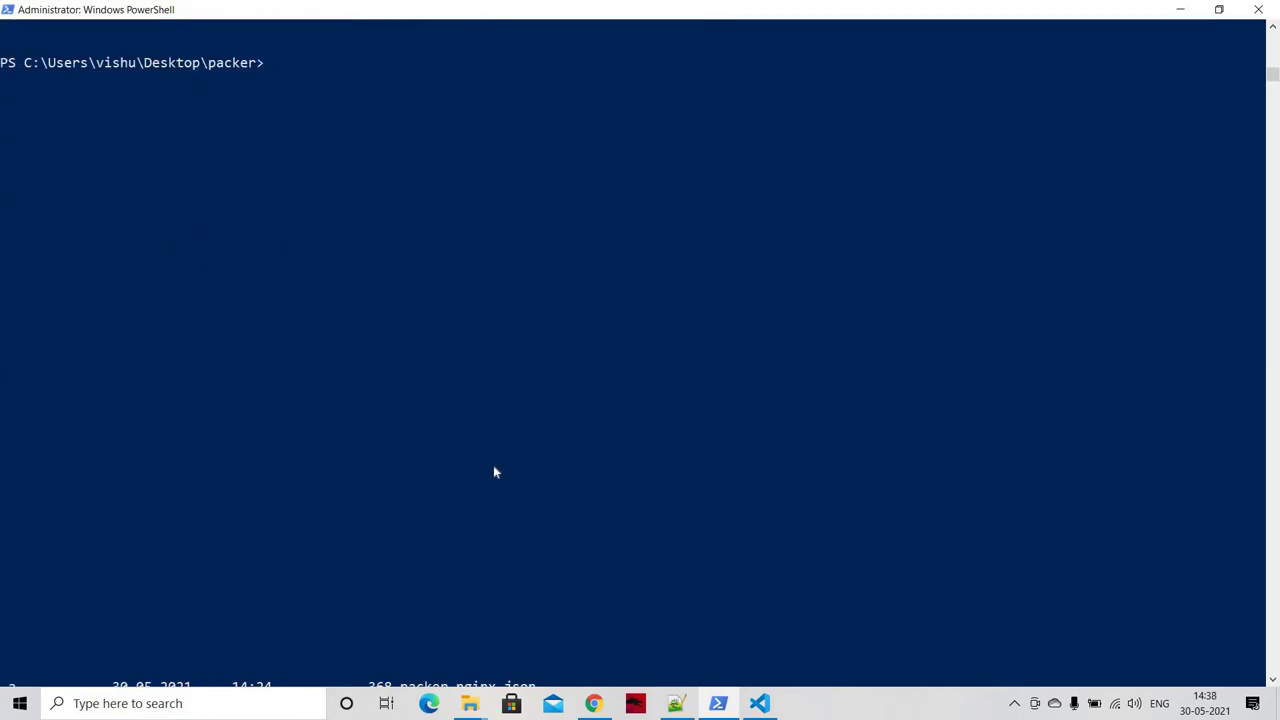
Step: Run packer --help to show the available Packer commands
text(packewr)
key(BackSpace)
key(BackSpace)
text(r --help)
key(Return)
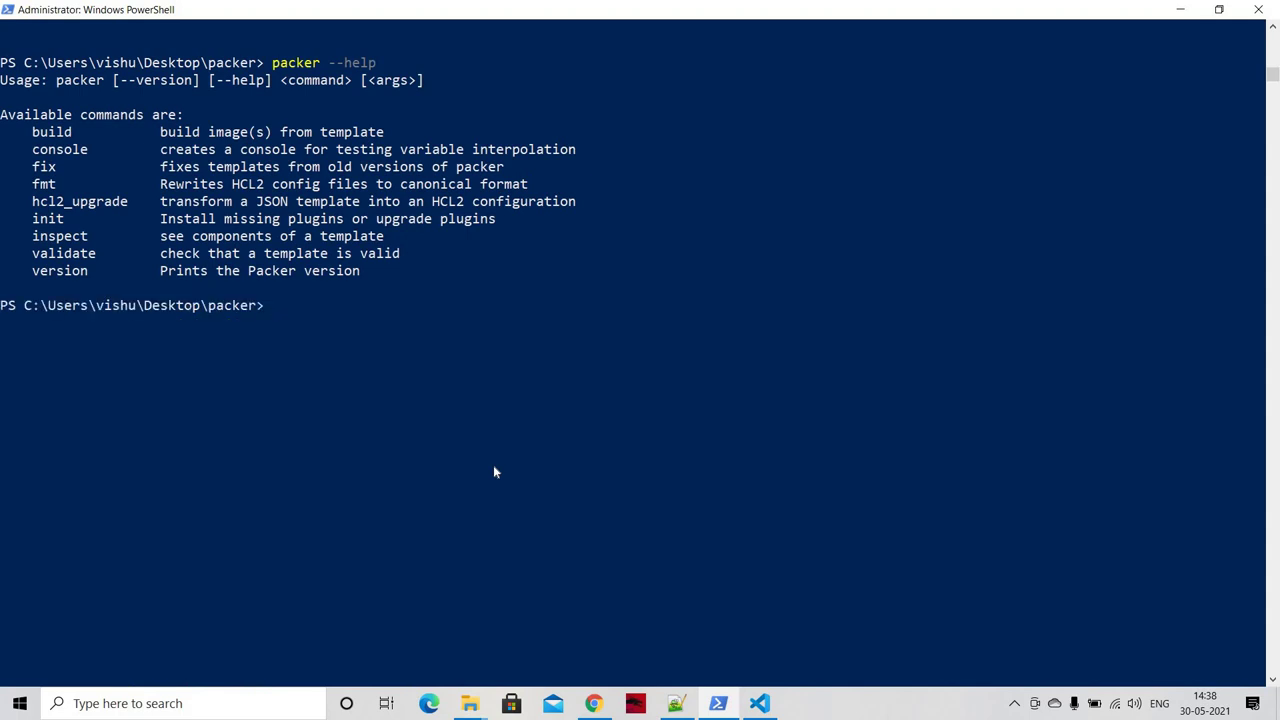
Step: Save packer-nginx.json in Visual Studio Code and run packer validate without a template in Windows PowerShell
text(packer validate)
click(760, 703)
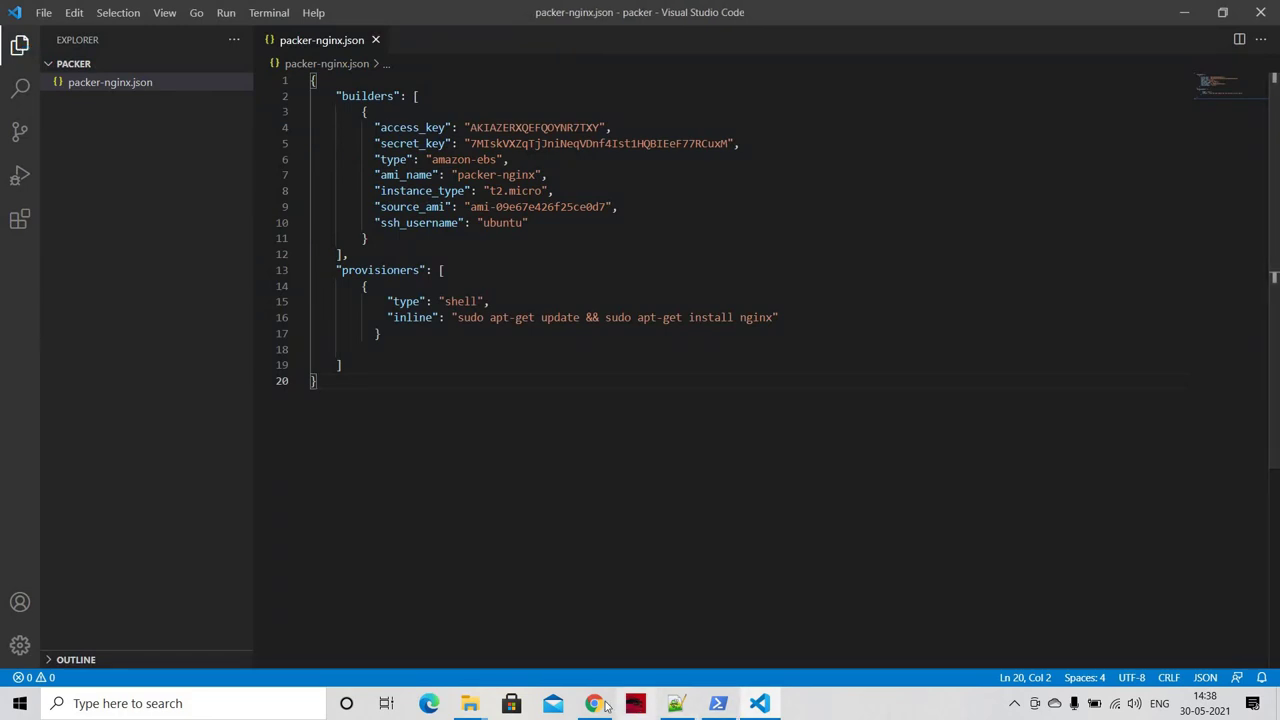
click(718, 703)
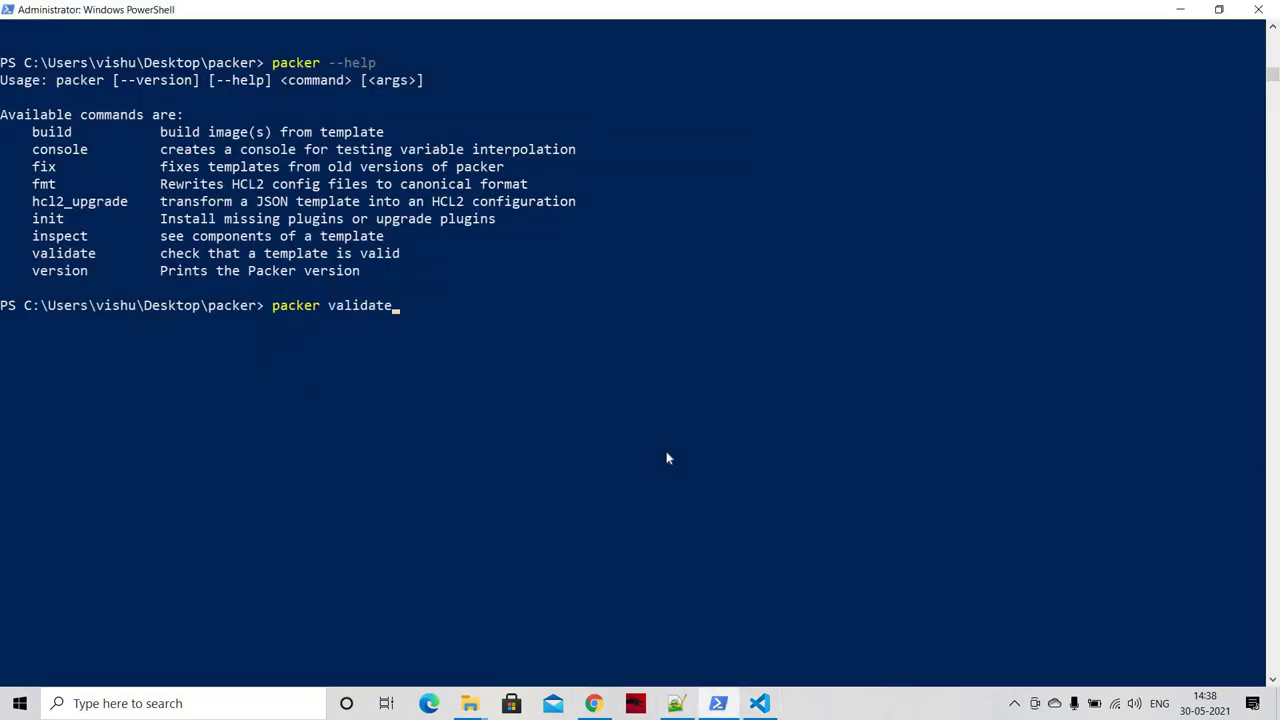
key(Return)
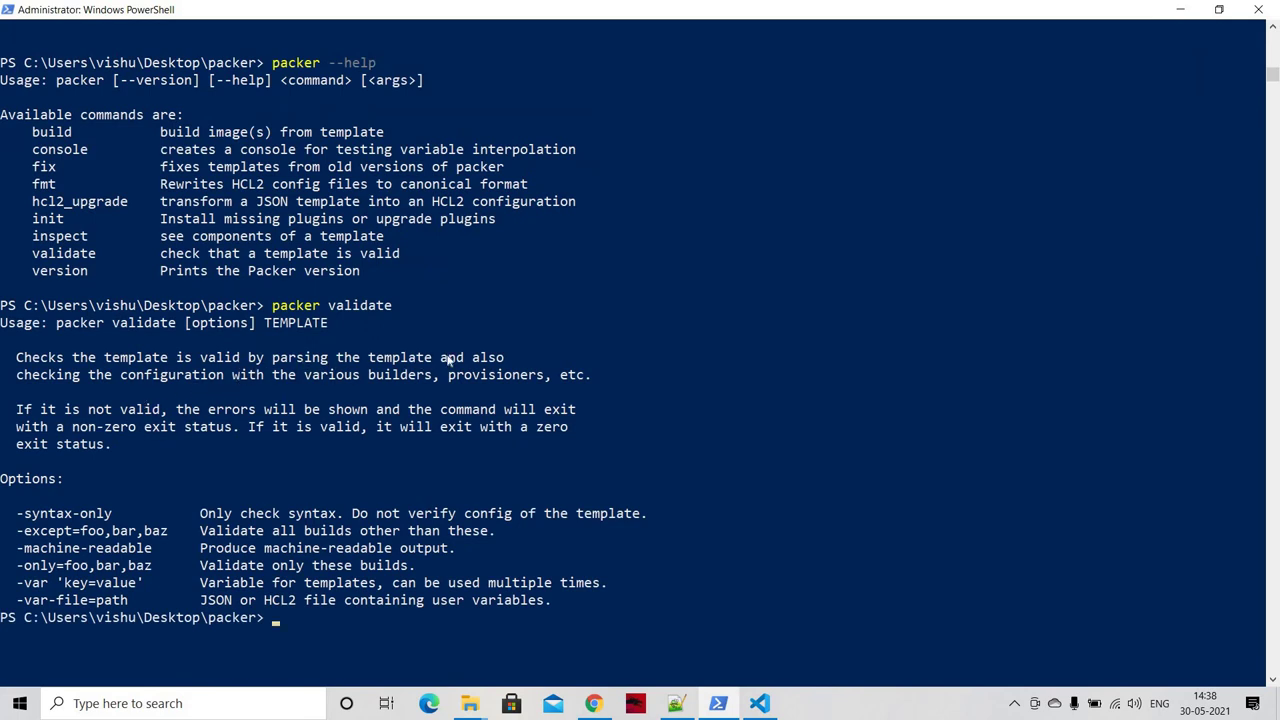
Step: Validate the template by running packer validate .\packer-nginx.json
key(Up)
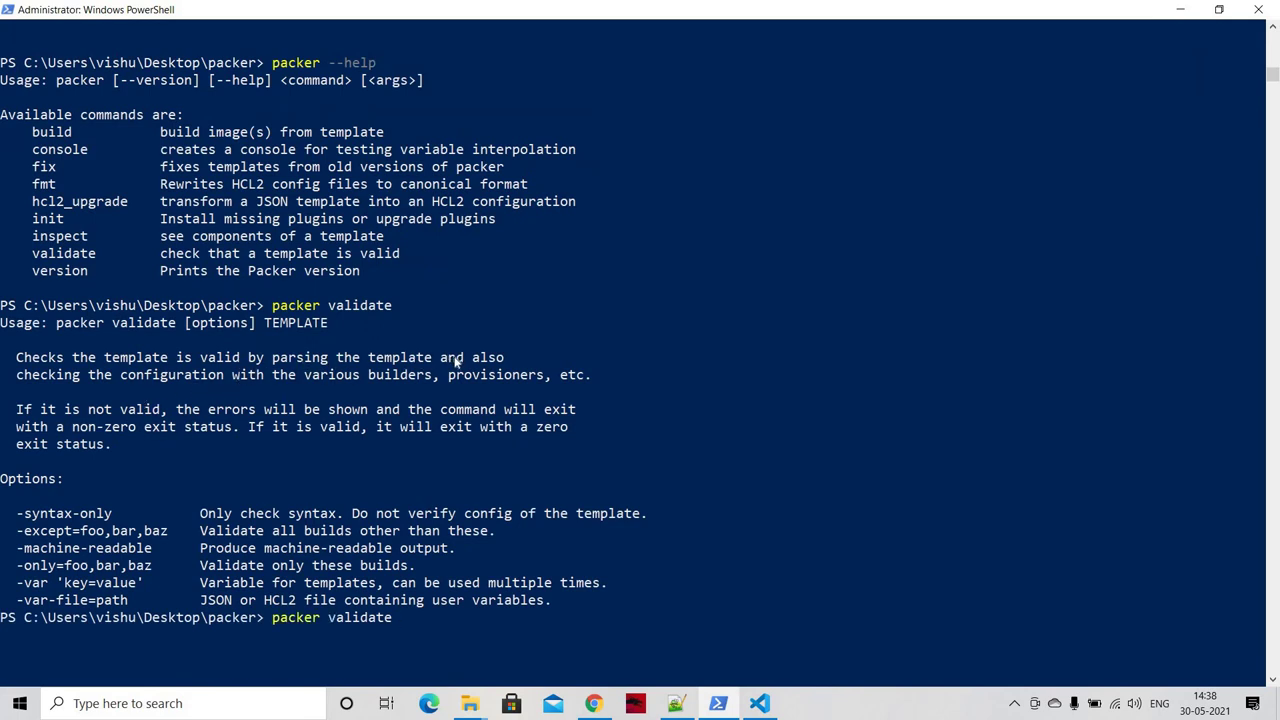
text(.\packer-nginx.json)
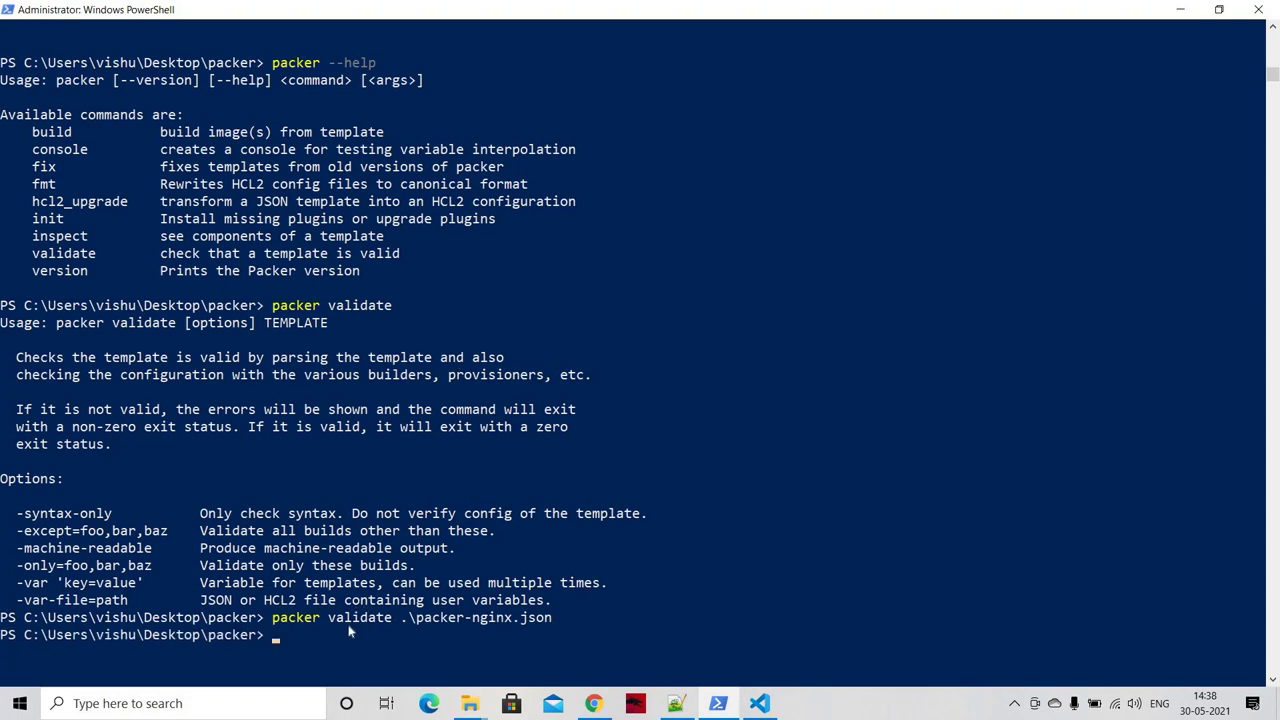
scroll(280, 630, down, 11)
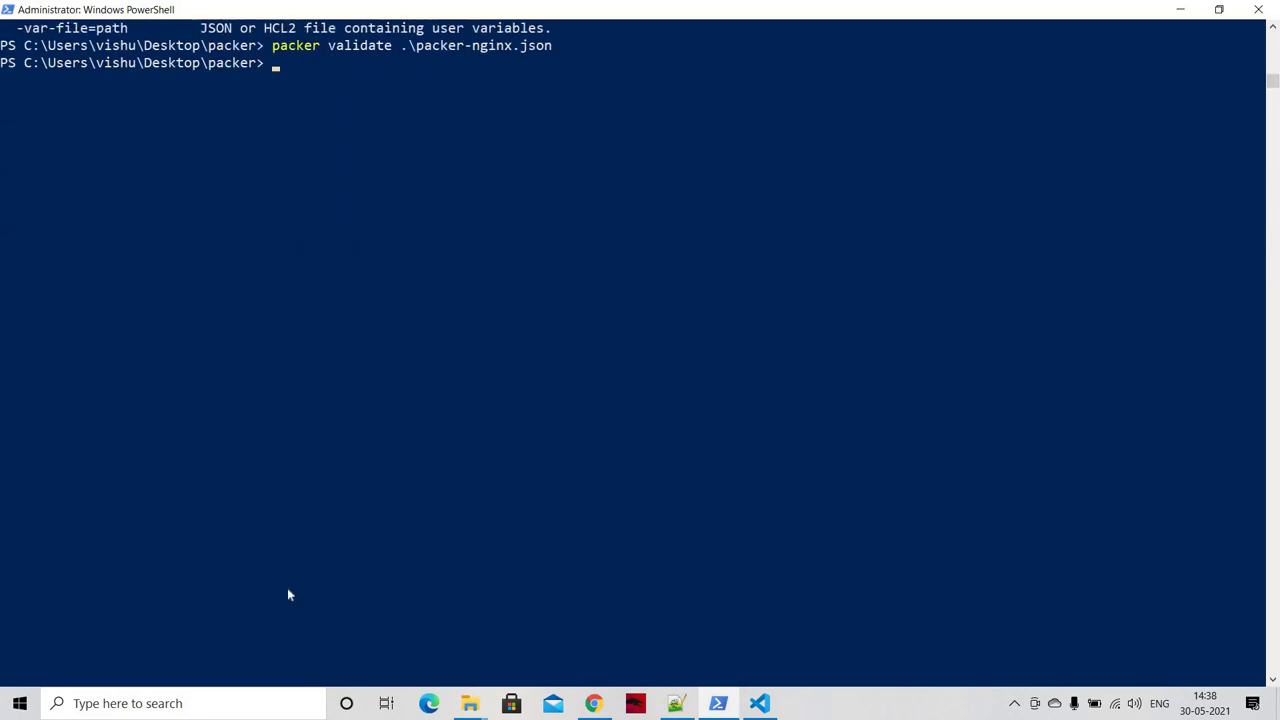
Step: Show the Packer command help again and highlight the inspect command in it
text(packer --help)
key(Return)
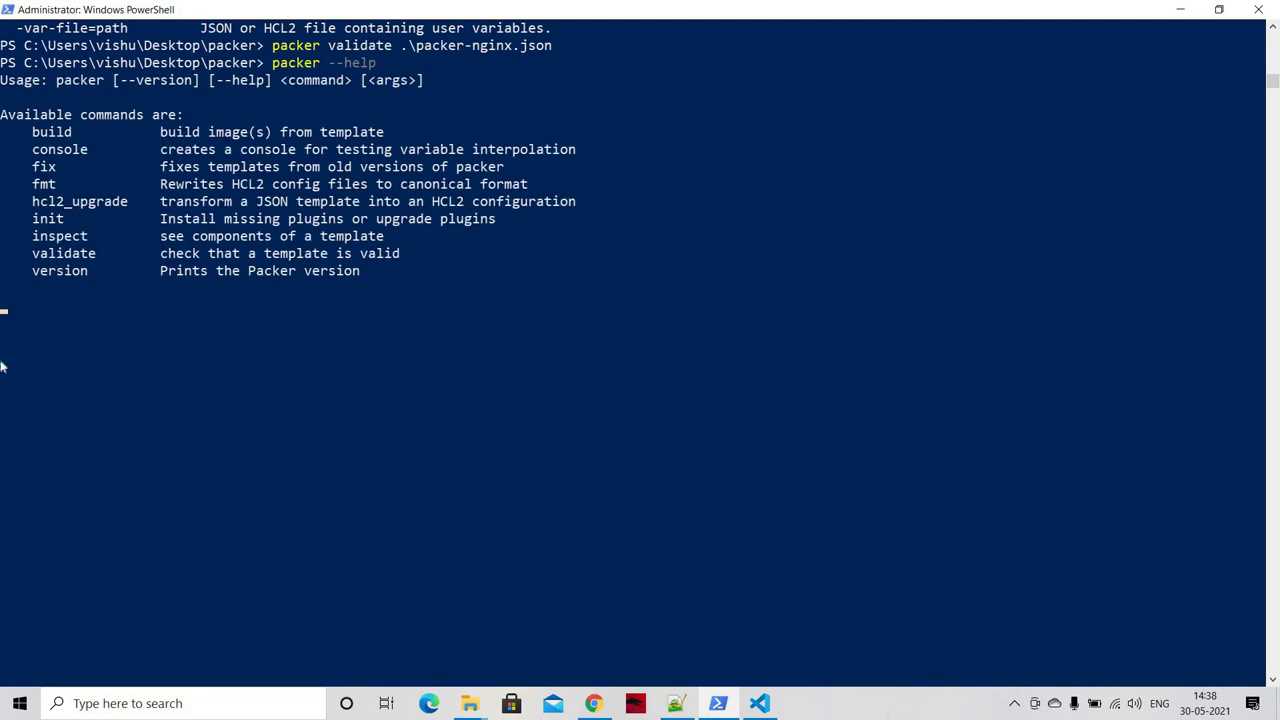
drag(32, 240, 96, 246)
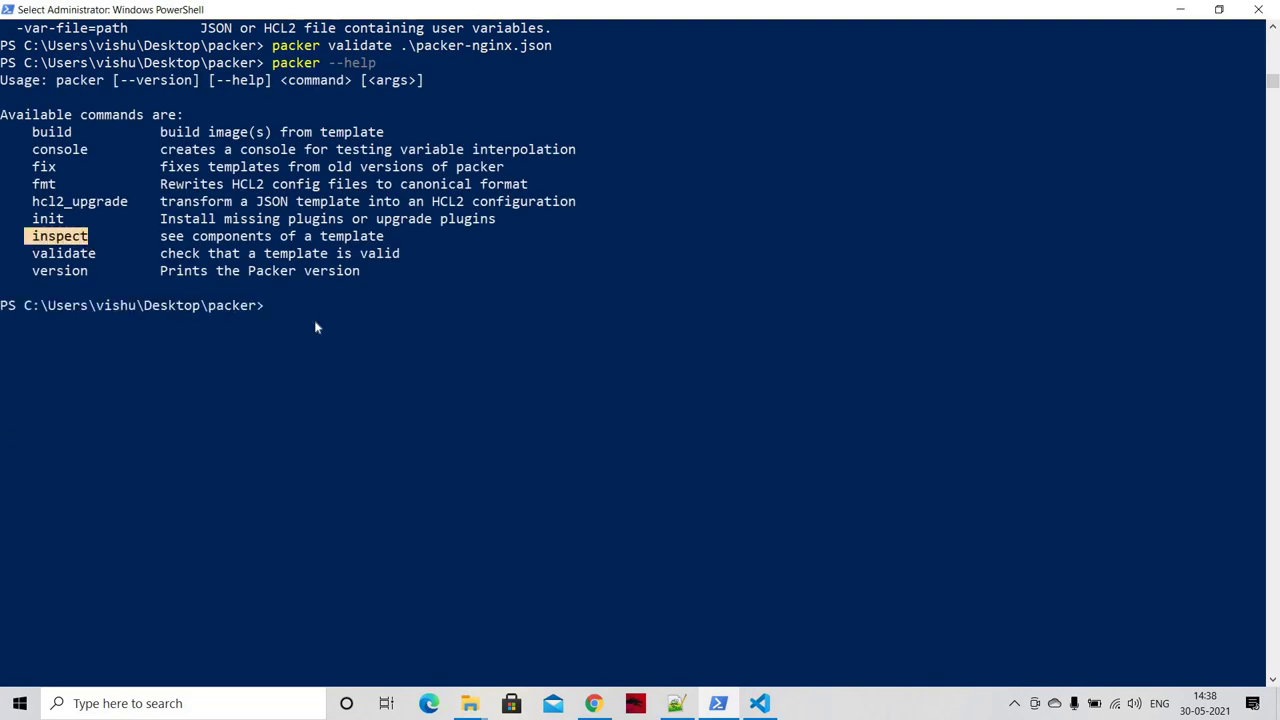
Step: Inspect the template's components by running packer inspect .\packer-nginx.json
text(pa)
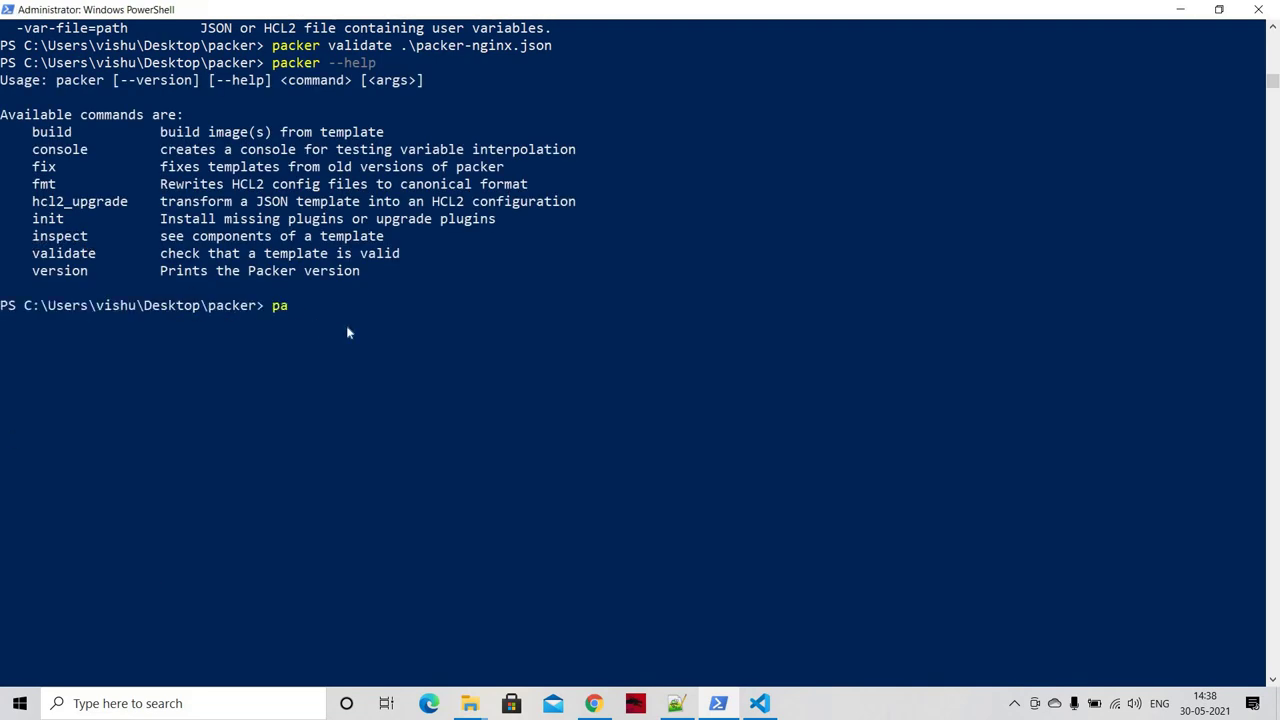
text(cker inspect .)
key(Tab)
key(Return)
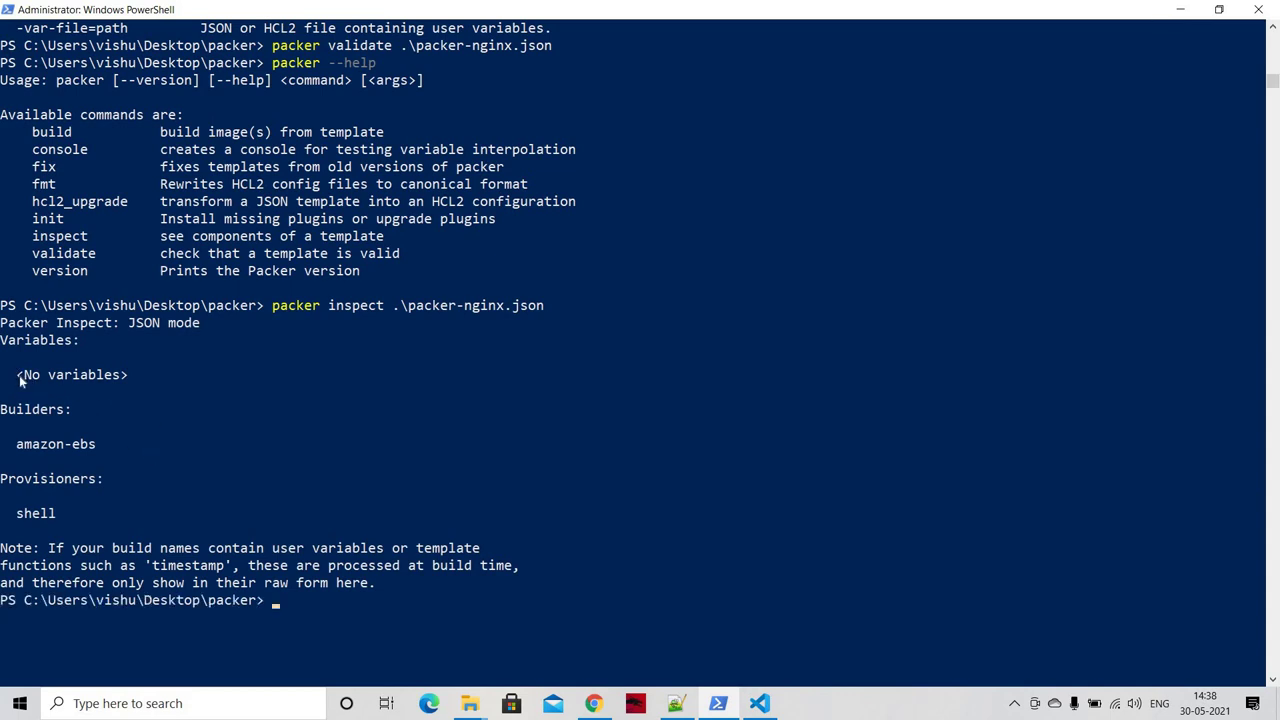
Step: Examine the variables, builders and provisioners in the inspect output, and the inspect, validate and build commands above it
drag(19, 378, 120, 385)
click(124, 378)
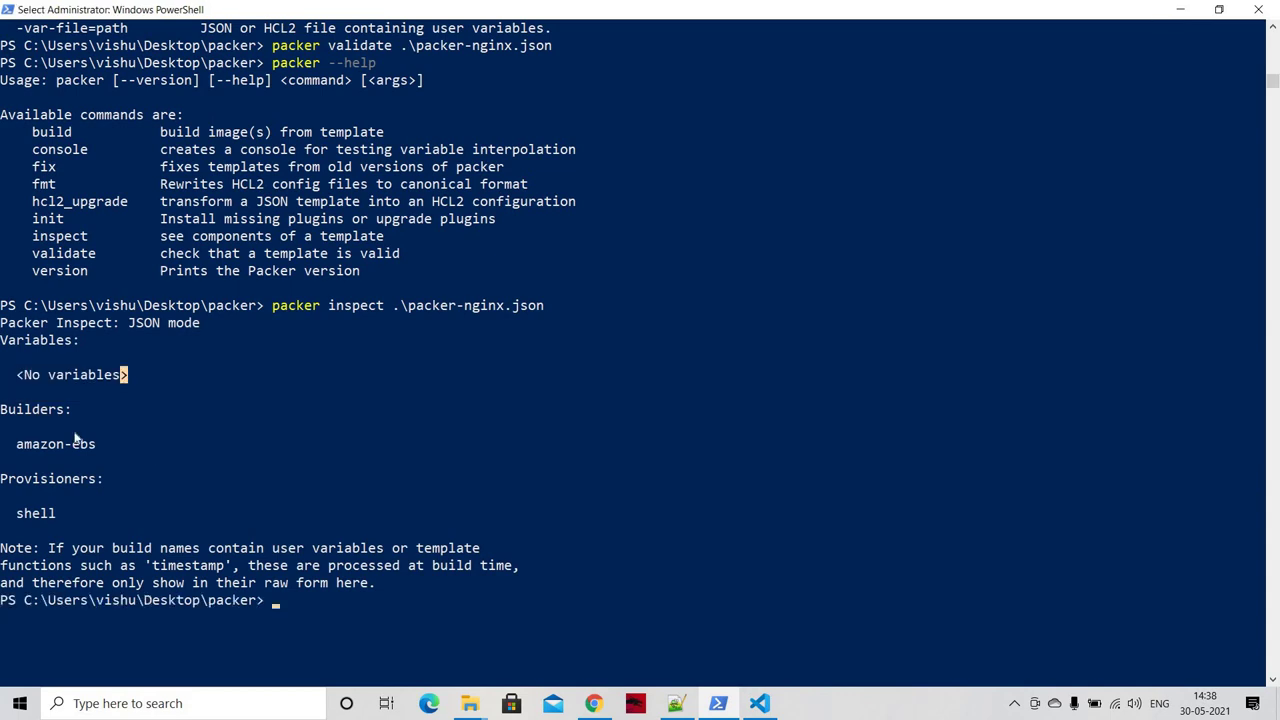
double_click(87, 446)
key(Right)
drag(2, 482, 108, 482)
click(140, 496)
double_click(44, 516)
click(174, 514)
click(383, 306)
key(ctrl+shift+Left)
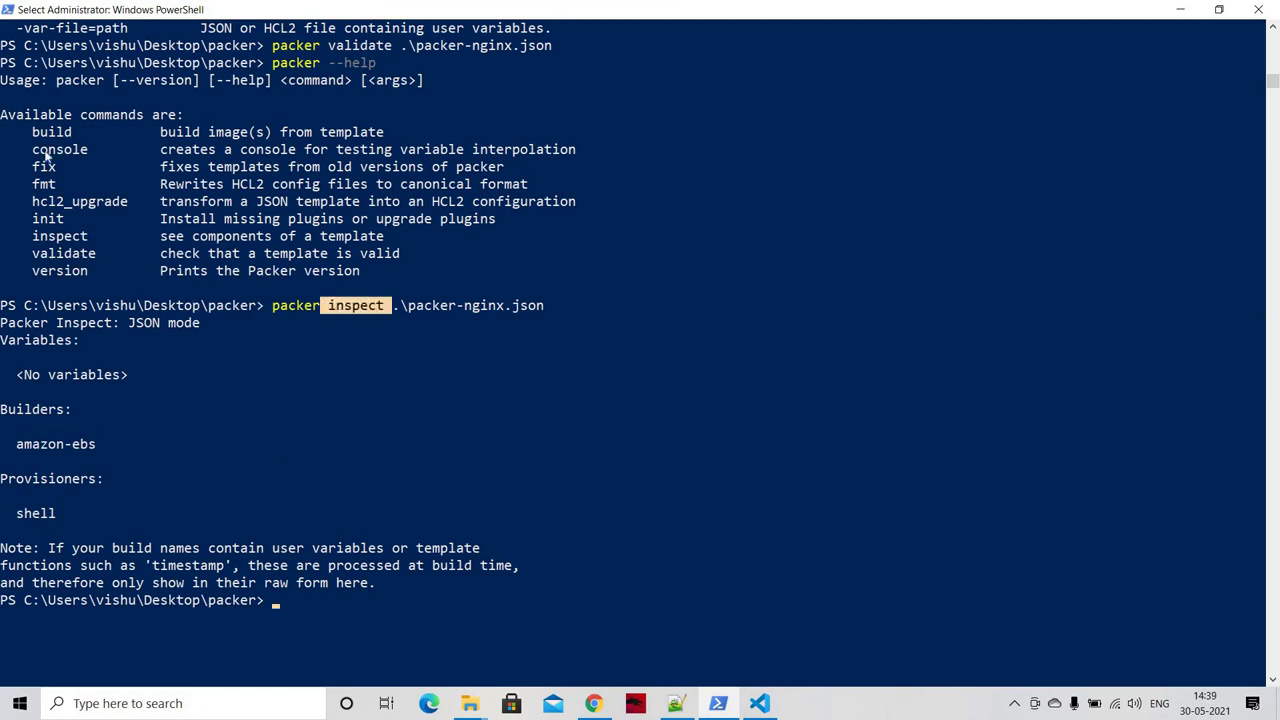
drag(88, 253, 50, 253)
drag(28, 132, 66, 132)
click(386, 322)
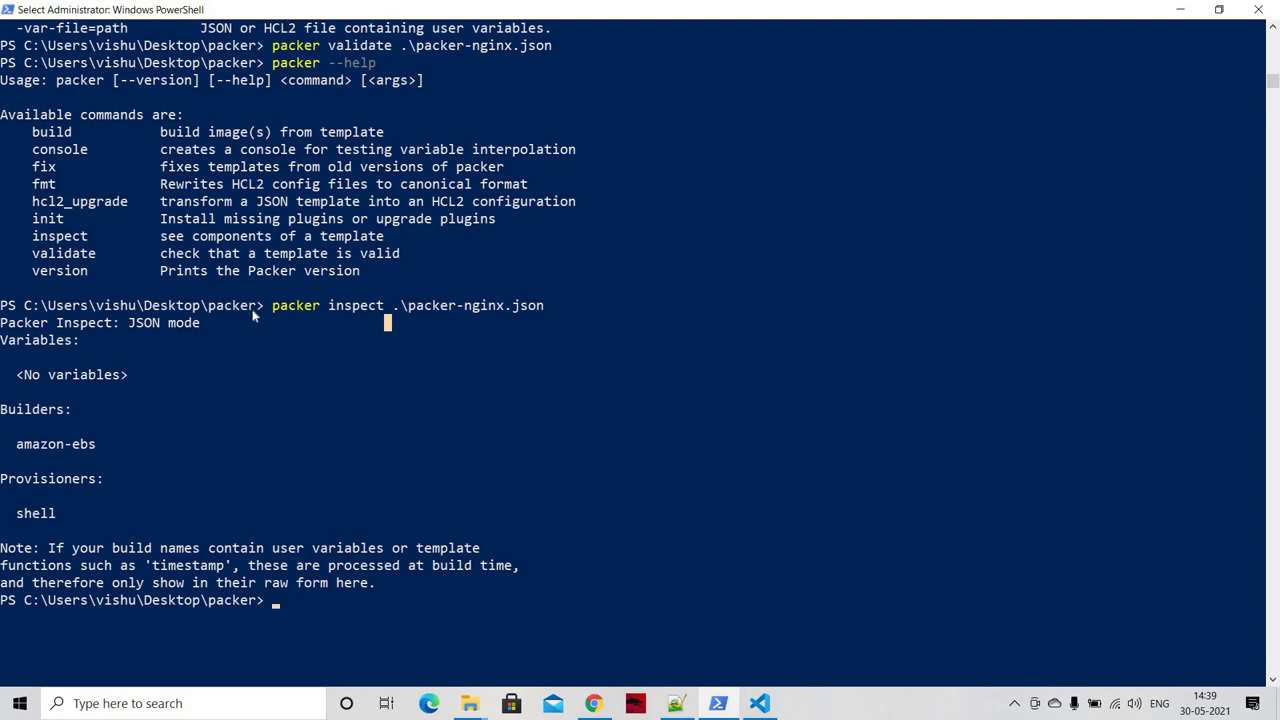
Step: Clear the terminal, try to build the AMI with packer build .\packer-nginx.json, and examine the build output
scroll(289, 520, down, 8)
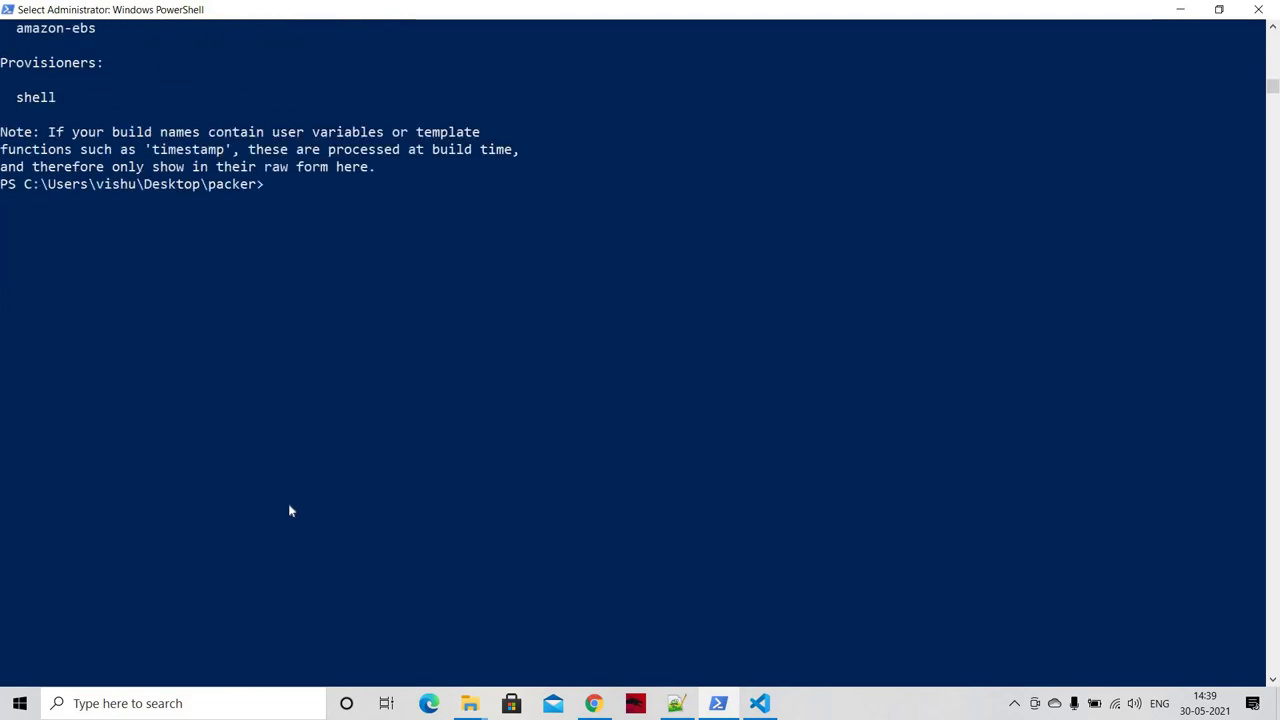
scroll(289, 511, down, 2)
key(ctrl+l)
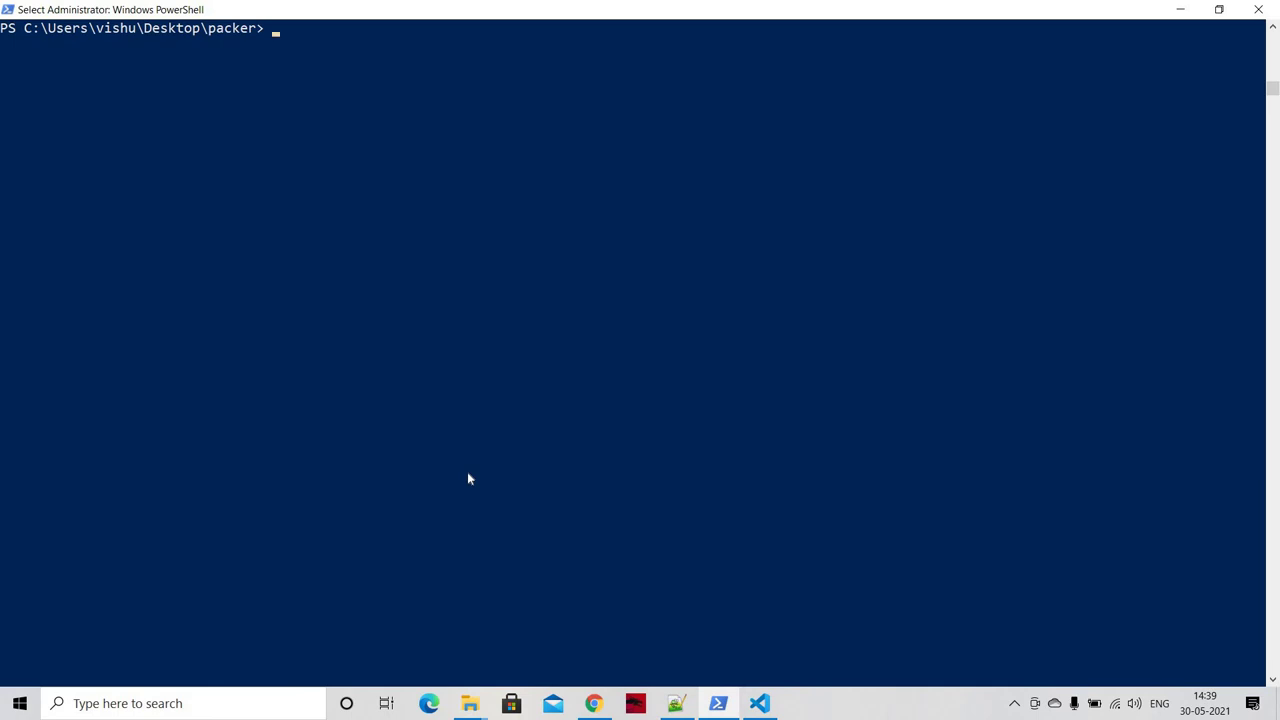
text(packer)
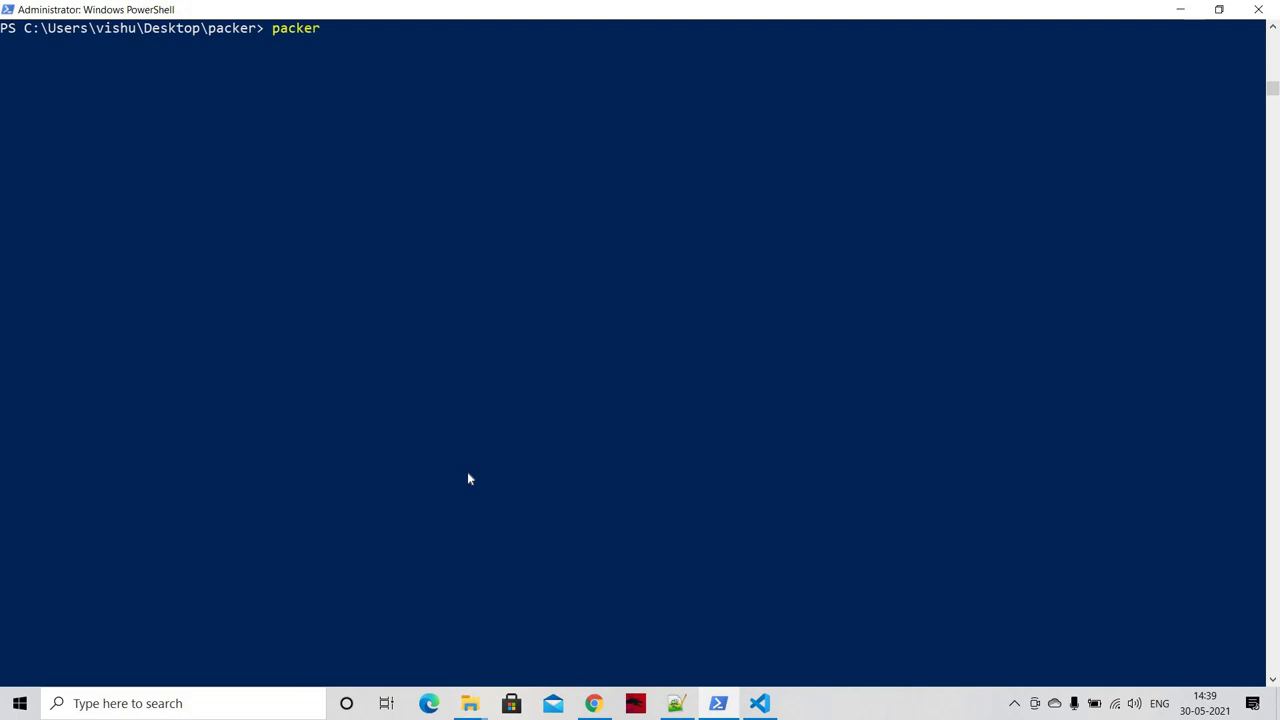
text( build .\packer-nginx.json)
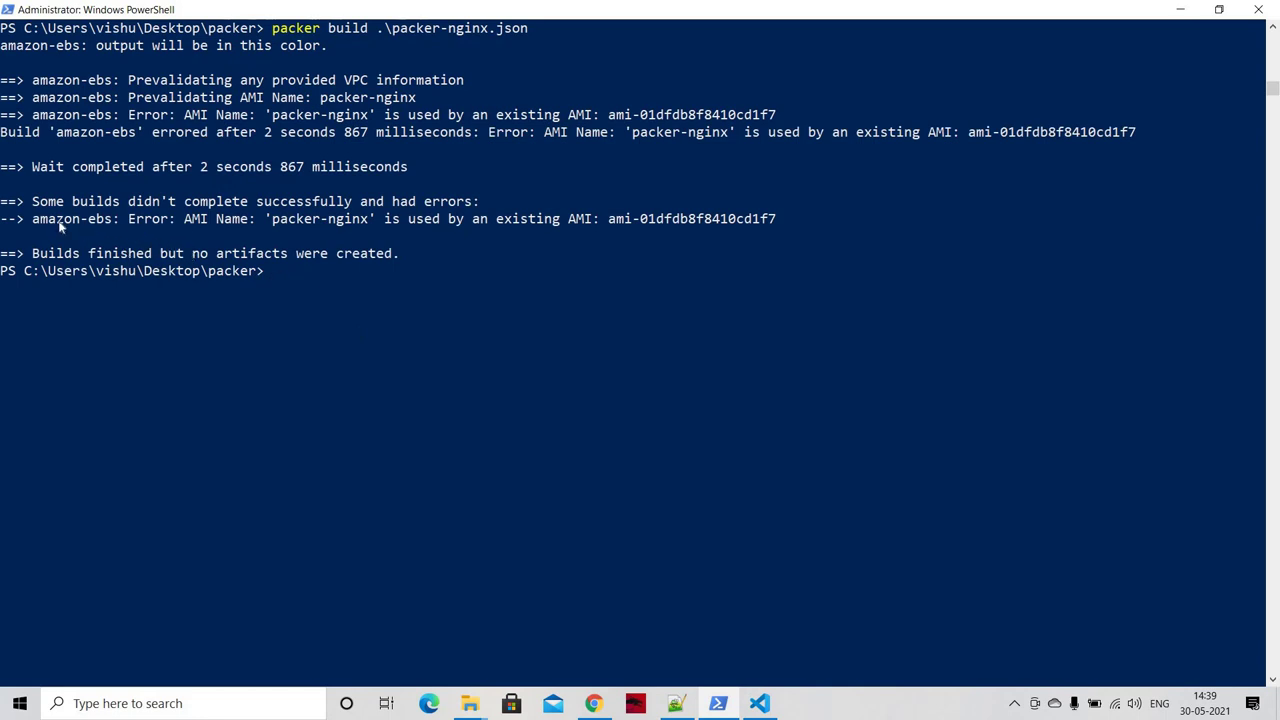
drag(34, 222, 117, 225)
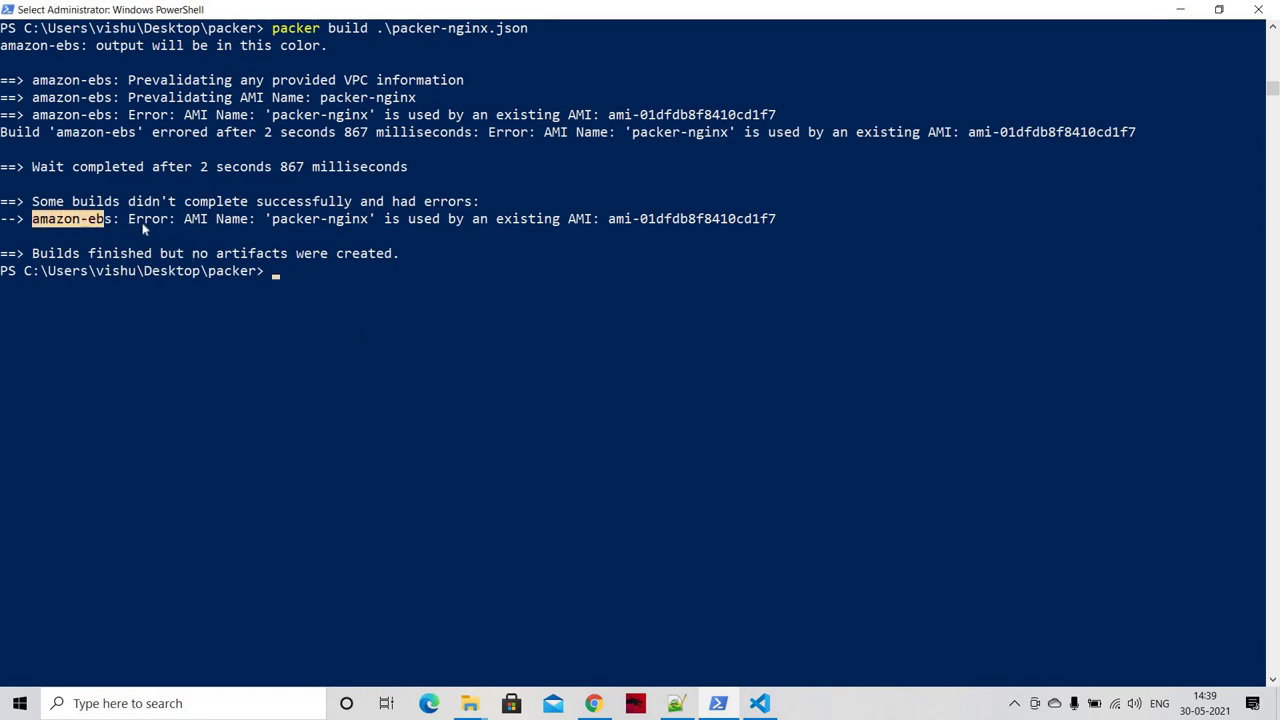
Step: Highlight the AMI name error in the build output and the matching ami_name value in packer-nginx.json in Visual Studio Code
click(142, 228)
drag(194, 222, 250, 222)
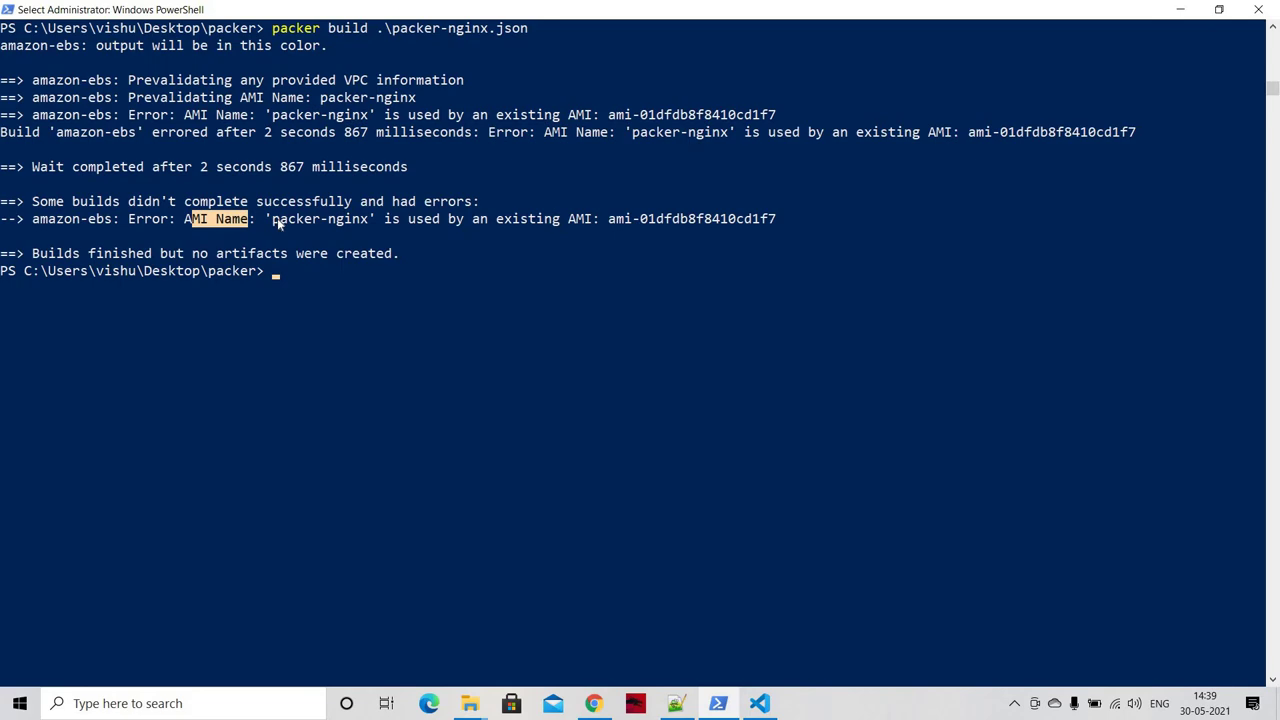
double_click(366, 223)
key(ctrl+c)
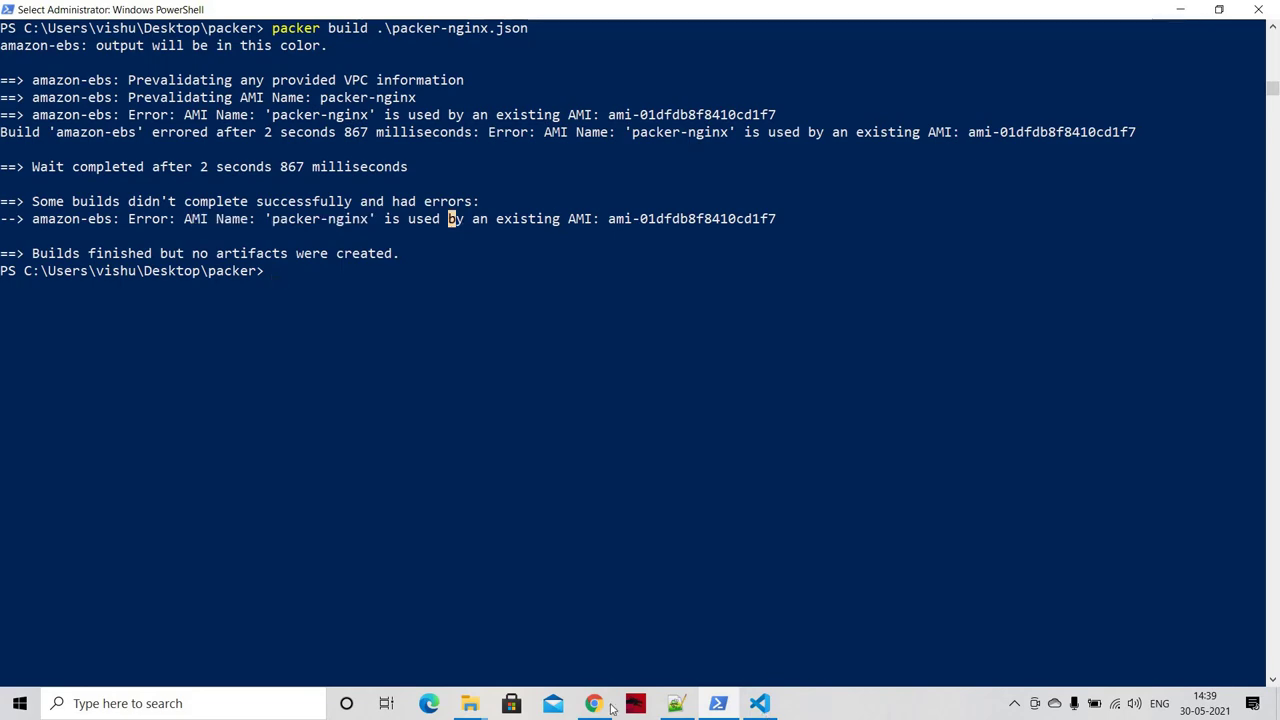
click(759, 703)
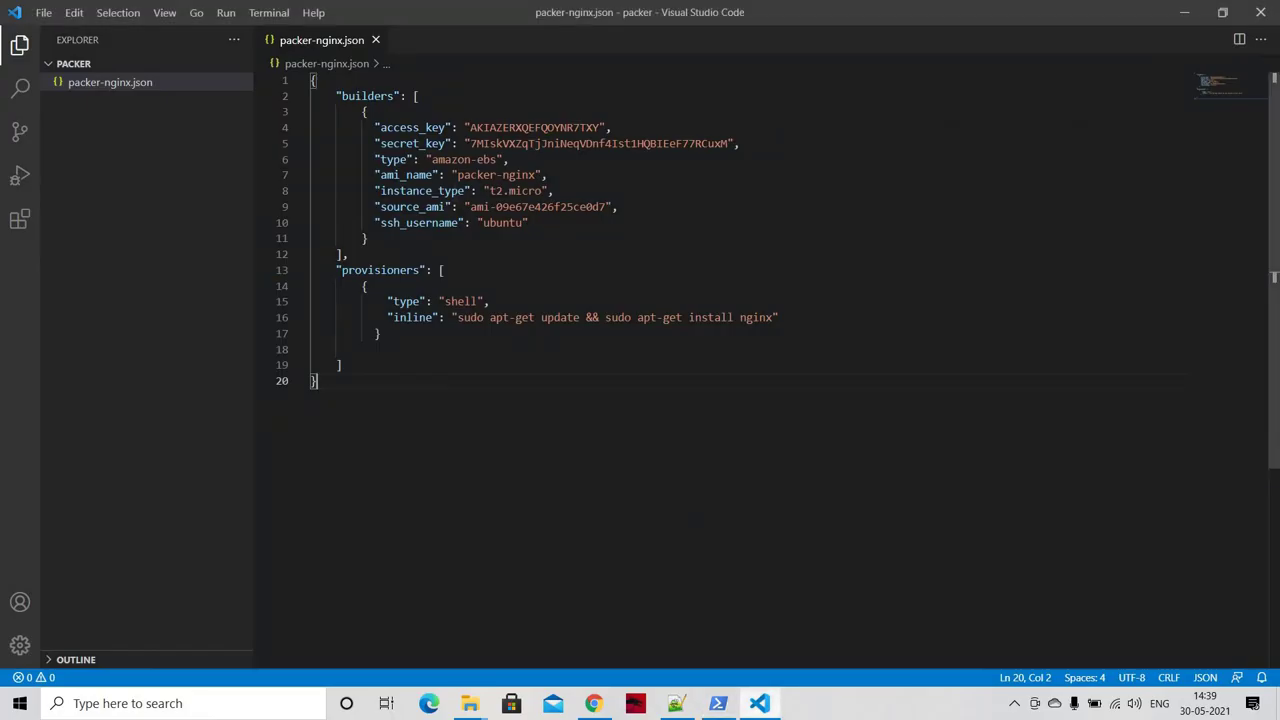
drag(457, 175, 535, 175)
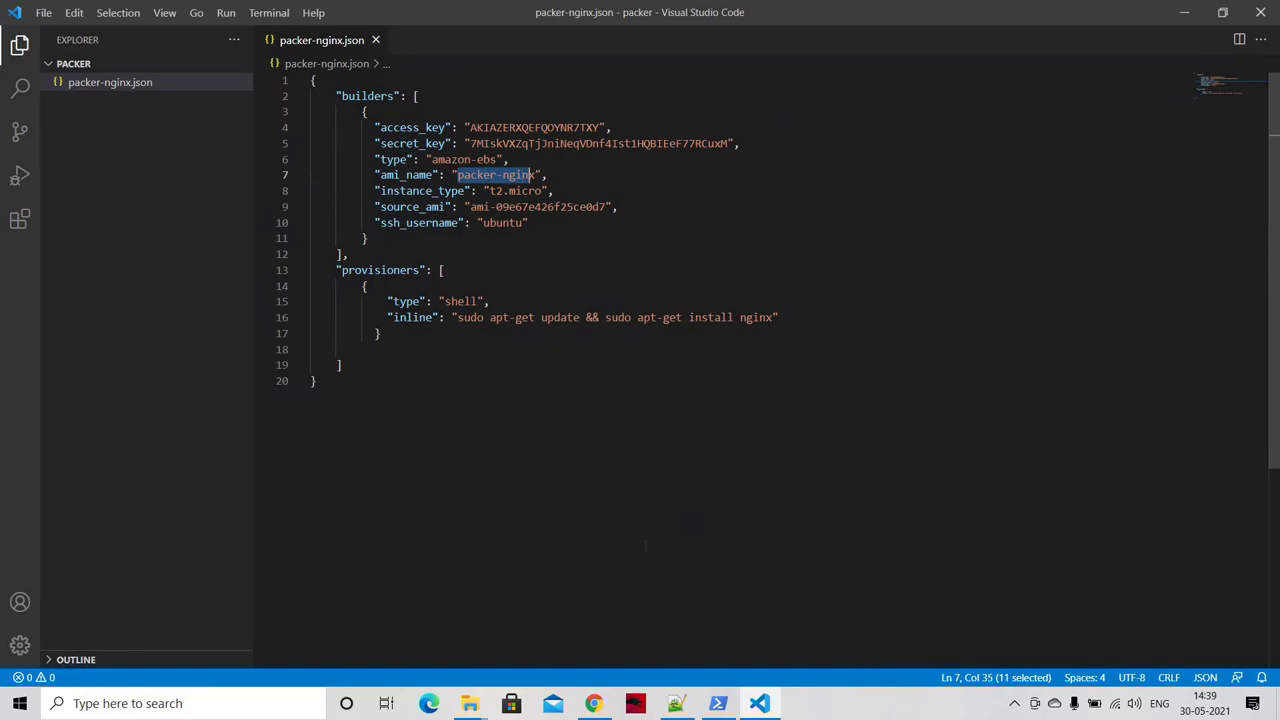
Step: Check the existing packer-nginx image in the EC2 AMIs list in Chrome, open its launch wizard, and return to the list
click(597, 706)
click(362, 16)
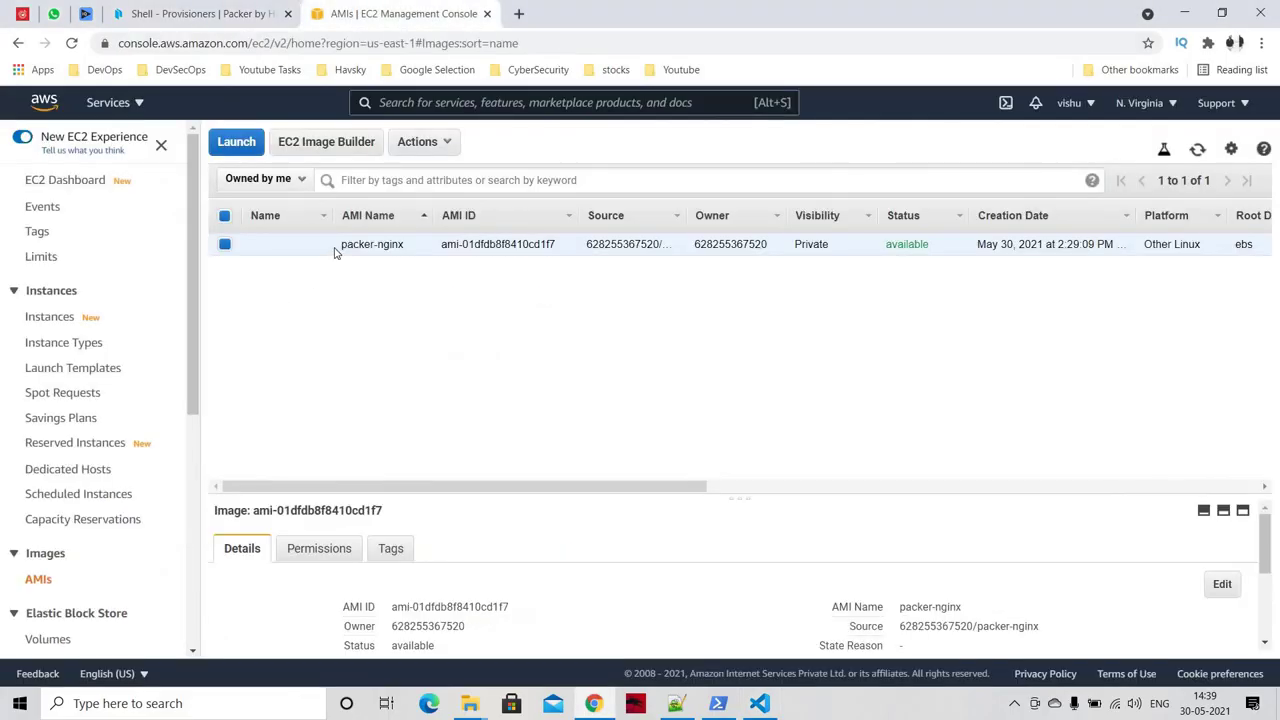
mouse_move(342, 245)
mouse_down()
mouse_move(390, 250)
mouse_move(338, 248)
mouse_up()
click(417, 249)
click(354, 365)
click(243, 143)
click(18, 43)
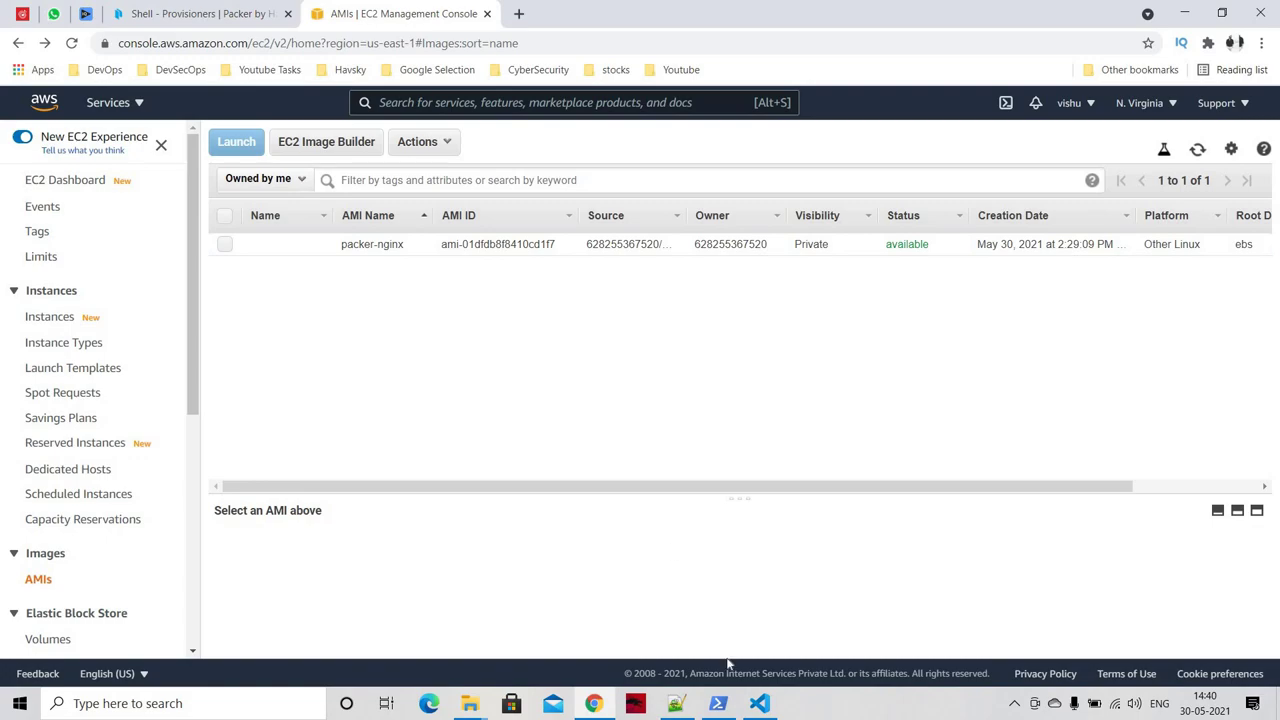
key(alt+Tab)
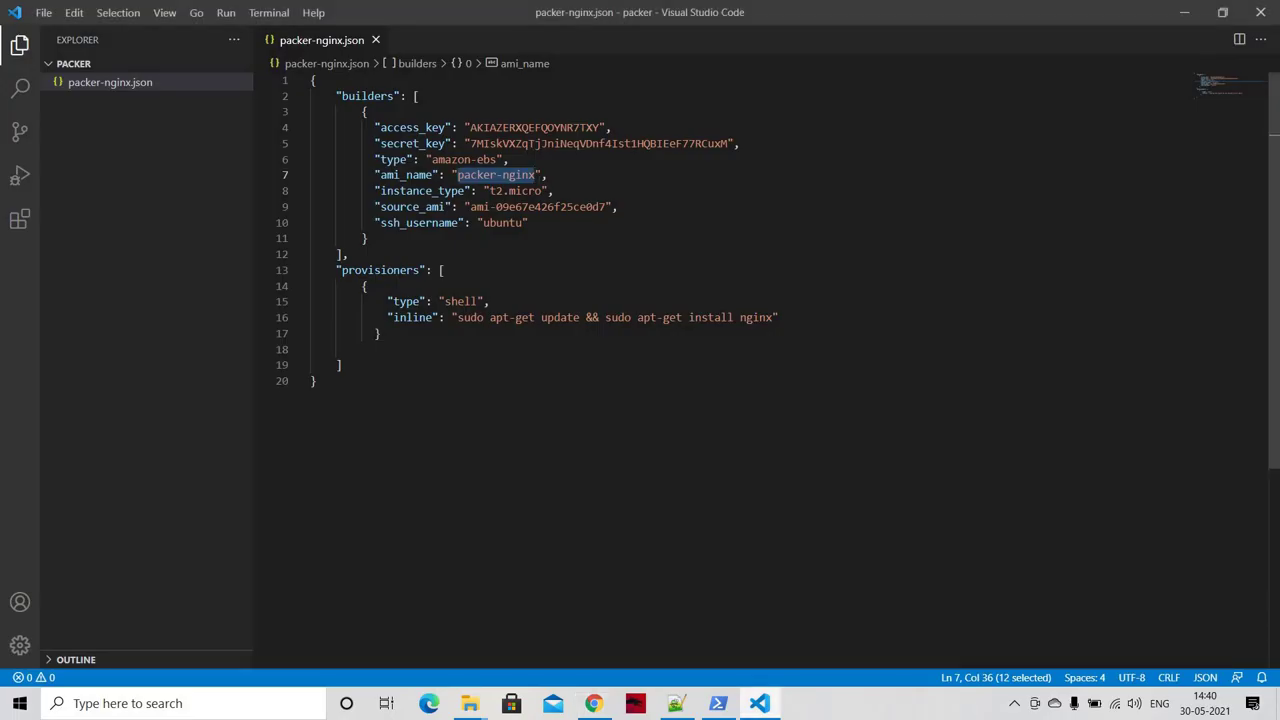
key(Right)
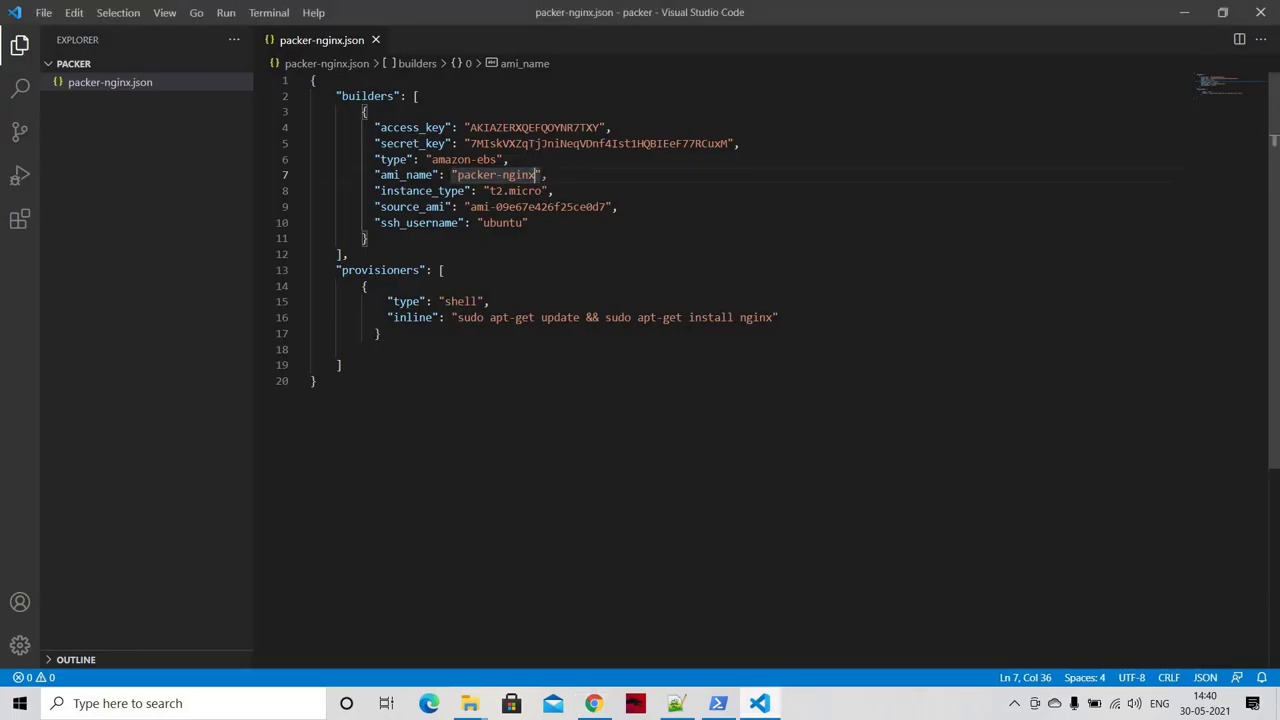
text({{times)
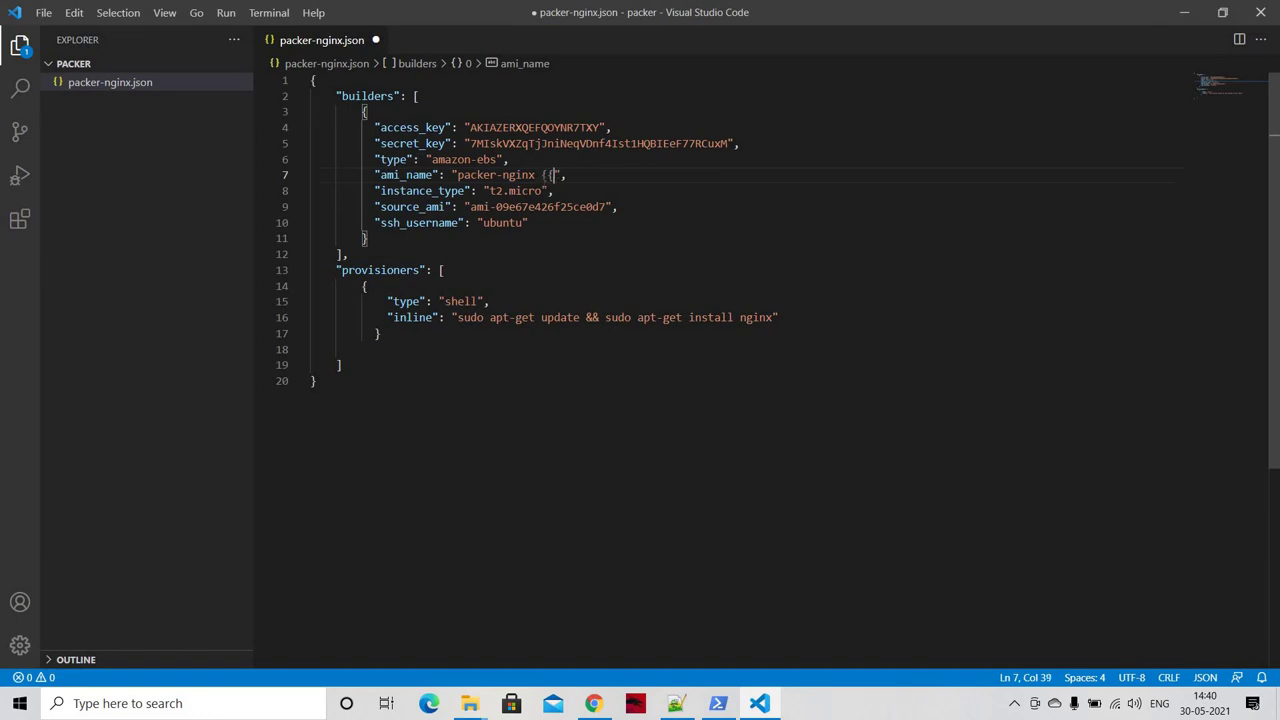
text(tamp}})
key(BackSpace)
key(BackSpace)
key(BackSpace)
key(BackSpace)
key(BackSpace)
key(BackSpace)
key(BackSpace)
key(BackSpace)
key(BackSpace)
key(BackSpace)
key(BackSpace)
key(BackSpace)
key(BackSpace)
key(BackSpace)
Step: Deregister the existing packer-nginx AMI in the EC2 console in Chrome
click(594, 703)
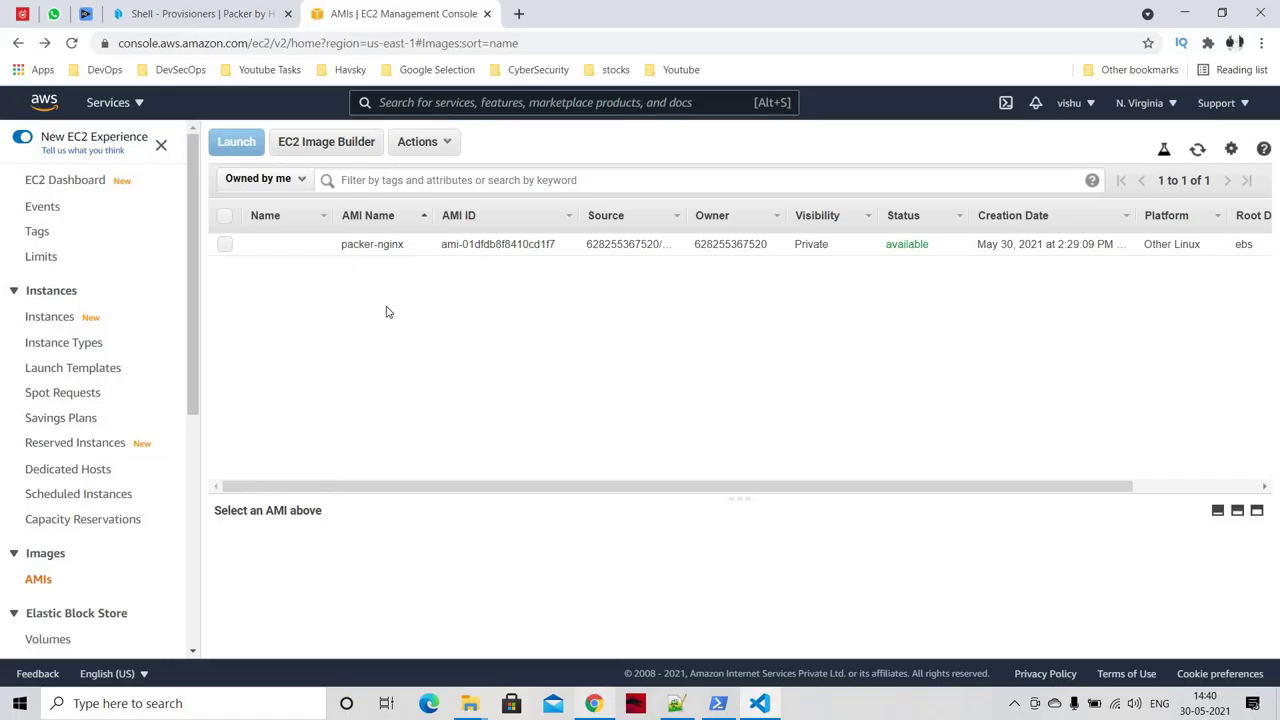
click(224, 245)
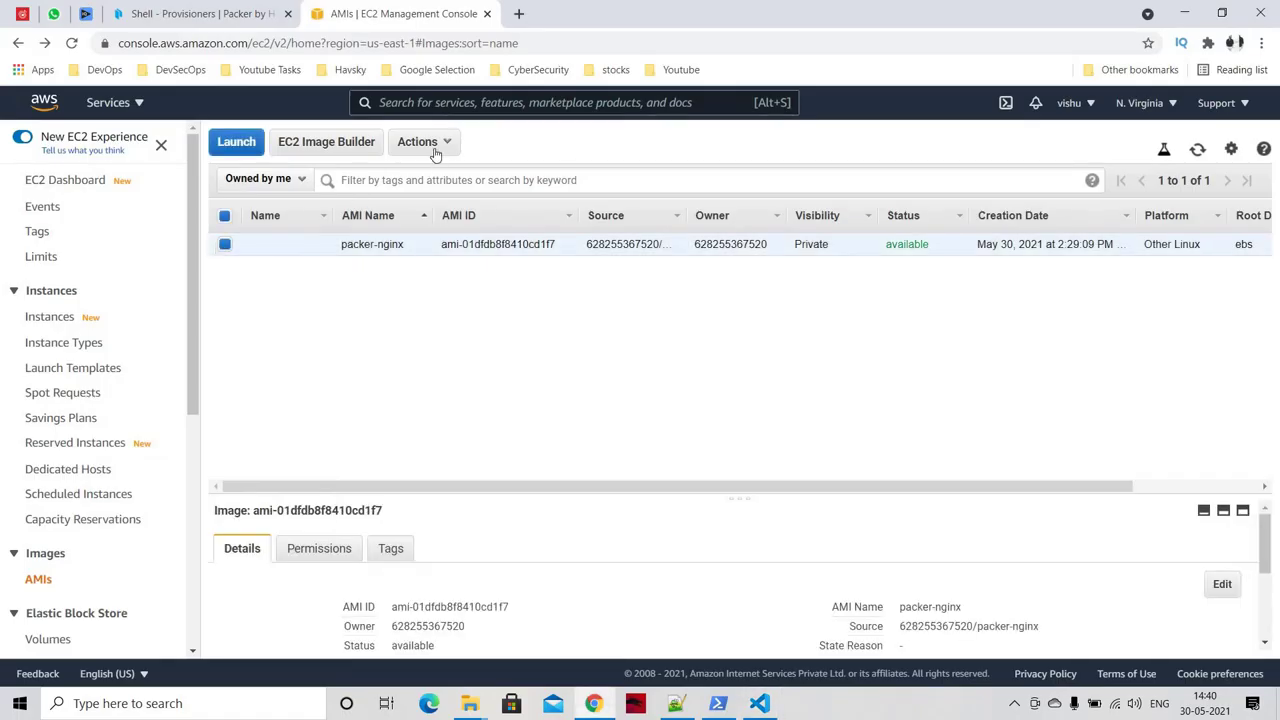
click(417, 141)
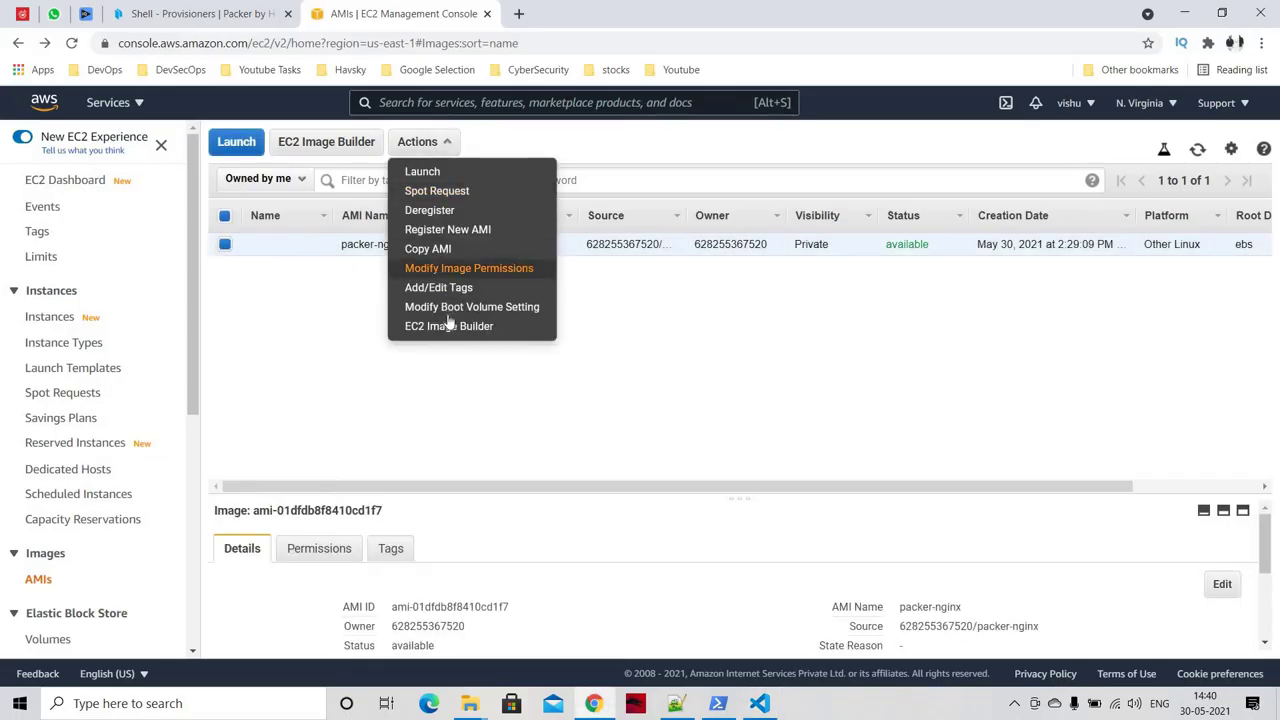
click(420, 211)
click(815, 446)
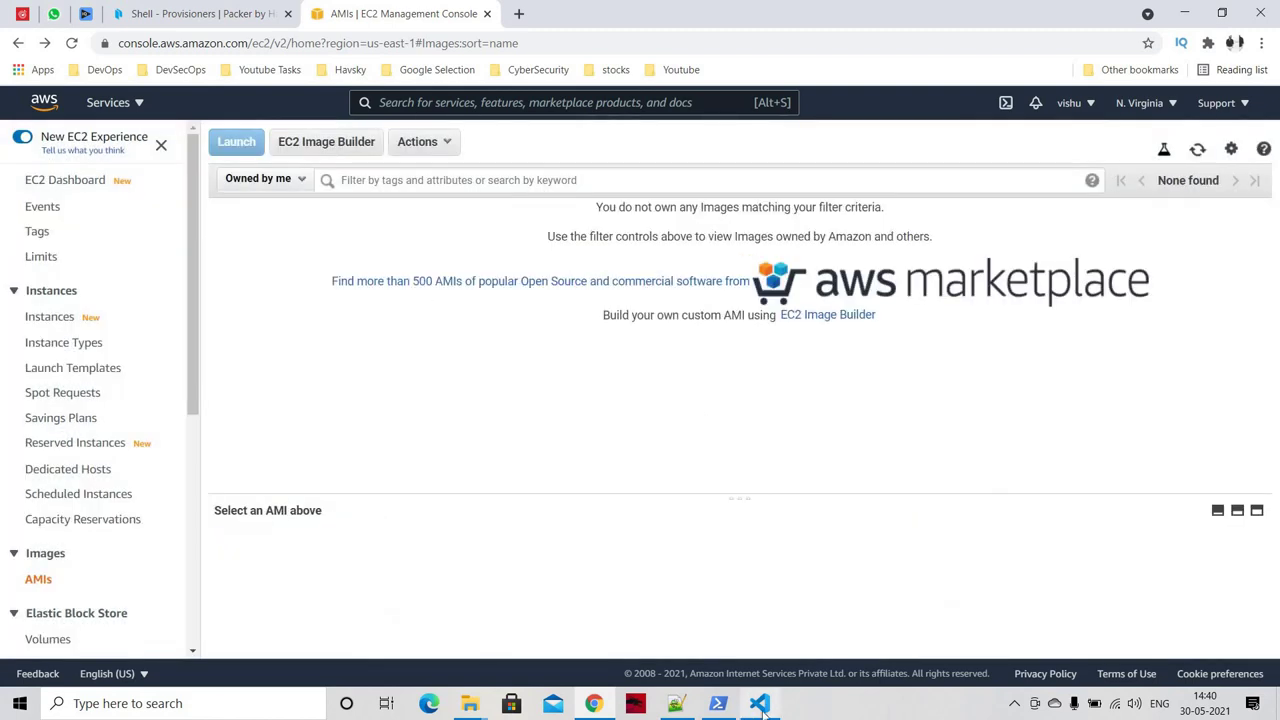
Step: Switch to PowerShell, clear the terminal, and rerun packer build .\packer-nginx.json
click(718, 703)
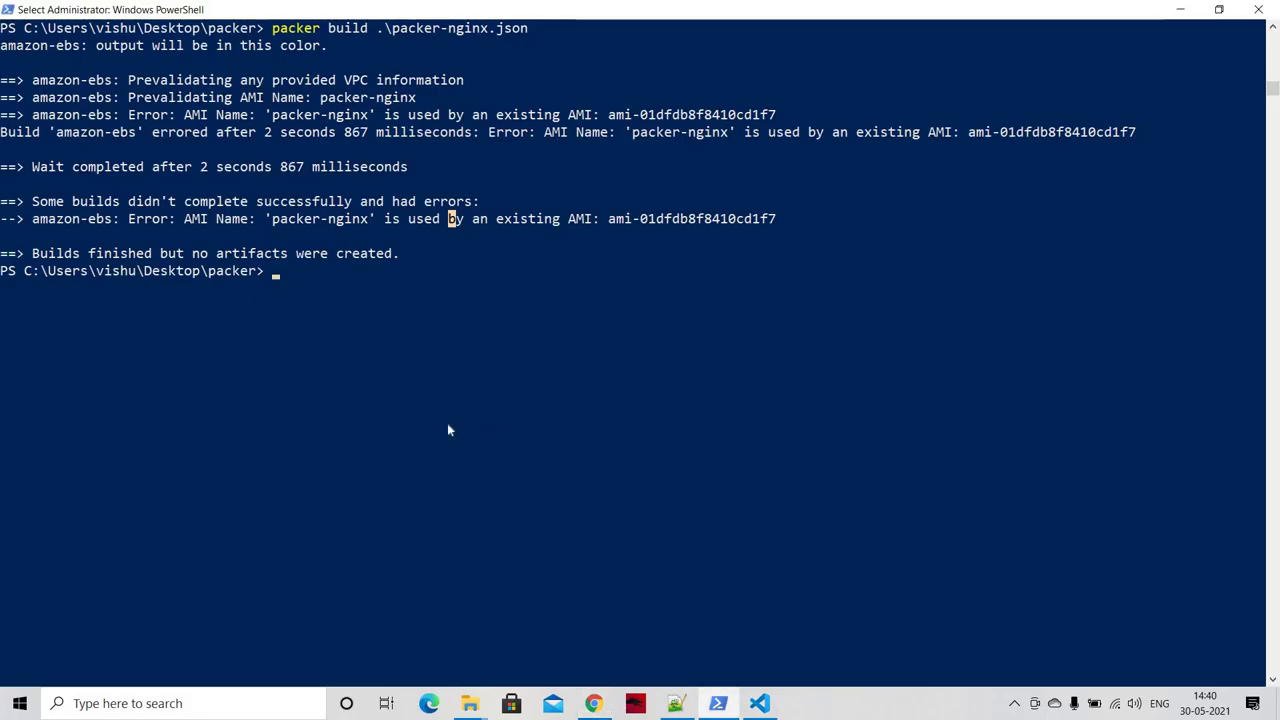
key(ctrl+l)
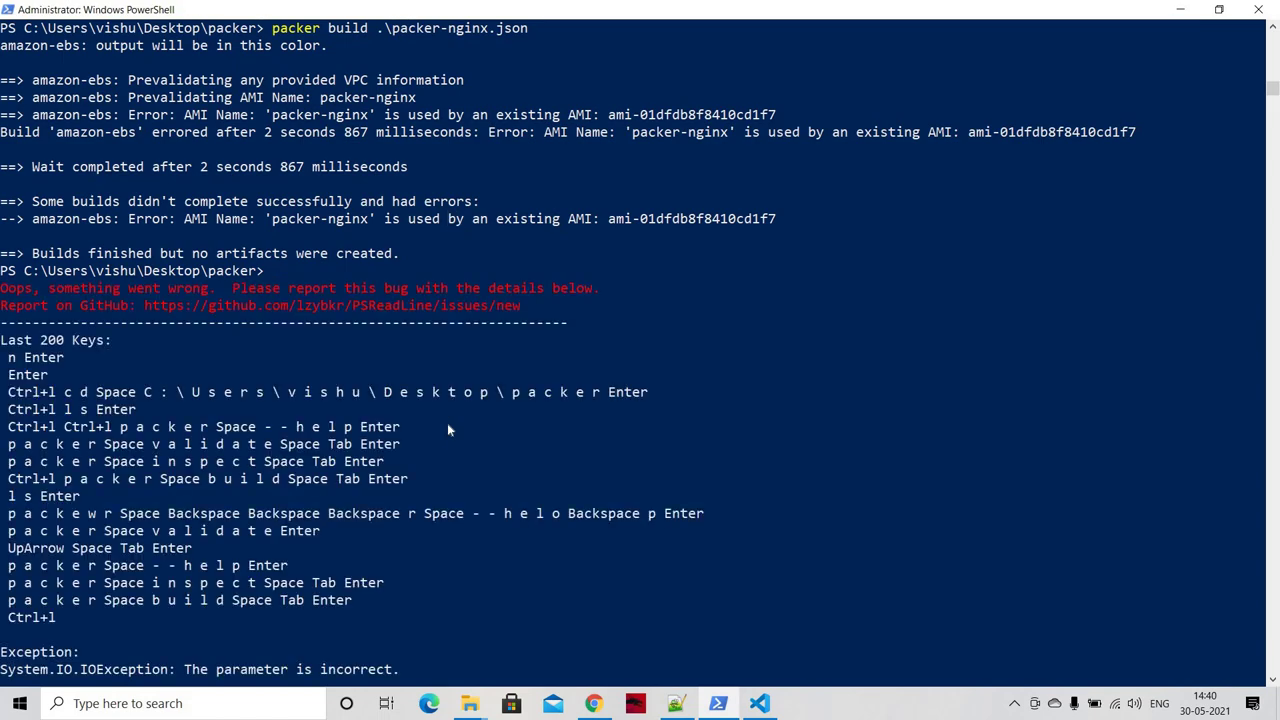
key(ctrl+l)
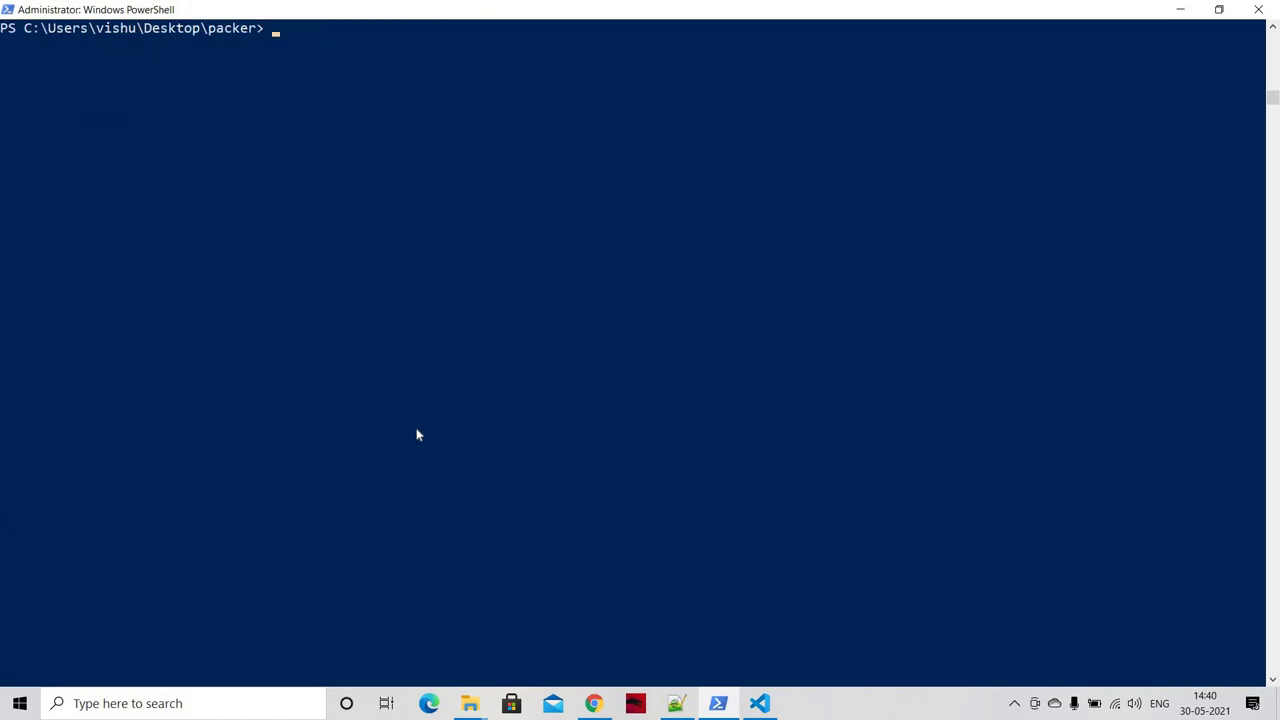
key(Up)
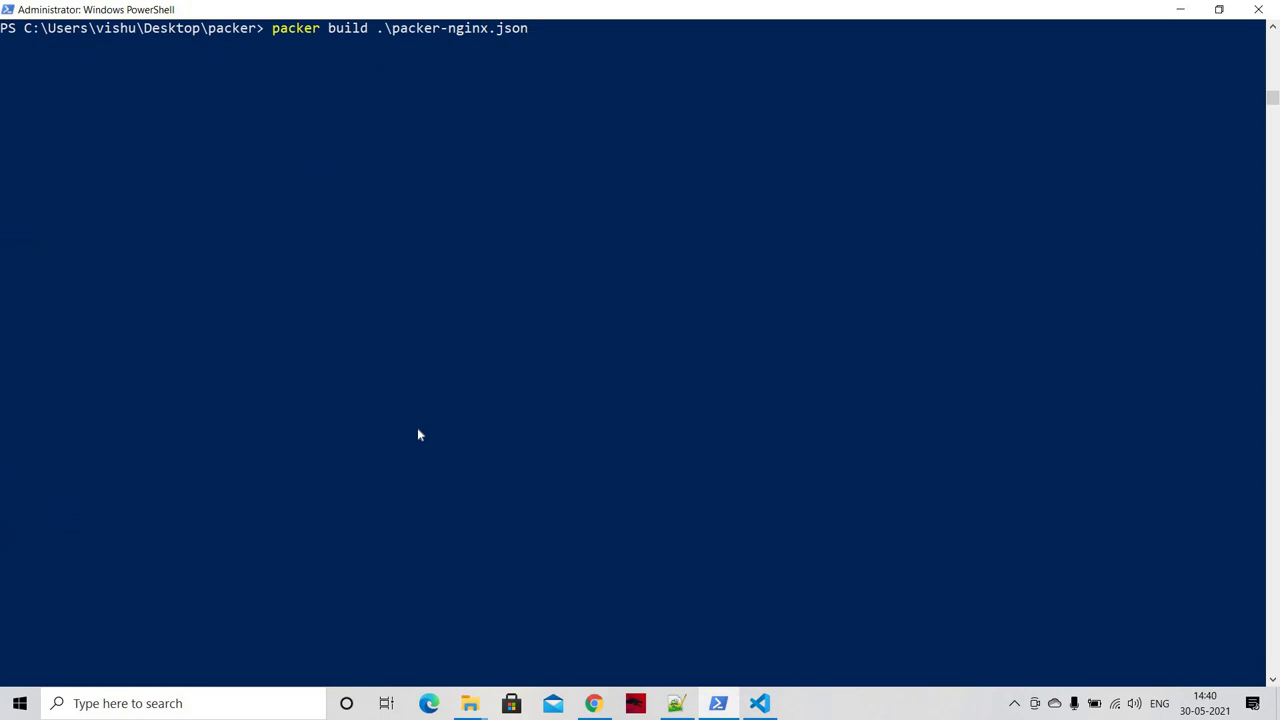
key(Return)
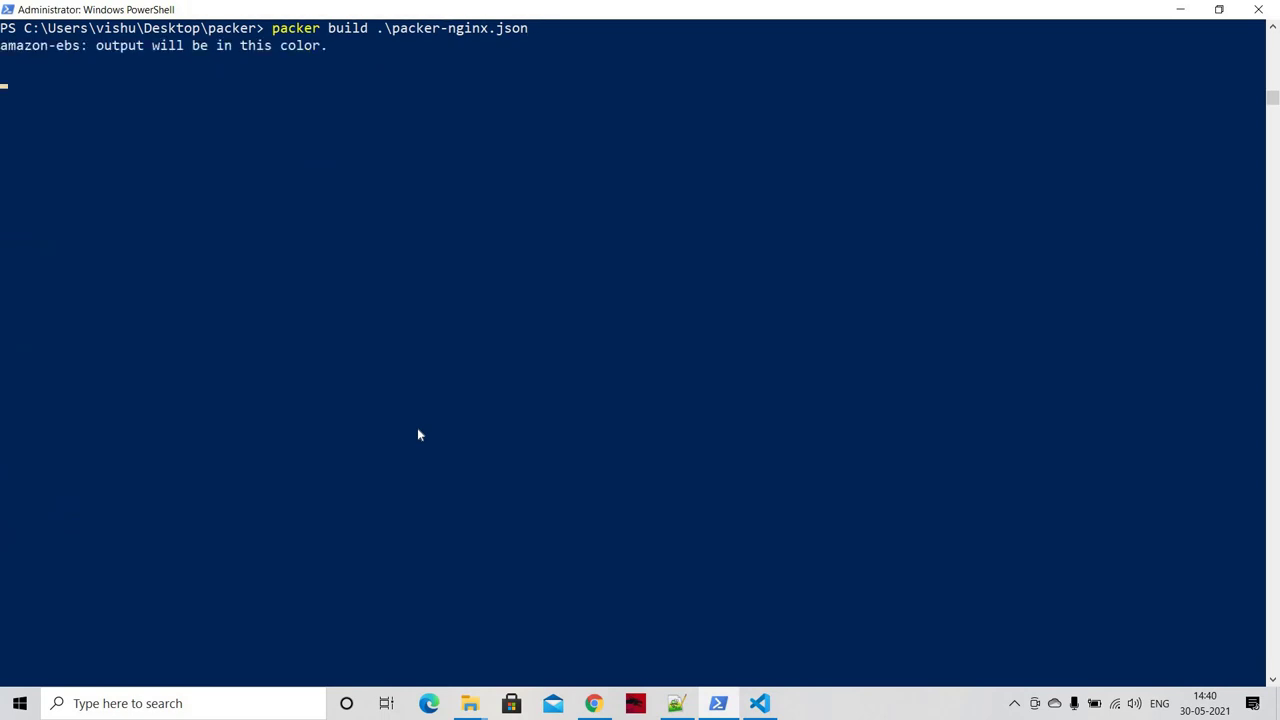
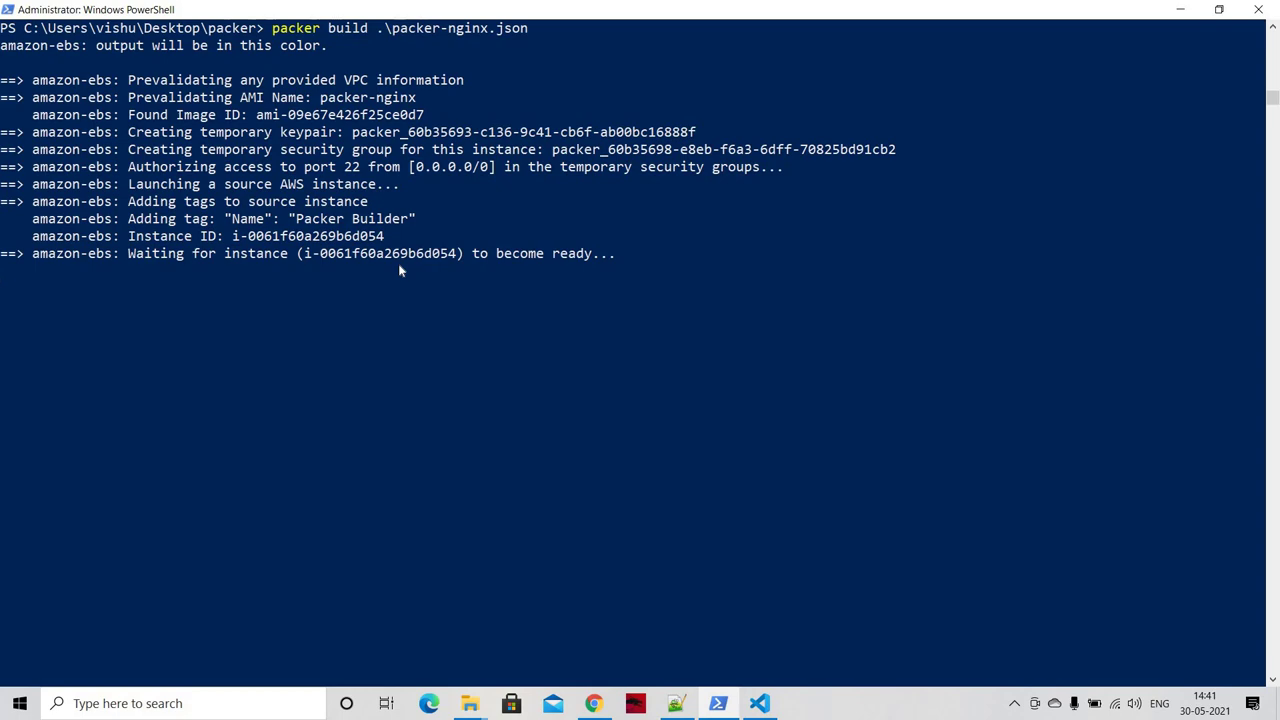
Step: Open the EC2 instances list in Chrome and refresh it to check the Packer Builder instances
click(594, 703)
click(45, 317)
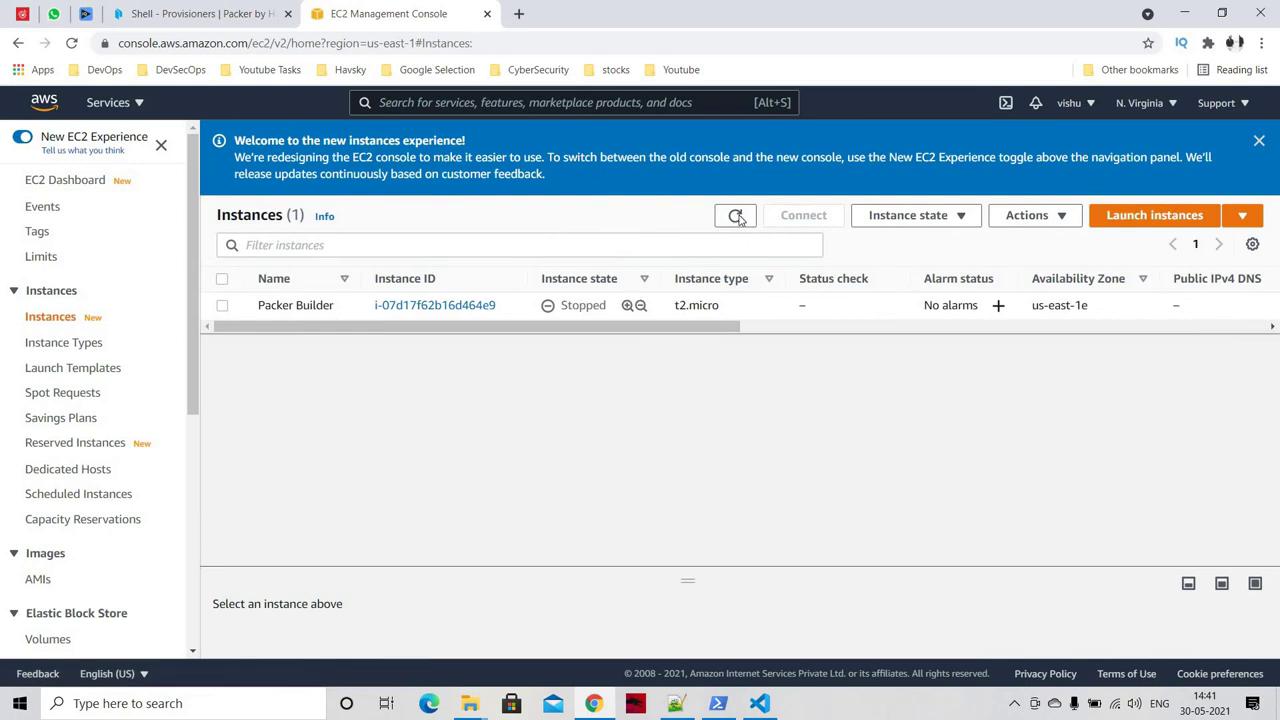
click(735, 216)
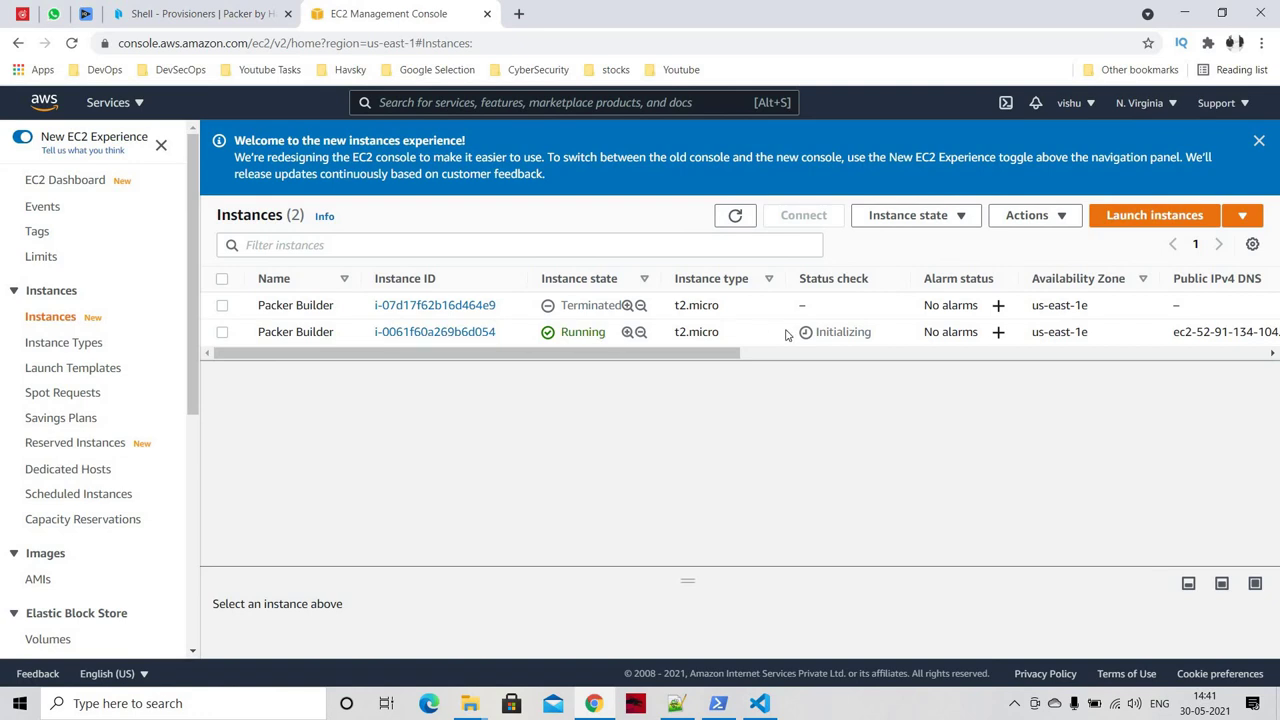
click(734, 218)
Step: Examine the Packer build output in PowerShell, from the nginx installation back to the start of the build
key(alt+Tab)
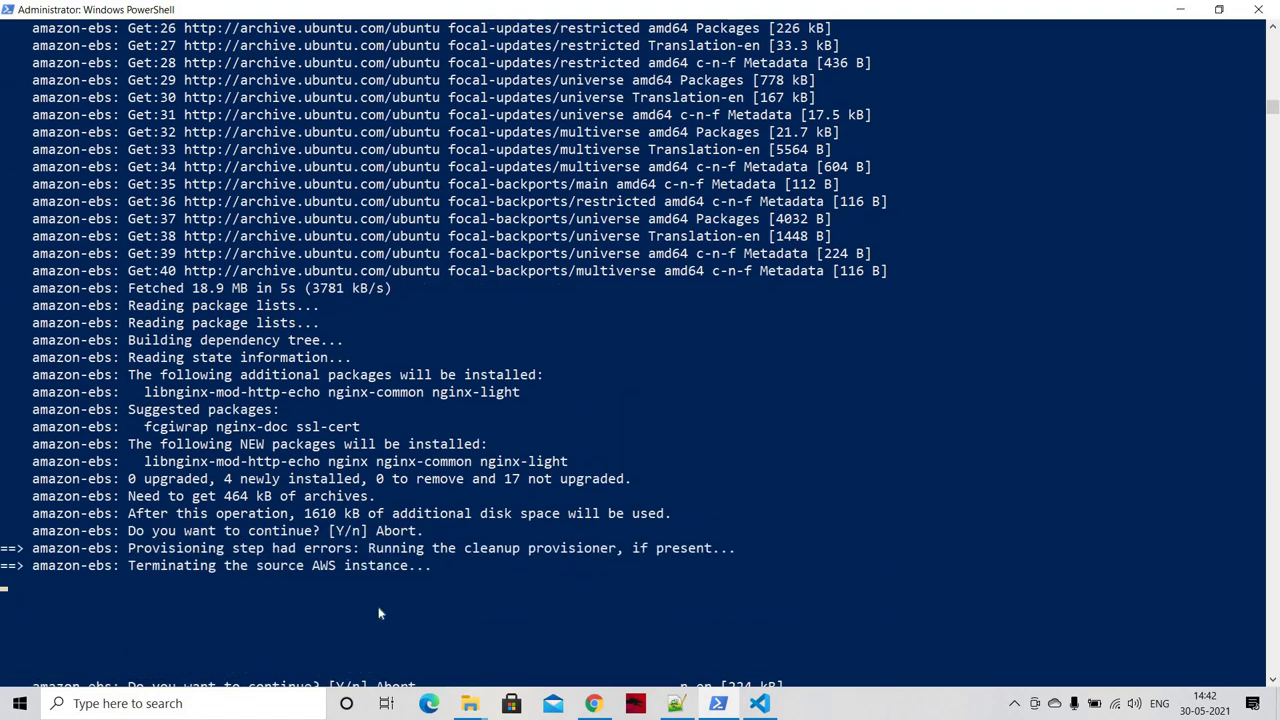
scroll(200, 578, down, 1)
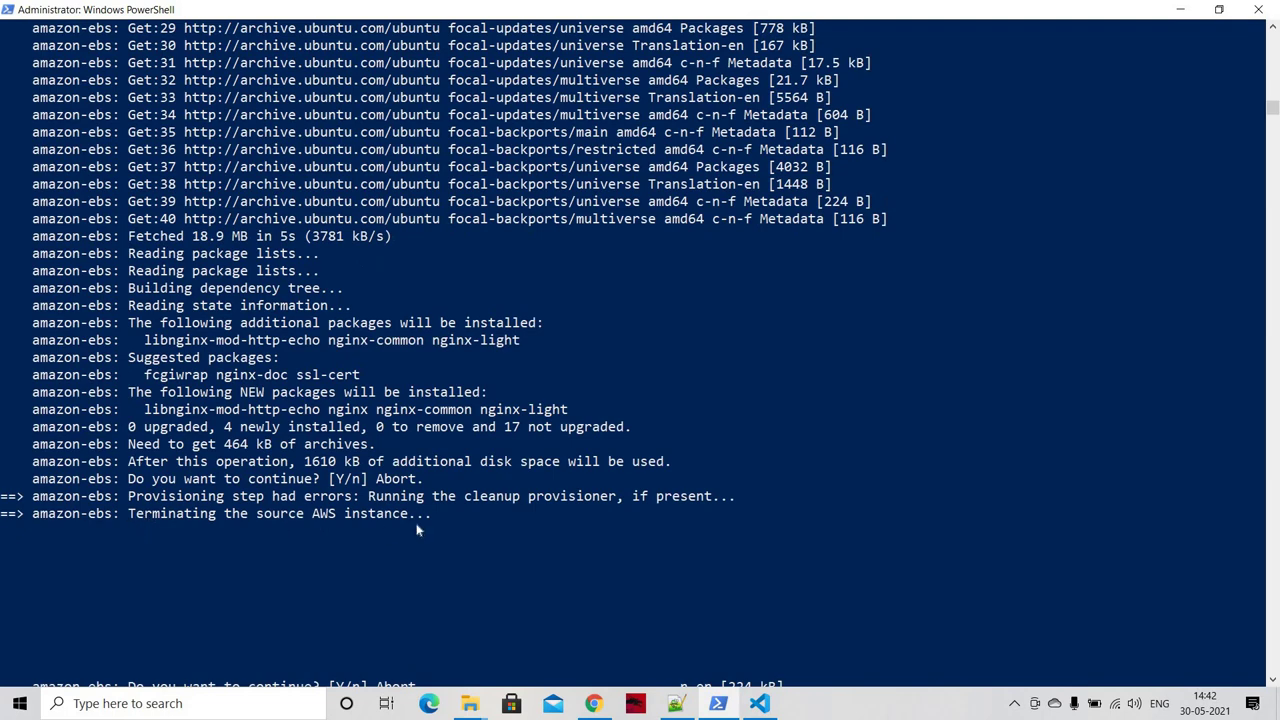
scroll(343, 427, up, 13)
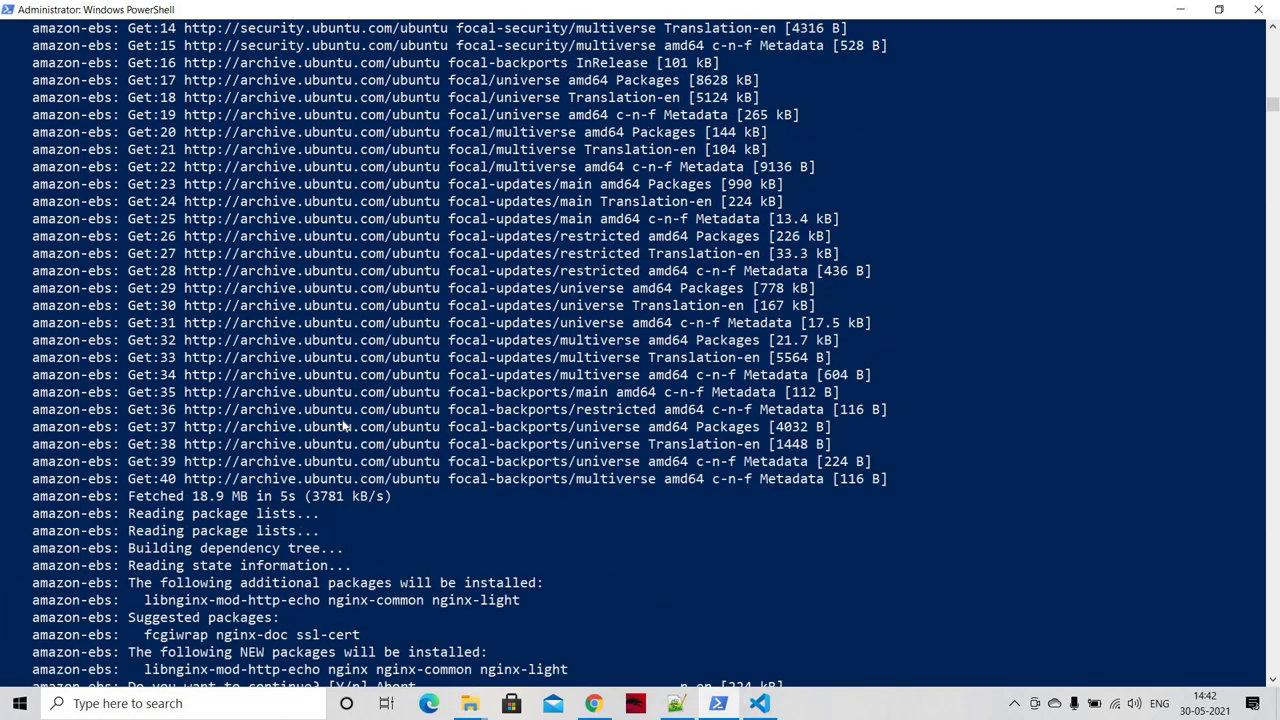
scroll(343, 427, up, 3)
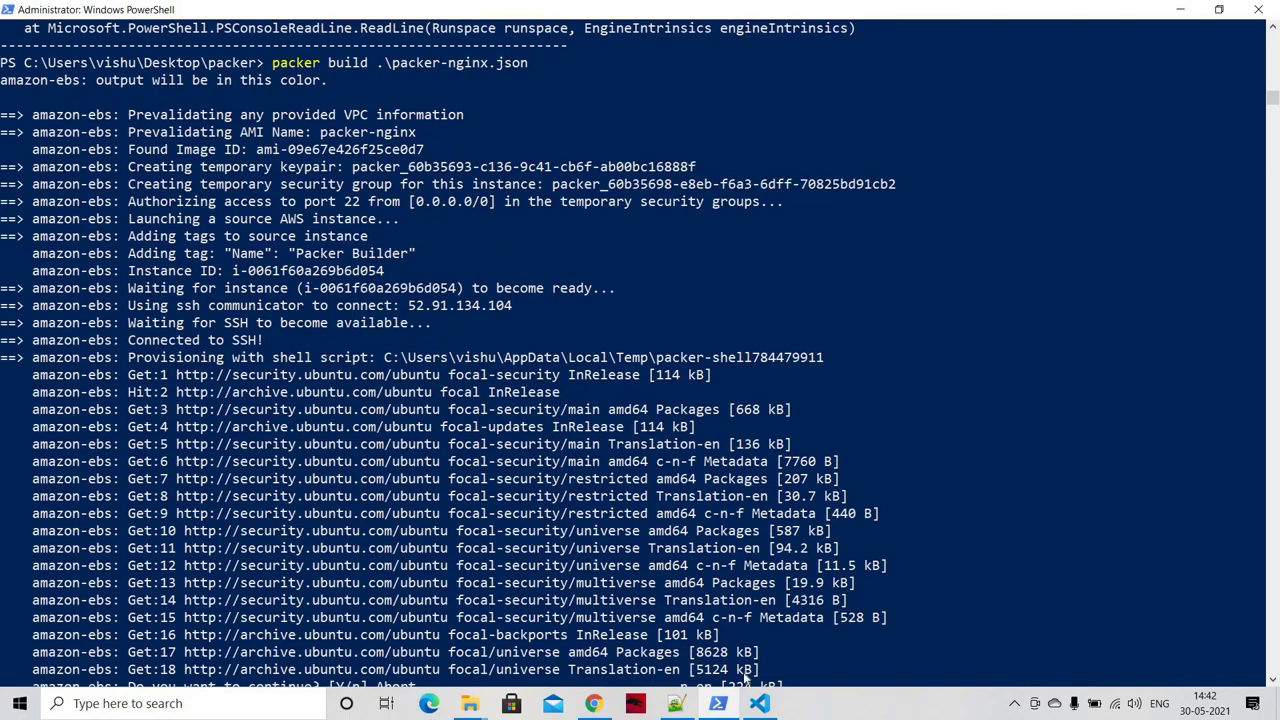
Step: Compare the provisioner's inline install command in packer-nginx.json with the build output in PowerShell
click(760, 703)
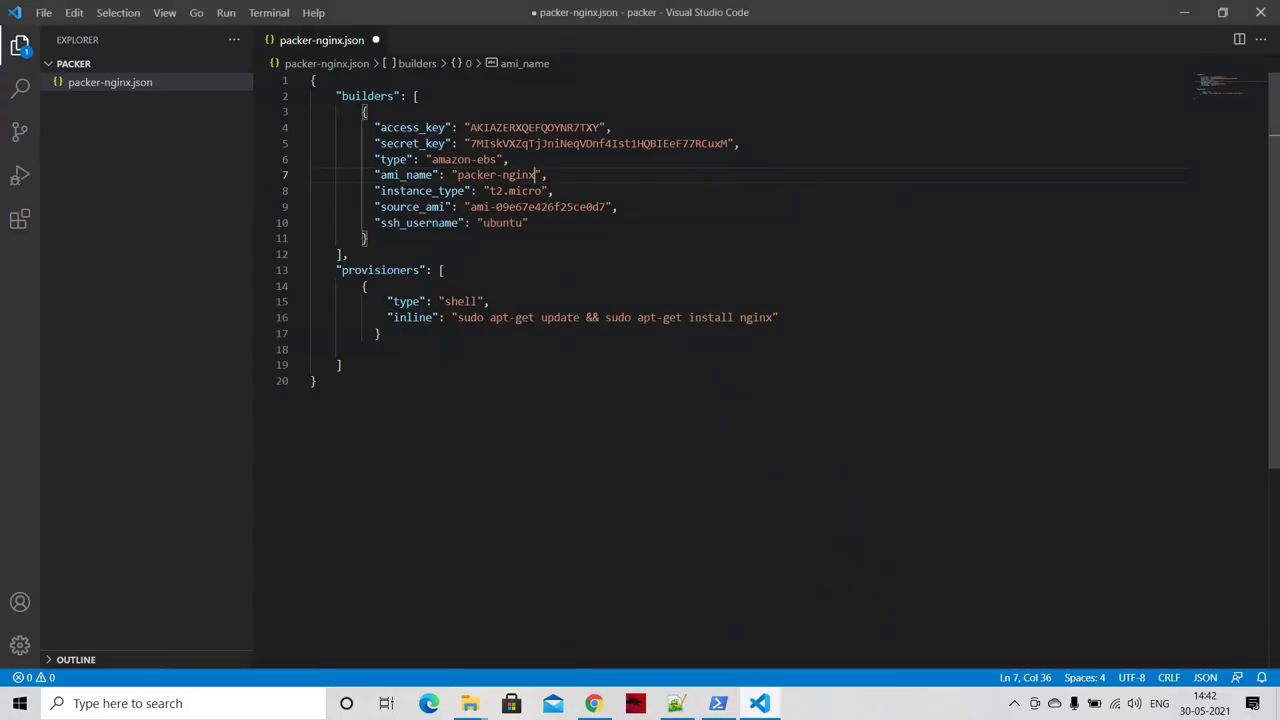
drag(457, 317, 382, 334)
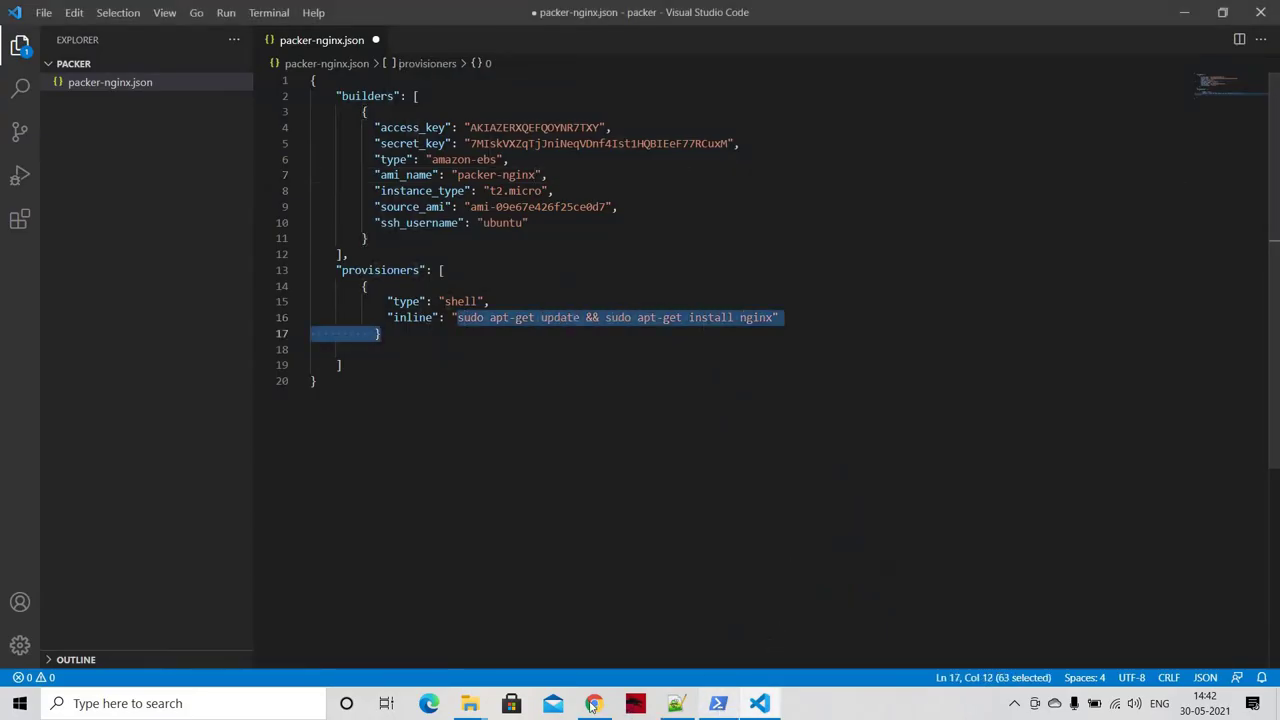
click(718, 703)
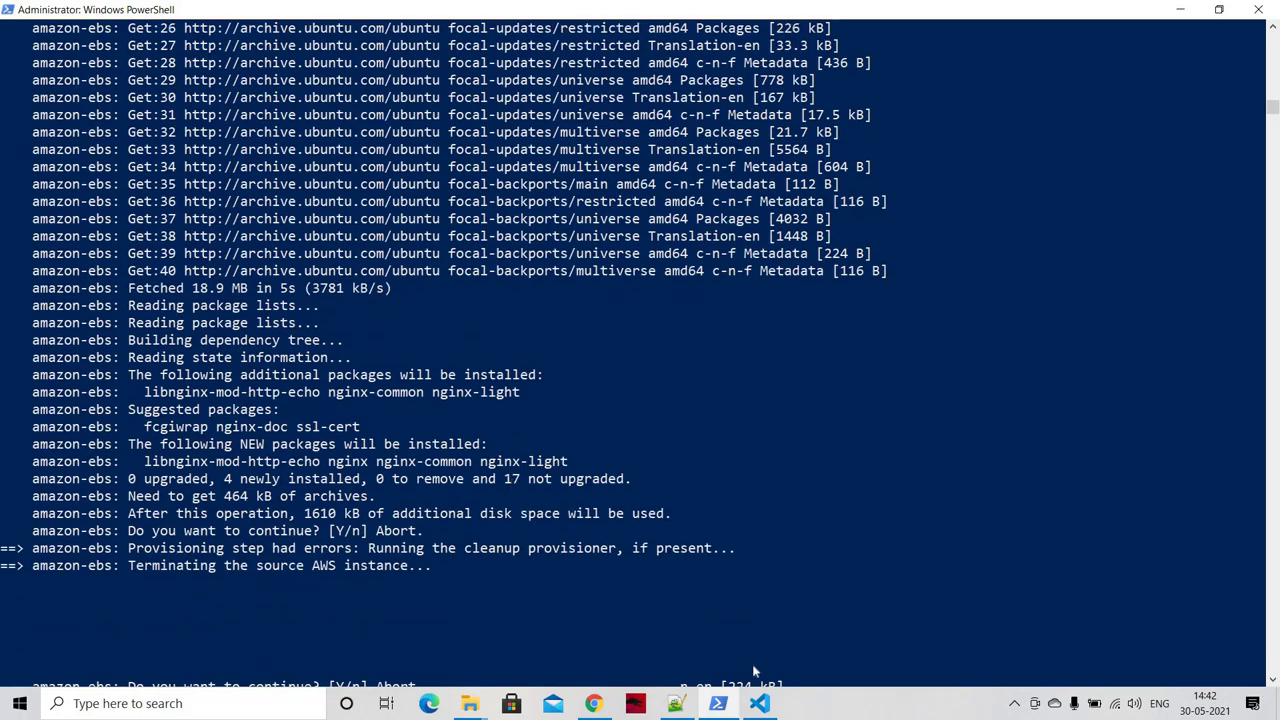
click(760, 703)
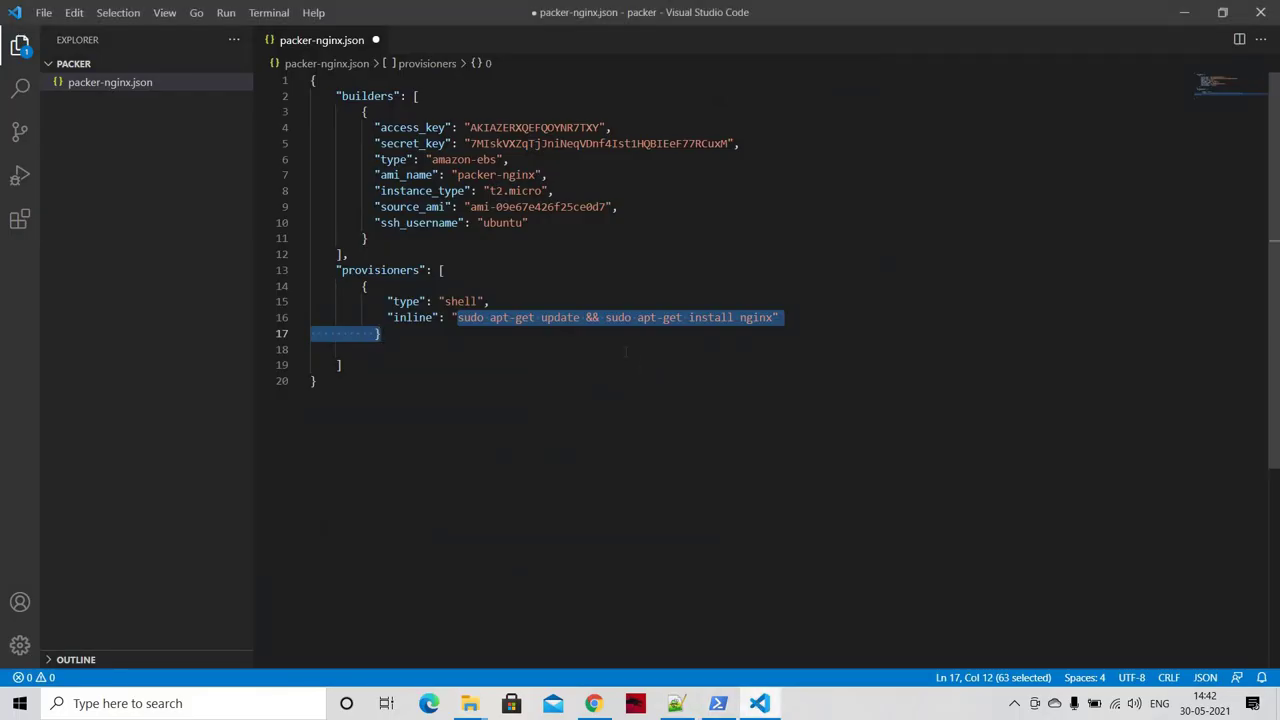
click(341, 365)
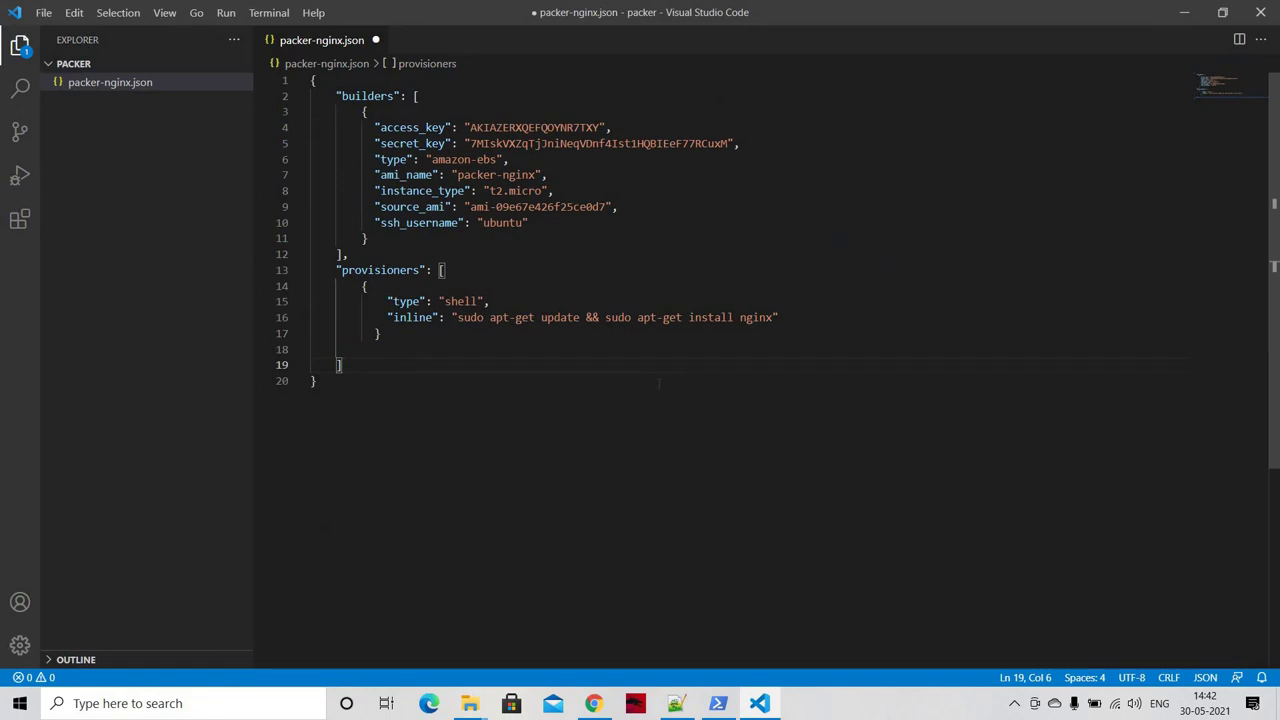
click(718, 703)
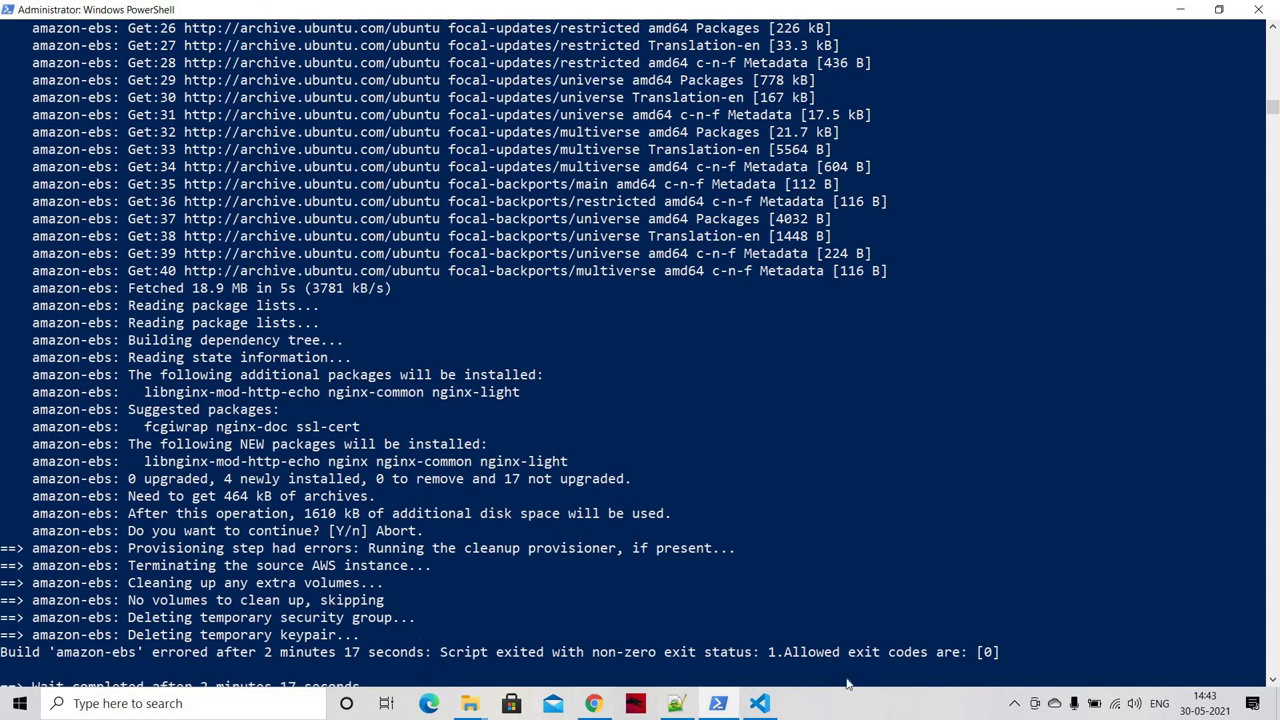
Step: Review the builders and provisioners sections of packer-nginx.json in Visual Studio Code, highlighting sudo apt-get update in the inline command
click(760, 703)
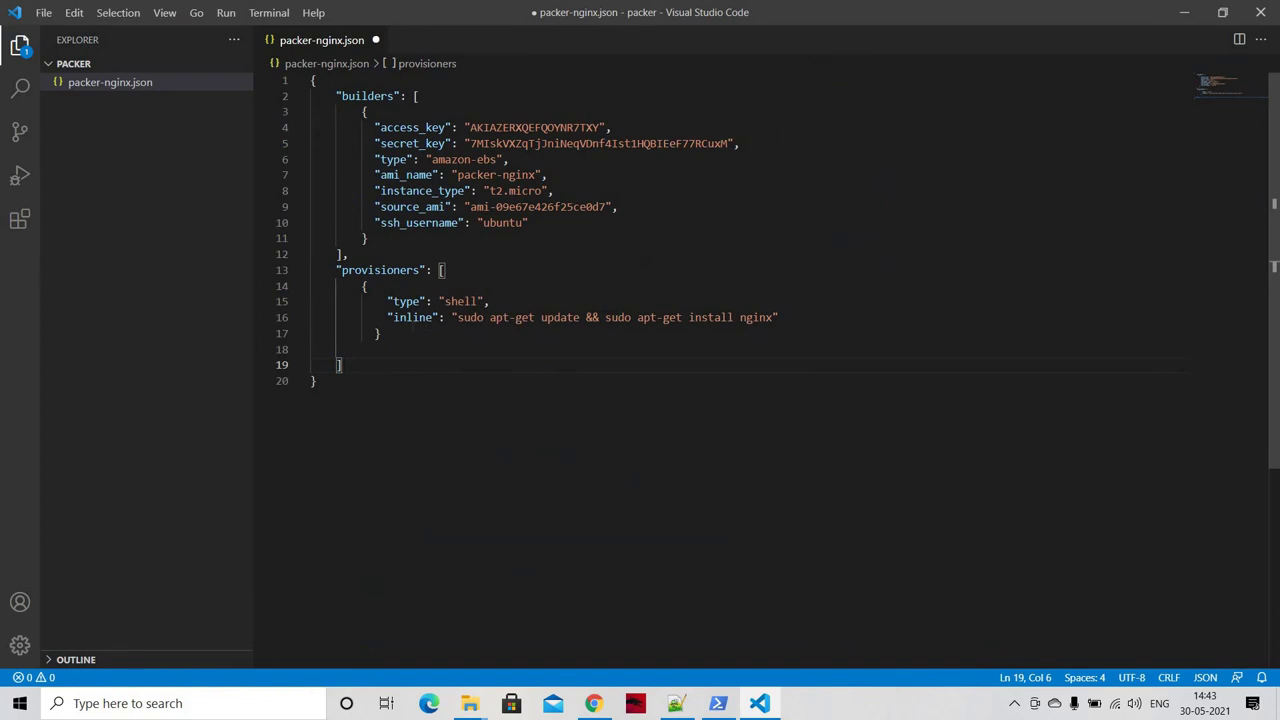
click(528, 222)
drag(528, 222, 313, 111)
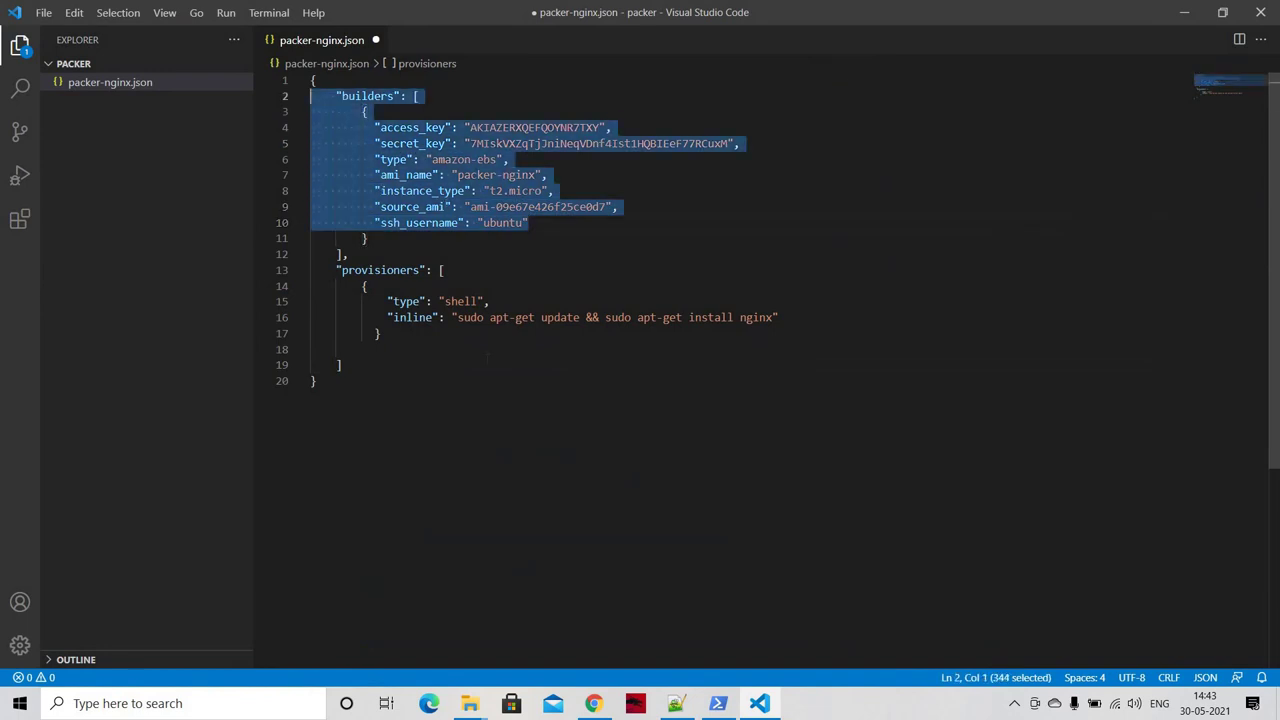
click(318, 381)
drag(336, 270, 445, 270)
click(446, 270)
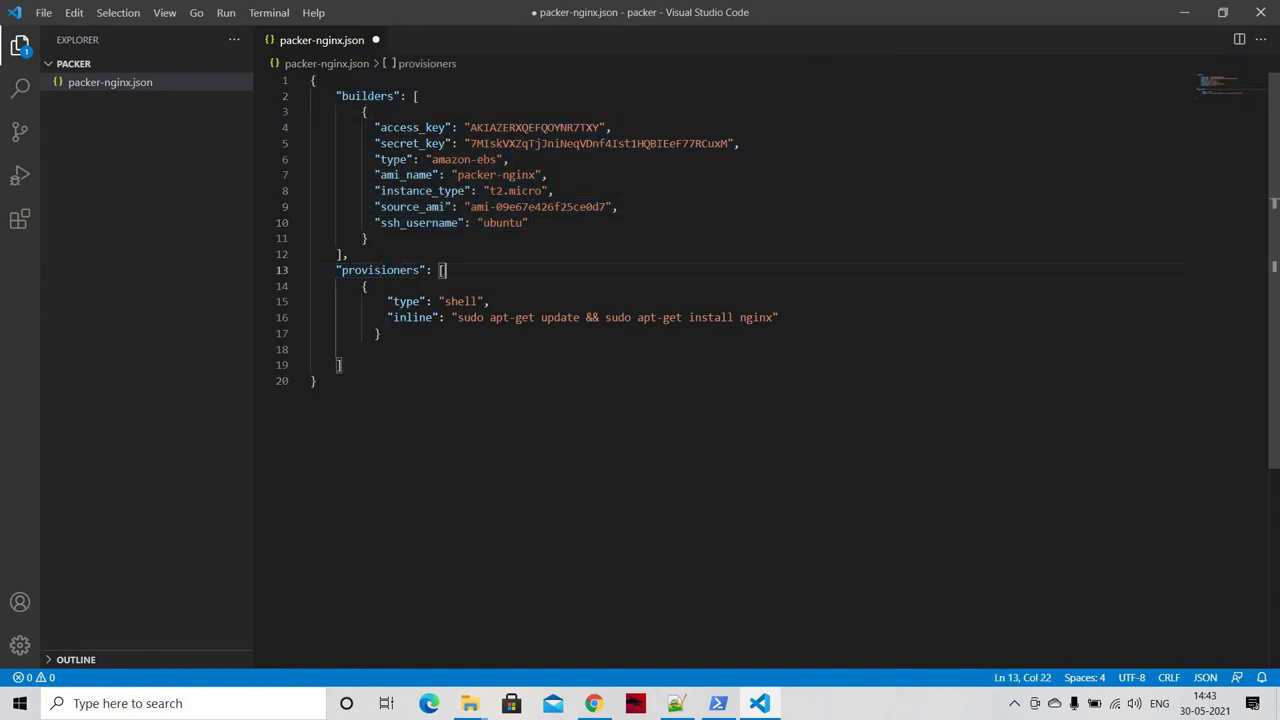
drag(458, 317, 582, 317)
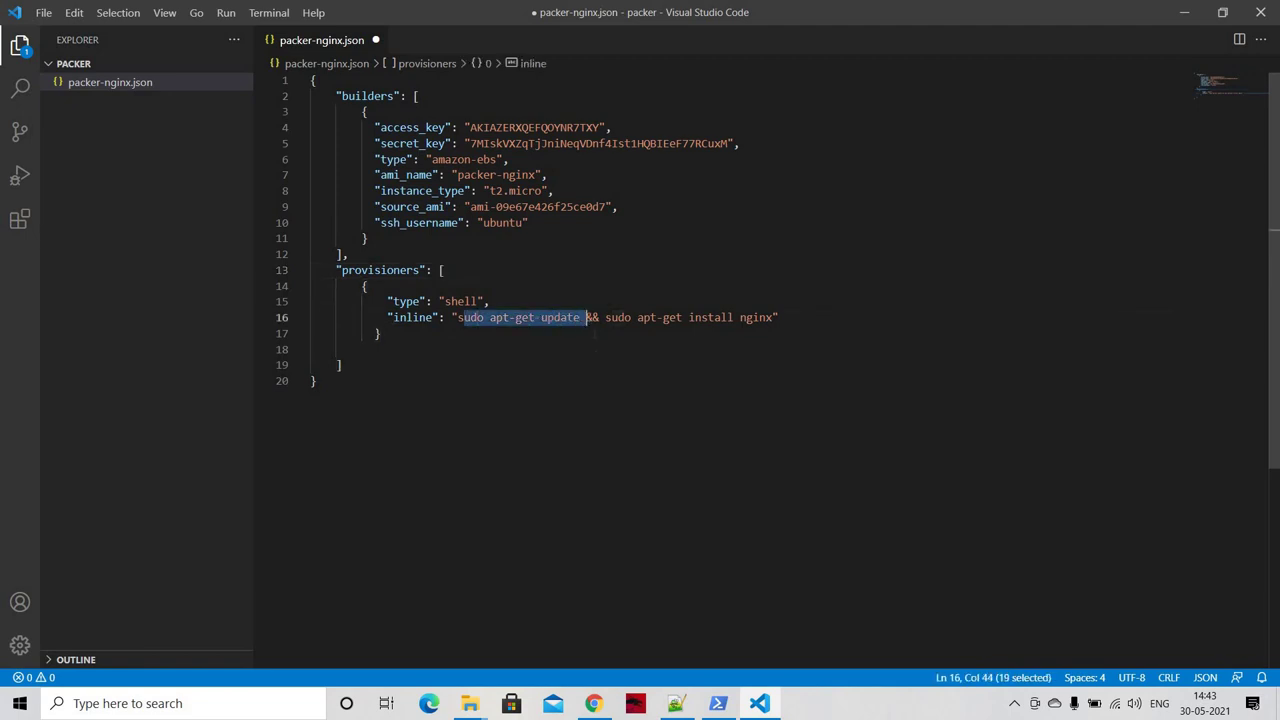
Step: Append -y to the sudo apt-get install nginx part of the inline command in packer-nginx.json and save the file
click(594, 343)
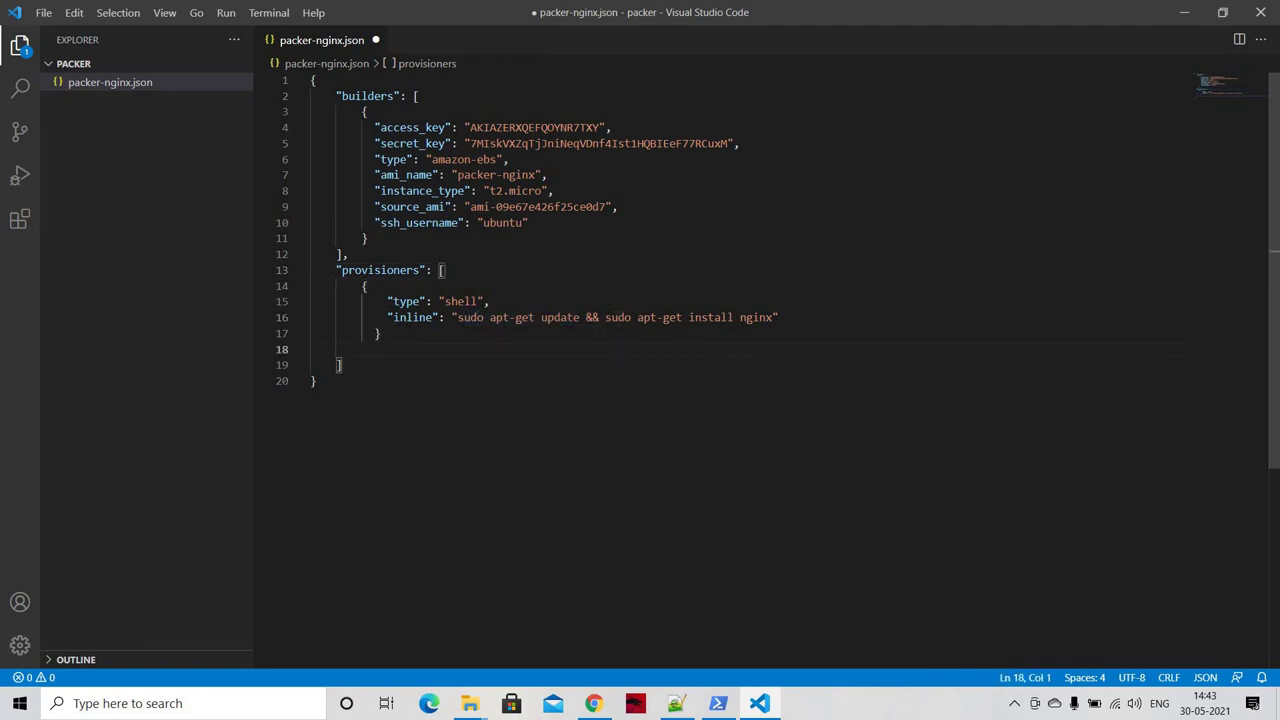
drag(605, 317, 775, 317)
click(778, 373)
key(Up)
key(Up)
key(Up)
key(End)
key(Left)
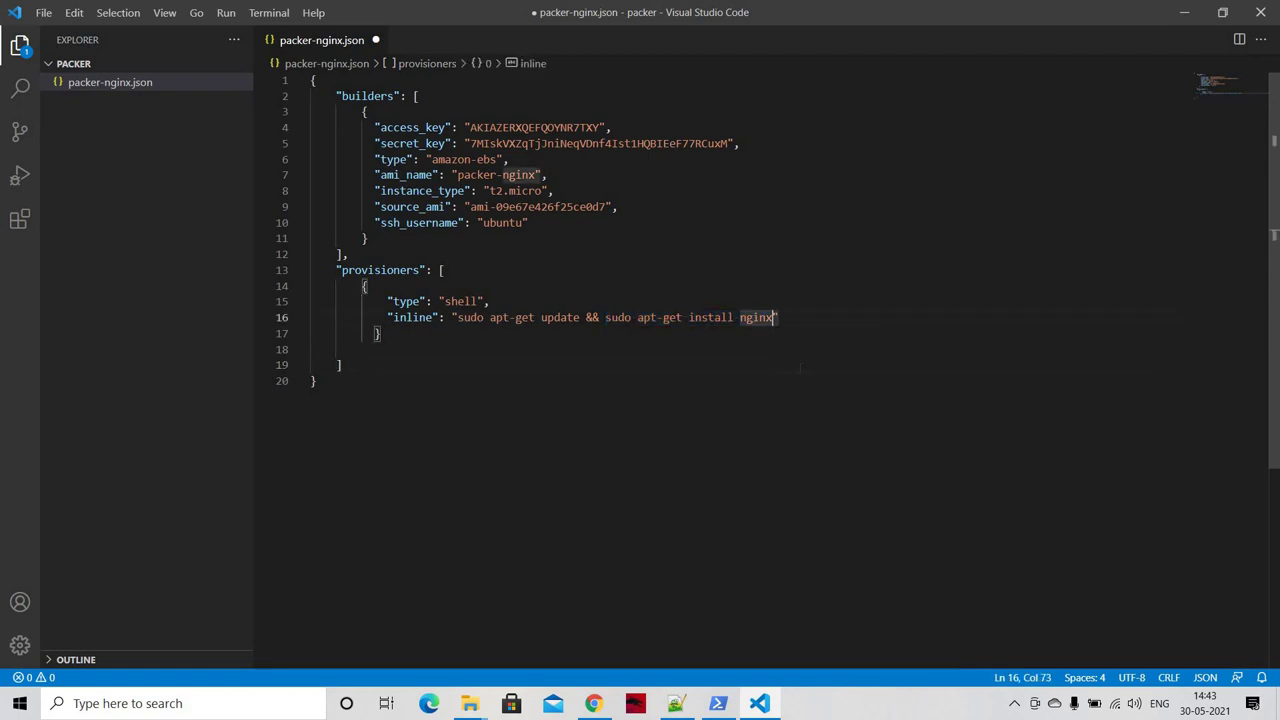
text(-y)
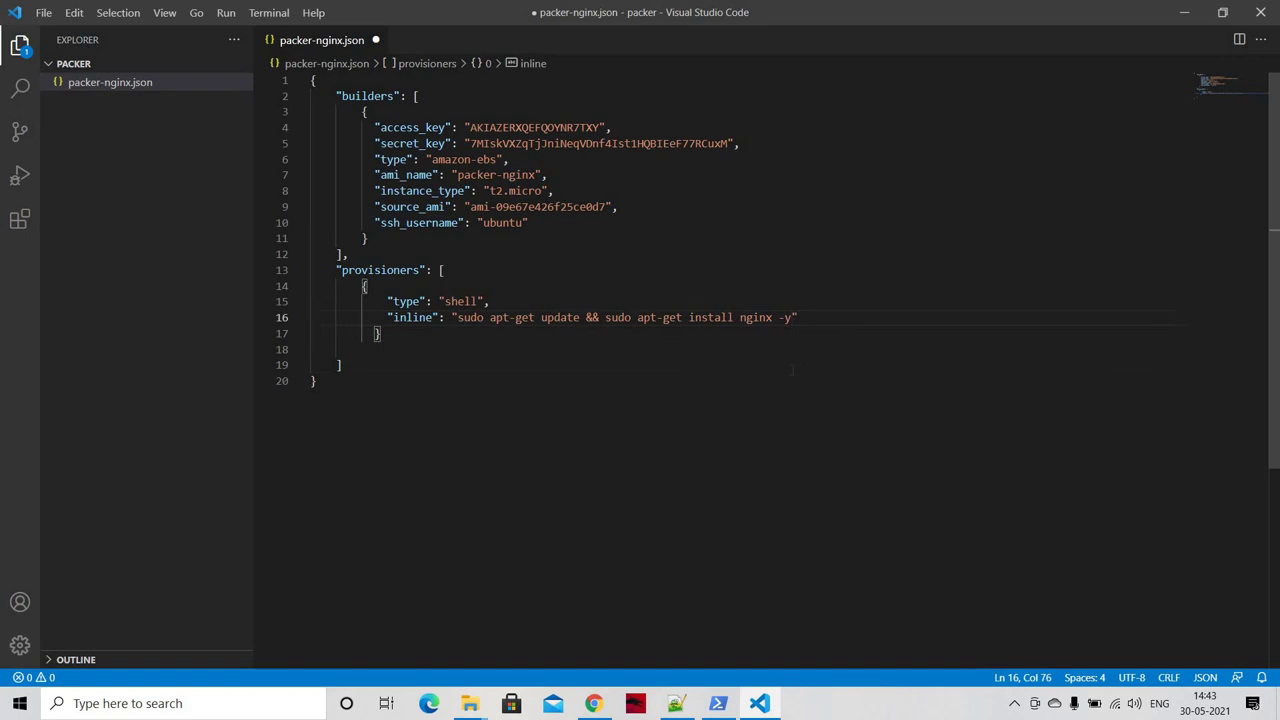
key(ctrl+s)
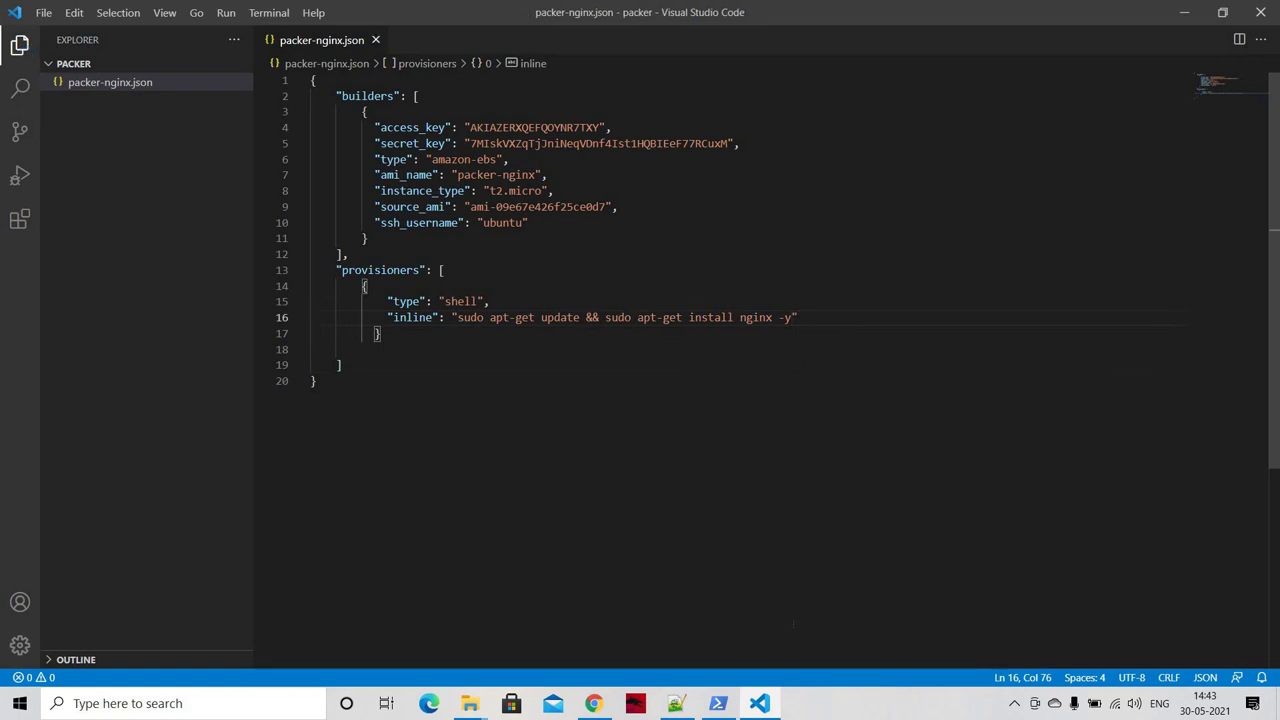
Step: Check the end of the Packer build output in PowerShell, and refresh the EC2 instances list in Chrome
click(718, 703)
scroll(592, 573, down, 8)
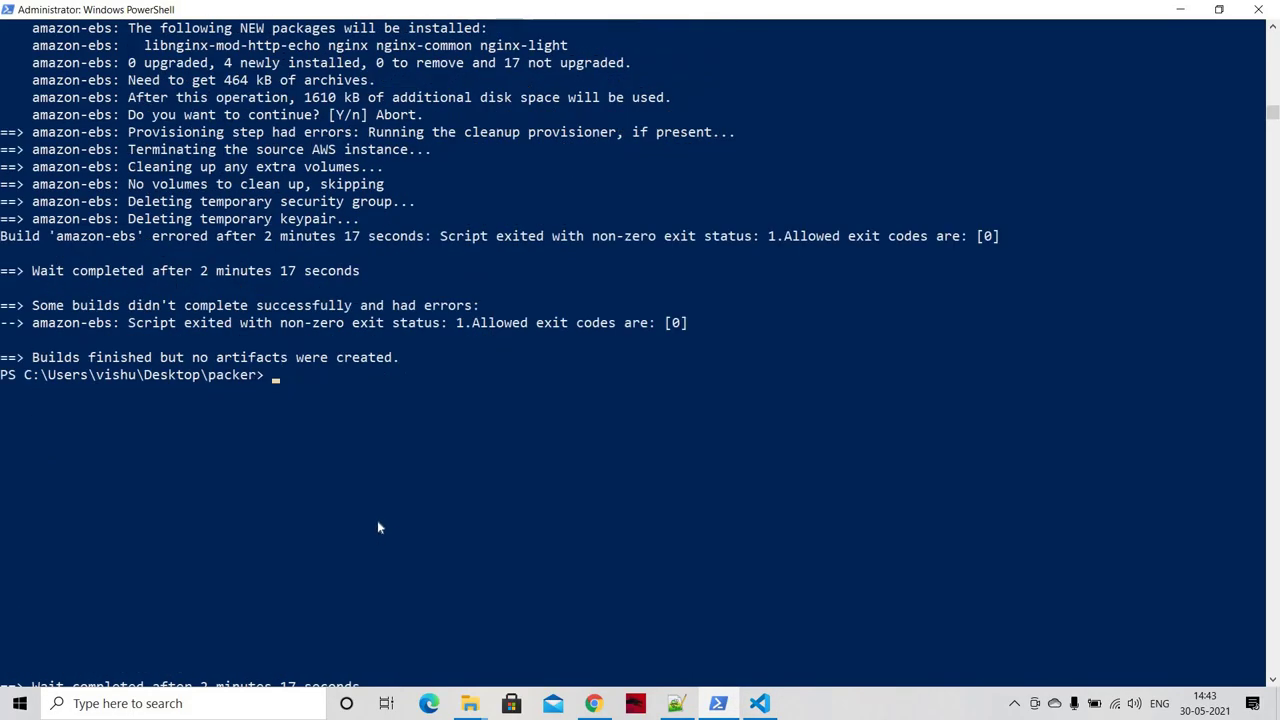
scroll(446, 450, down, 10)
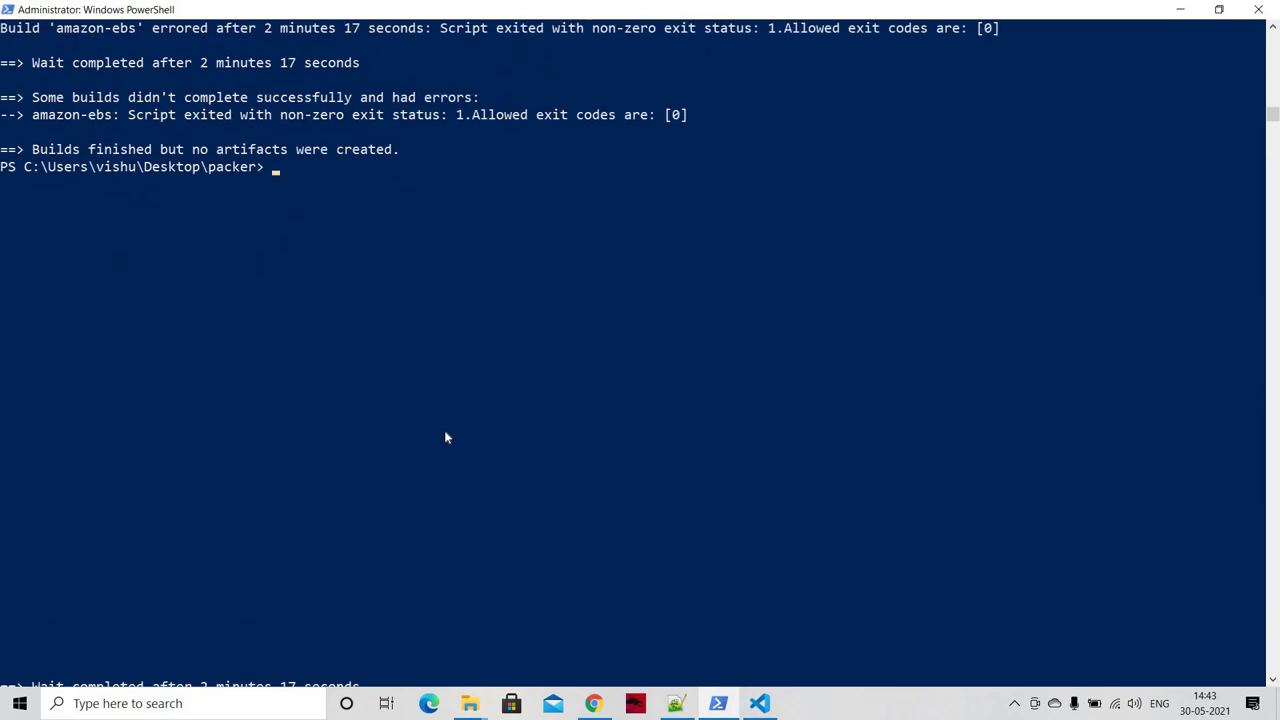
scroll(447, 436, up, 10)
click(594, 703)
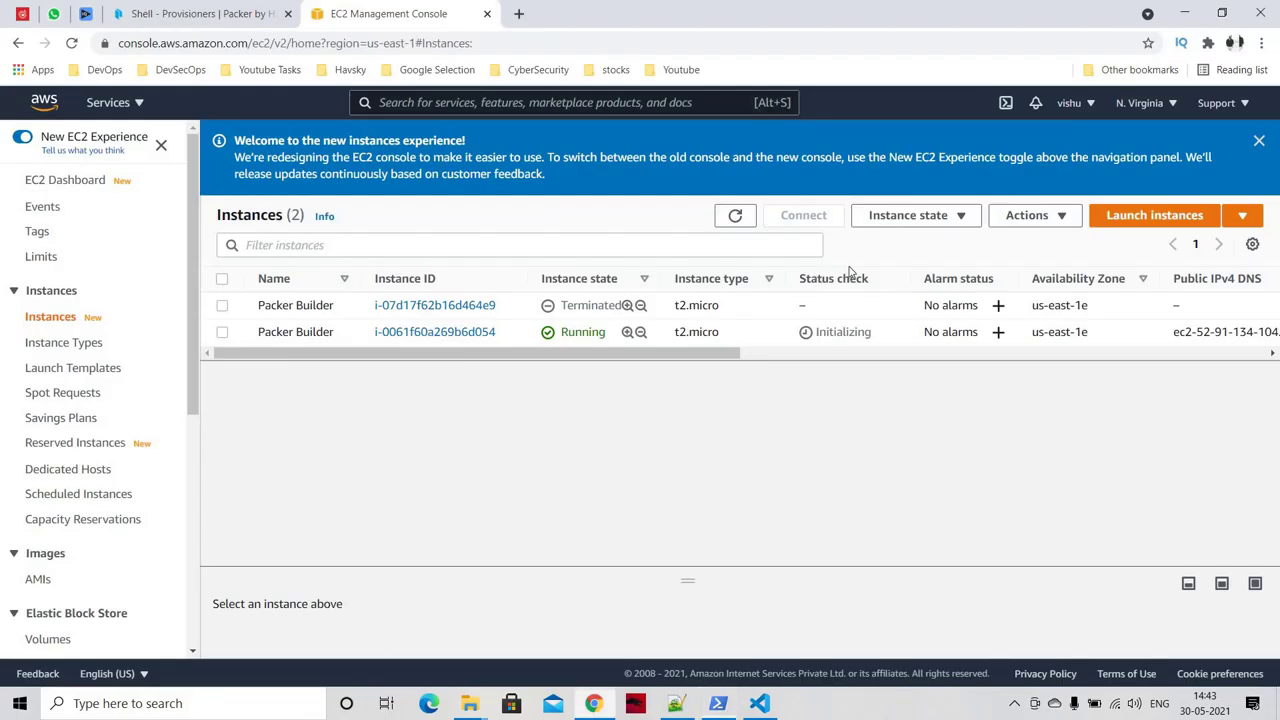
click(737, 217)
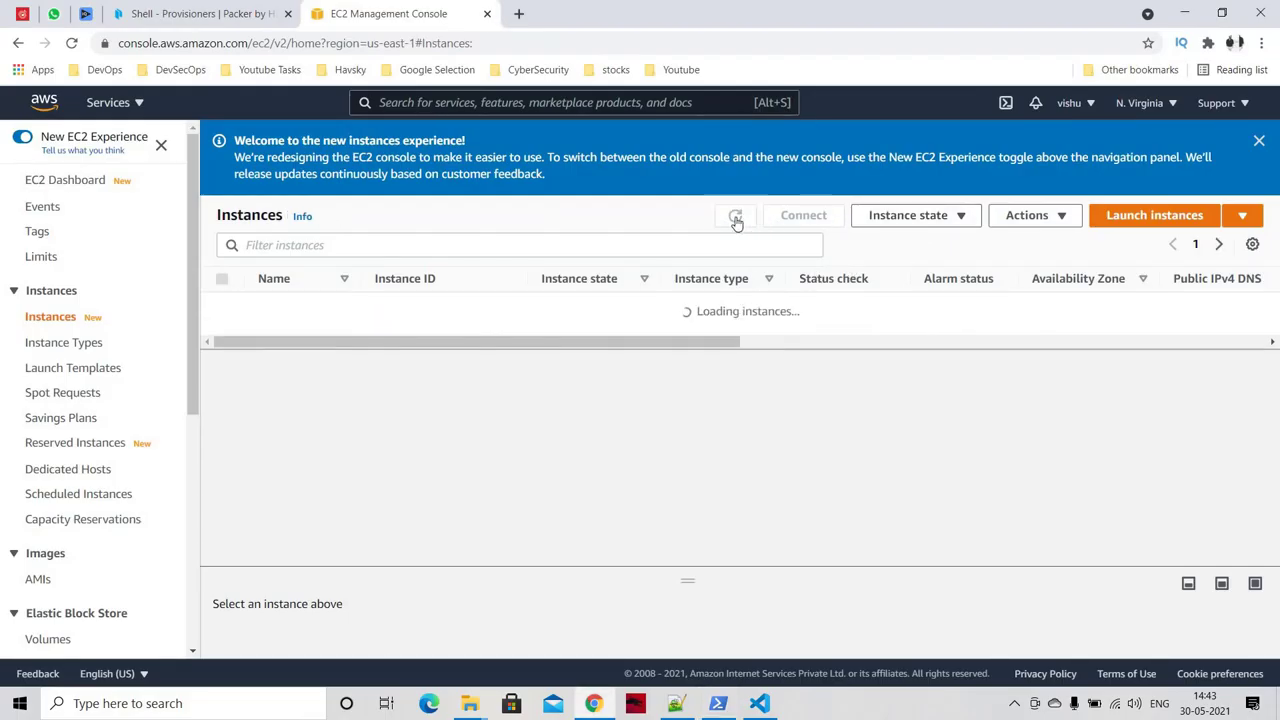
Step: Run packer build --help in PowerShell and highlight the -debug option in the listed options
click(760, 703)
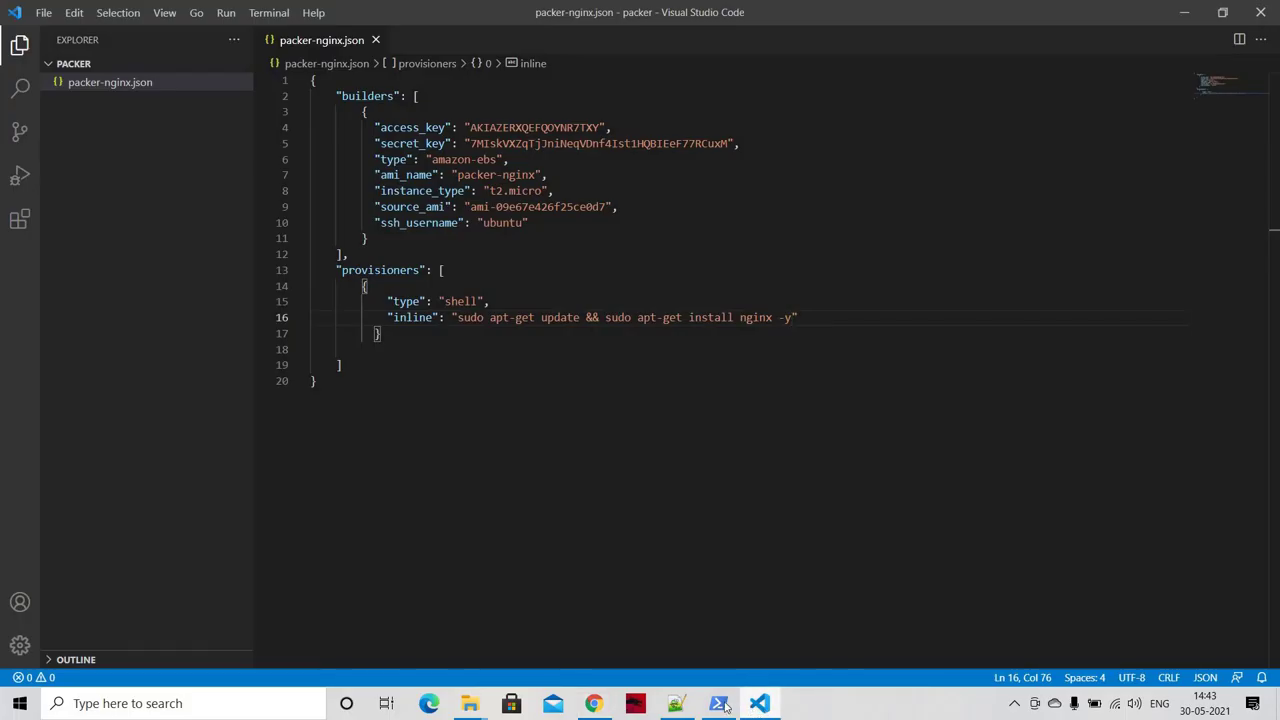
click(718, 703)
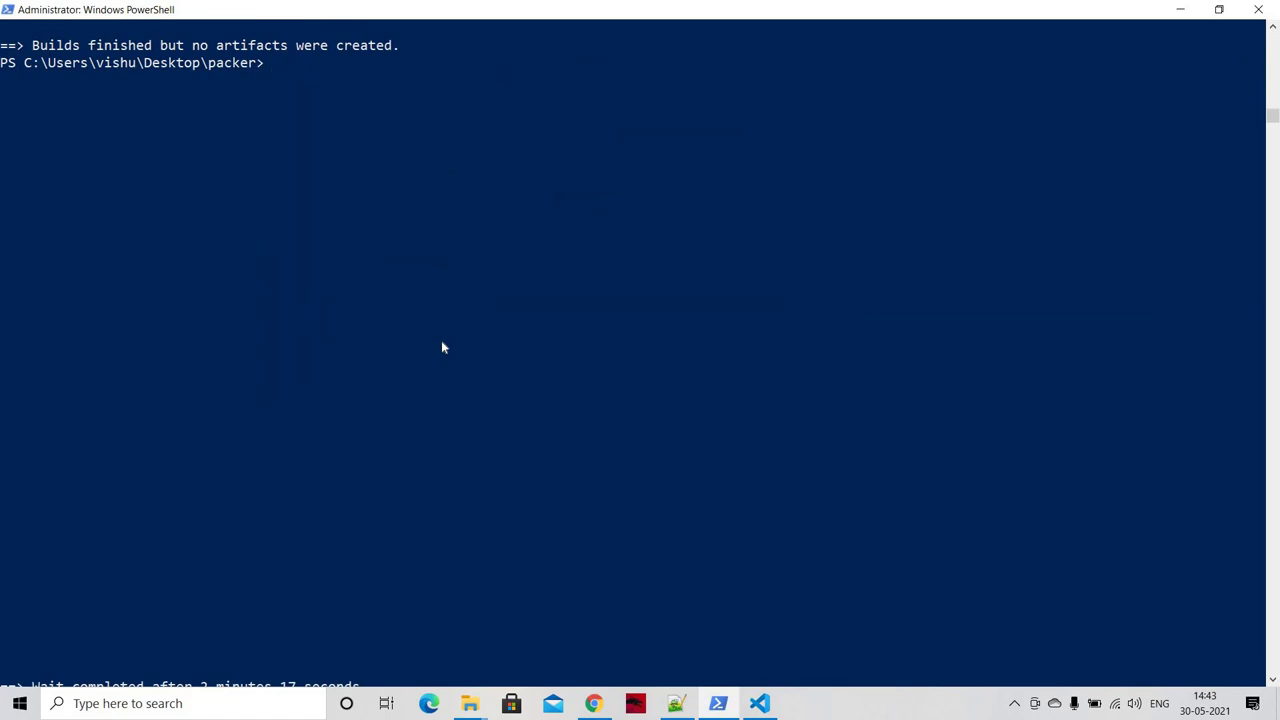
text(packer build --help)
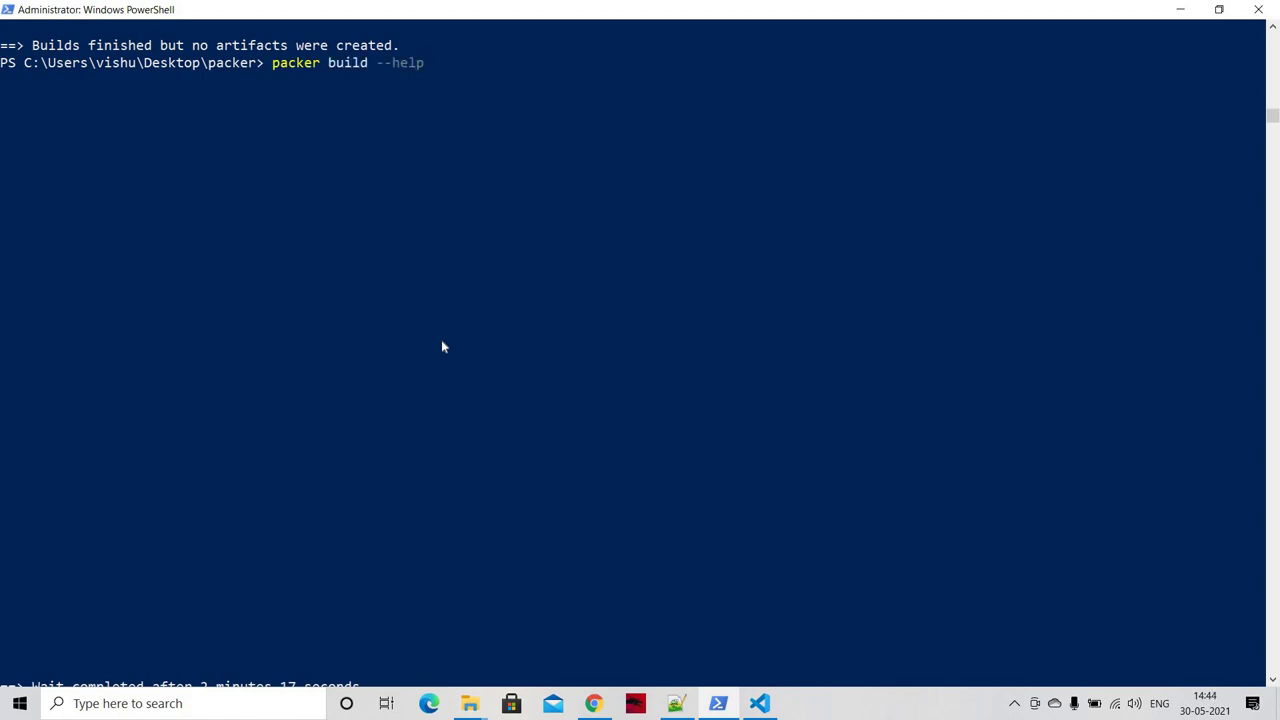
key(Return)
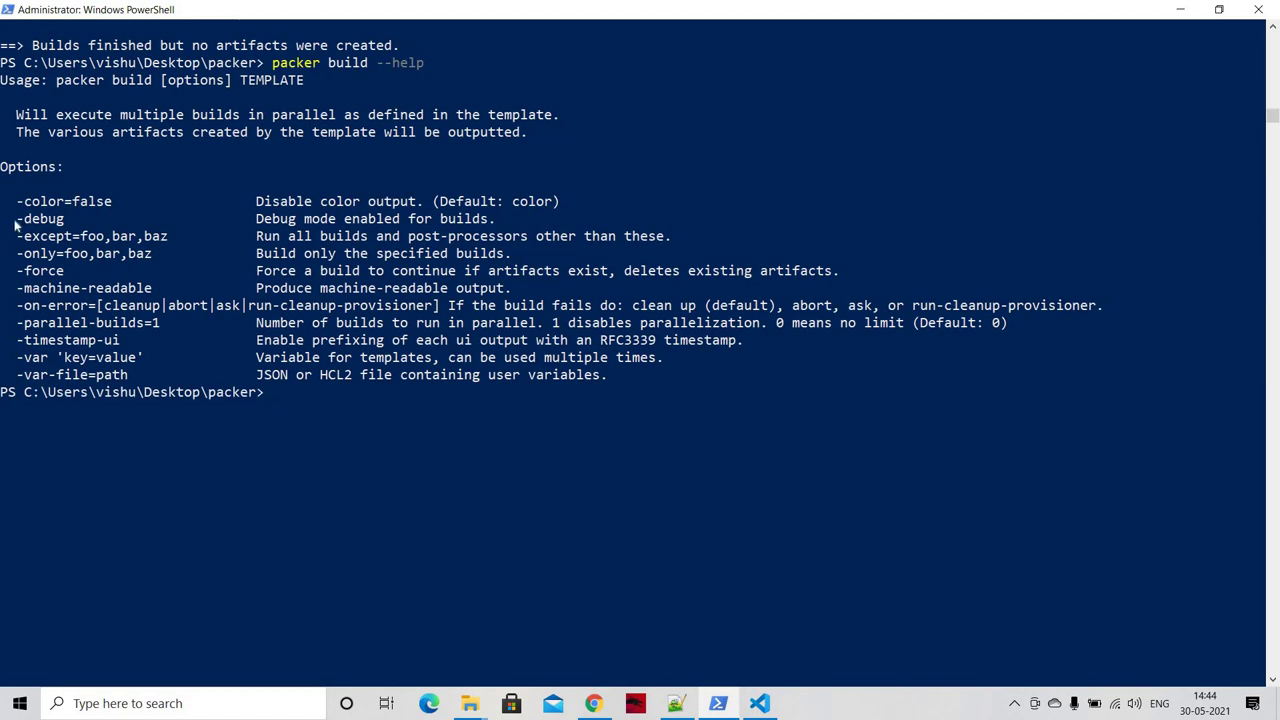
drag(12, 220, 68, 226)
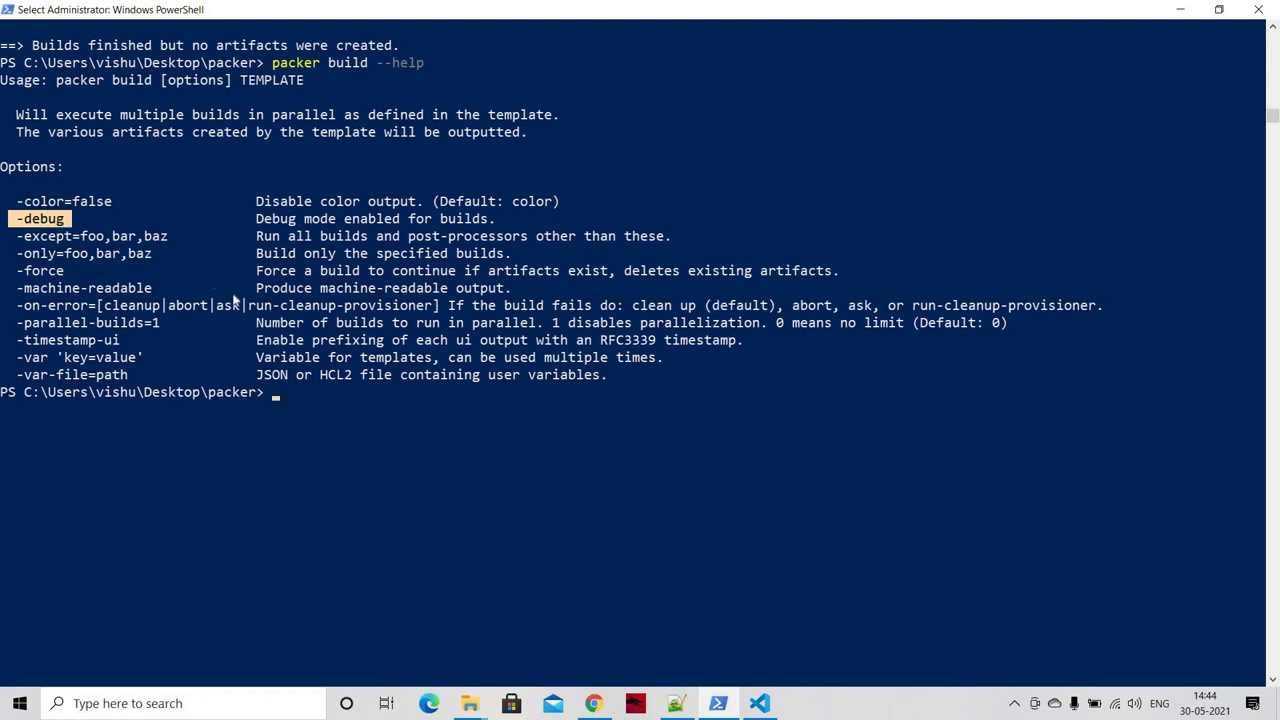
key(Right)
key(Right)
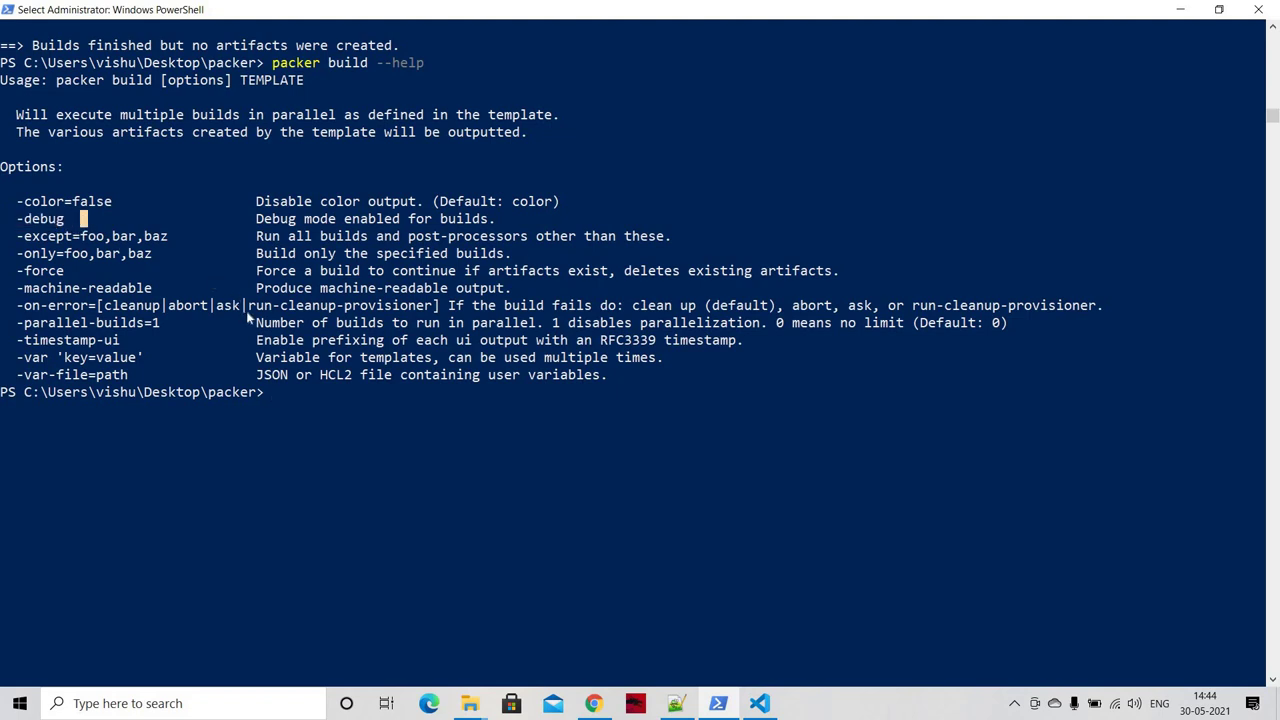
scroll(300, 337, down, 7)
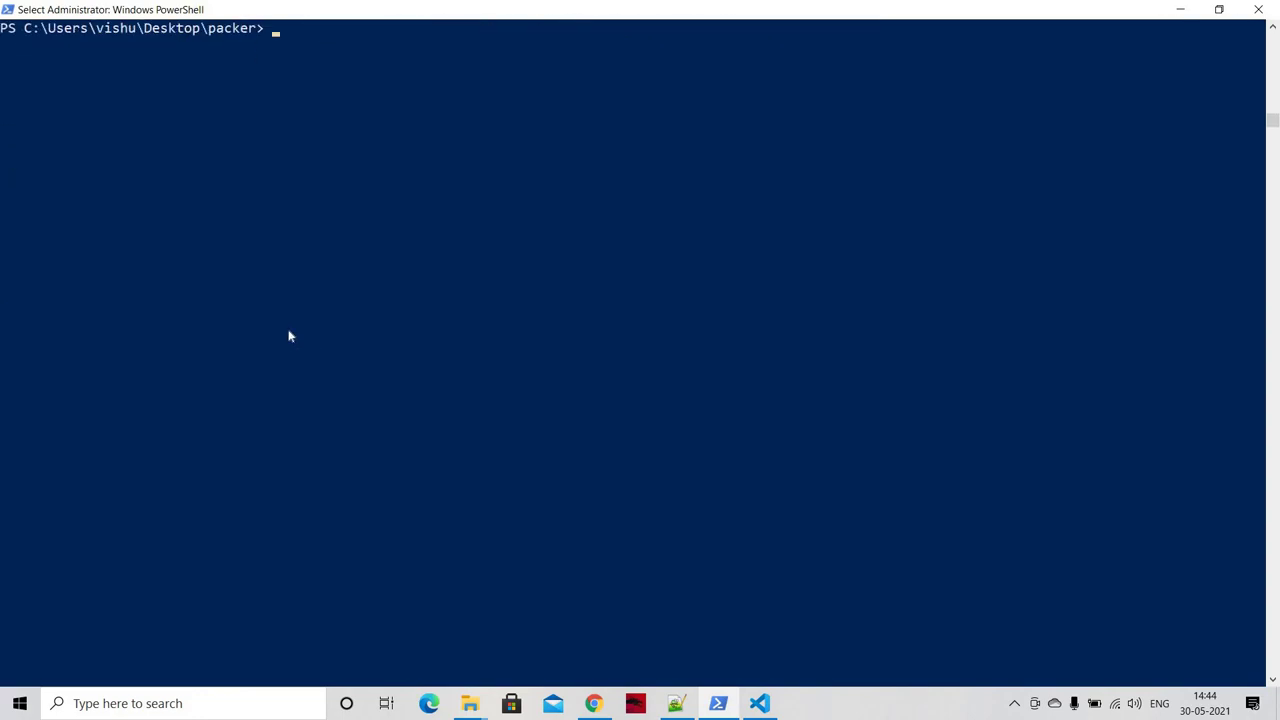
Step: Review the earlier build log in PowerShell, highlighting the packer build .\packer-nginx.json command and reading through the provisioning output
scroll(290, 337, up, 20)
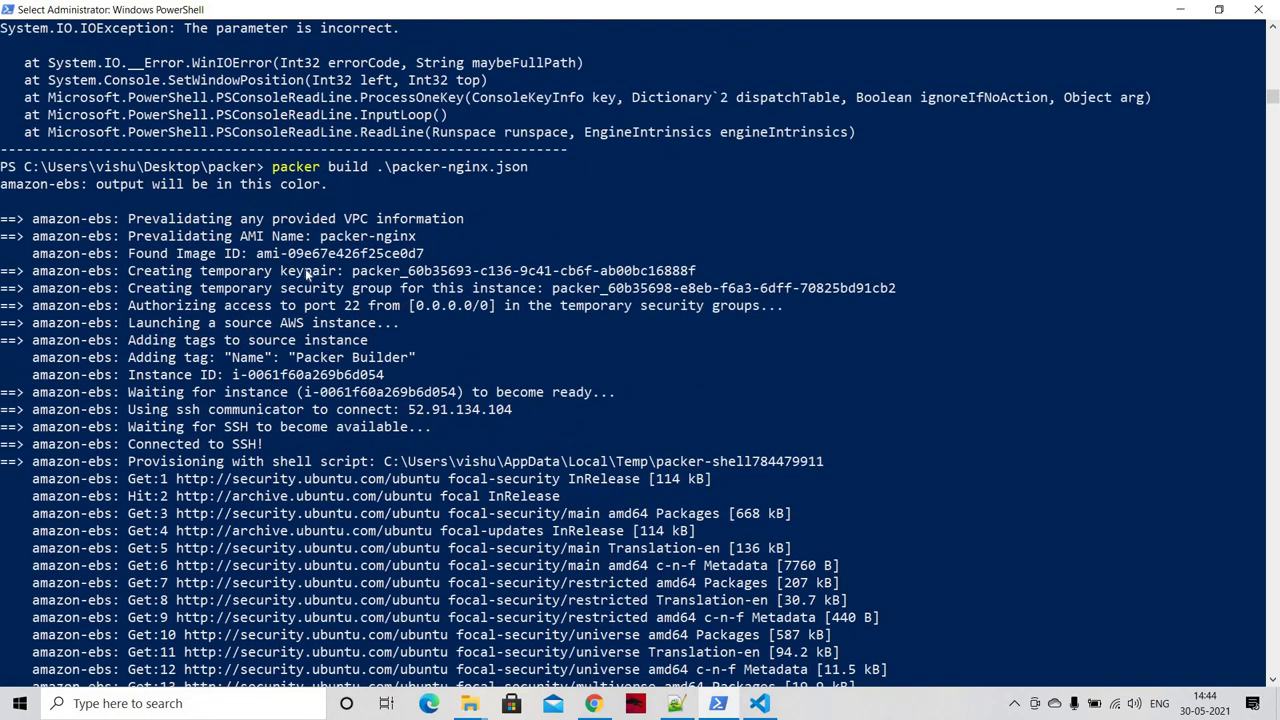
drag(274, 168, 543, 168)
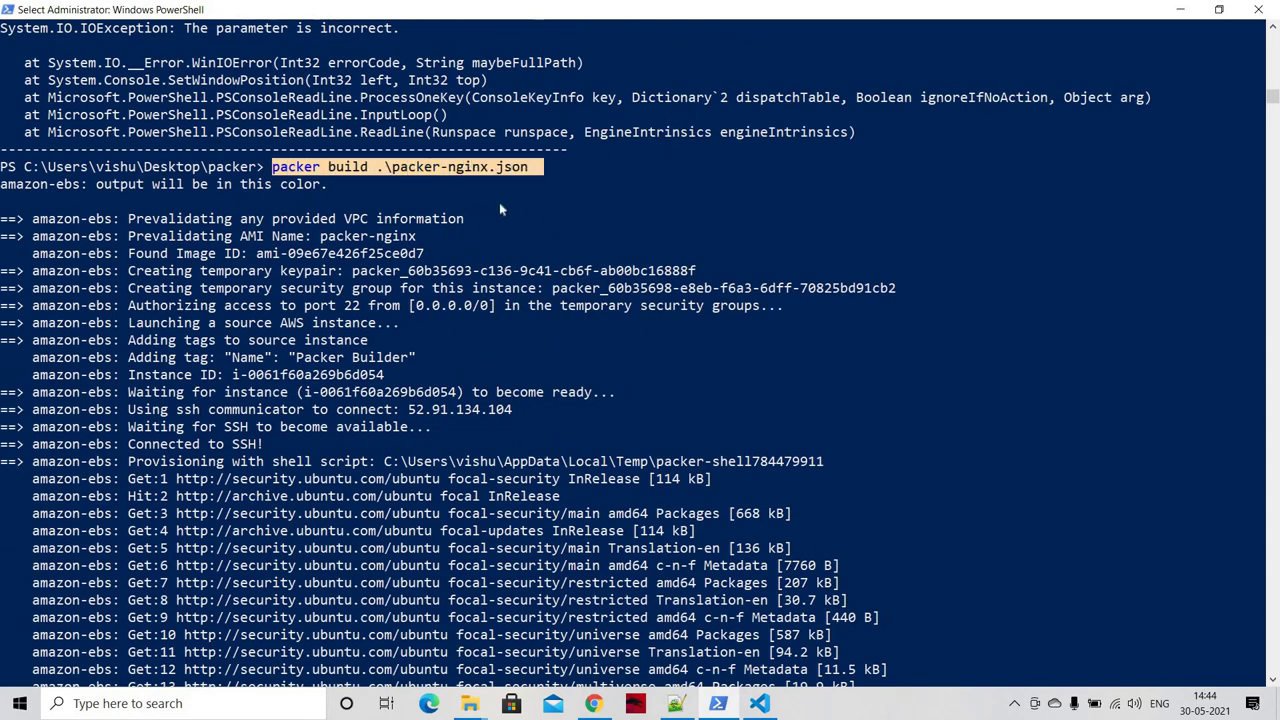
click(510, 203)
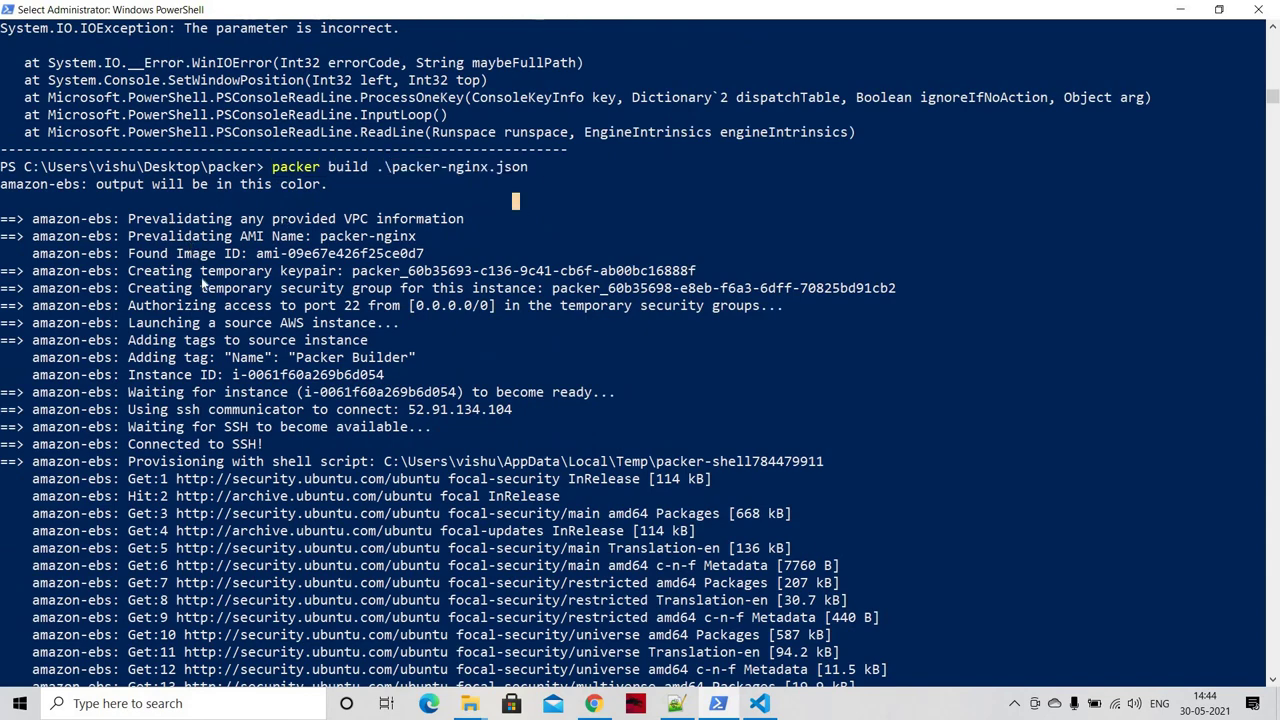
scroll(218, 350, down, 6)
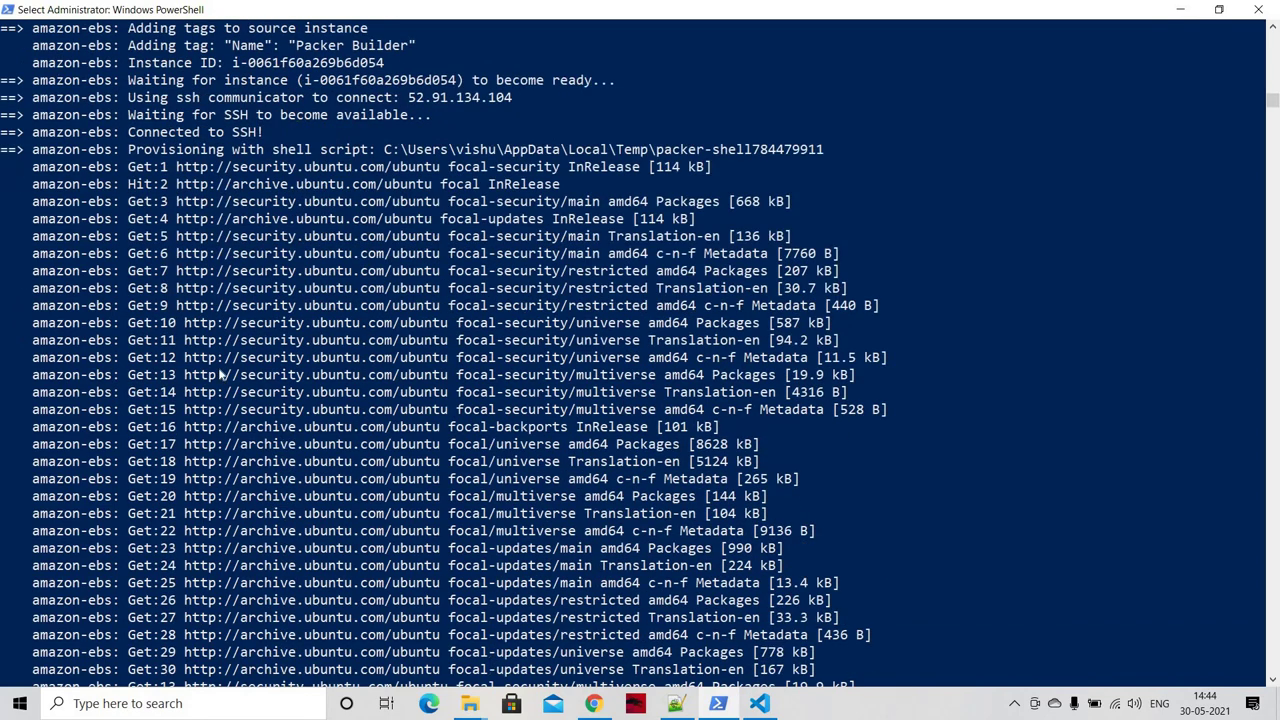
scroll(222, 374, down, 20)
scroll(233, 410, up, 19)
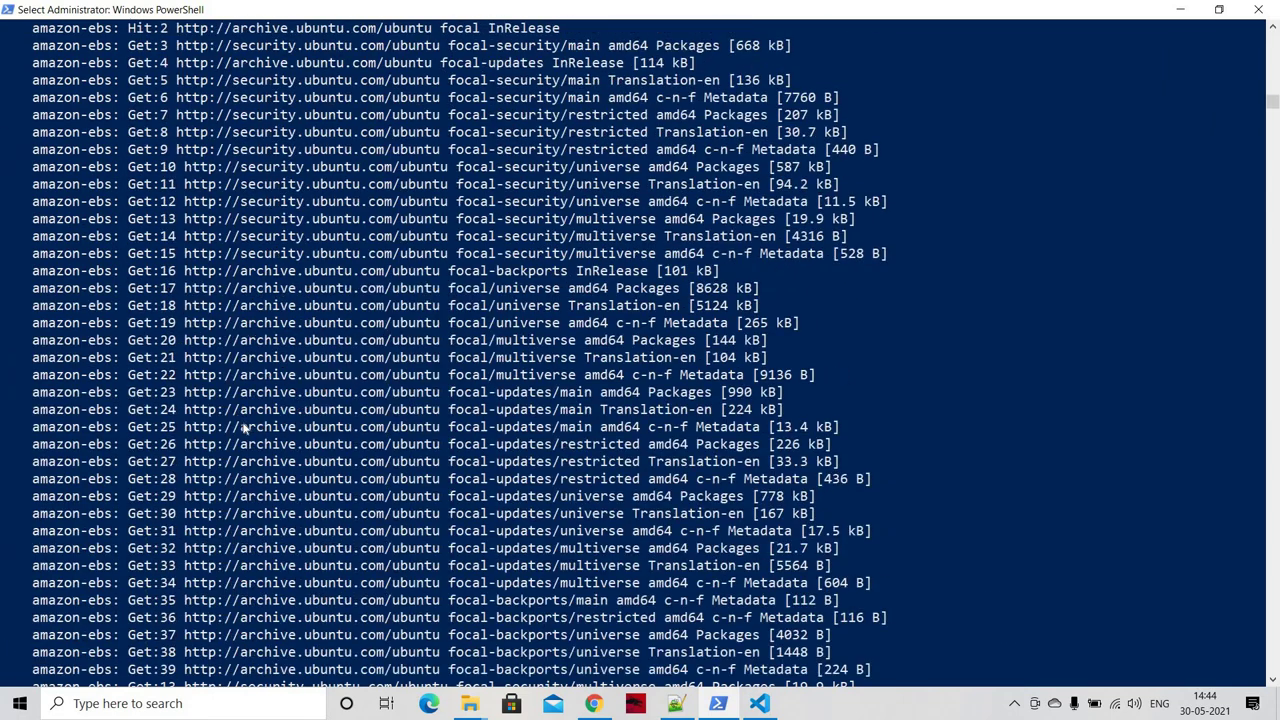
scroll(243, 428, up, 6)
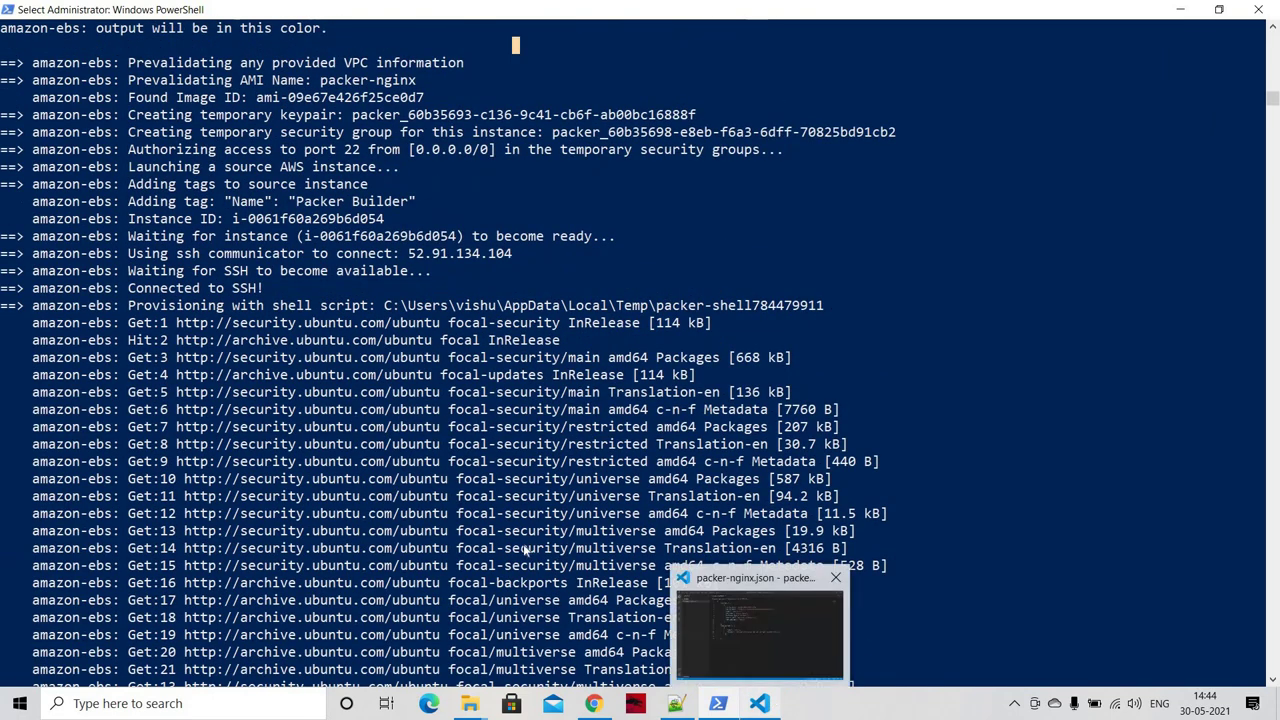
scroll(524, 551, down, 7)
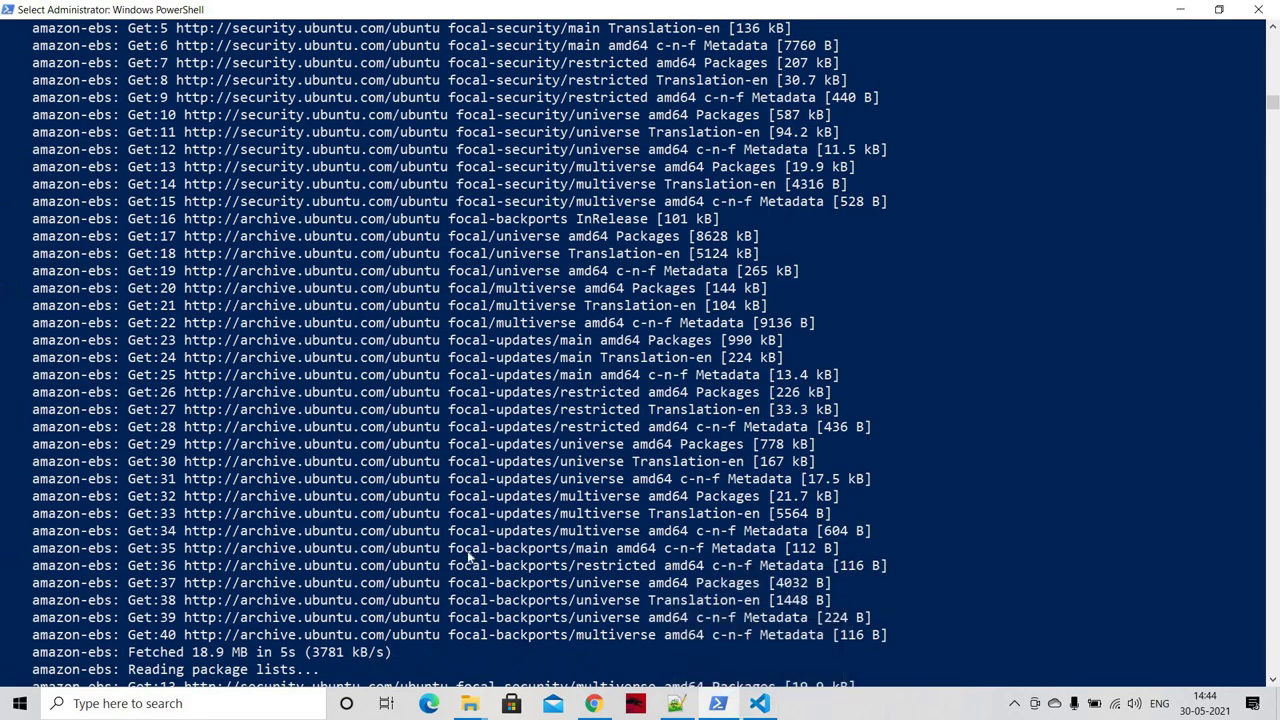
scroll(470, 557, down, 20)
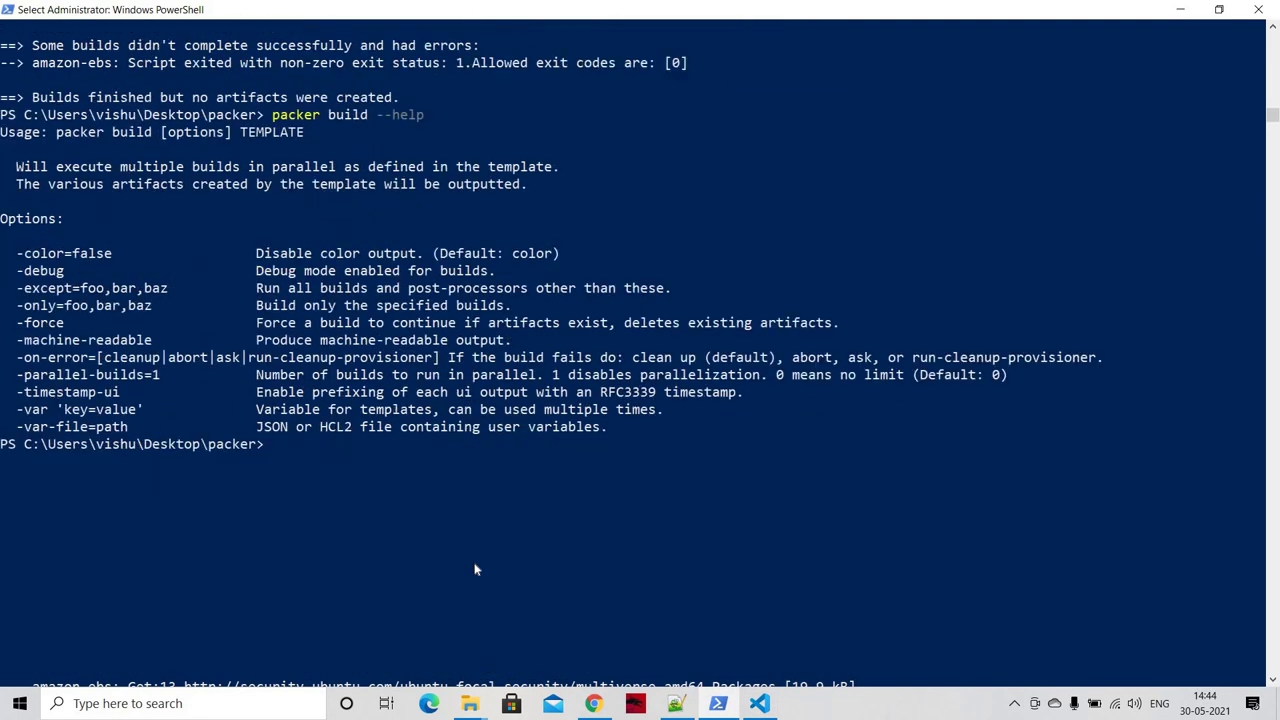
scroll(475, 569, down, 8)
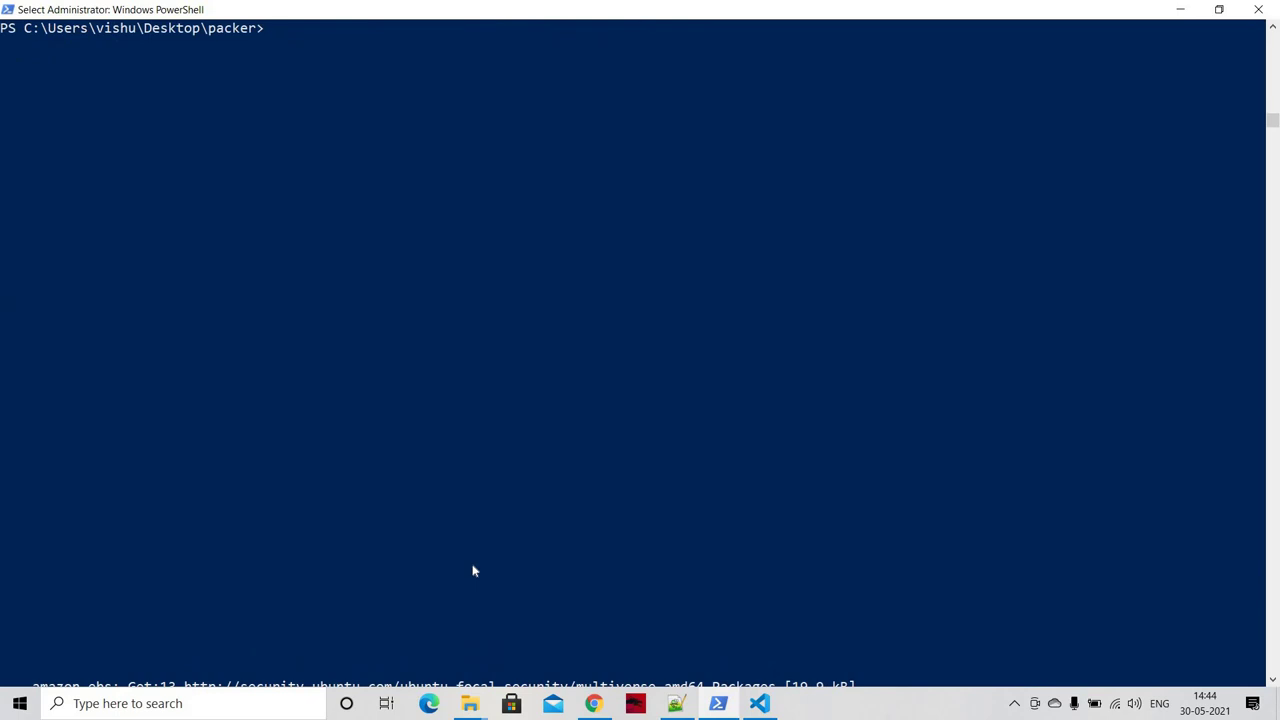
Step: Start a debug build with packer build -debug .\packer-nginx.json in PowerShell, after rechecking the template and the EC2 instances list
text(packer)
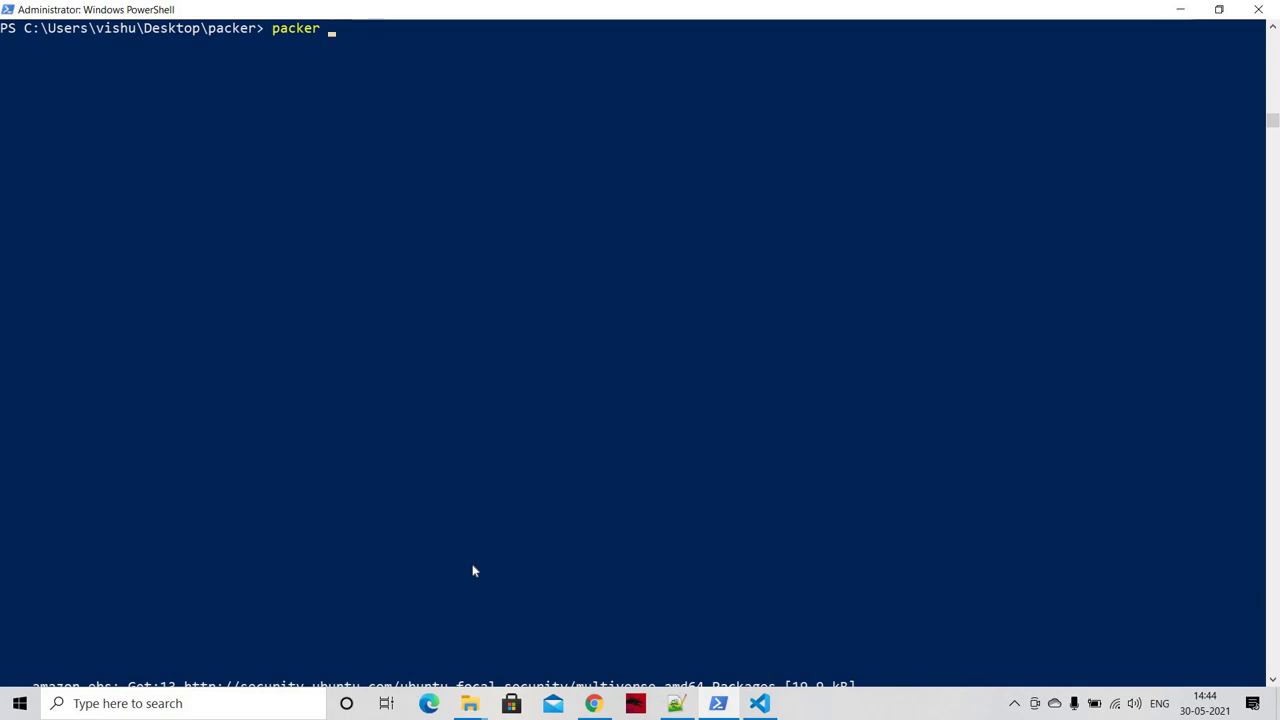
text(build -debug .)
key(Tab)
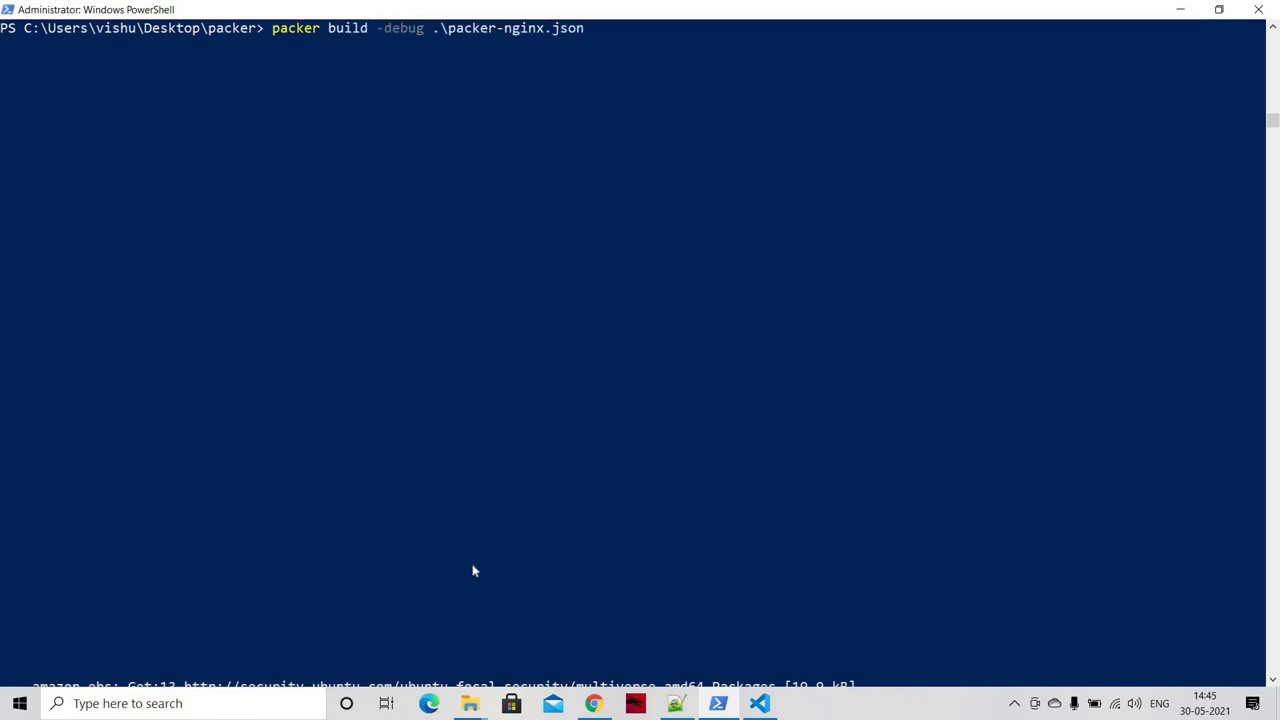
click(760, 703)
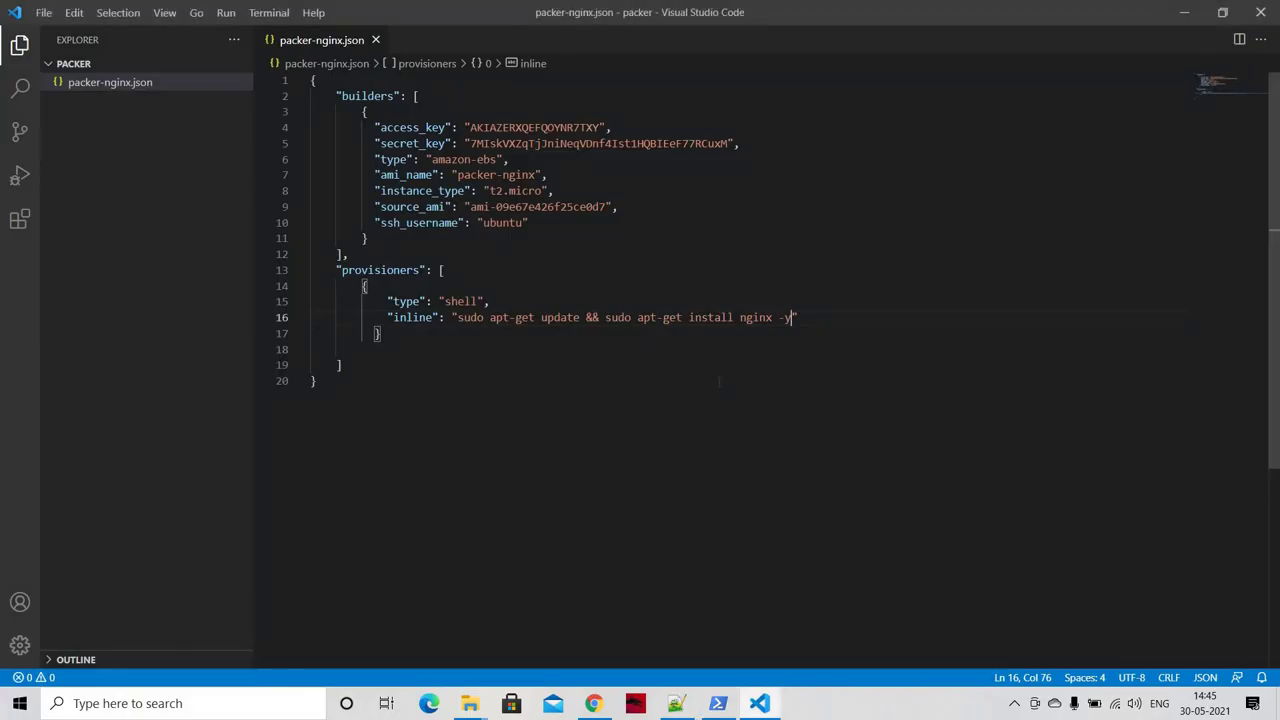
key(alt+Tab)
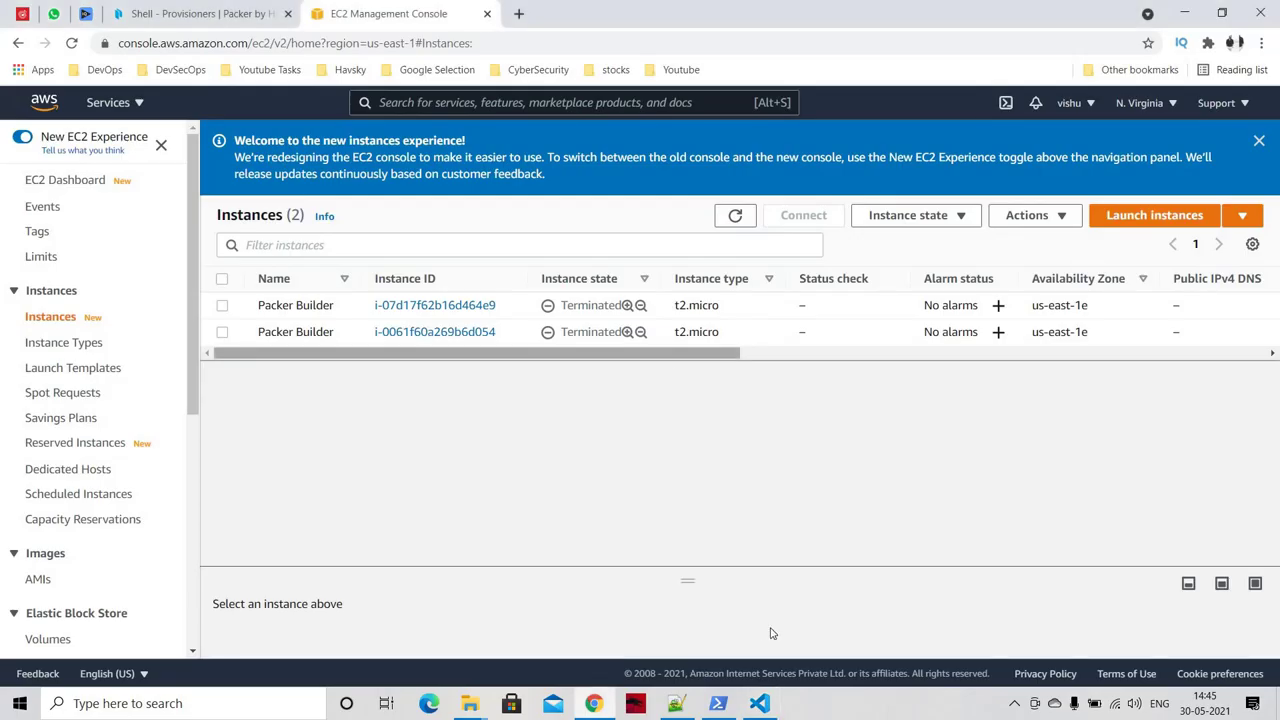
click(720, 710)
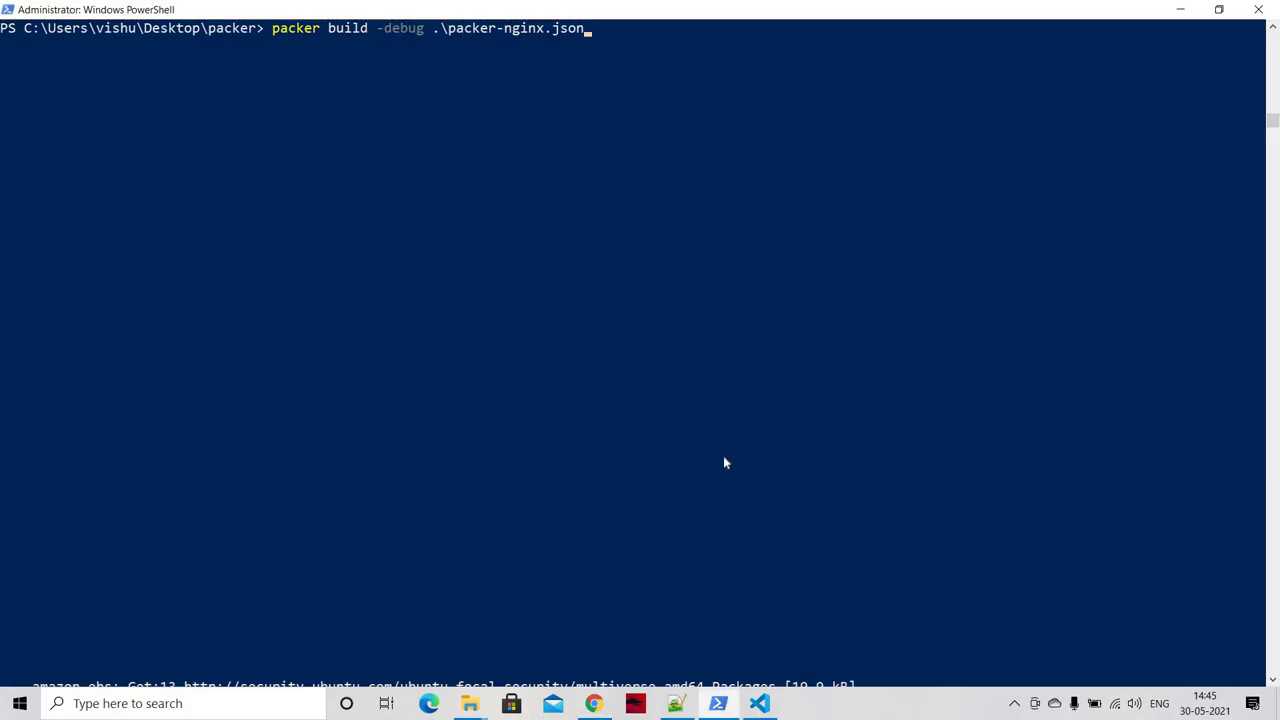
key(Return)
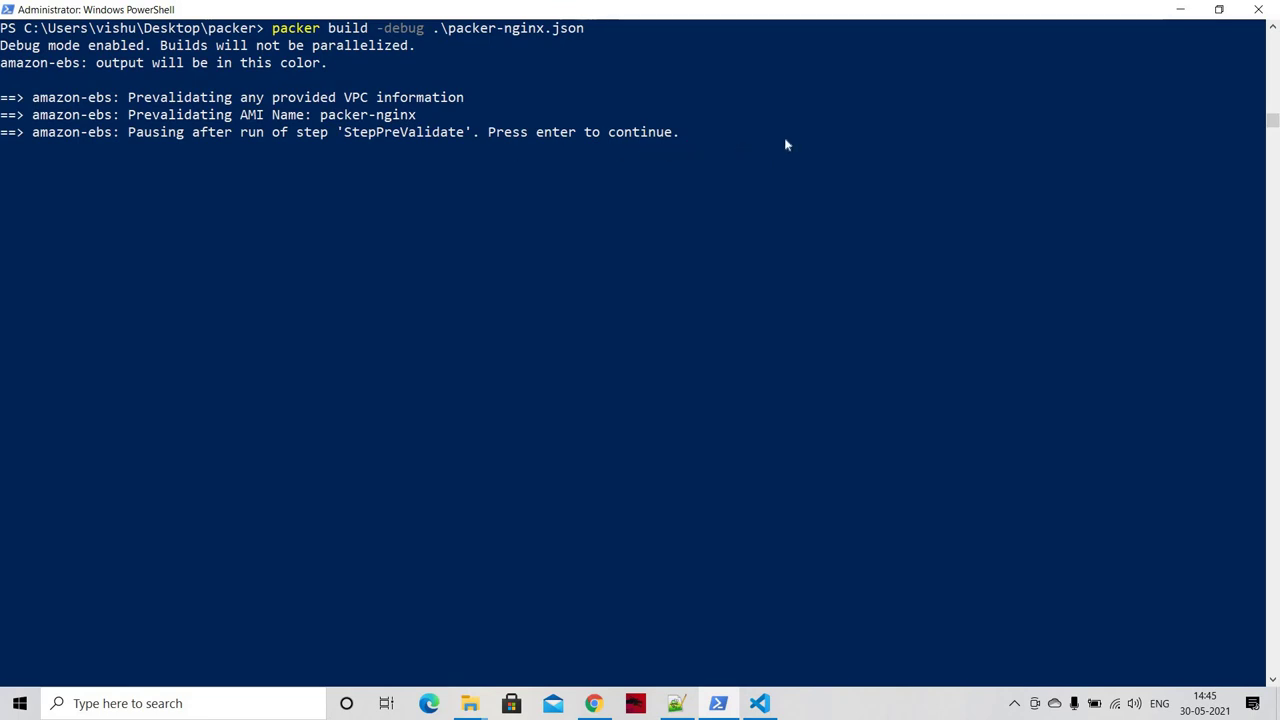
Step: Continue the debug build in PowerShell through each pause from StepPreValidate to StepCleanupVolumes, launching the source AWS instance
key(Return)
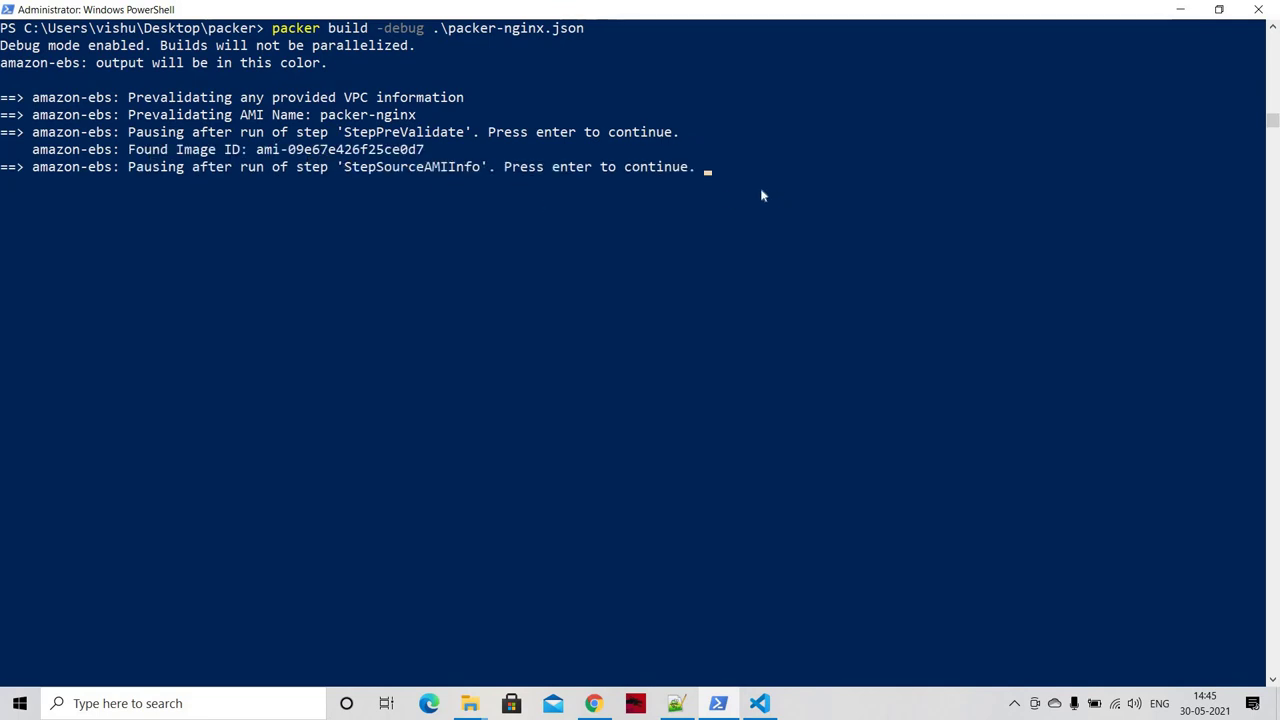
key(Return)
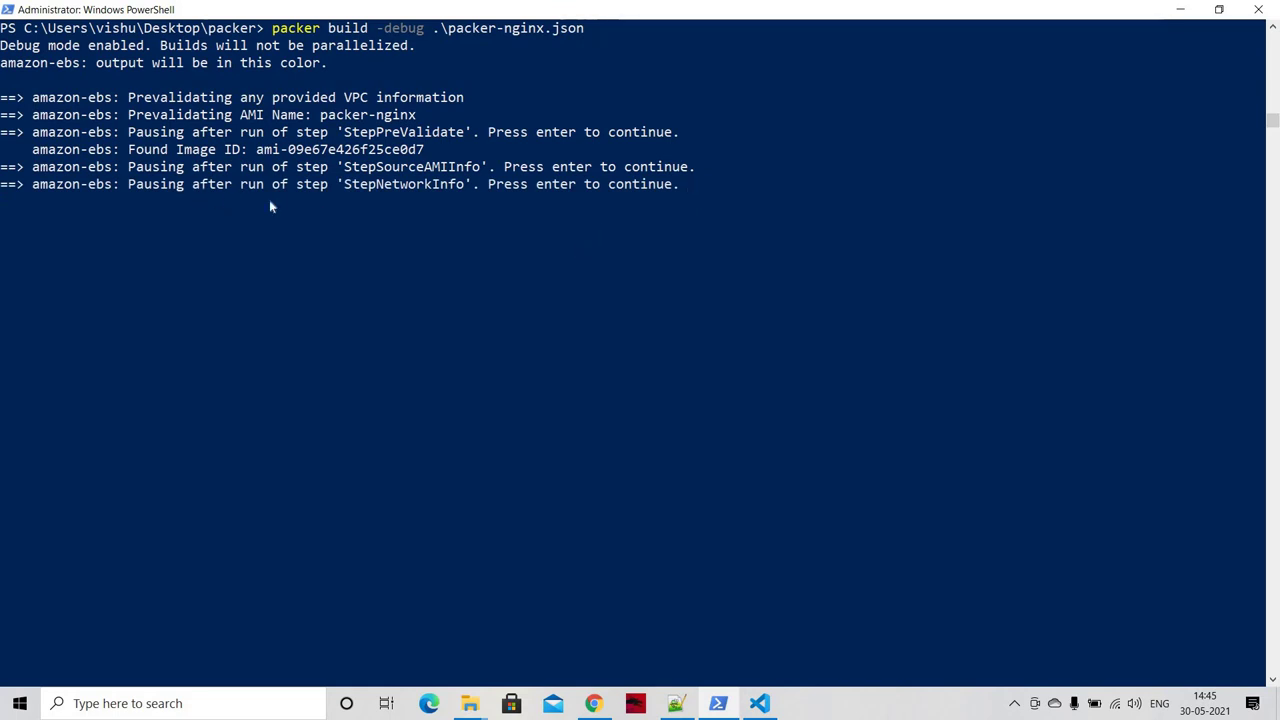
key(Return)
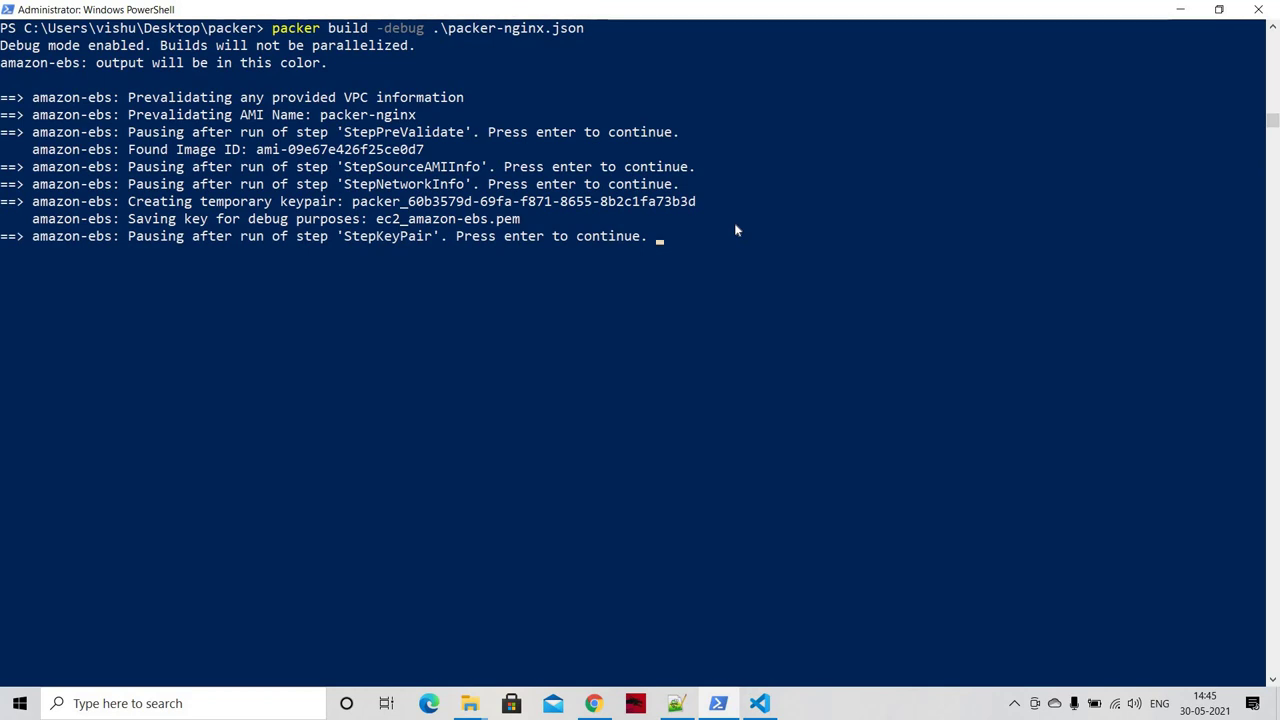
key(Return)
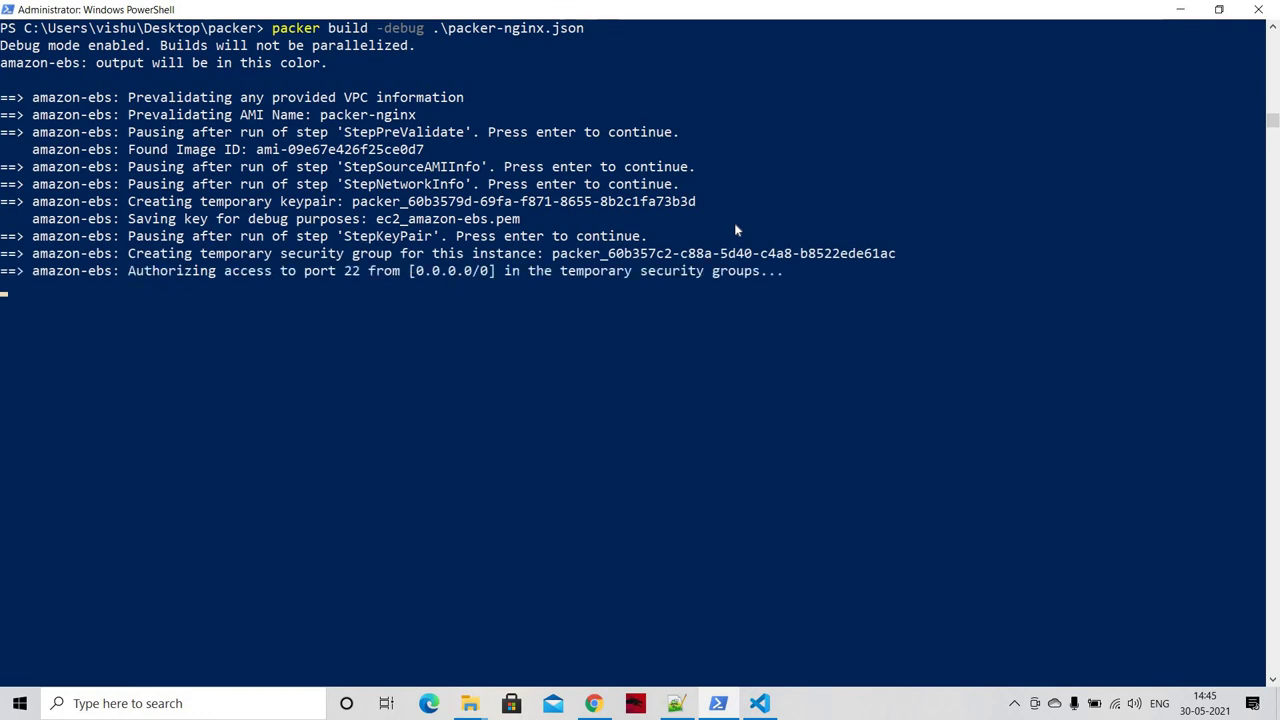
key(Return)
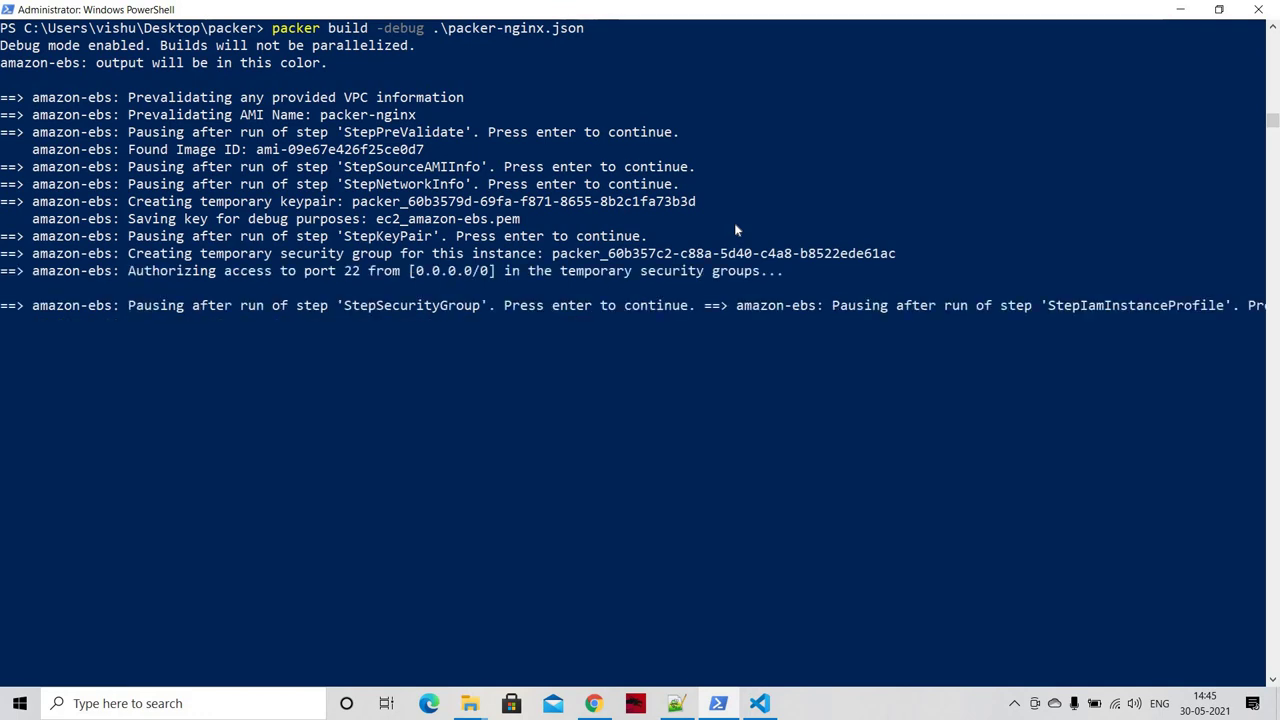
key(Return)
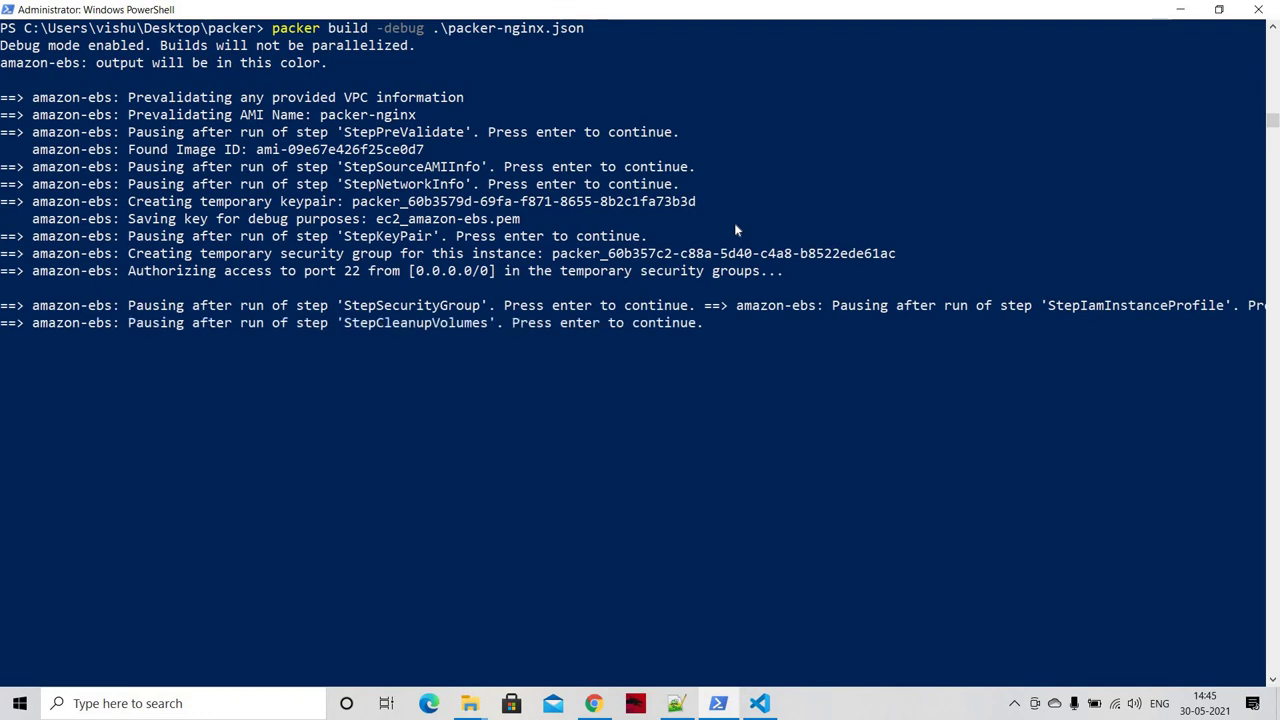
key(Return)
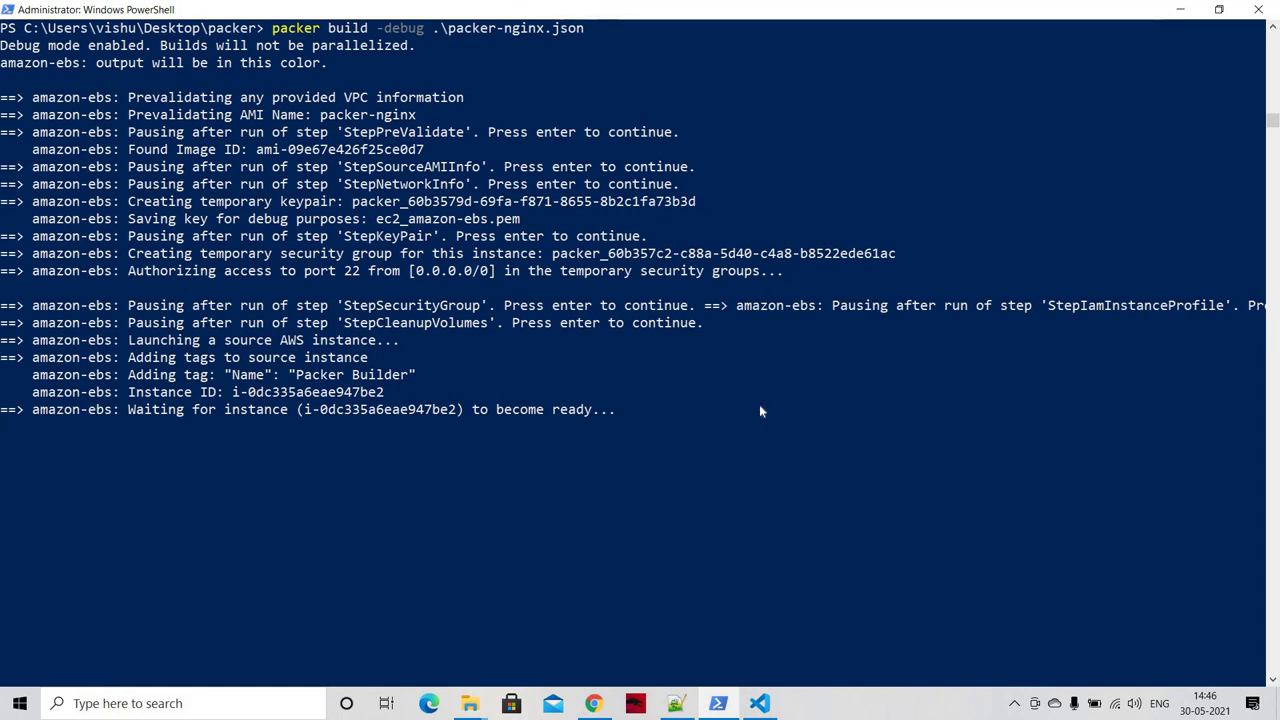
Step: Check the new Packer Builder instance in Chrome by refreshing the EC2 instances list, and dismiss the new-experience welcome banner
click(594, 703)
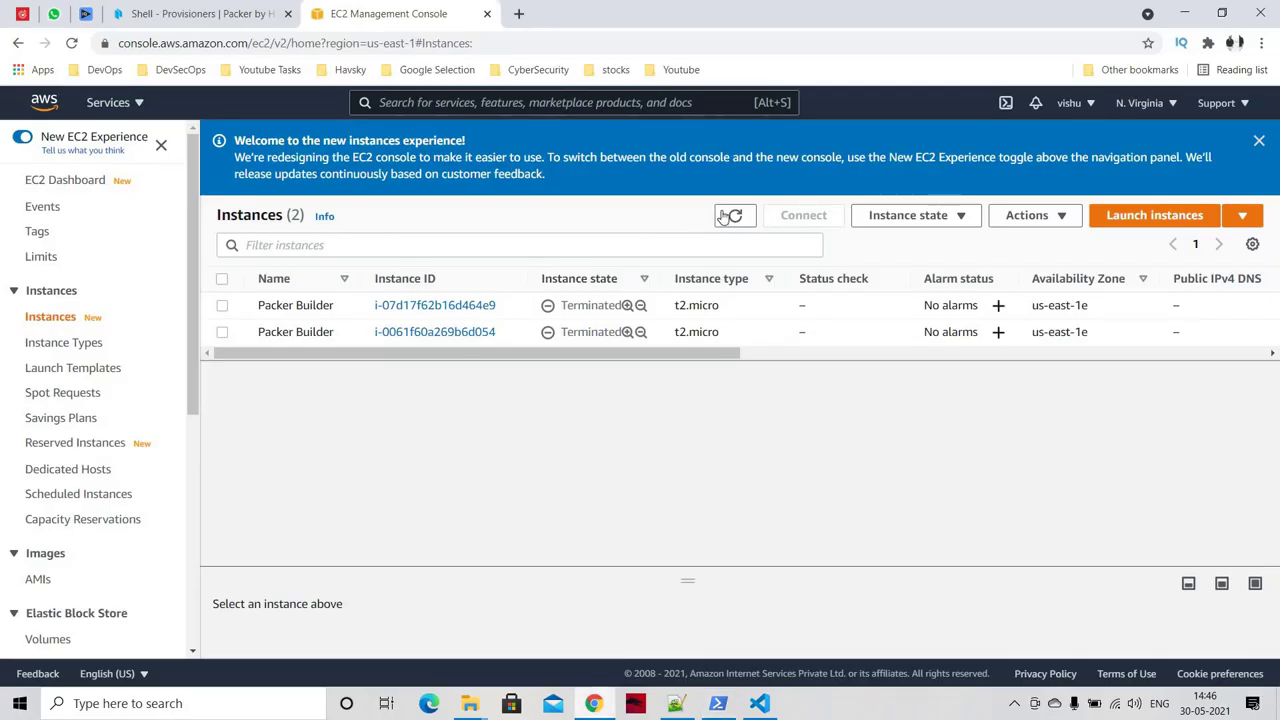
click(731, 217)
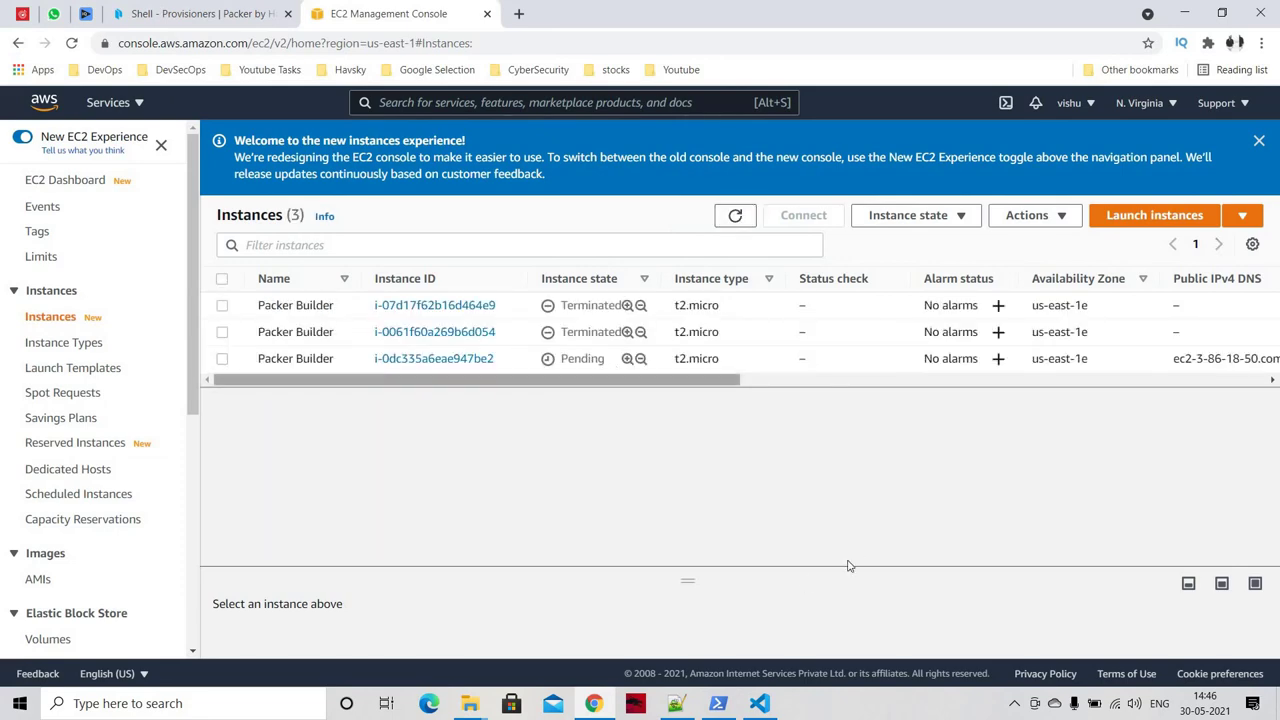
click(757, 706)
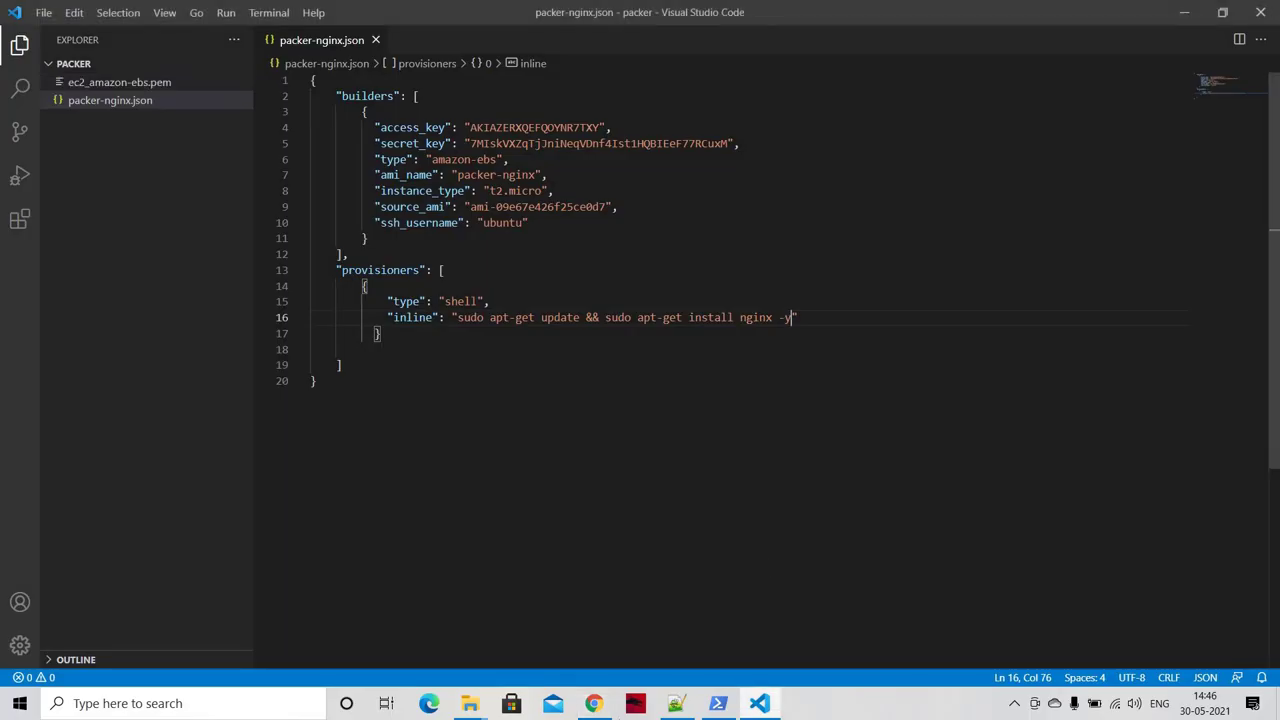
click(708, 708)
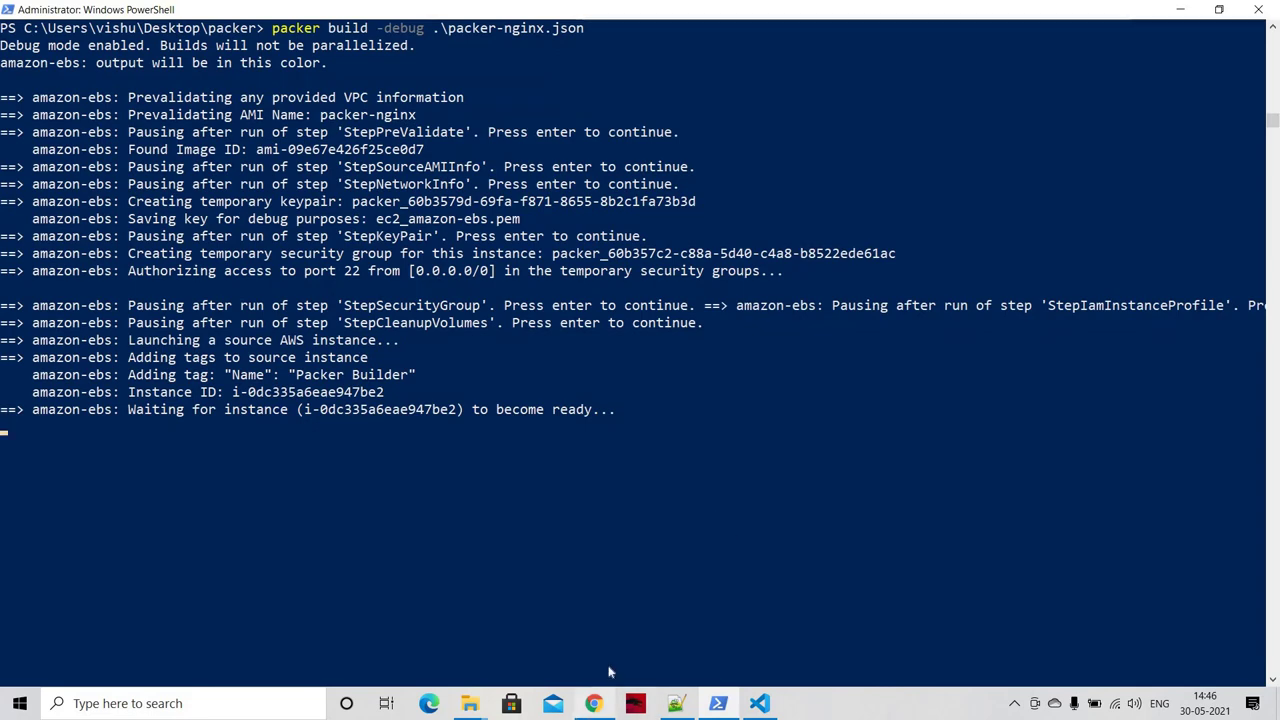
click(593, 703)
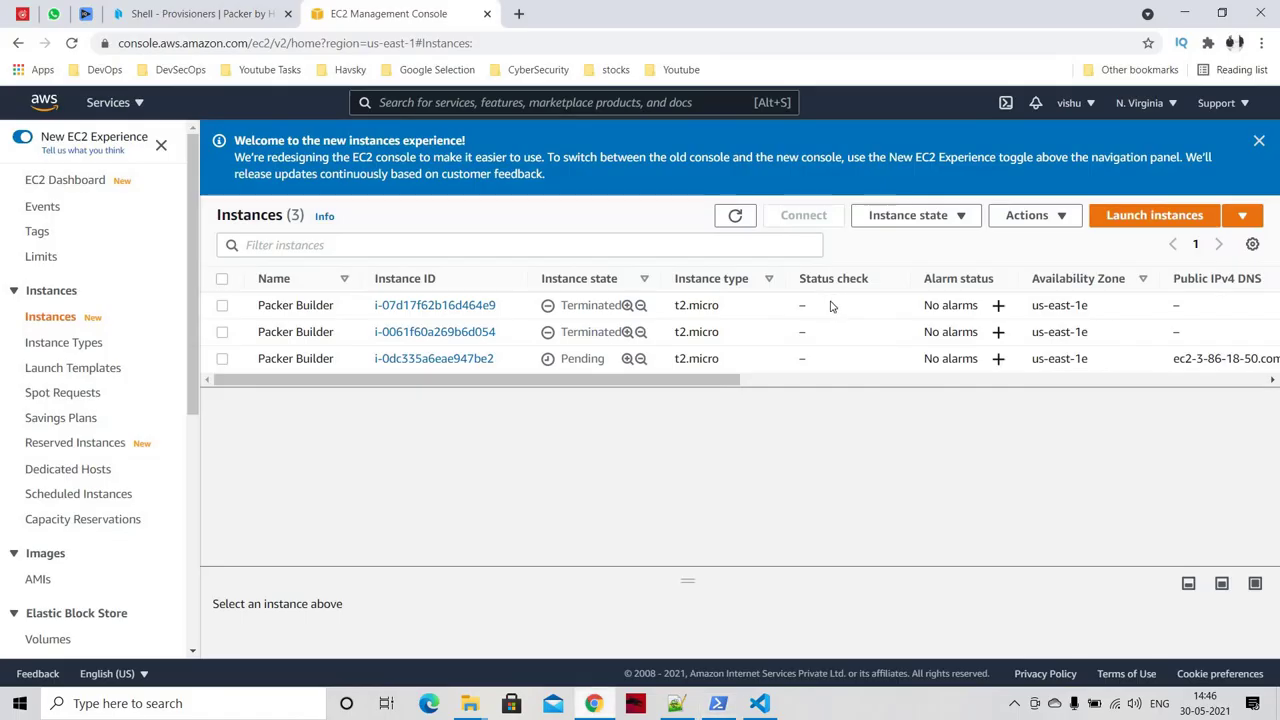
click(737, 218)
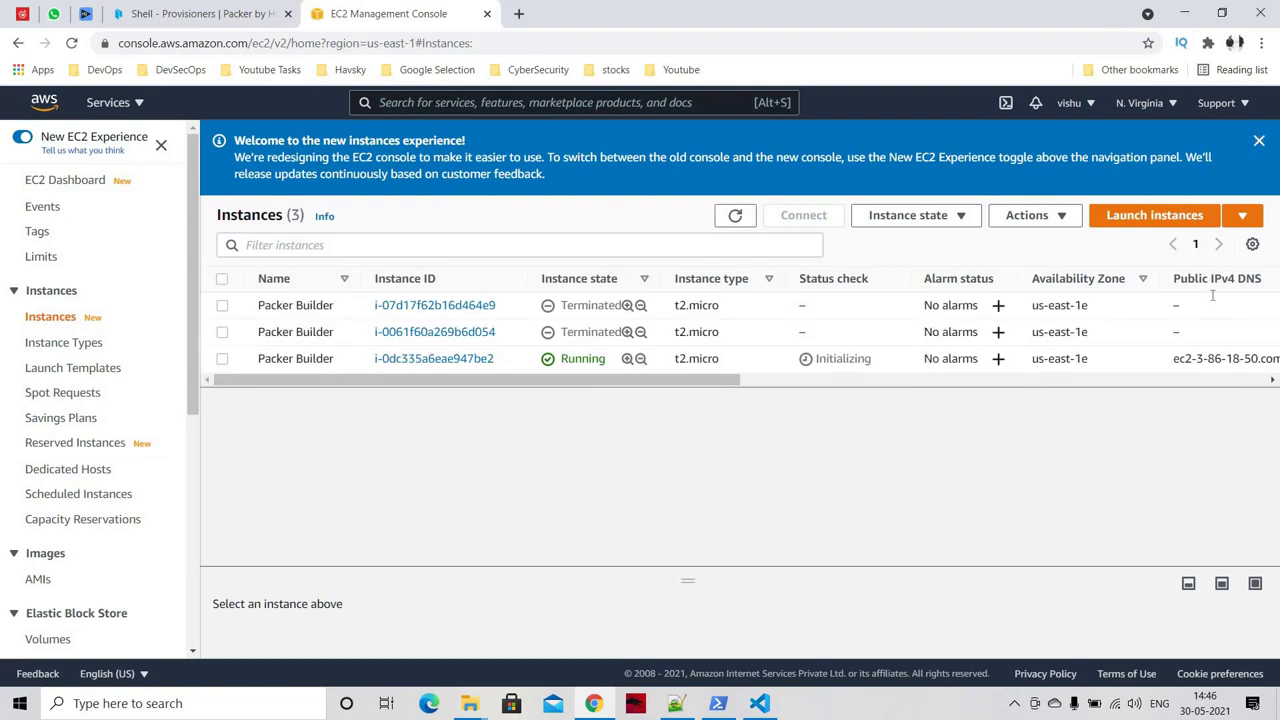
click(1259, 140)
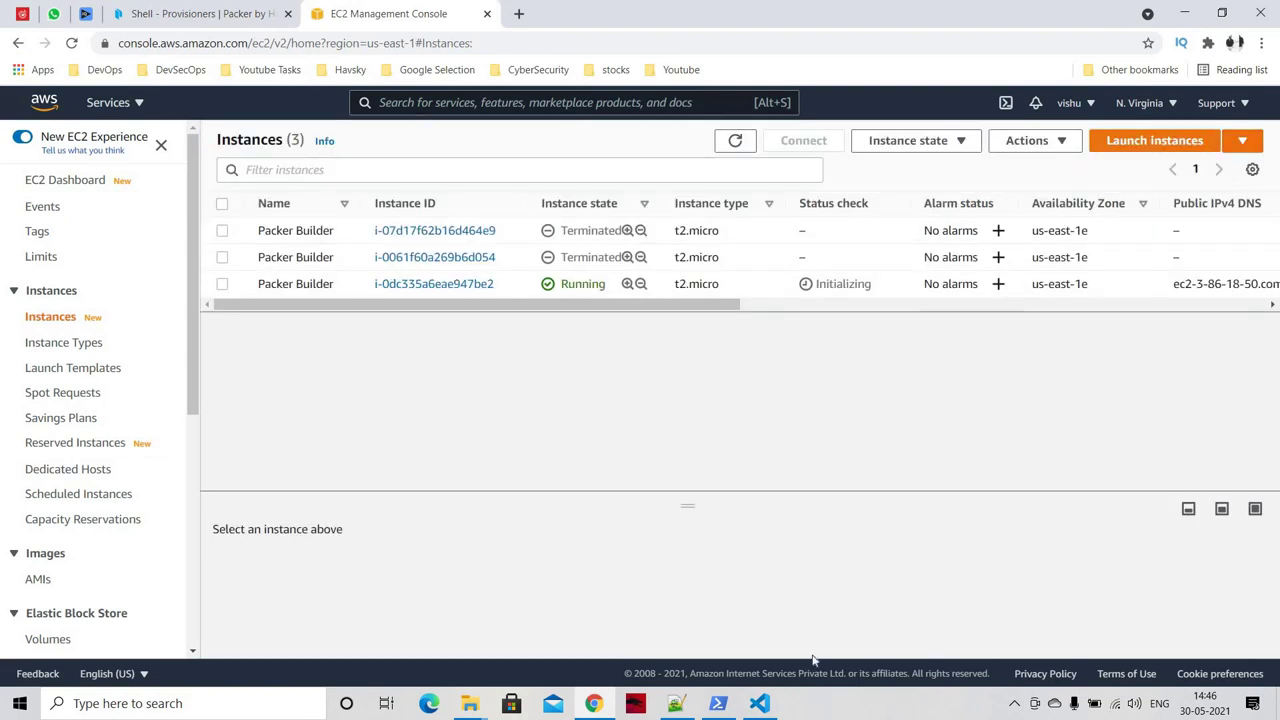
Step: Switch to PowerShell and examine the earlier failed build log around the nginx install prompt and cleanup lines
click(729, 710)
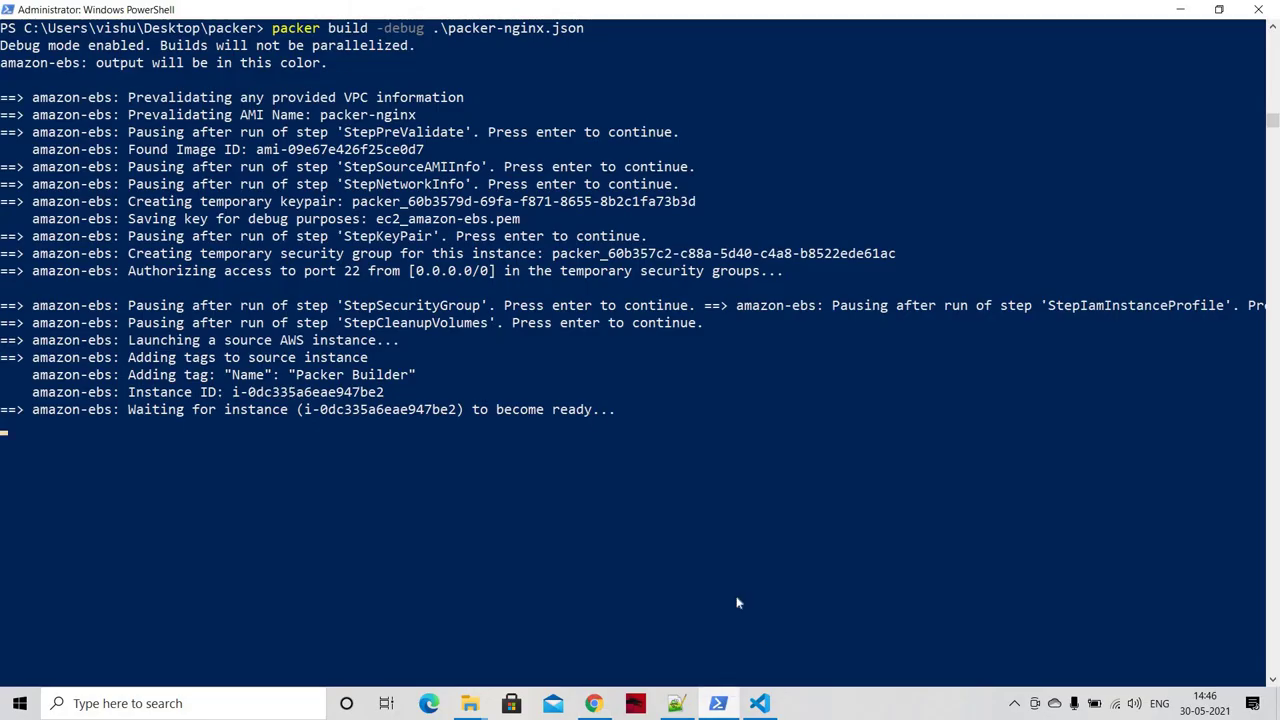
scroll(565, 416, up, 6)
scroll(565, 418, up, 14)
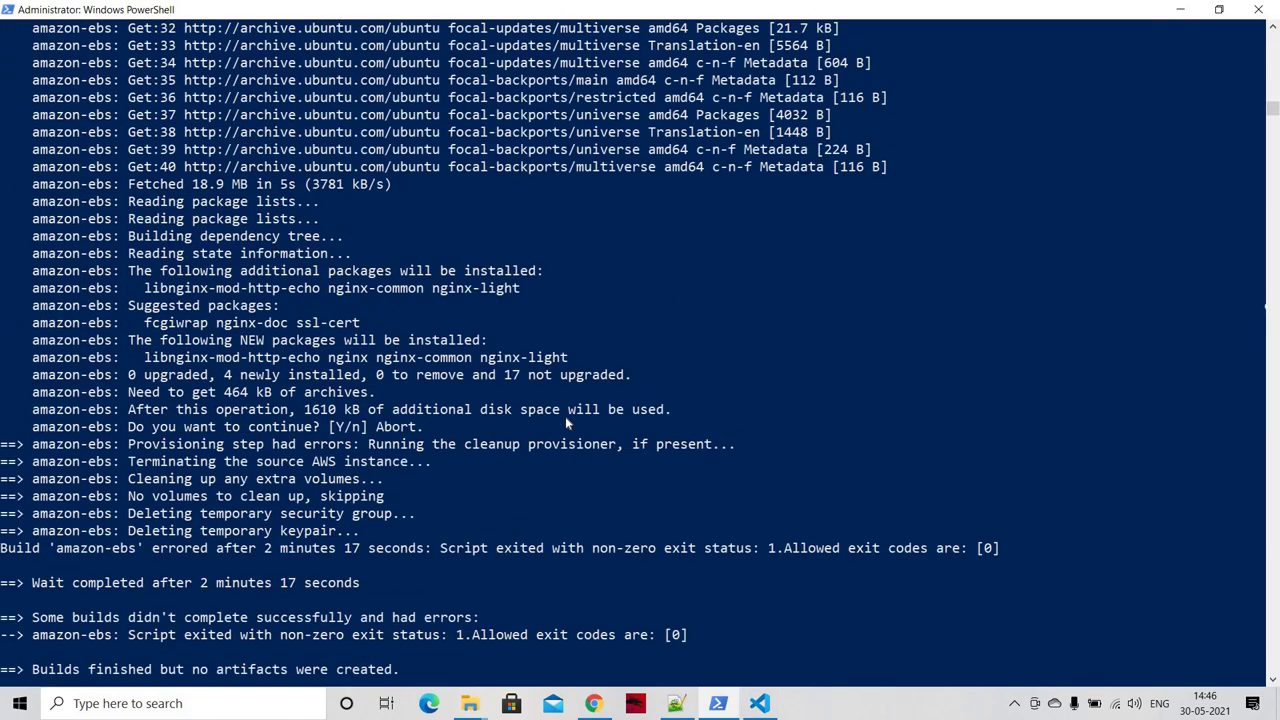
scroll(472, 437, down, 12)
scroll(472, 437, up, 2)
scroll(470, 440, up, 9)
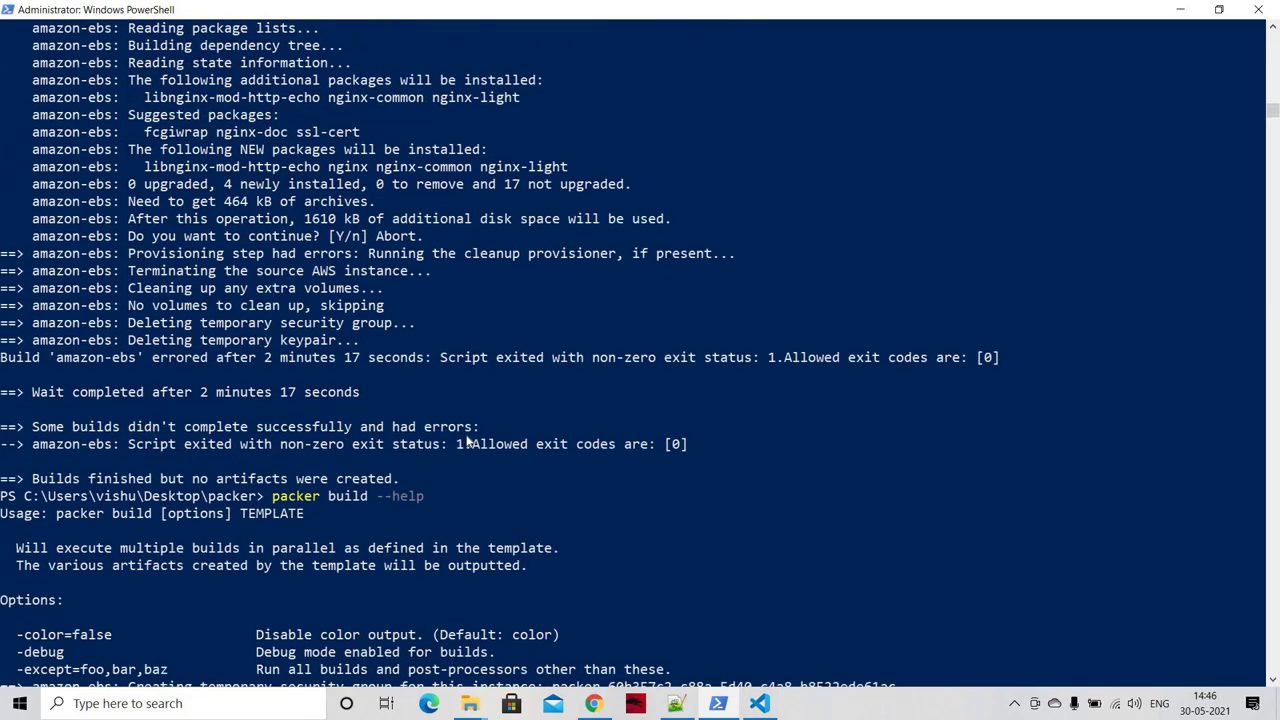
scroll(467, 441, up, 1)
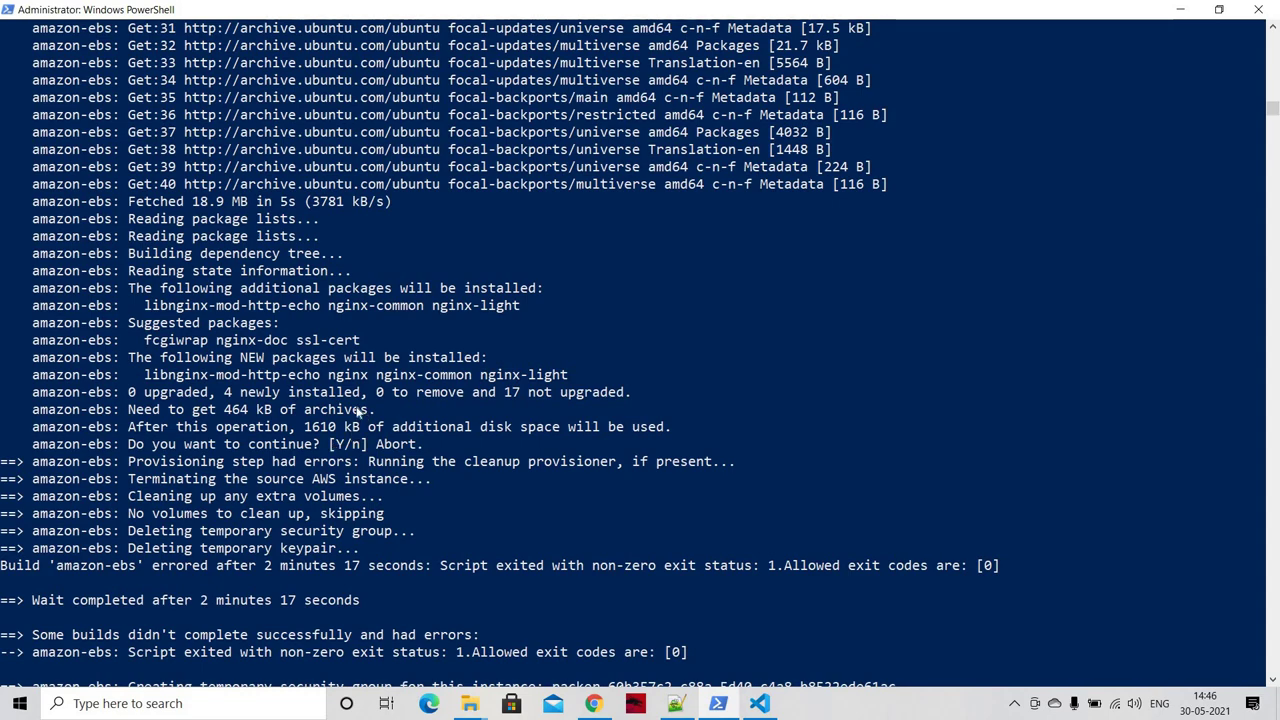
scroll(358, 412, down, 17)
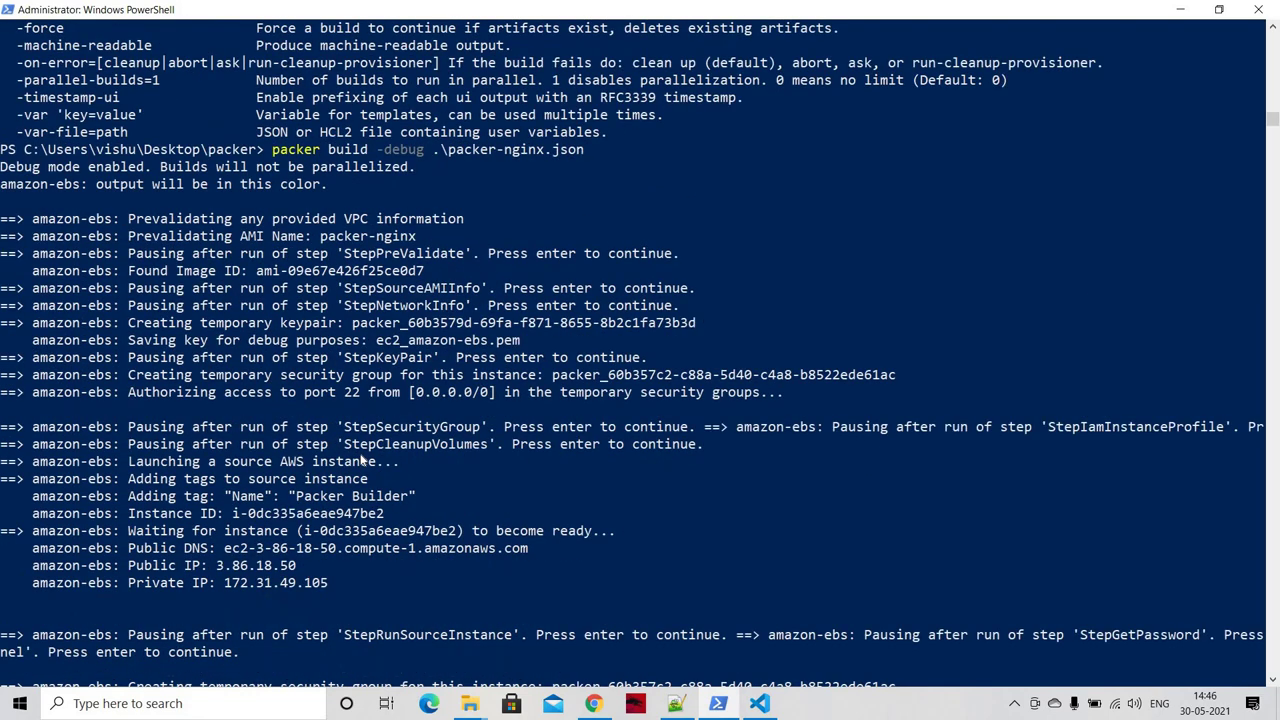
Step: Continue the debug build past the StepConnect and StepSetGeneratedData pauses to run the nginx shell provisioner
scroll(362, 455, down, 7)
key(Return)
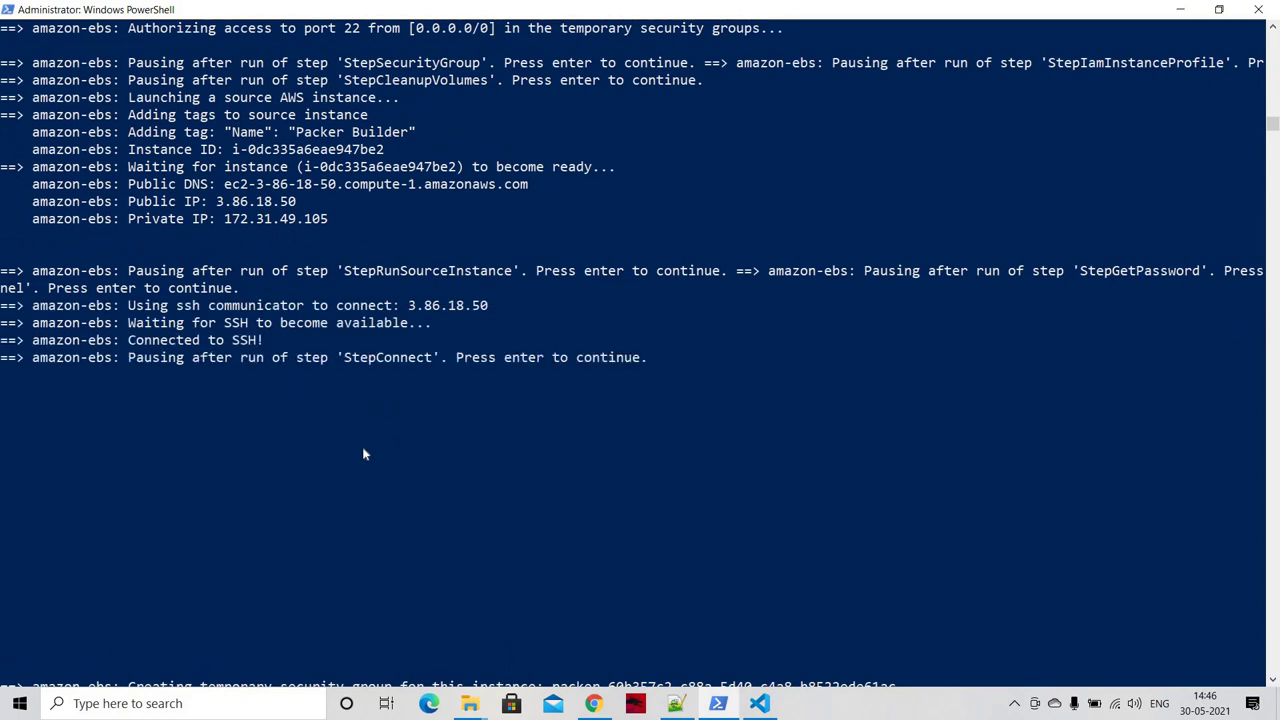
key(Return)
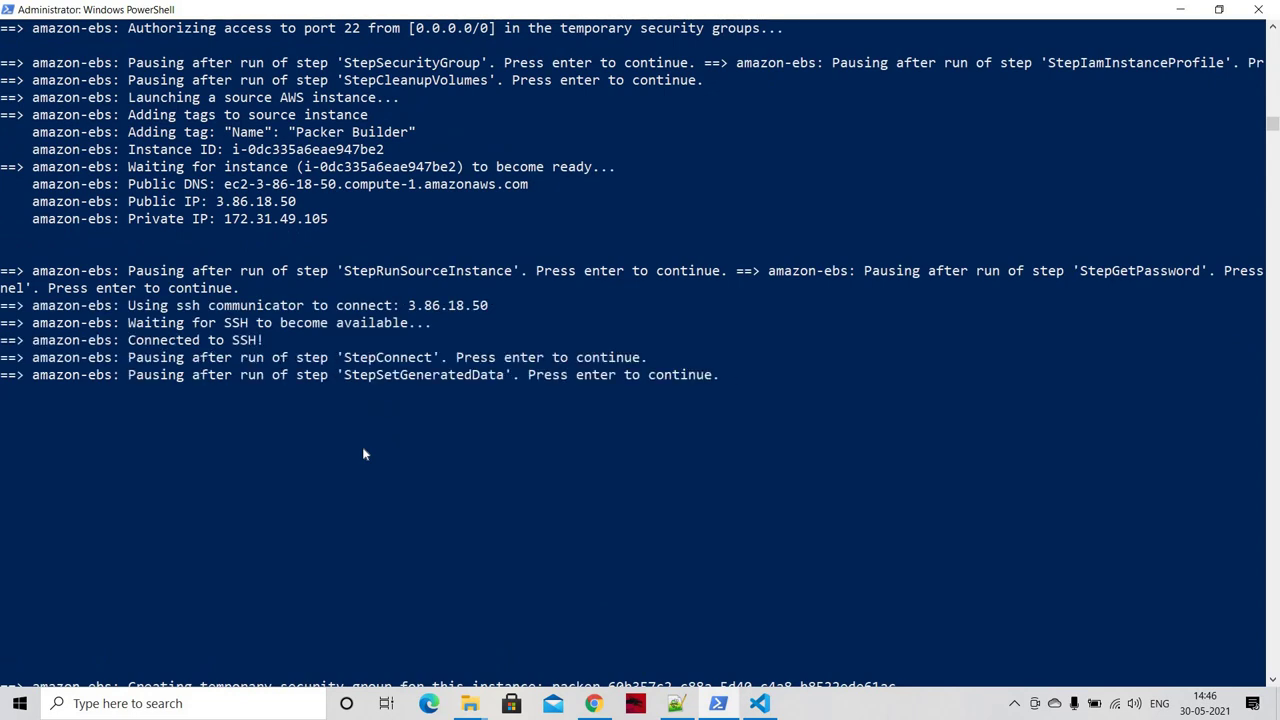
key(Return)
key(Return)
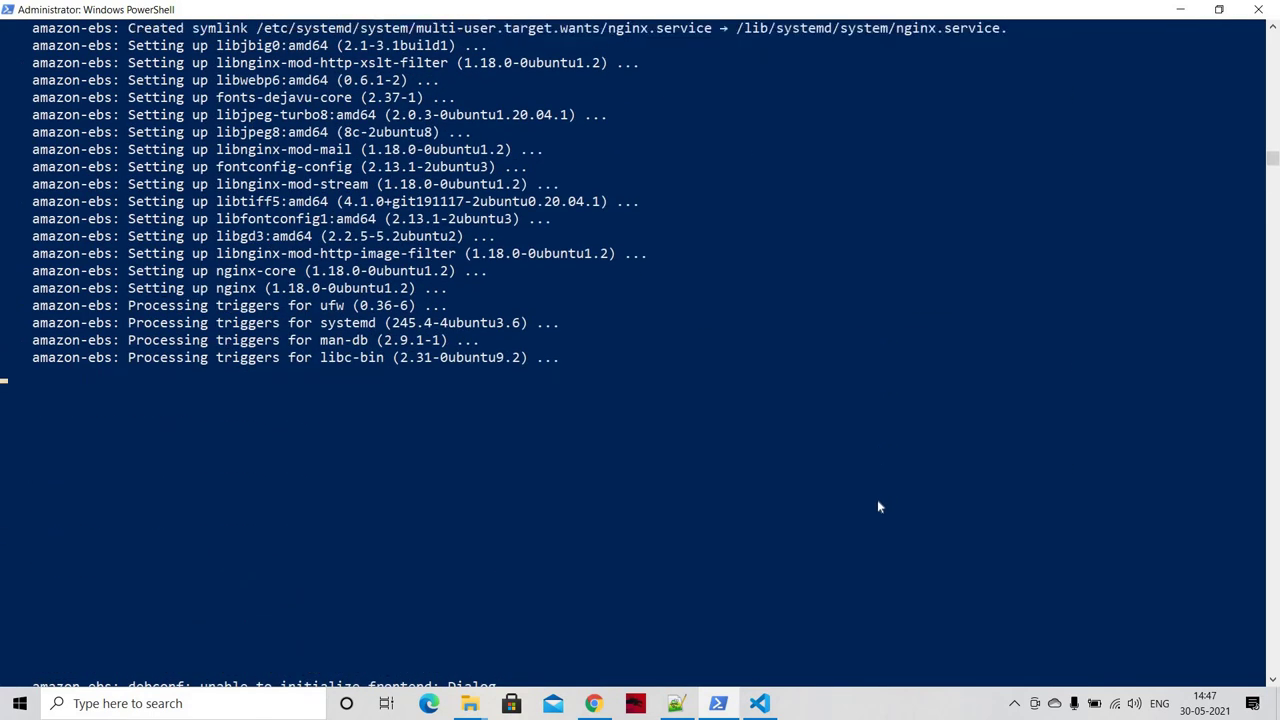
Step: Refresh the EC2 instances list in Chrome, and continue the PowerShell build past StepProvision and StepCleanupTempKeys to stop the source instance
key(alt+Tab)
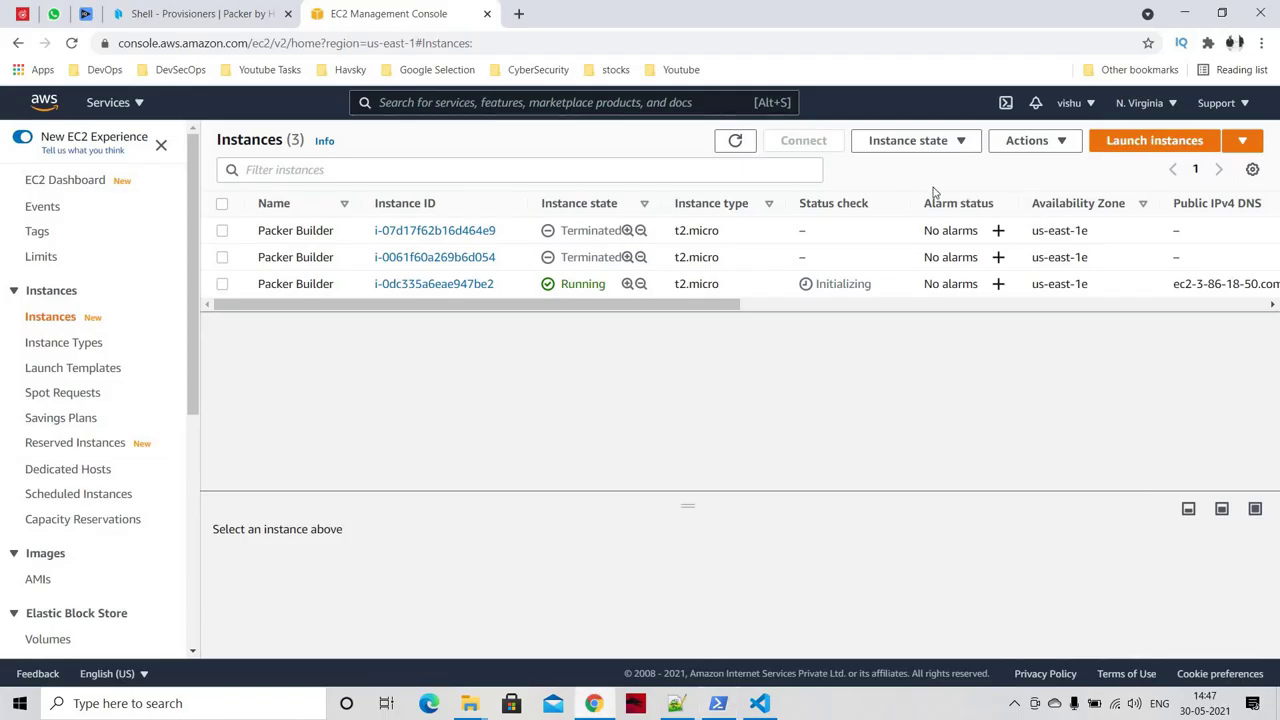
click(745, 143)
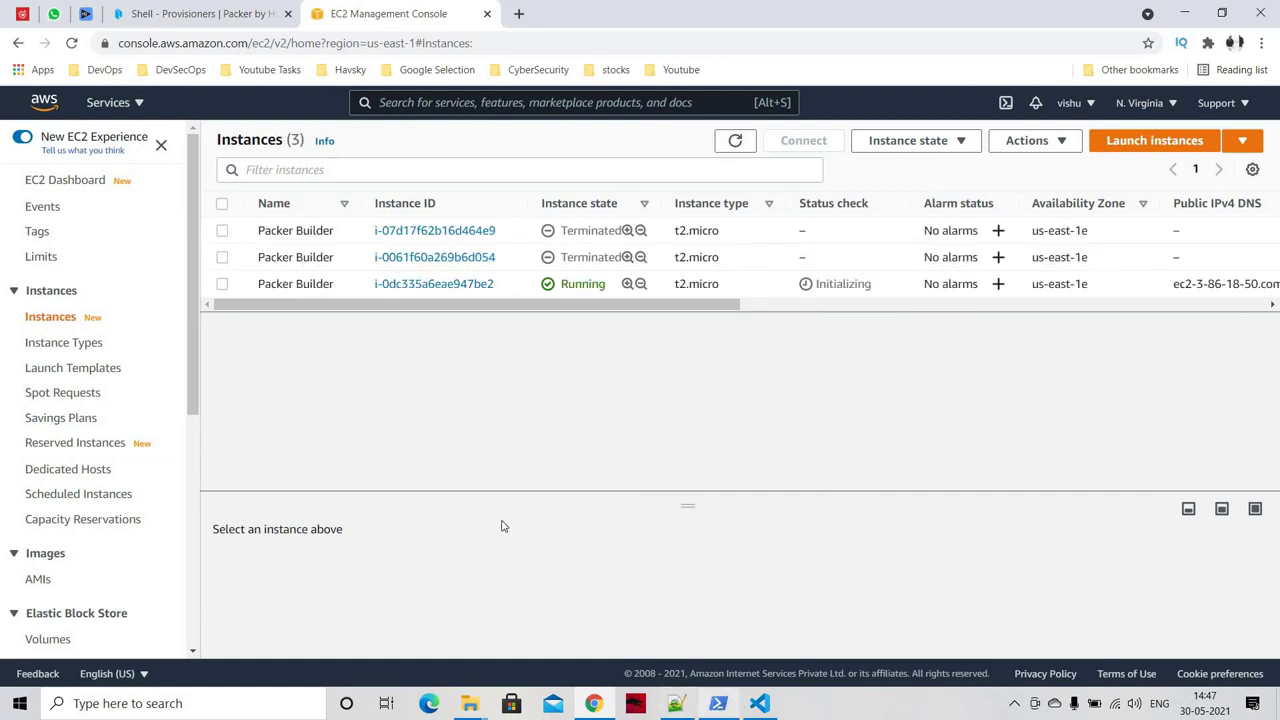
key(alt+Tab)
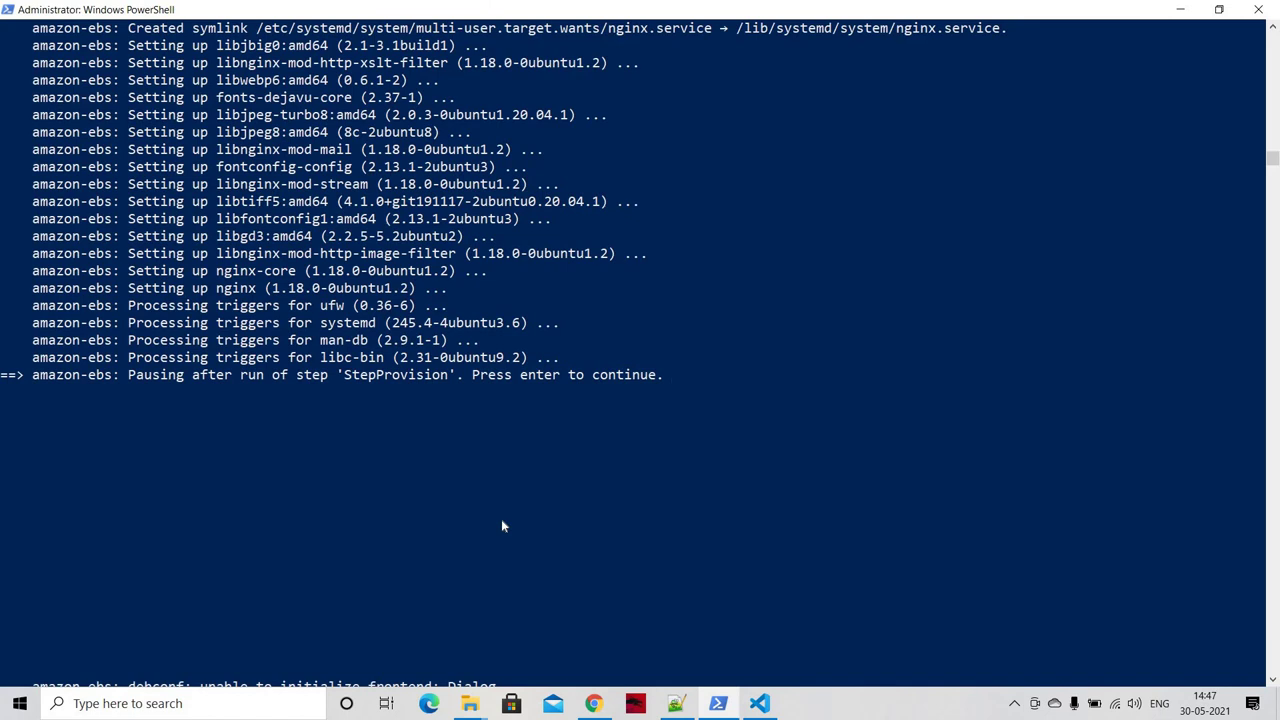
key(Return)
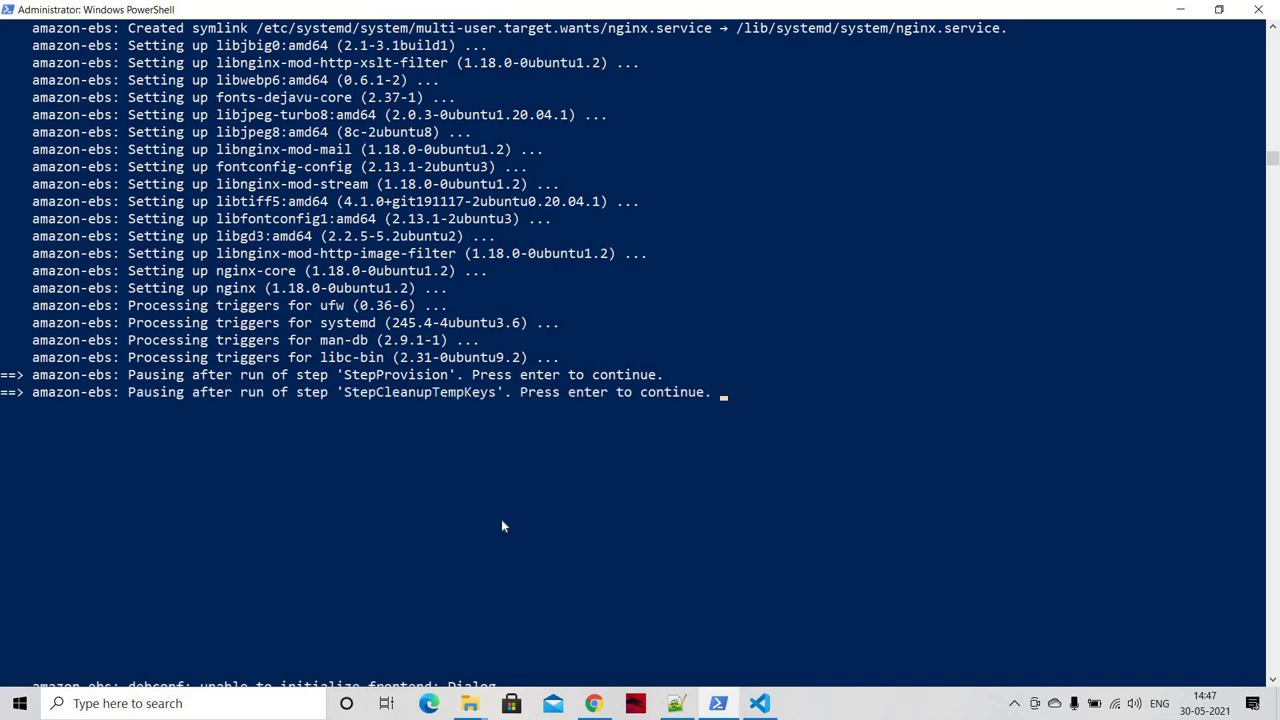
key(Return)
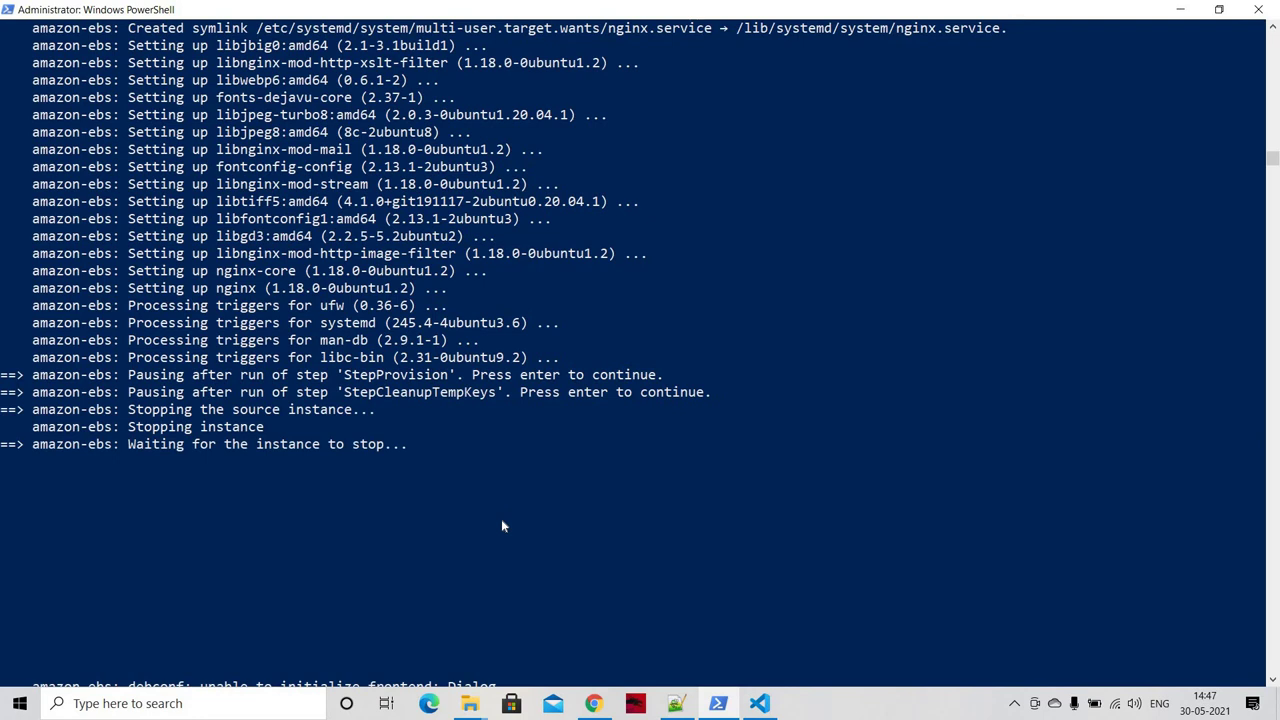
Step: Refresh the EC2 instances list in Chrome to check the source instance's state, and return to the build output in PowerShell
click(596, 705)
click(735, 141)
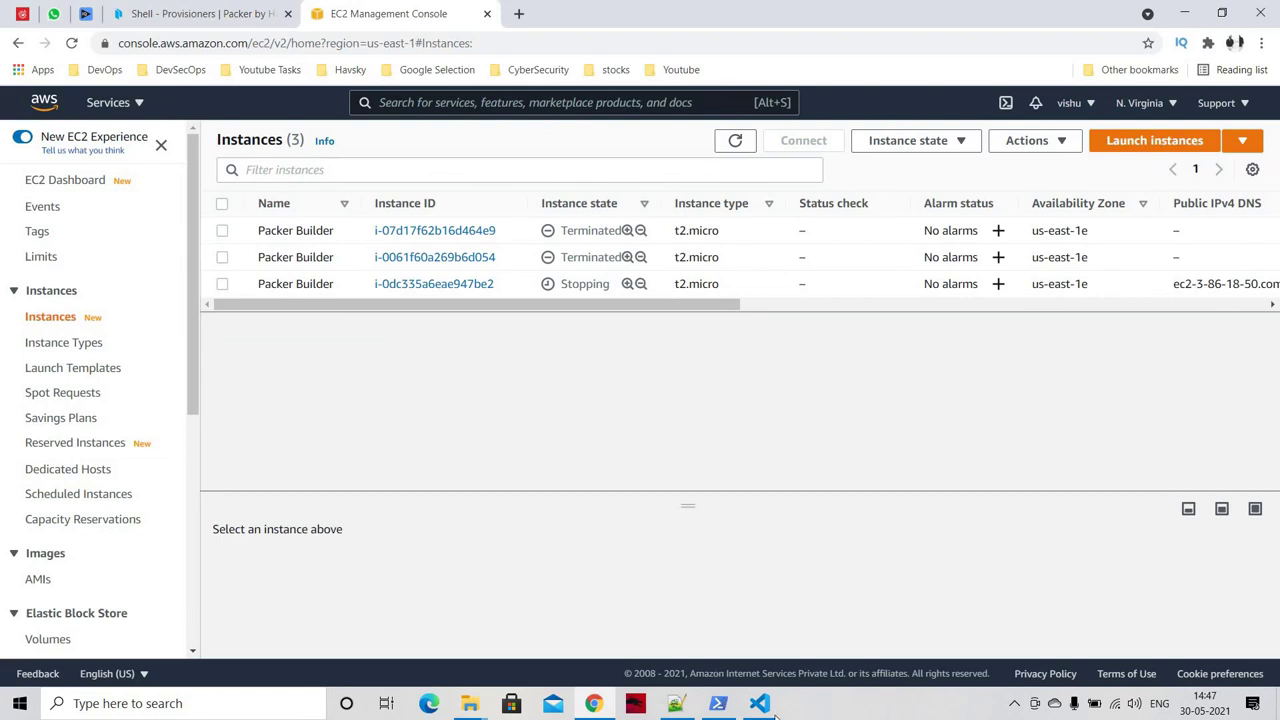
click(1015, 704)
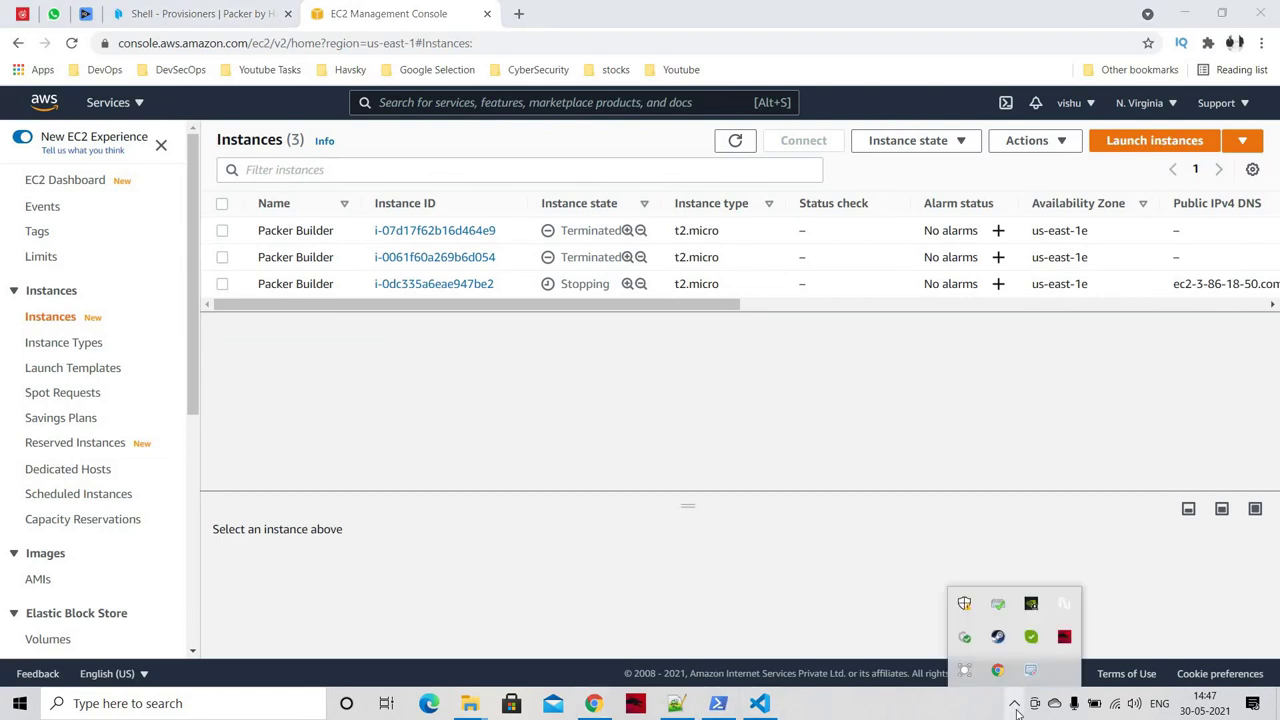
click(718, 703)
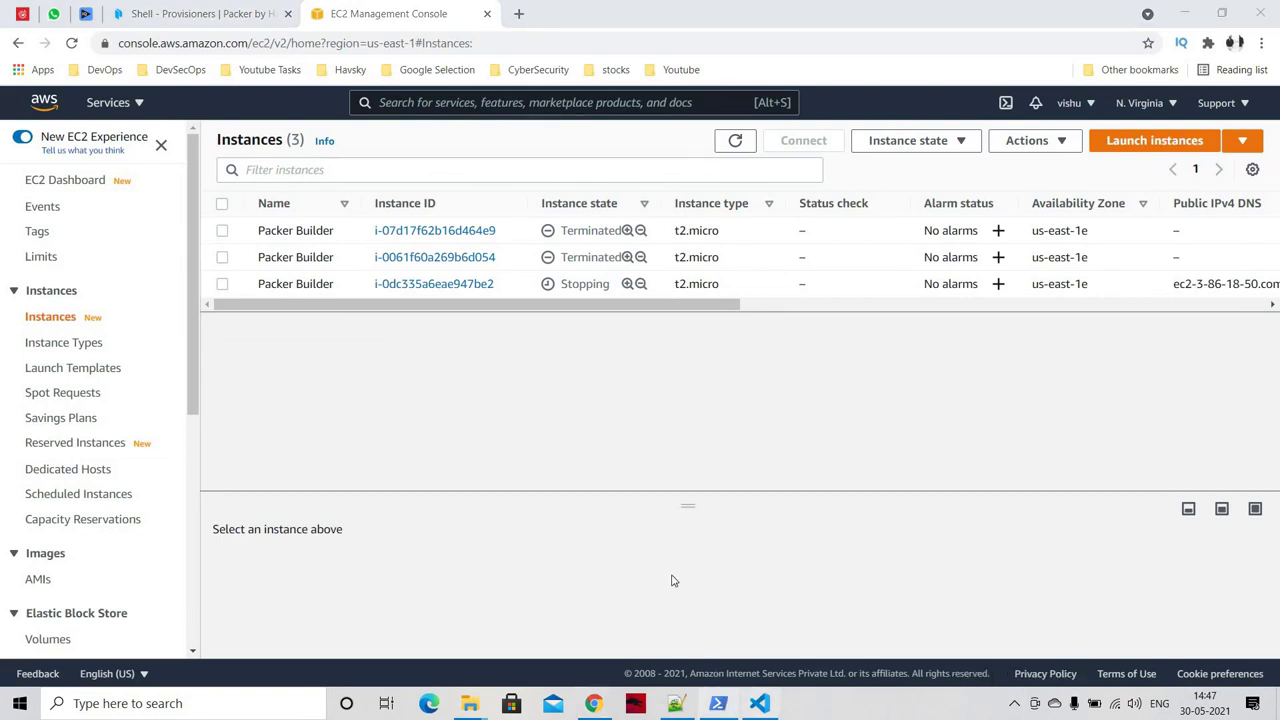
click(594, 703)
click(735, 140)
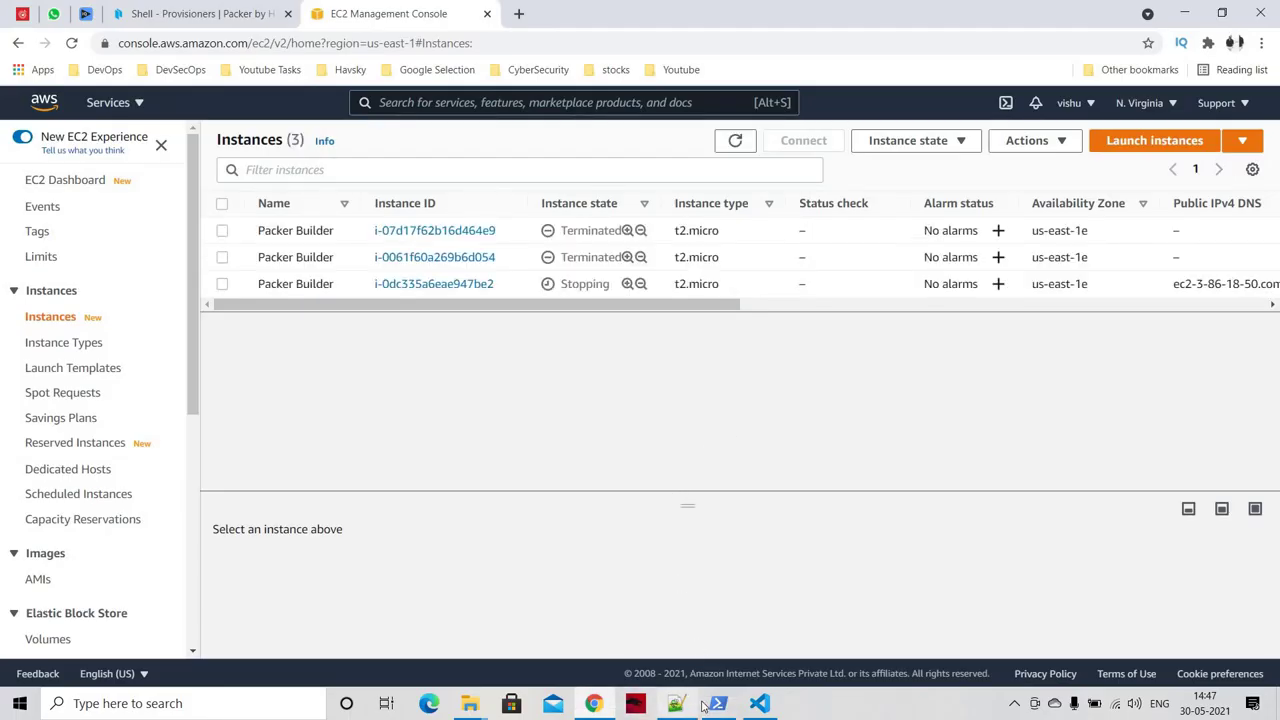
mouse_move(708, 706)
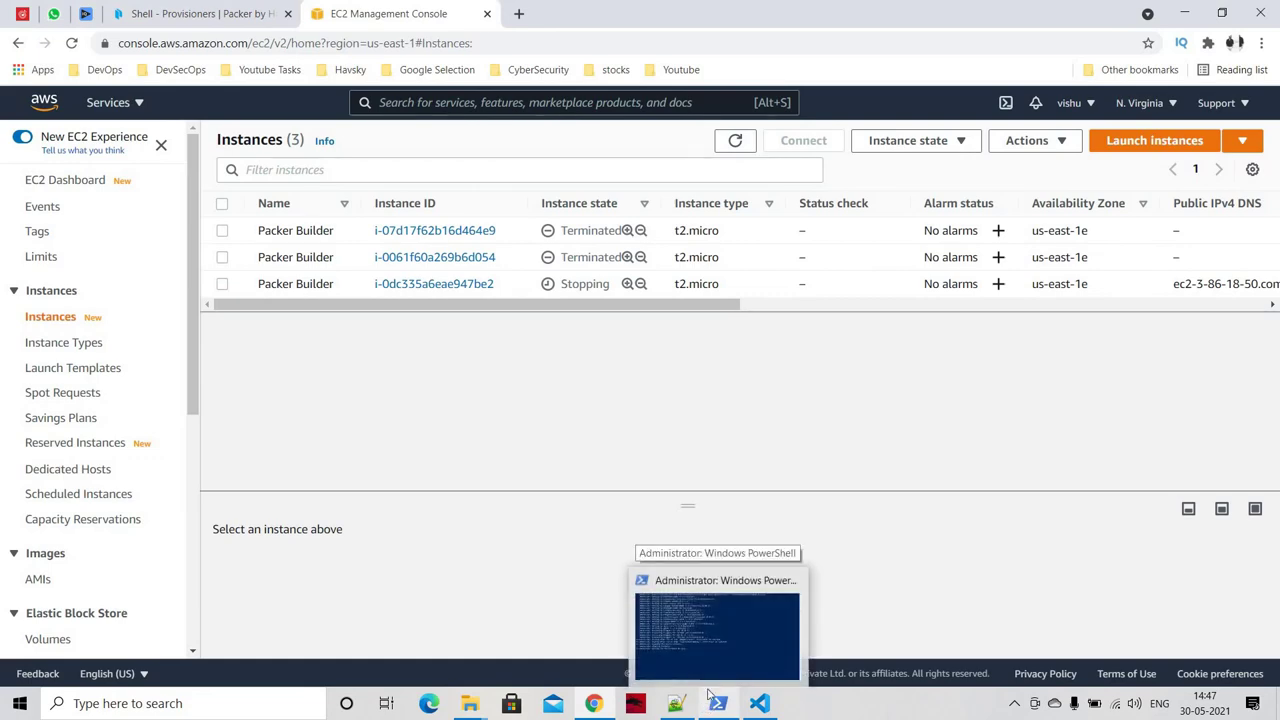
click(705, 625)
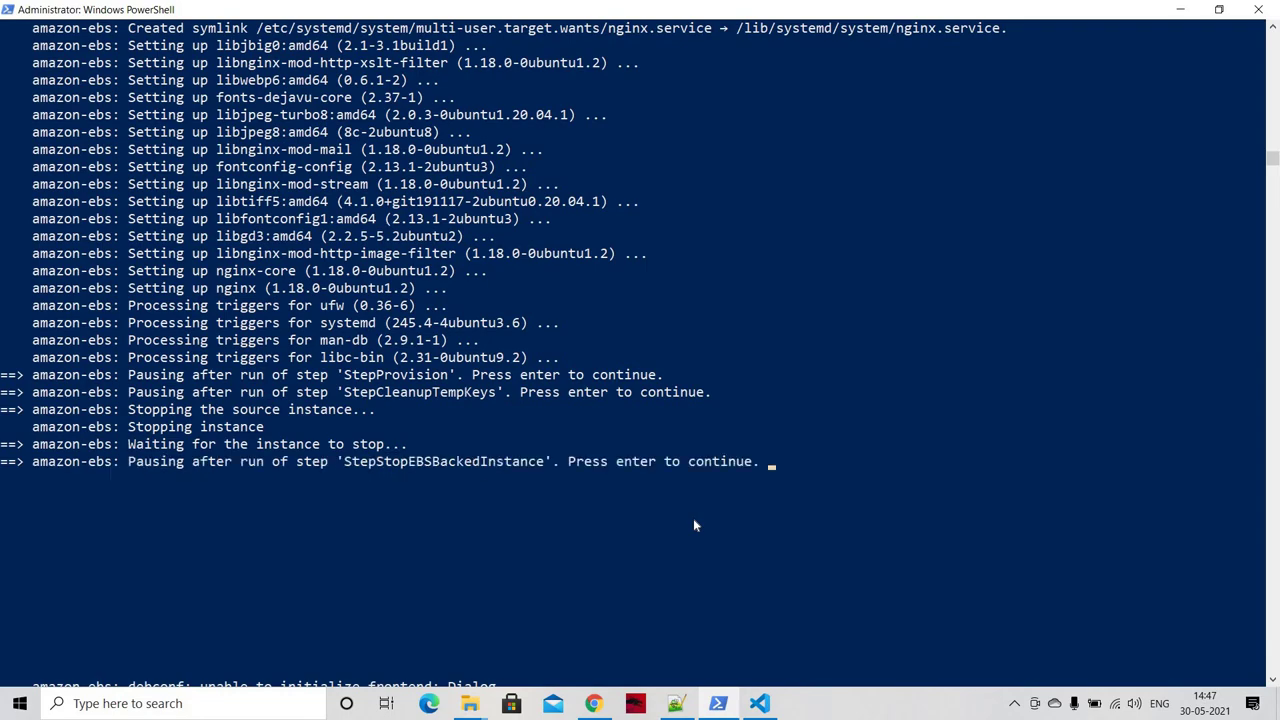
Step: Continue the PowerShell debug build past StepStopEBSBackedInstance, StepModifyEBSBackedInstance and StepDeregisterAMI to start creating the packer-nginx AMI
key(alt+Tab)
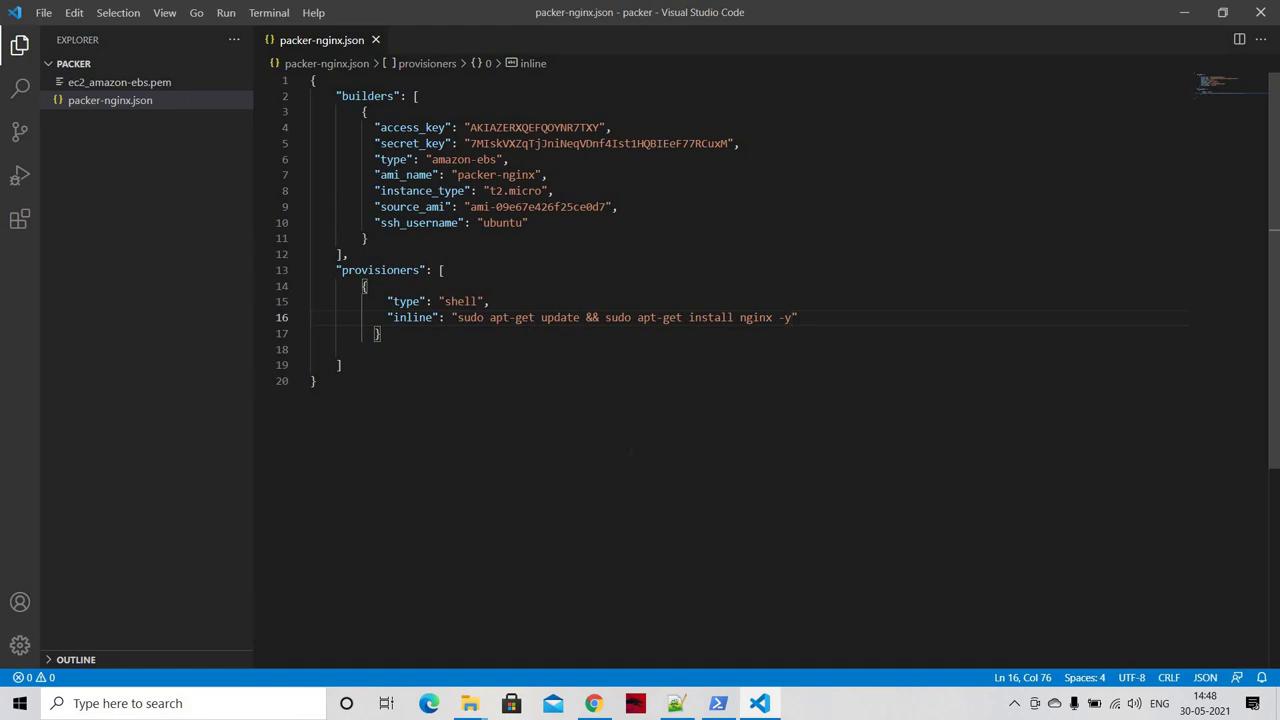
mouse_move(682, 708)
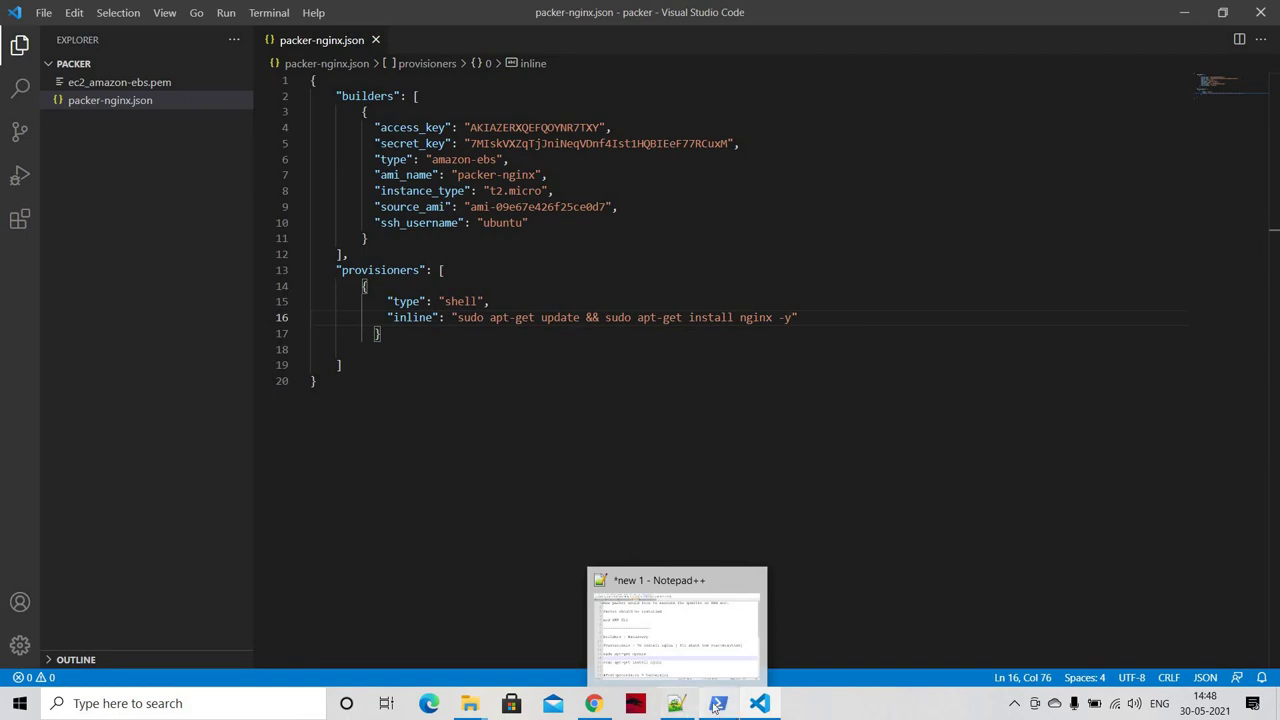
click(718, 703)
key(Return)
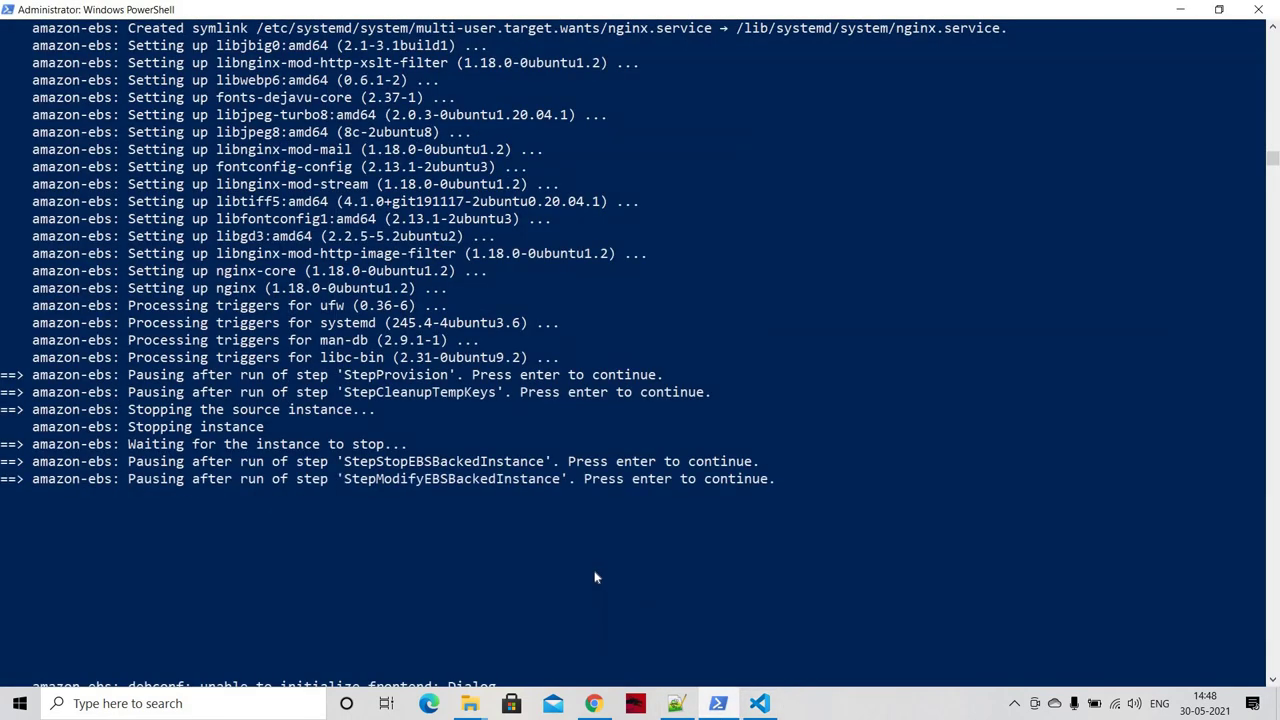
key(Return)
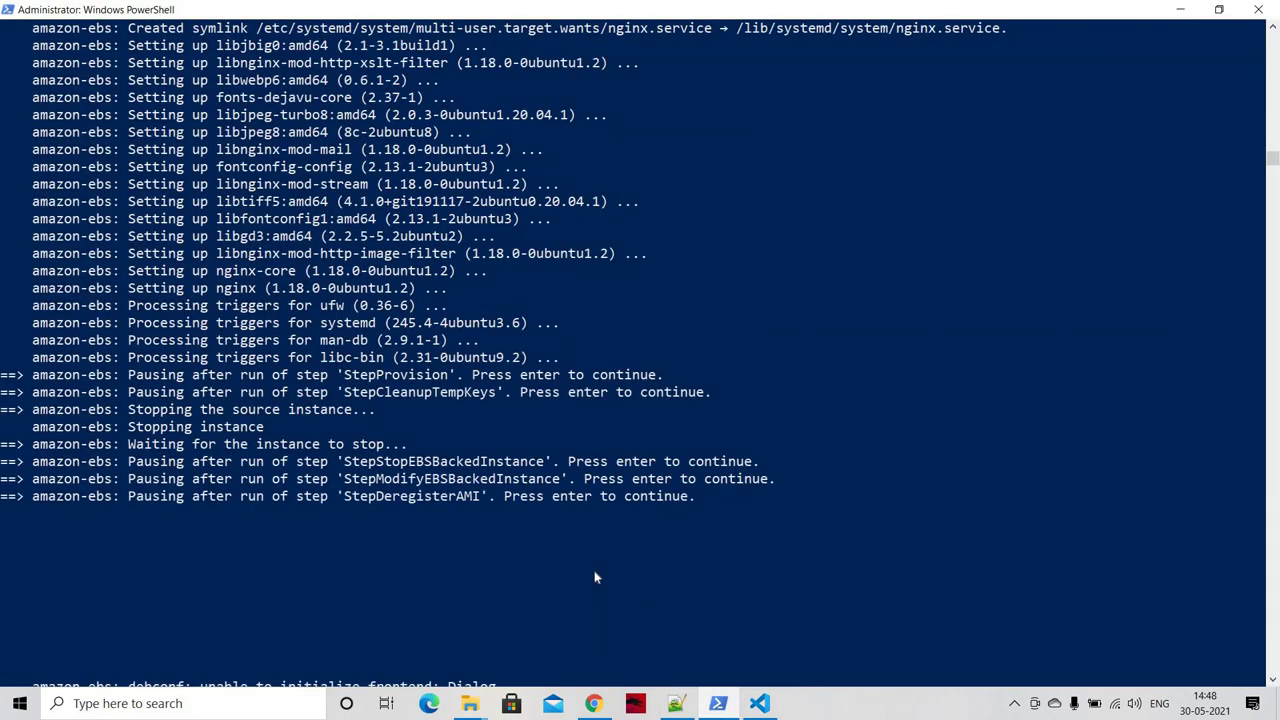
key(Return)
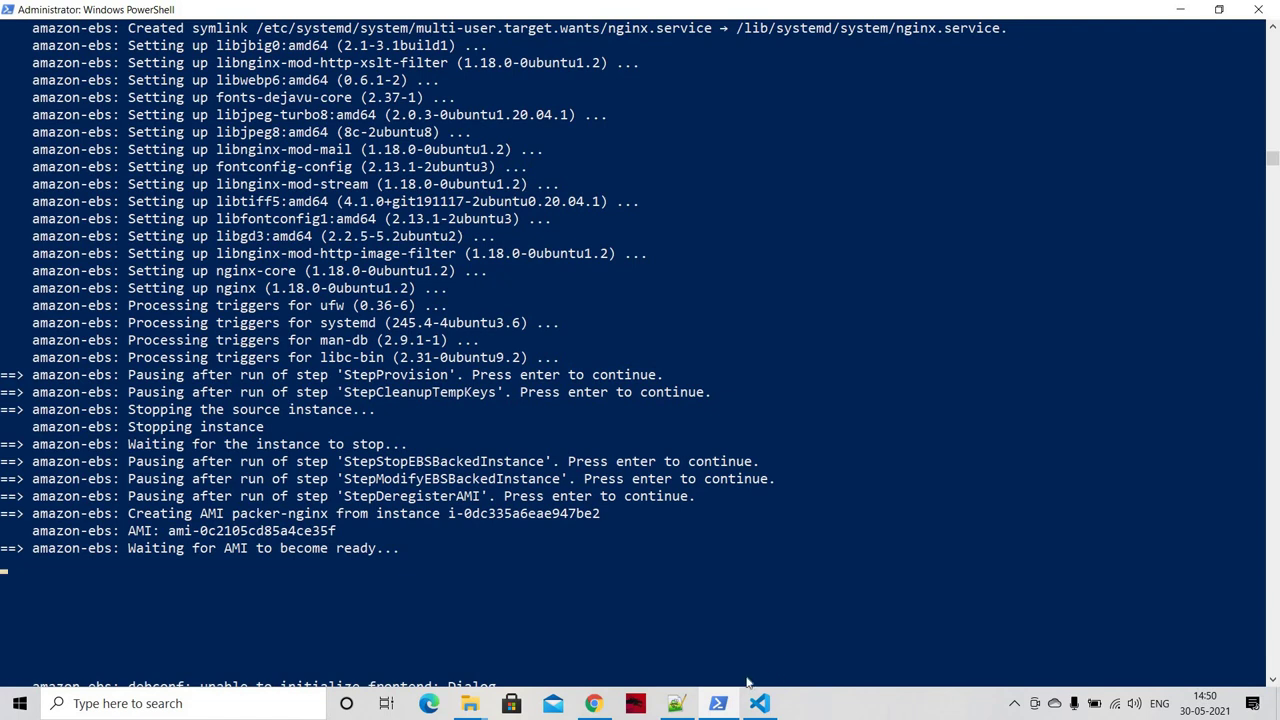
Step: Refresh the EC2 instances list in Chrome during AMI creation, and return to the PowerShell build output
key(alt+Tab)
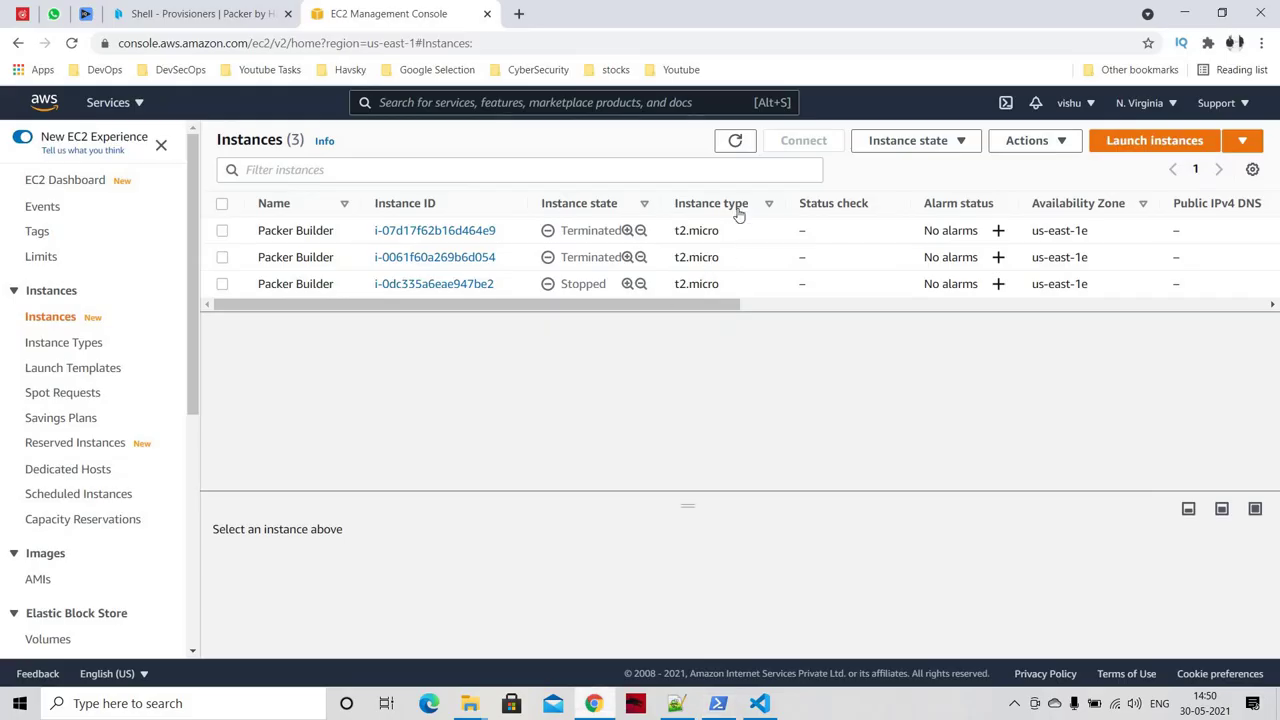
click(735, 140)
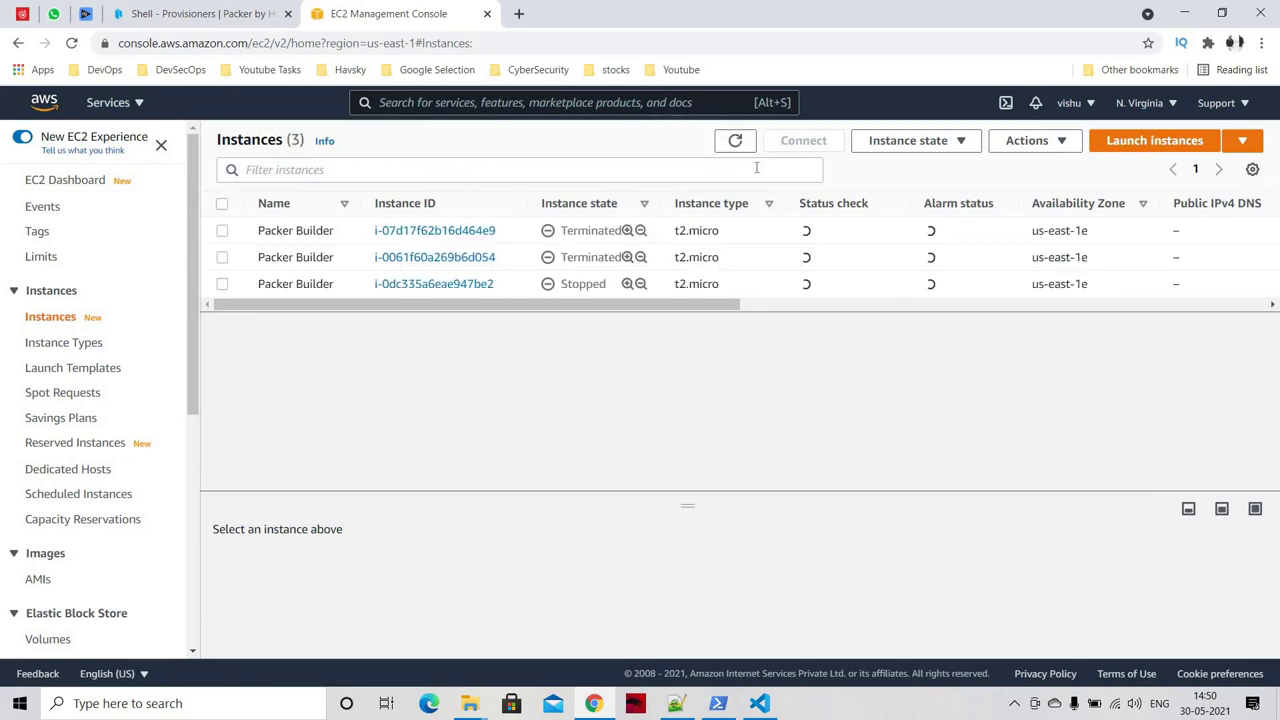
key(alt+Tab)
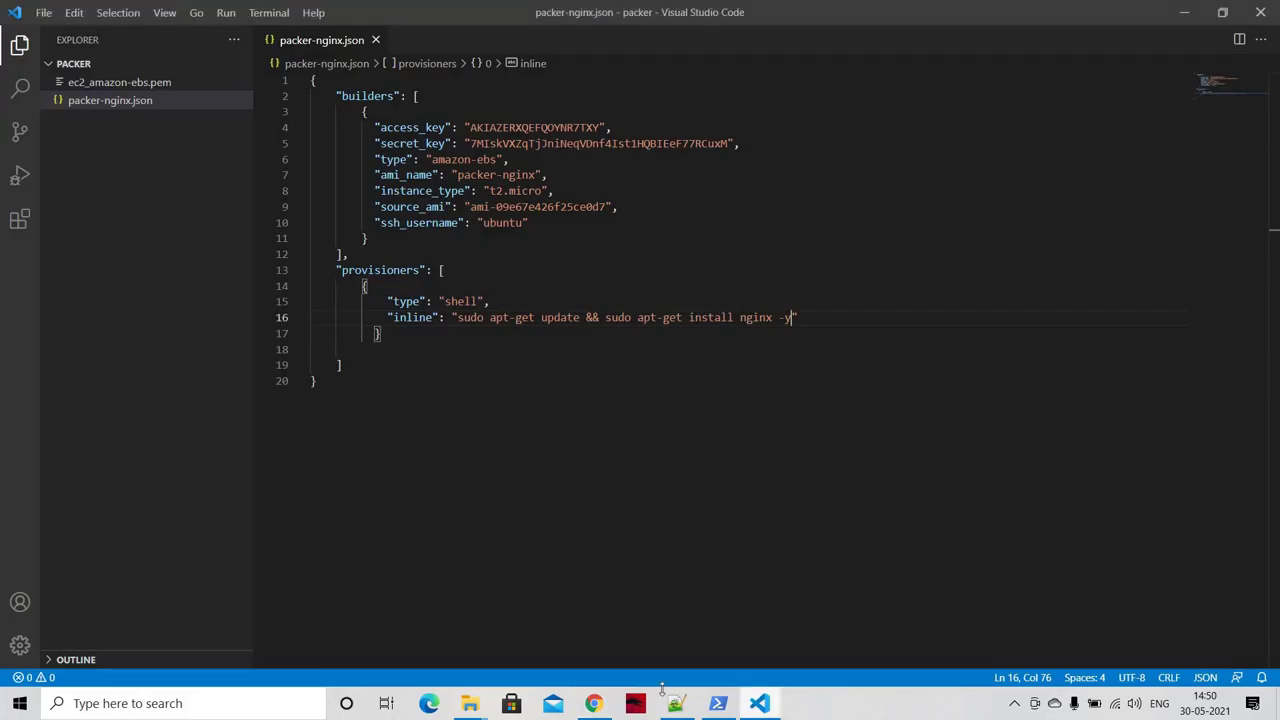
click(718, 705)
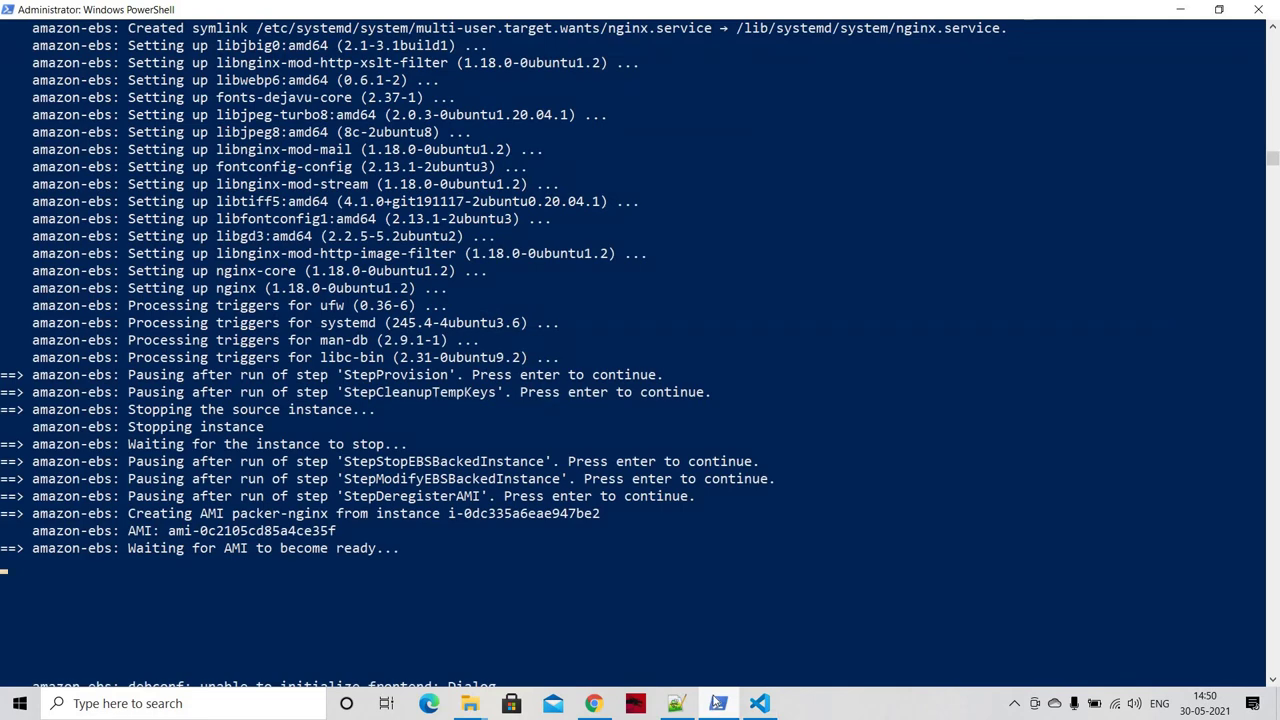
Step: Refresh the EC2 instances and AMIs lists in Chrome to check the packer-nginx image's status, and return to PowerShell
mouse_move(593, 706)
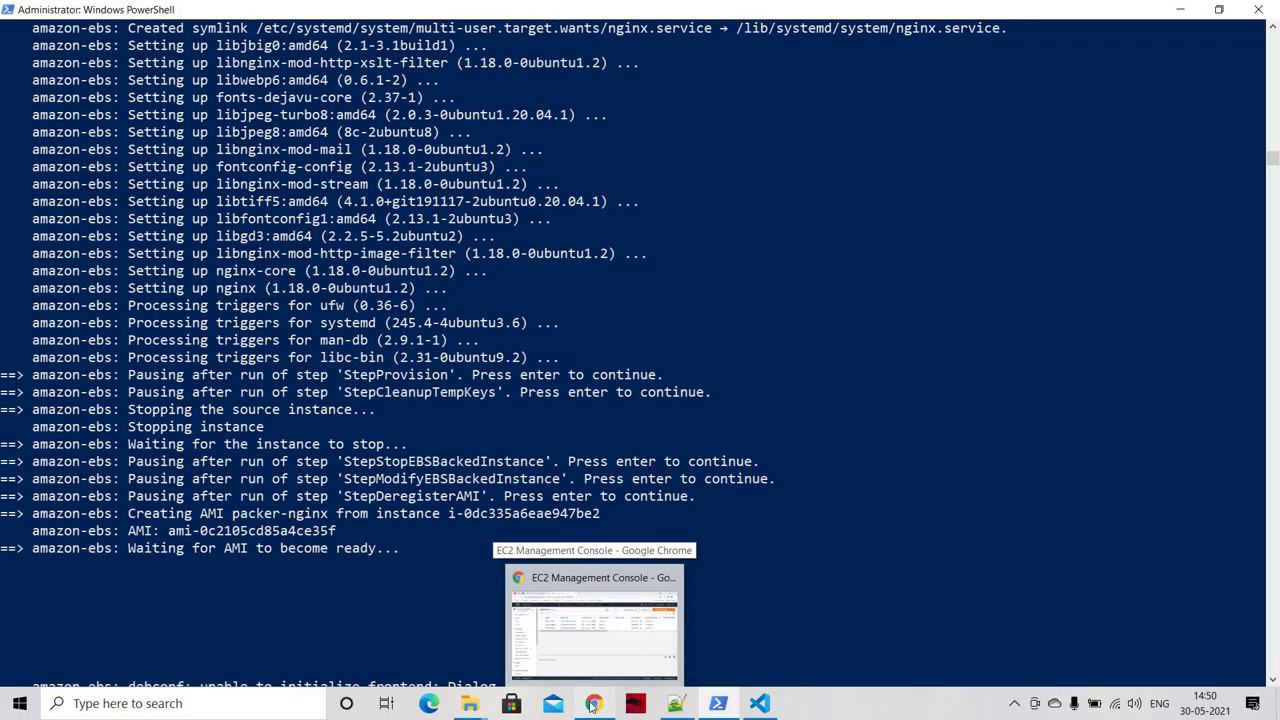
click(593, 704)
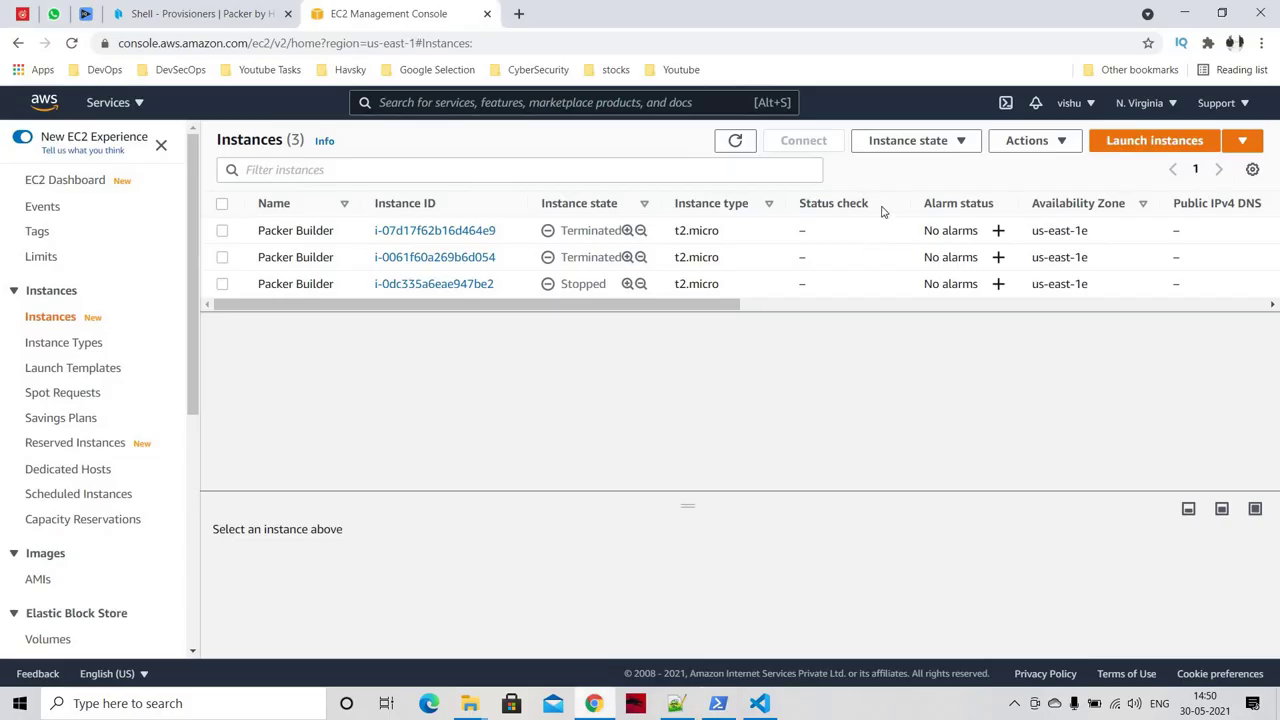
click(735, 140)
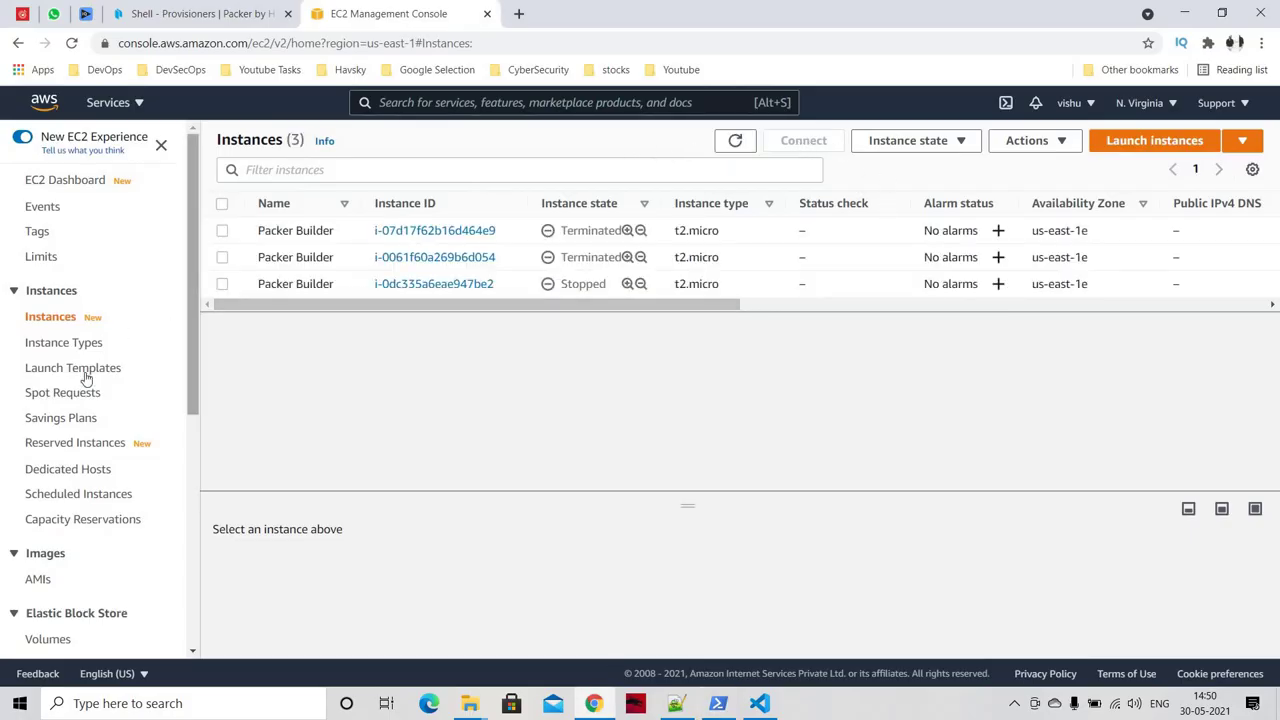
click(38, 579)
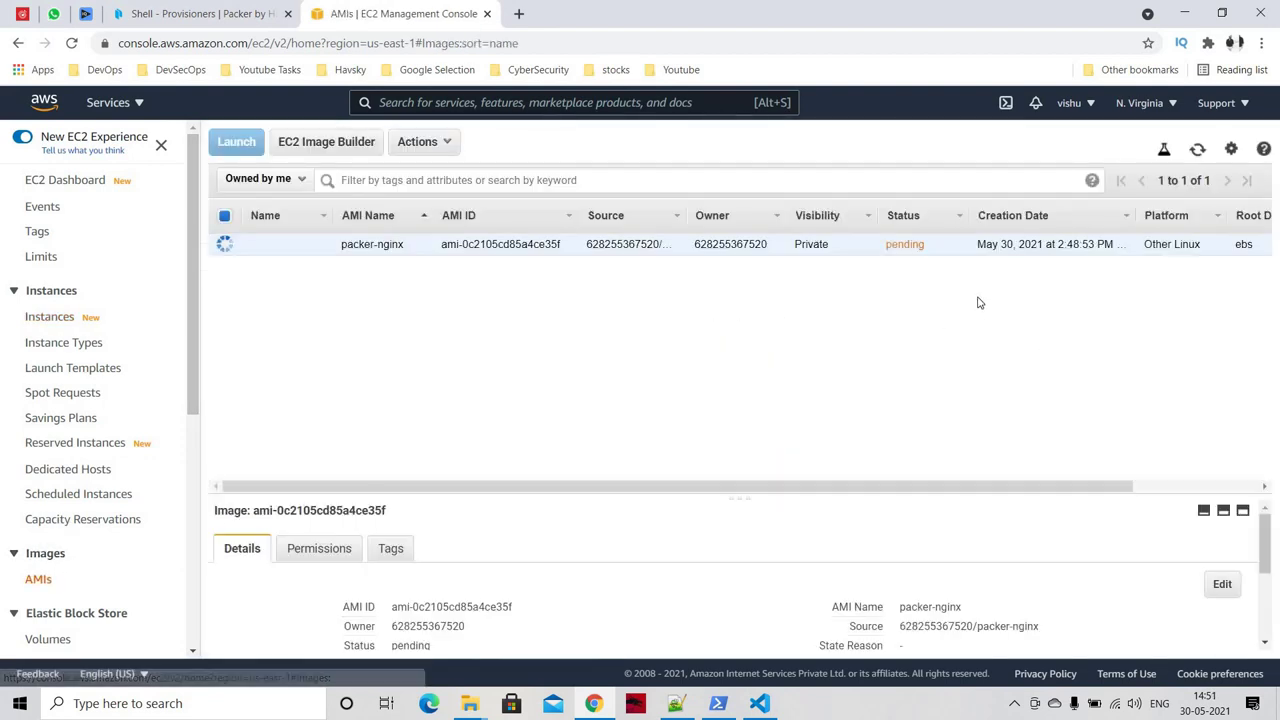
click(1197, 149)
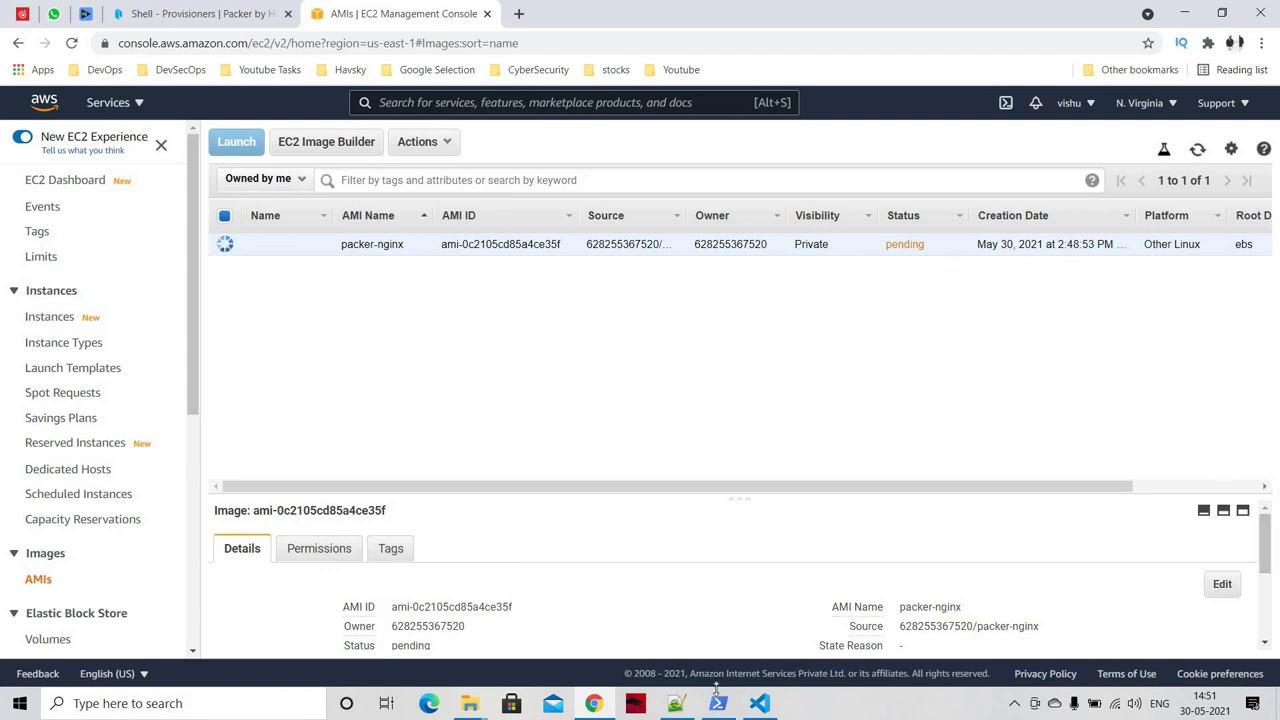
mouse_move(718, 706)
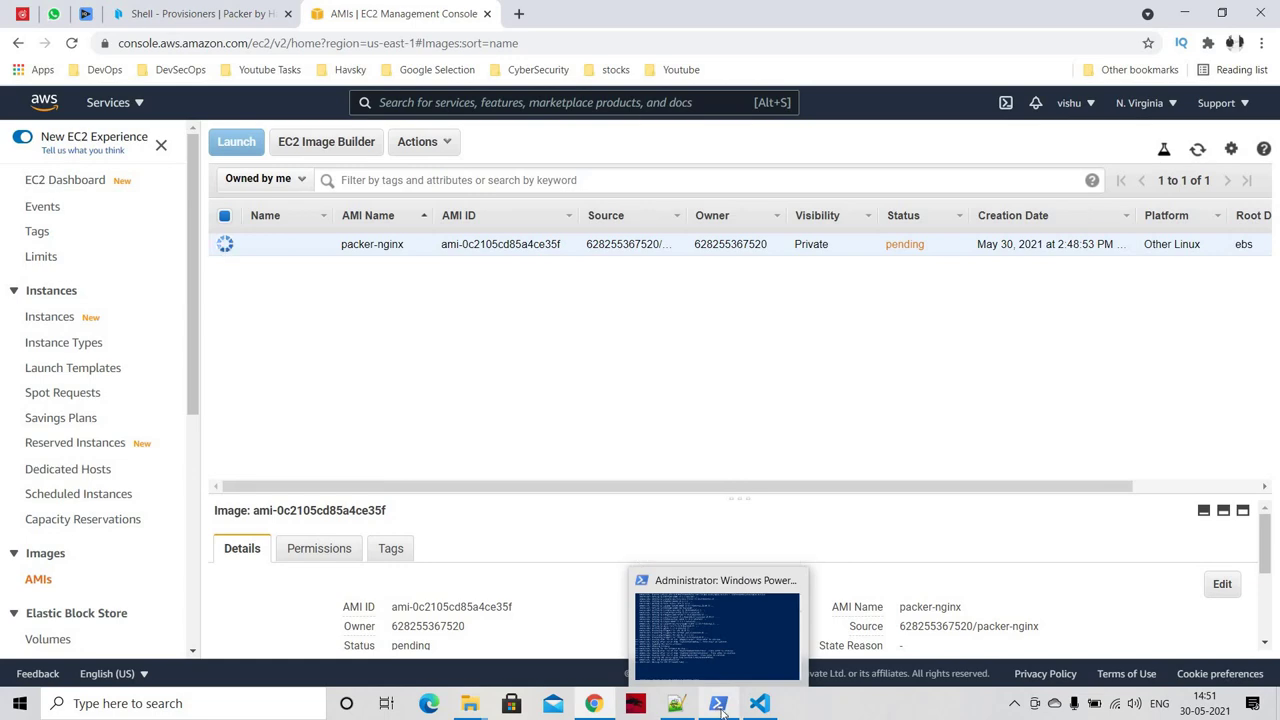
click(722, 708)
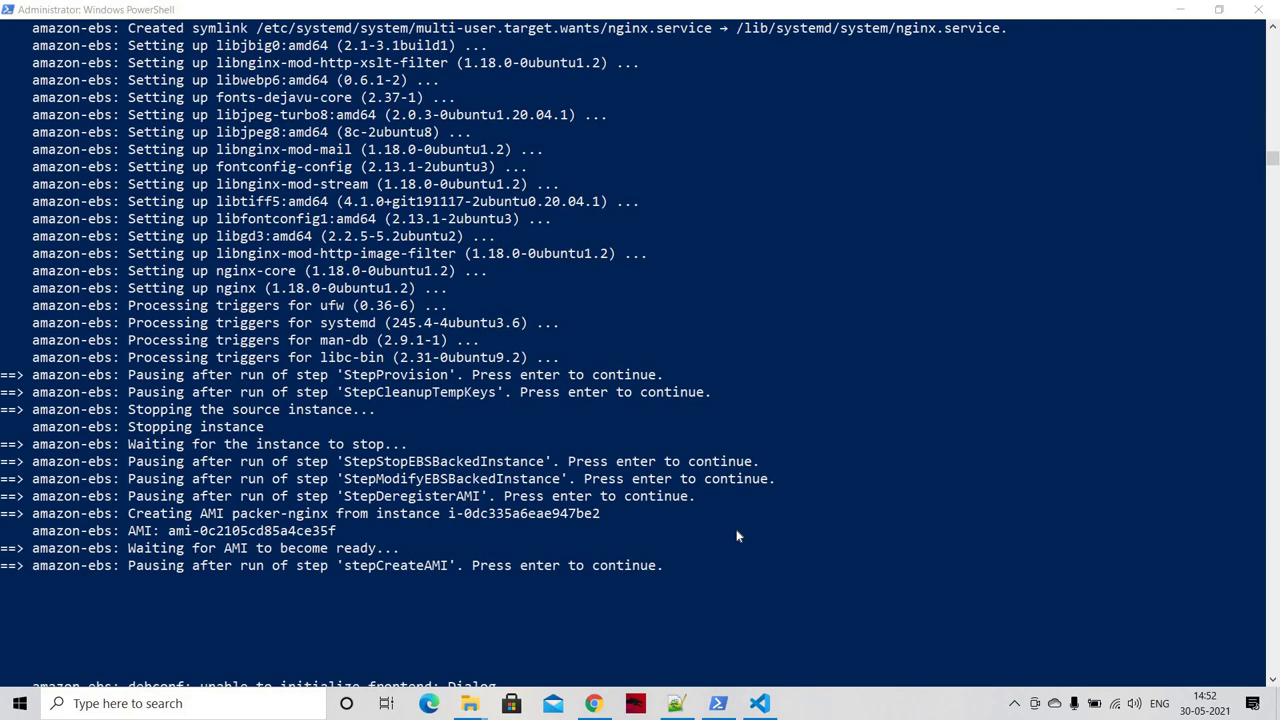
Step: Check the packer-nginx AMI's status in Chrome, and skim the option descriptions in Packer's shell provisioner documentation
click(593, 703)
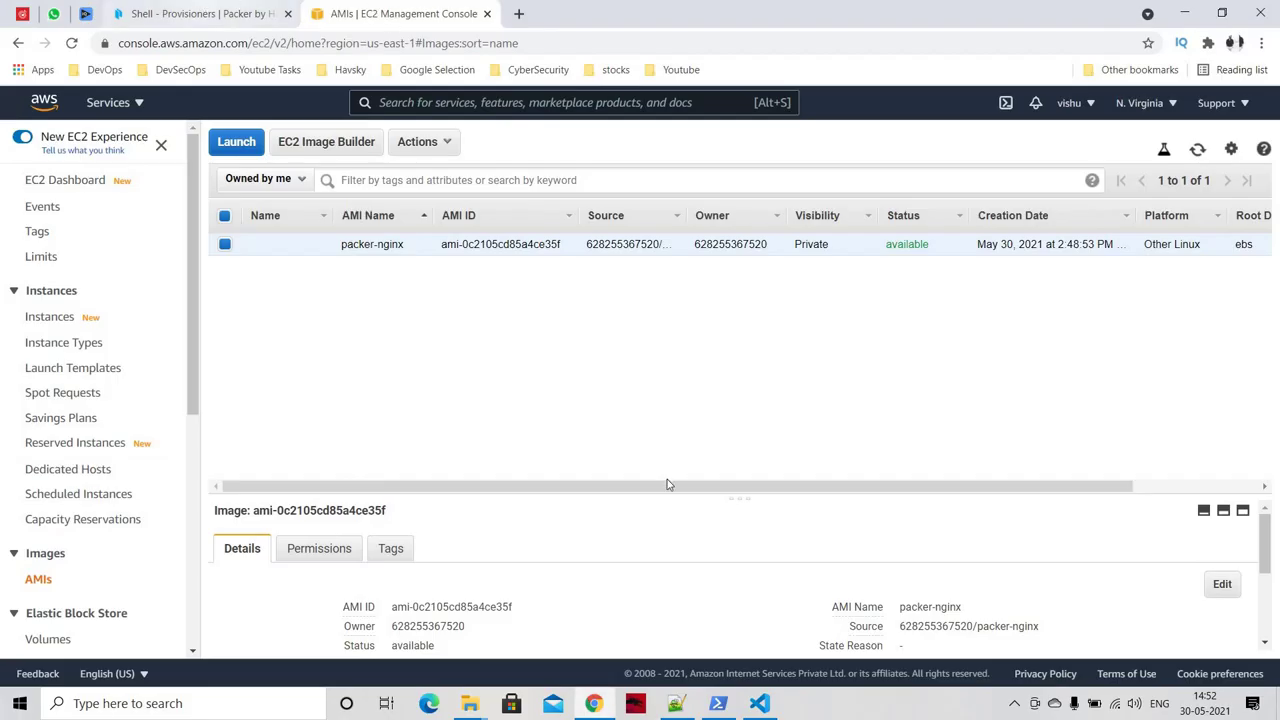
key(ctrl+shift+Tab)
scroll(593, 482, down, 15)
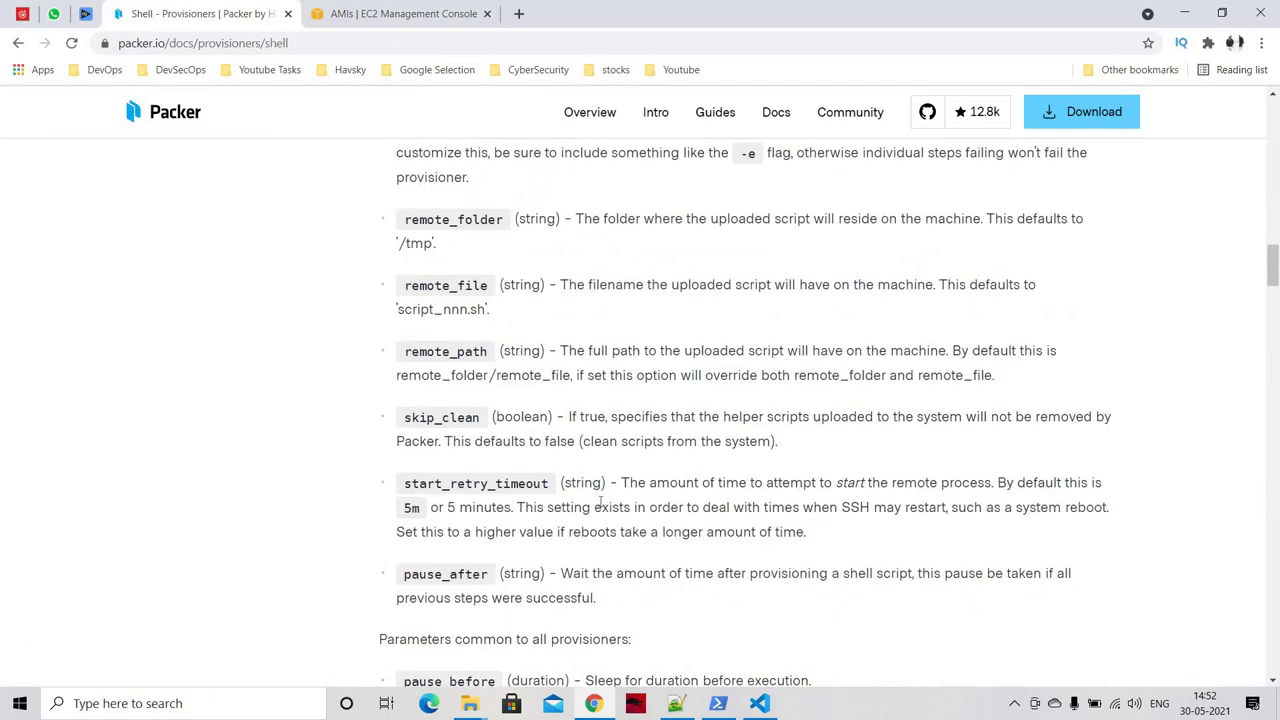
scroll(600, 503, up, 4)
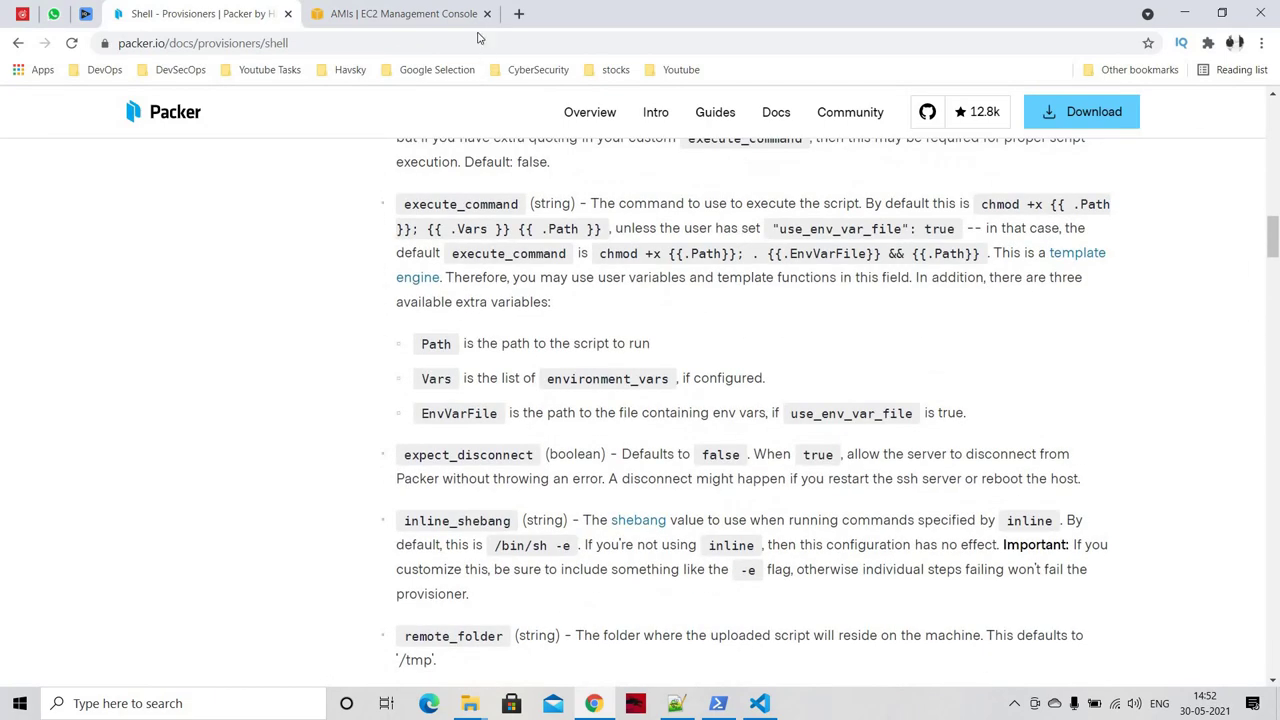
Step: Continue the debug build in PowerShell past the stepCreateAMI, StepAMIRegionCopy and StepModifyAMIAttributes pauses
click(720, 705)
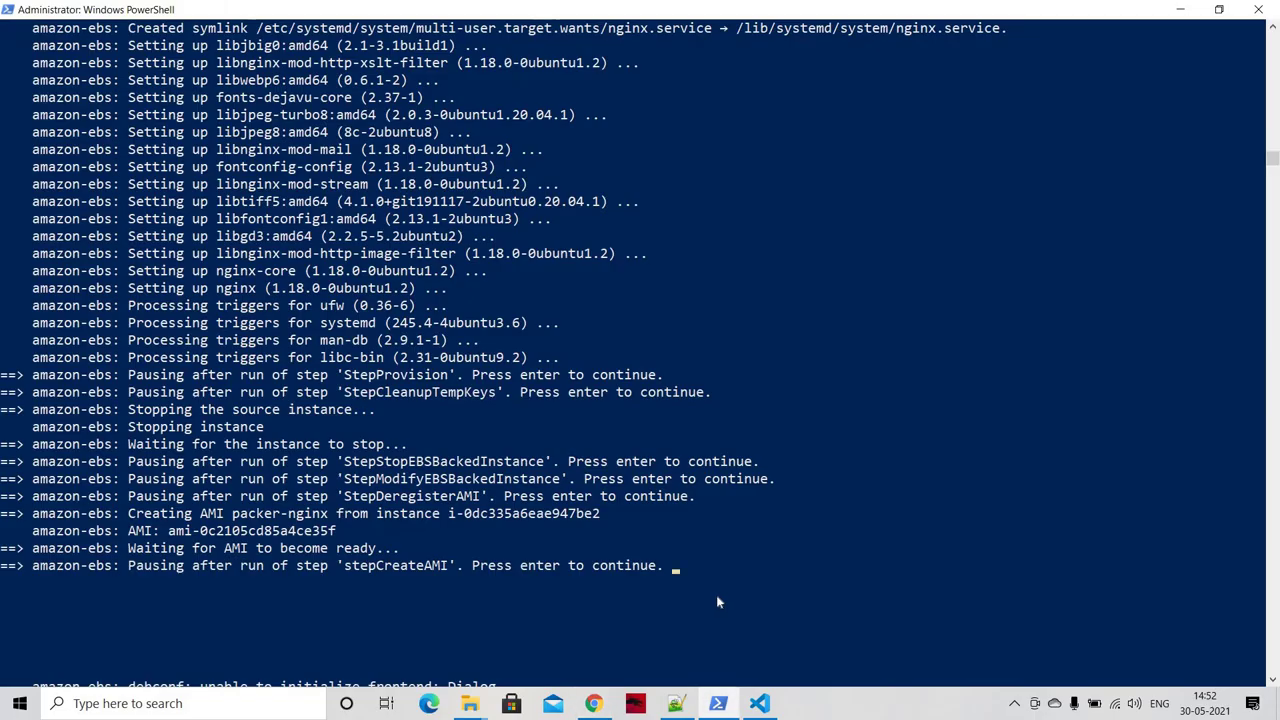
key(Return)
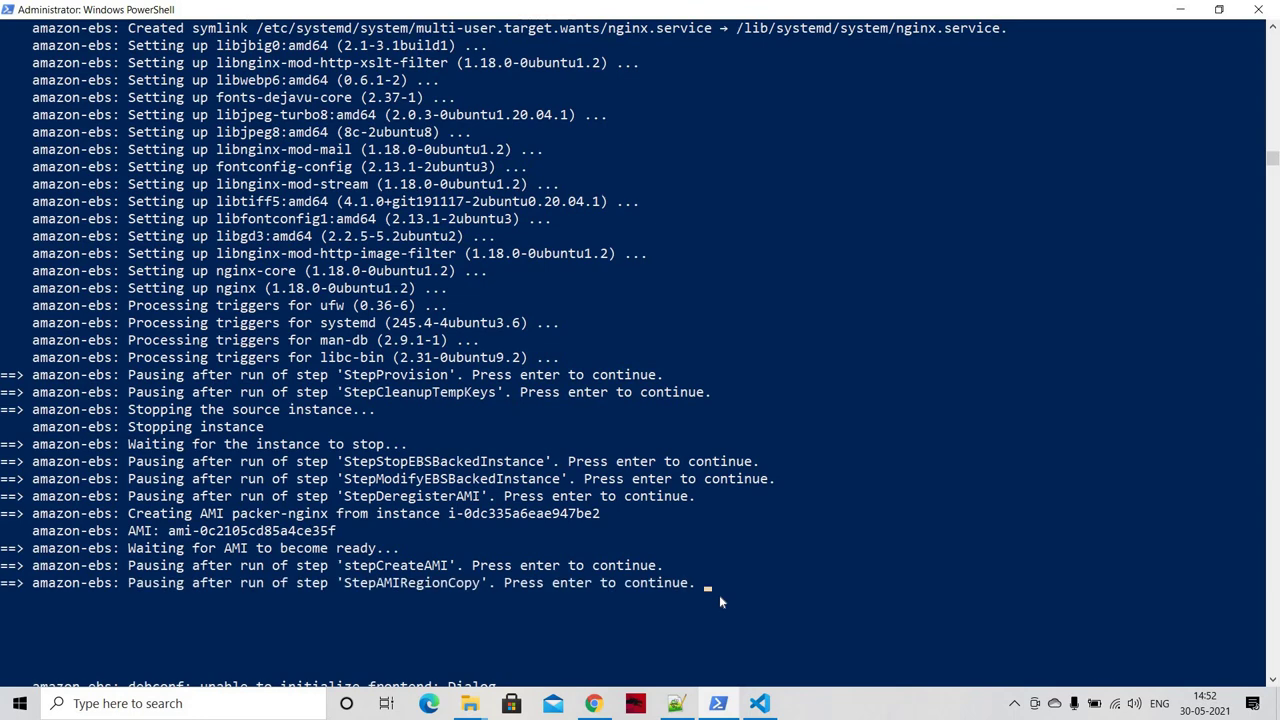
key(Return)
key(Return)
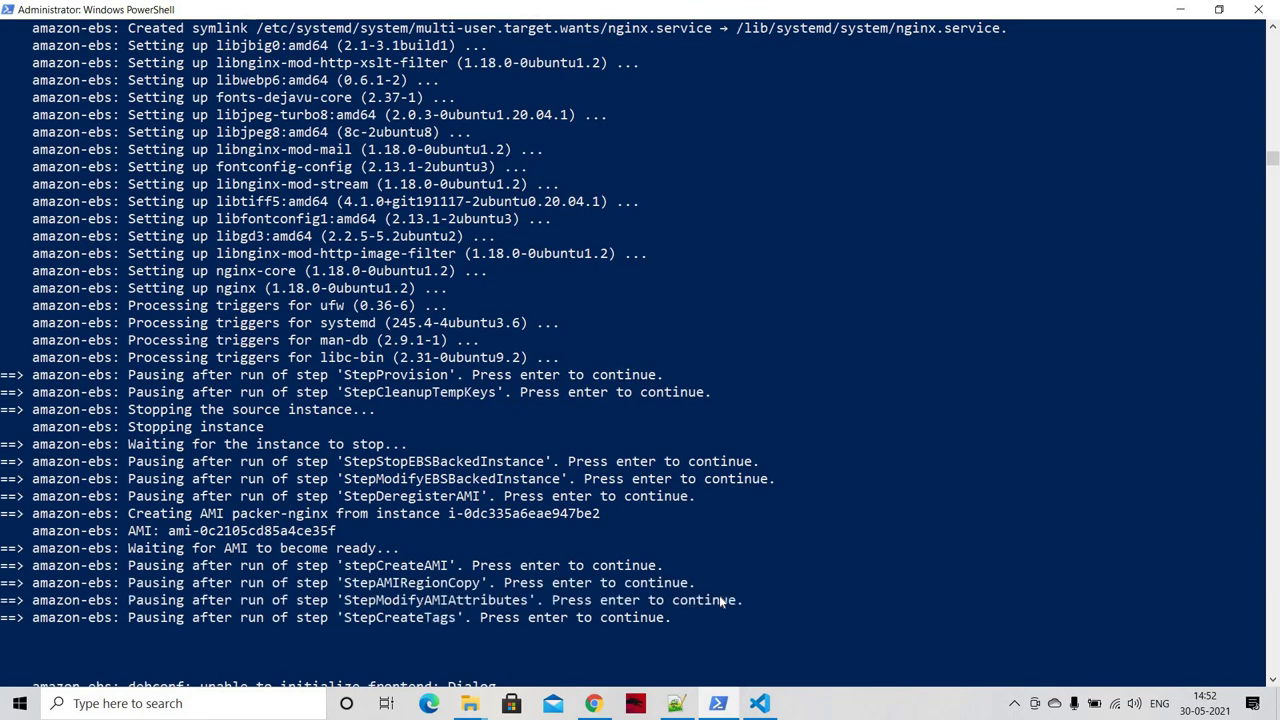
Step: Continue the build past StepCreateTags and through the cleanup pauses from StepCreateTags down to StepDeregisterAMI
key(Return)
key(Return)
key(Return)
key(Return)
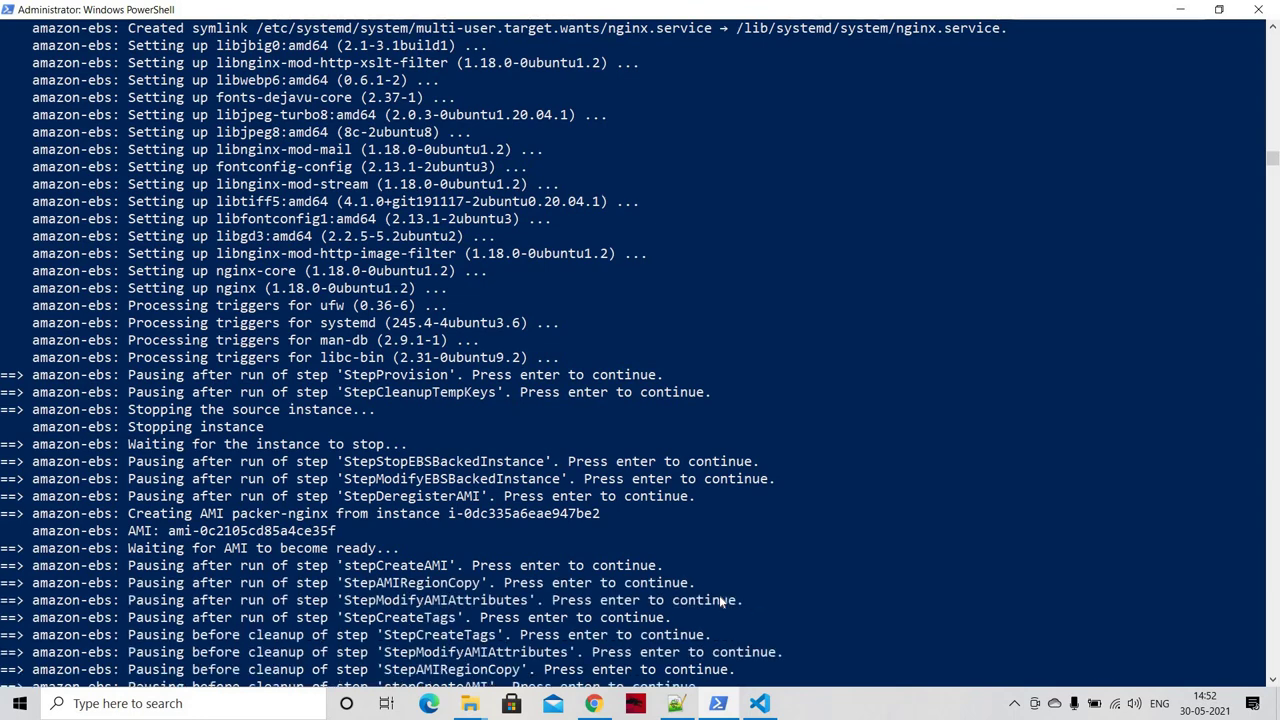
key(Return)
key(Return)
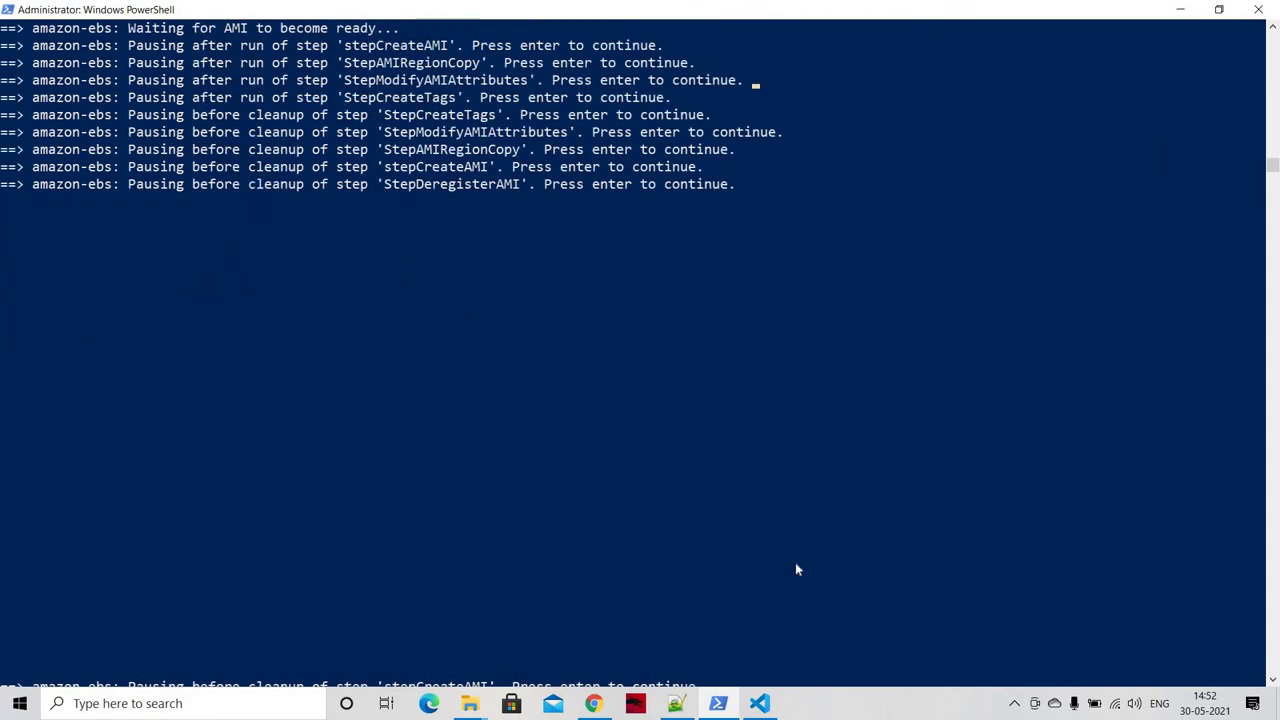